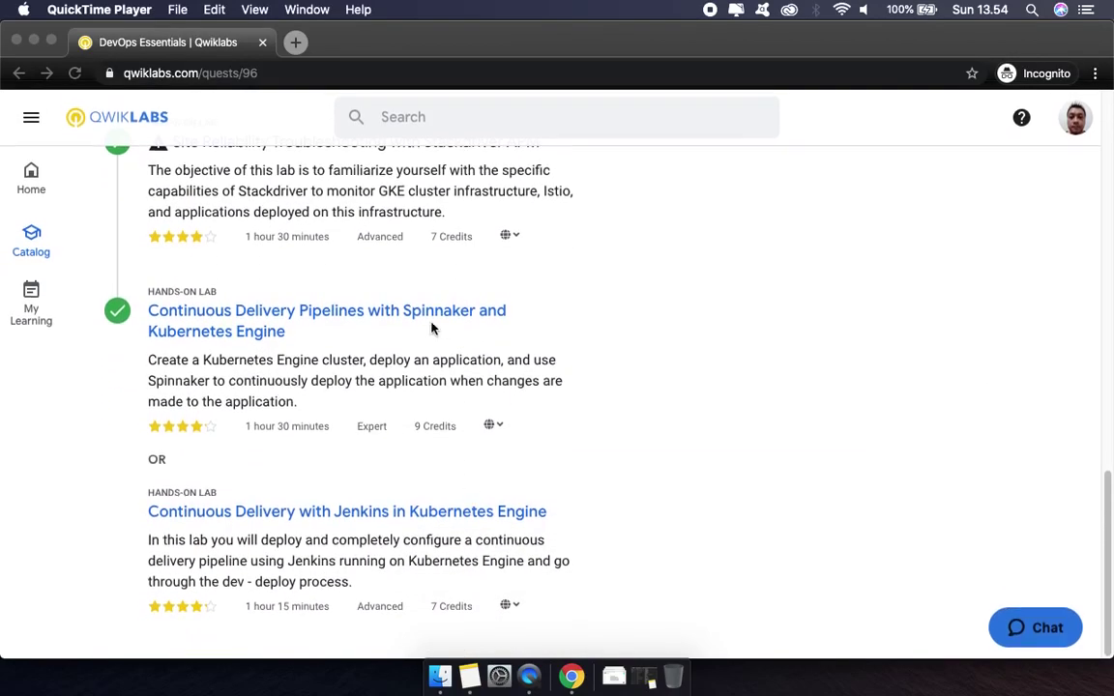
Open the hands-on lab Continuous Delivery Pipelines with Spinnaker and Kubernetes Engine from the DevOps Essentials quest
{"action": "left_click", "coordinate": [432, 310]}
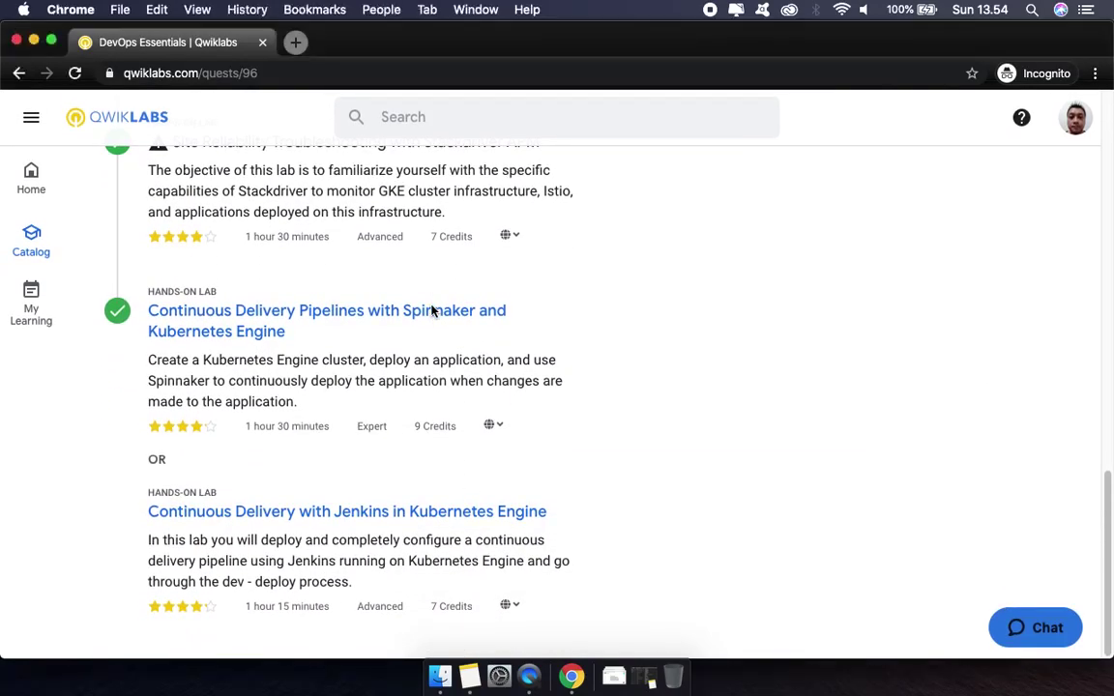
{"action": "left_click", "coordinate": [406, 312]}
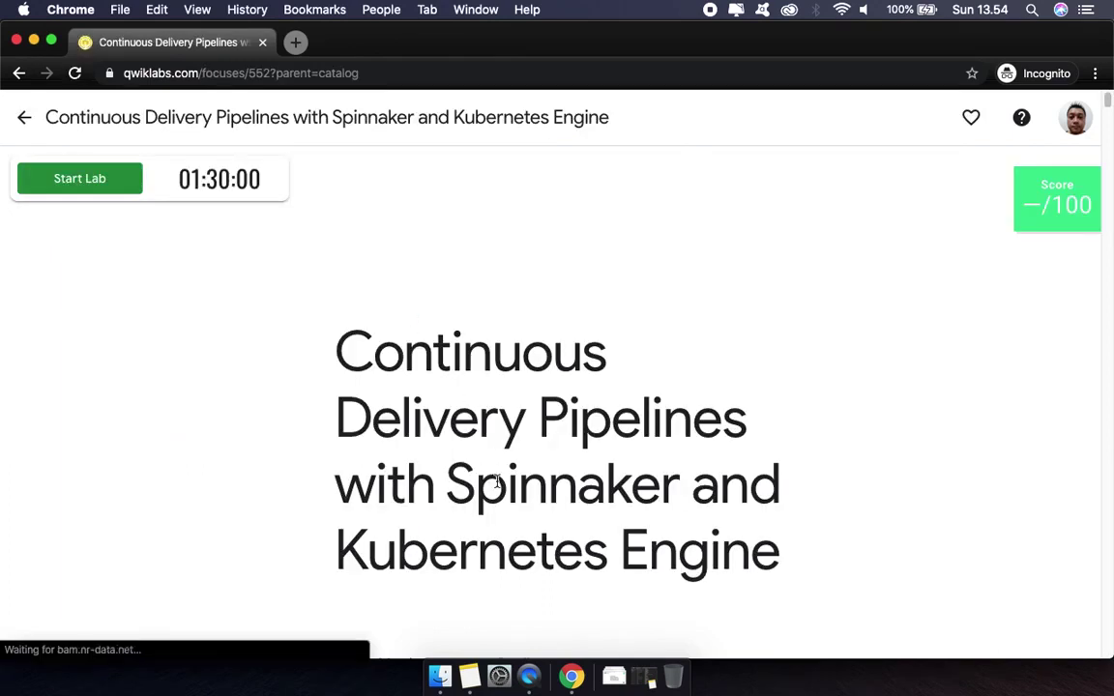
Read the lab's introduction, objectives, pipeline architecture and application delivery pipeline diagram
{"action": "scroll", "coordinate": [498, 484], "scroll_direction": "down", "scroll_amount": 2}
{"action": "scroll", "coordinate": [498, 484], "scroll_direction": "down", "scroll_amount": 5}
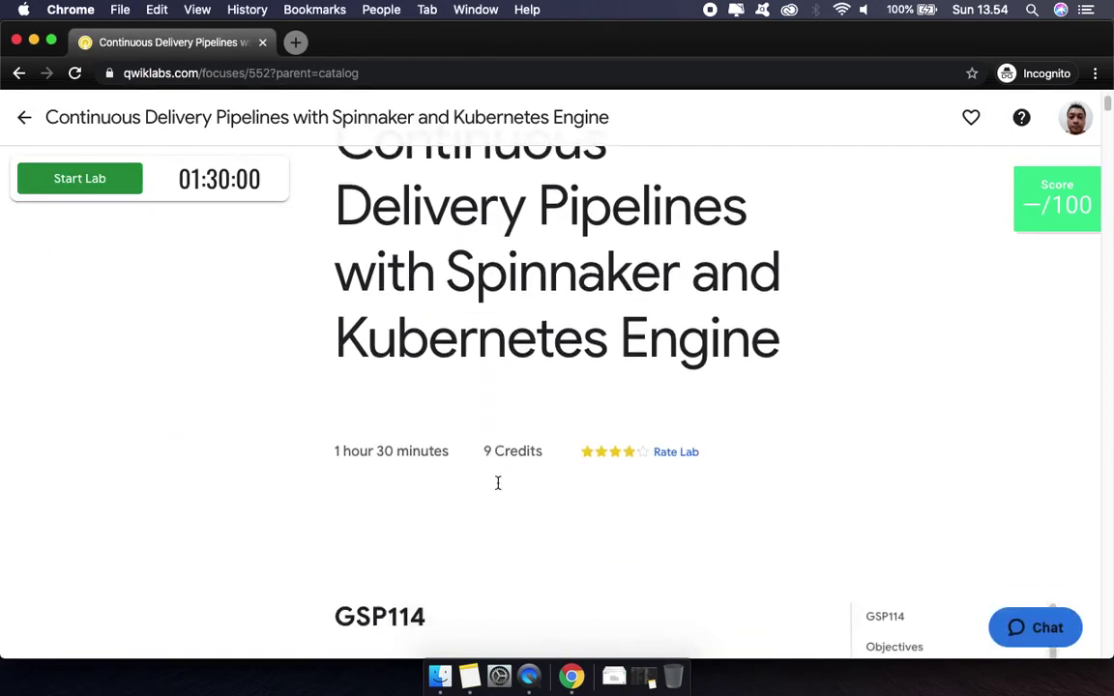
{"action": "scroll", "coordinate": [498, 483], "scroll_direction": "down", "scroll_amount": 5}
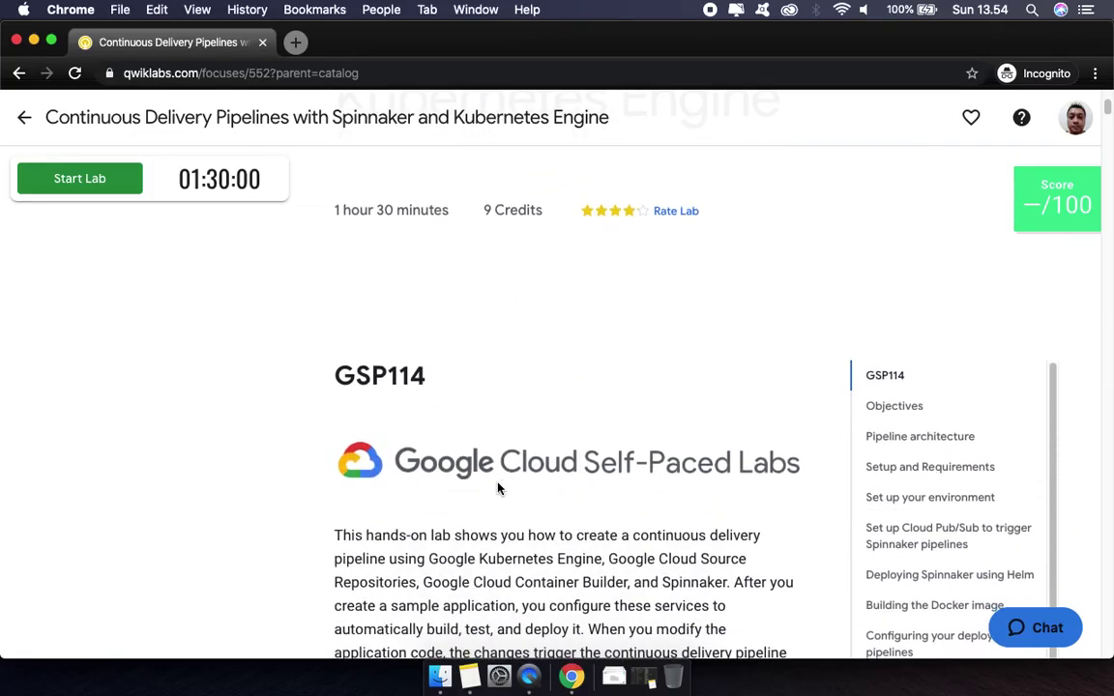
{"action": "scroll", "coordinate": [498, 484], "scroll_direction": "down", "scroll_amount": 4}
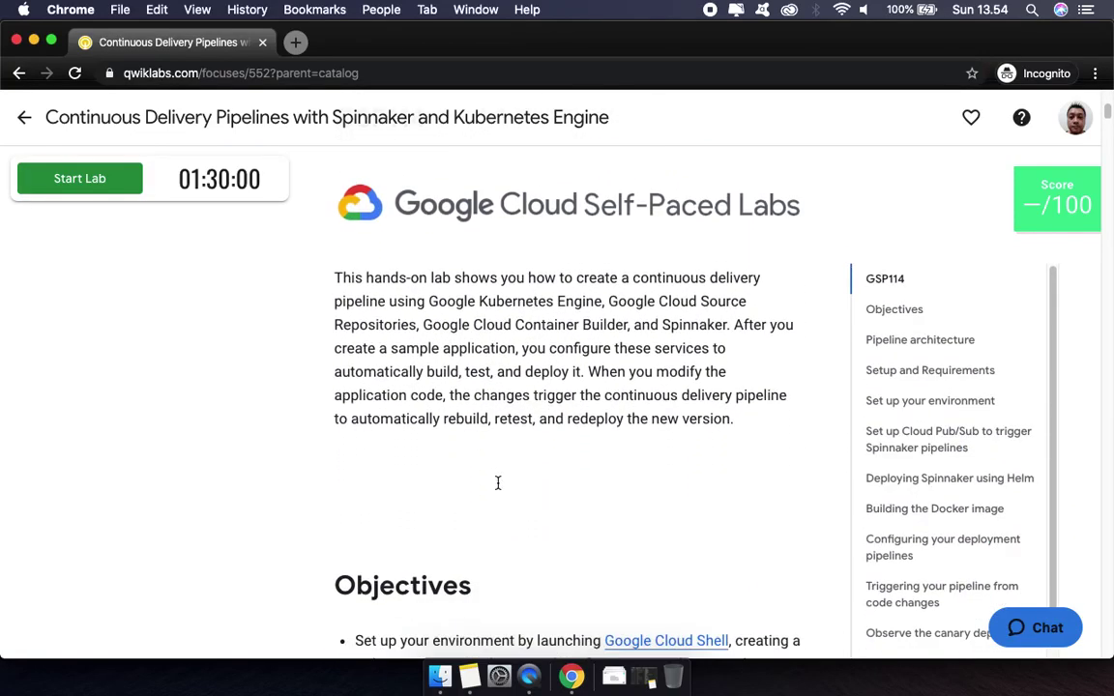
{"action": "scroll", "coordinate": [498, 488], "scroll_direction": "down", "scroll_amount": 6}
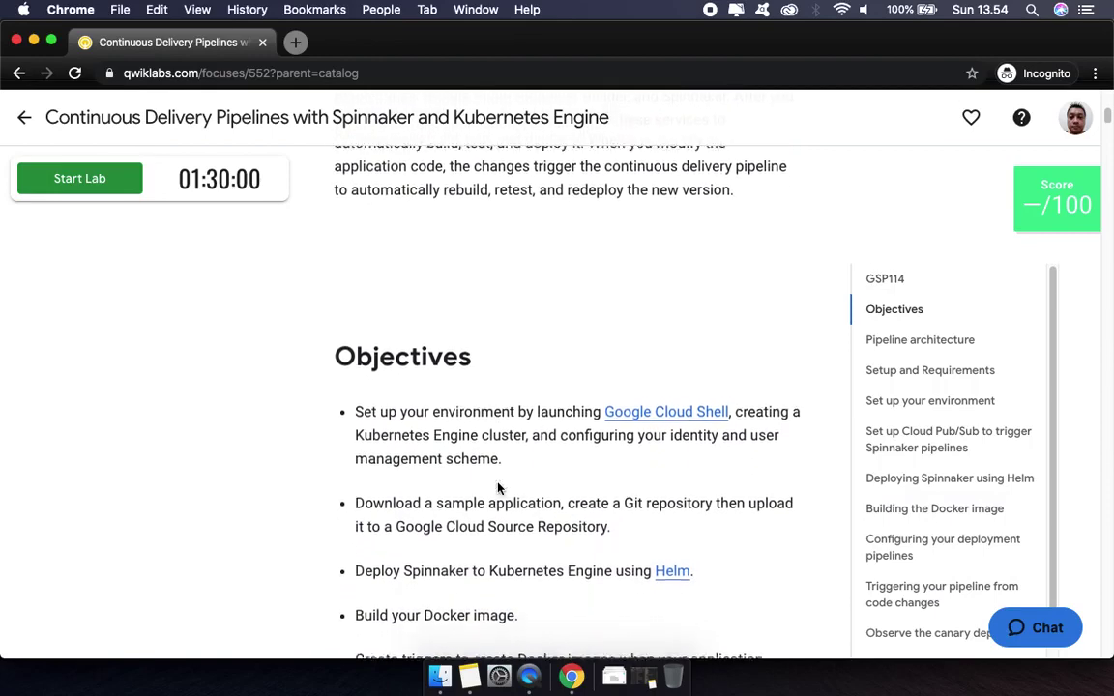
{"action": "scroll", "coordinate": [498, 488], "scroll_direction": "down", "scroll_amount": 5}
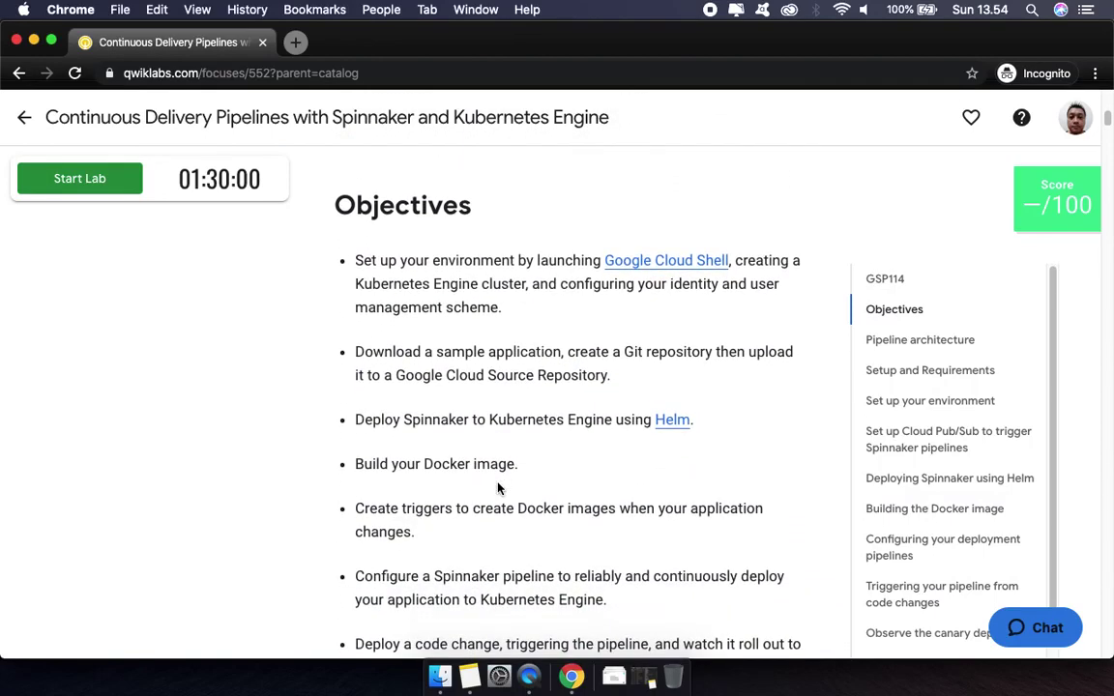
{"action": "scroll", "coordinate": [498, 488], "scroll_direction": "down", "scroll_amount": 6}
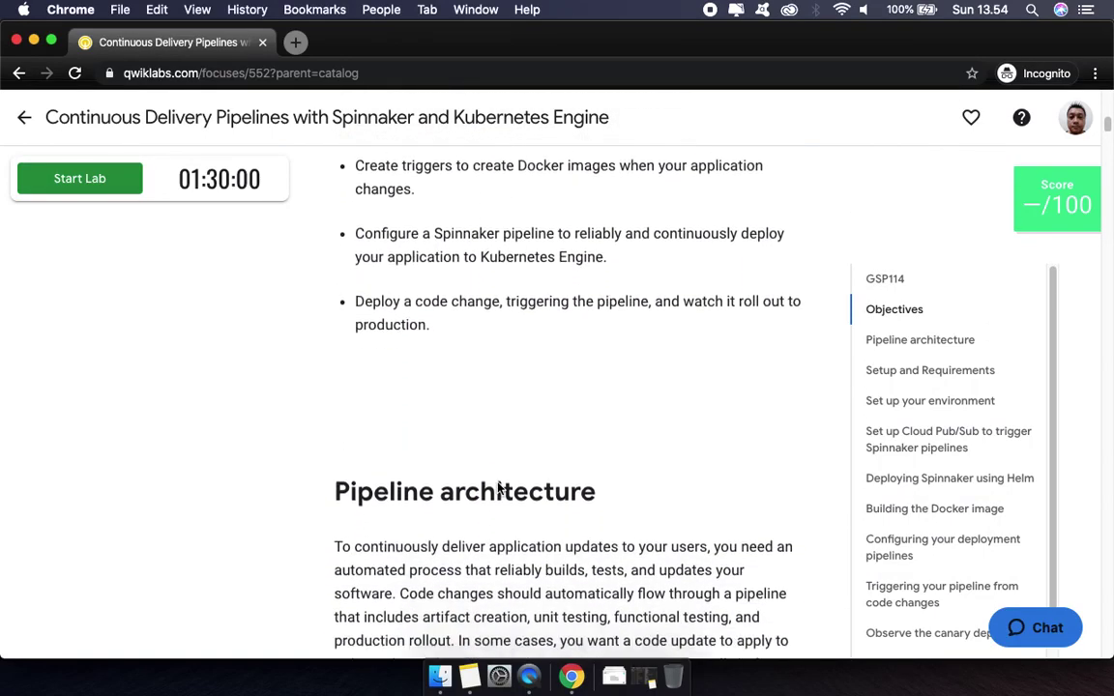
{"action": "scroll", "coordinate": [498, 488], "scroll_direction": "down", "scroll_amount": 6}
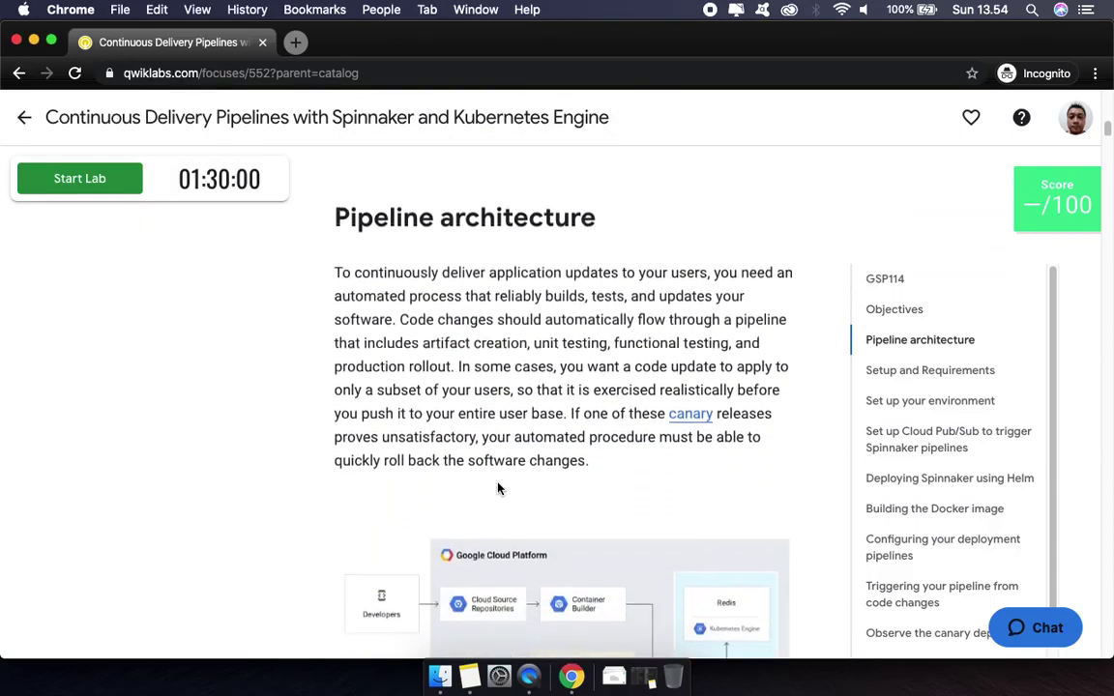
{"action": "scroll", "coordinate": [498, 488], "scroll_direction": "down", "scroll_amount": 5}
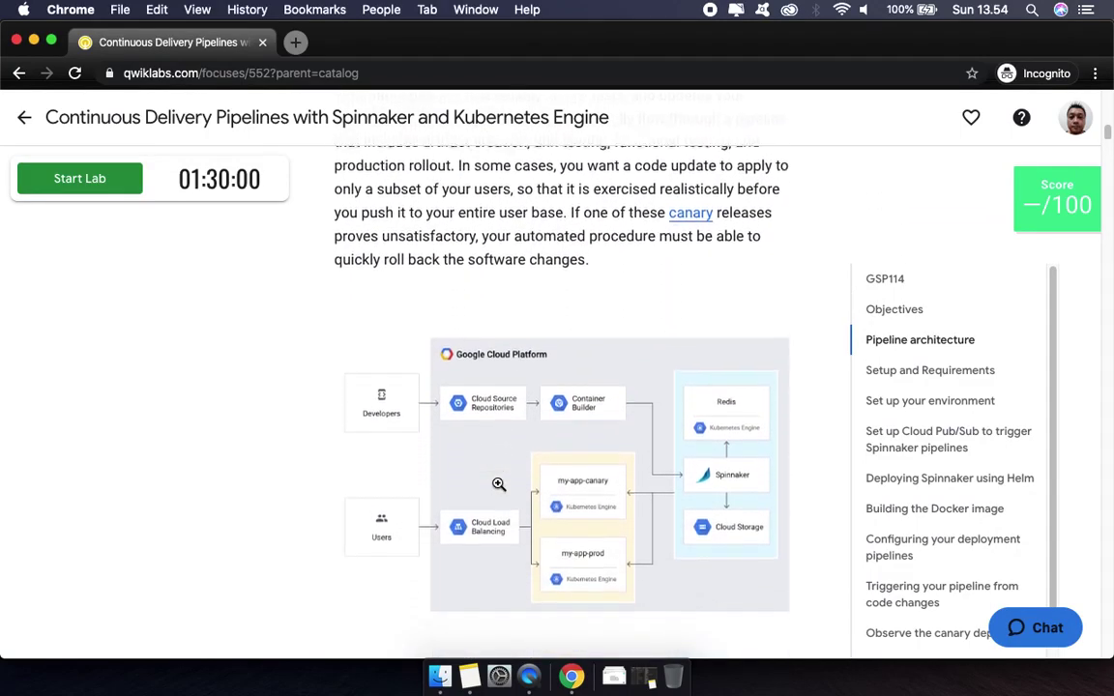
{"action": "scroll", "coordinate": [498, 483], "scroll_direction": "down", "scroll_amount": 5}
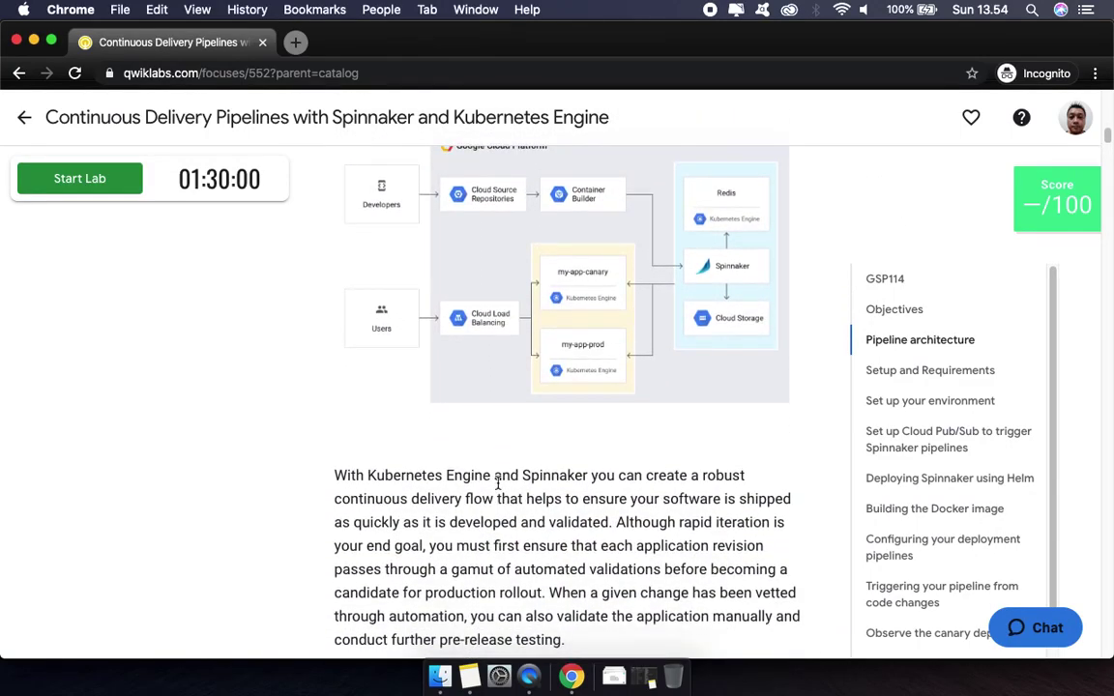
{"action": "scroll", "coordinate": [498, 484], "scroll_direction": "down", "scroll_amount": 7}
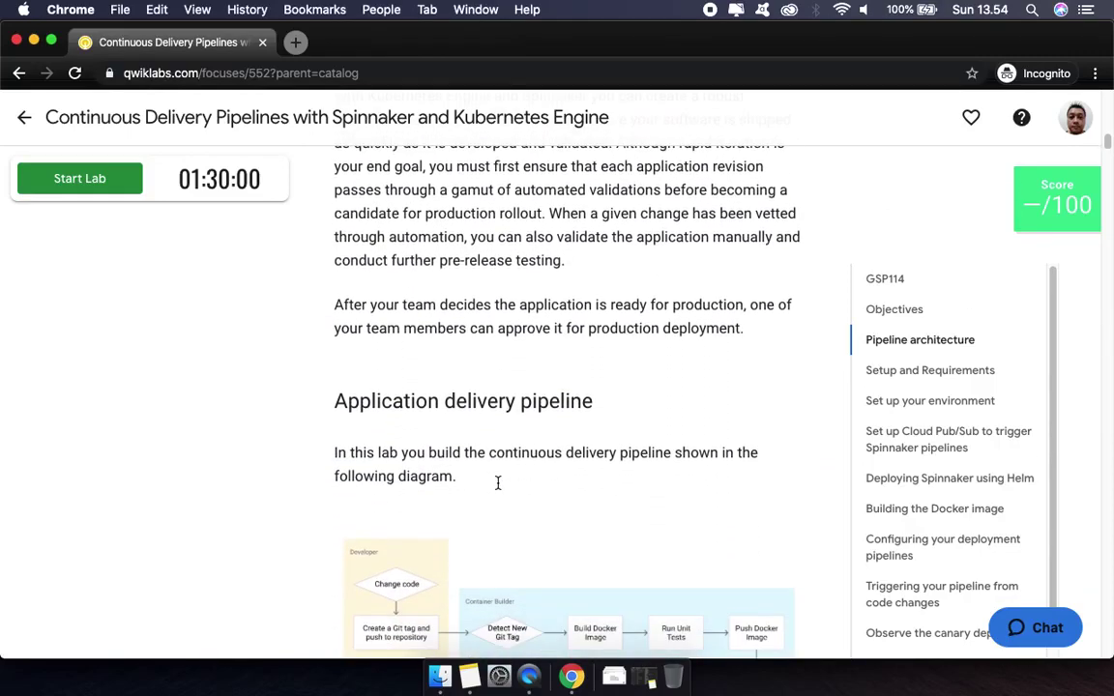
{"action": "scroll", "coordinate": [498, 488], "scroll_direction": "down", "scroll_amount": 8}
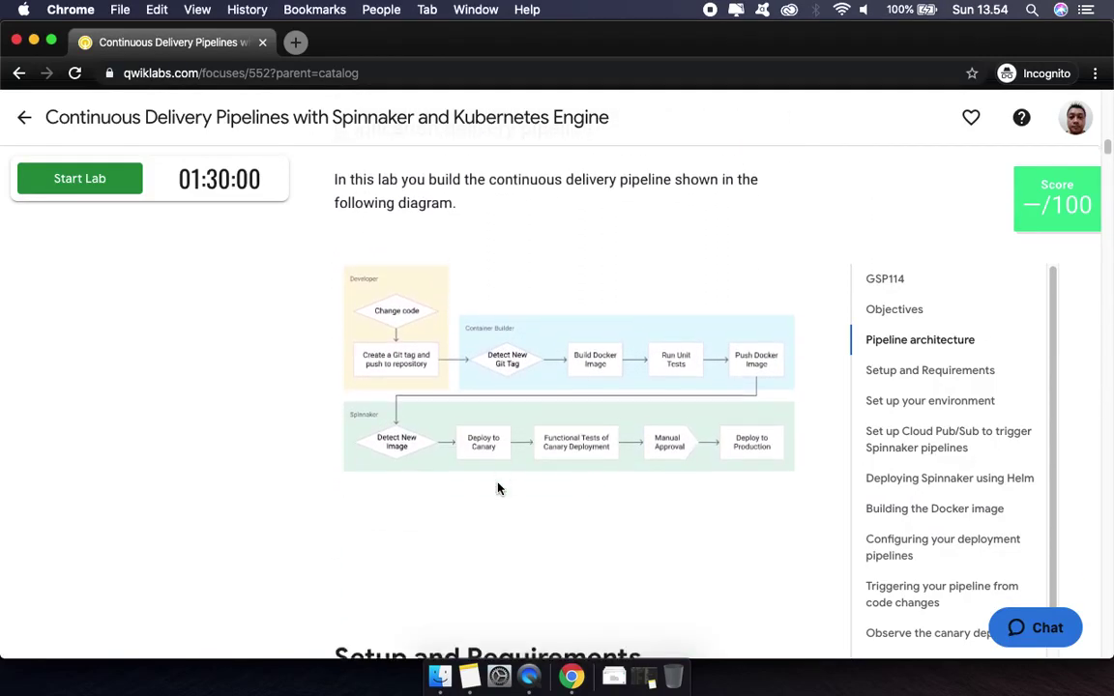
Read the Setup and Requirements instructions on starting the lab, signing in to the console and activating Google Cloud Shell
{"action": "scroll", "coordinate": [498, 488], "scroll_direction": "down", "scroll_amount": 6}
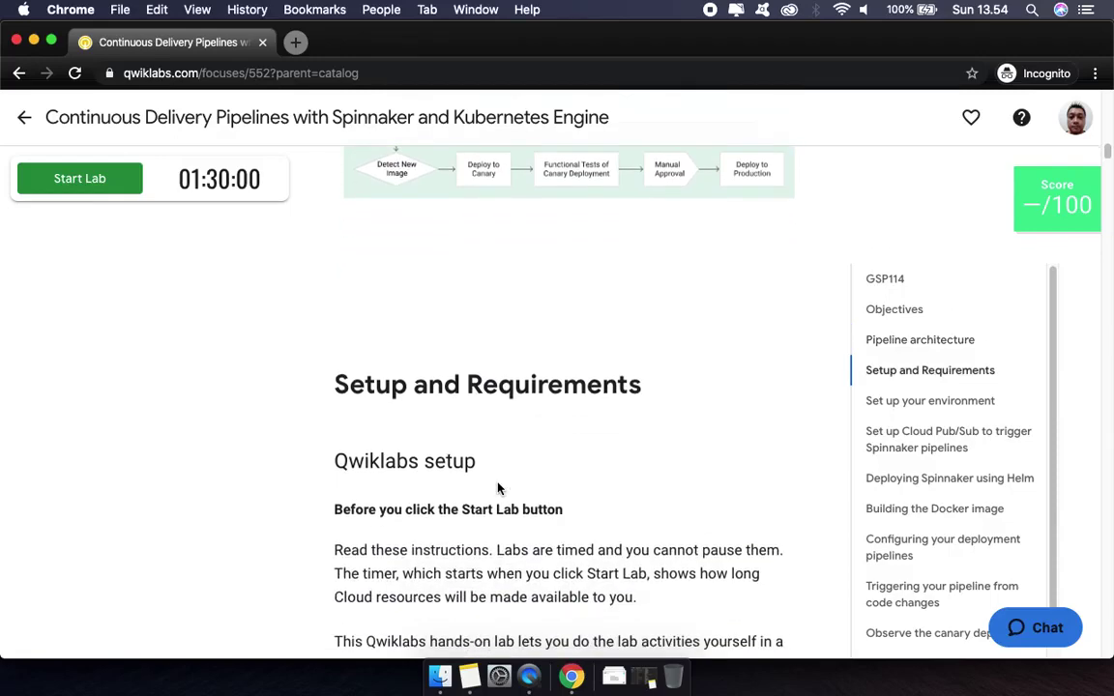
{"action": "scroll", "coordinate": [498, 488], "scroll_direction": "down", "scroll_amount": 3}
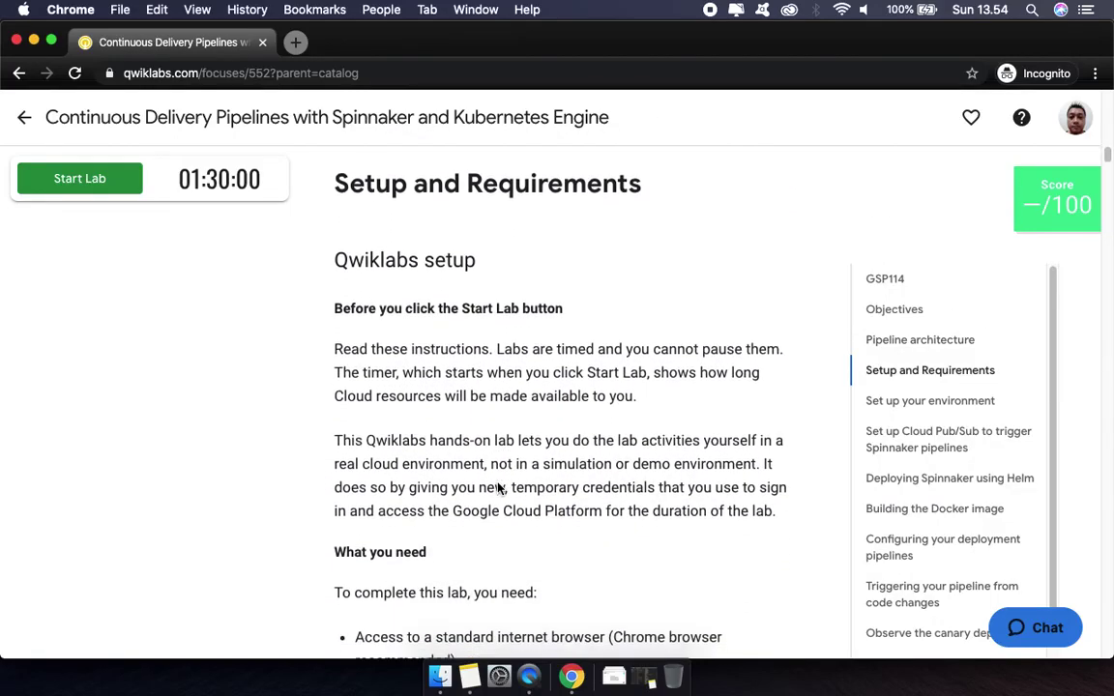
{"action": "scroll", "coordinate": [498, 483], "scroll_direction": "down", "scroll_amount": 7}
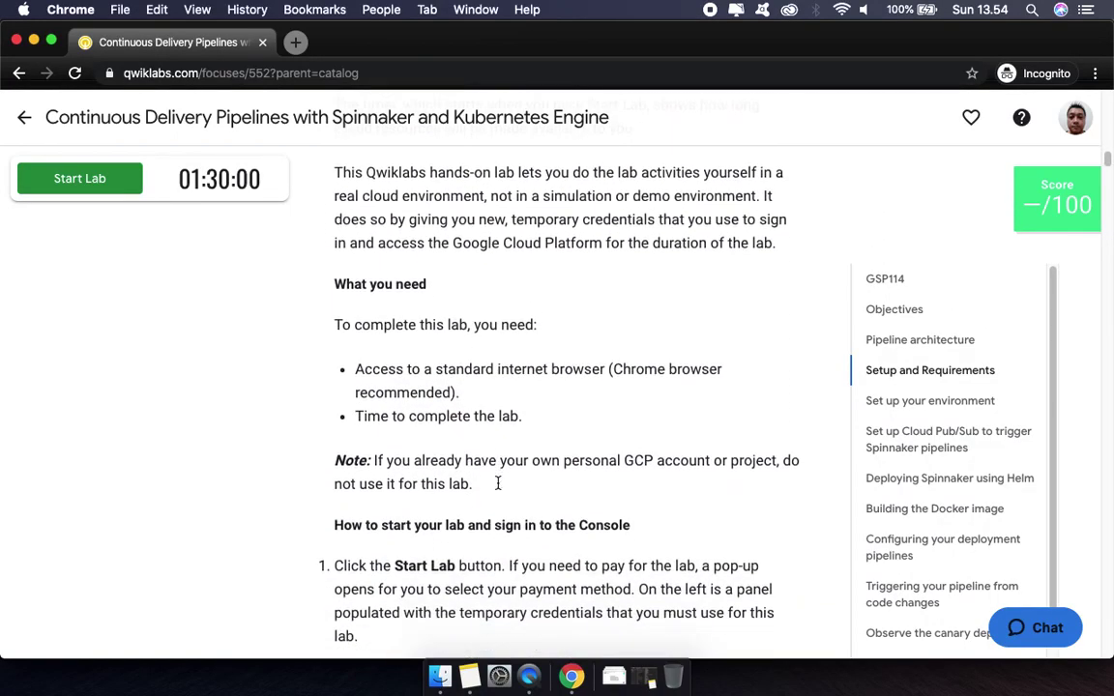
{"action": "scroll", "coordinate": [498, 484], "scroll_direction": "down", "scroll_amount": 5}
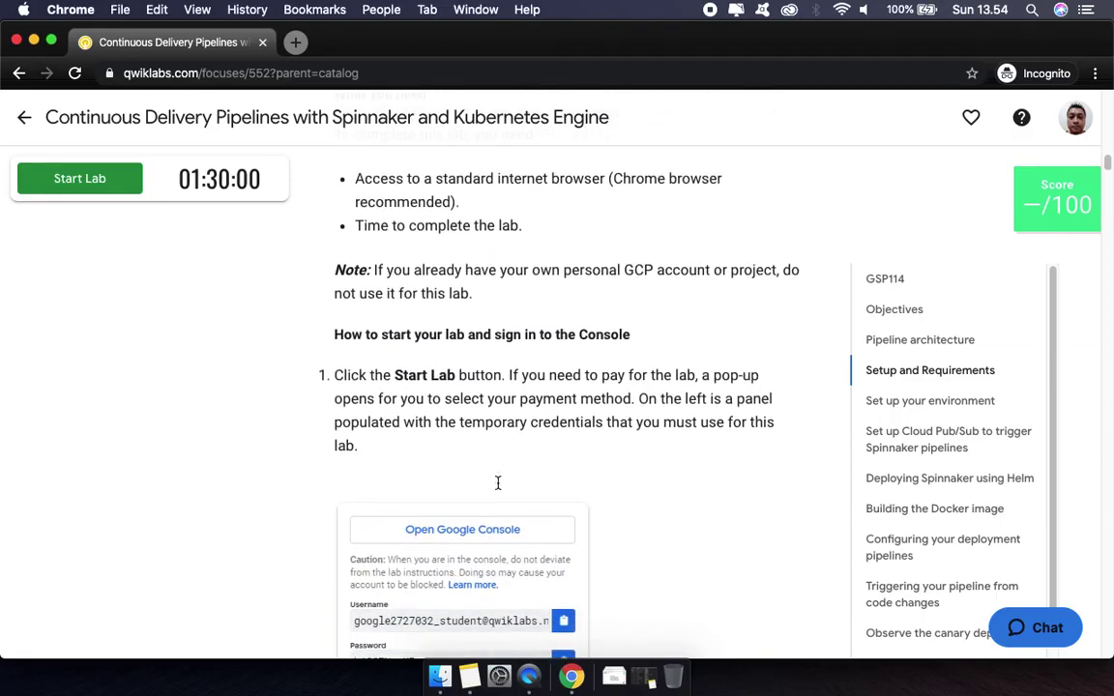
{"action": "scroll", "coordinate": [498, 484], "scroll_direction": "down", "scroll_amount": 5}
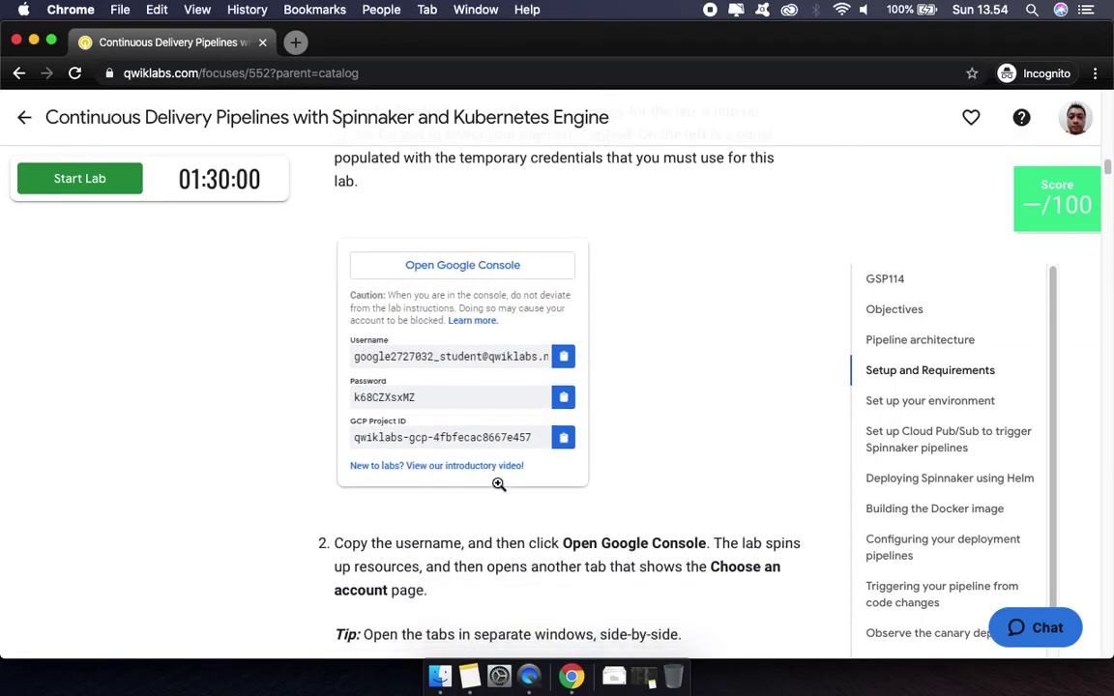
{"action": "scroll", "coordinate": [498, 483], "scroll_direction": "down", "scroll_amount": 6}
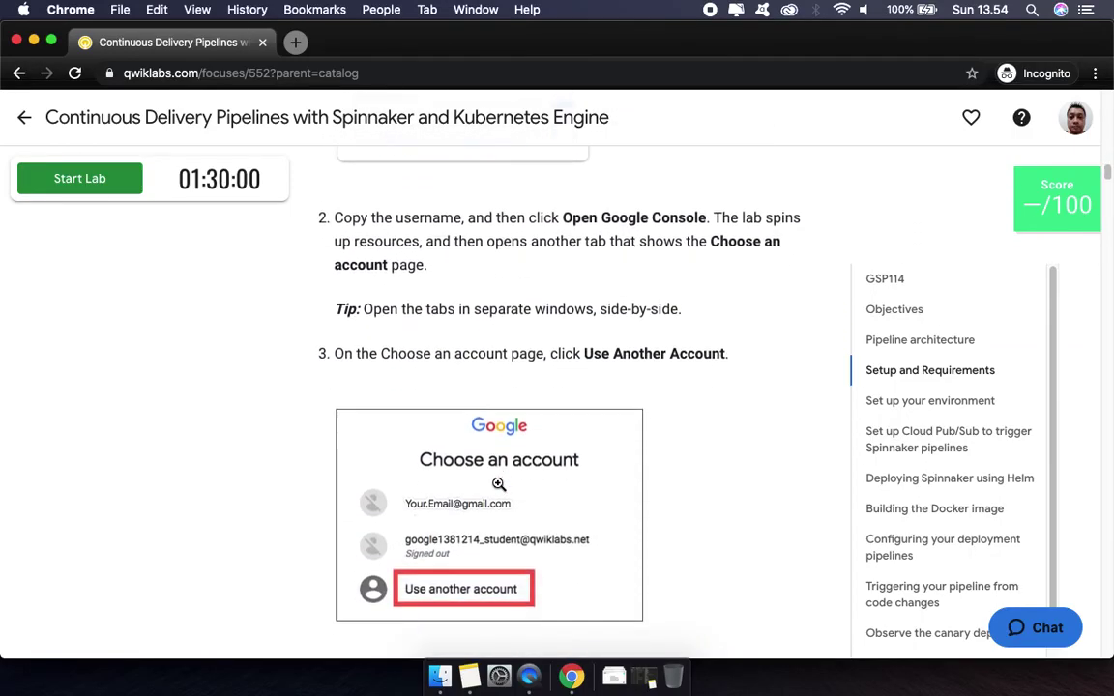
{"action": "scroll", "coordinate": [498, 484], "scroll_direction": "down", "scroll_amount": 7}
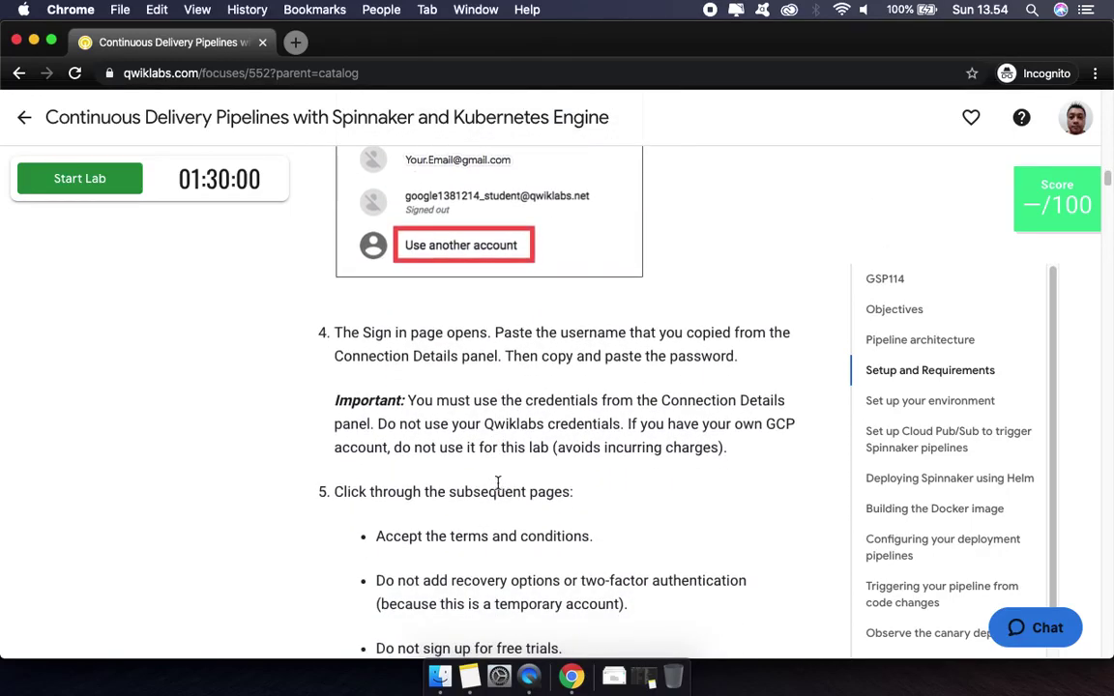
{"action": "scroll", "coordinate": [498, 483], "scroll_direction": "down", "scroll_amount": 9}
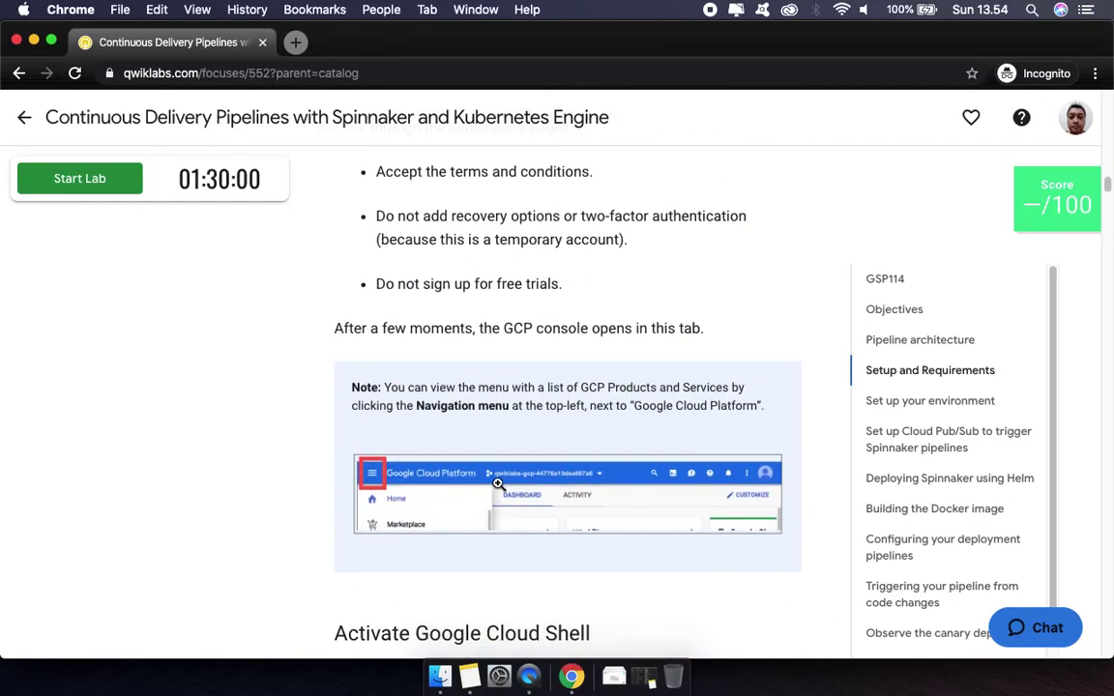
{"action": "scroll", "coordinate": [496, 484], "scroll_direction": "down", "scroll_amount": 1}
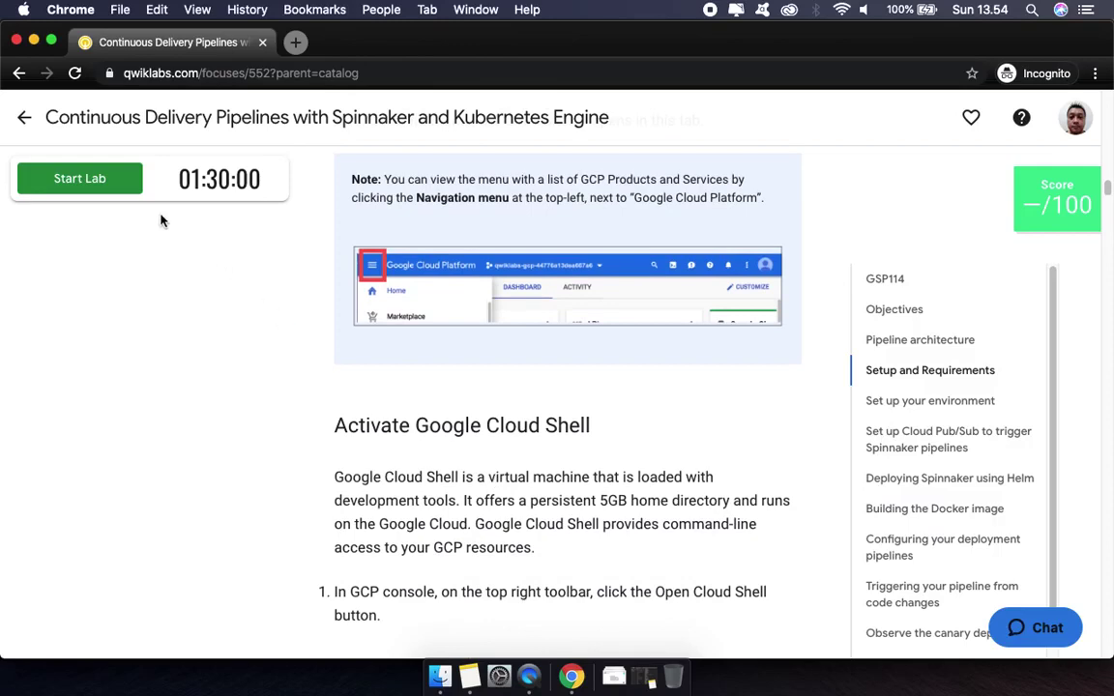
Start the lab and charge it to the subscription
{"action": "left_click", "coordinate": [96, 179]}
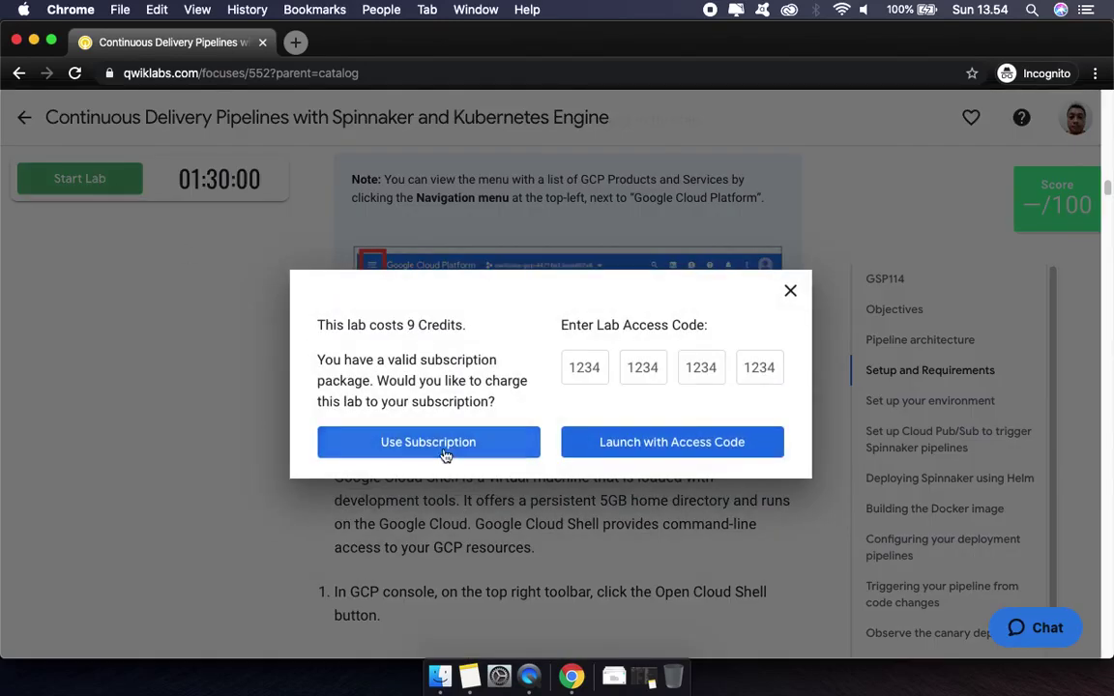
{"action": "left_click", "coordinate": [445, 449]}
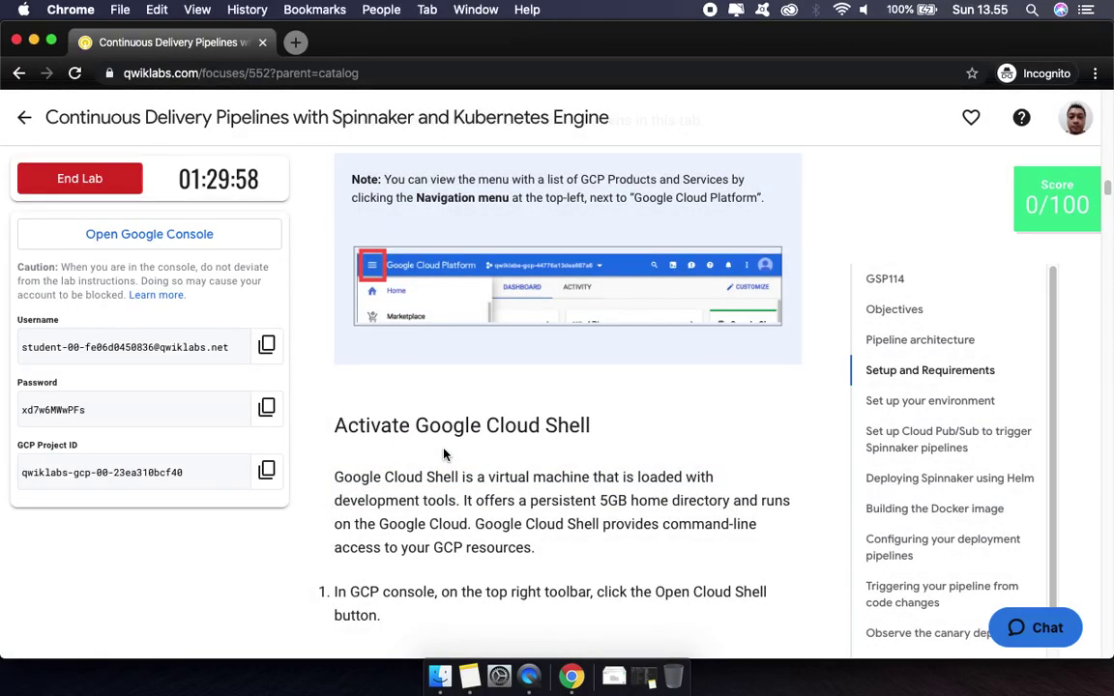
Copy the lab username, open the Google console and submit the username on the Google login page
{"action": "left_click", "coordinate": [266, 346]}
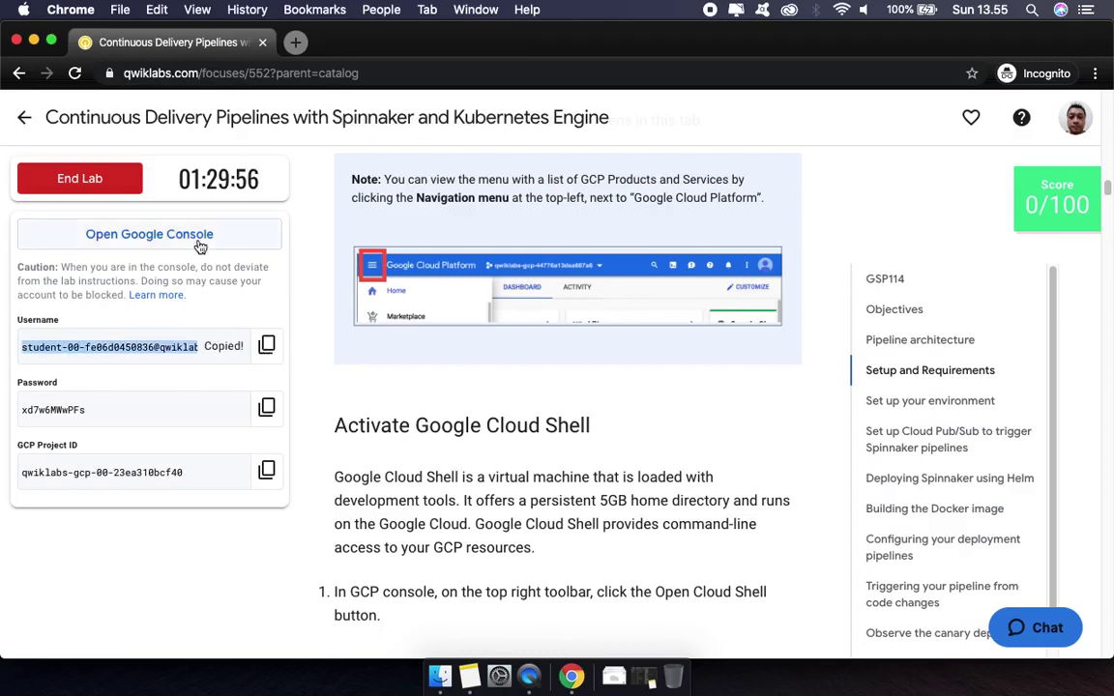
{"action": "left_click", "coordinate": [192, 243]}
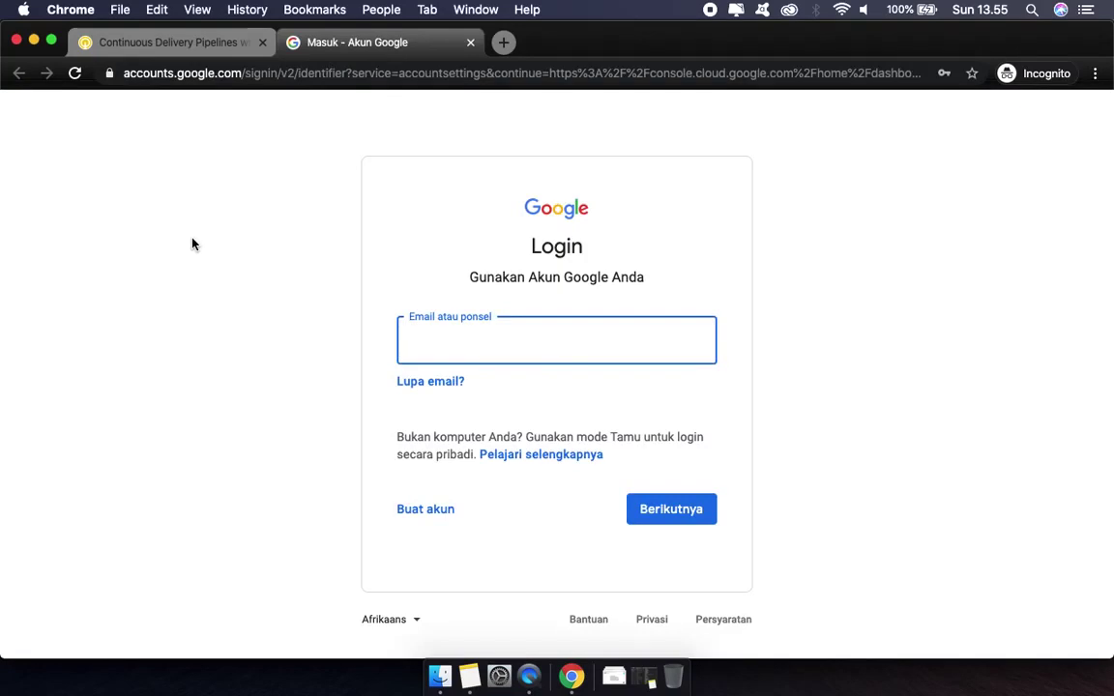
{"action": "key", "text": "super+v"}
{"action": "left_click", "coordinate": [667, 513]}
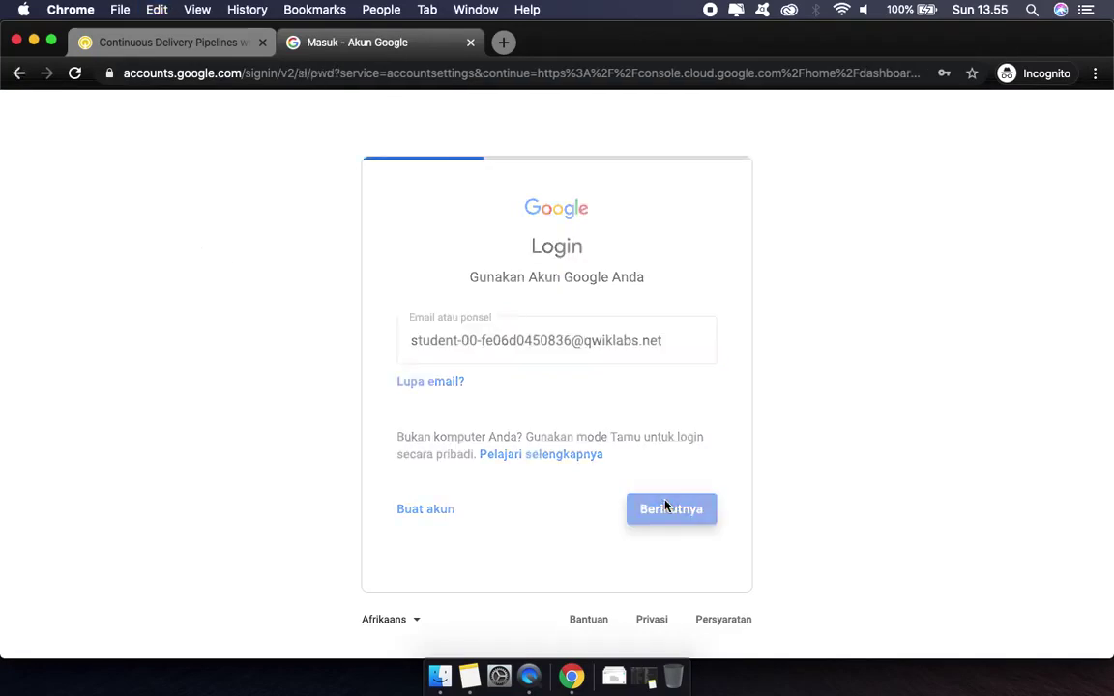
Copy the account password from the lab page and submit it on the Google login page to sign in
{"action": "left_click", "coordinate": [198, 45]}
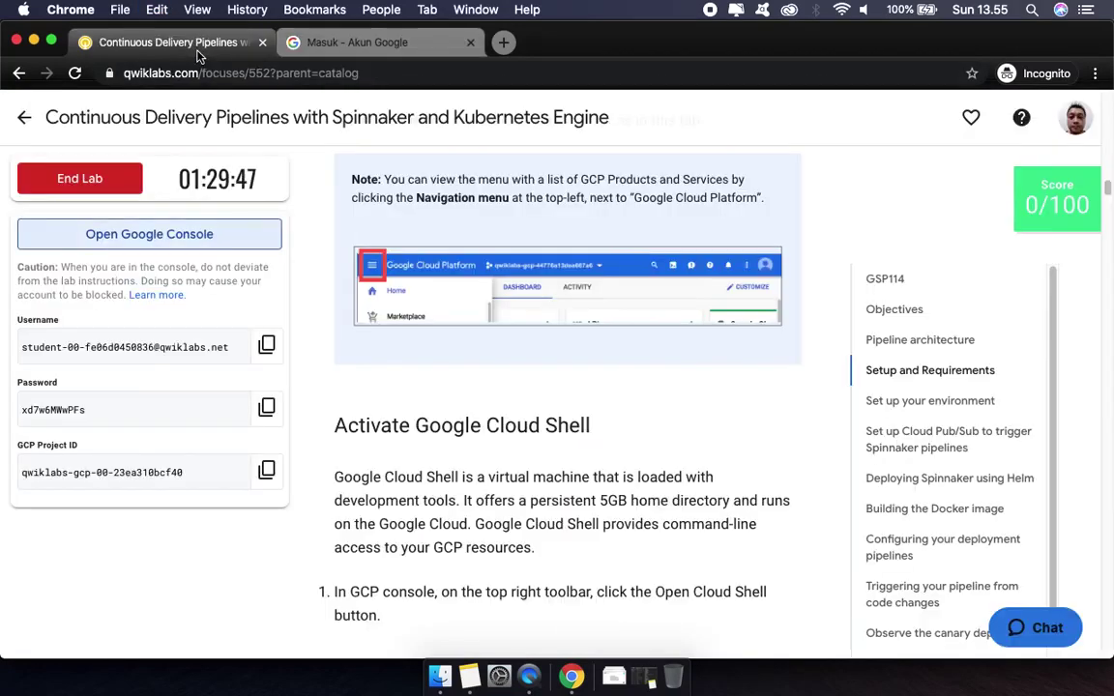
{"action": "left_click", "coordinate": [266, 408]}
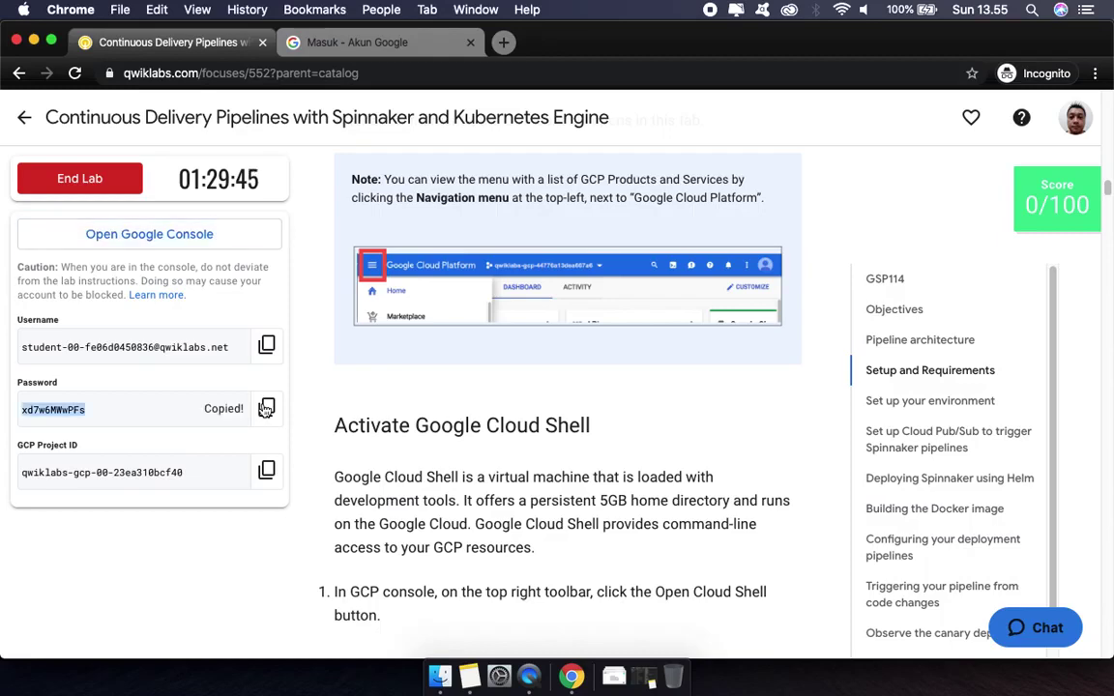
{"action": "left_click", "coordinate": [329, 44]}
{"action": "key", "text": "super+v"}
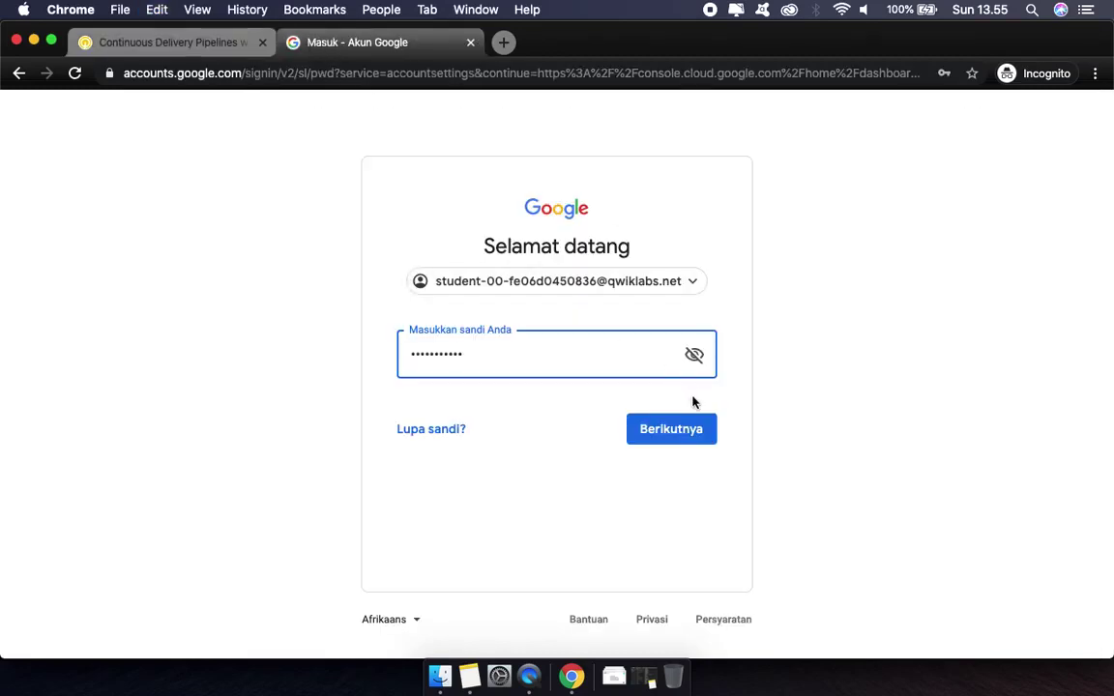
{"action": "left_click", "coordinate": [674, 431]}
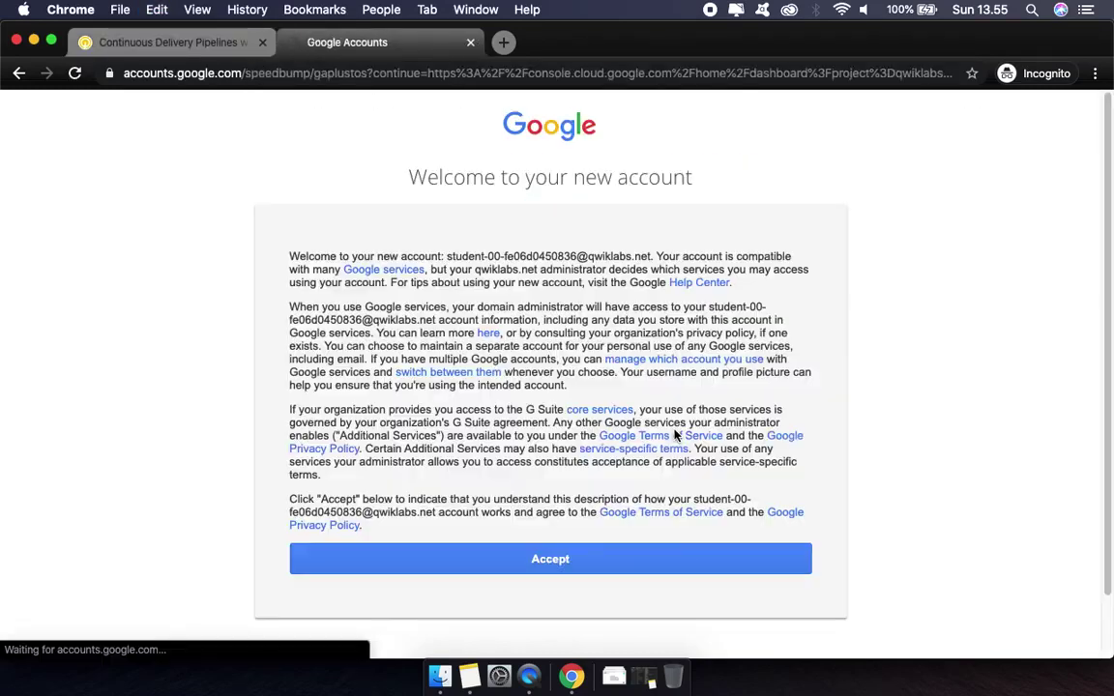
Accept the new account terms, confirm the account without recovery options, and agree to the Google Cloud Platform Terms of Service
{"action": "left_click", "coordinate": [567, 570]}
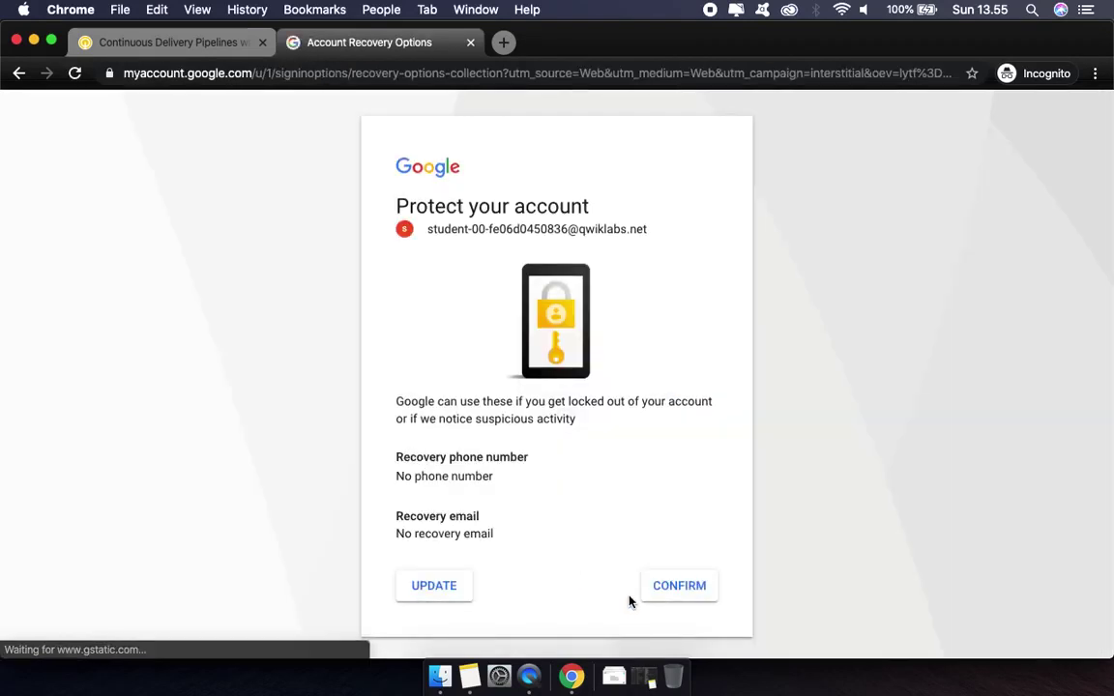
{"action": "left_click", "coordinate": [688, 591]}
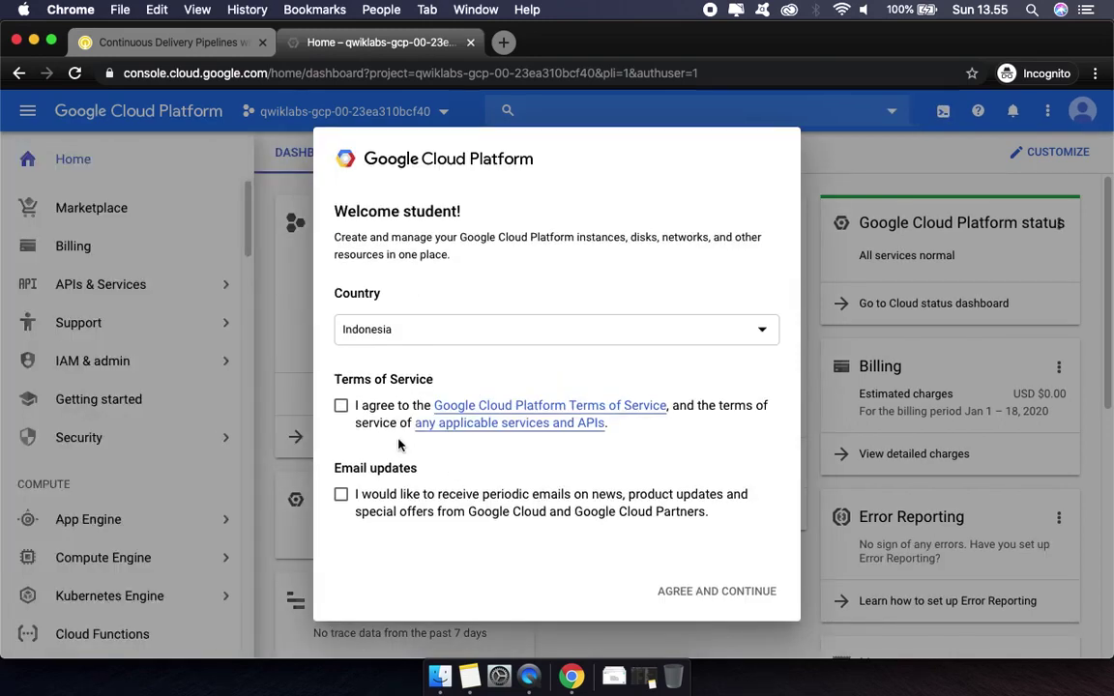
{"action": "left_click", "coordinate": [341, 406]}
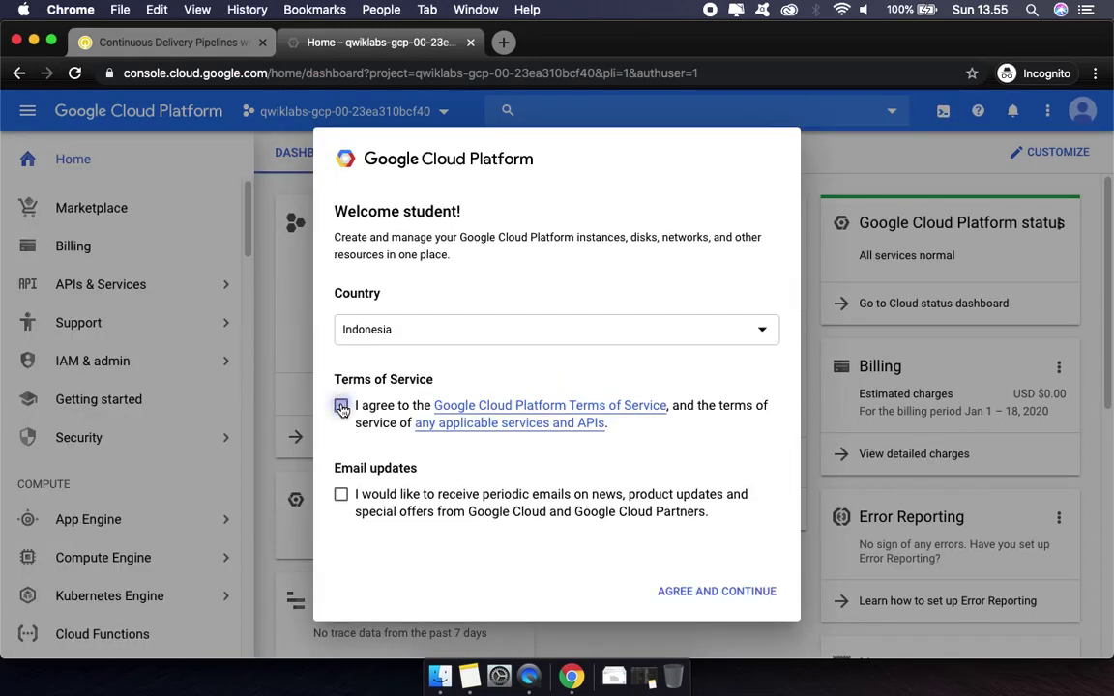
{"action": "left_click", "coordinate": [731, 599]}
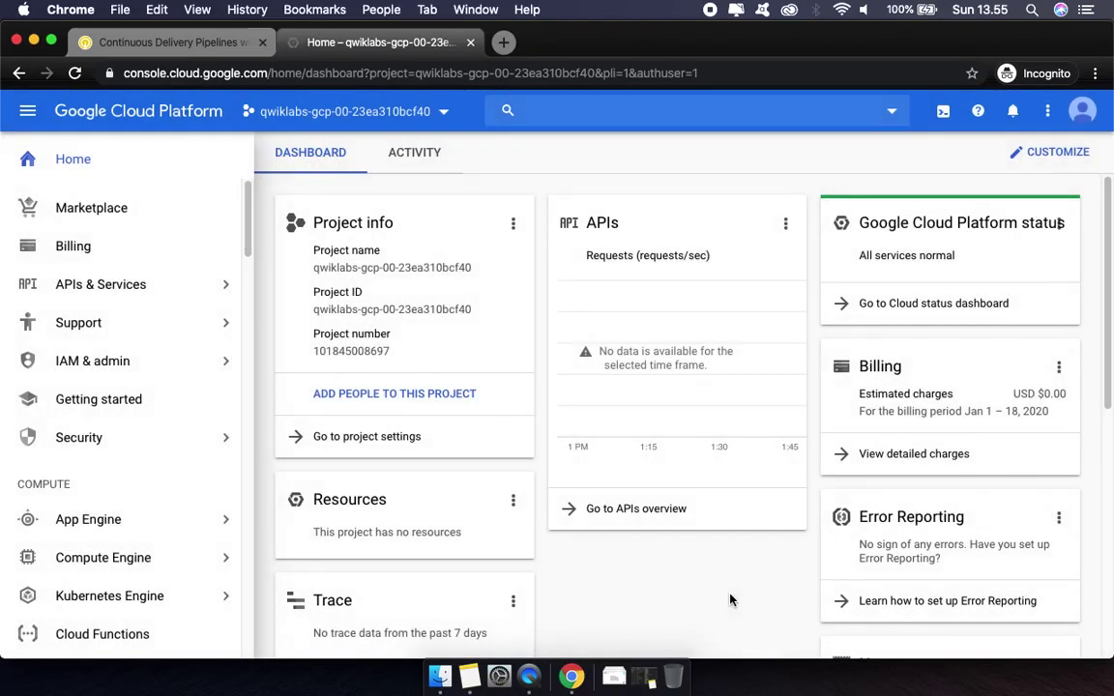
Review the lab's Cloud Shell activation instructions, then open Cloud Shell in the Google Cloud console and continue past its introduction
{"action": "left_click", "coordinate": [172, 41]}
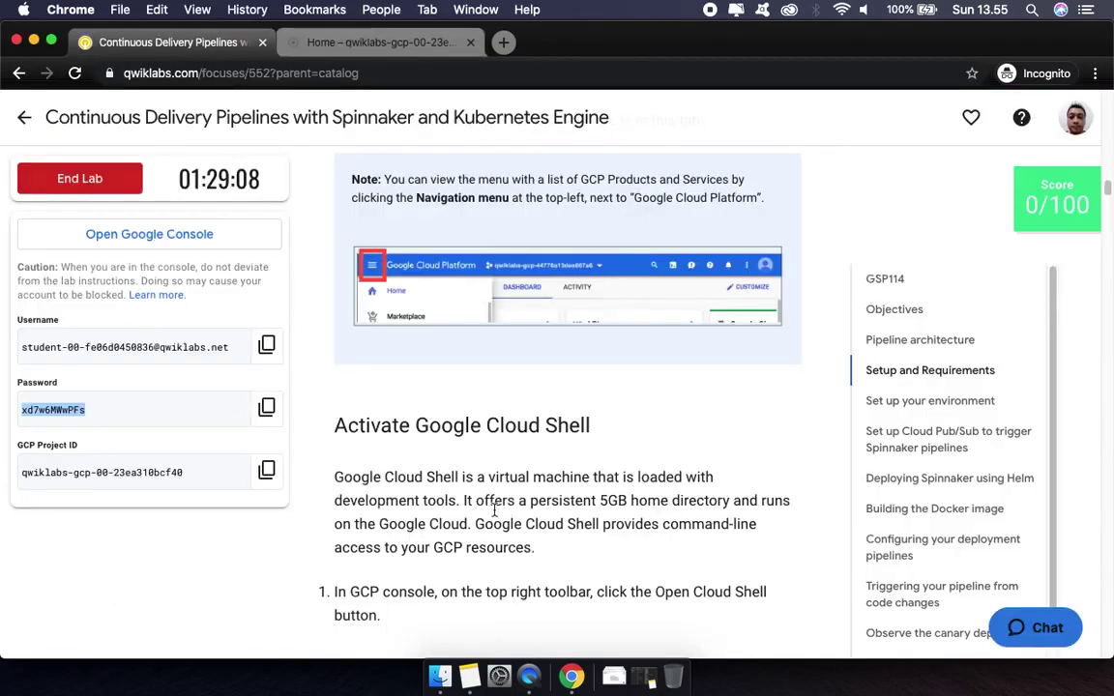
{"action": "scroll", "coordinate": [494, 511], "scroll_direction": "down", "scroll_amount": 5}
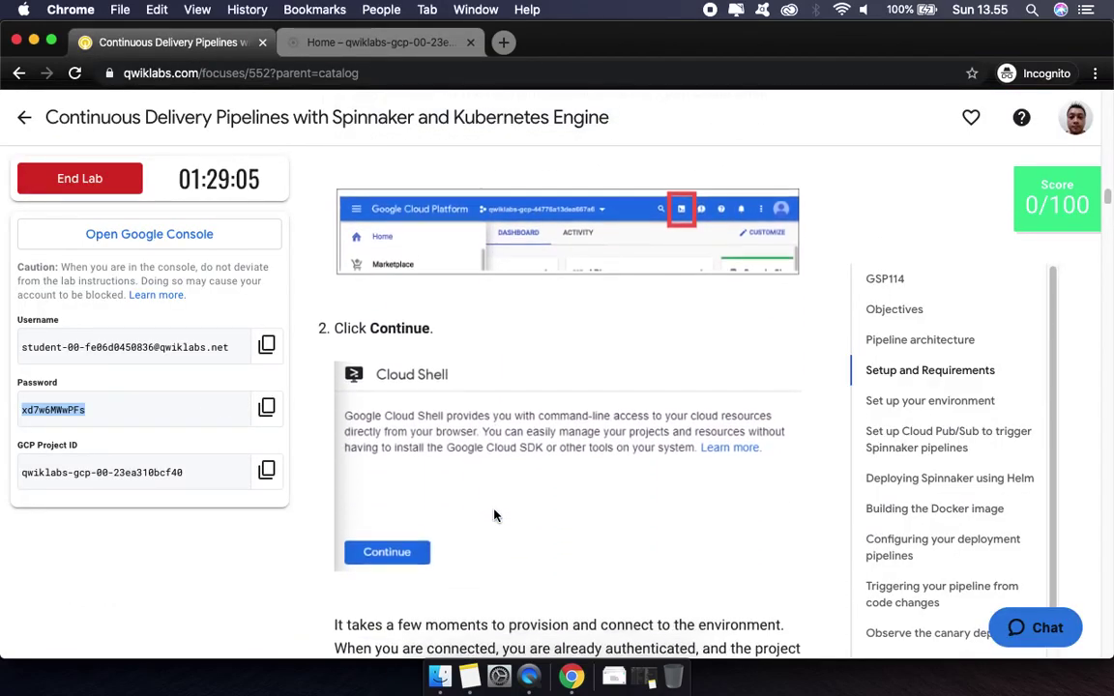
{"action": "scroll", "coordinate": [494, 515], "scroll_direction": "down", "scroll_amount": 4}
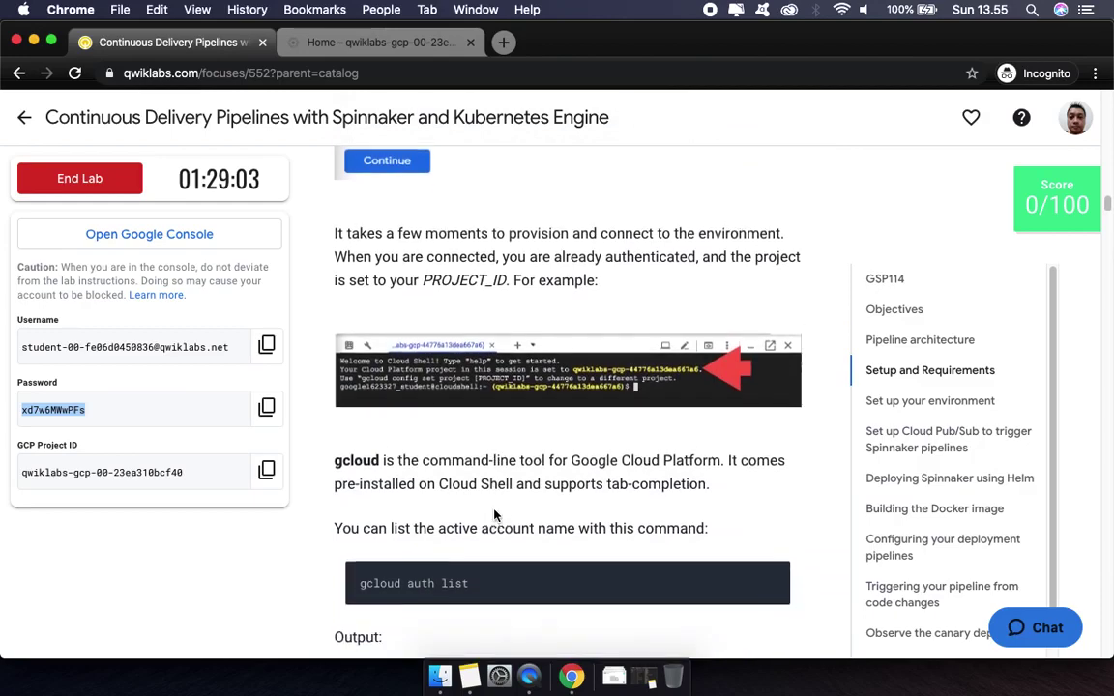
{"action": "scroll", "coordinate": [495, 516], "scroll_direction": "down", "scroll_amount": 2}
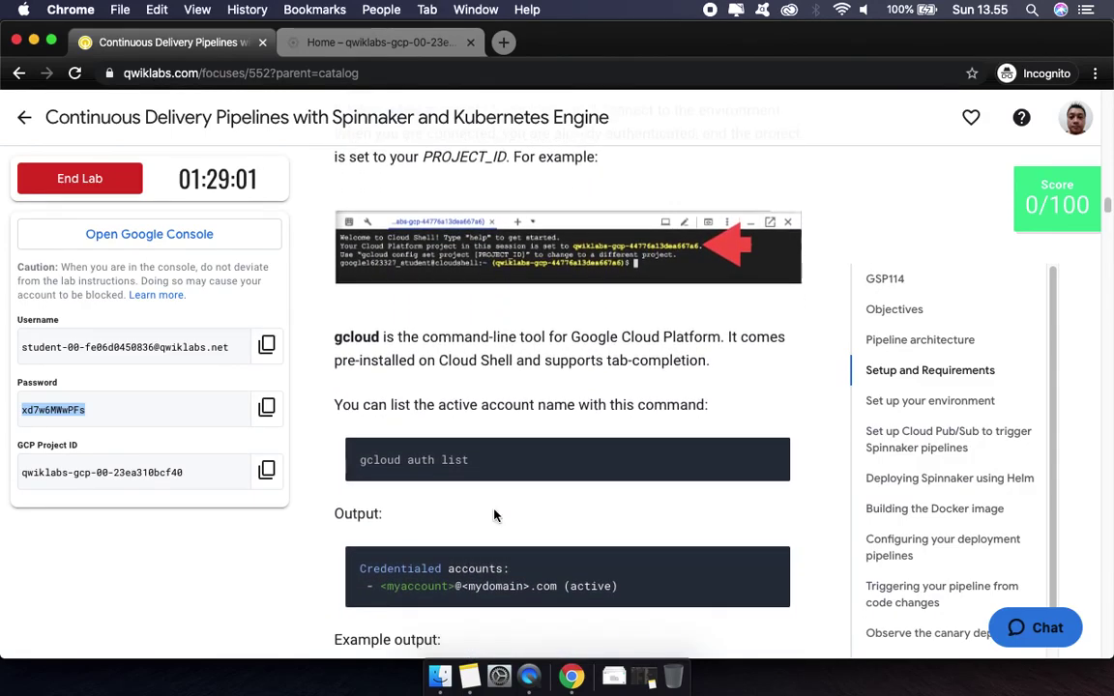
{"action": "scroll", "coordinate": [494, 515], "scroll_direction": "down", "scroll_amount": 3}
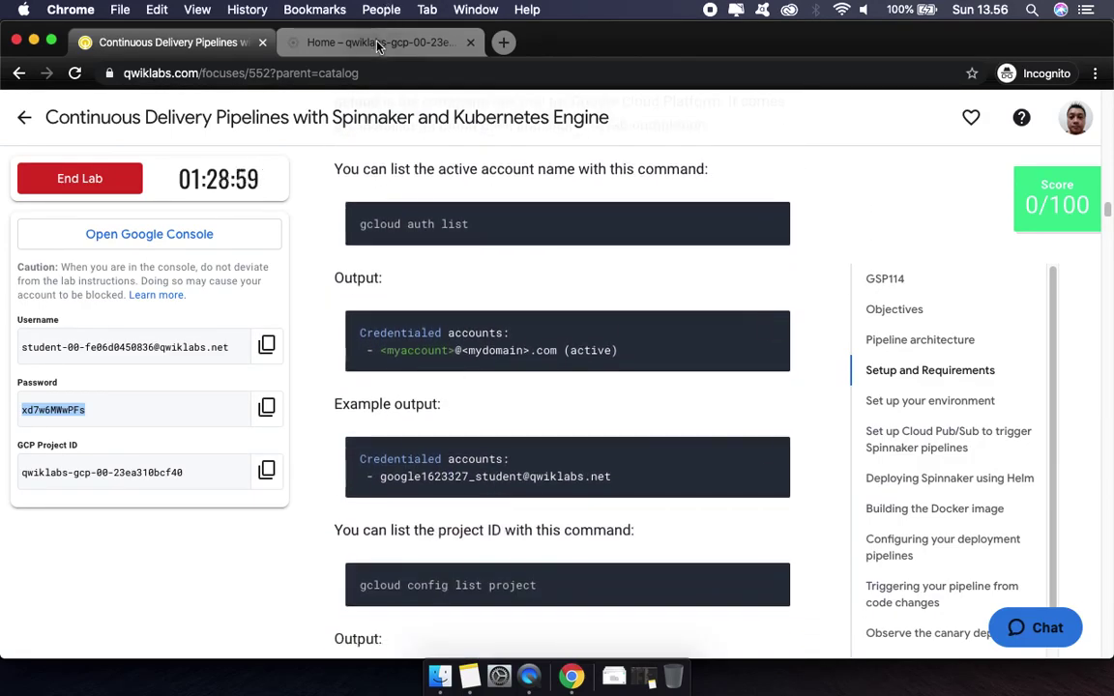
{"action": "left_click", "coordinate": [379, 44]}
{"action": "left_click", "coordinate": [943, 111]}
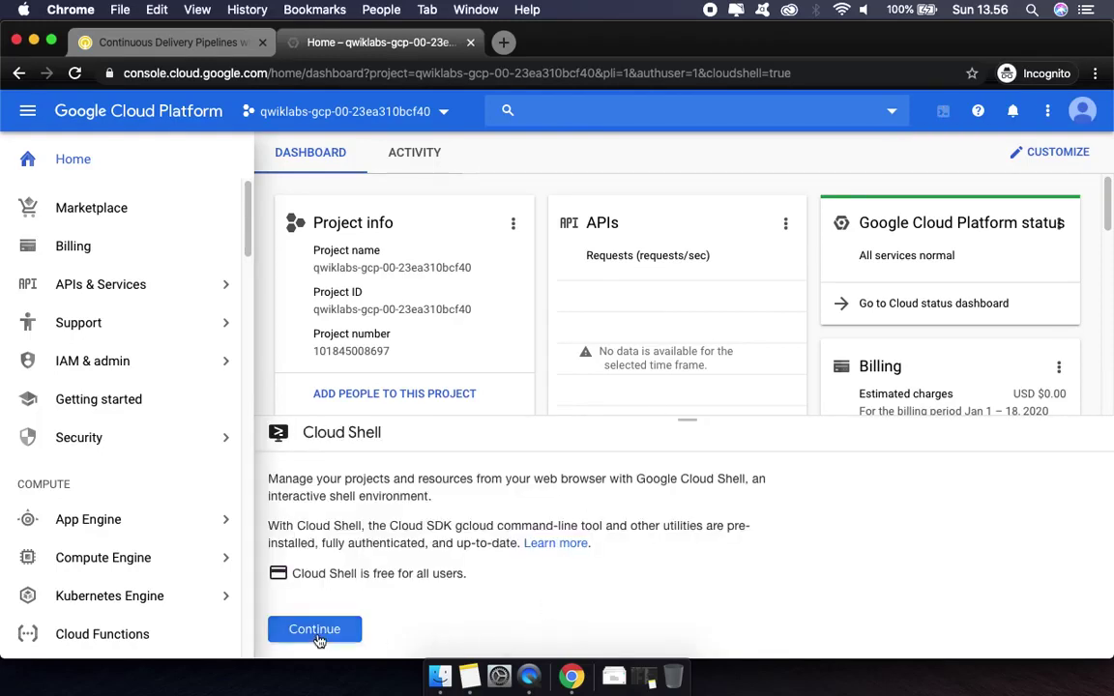
{"action": "left_click", "coordinate": [316, 630]}
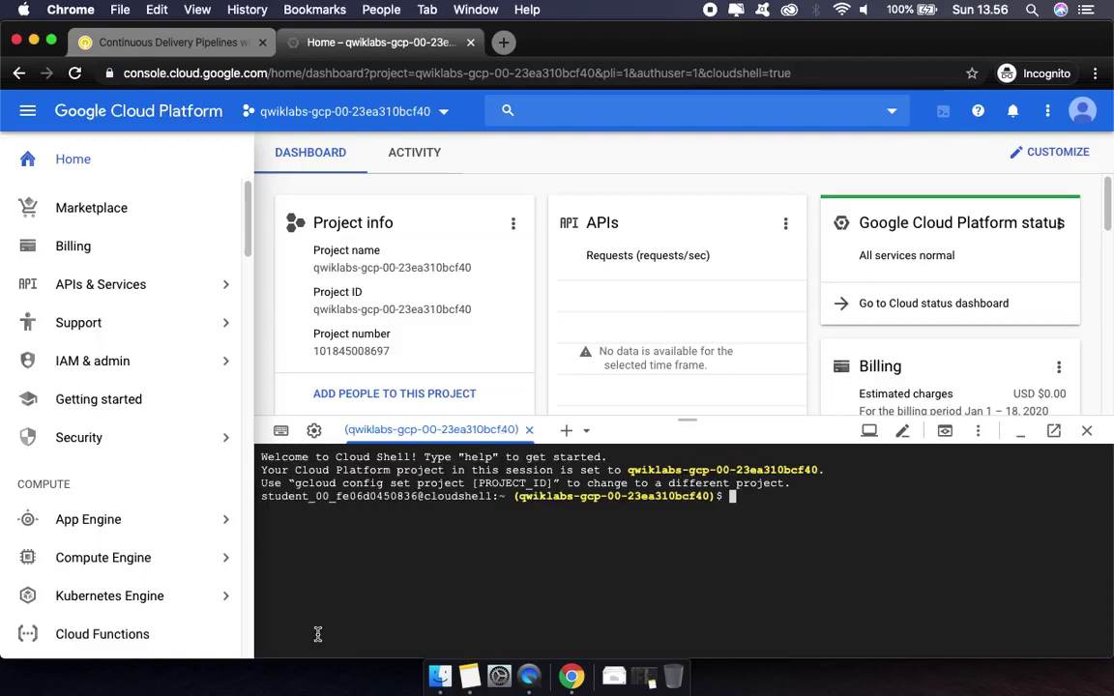
Copy the command gcloud auth list from the lab instructions and run it in Cloud Shell to list the active account
{"action": "left_click", "coordinate": [183, 43]}
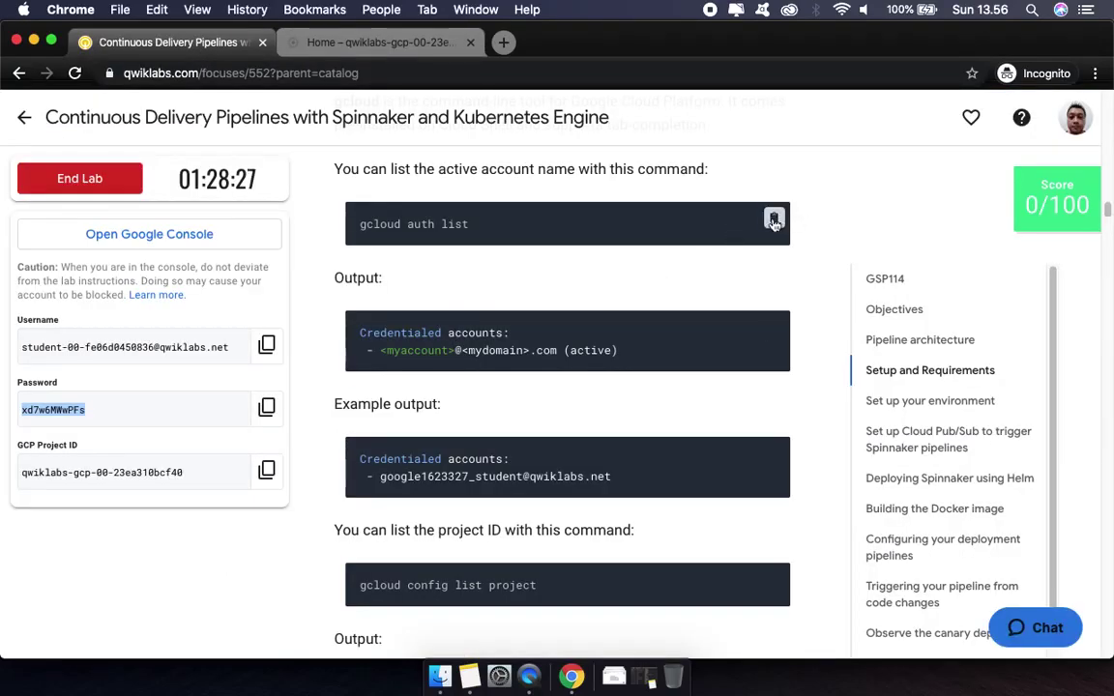
{"action": "left_click", "coordinate": [774, 216]}
{"action": "left_click", "coordinate": [406, 45]}
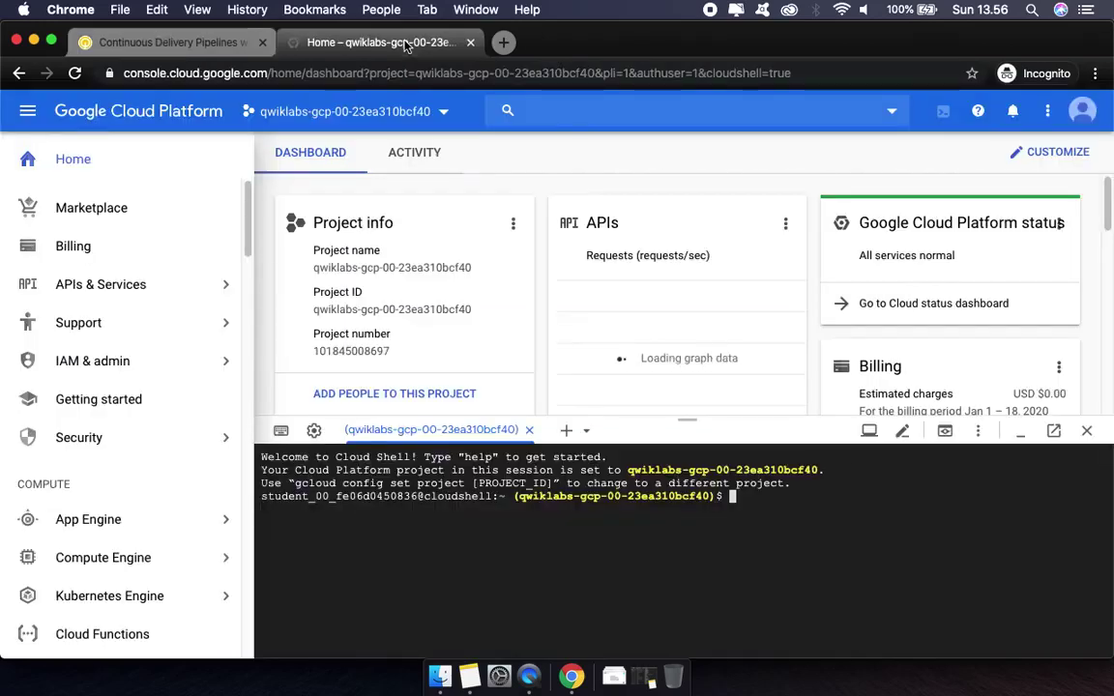
{"action": "key", "text": "super+v"}
{"action": "key", "text": "Return"}
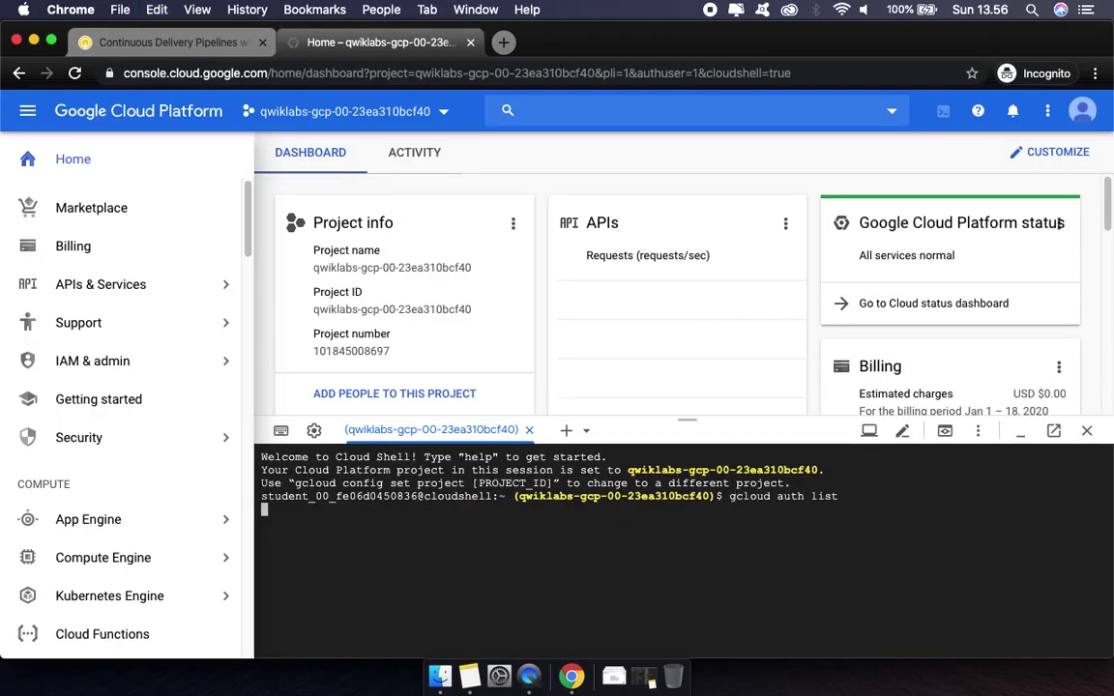
Copy gcloud config list project from the lab instructions and run it in Cloud Shell to list the project ID
{"action": "left_click", "coordinate": [192, 46]}
{"action": "scroll", "coordinate": [494, 455], "scroll_direction": "down", "scroll_amount": 5}
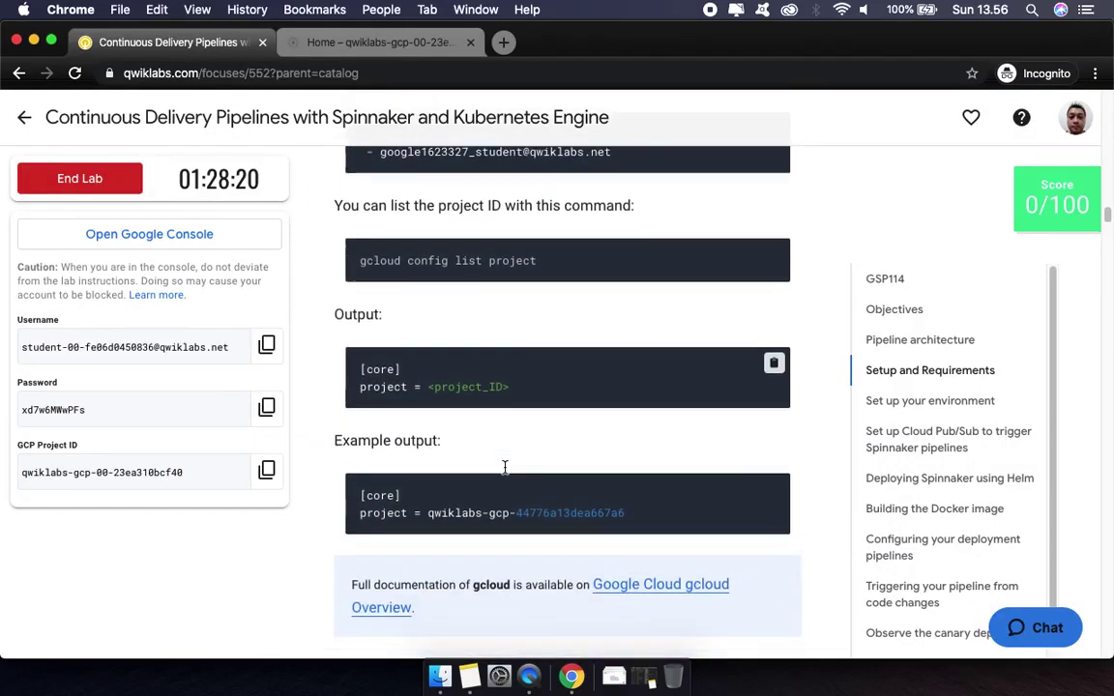
{"action": "scroll", "coordinate": [505, 467], "scroll_direction": "down", "scroll_amount": 1}
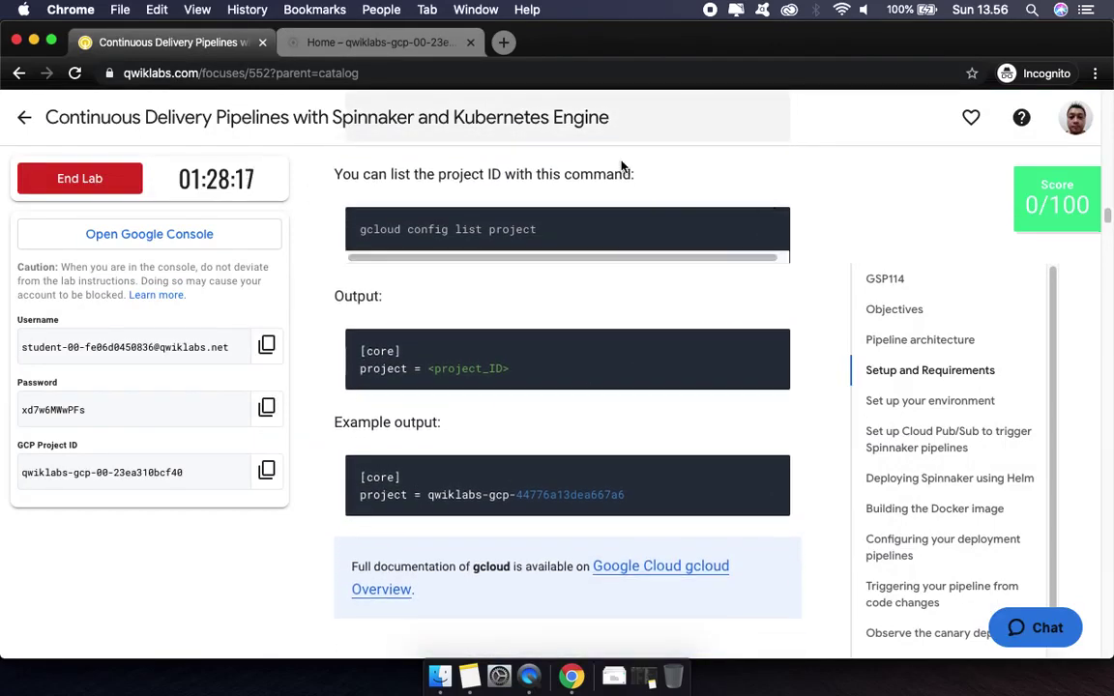
{"action": "left_click", "coordinate": [378, 41]}
{"action": "key", "text": "super+v"}
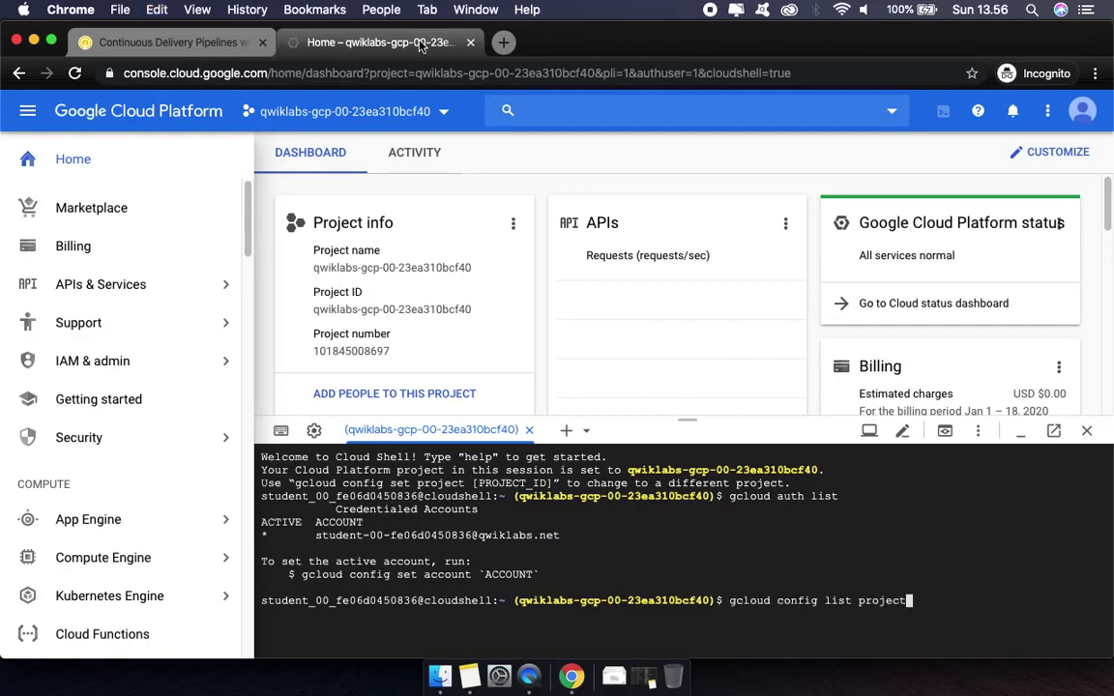
{"action": "key", "text": "Return"}
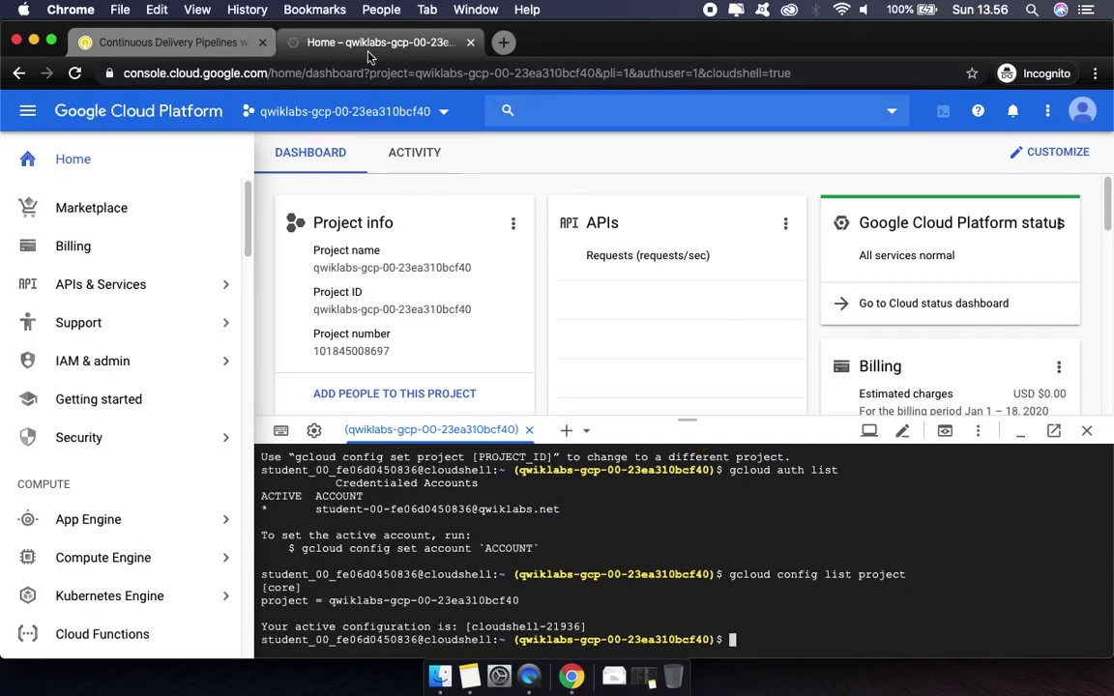
Set the default compute zone to us-central1-f by running the lab's gcloud config set compute/zone command in Cloud Shell
{"action": "left_click", "coordinate": [178, 42]}
{"action": "scroll", "coordinate": [526, 490], "scroll_direction": "down", "scroll_amount": 3}
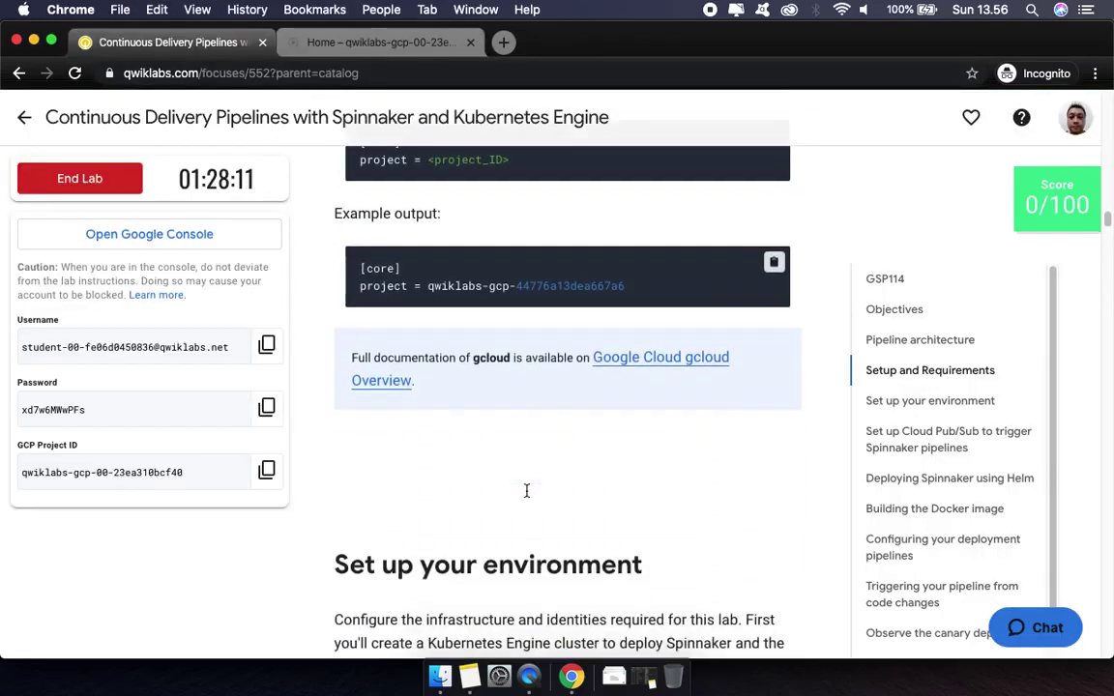
{"action": "scroll", "coordinate": [526, 490], "scroll_direction": "down", "scroll_amount": 5}
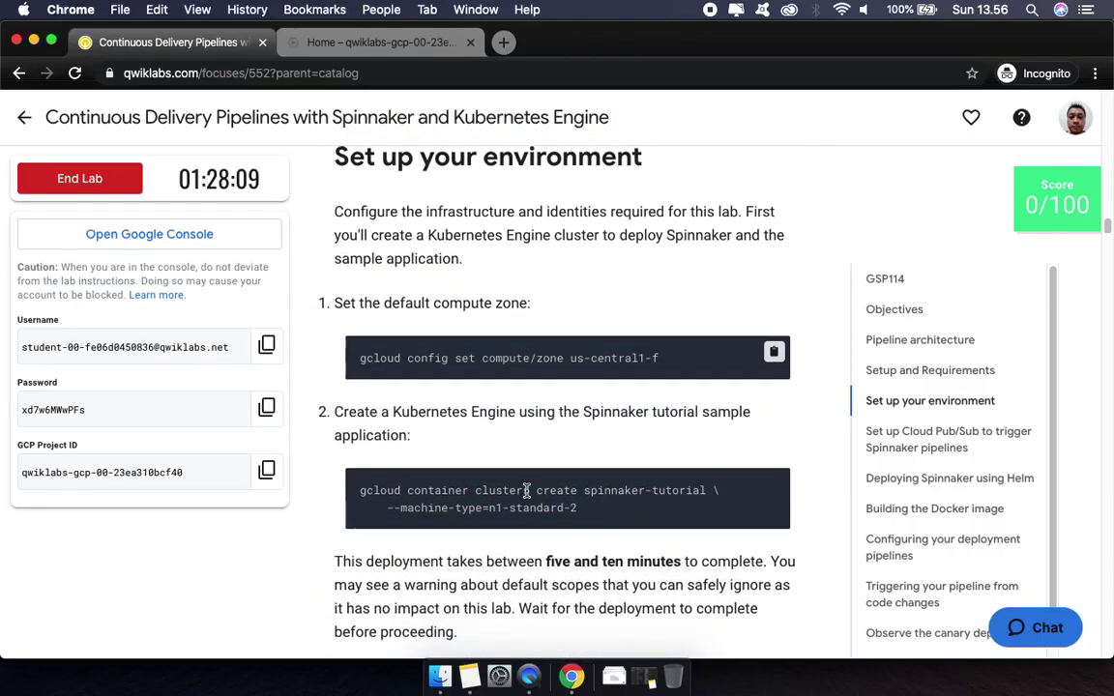
{"action": "scroll", "coordinate": [526, 490], "scroll_direction": "down", "scroll_amount": 1}
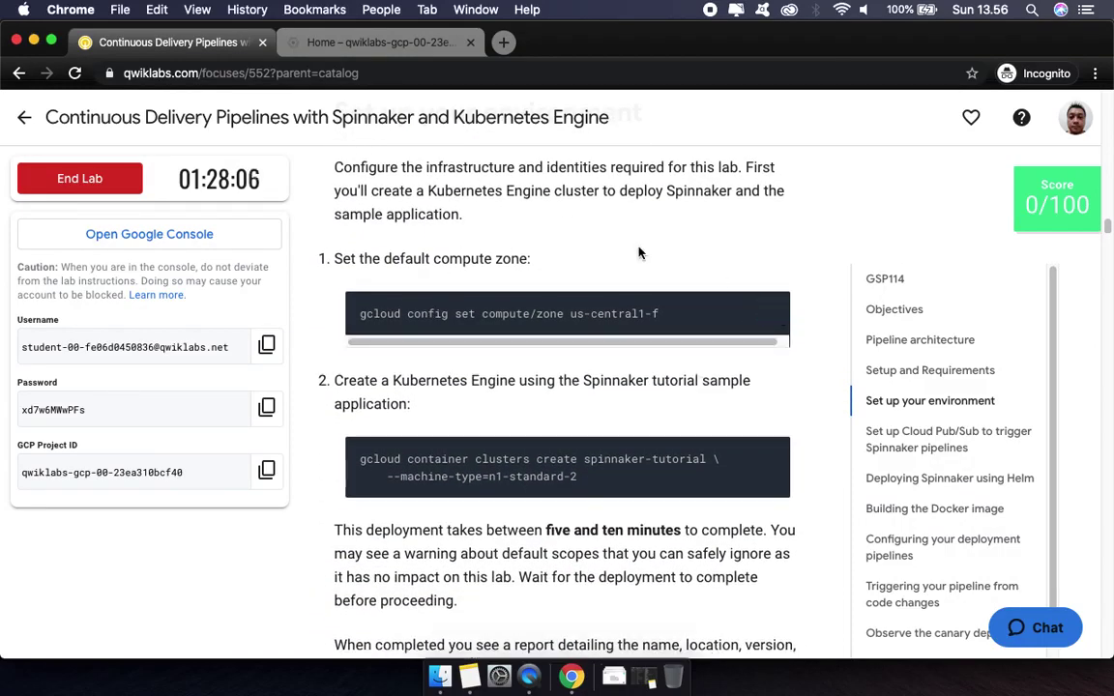
{"action": "left_click", "coordinate": [368, 41]}
{"action": "key", "text": "super+v"}
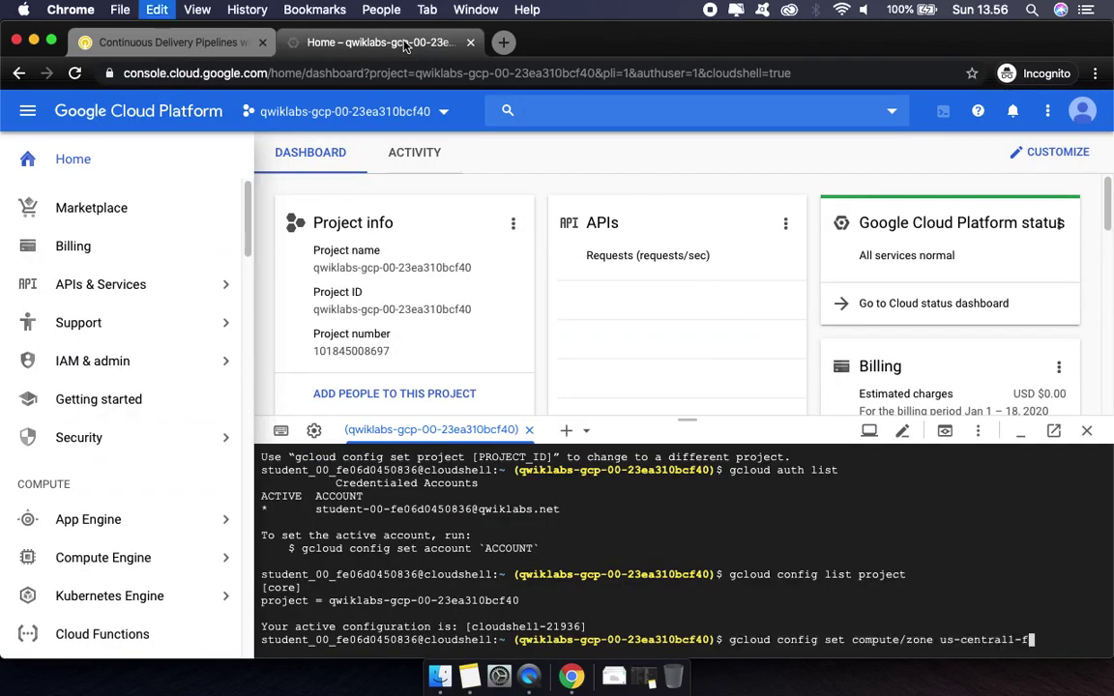
{"action": "key", "text": "Return"}
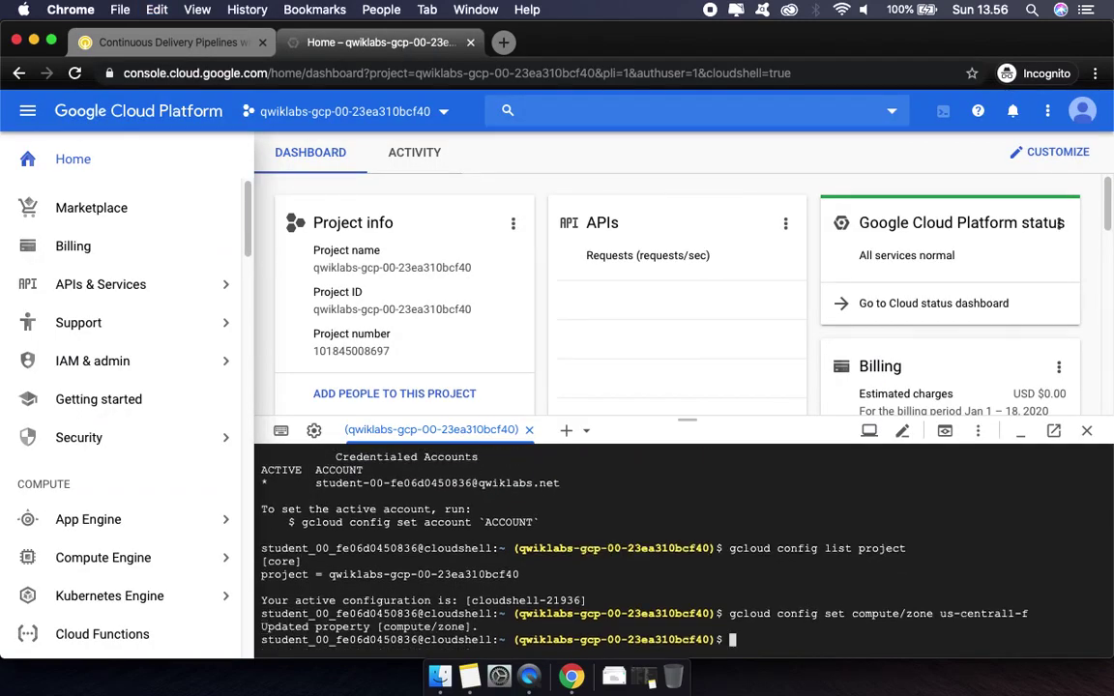
Create the Kubernetes Engine cluster spinnaker-tutorial with machine type n1-standard-2 by running the lab's gcloud container clusters create command
{"action": "left_click", "coordinate": [175, 42]}
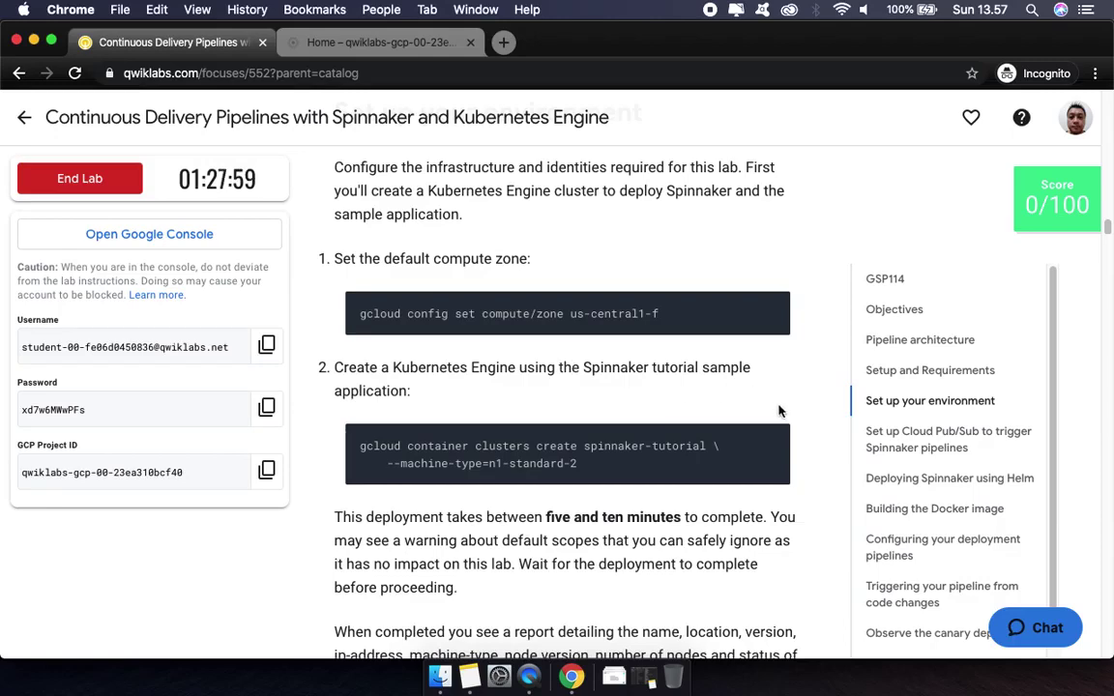
{"action": "left_click", "coordinate": [776, 443]}
{"action": "left_click", "coordinate": [432, 47]}
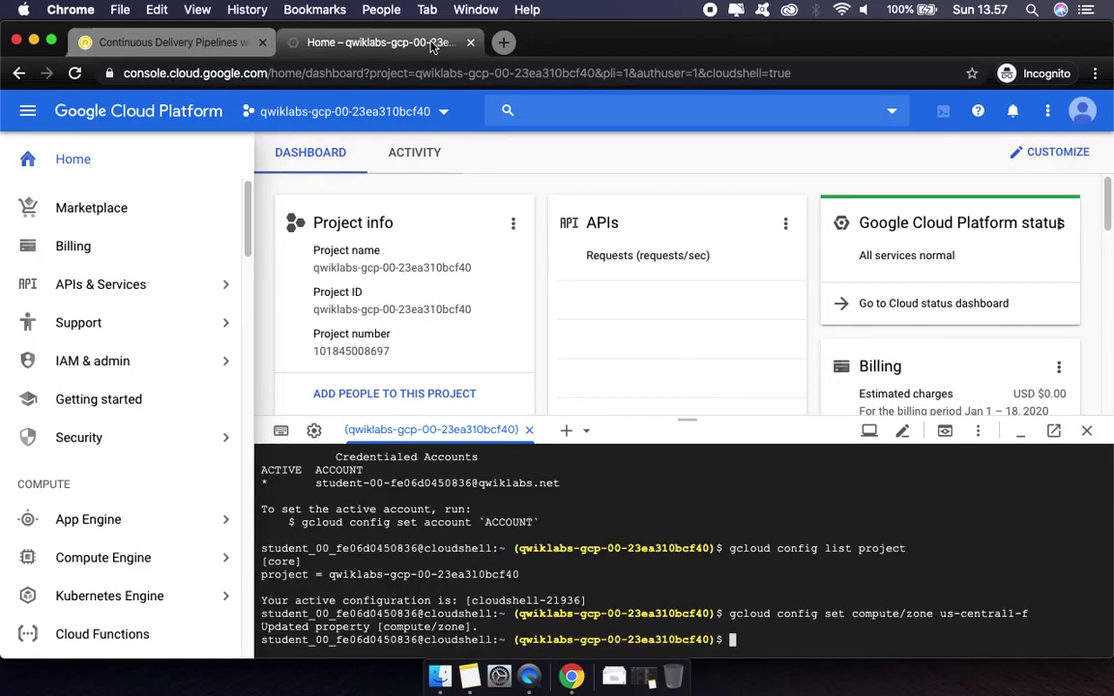
{"action": "key", "text": "super+v"}
{"action": "key", "text": "Return"}
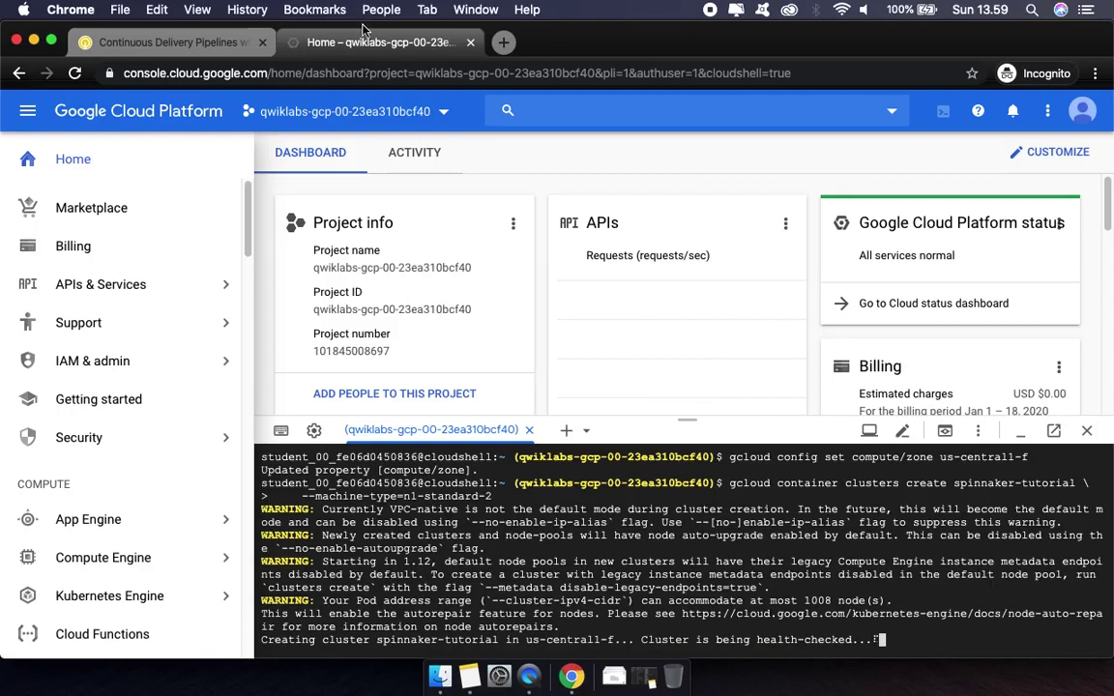
Monitor the cluster creation in Cloud Shell while reading the lab's notes on deployment time and identity and access management
{"action": "left_click", "coordinate": [196, 45]}
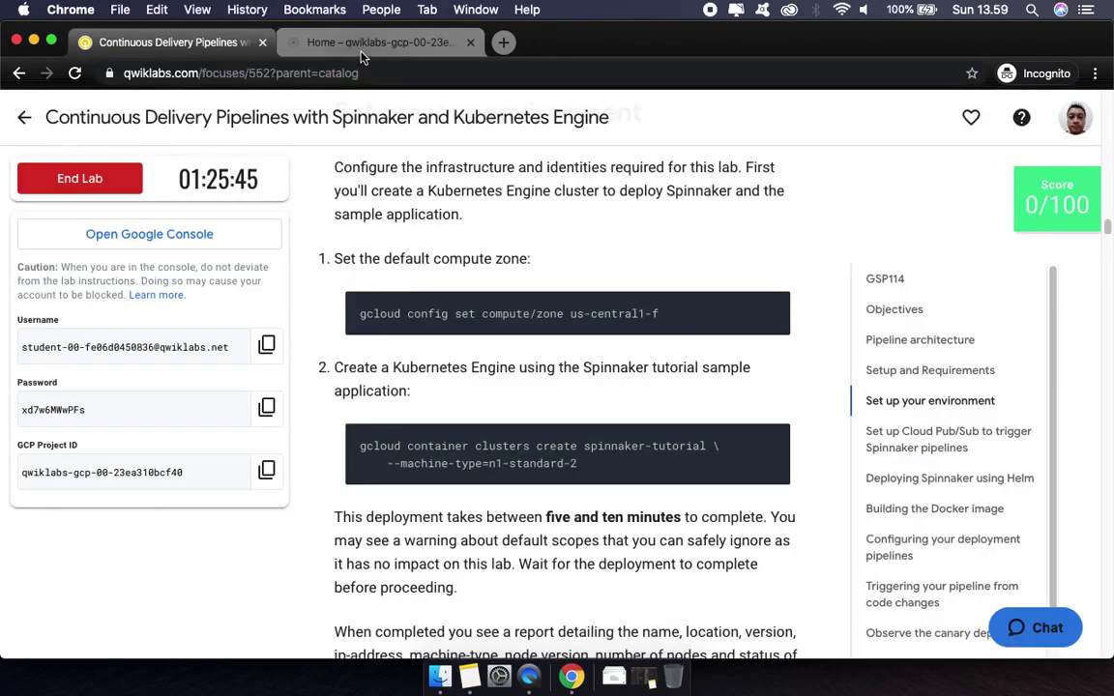
{"action": "left_click", "coordinate": [331, 47]}
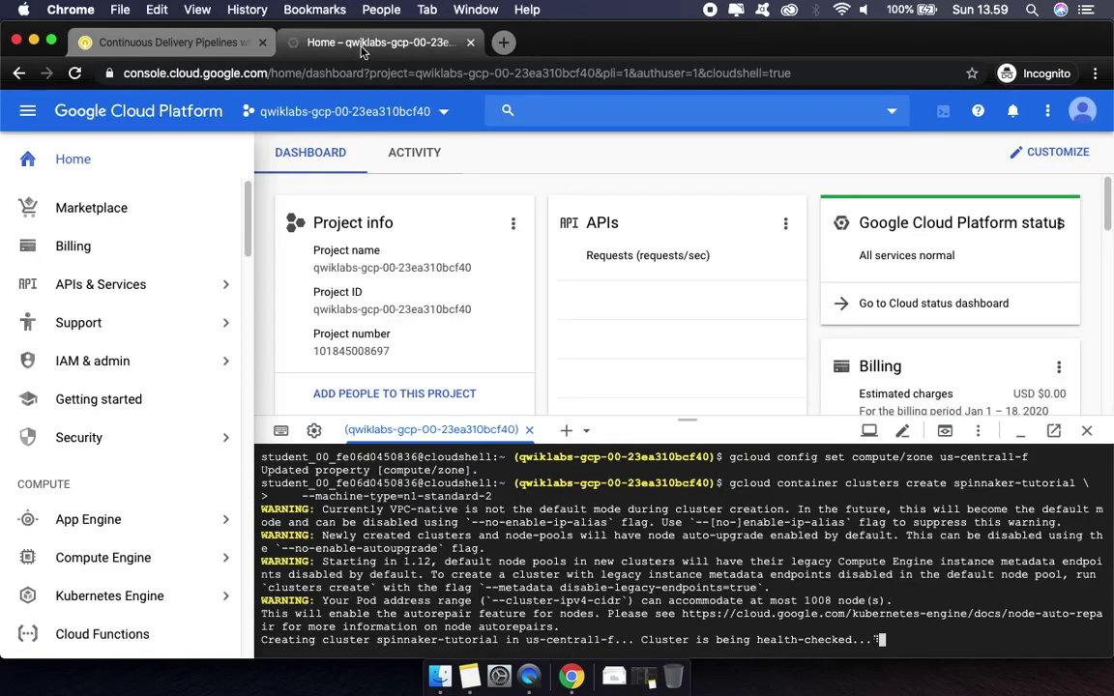
{"action": "left_click", "coordinate": [191, 54]}
{"action": "scroll", "coordinate": [494, 474], "scroll_direction": "down", "scroll_amount": 5}
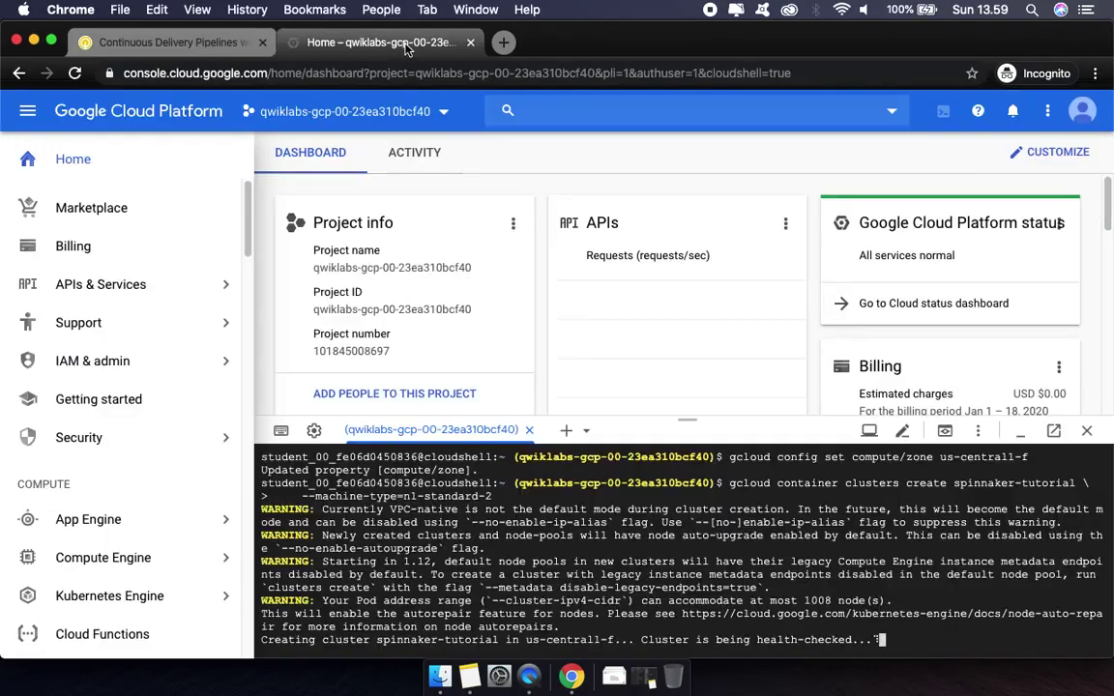
{"action": "left_click", "coordinate": [368, 44]}
{"action": "left_click", "coordinate": [212, 44]}
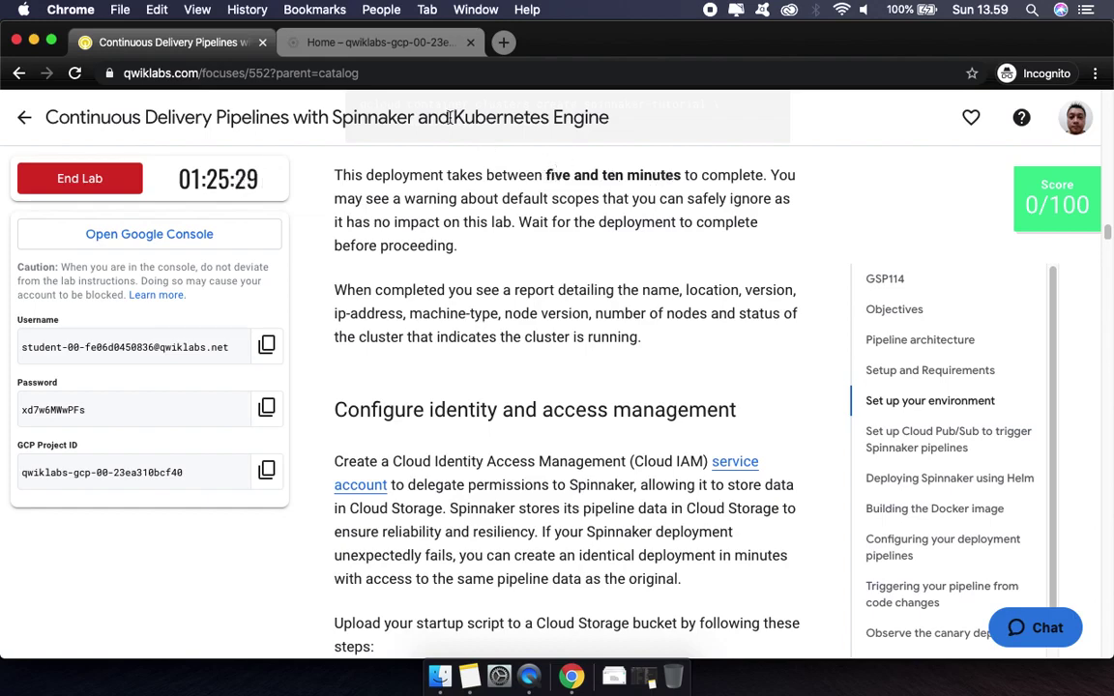
{"action": "left_click", "coordinate": [361, 43]}
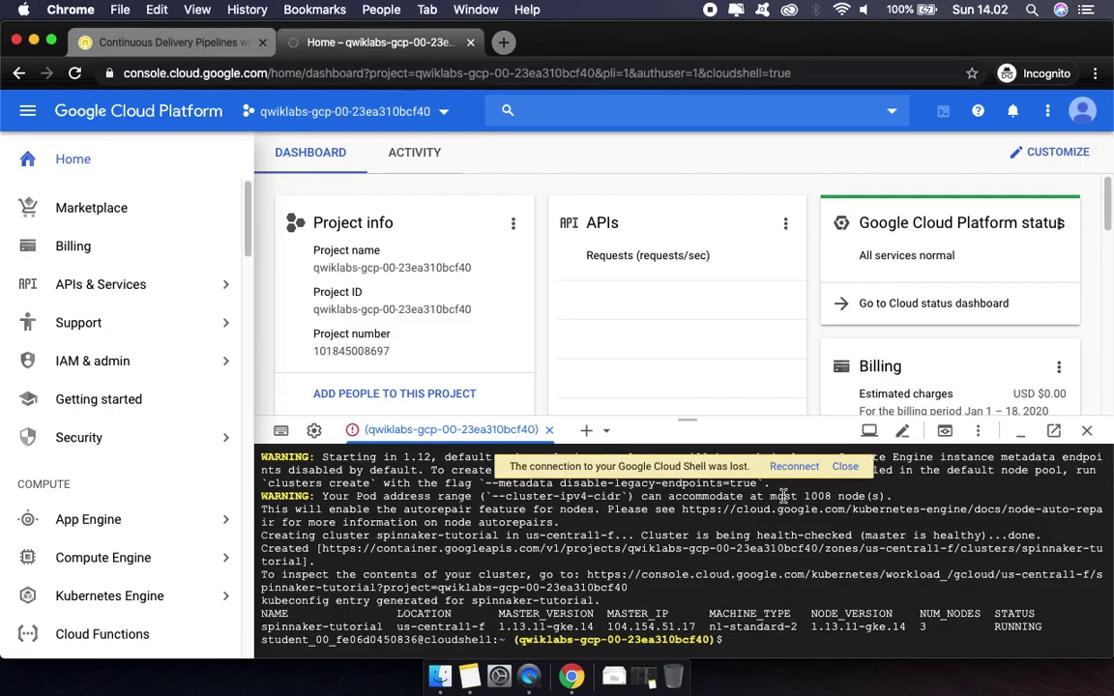
Reconnect Cloud Shell and run the lab's gcloud iam command to create the service account spinnaker-account with display name spinnaker-account
{"action": "left_click", "coordinate": [795, 466]}
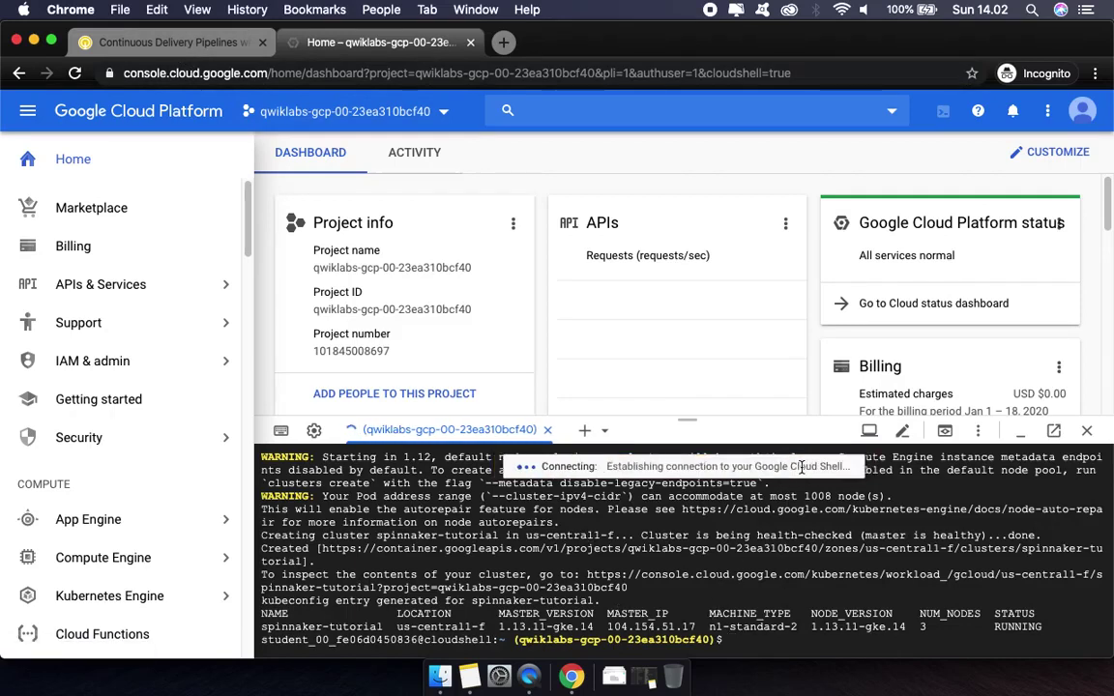
{"action": "left_click", "coordinate": [179, 42]}
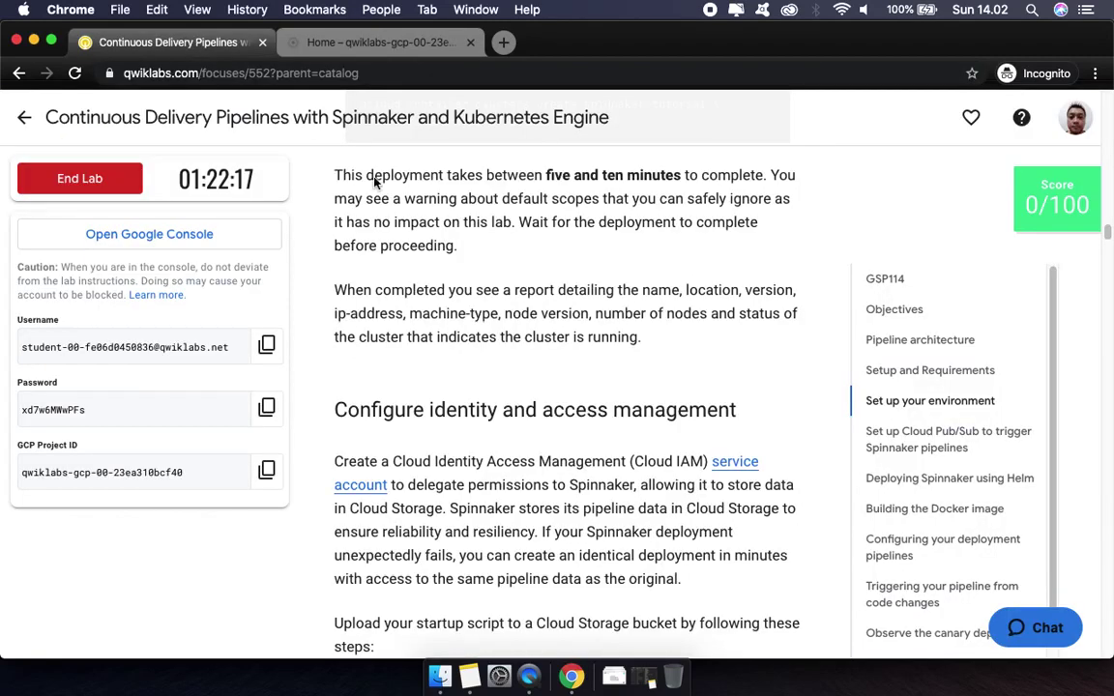
{"action": "scroll", "coordinate": [535, 405], "scroll_direction": "down", "scroll_amount": 5}
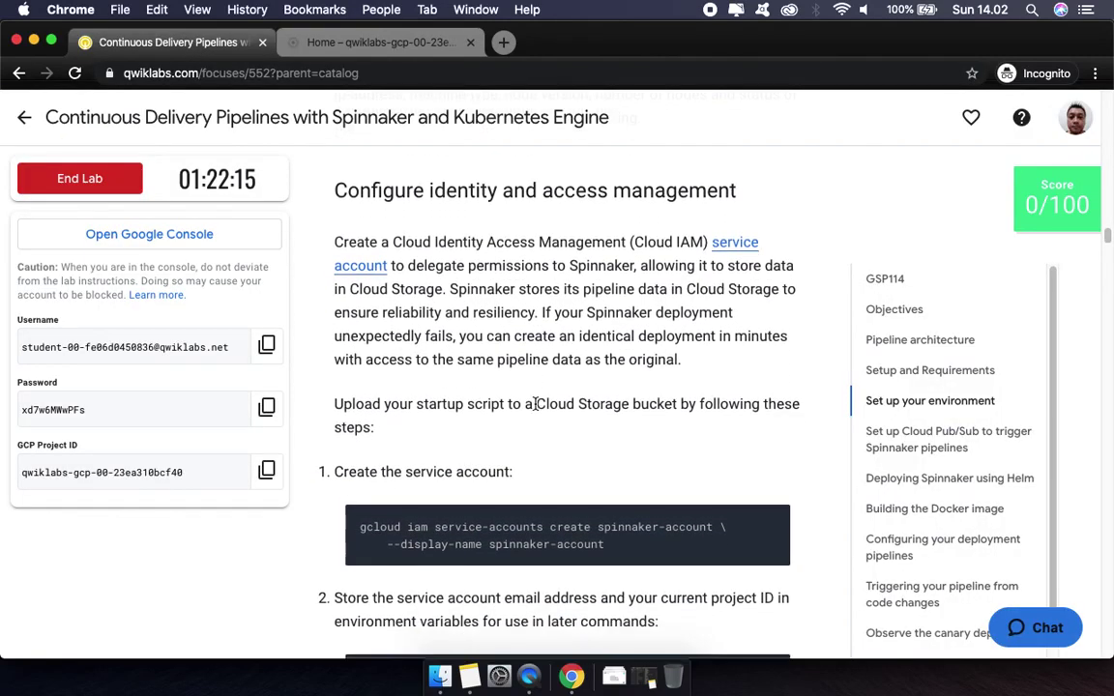
{"action": "scroll", "coordinate": [534, 404], "scroll_direction": "down", "scroll_amount": 7}
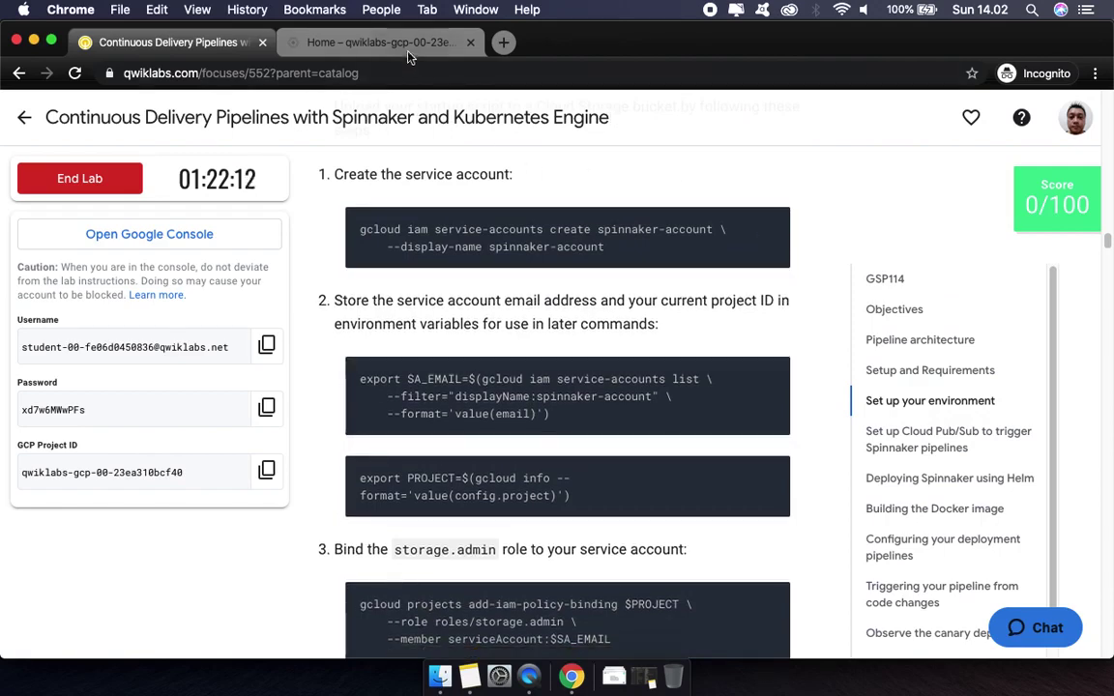
{"action": "left_click", "coordinate": [407, 48]}
{"action": "key", "text": "super+v"}
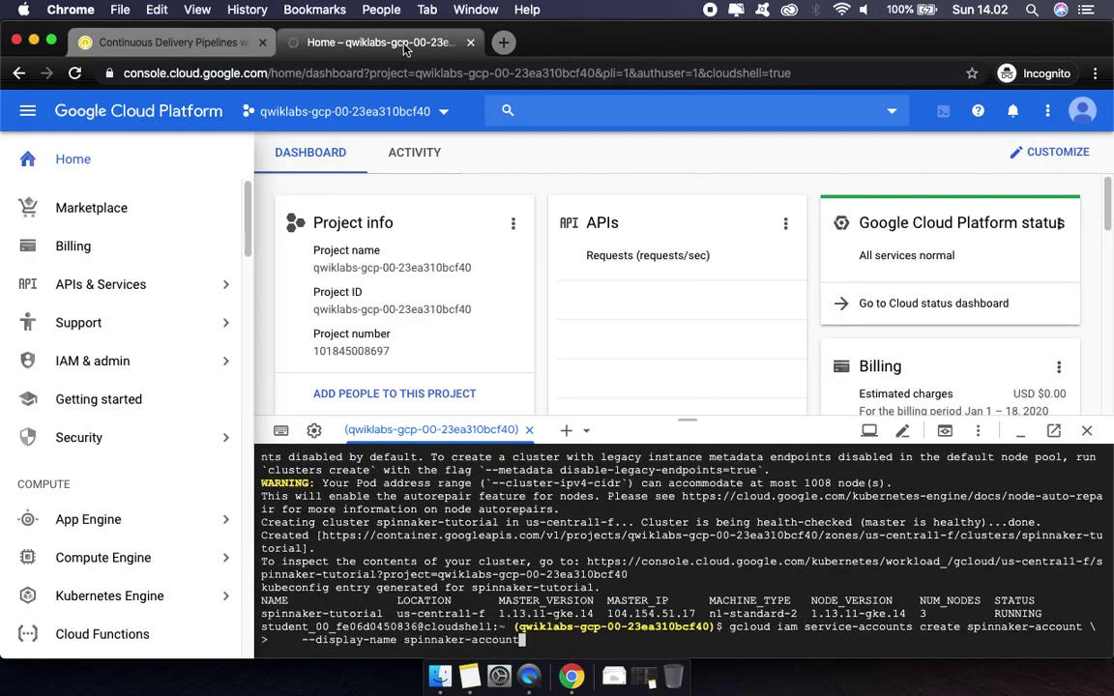
{"action": "key", "text": "Return"}
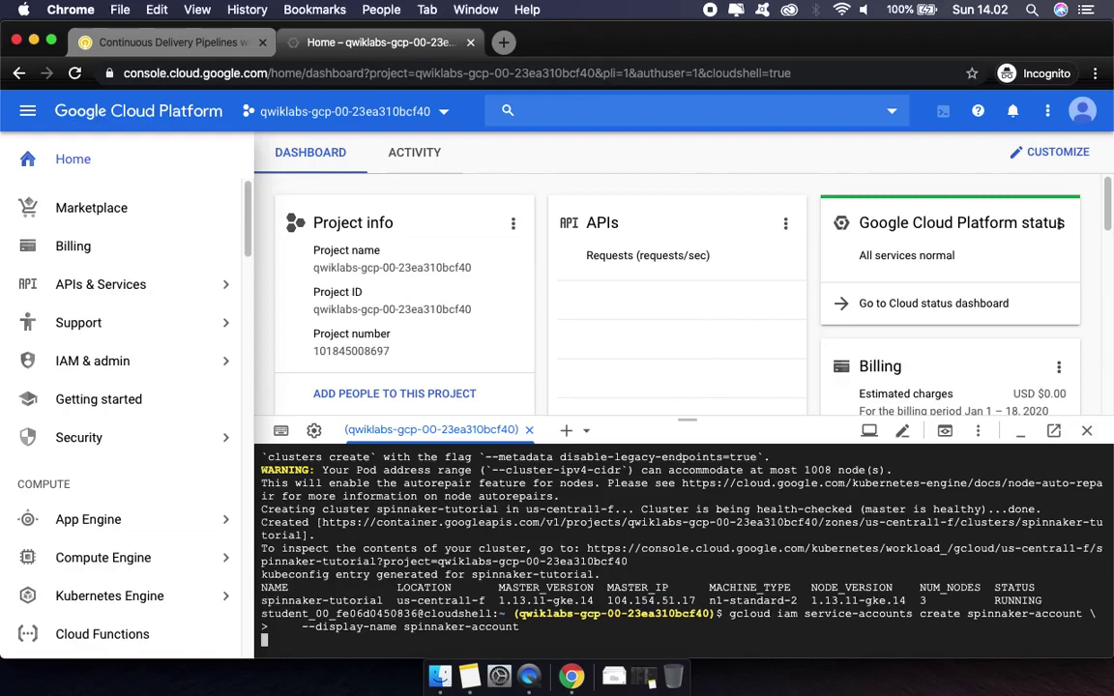
Store the spinnaker-account service account's email in the SA_EMAIL variable by running the lab's export command in Cloud Shell
{"action": "left_click", "coordinate": [162, 43]}
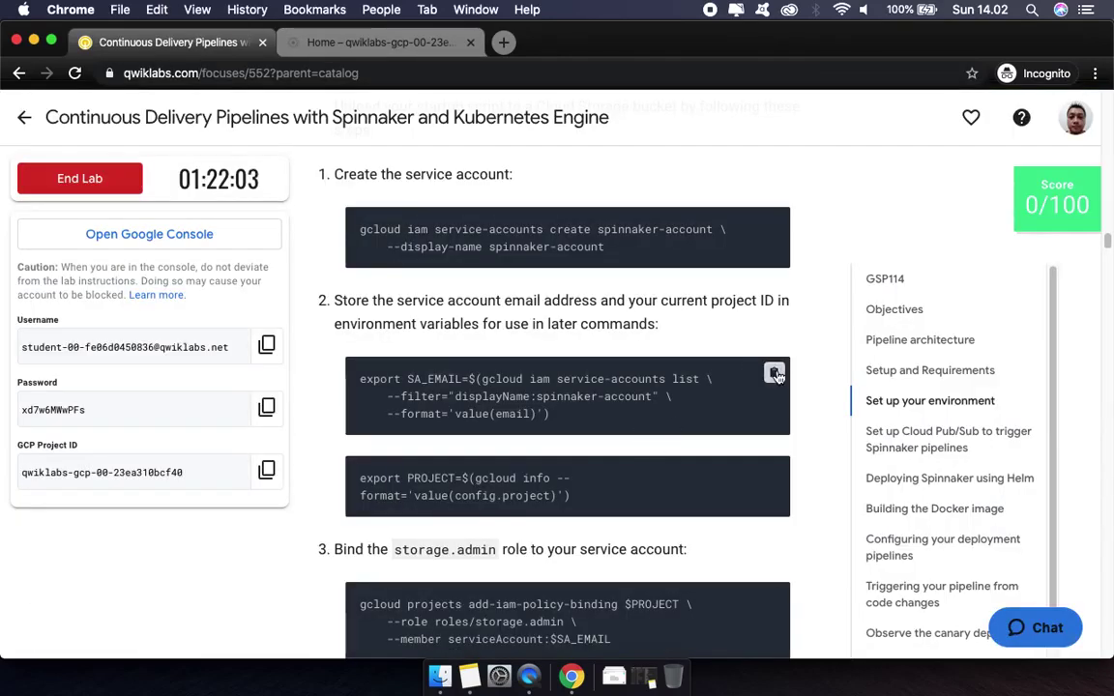
{"action": "left_click", "coordinate": [775, 375]}
{"action": "left_click", "coordinate": [404, 44]}
{"action": "key", "text": "super+v"}
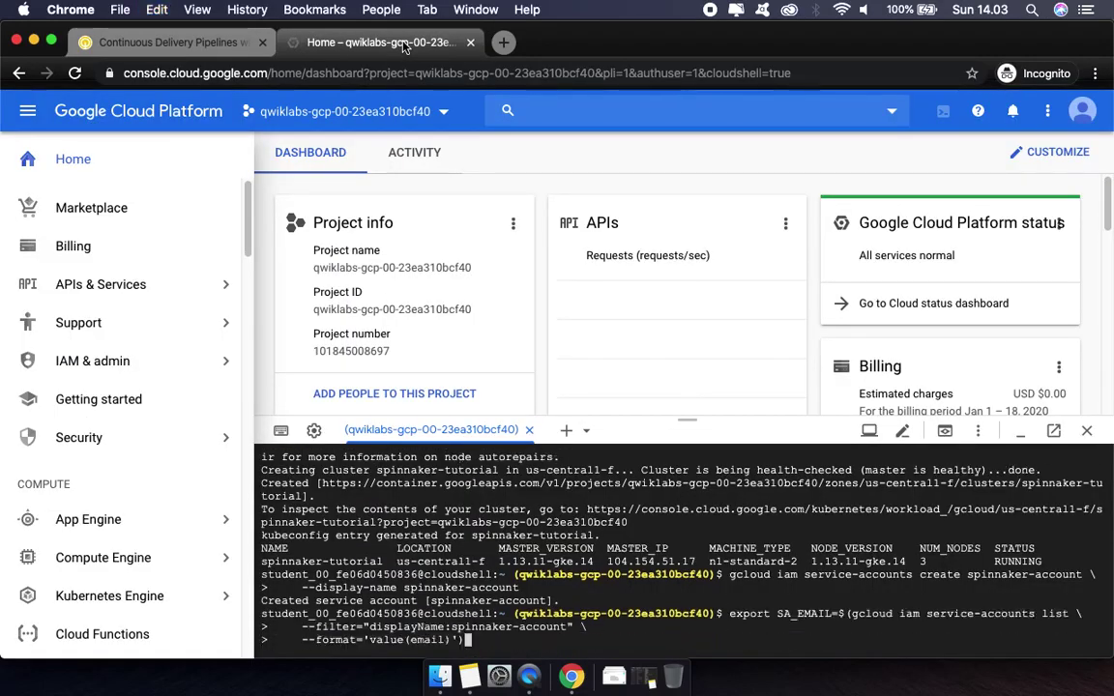
{"action": "key", "text": "Return"}
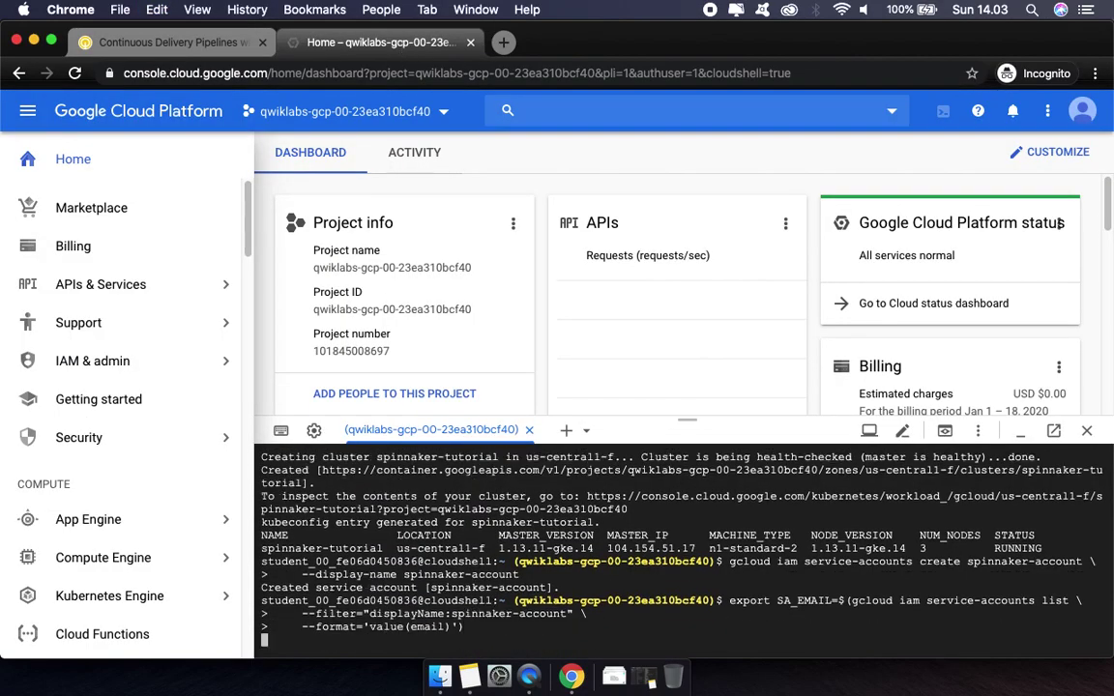
Store the current project ID in the PROJECT environment variable by running the lab's export command with gcloud info in Cloud Shell
{"action": "left_click", "coordinate": [154, 45]}
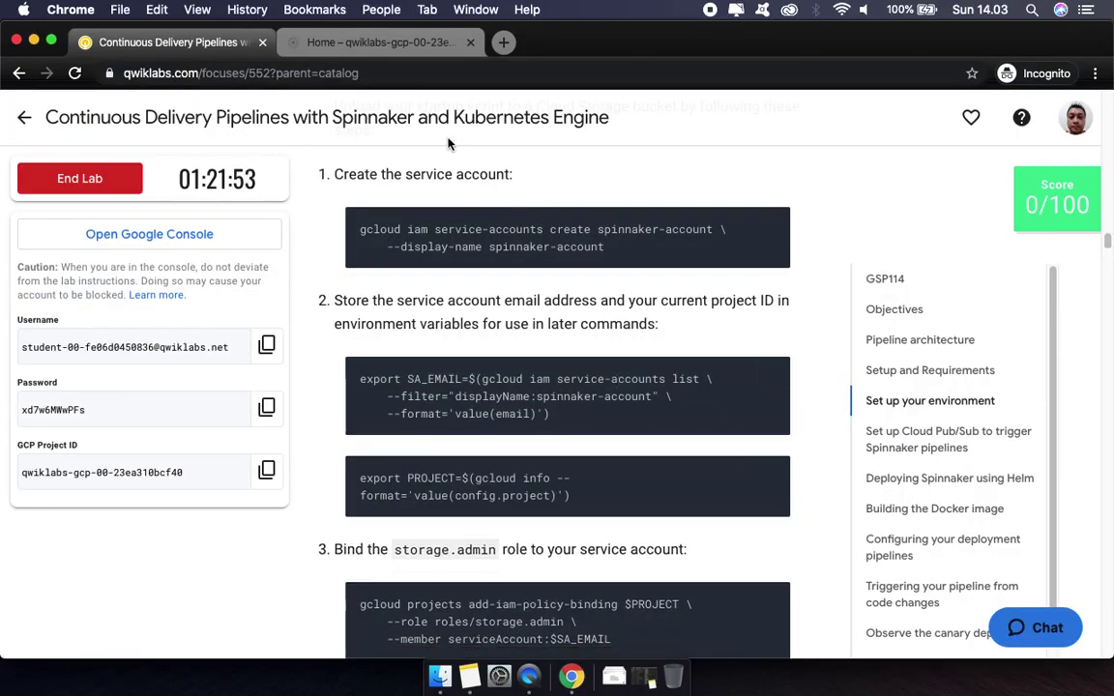
{"action": "left_click", "coordinate": [385, 44]}
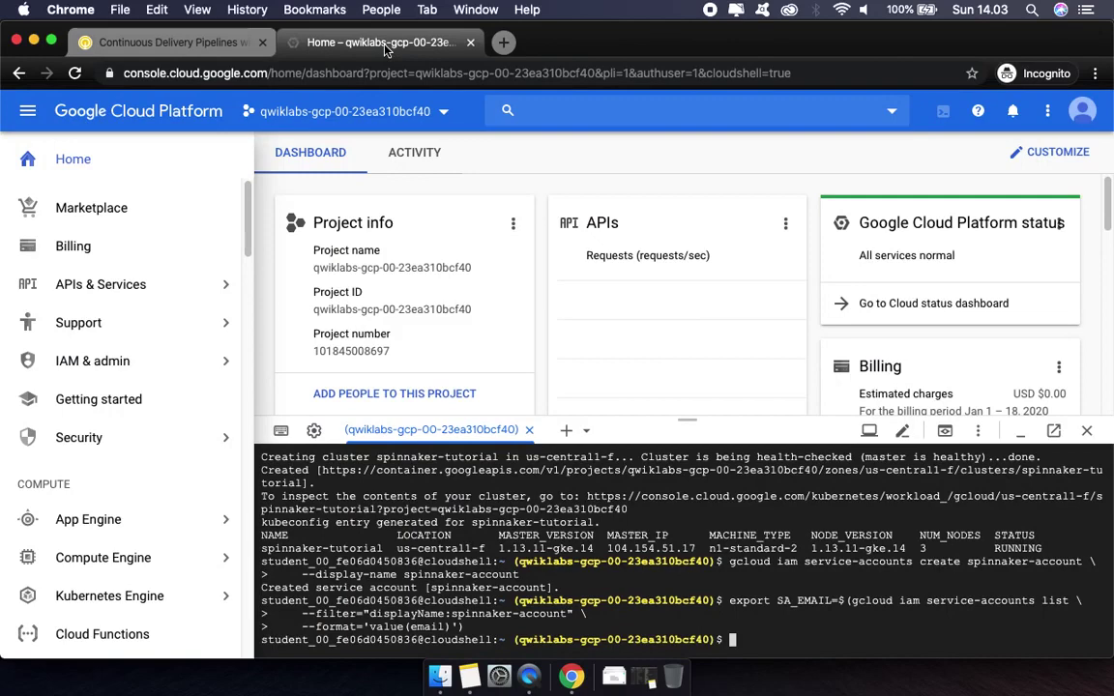
{"action": "key", "text": "super+v"}
{"action": "key", "text": "Return"}
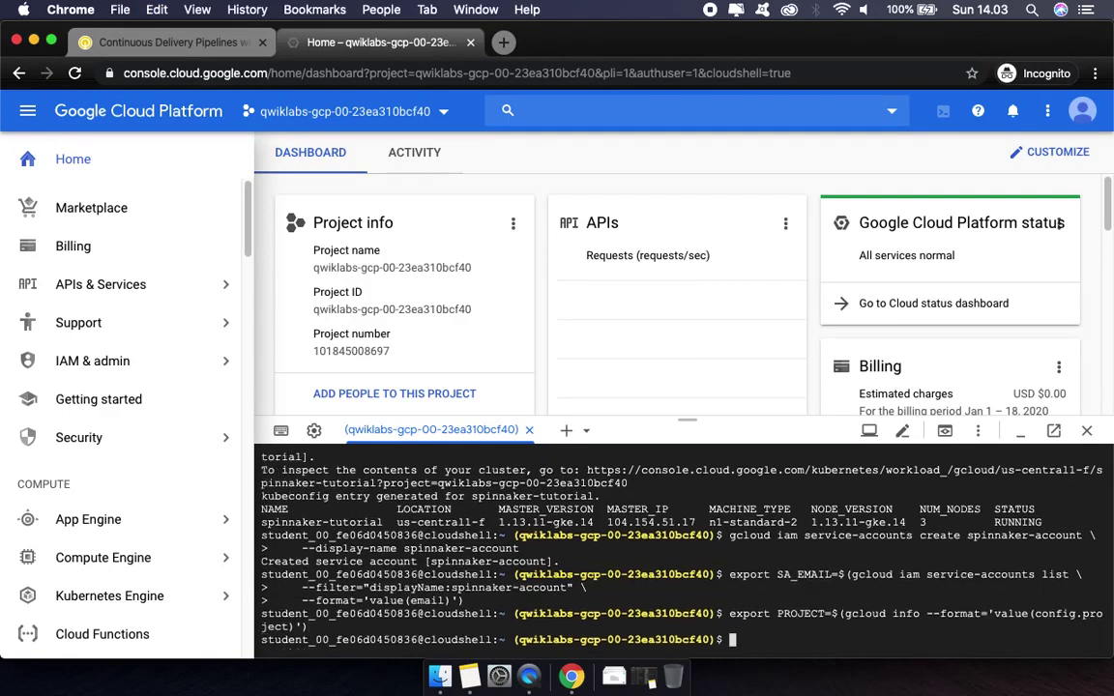
Bind roles/storage.admin to the service account $SA_EMAIL with the lab's gcloud projects add-iam-policy-binding command and review the policy output
{"action": "left_click", "coordinate": [200, 45]}
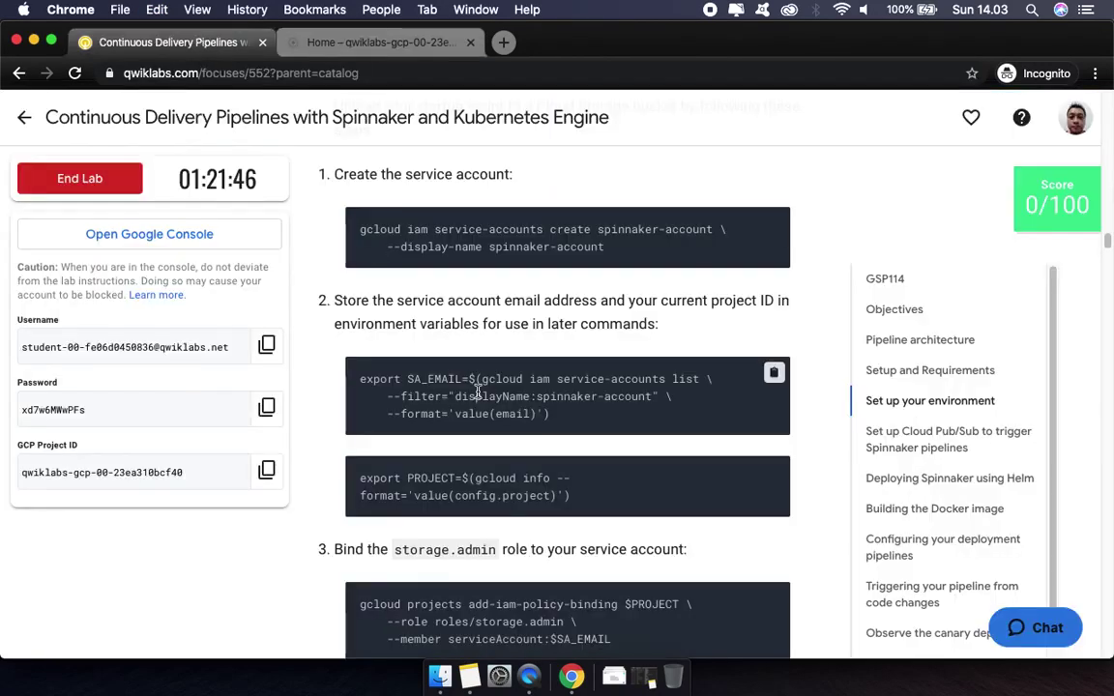
{"action": "scroll", "coordinate": [474, 395], "scroll_direction": "down", "scroll_amount": 5}
{"action": "scroll", "coordinate": [477, 396], "scroll_direction": "down", "scroll_amount": 1}
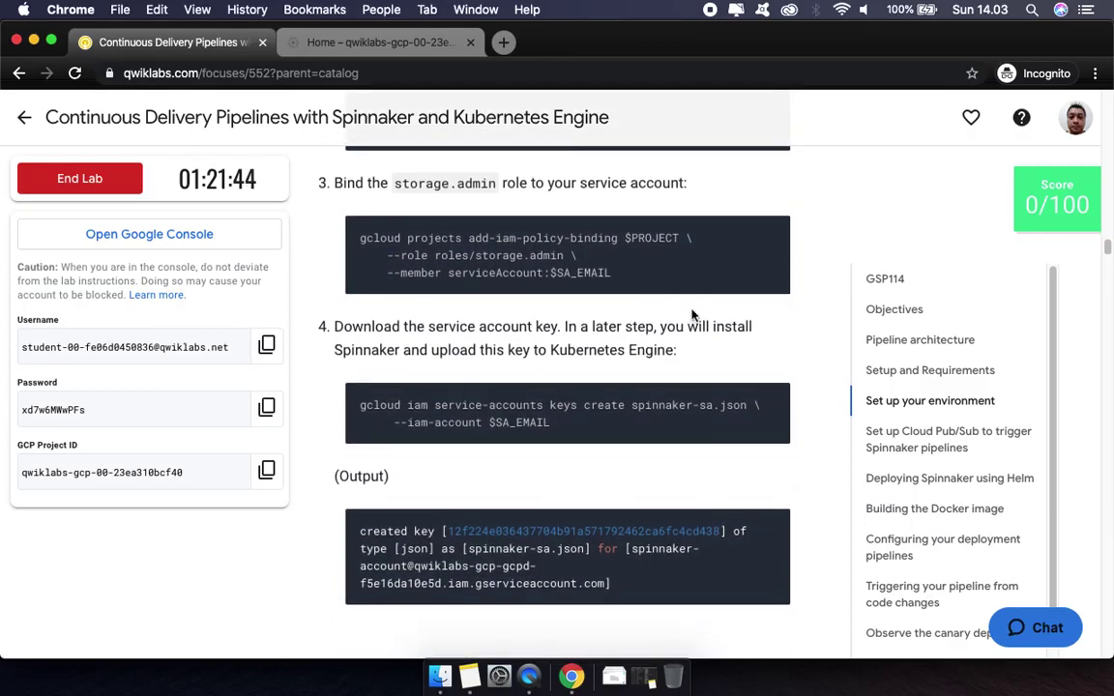
{"action": "left_click", "coordinate": [774, 236]}
{"action": "left_click", "coordinate": [387, 43]}
{"action": "key", "text": "super+v"}
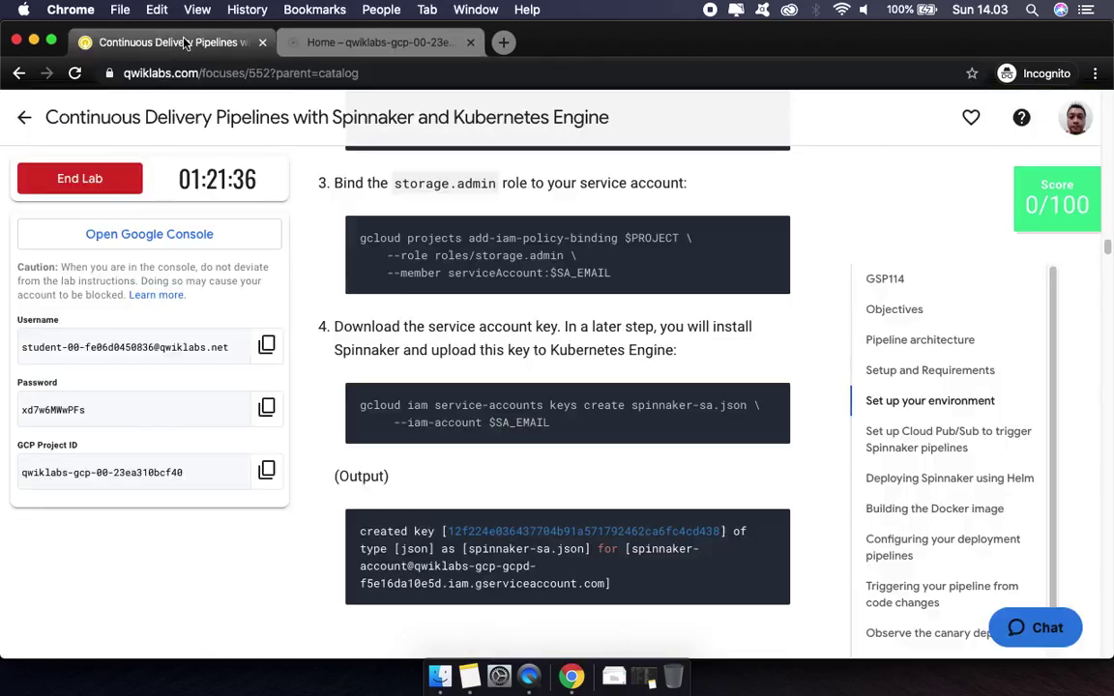
{"action": "left_click", "coordinate": [169, 43]}
{"action": "left_click", "coordinate": [365, 43]}
{"action": "scroll", "coordinate": [590, 520], "scroll_direction": "up", "scroll_amount": 10}
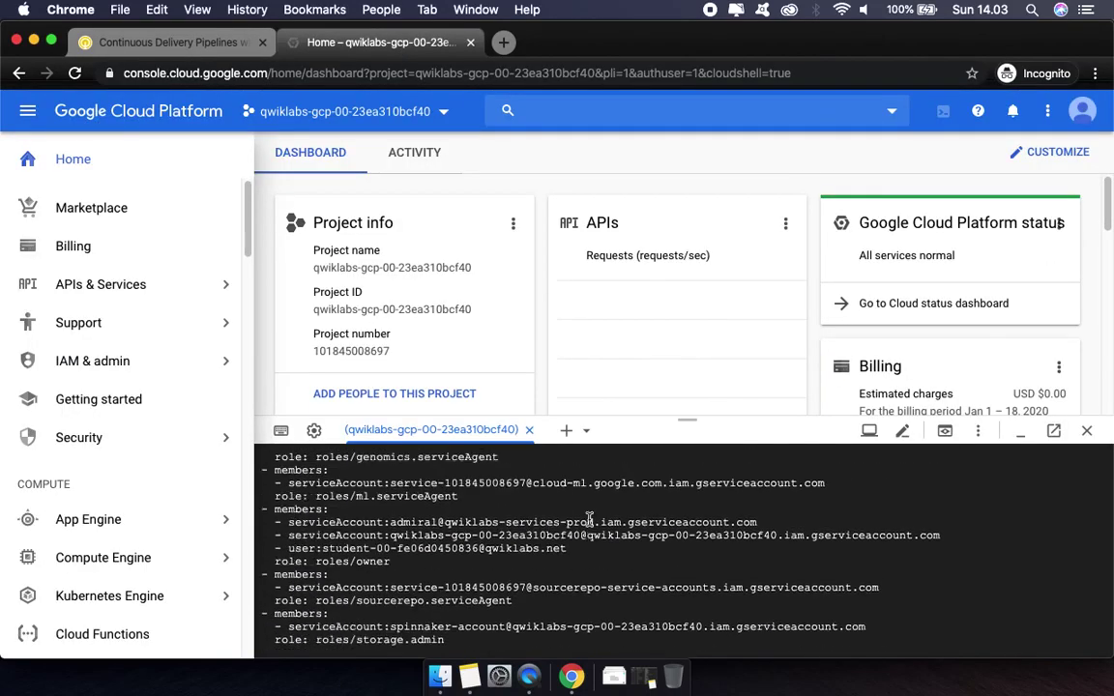
{"action": "scroll", "coordinate": [590, 520], "scroll_direction": "up", "scroll_amount": 10}
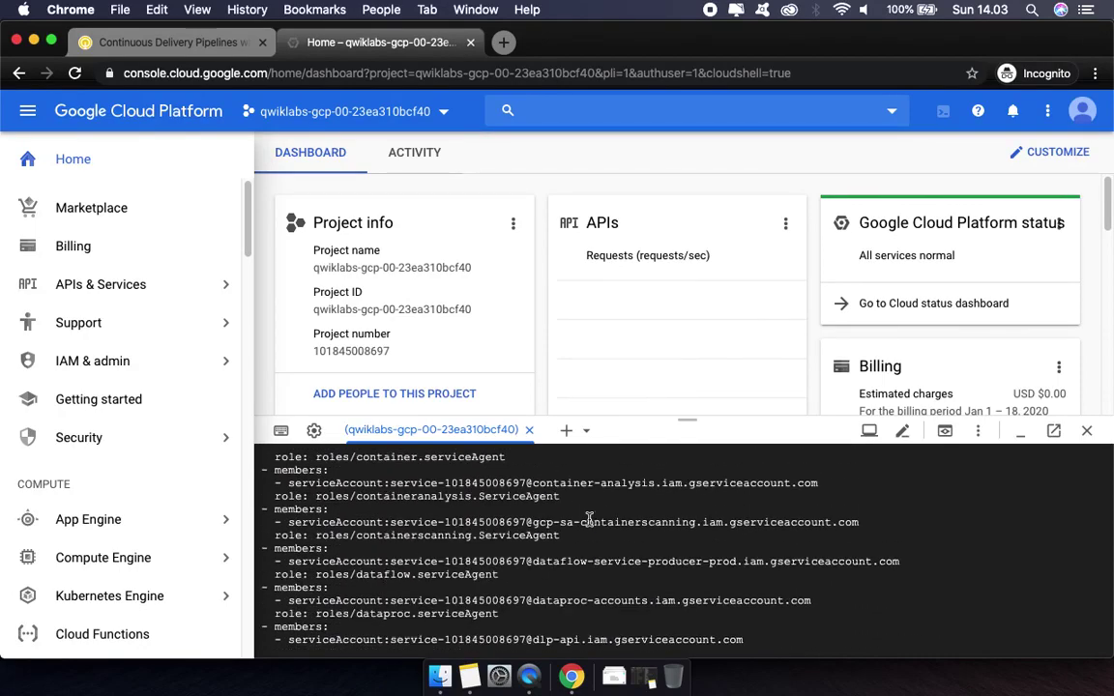
{"action": "scroll", "coordinate": [590, 520], "scroll_direction": "up", "scroll_amount": 10}
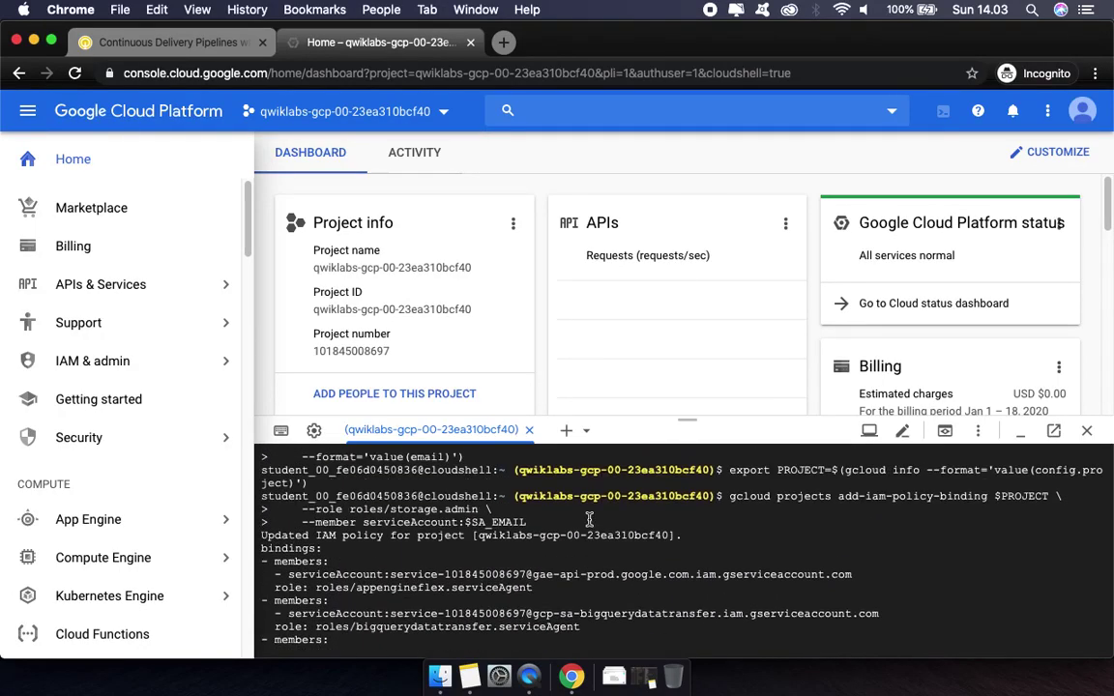
{"action": "scroll", "coordinate": [589, 519], "scroll_direction": "down", "scroll_amount": 20}
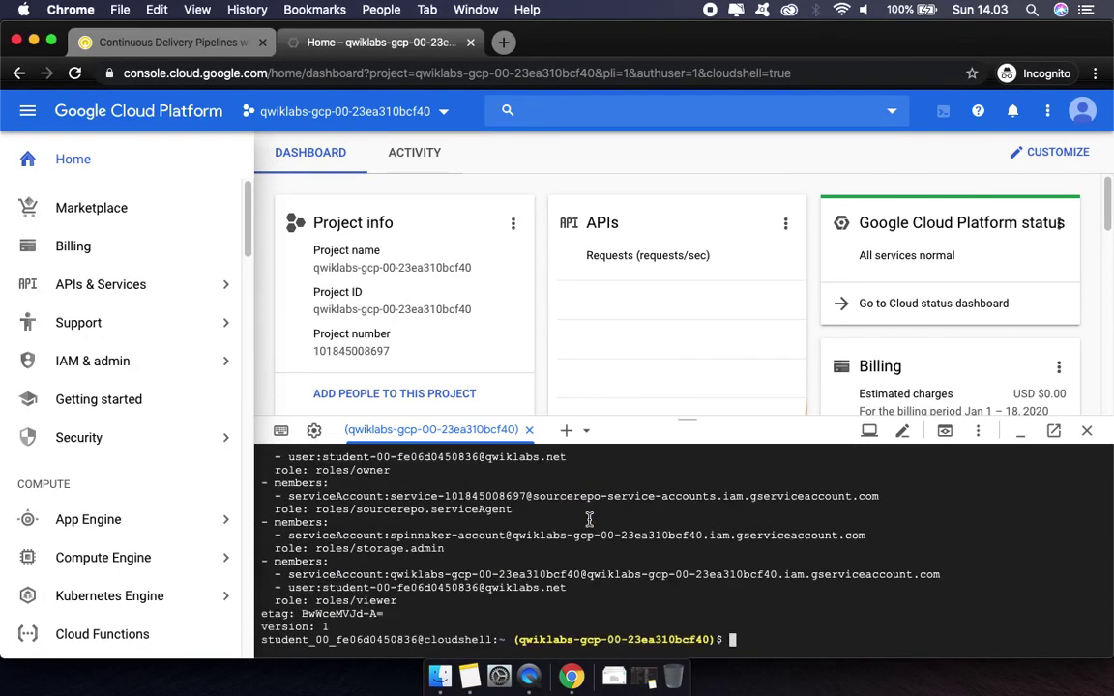
Download the service account key as spinnaker-sa.json by running the lab's gcloud iam service-accounts keys create command for $SA_EMAIL
{"action": "left_click", "coordinate": [200, 45]}
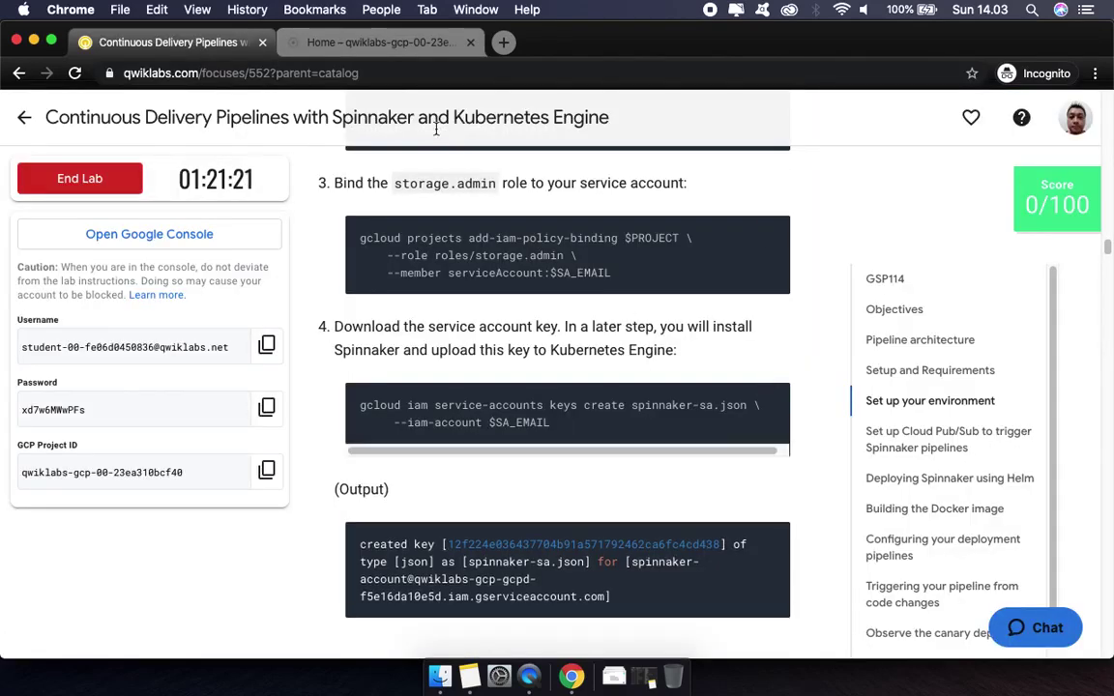
{"action": "left_click", "coordinate": [358, 42]}
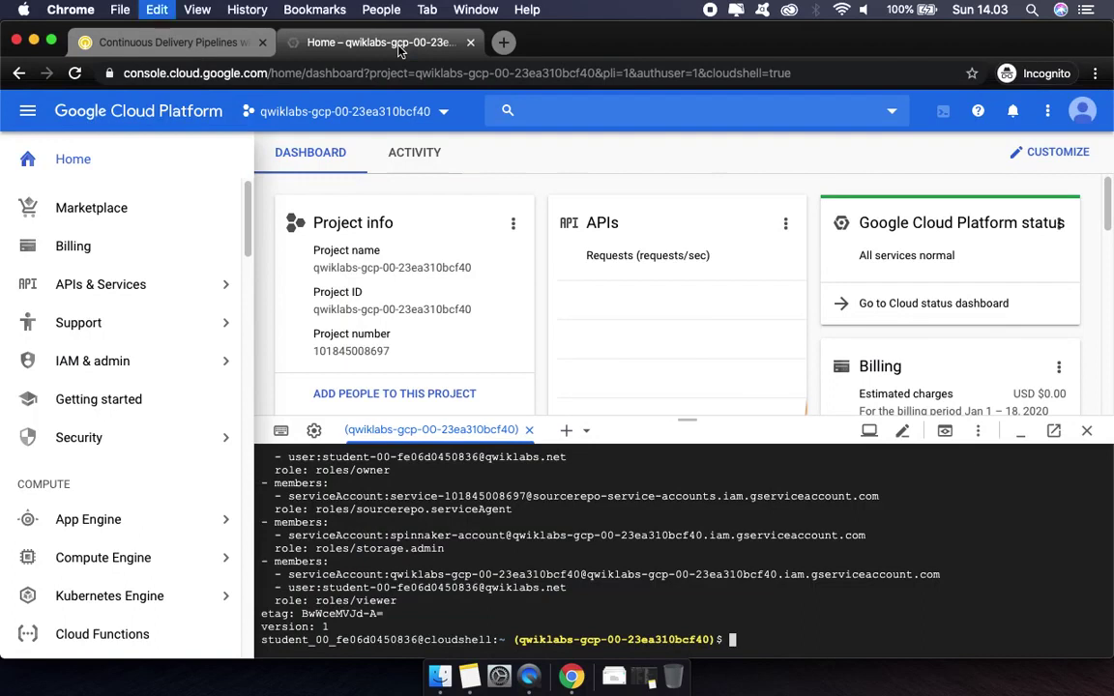
{"action": "key", "text": "super+v"}
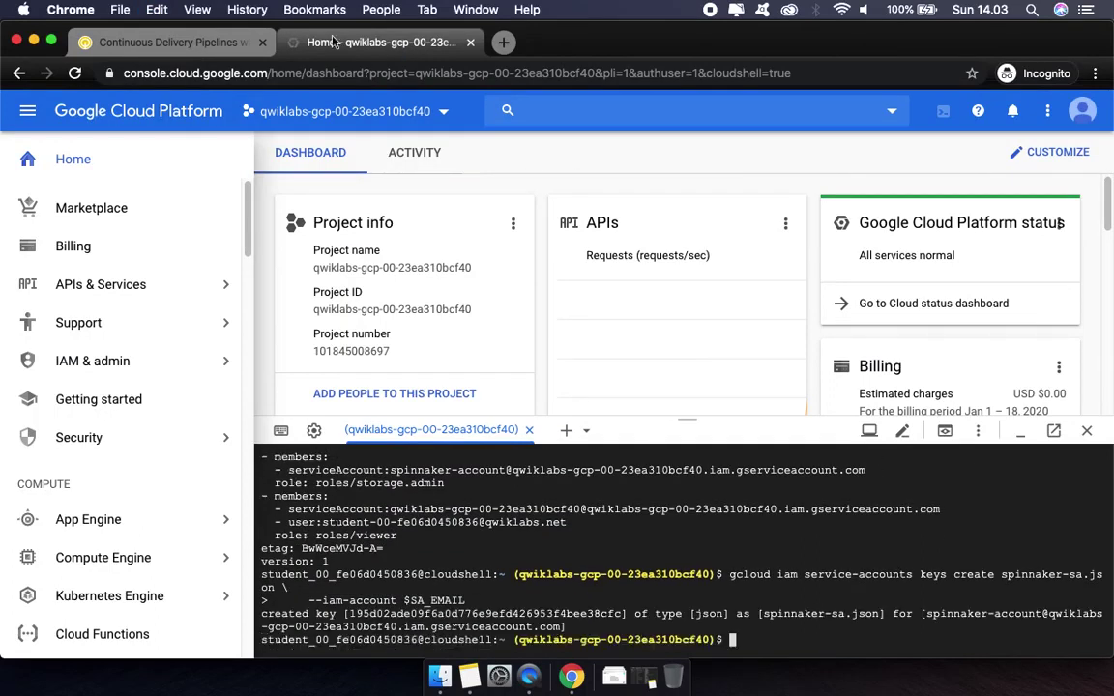
Create the Pub/Sub topic projects/$PROJECT/topics/gcr for Container Registry notifications by running the lab's gcloud pubsub topics create command
{"action": "left_click", "coordinate": [149, 43]}
{"action": "scroll", "coordinate": [435, 385], "scroll_direction": "down", "scroll_amount": 5}
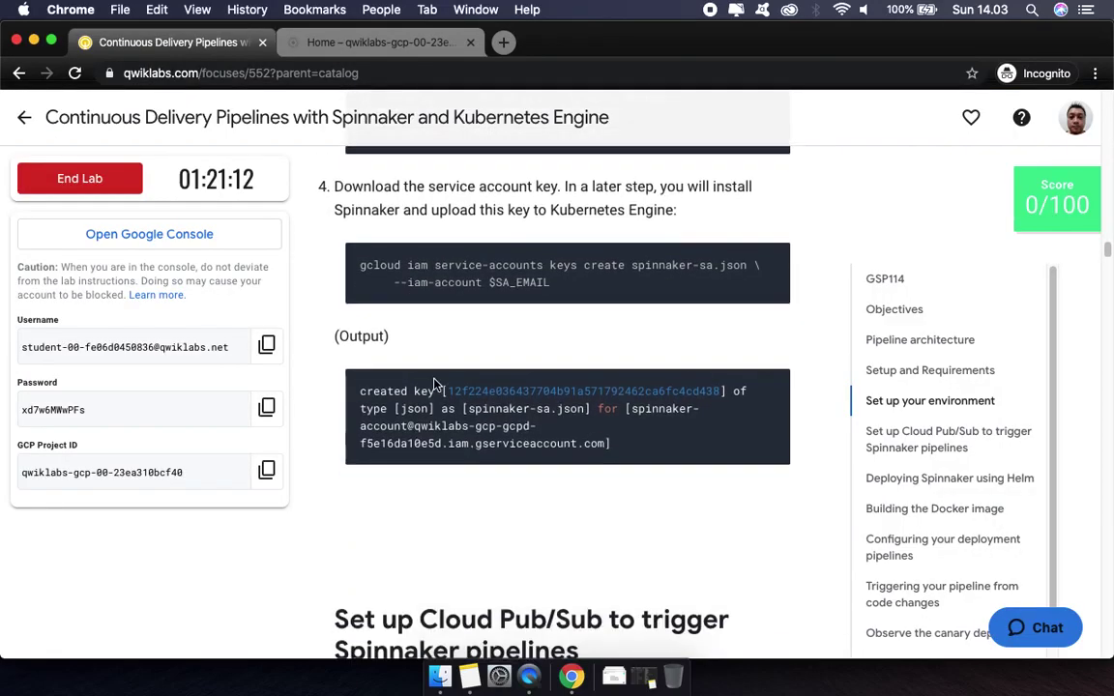
{"action": "scroll", "coordinate": [434, 385], "scroll_direction": "down", "scroll_amount": 5}
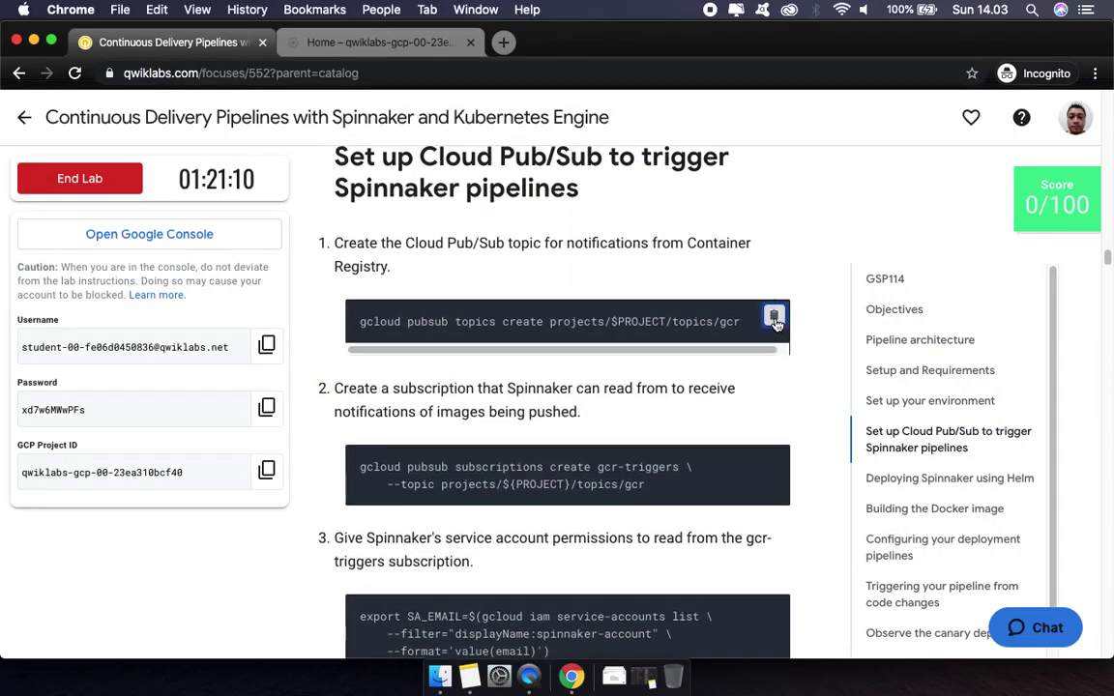
{"action": "left_click", "coordinate": [422, 43]}
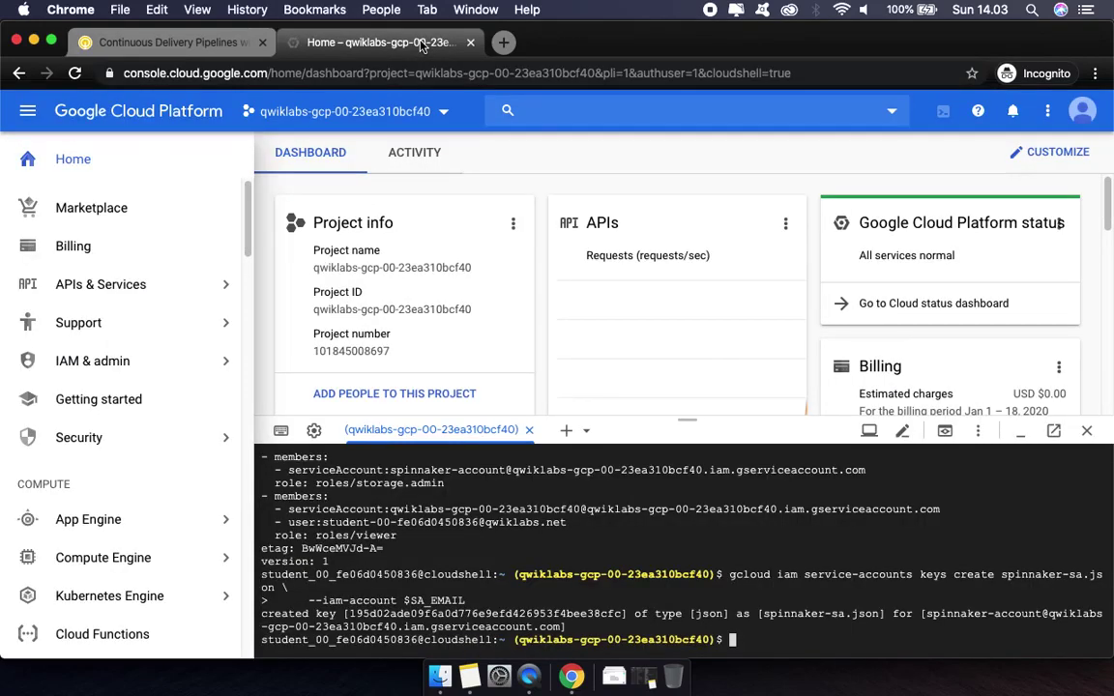
{"action": "key", "text": "super+v"}
{"action": "key", "text": "Return"}
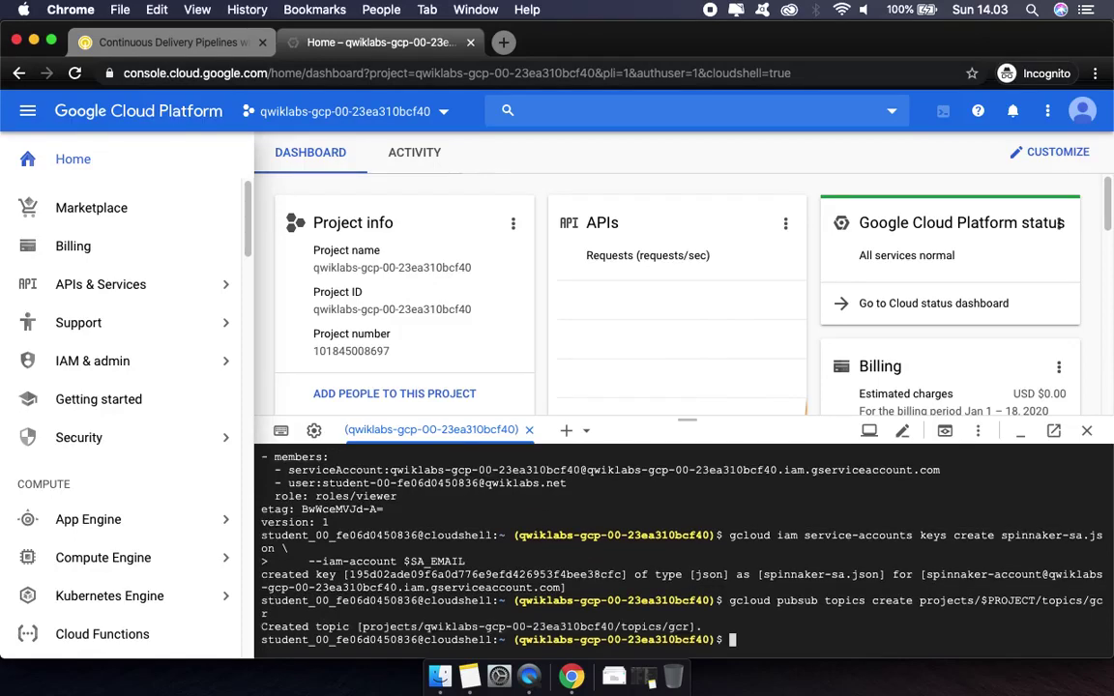
Create the Pub/Sub subscription gcr-triggers on the topic projects/${PROJECT}/topics/gcr by running the lab's gcloud pubsub subscriptions create command
{"action": "left_click", "coordinate": [209, 45]}
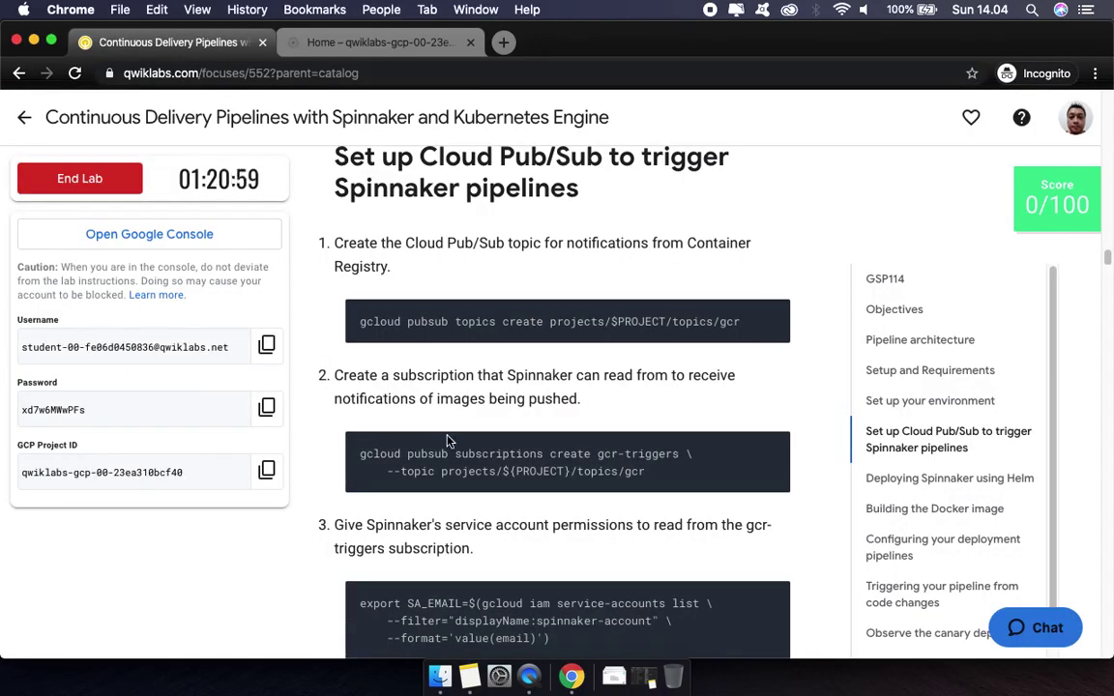
{"action": "scroll", "coordinate": [580, 387], "scroll_direction": "down", "scroll_amount": 5}
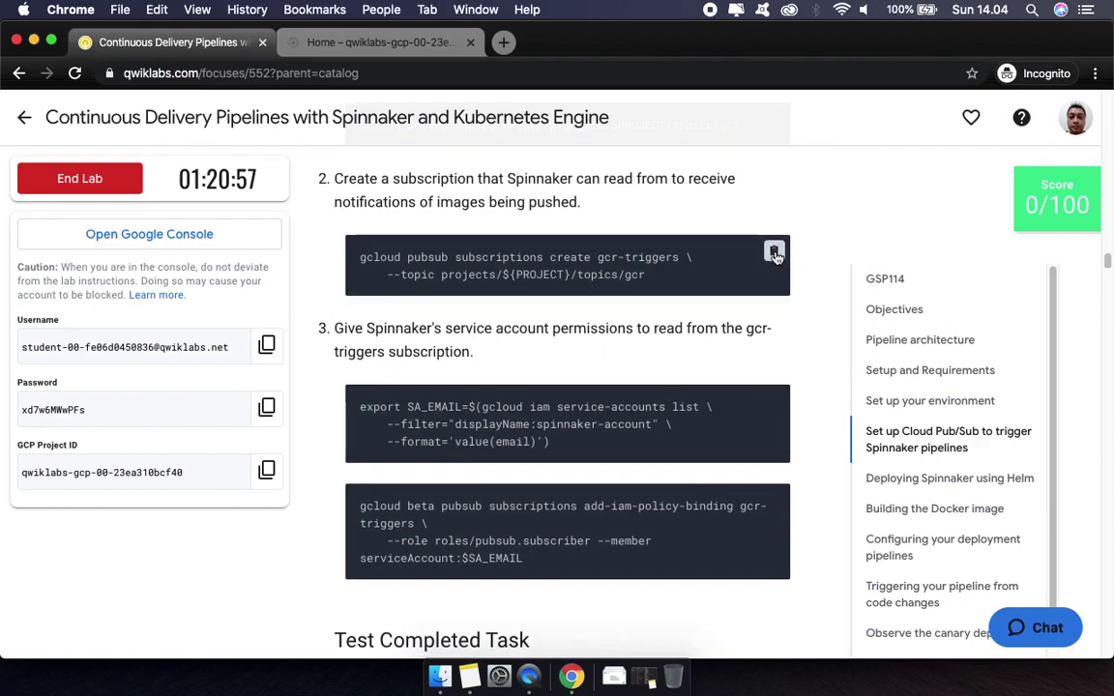
{"action": "left_click", "coordinate": [387, 43]}
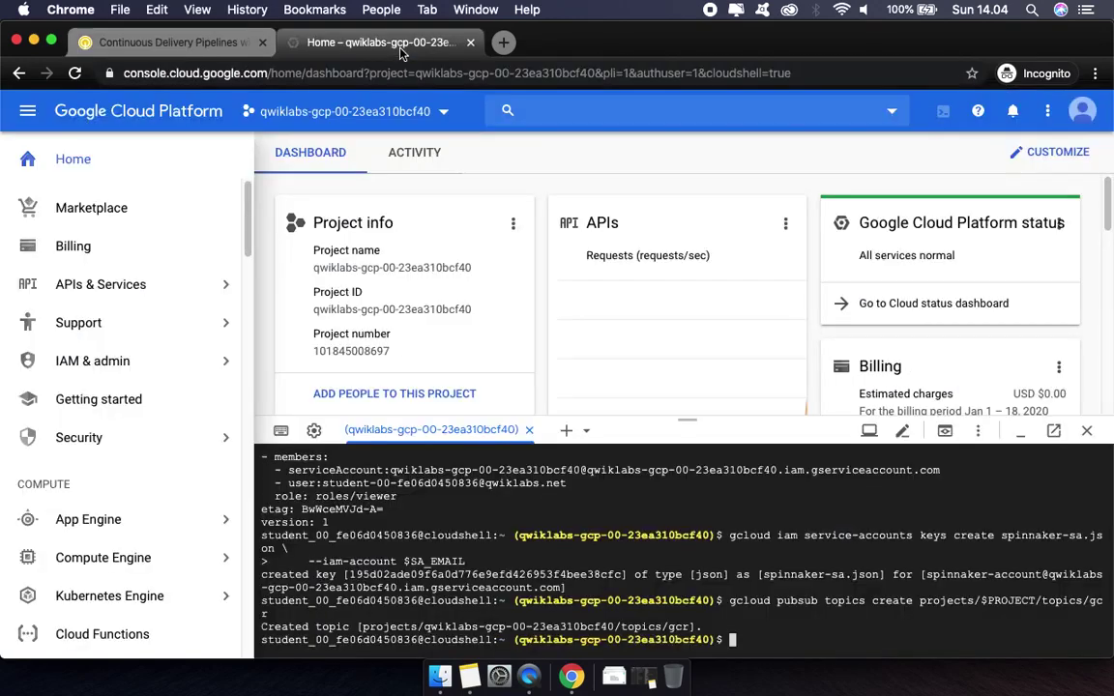
{"action": "key", "text": "super+v"}
{"action": "key", "text": "Return"}
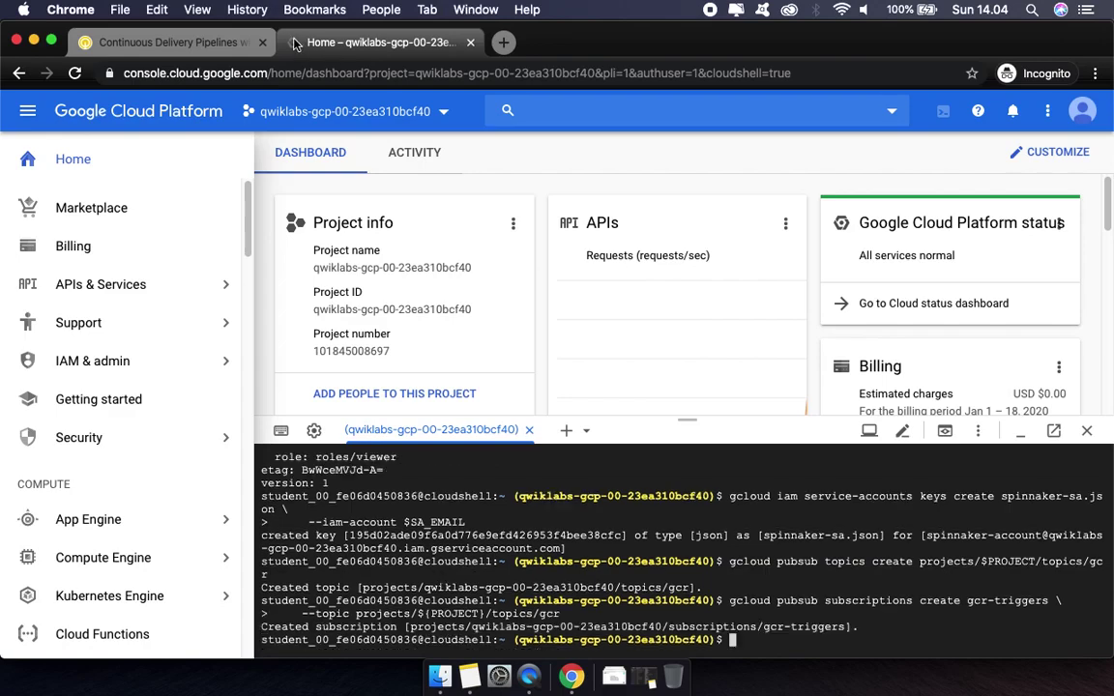
Export SA_EMAIL again in Cloud Shell with the command from the lab's Pub/Sub permissions step, filtering on display name spinnaker-account
{"action": "left_click", "coordinate": [131, 44]}
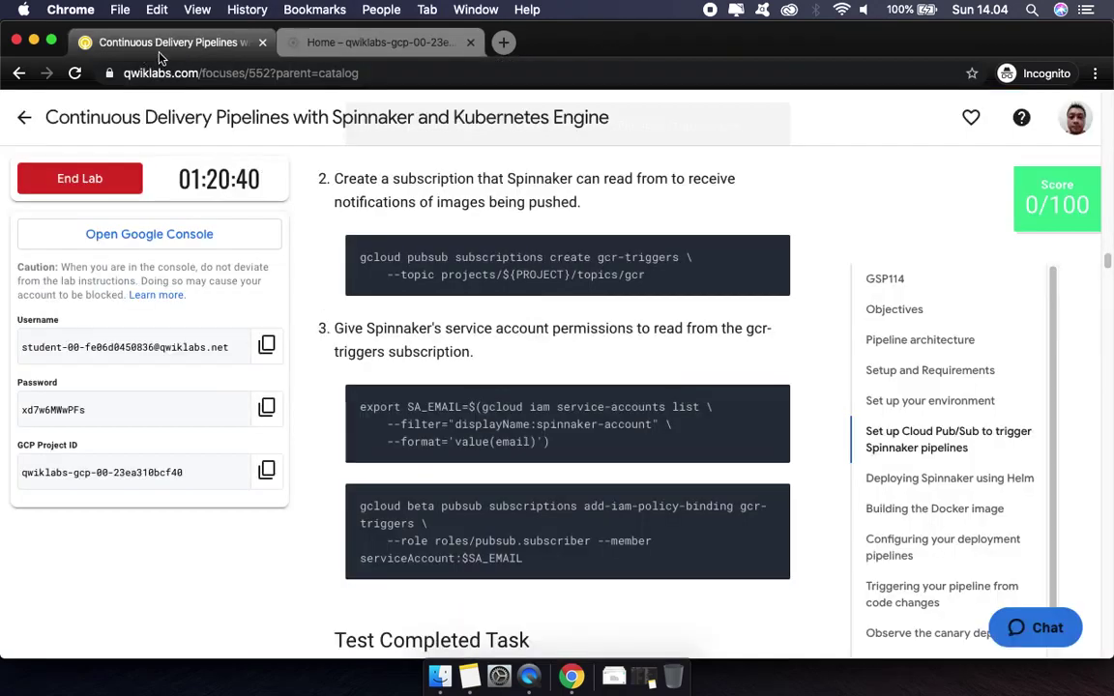
{"action": "mouse_move", "coordinate": [609, 392]}
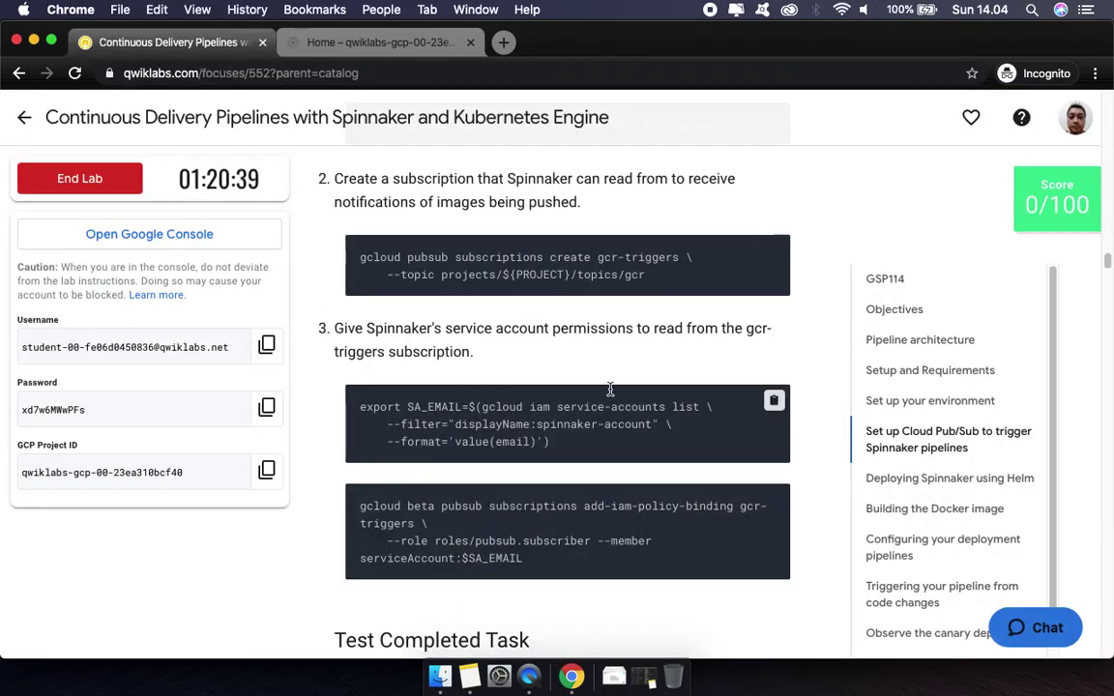
{"action": "left_click", "coordinate": [775, 402]}
{"action": "left_click", "coordinate": [414, 44]}
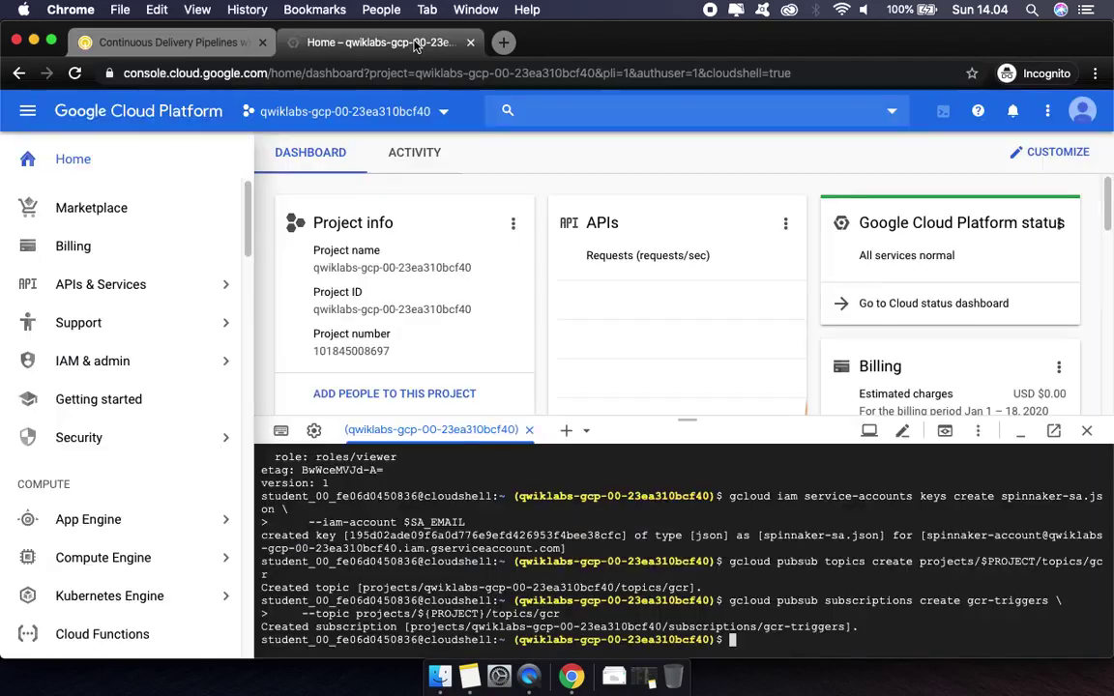
{"action": "key", "text": "super+v"}
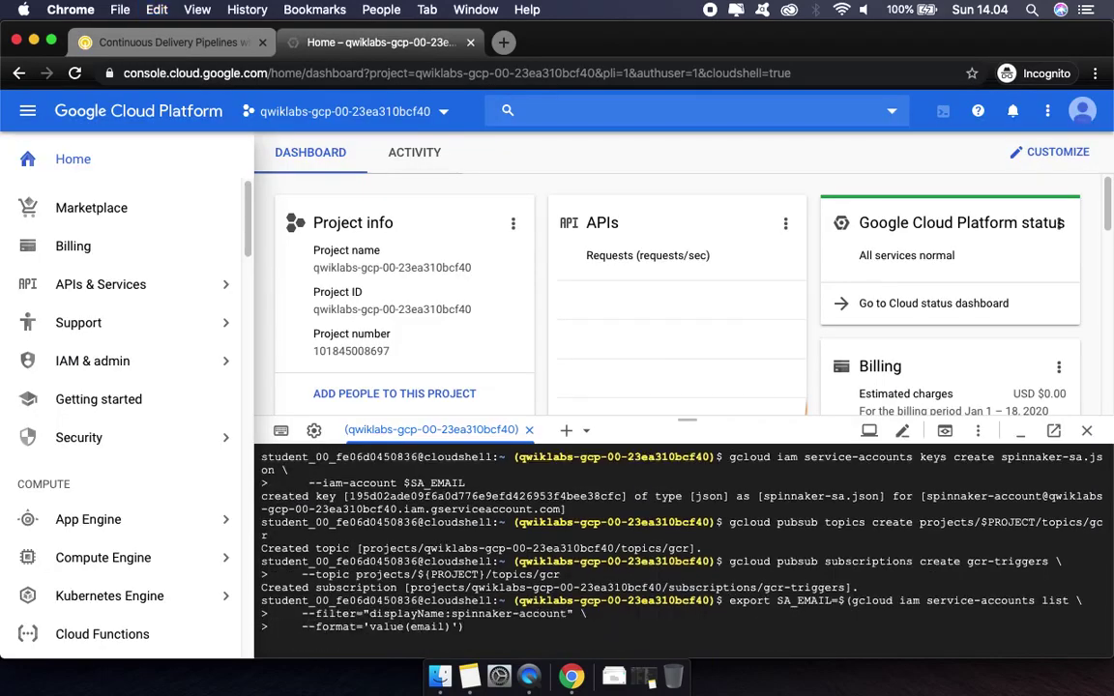
Grant $SA_EMAIL the roles/pubsub.subscriber role on gcr-triggers by running the lab's gcloud beta pubsub subscriptions add-iam-policy-binding command
{"action": "left_click", "coordinate": [174, 42]}
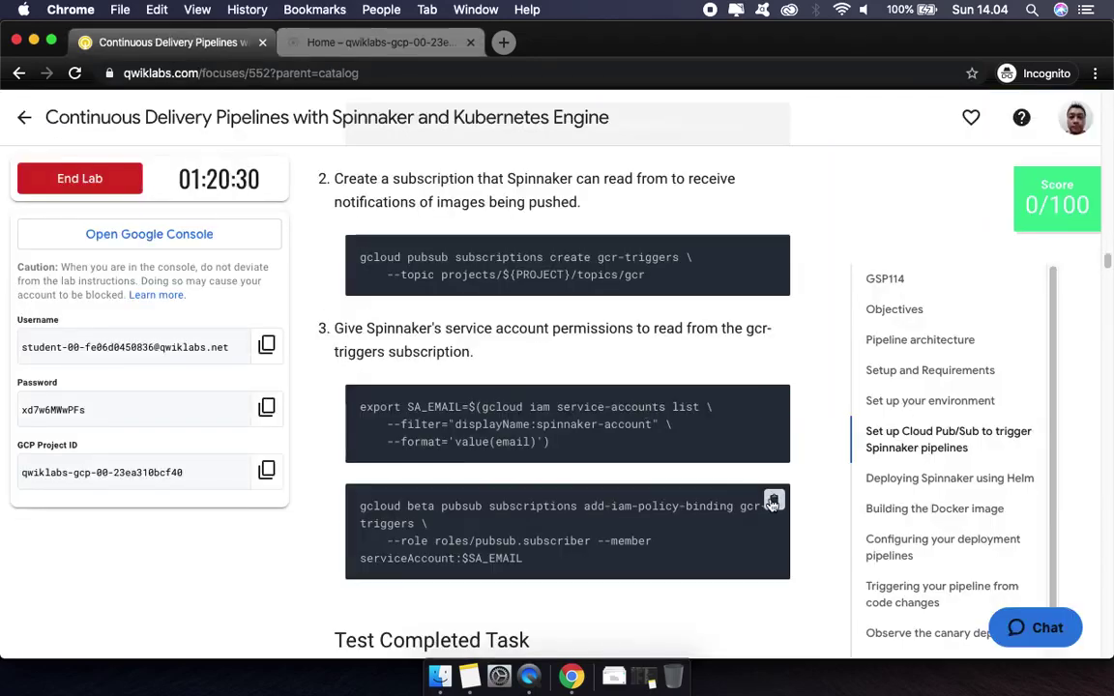
{"action": "left_click", "coordinate": [373, 42]}
{"action": "key", "text": "super+v"}
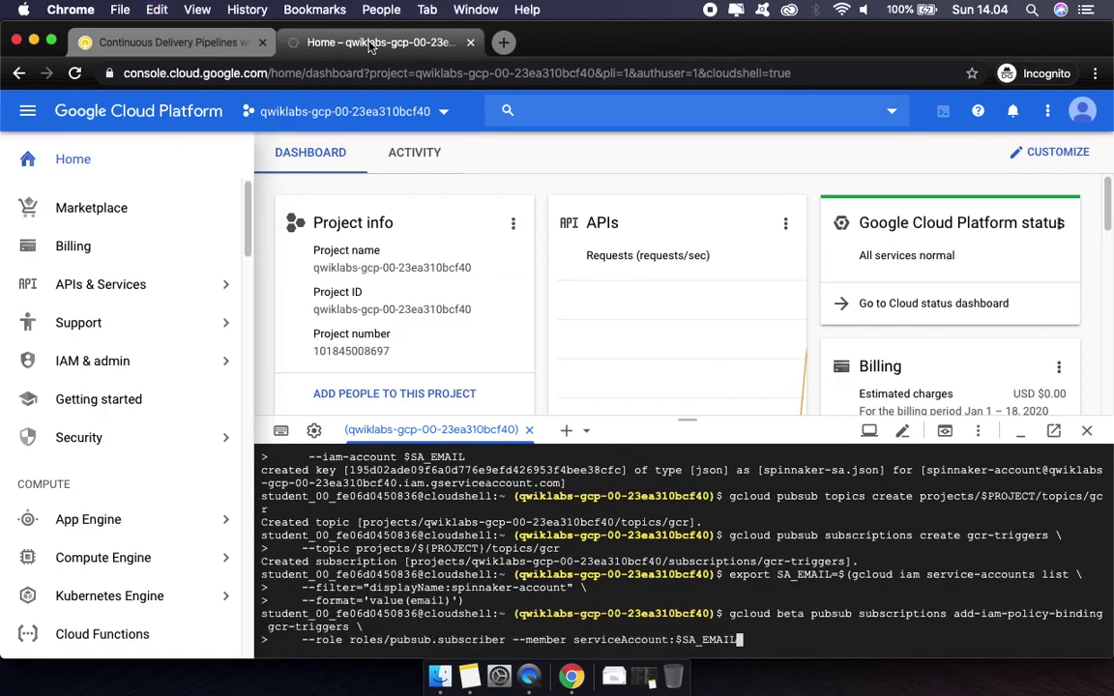
{"action": "key", "text": "Return"}
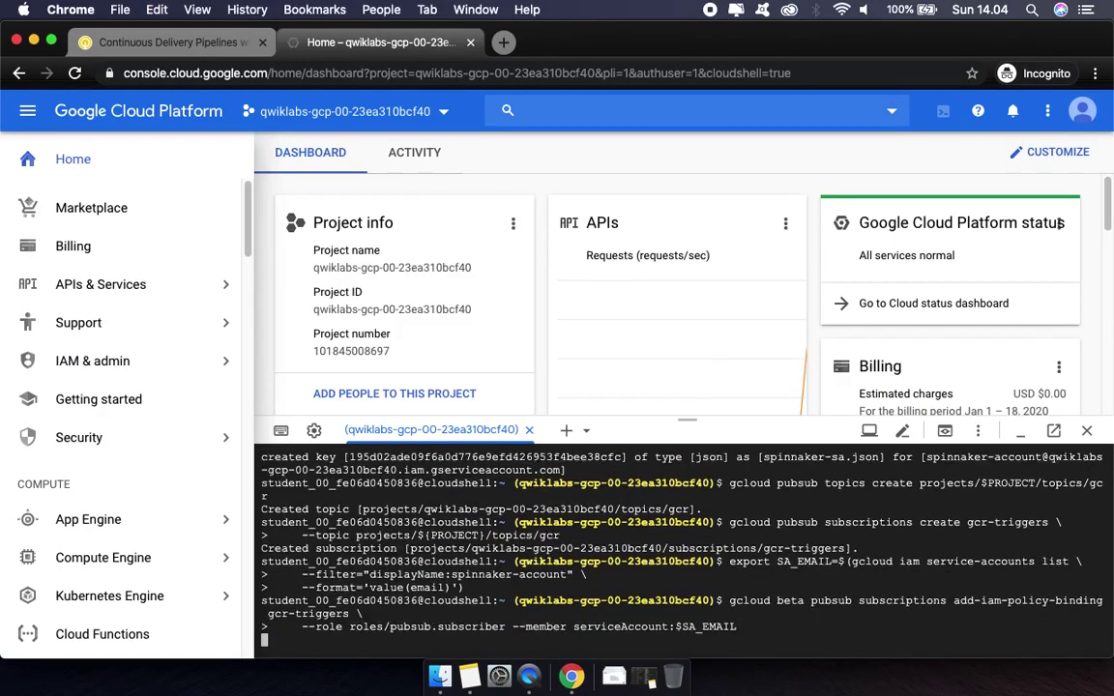
Check the lab progress for the "Set up your environment" task and open the score breakdown
{"action": "left_click", "coordinate": [143, 43]}
{"action": "scroll", "coordinate": [597, 391], "scroll_direction": "down", "scroll_amount": 5}
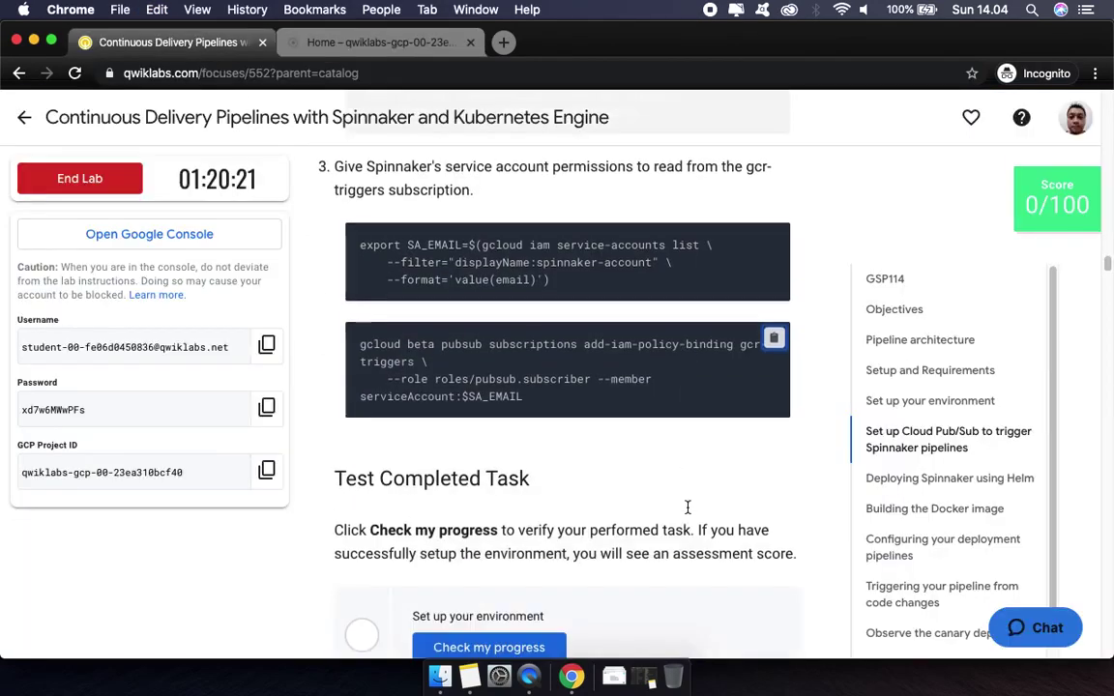
{"action": "scroll", "coordinate": [688, 513], "scroll_direction": "down", "scroll_amount": 1}
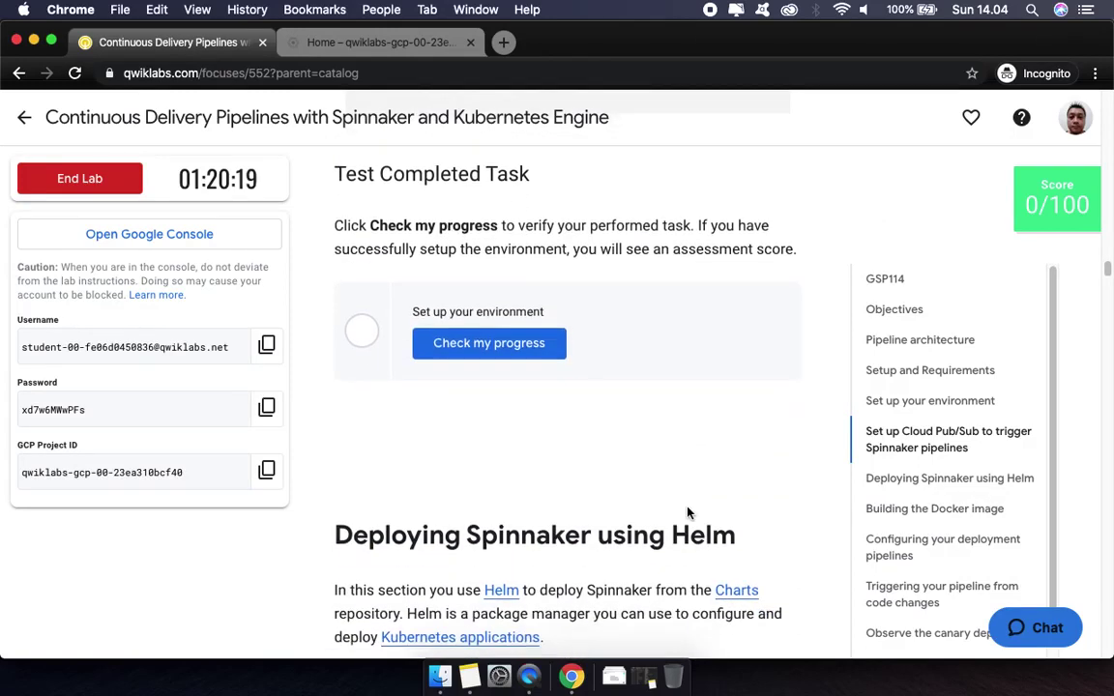
{"action": "left_click", "coordinate": [511, 345]}
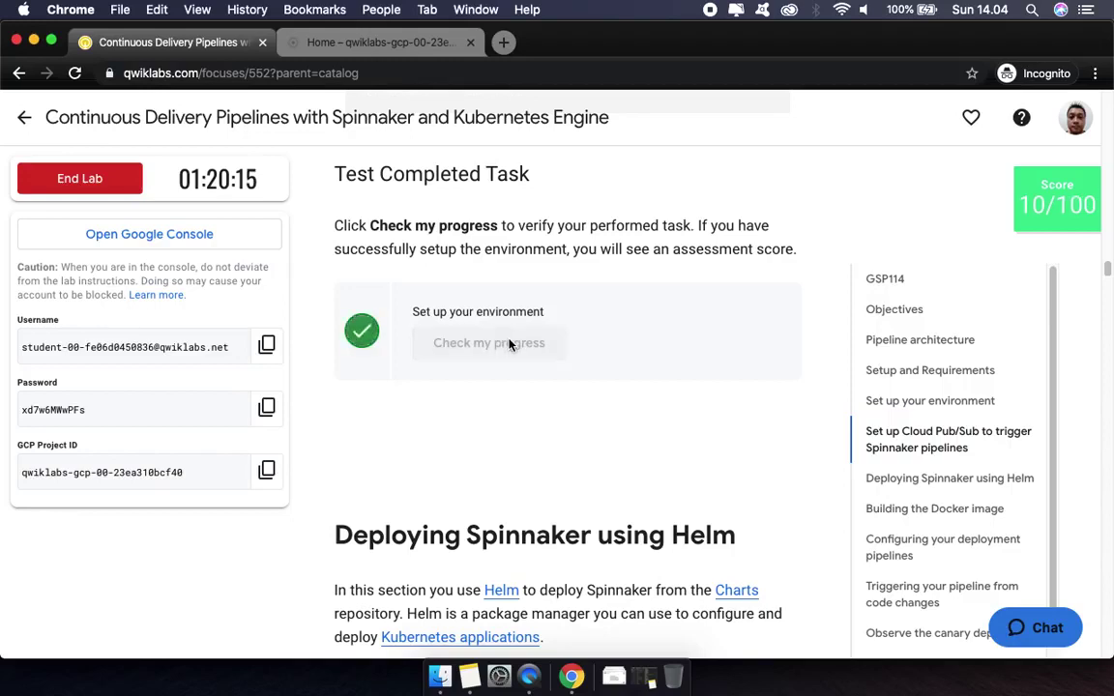
{"action": "left_click", "coordinate": [1025, 221]}
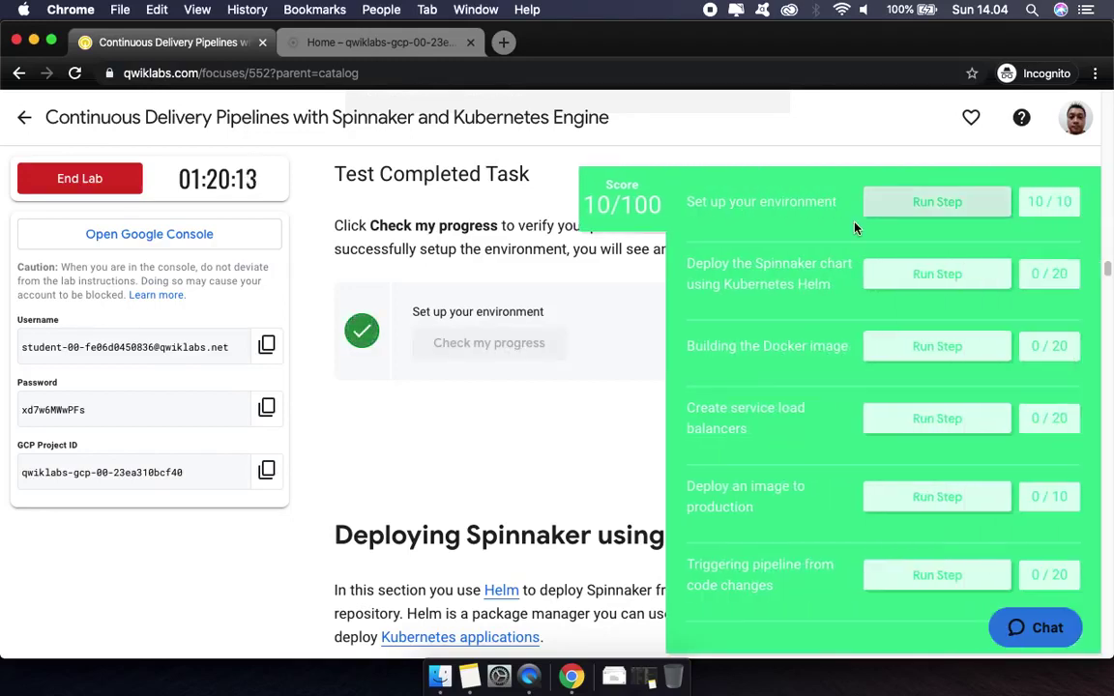
Close the score breakdown and download helm-v2.10.0-linux-amd64.tar.gz in Cloud Shell with the wget command from the lab's Install Helm section
{"action": "left_click", "coordinate": [594, 217]}
{"action": "scroll", "coordinate": [552, 500], "scroll_direction": "down", "scroll_amount": 10}
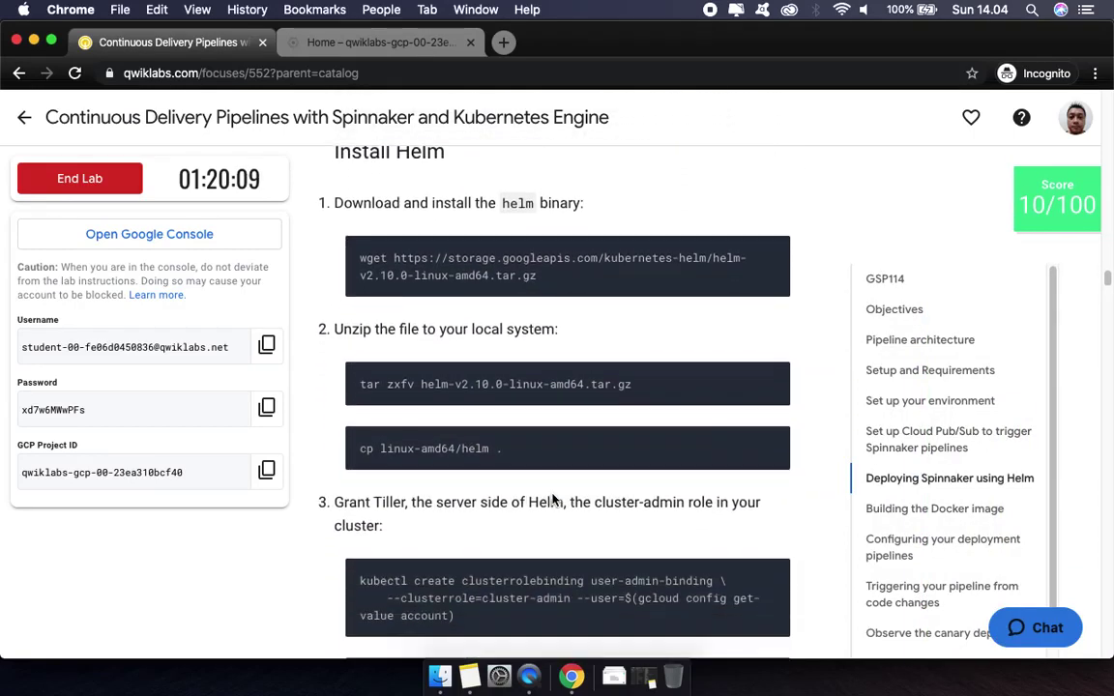
{"action": "left_click", "coordinate": [774, 256]}
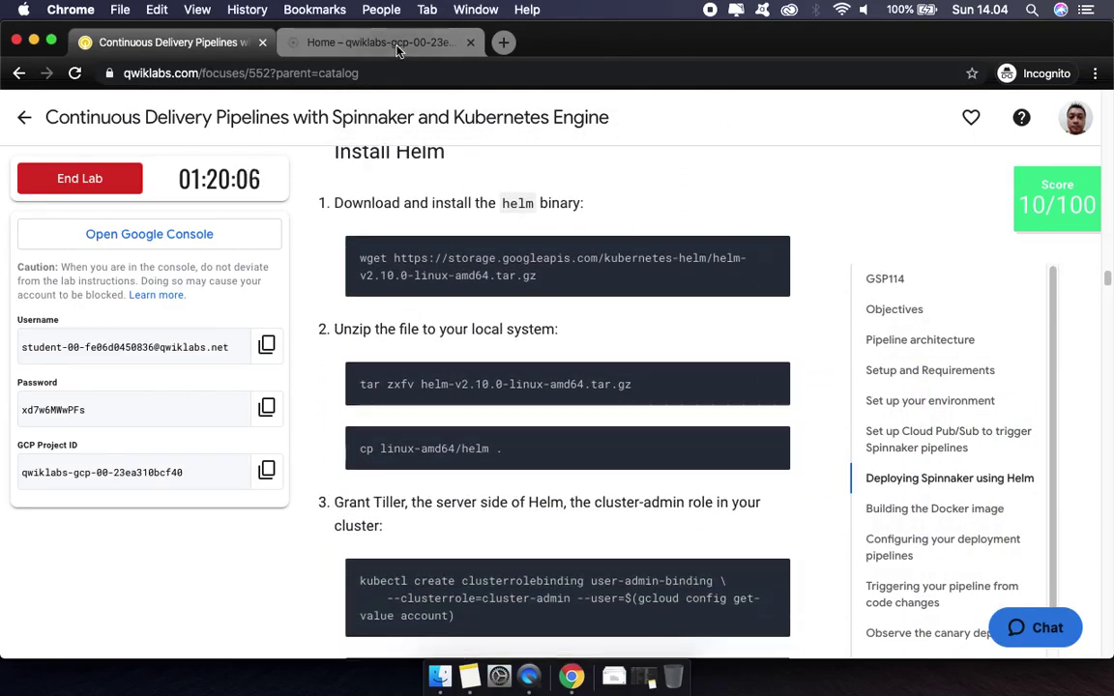
{"action": "left_click", "coordinate": [398, 48]}
{"action": "key", "text": "super+v"}
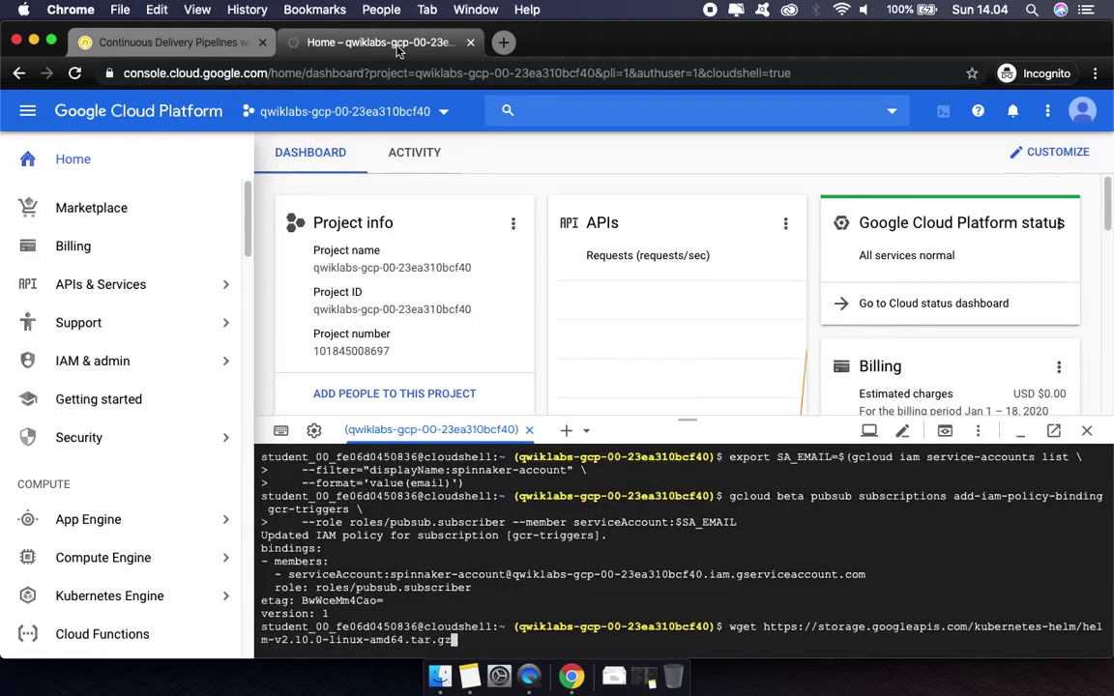
{"action": "key", "text": "Return"}
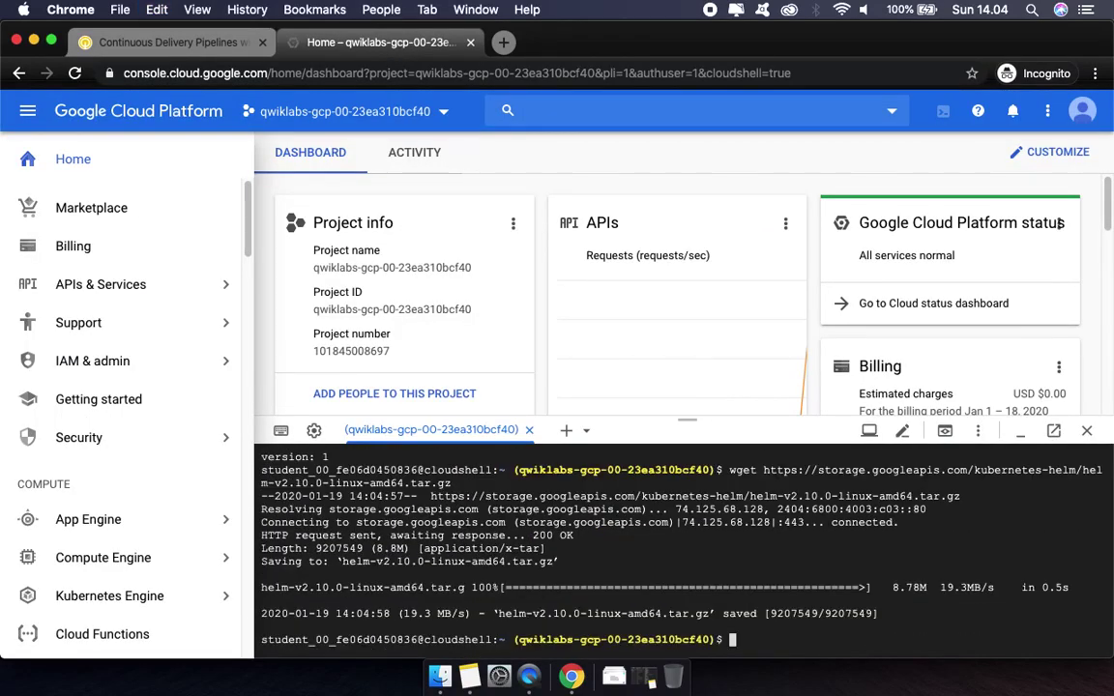
Unpack helm-v2.10.0-linux-amd64.tar.gz in Cloud Shell by running the lab's tar zxfv command
{"action": "left_click", "coordinate": [139, 39]}
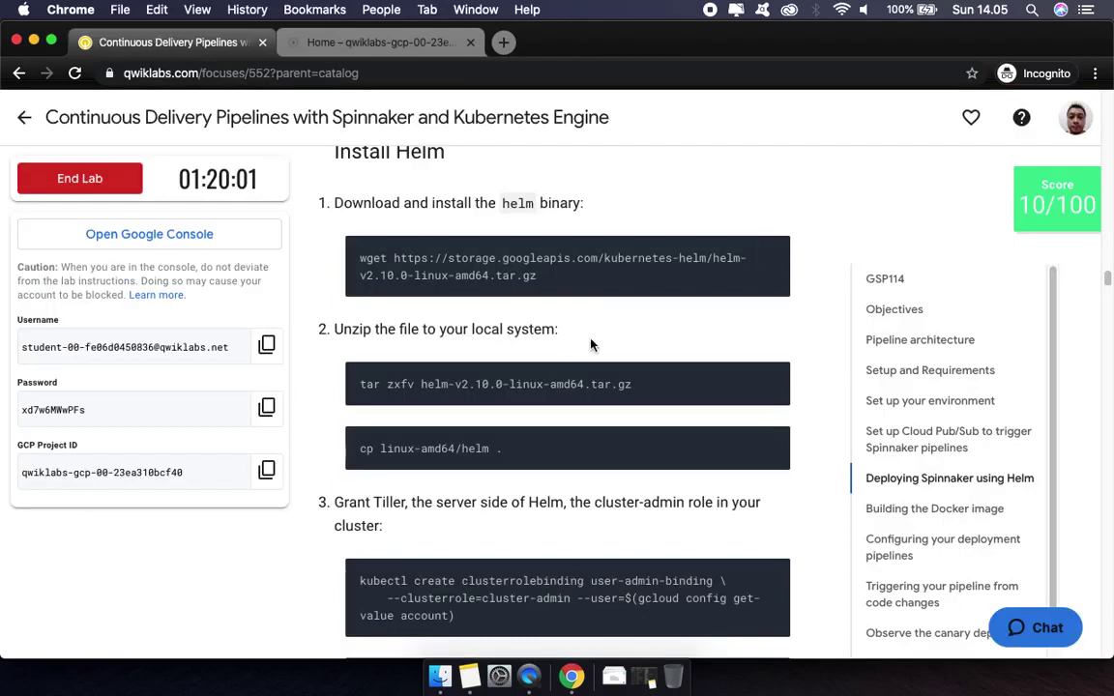
{"action": "left_click", "coordinate": [773, 378]}
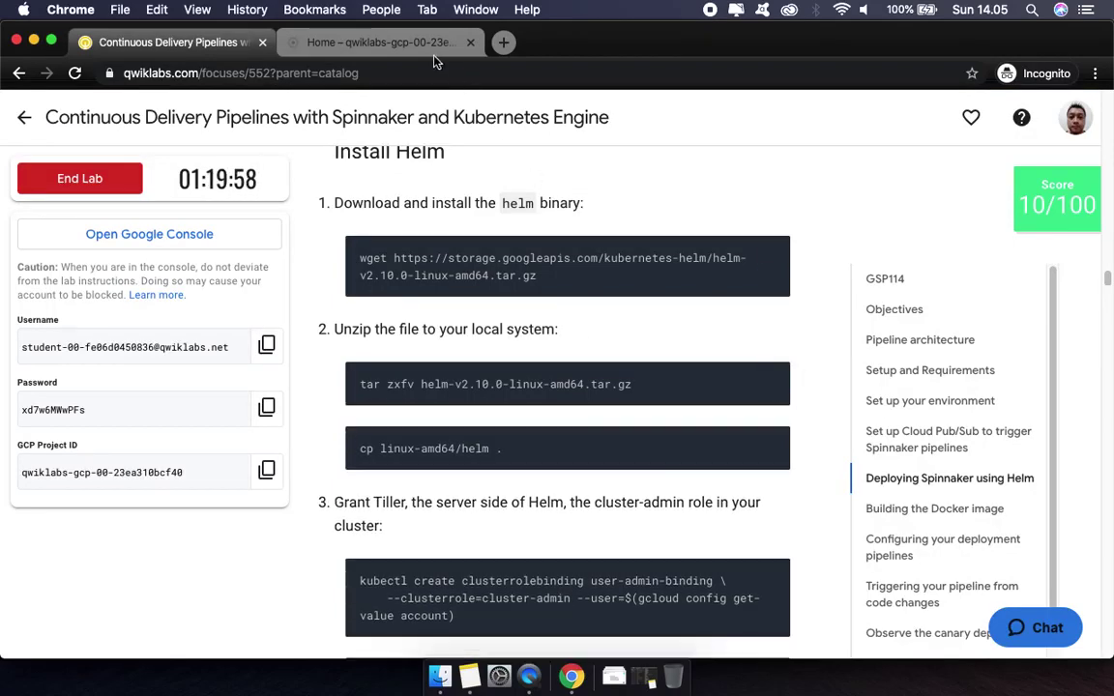
{"action": "left_click", "coordinate": [378, 44]}
{"action": "key", "text": "super+v"}
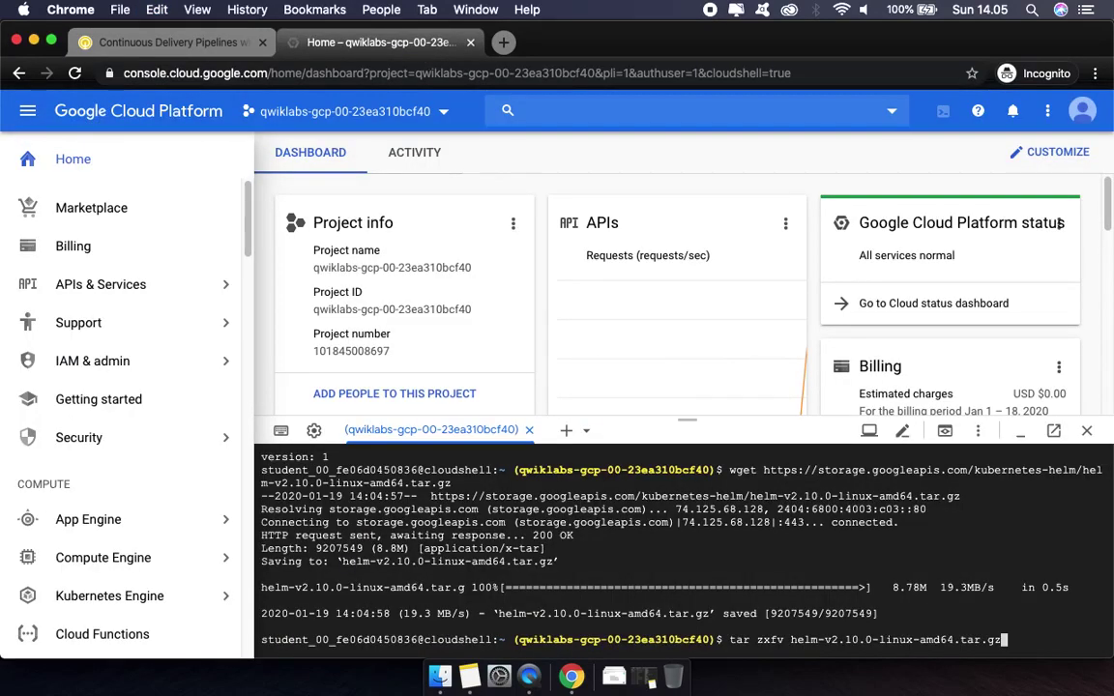
{"action": "key", "text": "Return"}
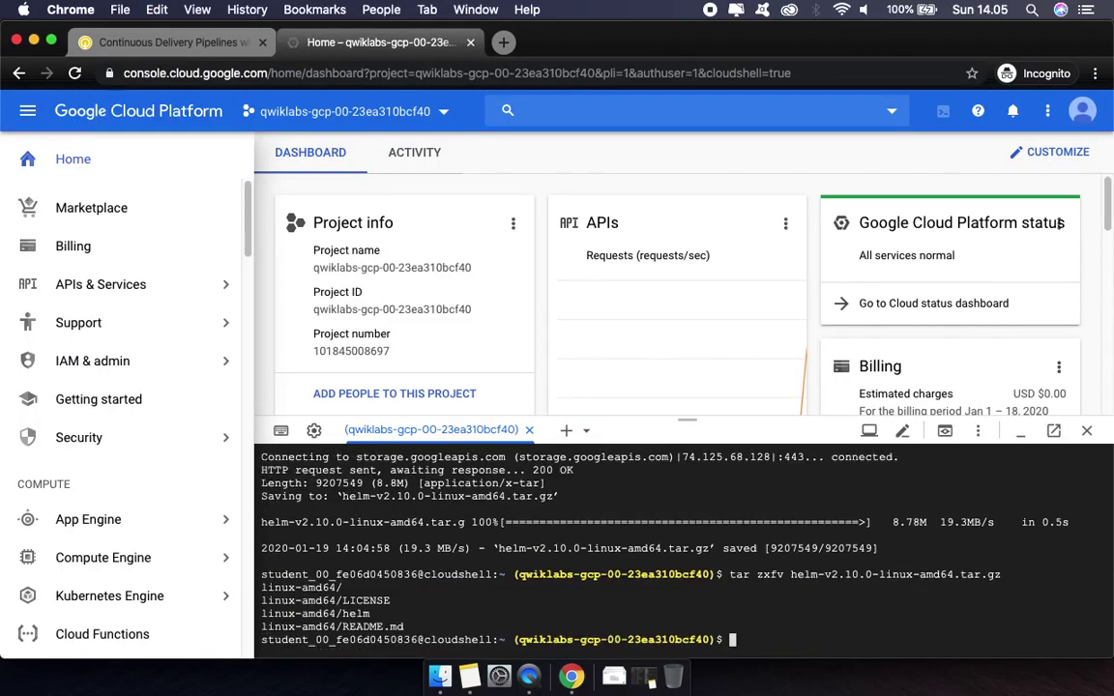
Copy the helm binary from linux-amd64 into the current directory by running cp linux-amd64/helm . in Cloud Shell
{"action": "left_click", "coordinate": [143, 43]}
{"action": "left_click", "coordinate": [774, 443]}
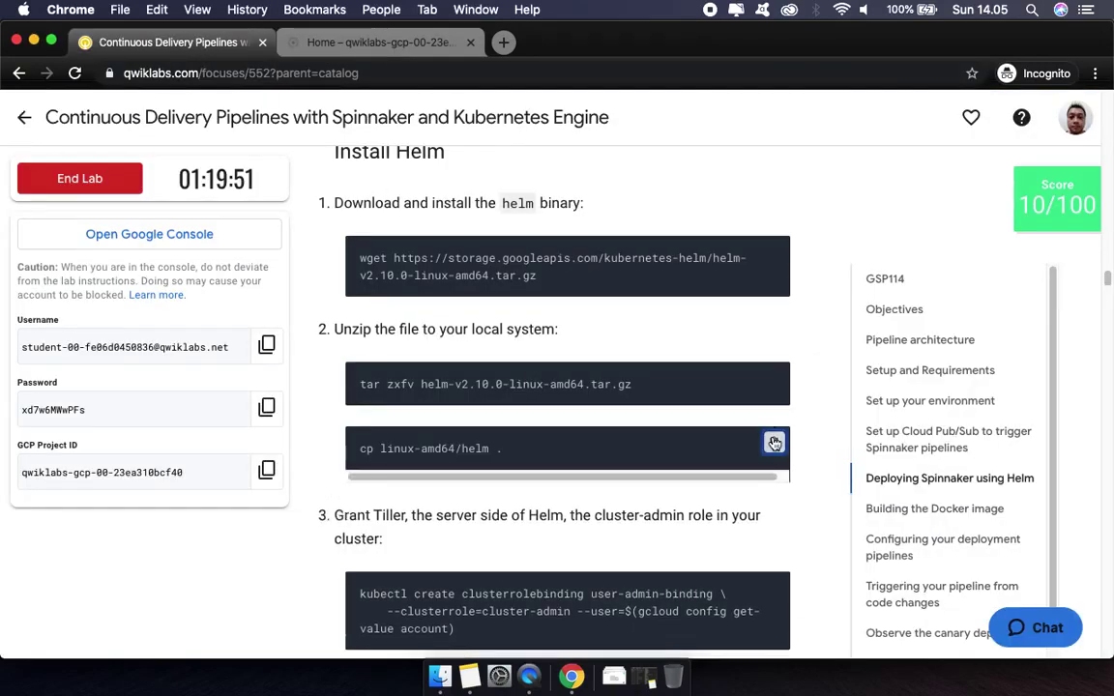
{"action": "left_click", "coordinate": [416, 43]}
{"action": "key", "text": "super+v"}
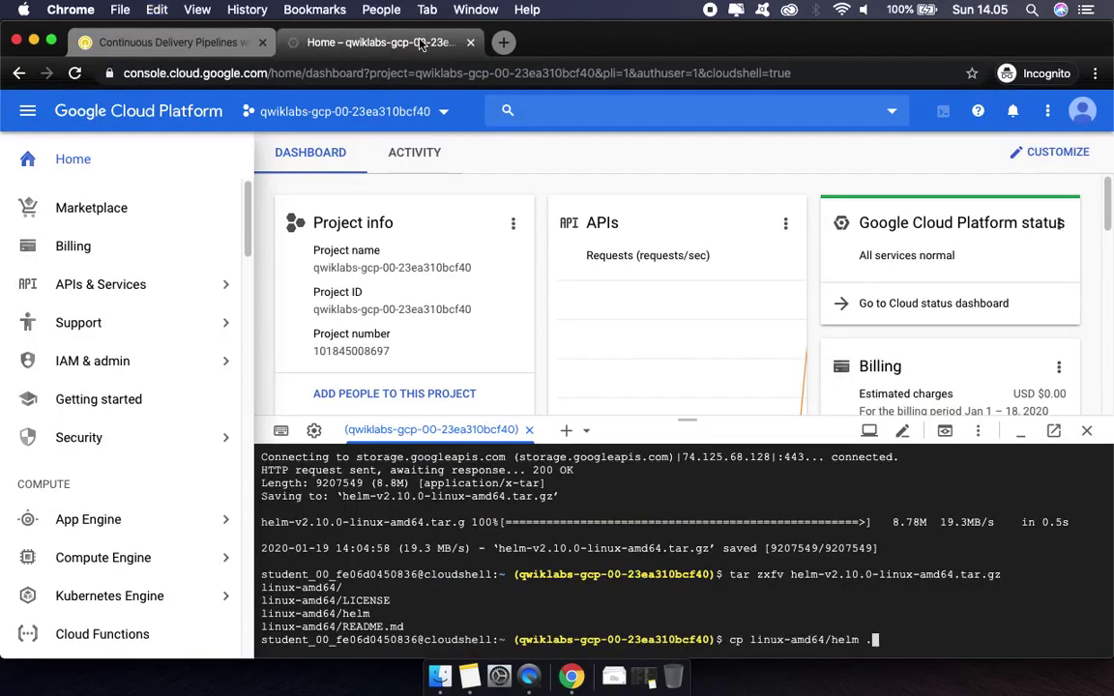
{"action": "key", "text": "Return"}
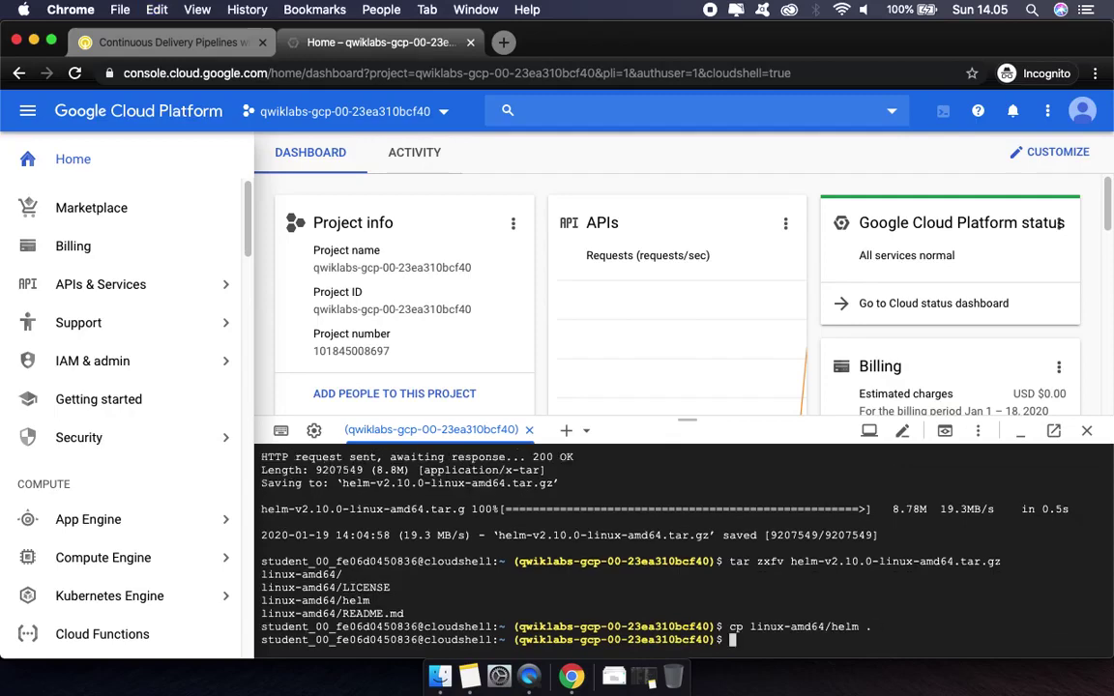
Create the clusterrolebinding user-admin-binding, giving the active gcloud account the cluster-admin role, with the lab's kubectl command
{"action": "left_click", "coordinate": [190, 43]}
{"action": "scroll", "coordinate": [519, 443], "scroll_direction": "down", "scroll_amount": 1}
{"action": "scroll", "coordinate": [518, 443], "scroll_direction": "down", "scroll_amount": 2}
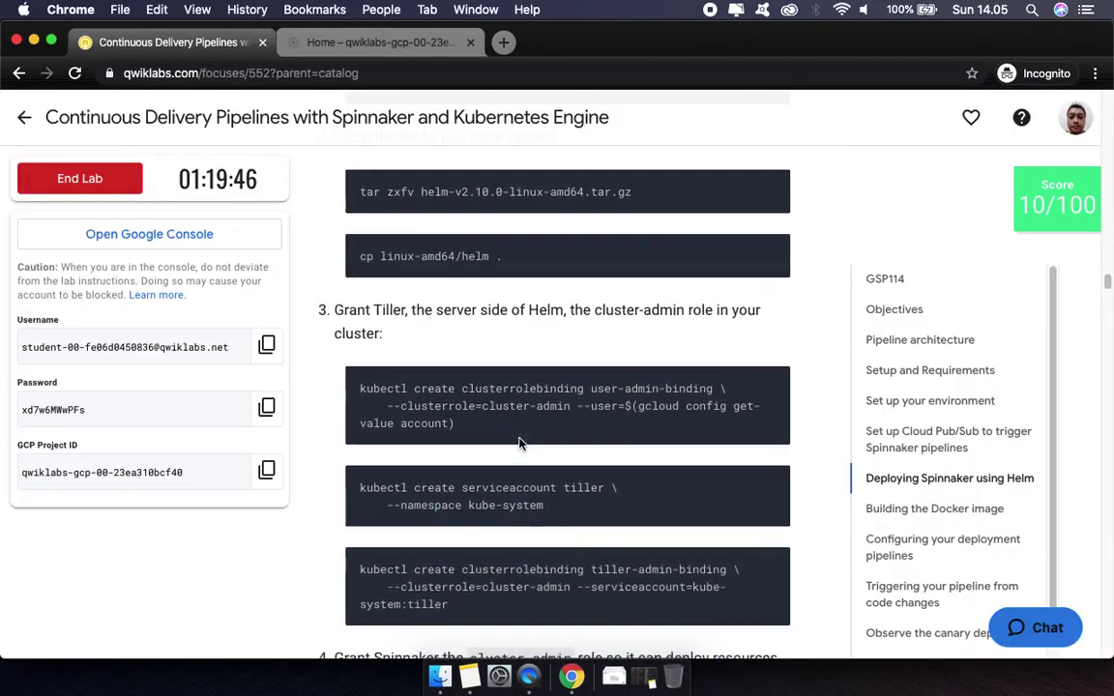
{"action": "left_click", "coordinate": [402, 41]}
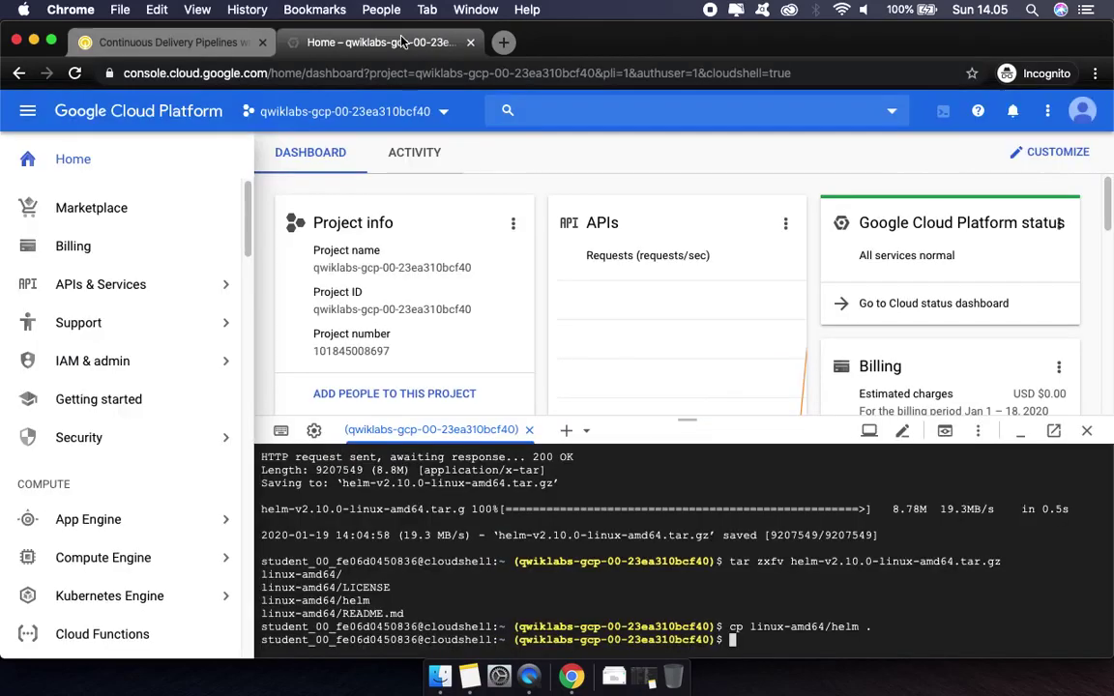
{"action": "left_click", "coordinate": [218, 42]}
{"action": "scroll", "coordinate": [521, 317], "scroll_direction": "down", "scroll_amount": 2}
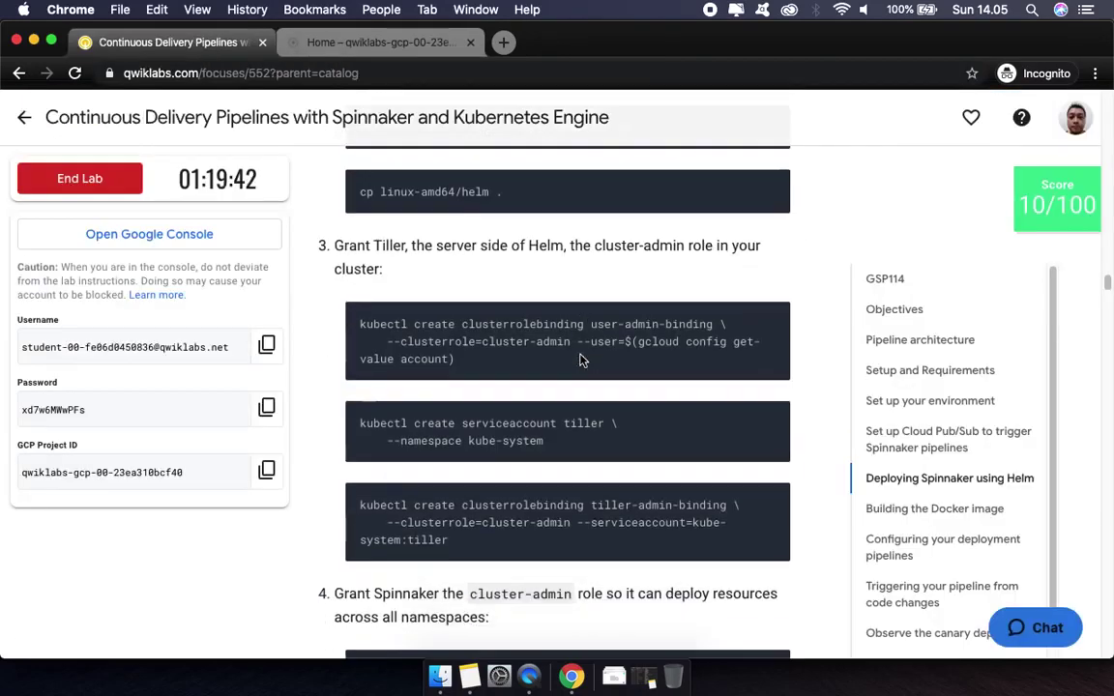
{"action": "left_click", "coordinate": [775, 242]}
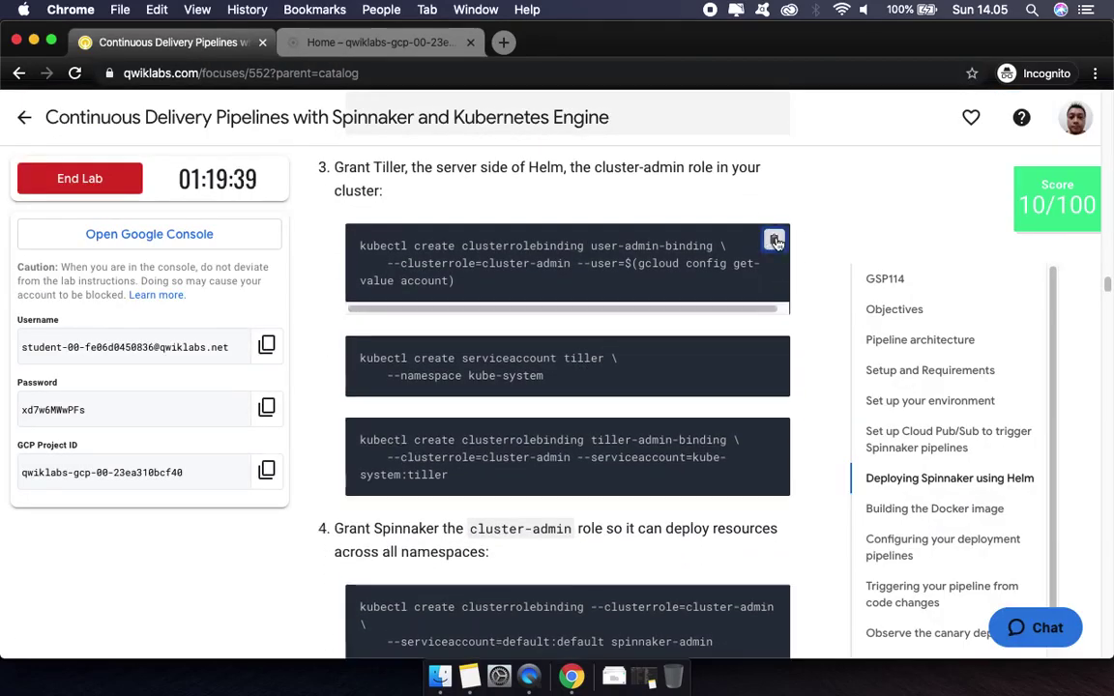
{"action": "left_click", "coordinate": [368, 42]}
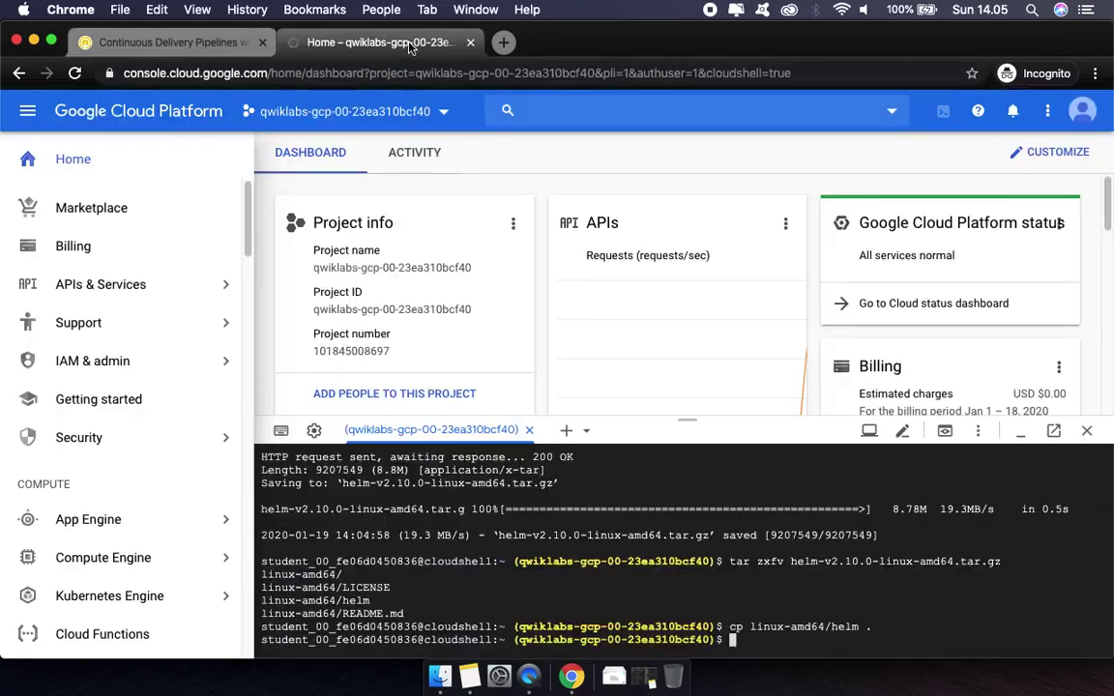
{"action": "key", "text": "super+v"}
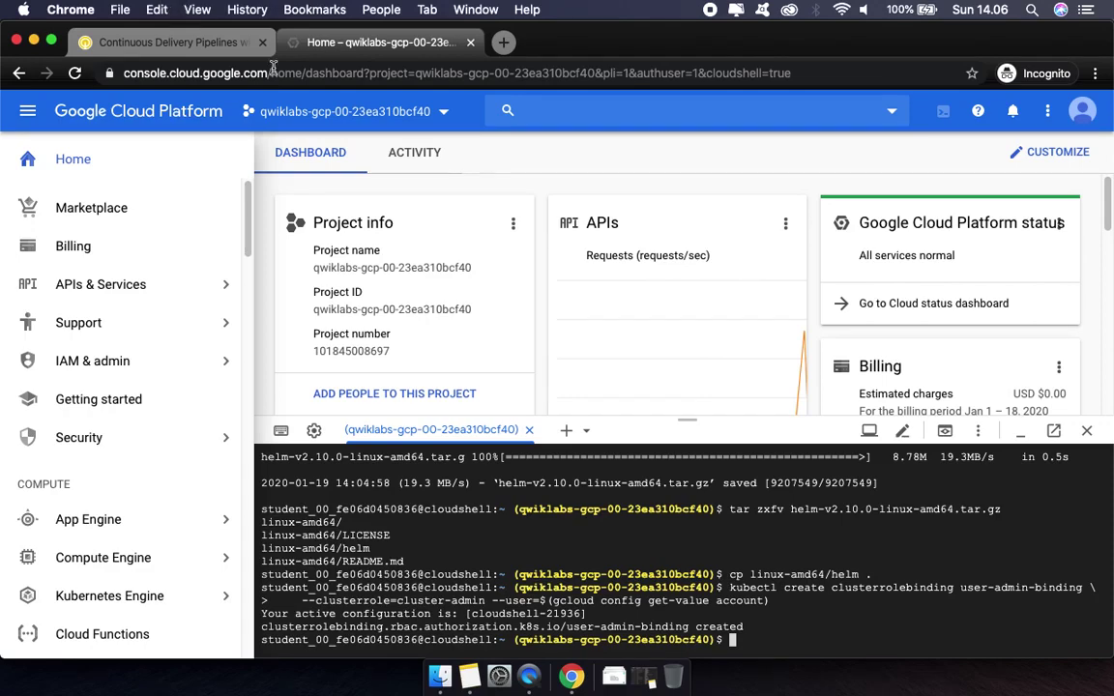
Create the service account tiller in the kube-system namespace by running the lab's kubectl create serviceaccount command
{"action": "left_click", "coordinate": [209, 45]}
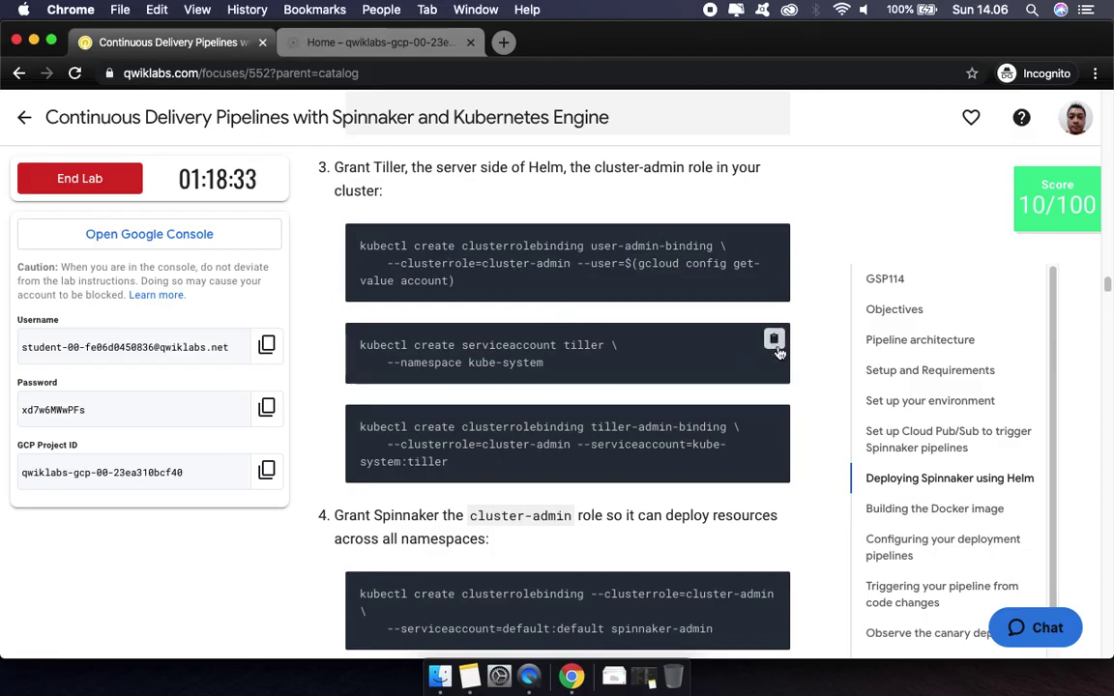
{"action": "left_click", "coordinate": [775, 341]}
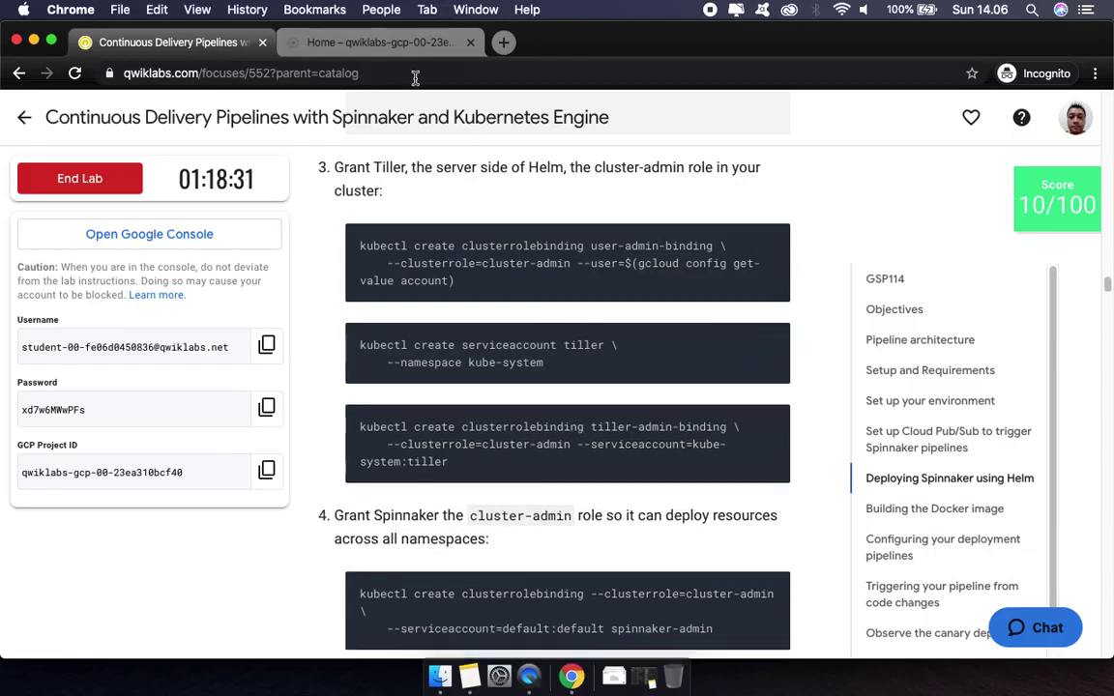
{"action": "left_click", "coordinate": [397, 51]}
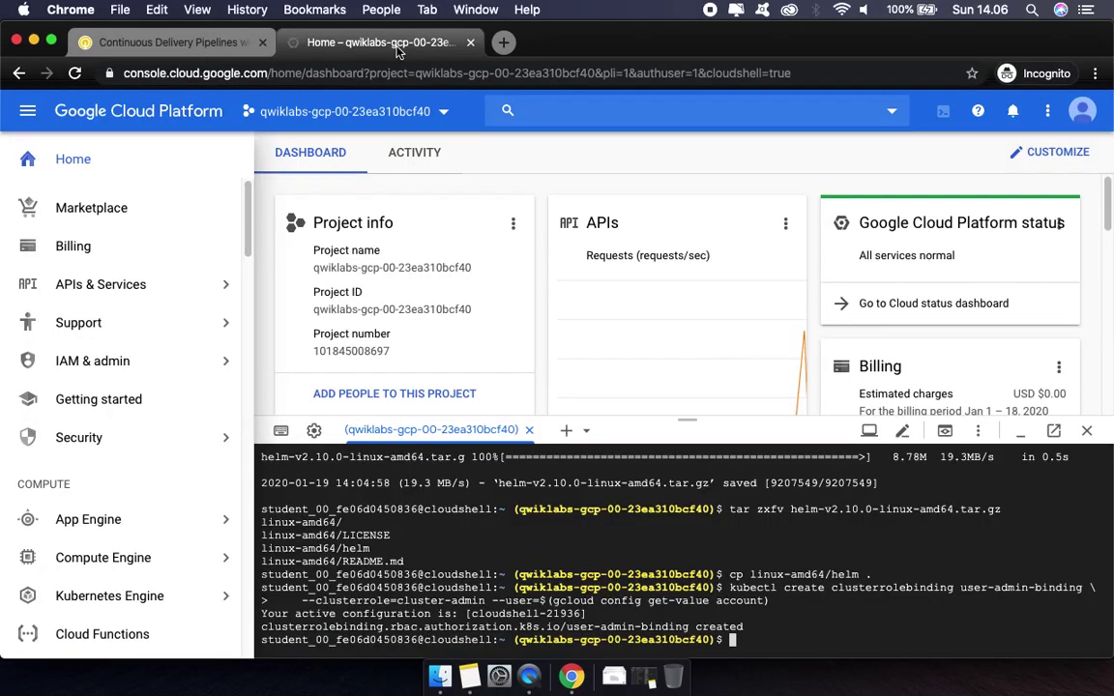
{"action": "key", "text": "super+v"}
{"action": "key", "text": "Return"}
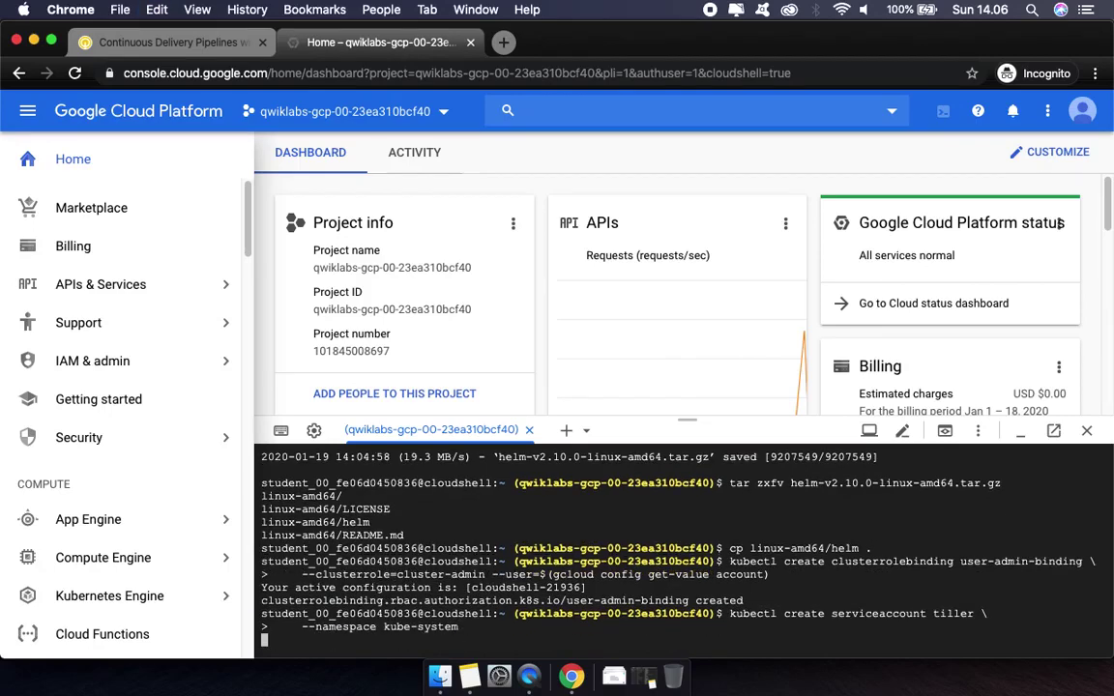
Bind the cluster-admin role to kube-system:tiller as tiller-admin-binding by running the lab's kubectl create clusterrolebinding command
{"action": "left_click", "coordinate": [193, 44]}
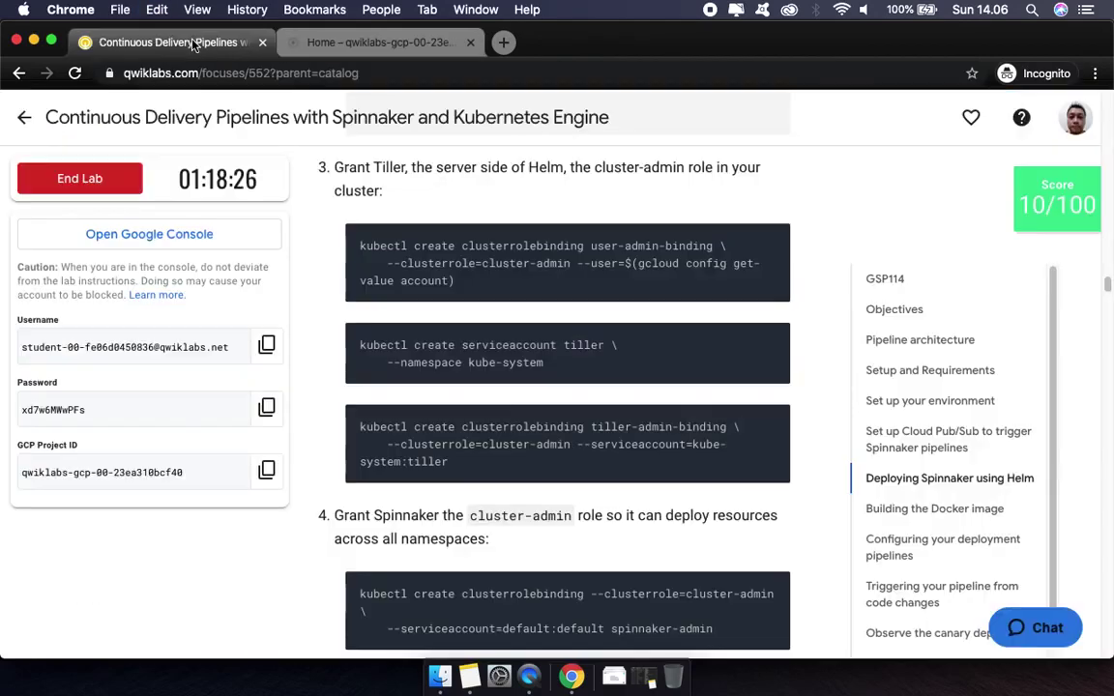
{"action": "left_click", "coordinate": [775, 425]}
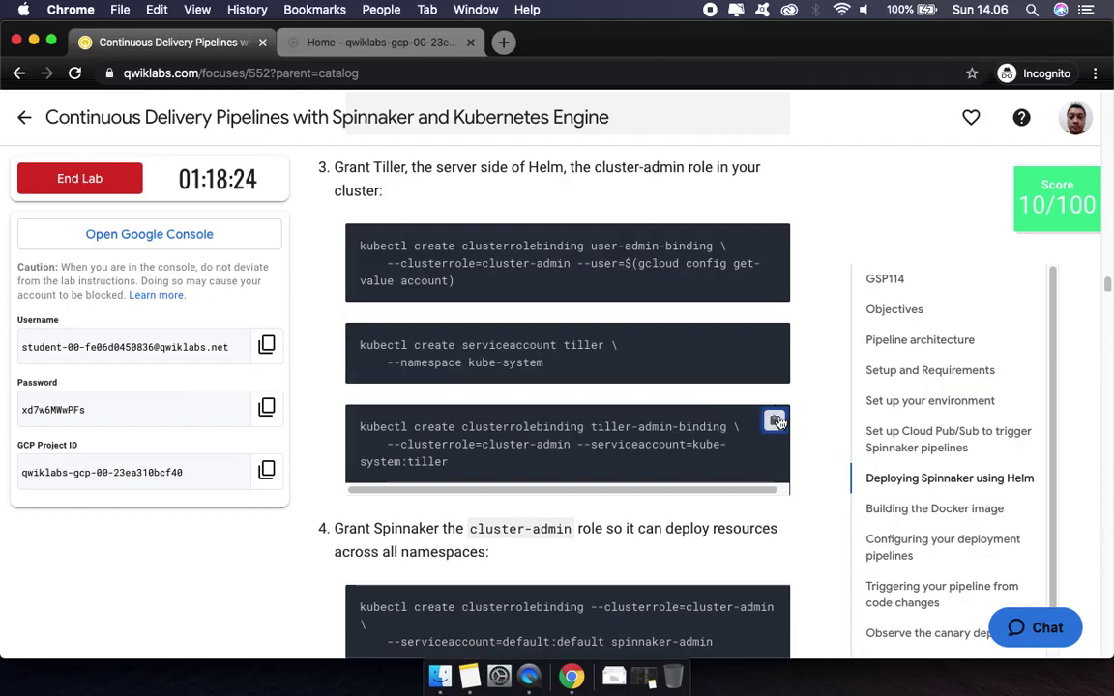
{"action": "left_click", "coordinate": [402, 46]}
{"action": "key", "text": "super+v"}
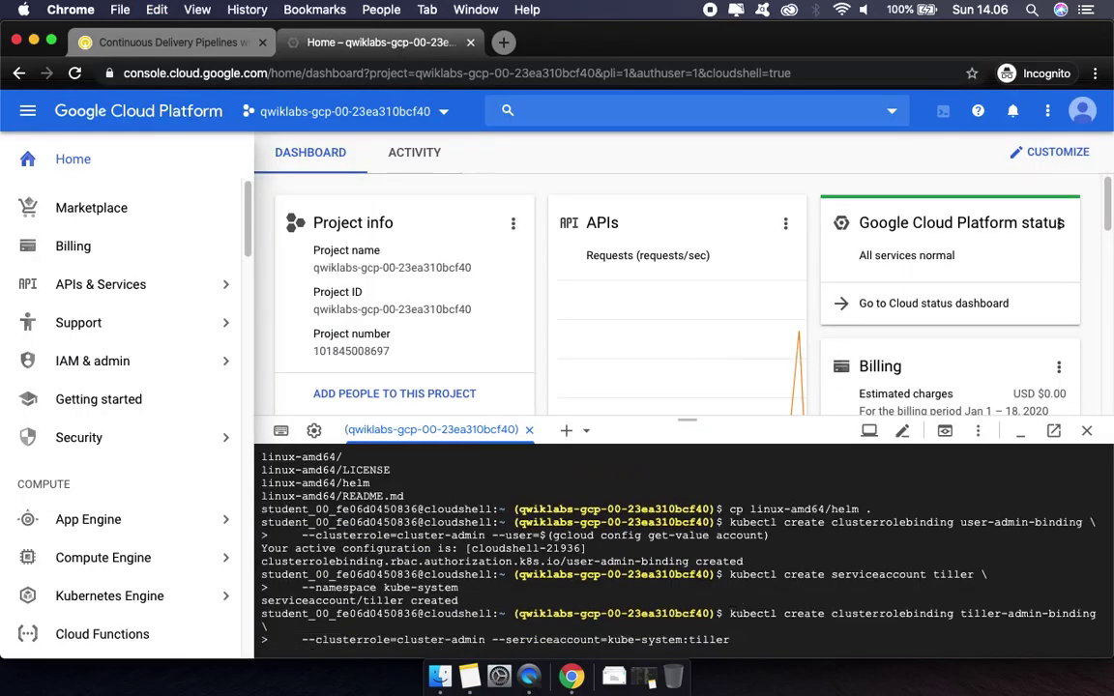
{"action": "key", "text": "Return"}
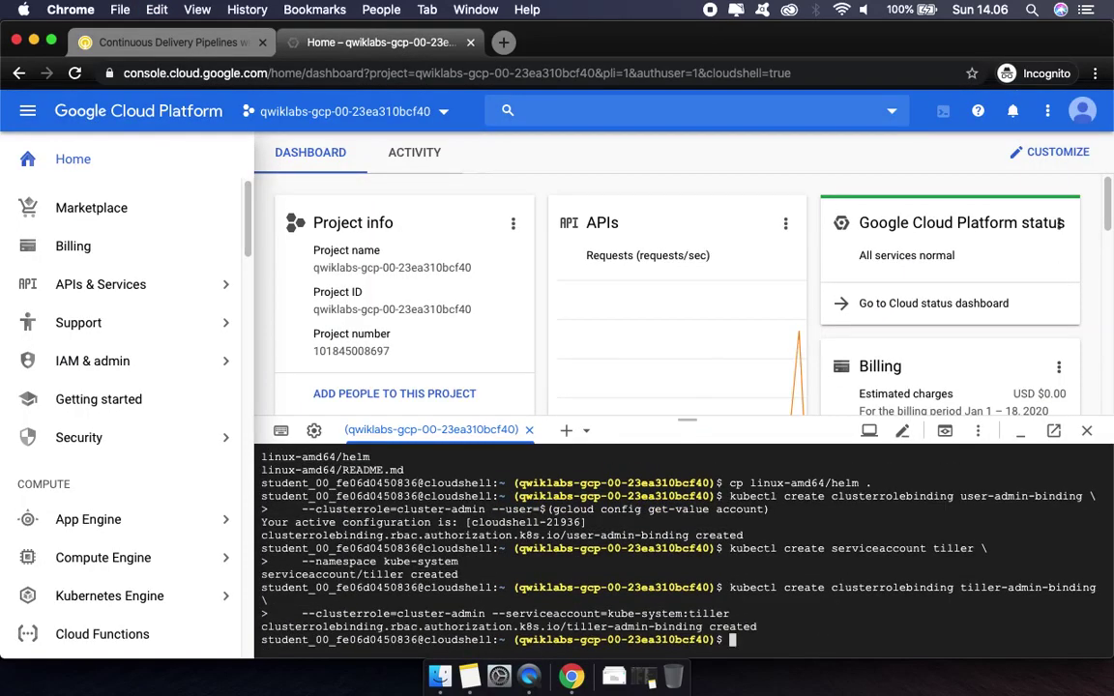
Grant Spinnaker the cluster-admin role by running the lab's kubectl command that binds default:default as spinnaker-admin
{"action": "left_click", "coordinate": [171, 40]}
{"action": "scroll", "coordinate": [692, 564], "scroll_direction": "down", "scroll_amount": 5}
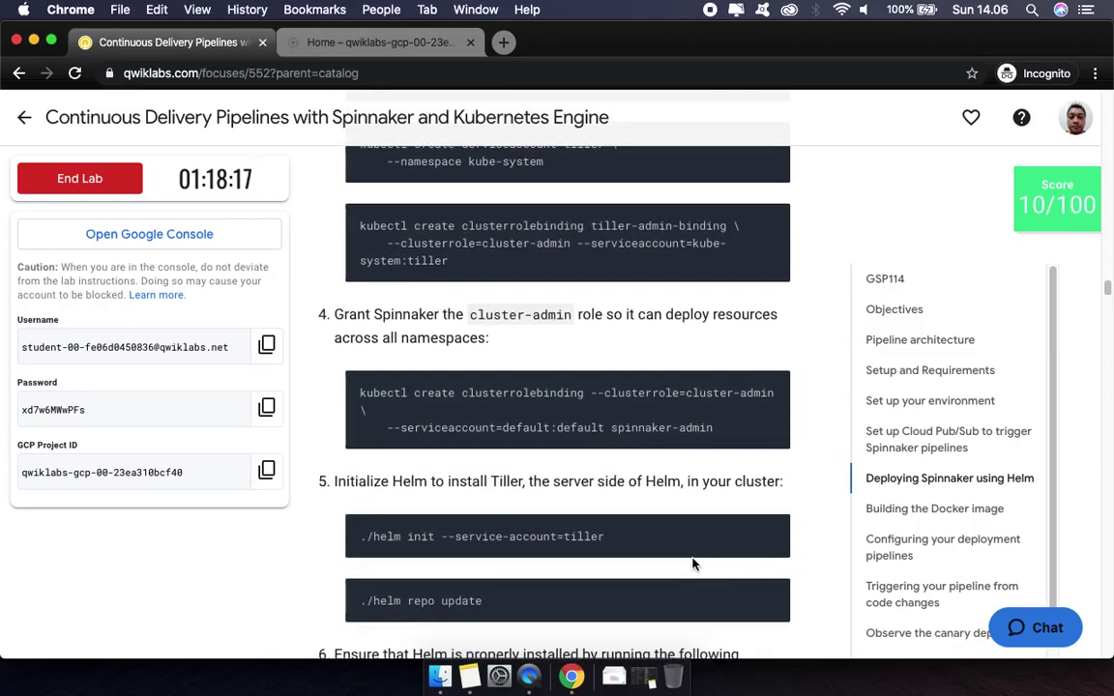
{"action": "left_click", "coordinate": [776, 240]}
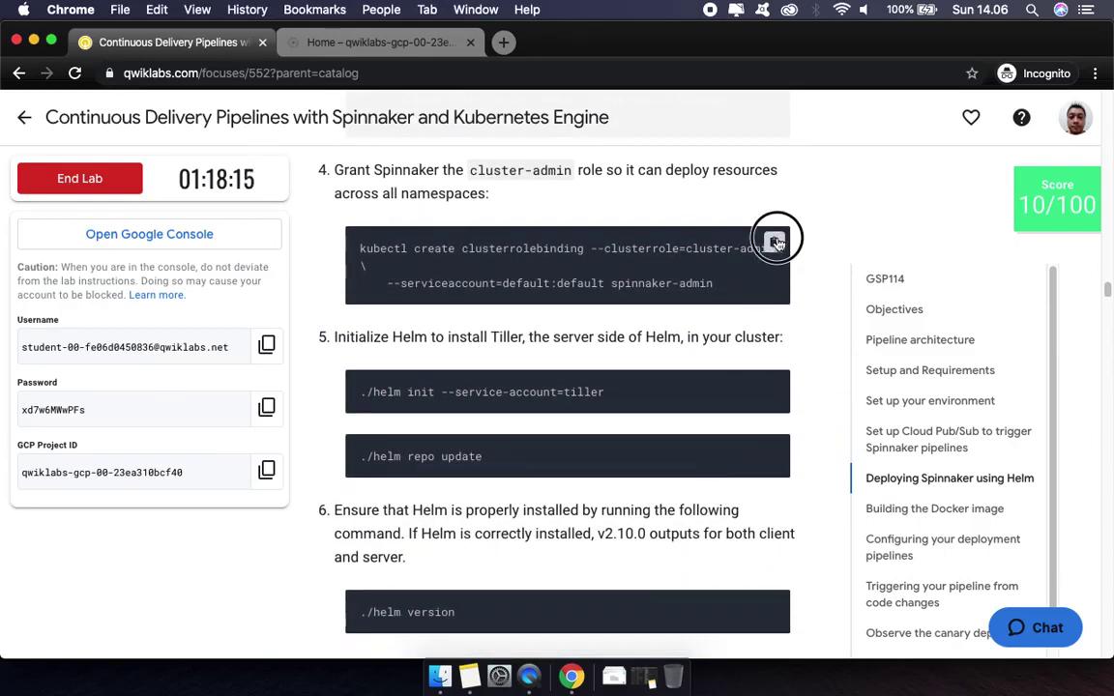
{"action": "left_click", "coordinate": [406, 48]}
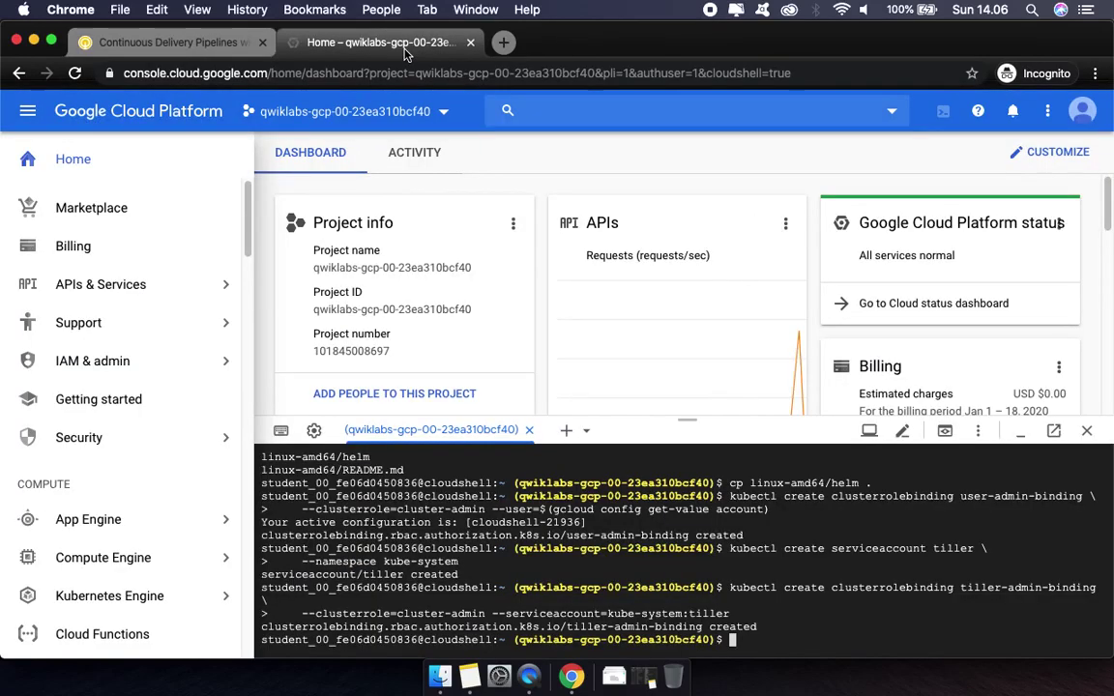
{"action": "key", "text": "super+v"}
{"action": "key", "text": "Return"}
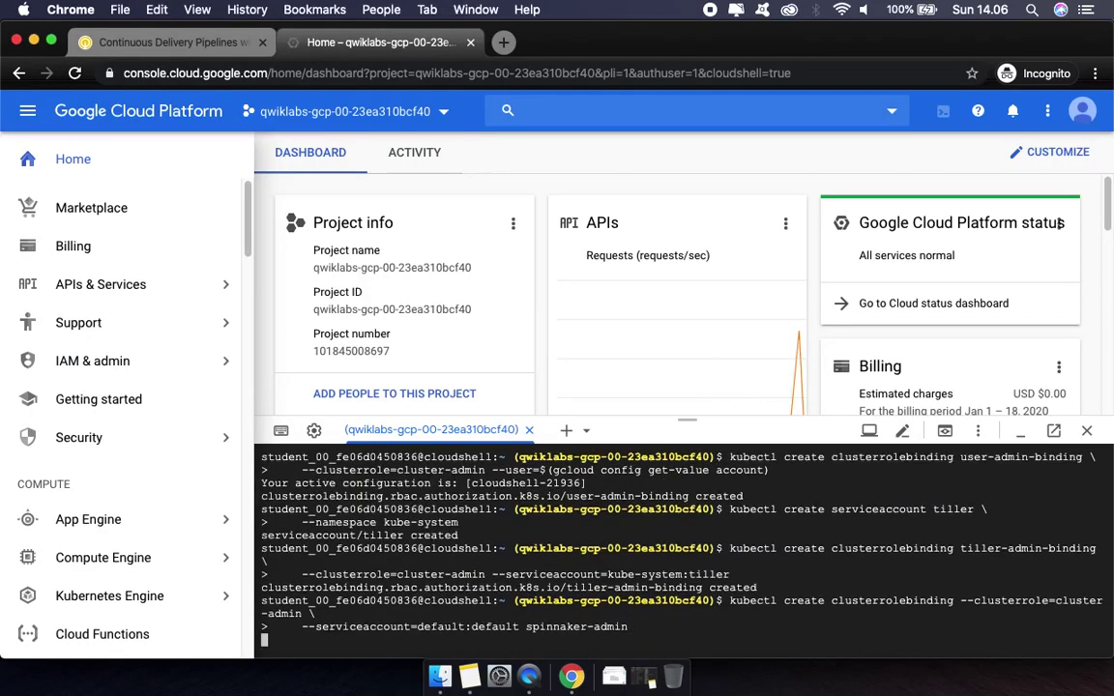
Initialize Helm and install Tiller in the cluster by running ./helm init --service-account=tiller in Cloud Shell
{"action": "left_click", "coordinate": [161, 41]}
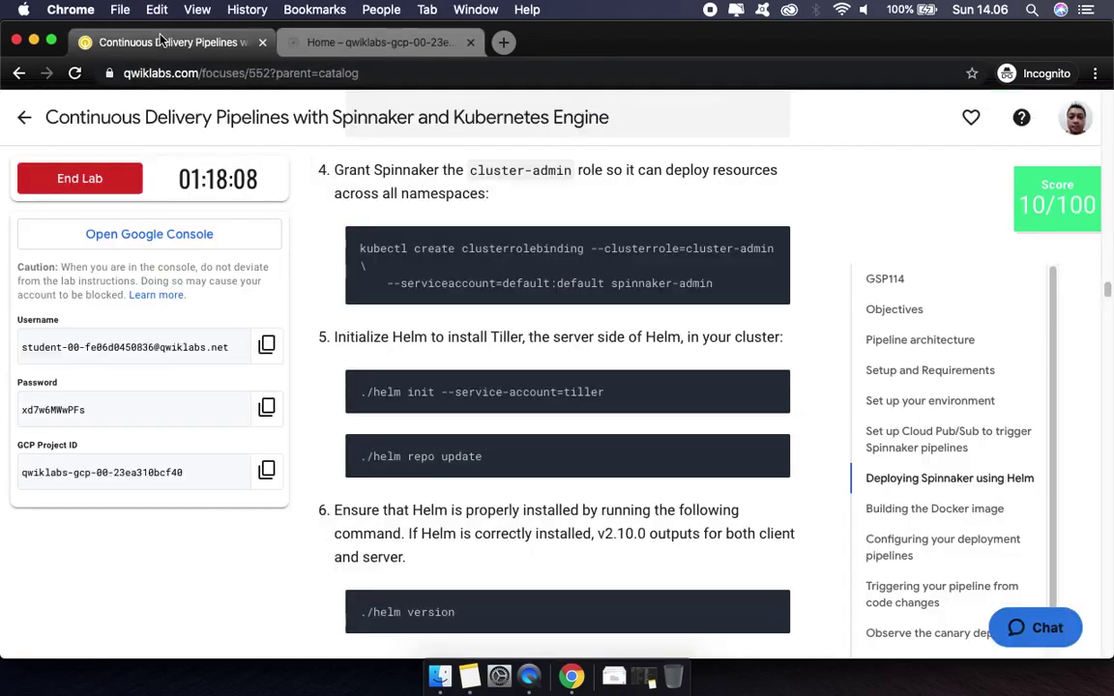
{"action": "left_click", "coordinate": [773, 384]}
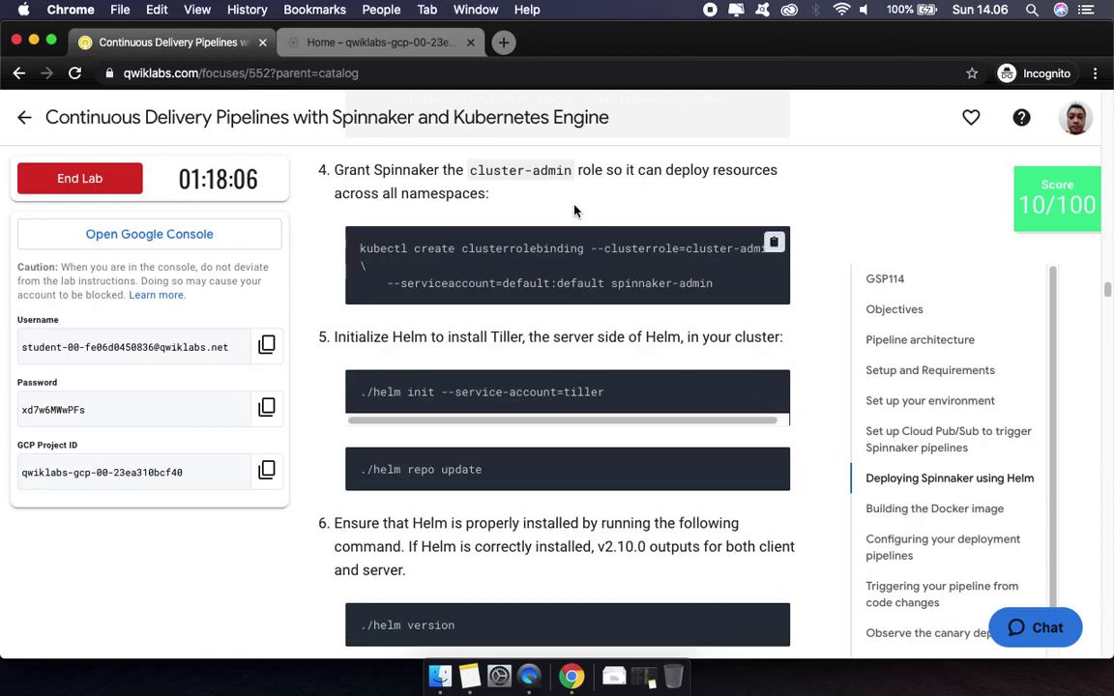
{"action": "left_click", "coordinate": [422, 46]}
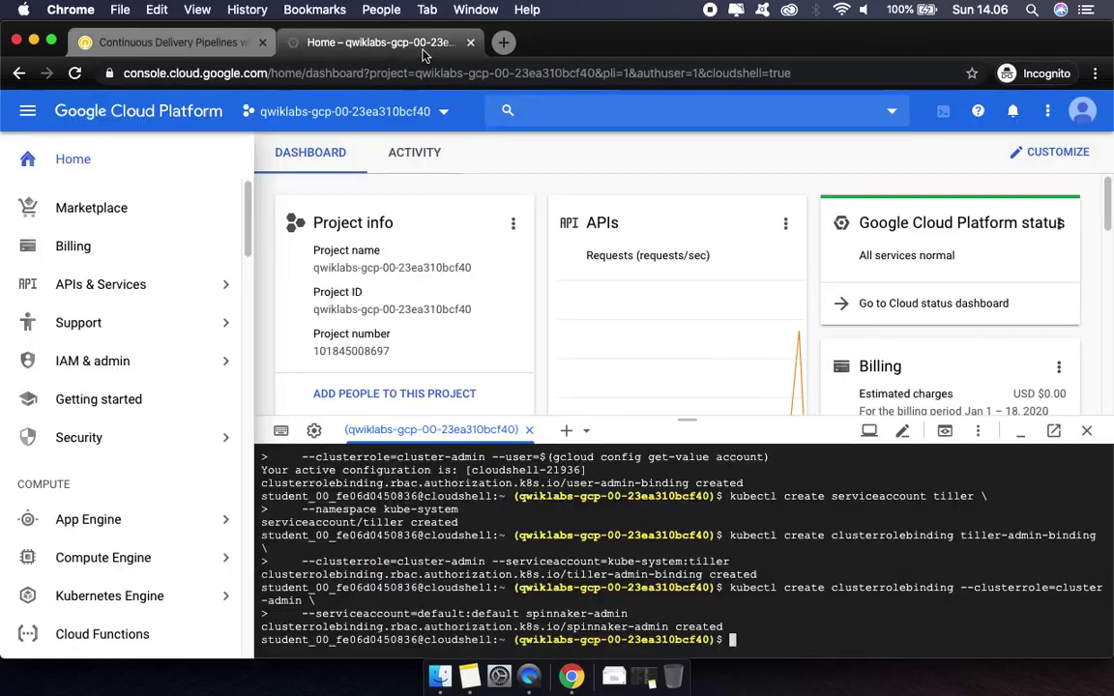
{"action": "key", "text": "super+v"}
{"action": "key", "text": "Return"}
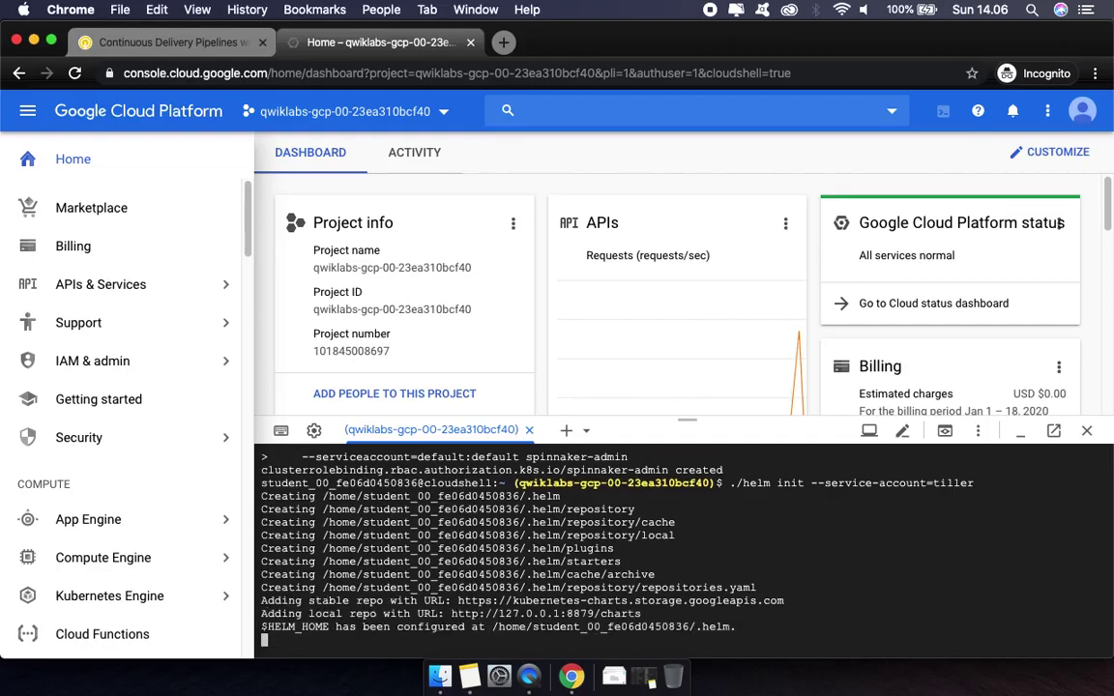
Update the Helm chart repositories by running ./helm repo update in Cloud Shell
{"action": "left_click", "coordinate": [174, 43]}
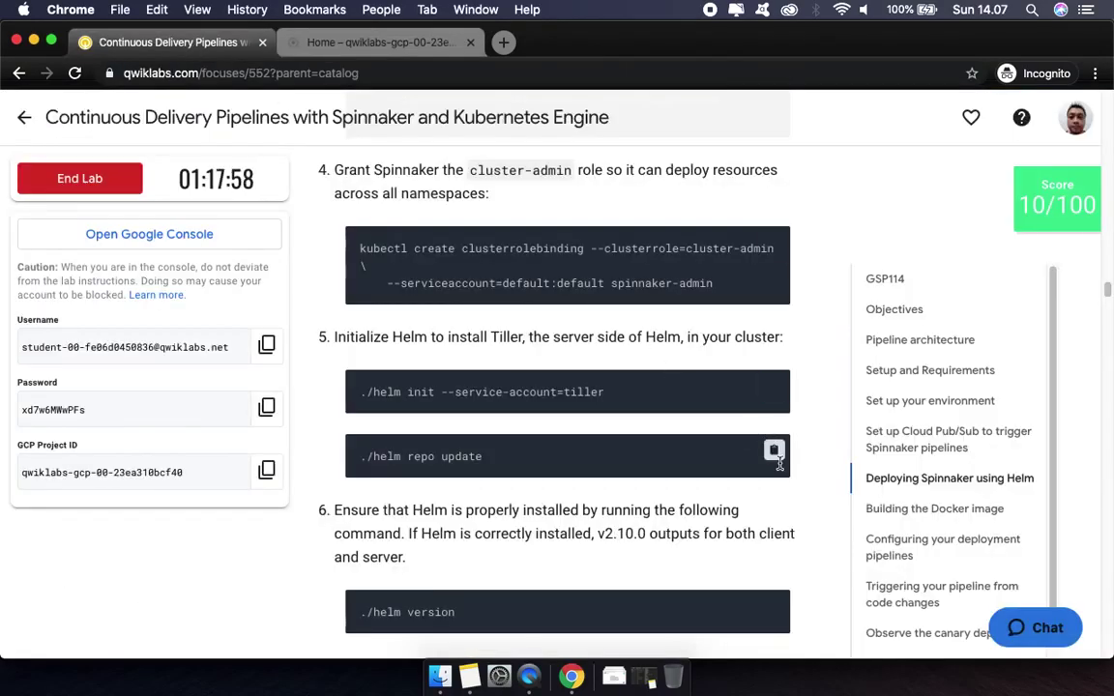
{"action": "left_click", "coordinate": [771, 450]}
{"action": "left_click", "coordinate": [409, 45]}
{"action": "key", "text": "super+v"}
{"action": "key", "text": "Return"}
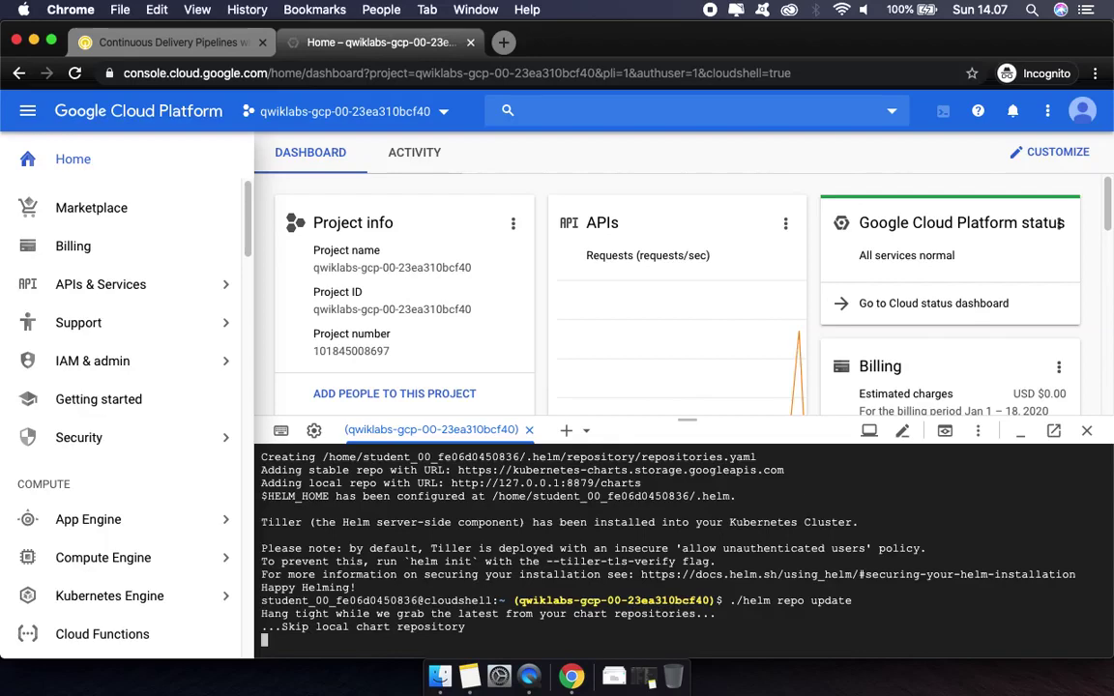
Check the installed Helm client and server versions by running the lab's ./helm version command in Cloud Shell
{"action": "left_click", "coordinate": [198, 41]}
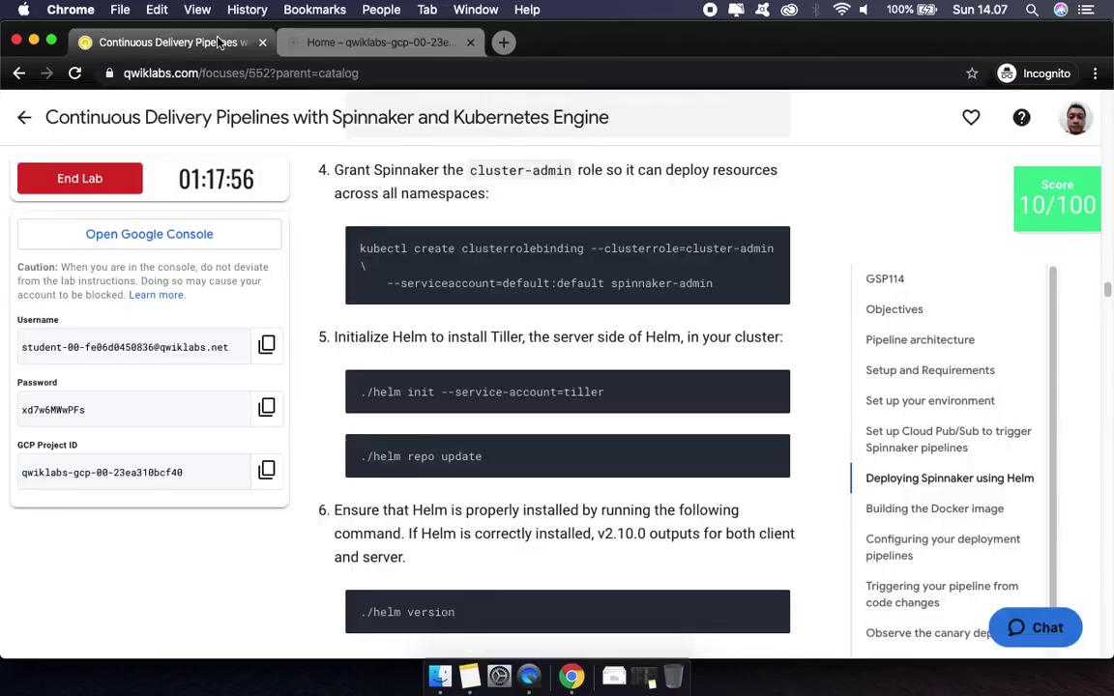
{"action": "left_click", "coordinate": [386, 48]}
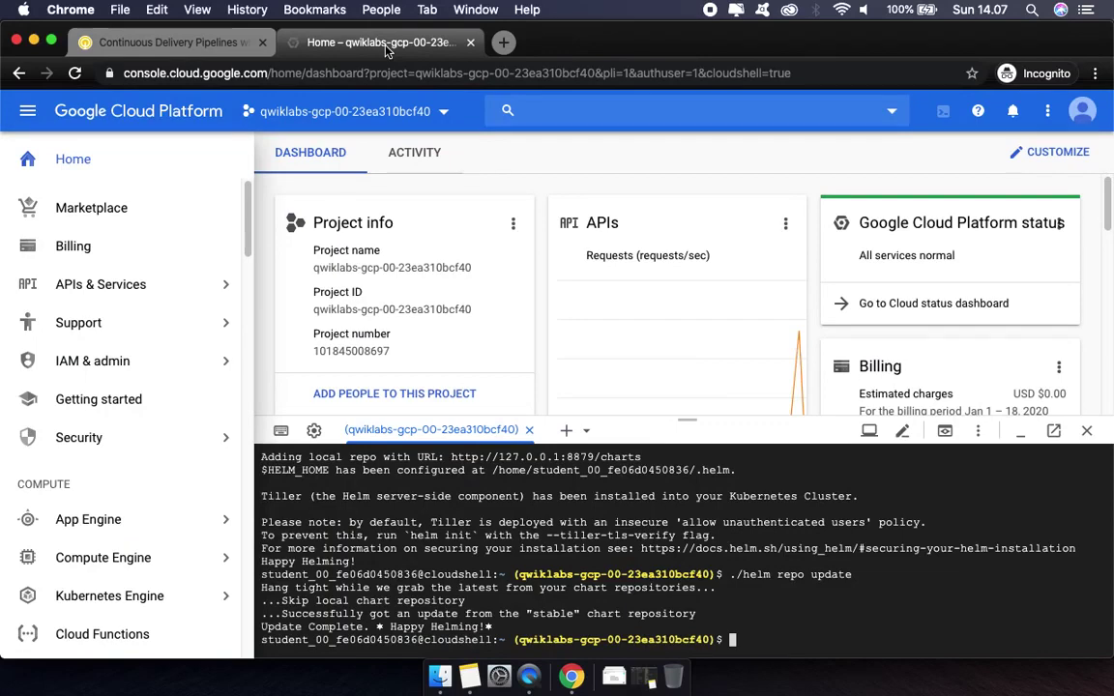
{"action": "left_click", "coordinate": [193, 43]}
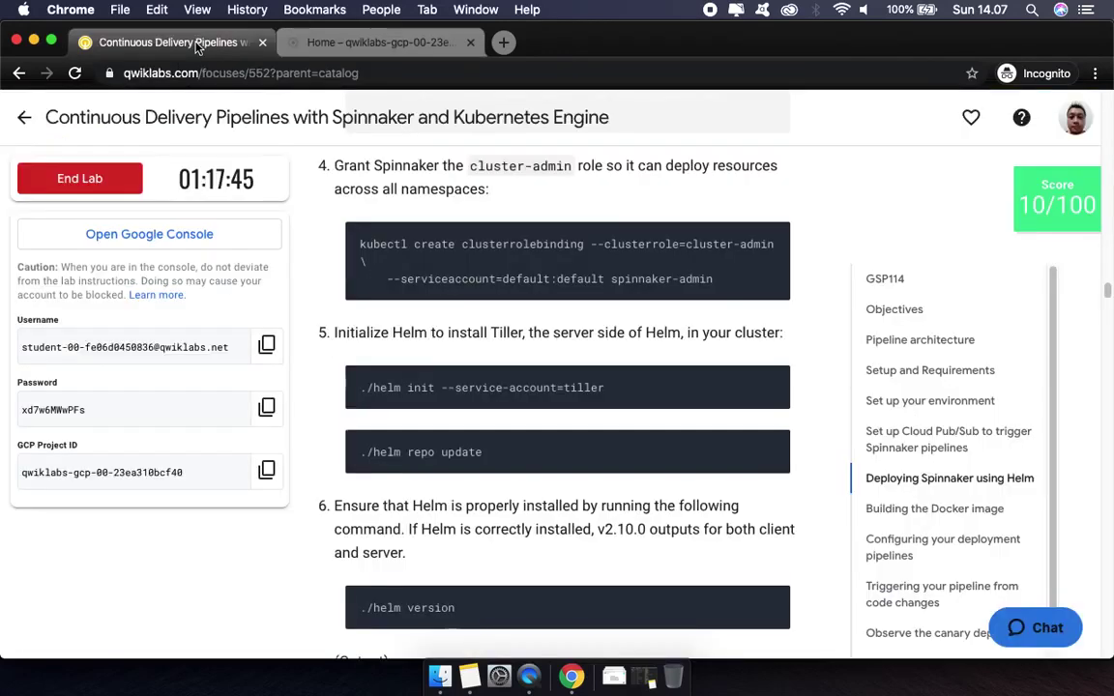
{"action": "scroll", "coordinate": [586, 421], "scroll_direction": "down", "scroll_amount": 5}
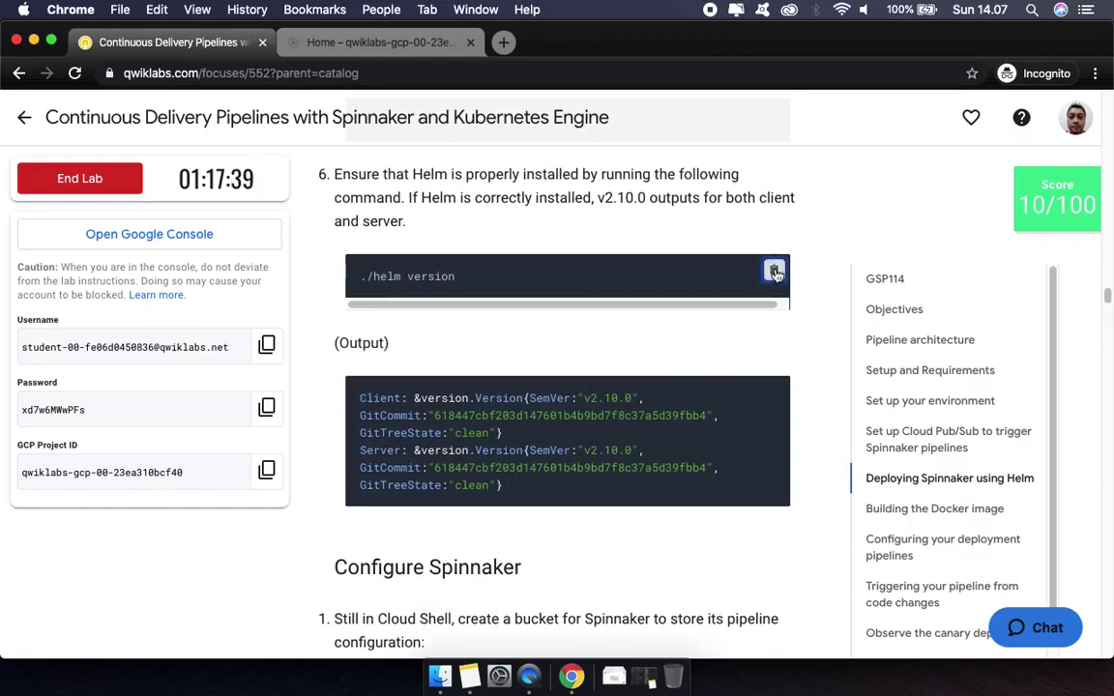
{"action": "left_click", "coordinate": [774, 273]}
{"action": "left_click", "coordinate": [390, 42]}
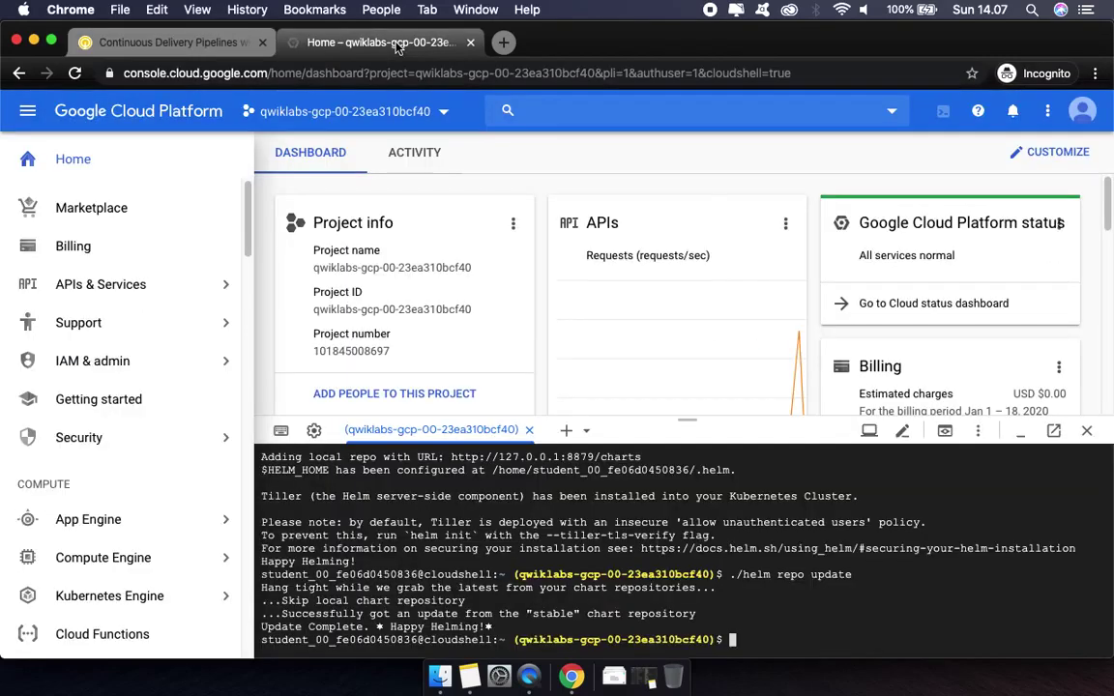
{"action": "key", "text": "super+v"}
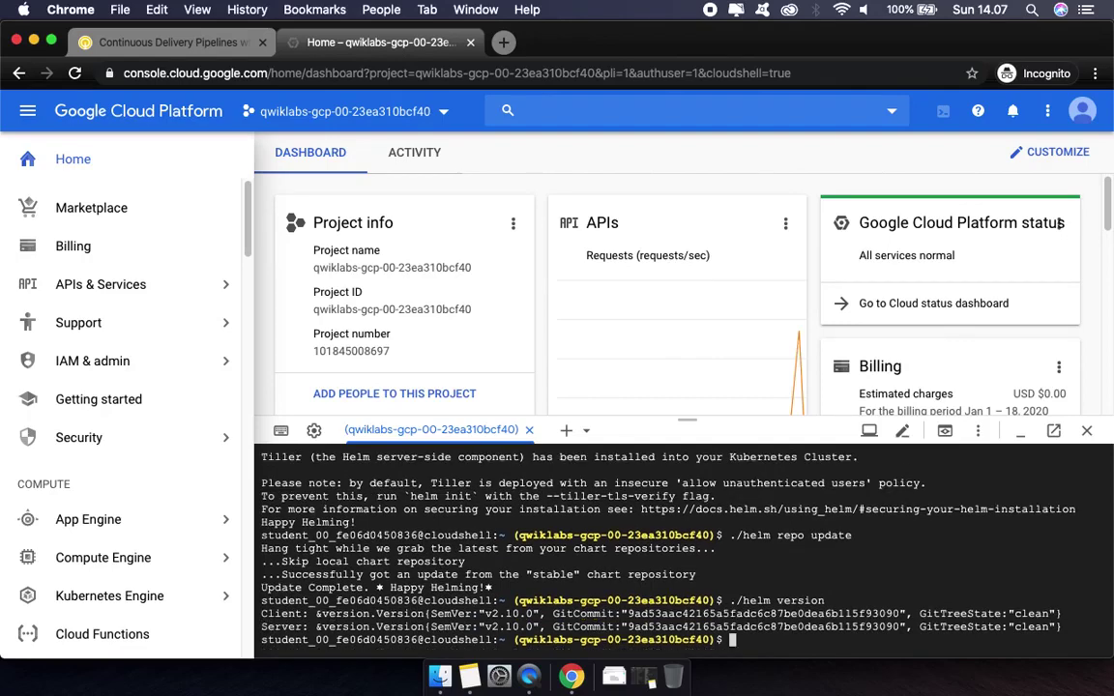
Set the PROJECT variable to the active project by running the lab's export command with gcloud info --format='value(config.project)' in Cloud Shell
{"action": "left_click", "coordinate": [140, 48]}
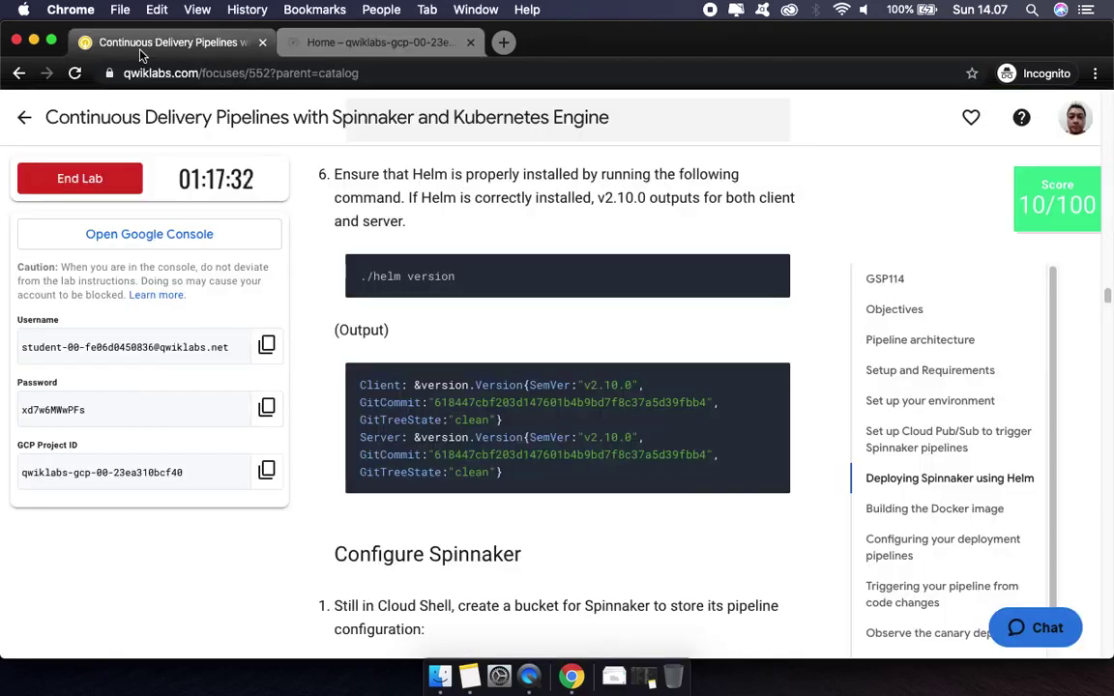
{"action": "scroll", "coordinate": [465, 457], "scroll_direction": "down", "scroll_amount": 10}
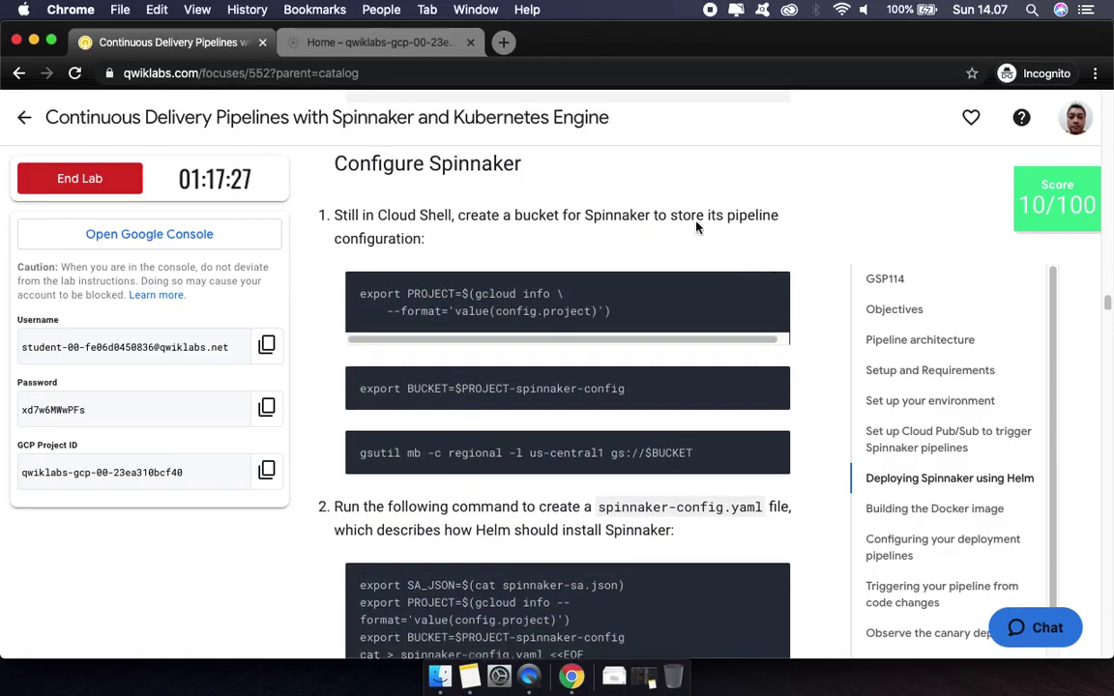
{"action": "left_click", "coordinate": [382, 43]}
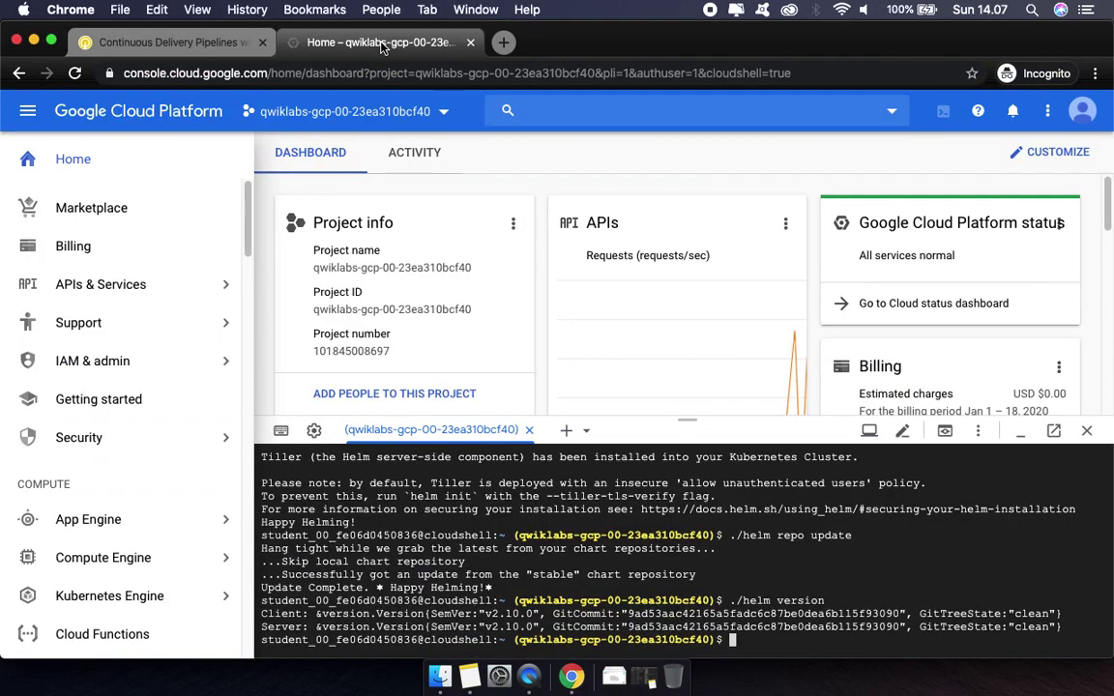
{"action": "key", "text": "super+v"}
{"action": "key", "text": "Return"}
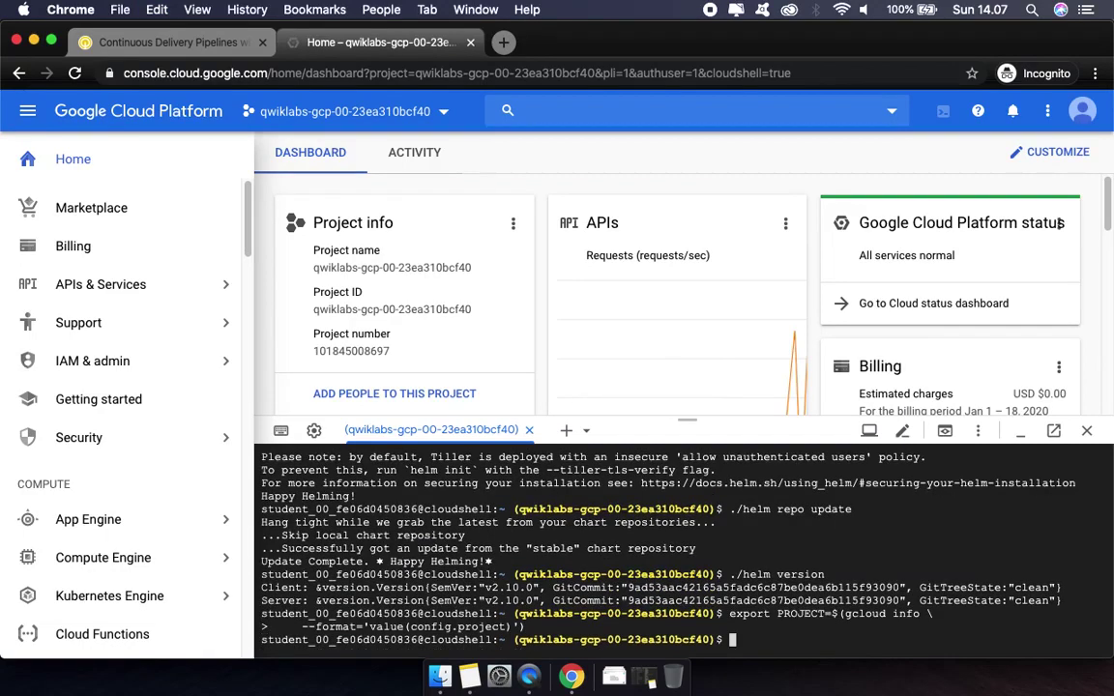
Define the bucket name variable in Cloud Shell by running export BUCKET=$PROJECT-spinnaker-config from the lab
{"action": "left_click", "coordinate": [210, 43]}
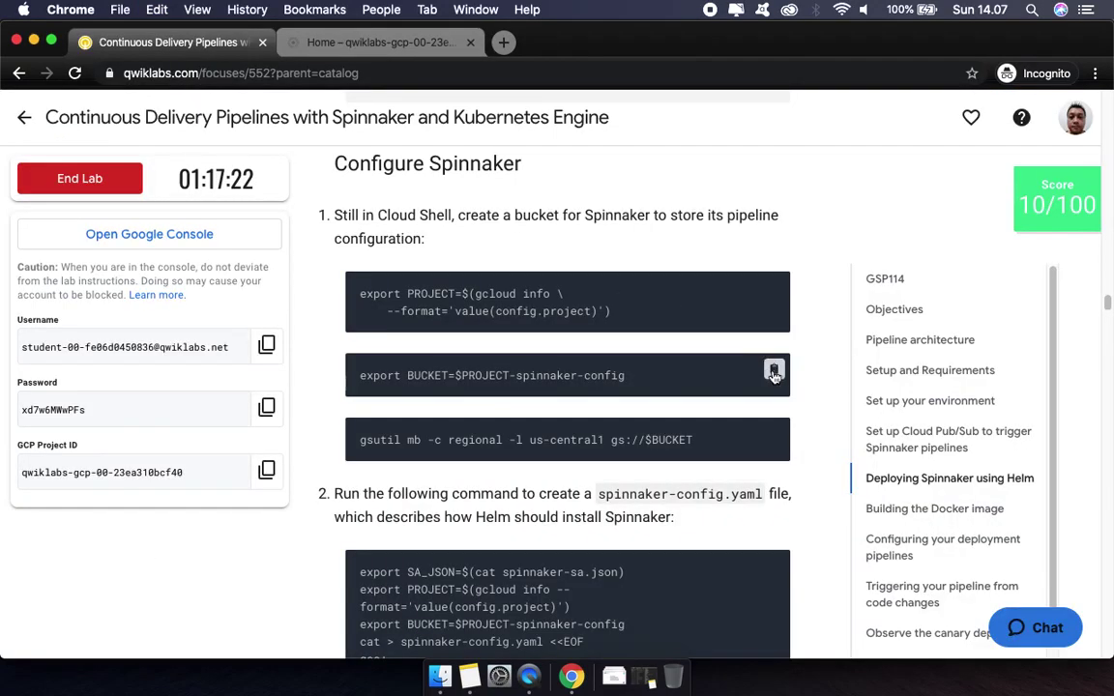
{"action": "left_click", "coordinate": [379, 44]}
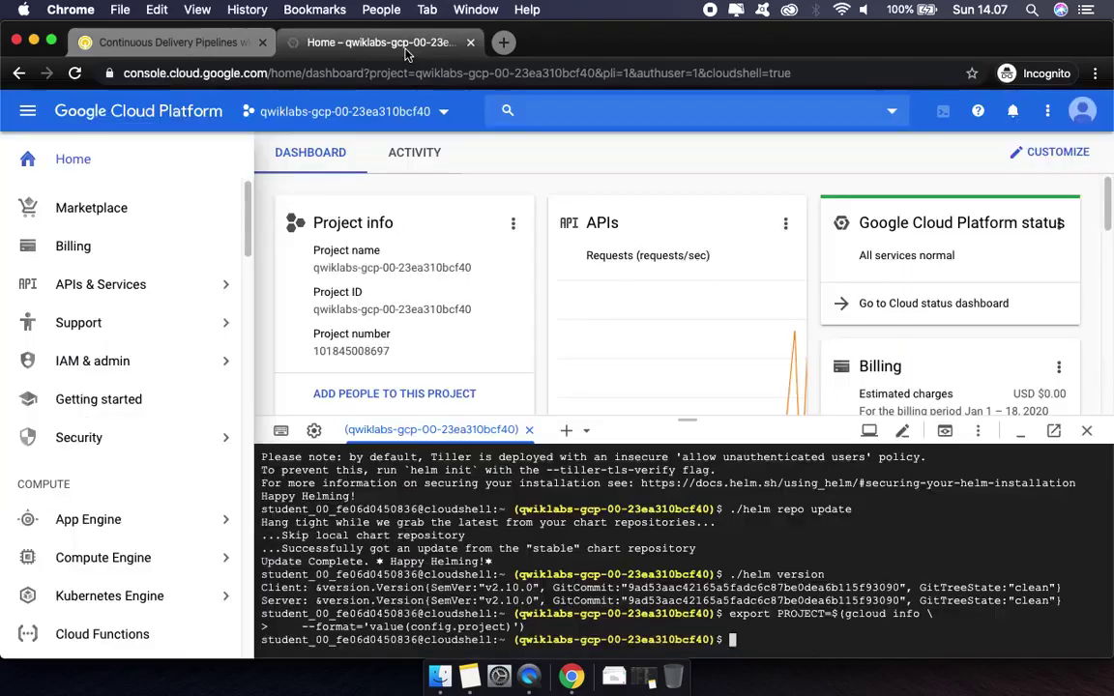
{"action": "key", "text": "super+v"}
{"action": "key", "text": "Return"}
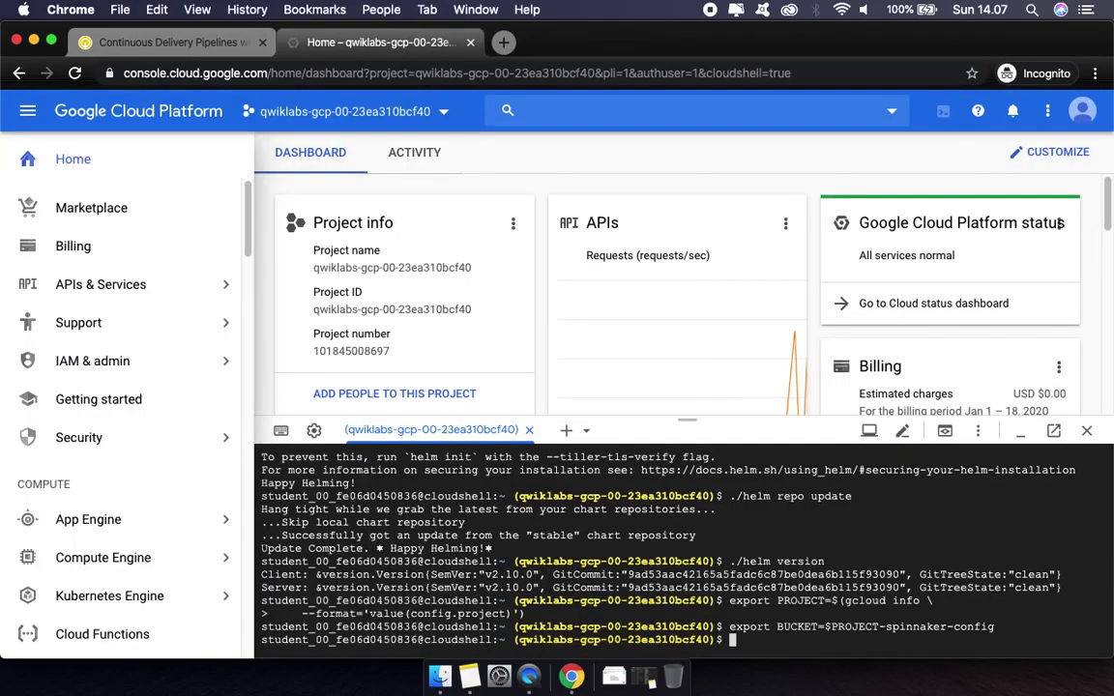
Create the regional us-central1 storage bucket for Spinnaker by running gsutil mb -c regional -l us-central1 gs://$BUCKET
{"action": "left_click", "coordinate": [198, 44]}
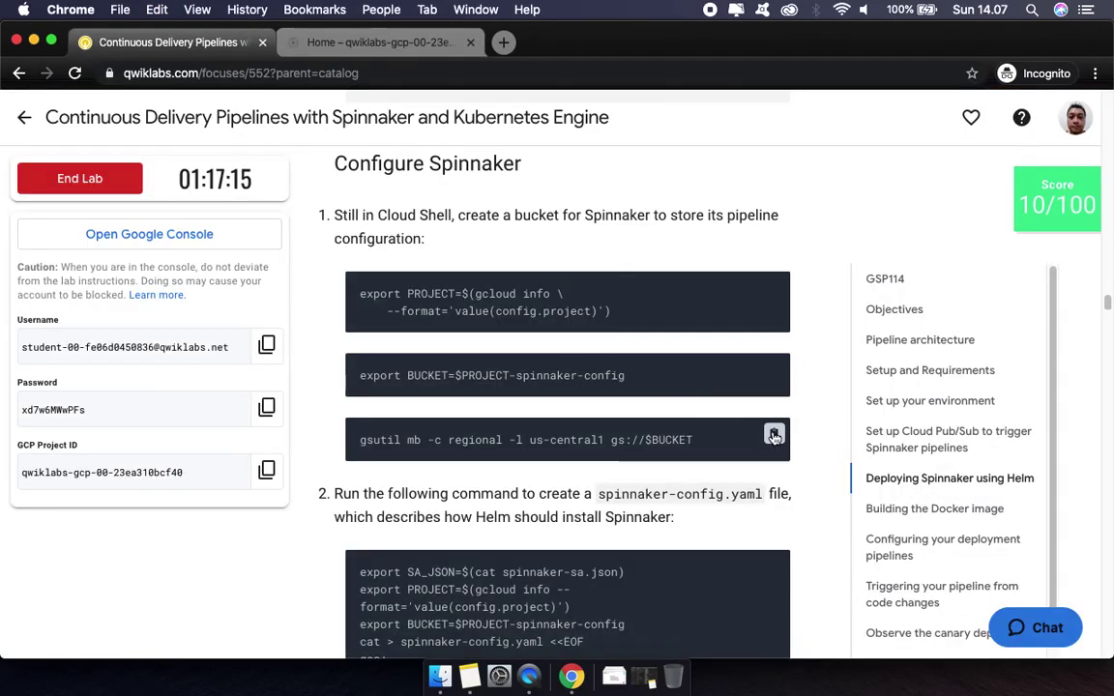
{"action": "left_click", "coordinate": [353, 39]}
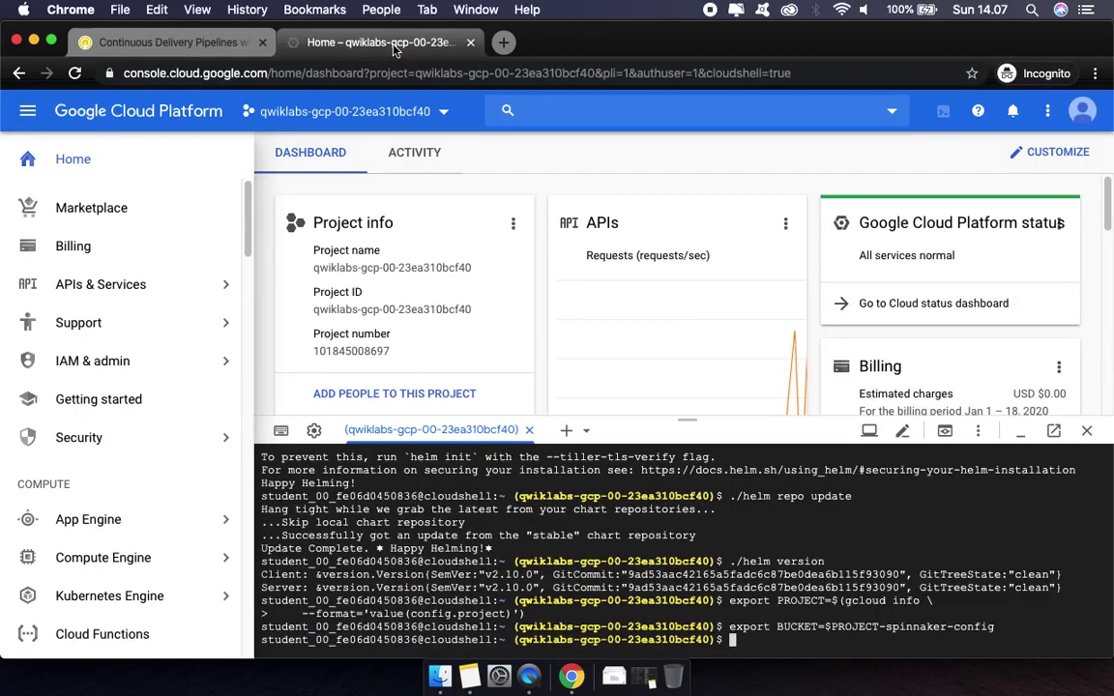
{"action": "key", "text": "super+v"}
{"action": "key", "text": "Return"}
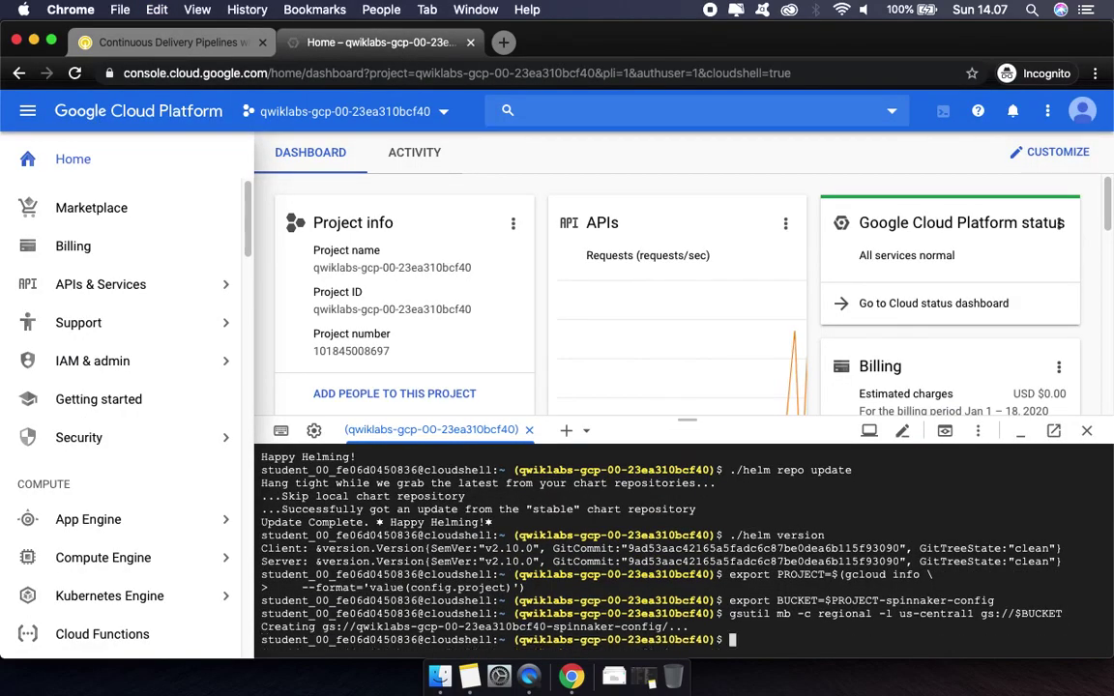
Create the spinnaker-config.yaml file by running the lab's full configuration script in Cloud Shell, through its closing EOF line
{"action": "left_click", "coordinate": [168, 43]}
{"action": "scroll", "coordinate": [441, 319], "scroll_direction": "down", "scroll_amount": 5}
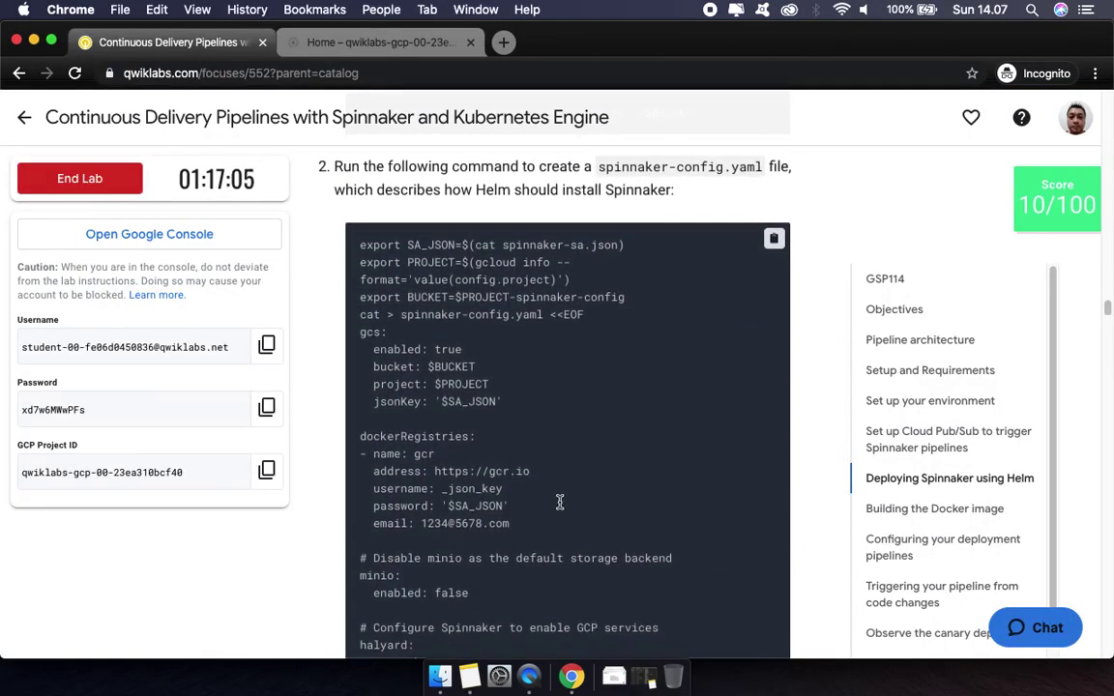
{"action": "left_click", "coordinate": [776, 240]}
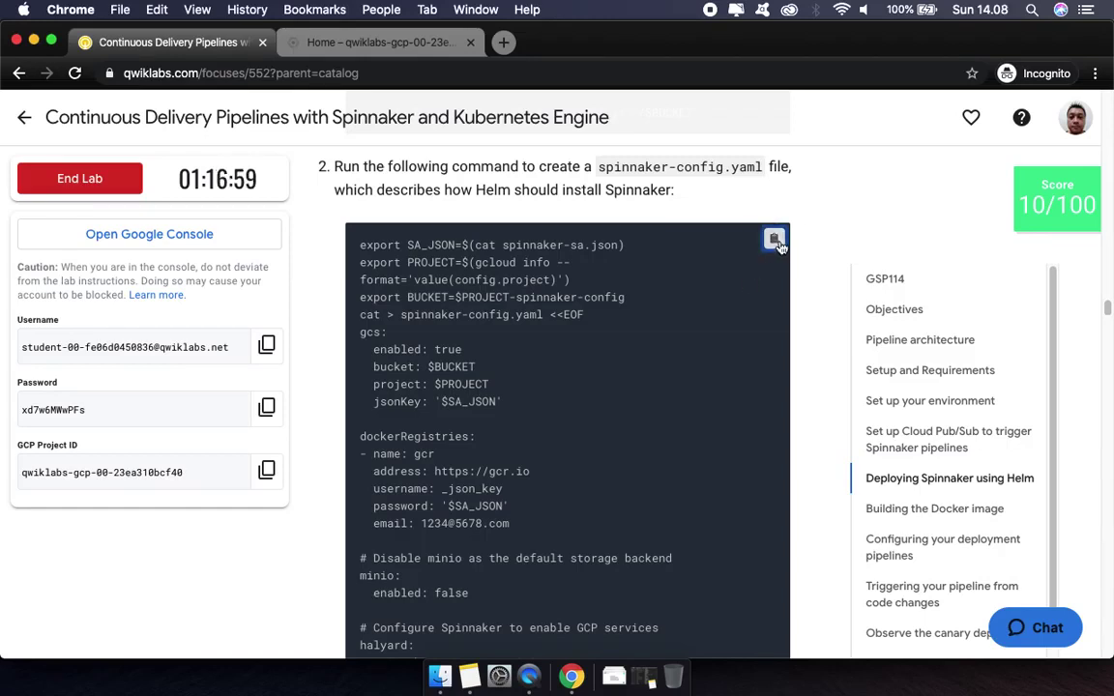
{"action": "scroll", "coordinate": [682, 501], "scroll_direction": "down", "scroll_amount": 10}
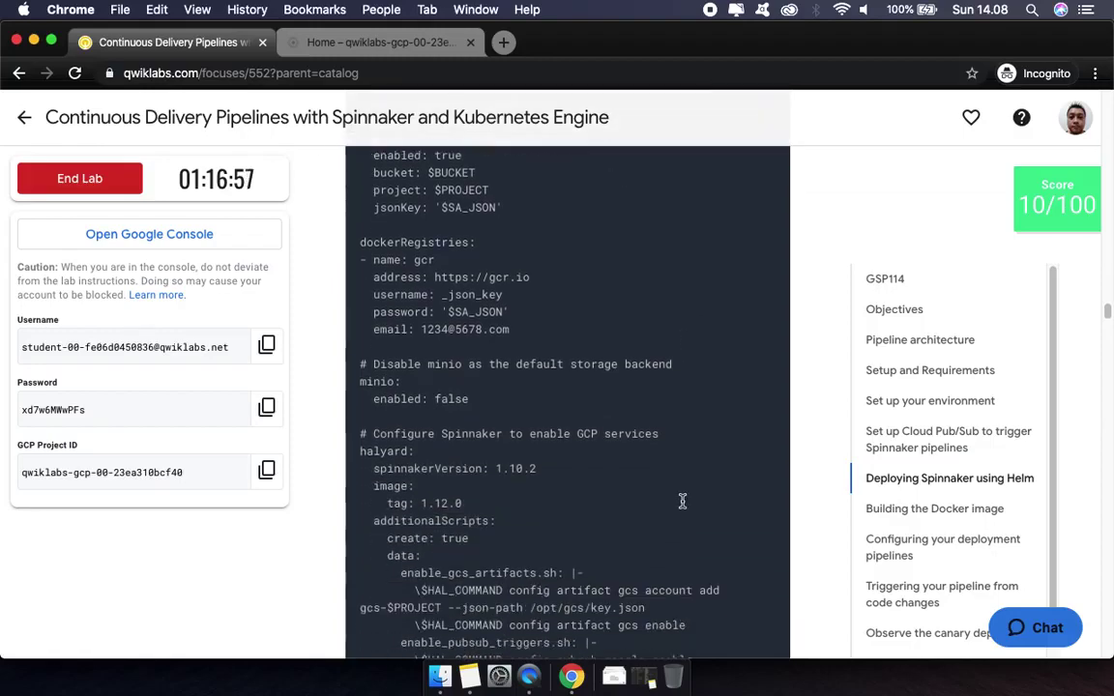
{"action": "scroll", "coordinate": [683, 503], "scroll_direction": "down", "scroll_amount": 5}
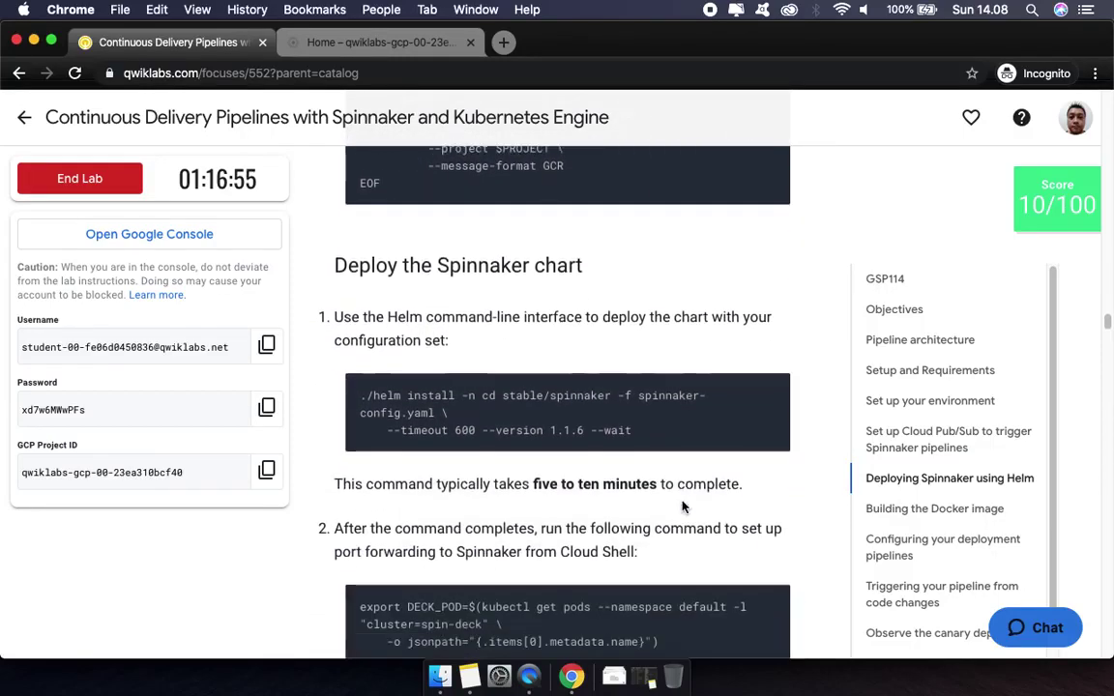
{"action": "left_click", "coordinate": [404, 45]}
{"action": "key", "text": "super+v"}
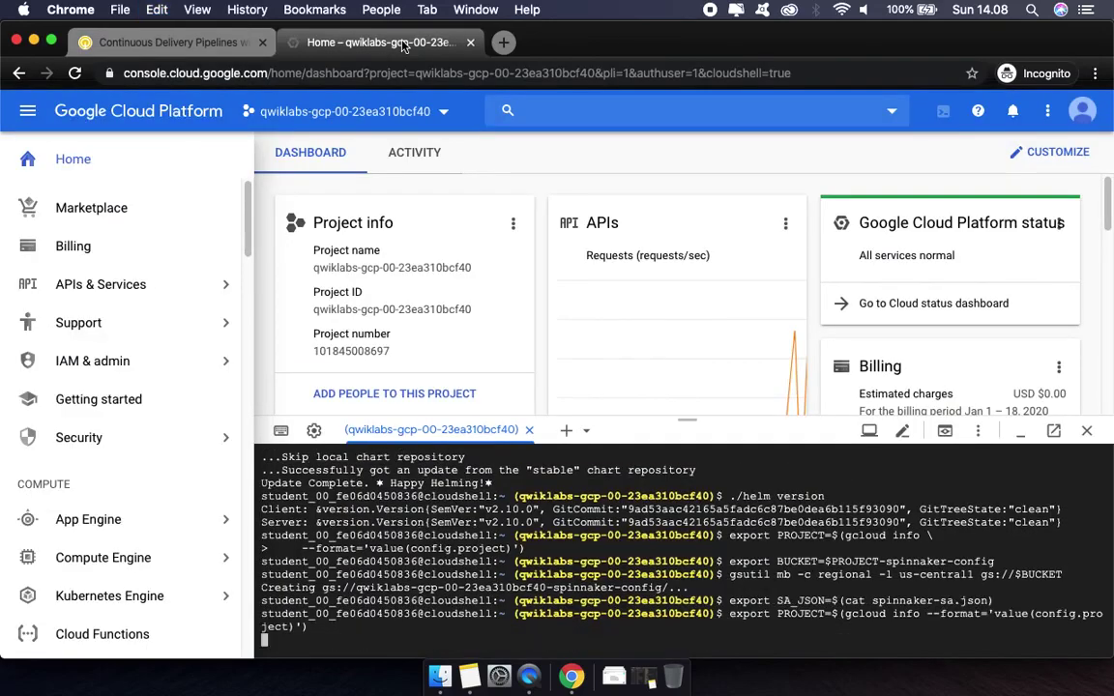
{"action": "key", "text": "Return"}
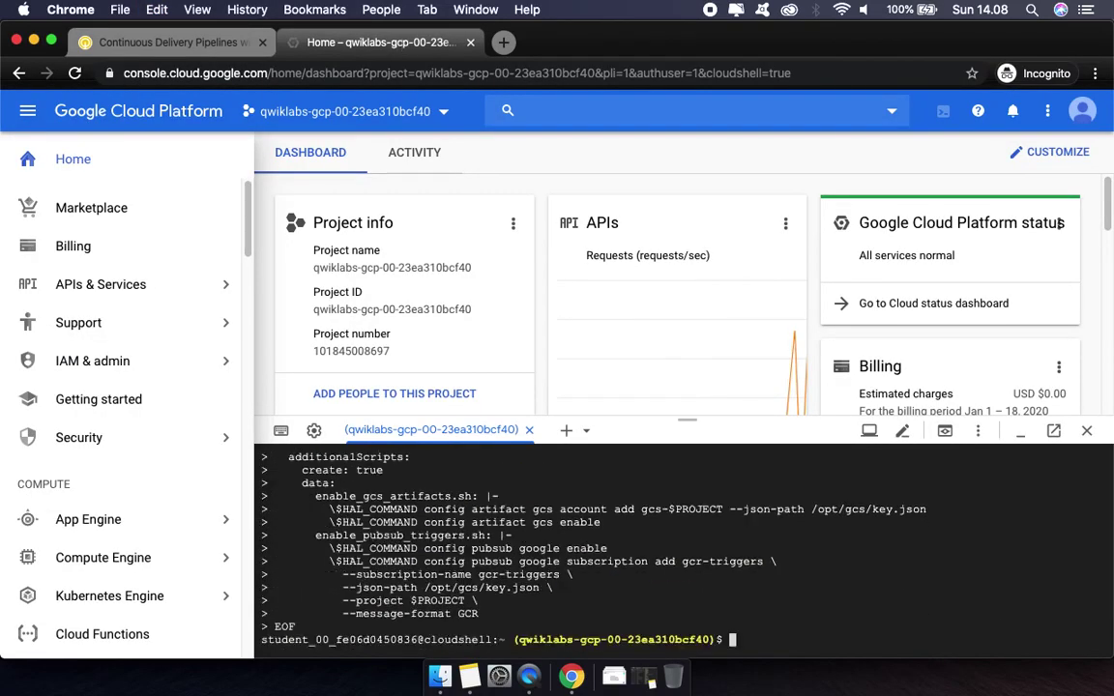
Deploy the Spinnaker chart by running the lab's ./helm install command for stable/spinnaker with spinnaker-config.yaml, timeout 600, version 1.1.6 and --wait
{"action": "left_click", "coordinate": [164, 38]}
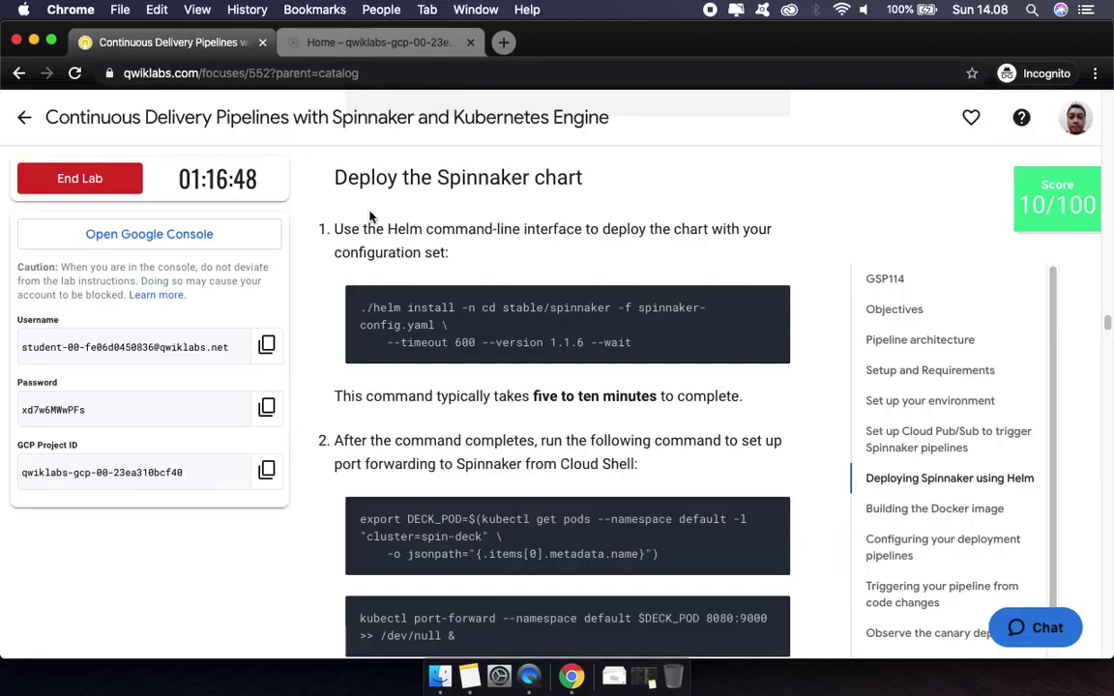
{"action": "left_click", "coordinate": [773, 306]}
{"action": "left_click", "coordinate": [423, 43]}
{"action": "key", "text": "super+v"}
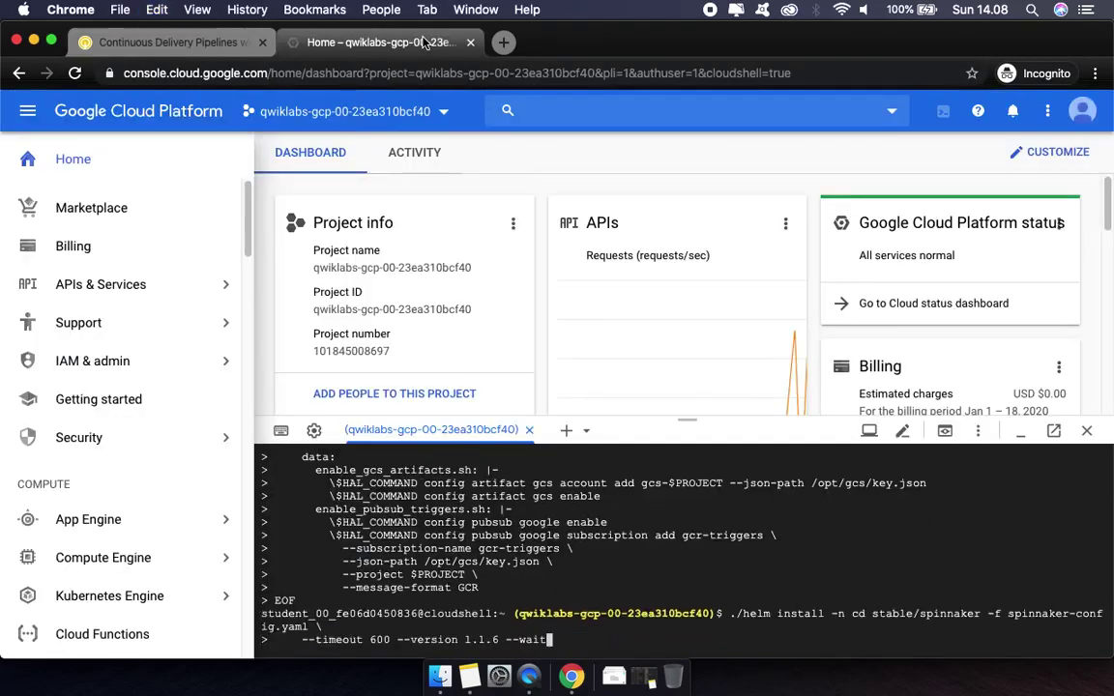
{"action": "key", "text": "Return"}
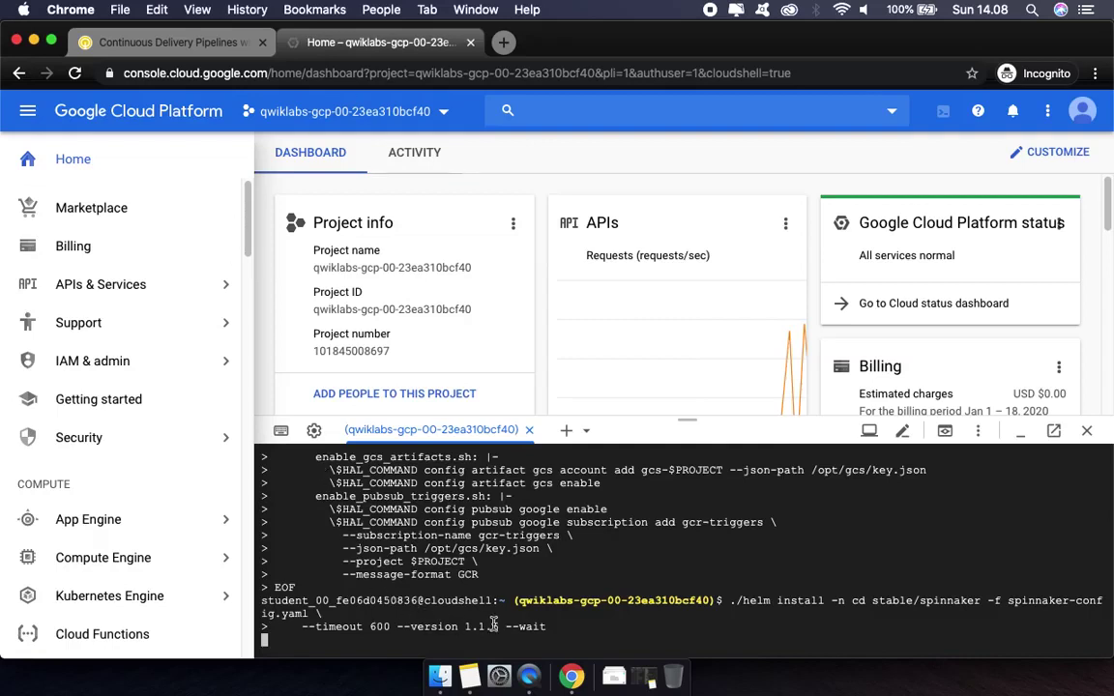
Read the lab's port-forwarding instructions during the chart deployment and reconnect the lost Cloud Shell session
{"action": "left_click", "coordinate": [212, 44]}
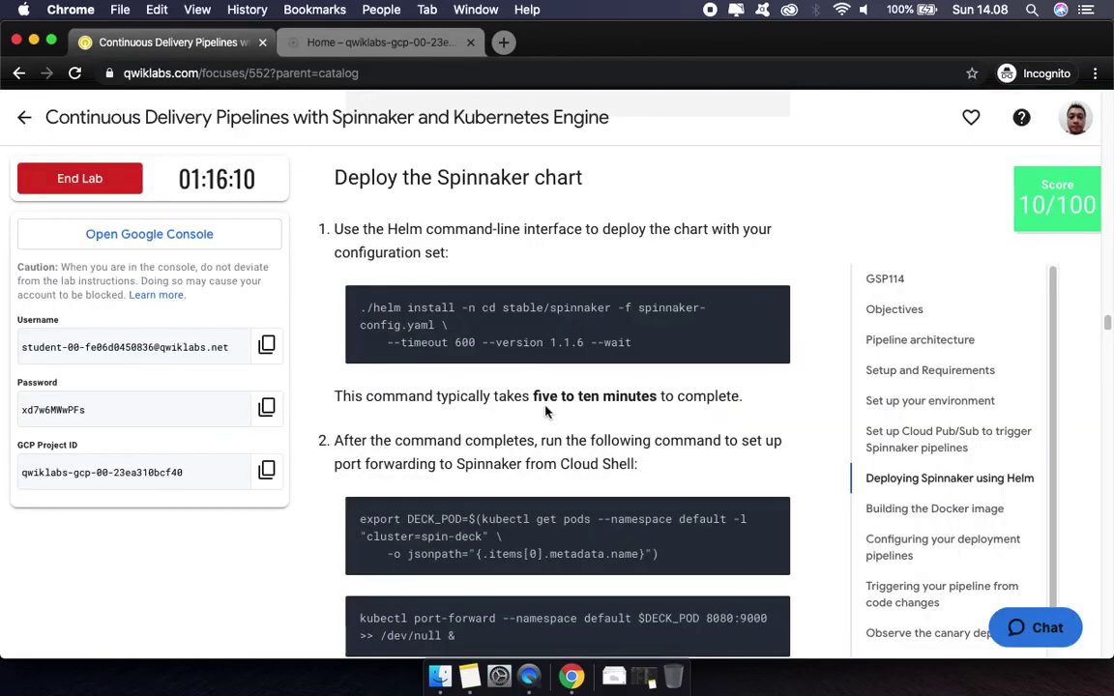
{"action": "scroll", "coordinate": [638, 399], "scroll_direction": "down", "scroll_amount": 2}
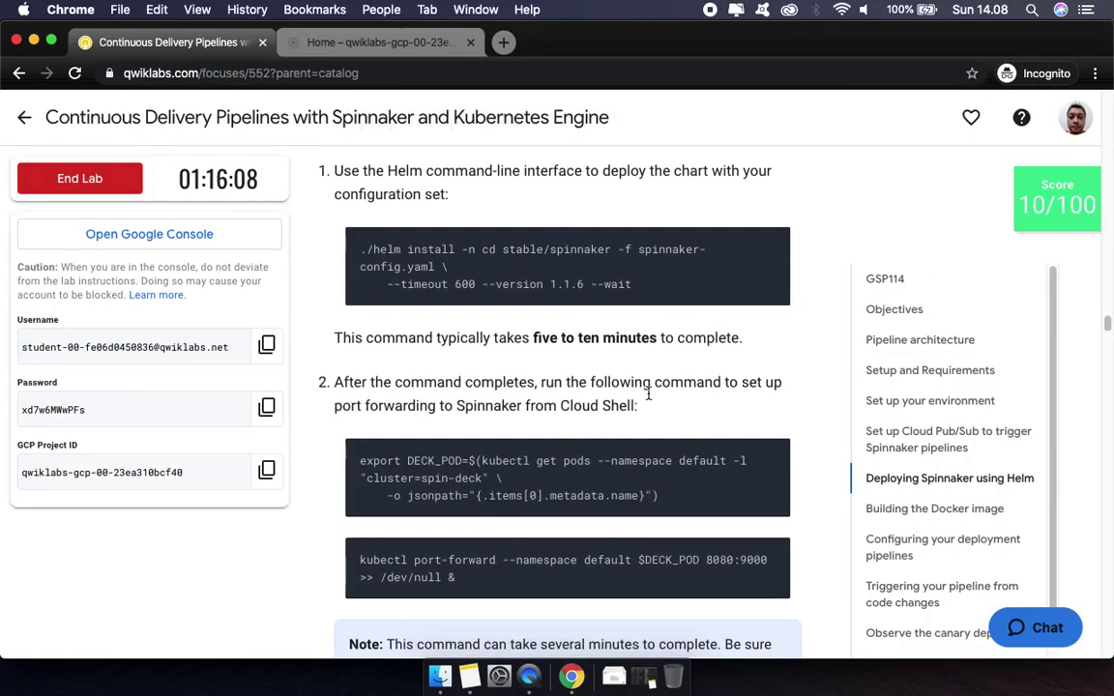
{"action": "scroll", "coordinate": [648, 398], "scroll_direction": "down", "scroll_amount": 1}
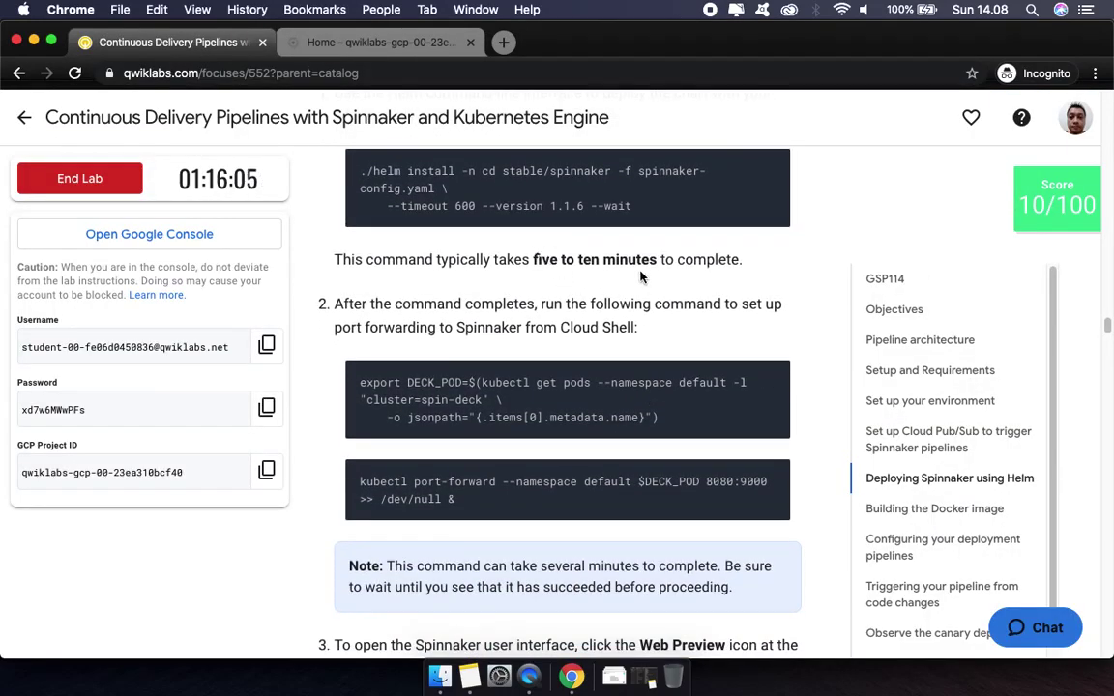
{"action": "left_click", "coordinate": [401, 45]}
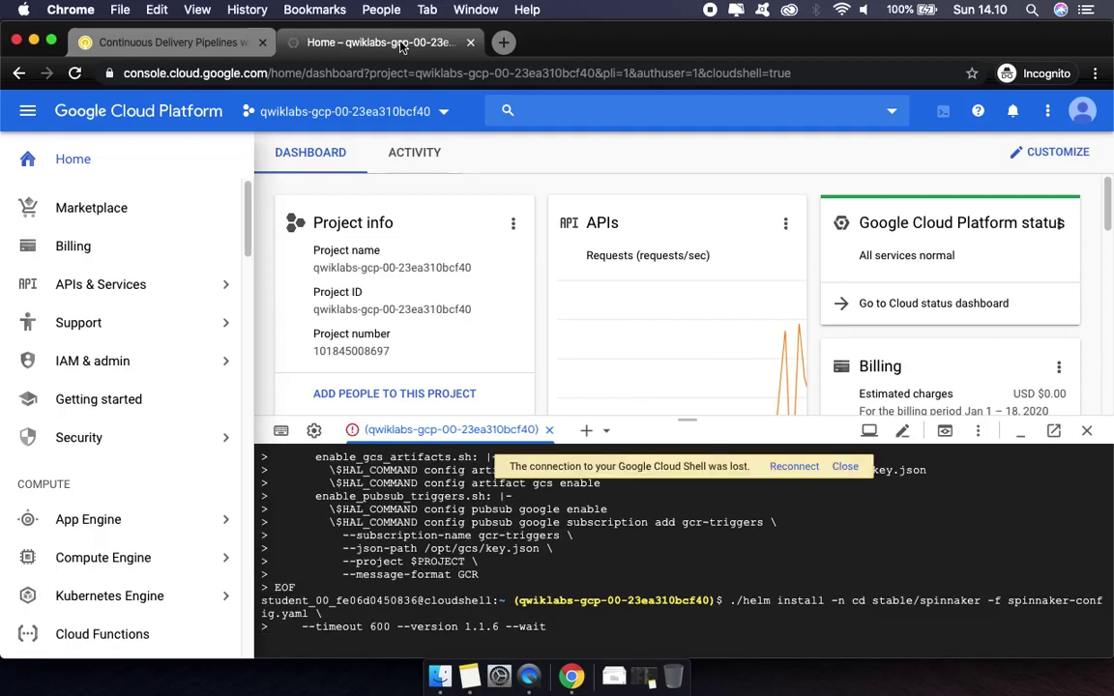
{"action": "left_click", "coordinate": [792, 468]}
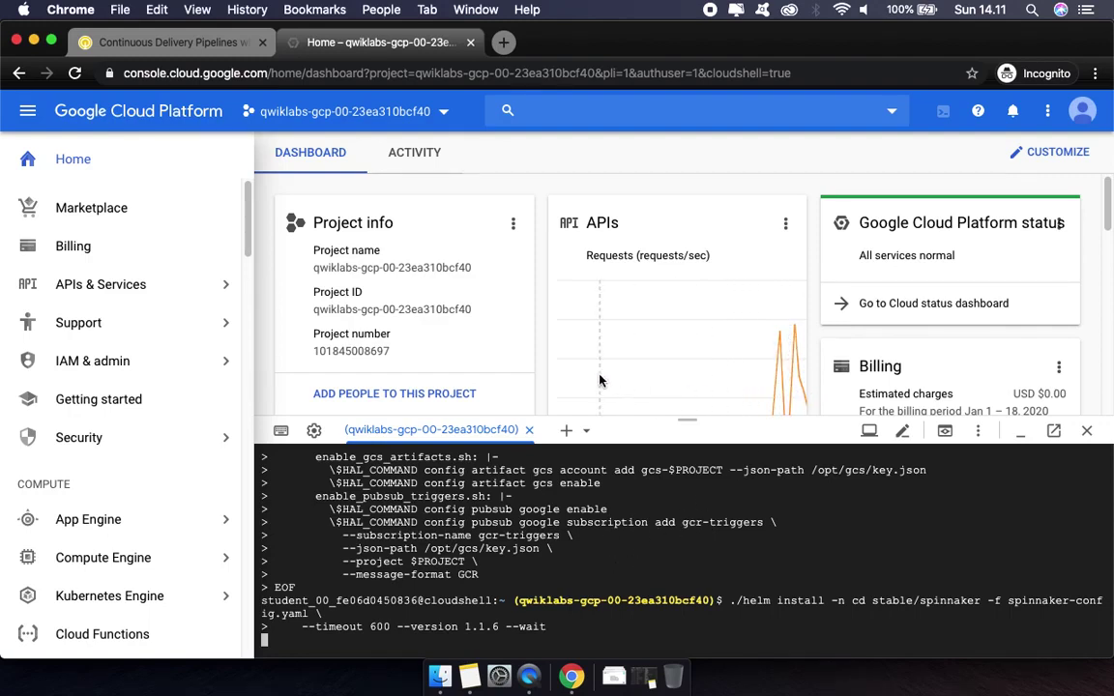
{"action": "scroll", "coordinate": [599, 380], "scroll_direction": "down", "scroll_amount": 15}
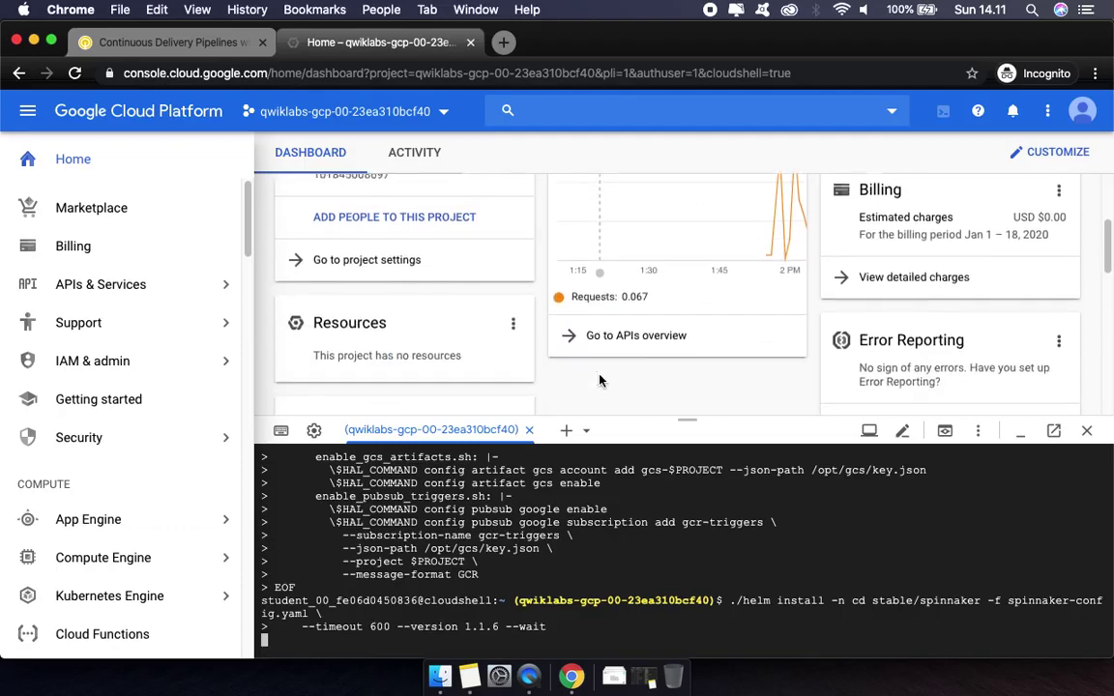
{"action": "scroll", "coordinate": [599, 380], "scroll_direction": "down", "scroll_amount": 3}
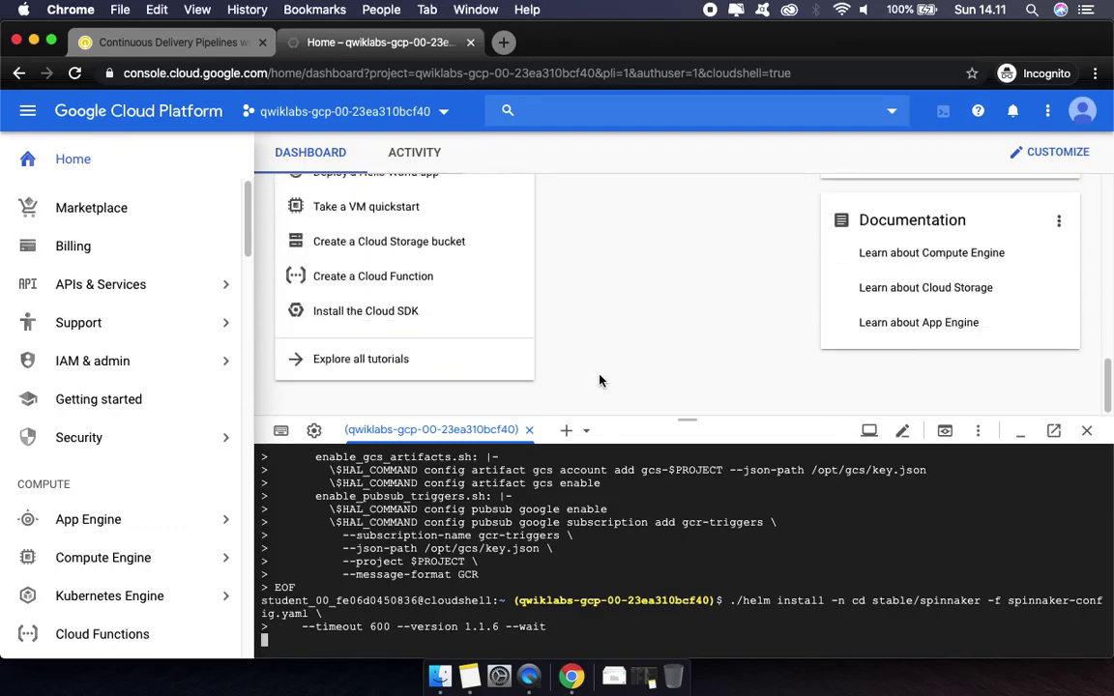
{"action": "scroll", "coordinate": [599, 381], "scroll_direction": "up", "scroll_amount": 12}
{"action": "scroll", "coordinate": [600, 380], "scroll_direction": "up", "scroll_amount": 3}
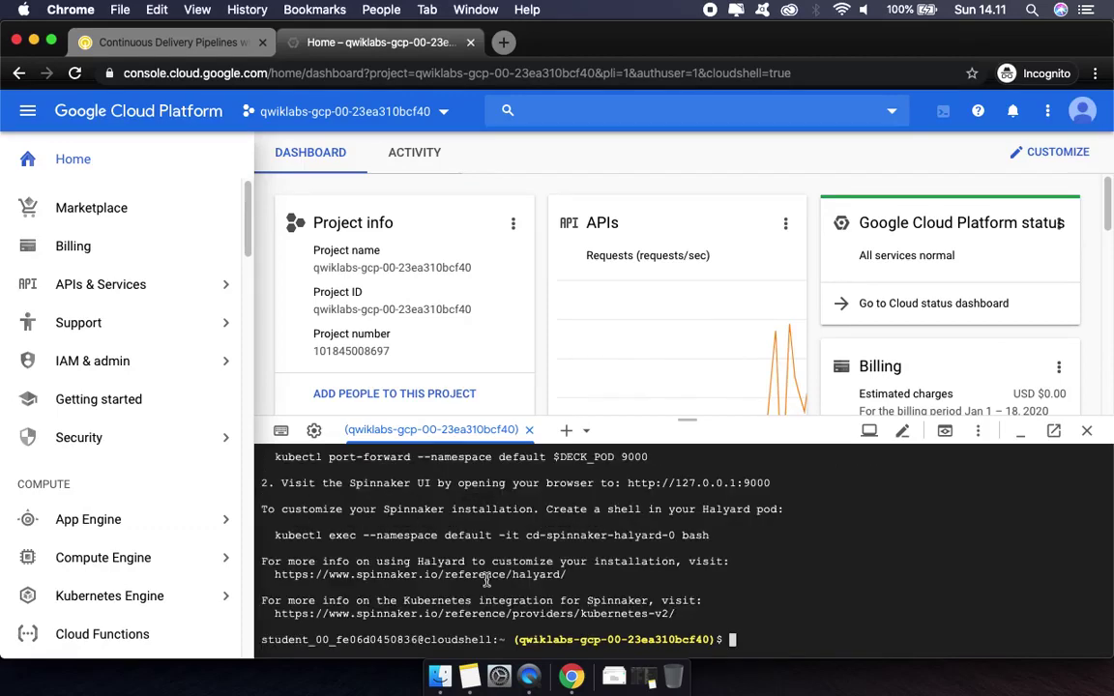
Set the DECK_POD variable by running the lab's export command, which gets the cluster=spin-deck pod name, in Cloud Shell
{"action": "left_click", "coordinate": [155, 44]}
{"action": "scroll", "coordinate": [665, 375], "scroll_direction": "down", "scroll_amount": 2}
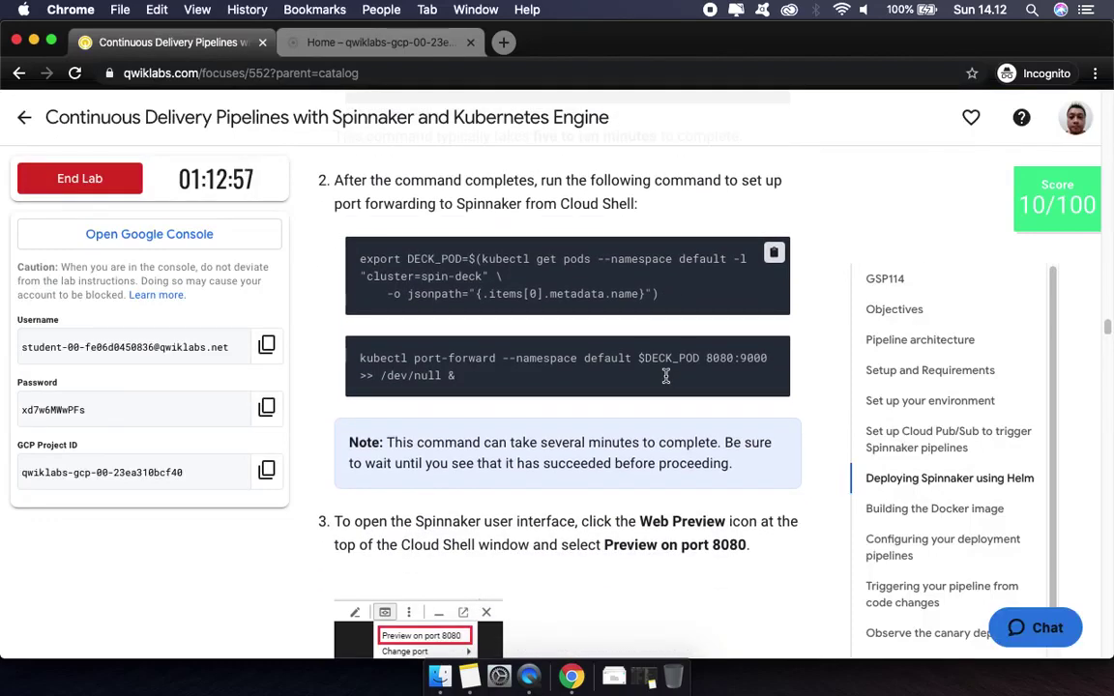
{"action": "left_click", "coordinate": [774, 256]}
{"action": "left_click", "coordinate": [382, 45]}
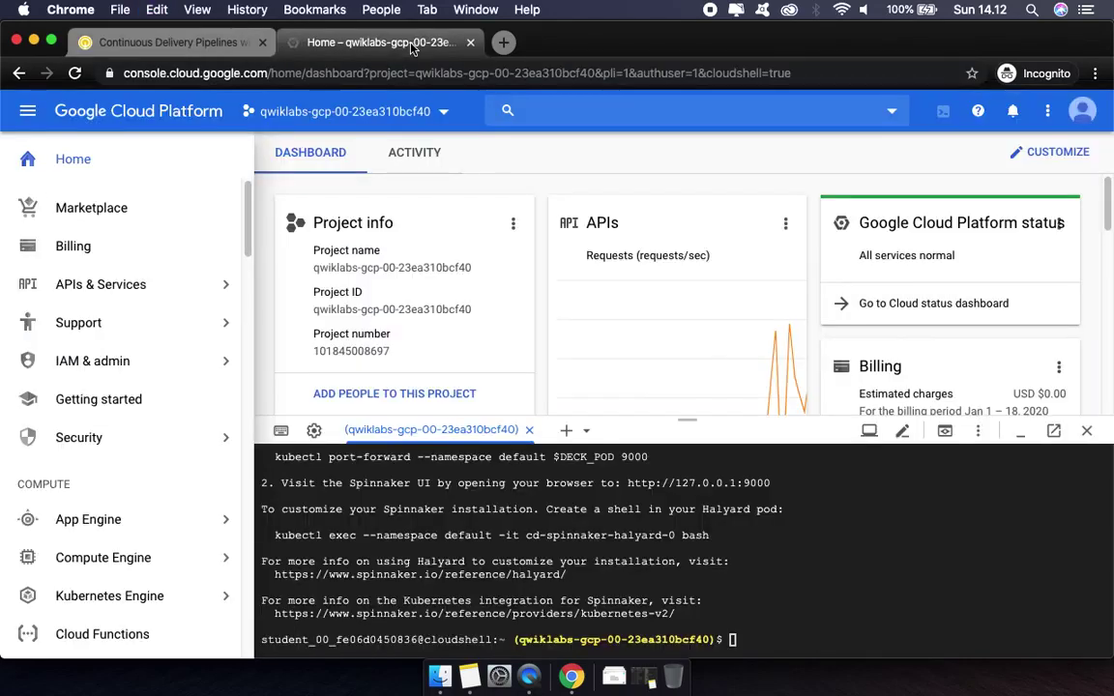
{"action": "left_click", "coordinate": [777, 576]}
{"action": "key", "text": "super+v"}
{"action": "key", "text": "Return"}
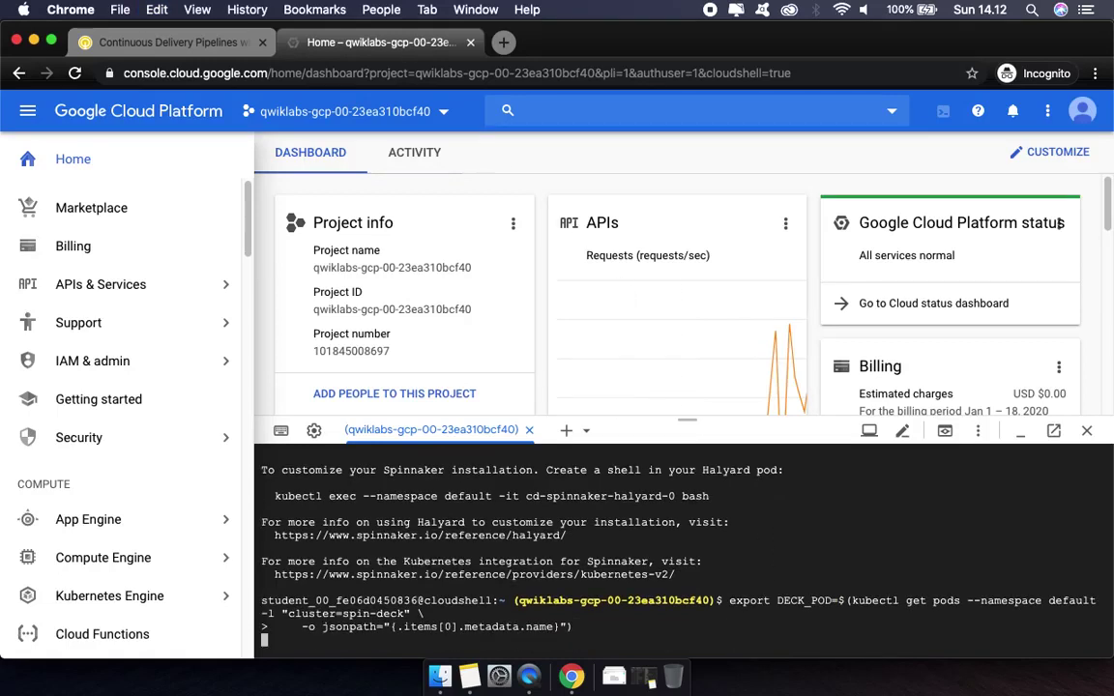
Start background port forwarding to Spinnaker by running kubectl port-forward --namespace default $DECK_POD 8080:9000 >> /dev/null &
{"action": "left_click", "coordinate": [198, 43]}
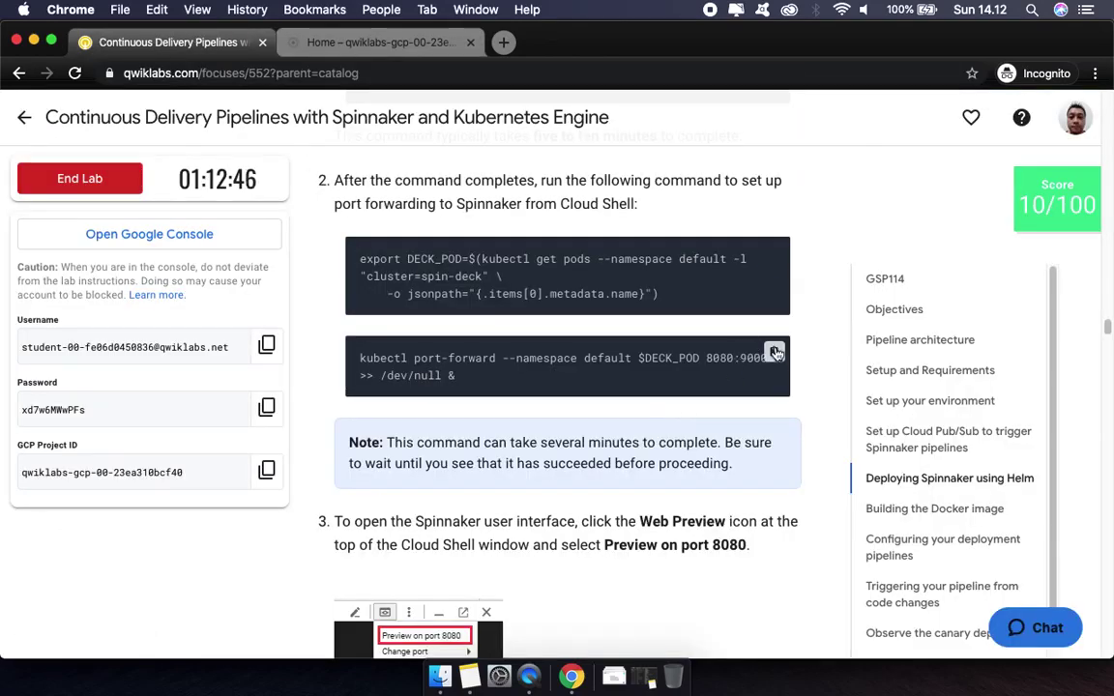
{"action": "left_click", "coordinate": [775, 354]}
{"action": "left_click", "coordinate": [386, 43]}
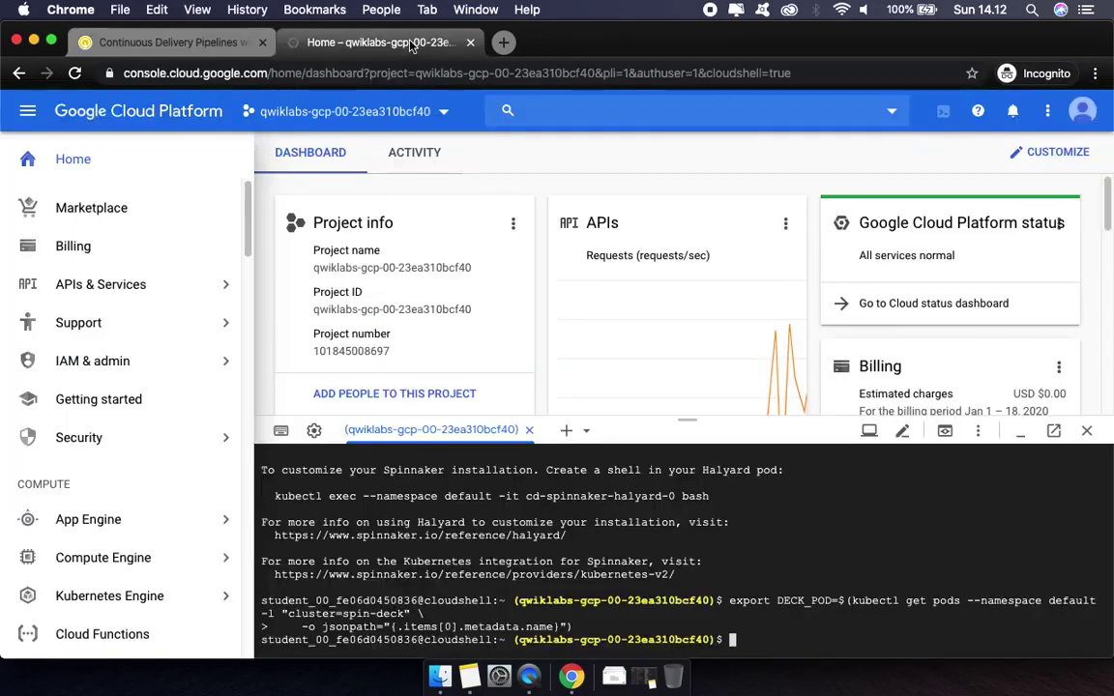
{"action": "key", "text": "super+v"}
{"action": "key", "text": "Return"}
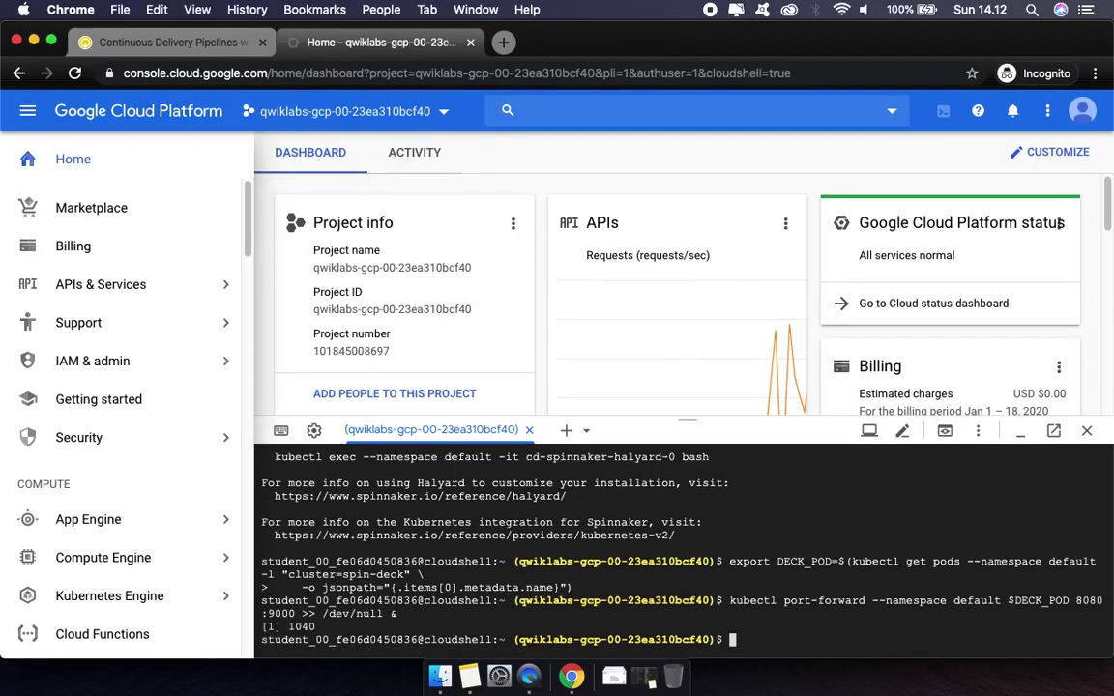
Read the lab's instruction for opening Spinnaker and open its user interface with Cloud Shell's web preview on port 8080
{"action": "left_click", "coordinate": [160, 42]}
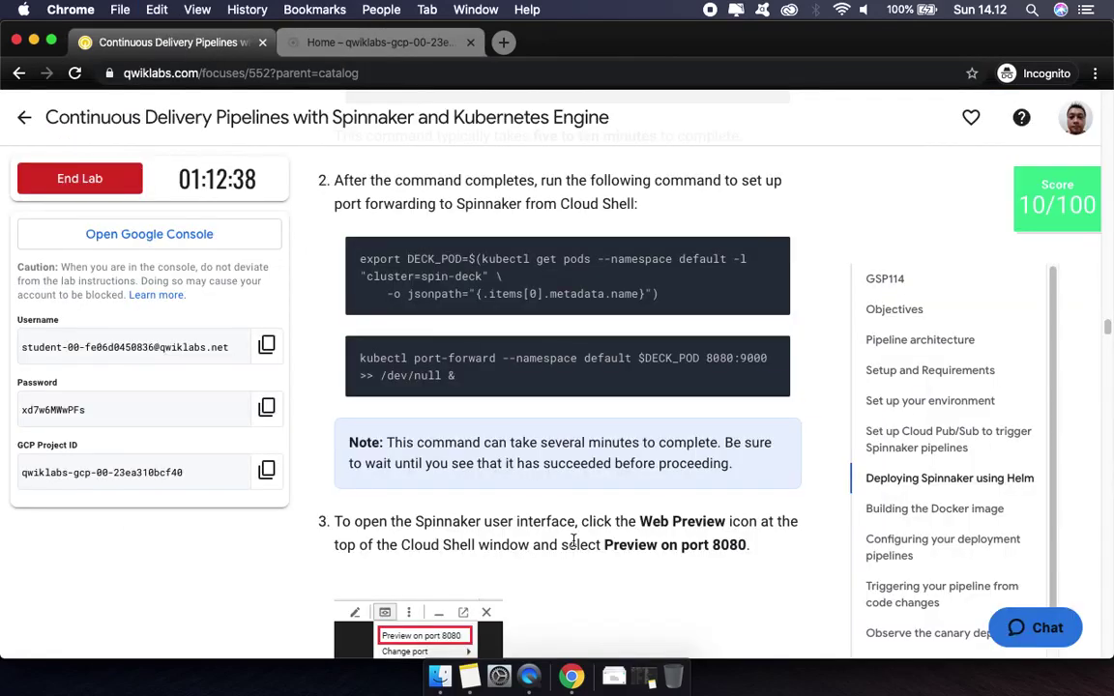
{"action": "scroll", "coordinate": [573, 541], "scroll_direction": "down", "scroll_amount": 5}
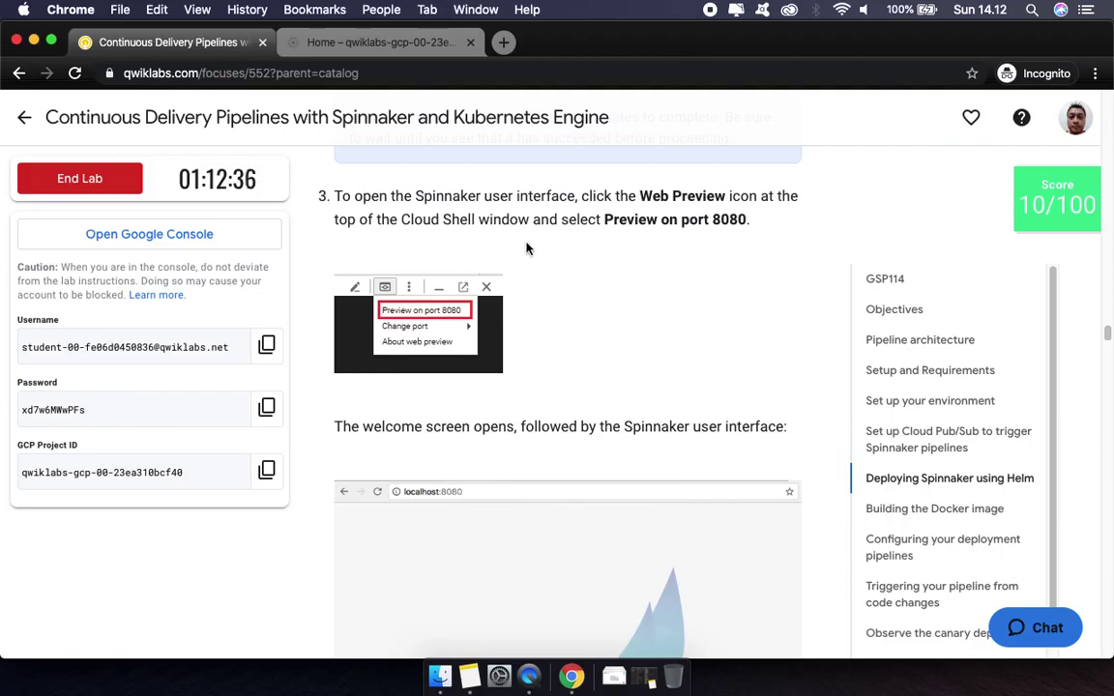
{"action": "left_click", "coordinate": [351, 43]}
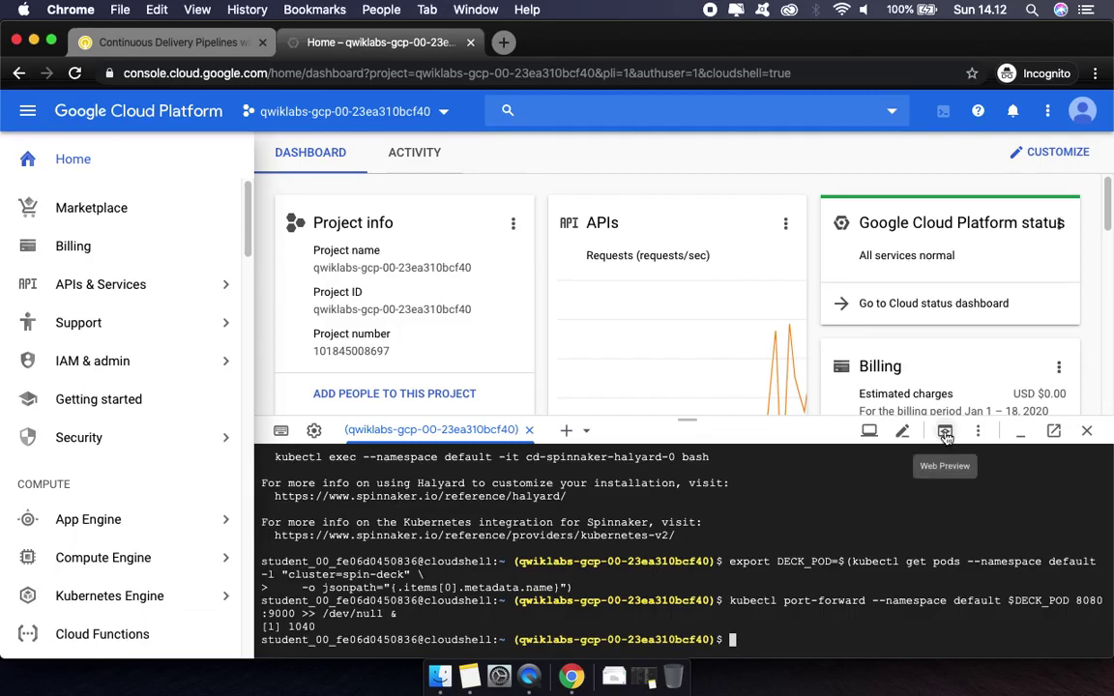
{"action": "left_click", "coordinate": [946, 435]}
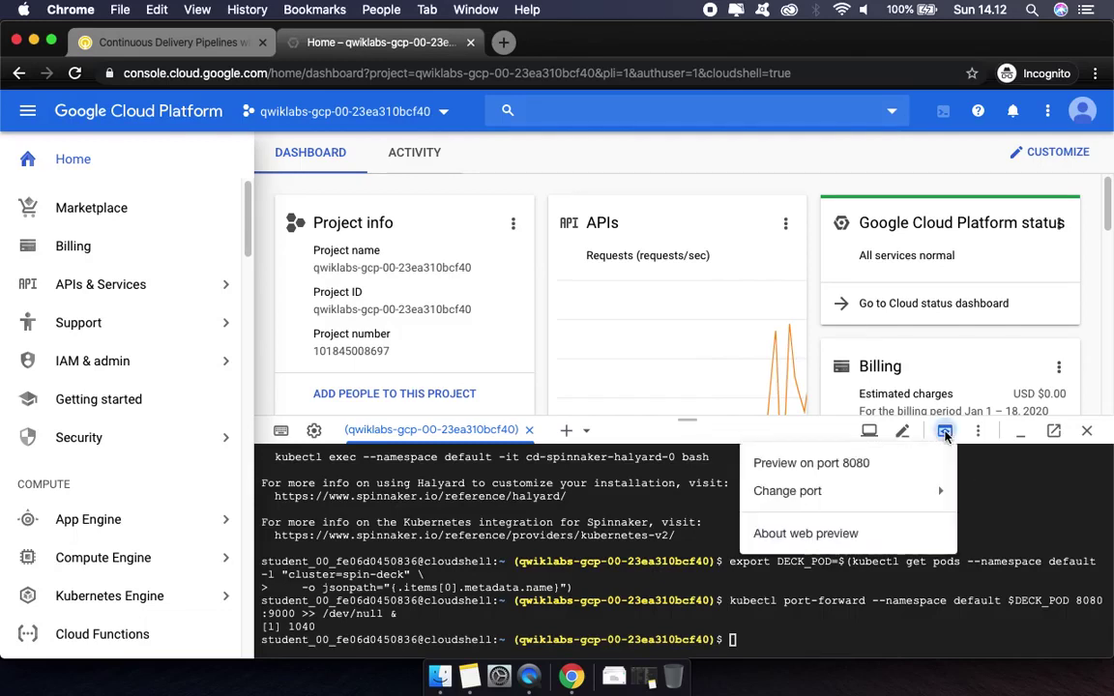
{"action": "left_click", "coordinate": [837, 465]}
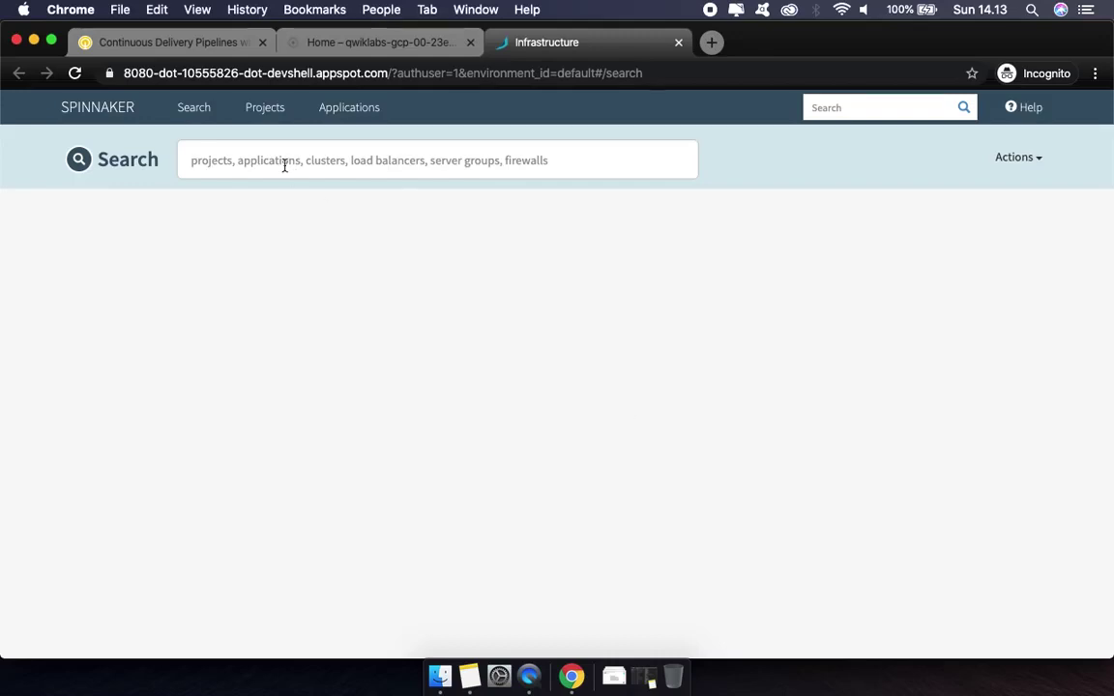
Check the lab progress for the task Deploy the Spinnaker chart using Kubernetes Helm and view the score breakdown
{"action": "left_click", "coordinate": [193, 44]}
{"action": "scroll", "coordinate": [482, 470], "scroll_direction": "down", "scroll_amount": 10}
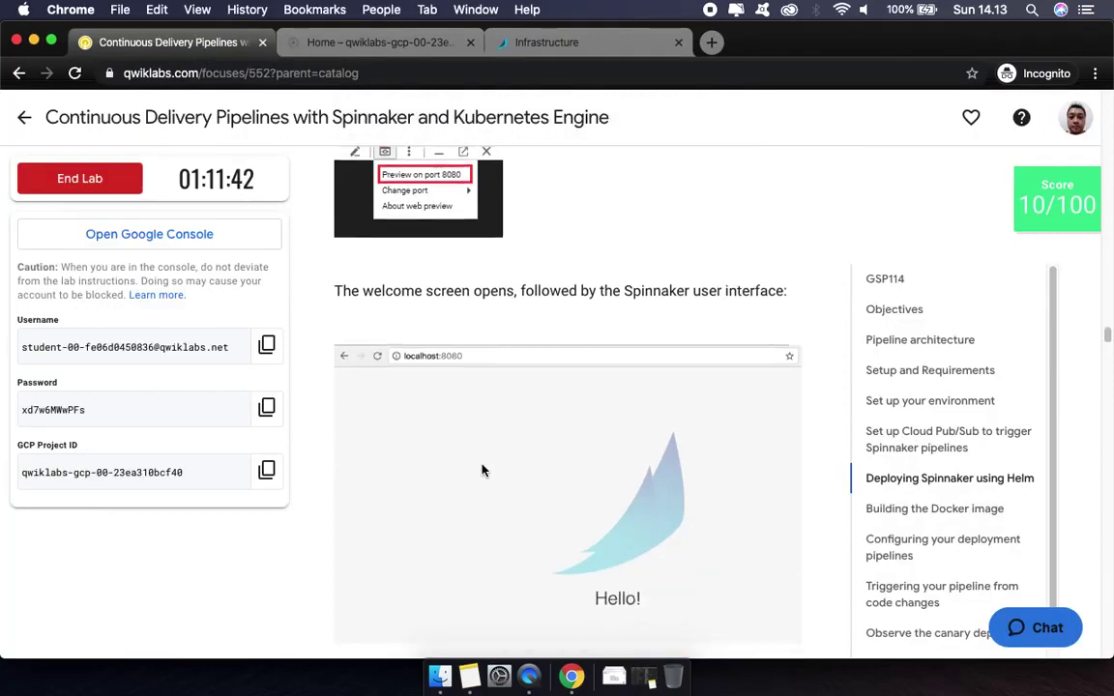
{"action": "scroll", "coordinate": [483, 470], "scroll_direction": "down", "scroll_amount": 3}
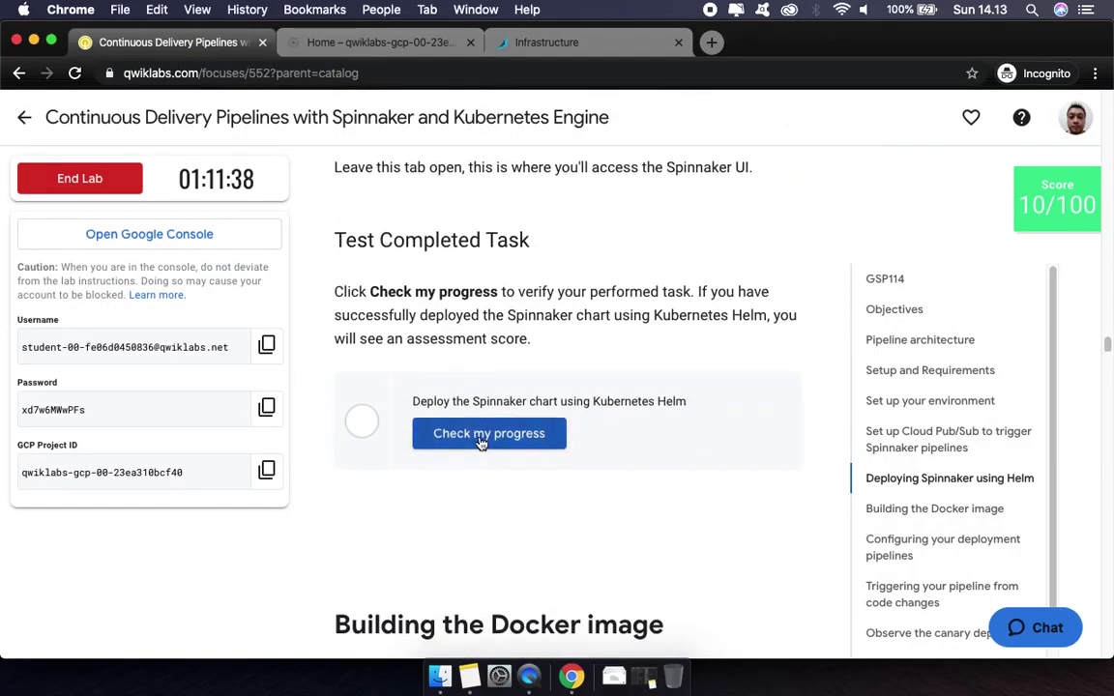
{"action": "left_click", "coordinate": [479, 437]}
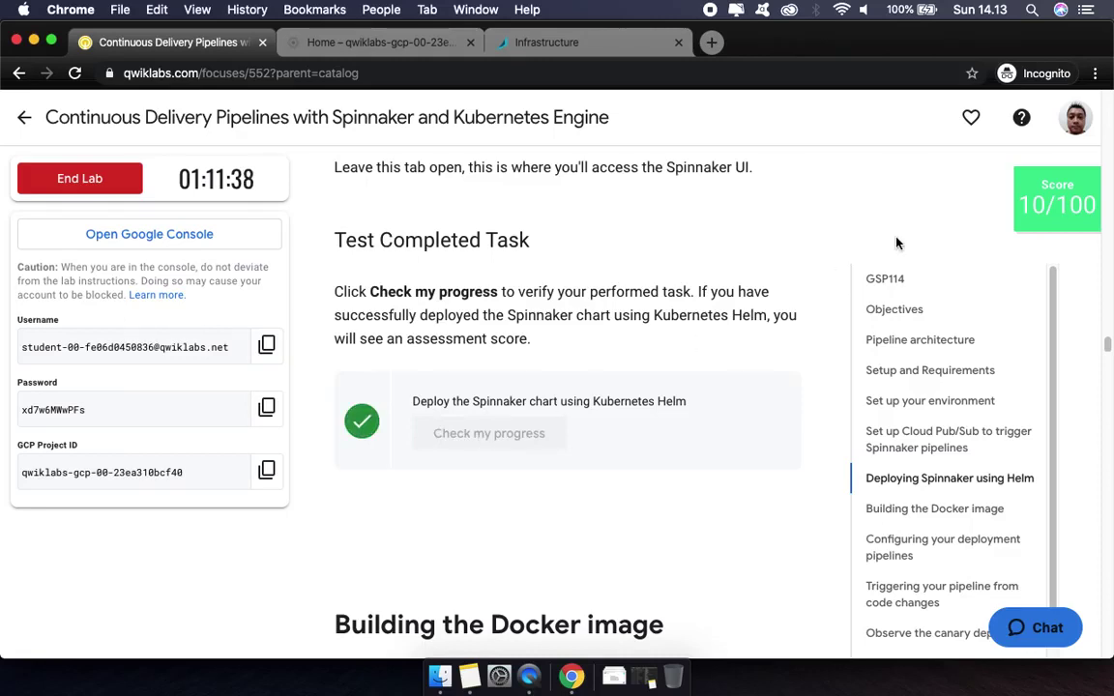
{"action": "mouse_move", "coordinate": [927, 197]}
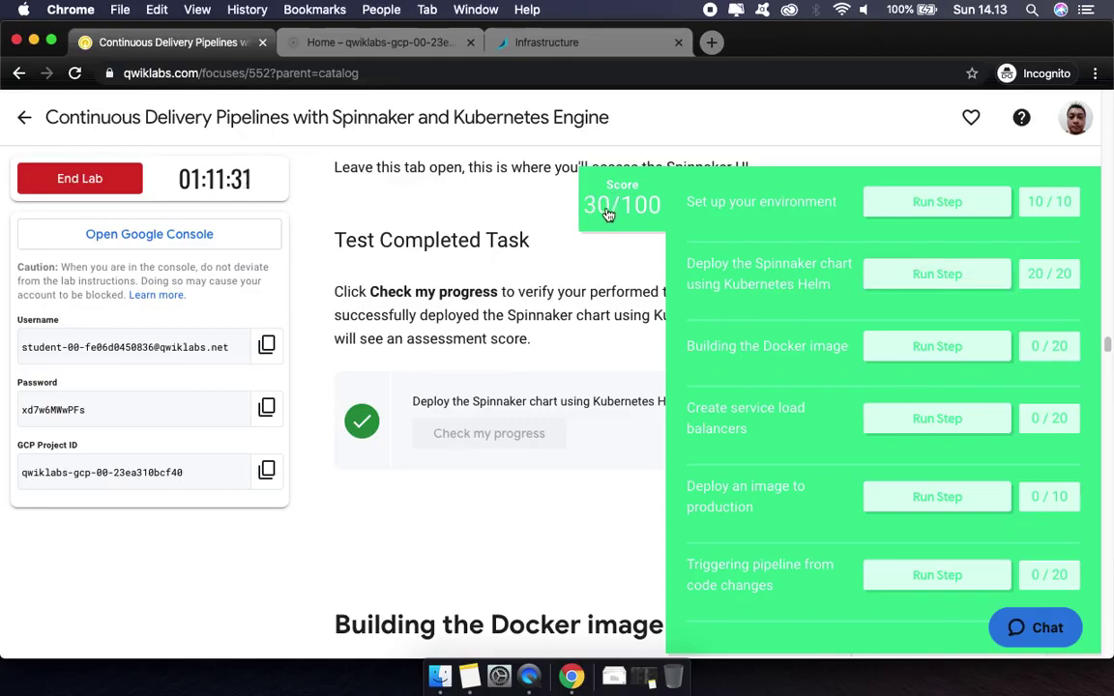
{"action": "scroll", "coordinate": [561, 581], "scroll_direction": "down", "scroll_amount": 5}
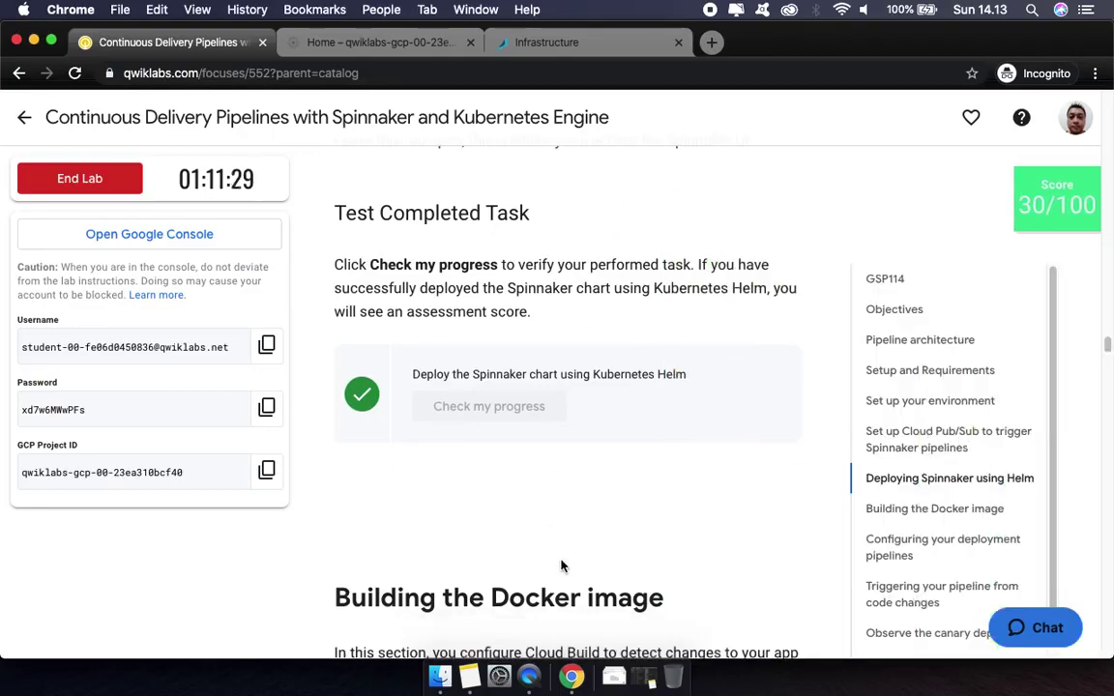
{"action": "scroll", "coordinate": [561, 559], "scroll_direction": "down", "scroll_amount": 3}
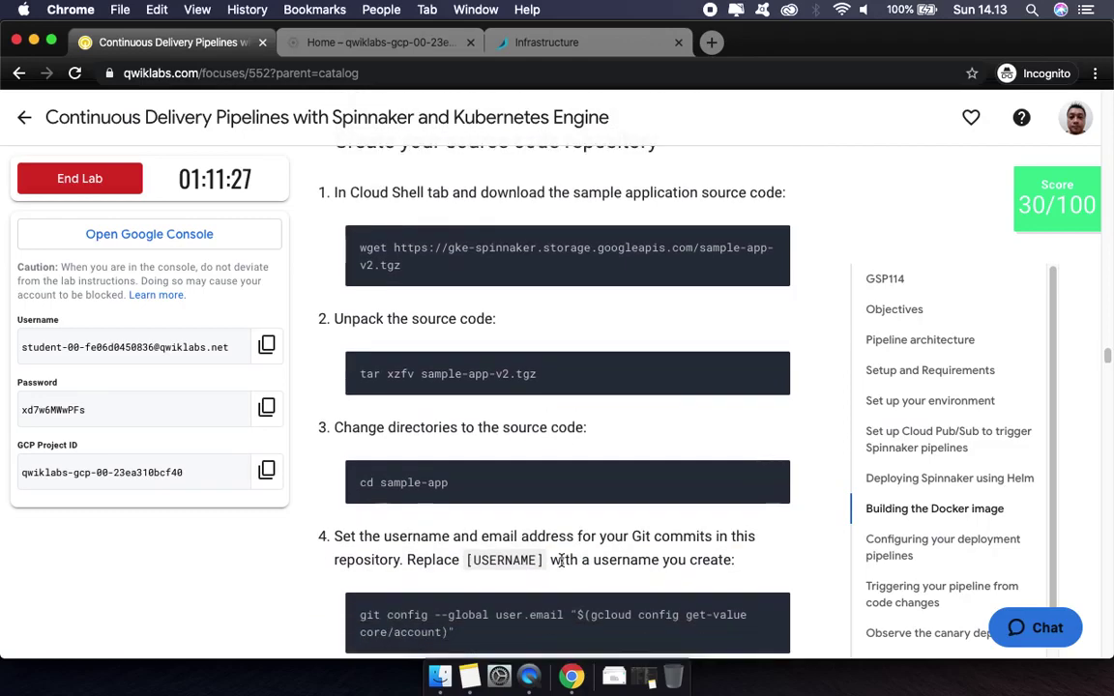
{"action": "left_click", "coordinate": [774, 243]}
{"action": "key", "text": "ctrl+Tab"}
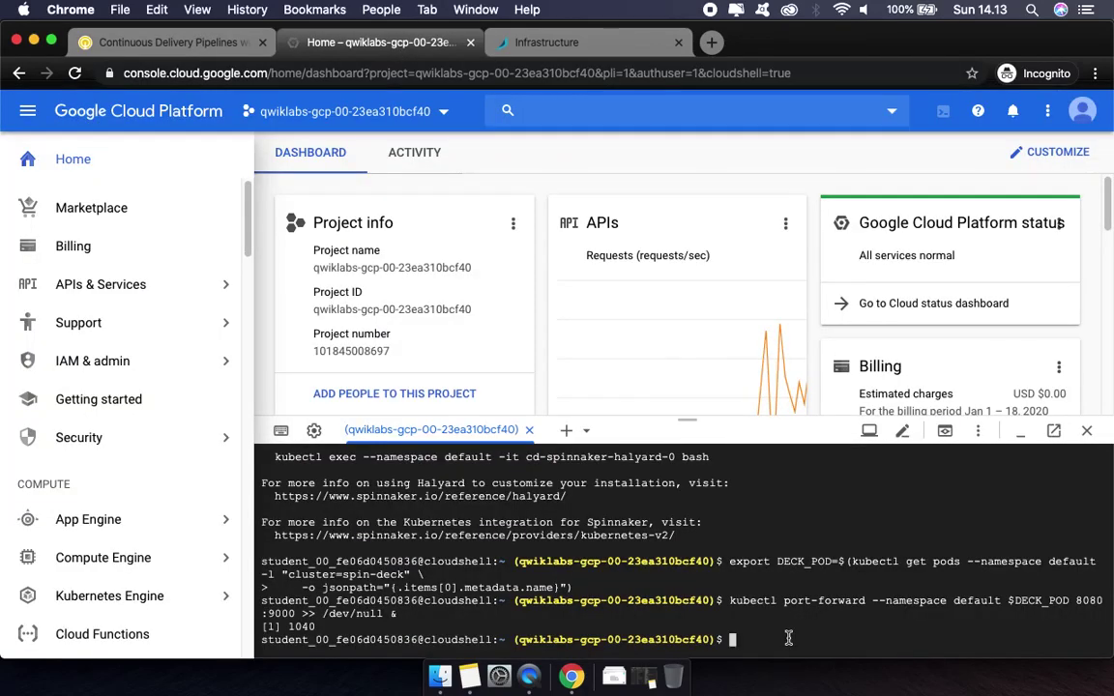
{"action": "key", "text": "super+v"}
{"action": "key", "text": "Return"}
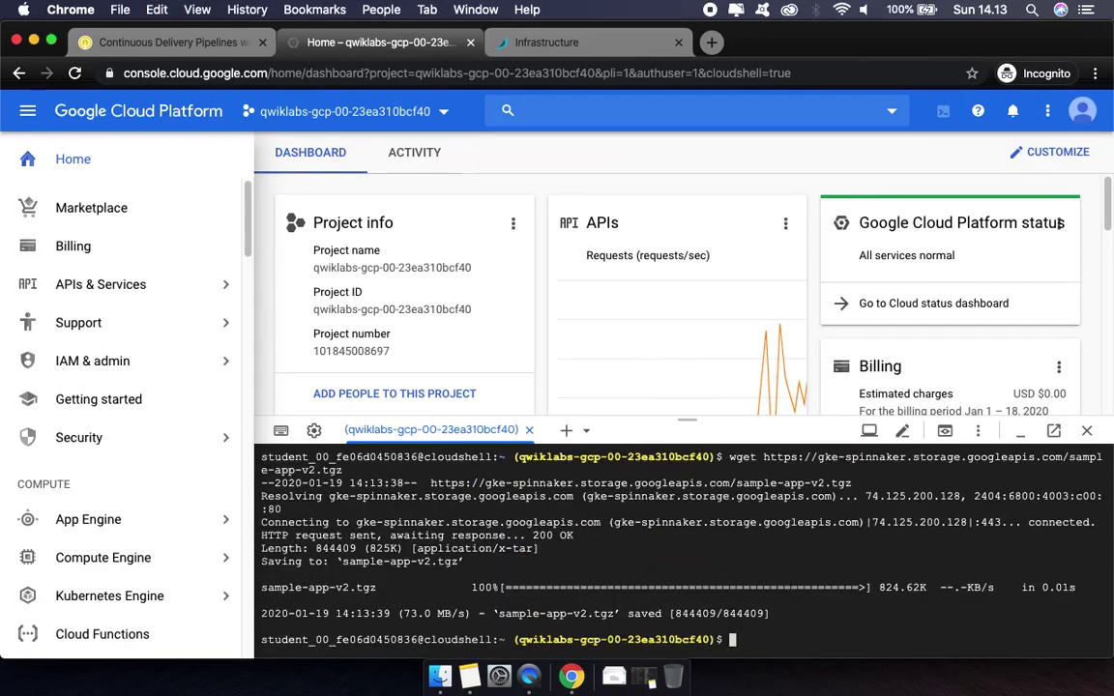
Unpack the downloaded source code by running the lab's tar xzfv sample-app-v2.tgz command in Cloud Shell
{"action": "left_click", "coordinate": [131, 42]}
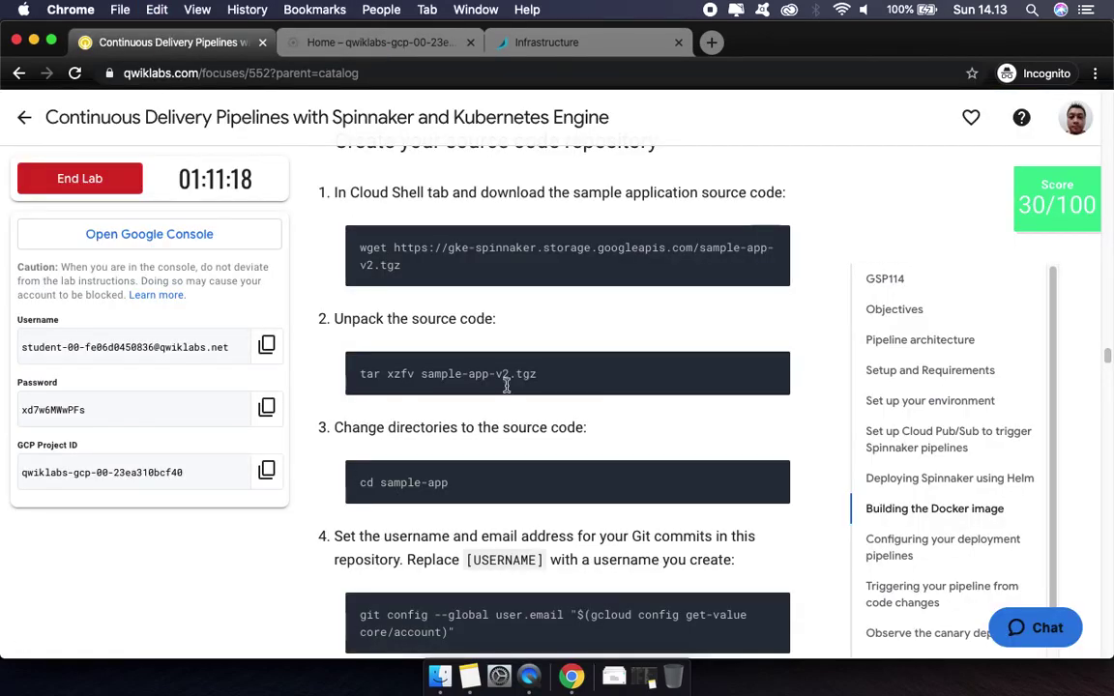
{"action": "left_click", "coordinate": [769, 370]}
{"action": "left_click", "coordinate": [420, 43]}
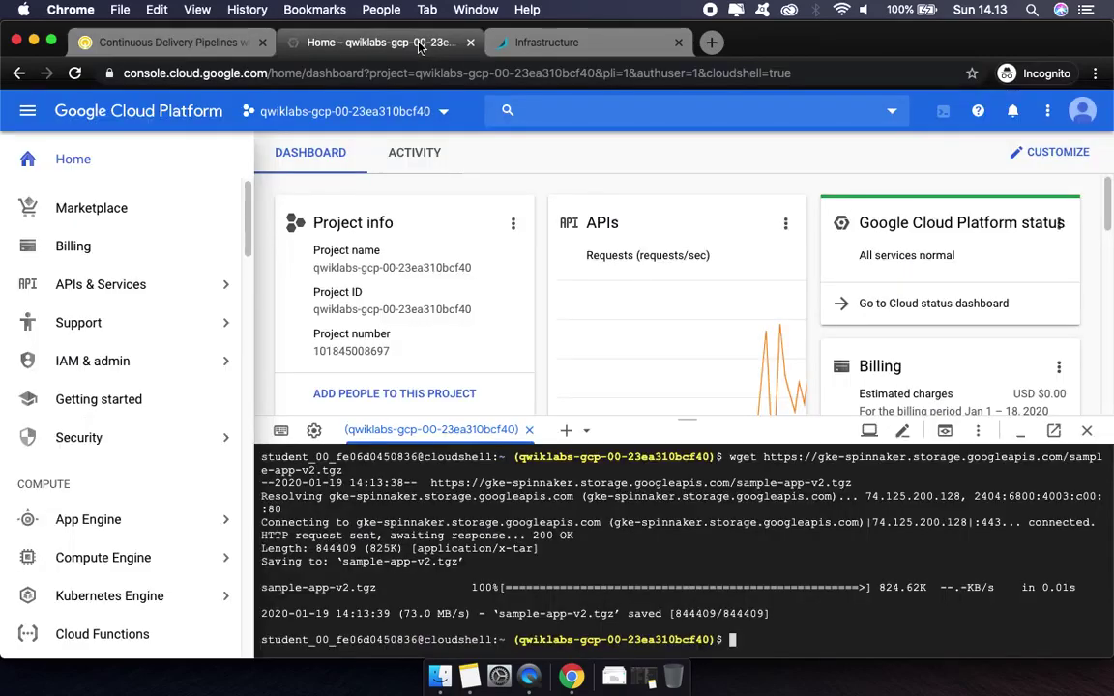
{"action": "key", "text": "super+v"}
{"action": "key", "text": "Return"}
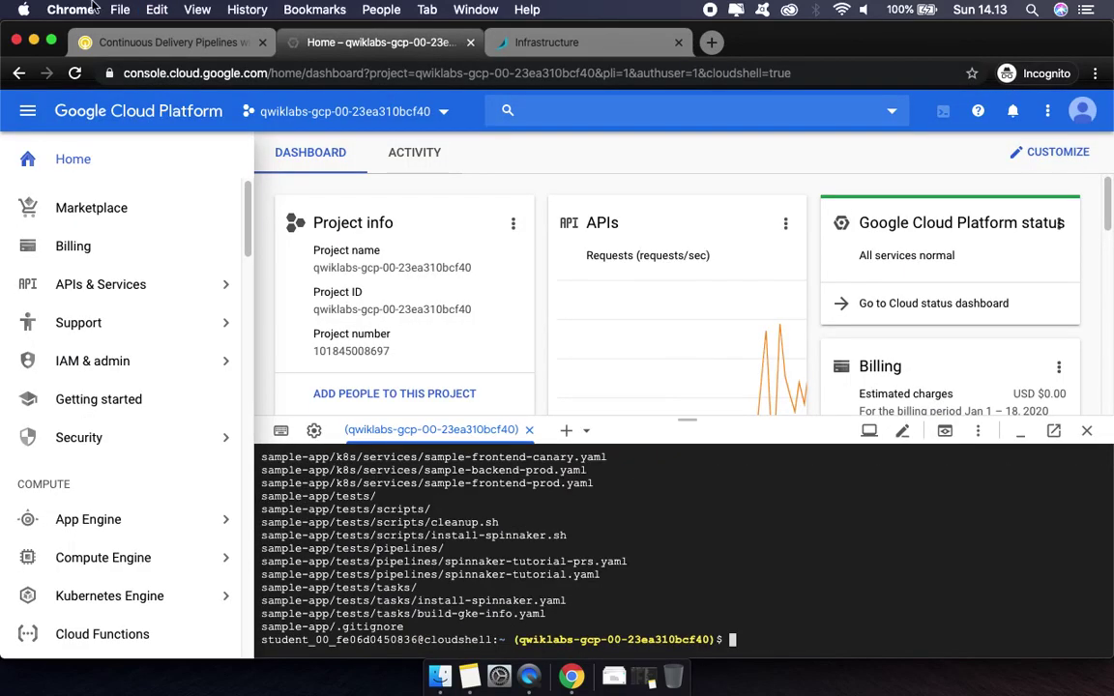
Change to the source code directory by running the lab's cd sample-app command in Cloud Shell
{"action": "left_click", "coordinate": [116, 38]}
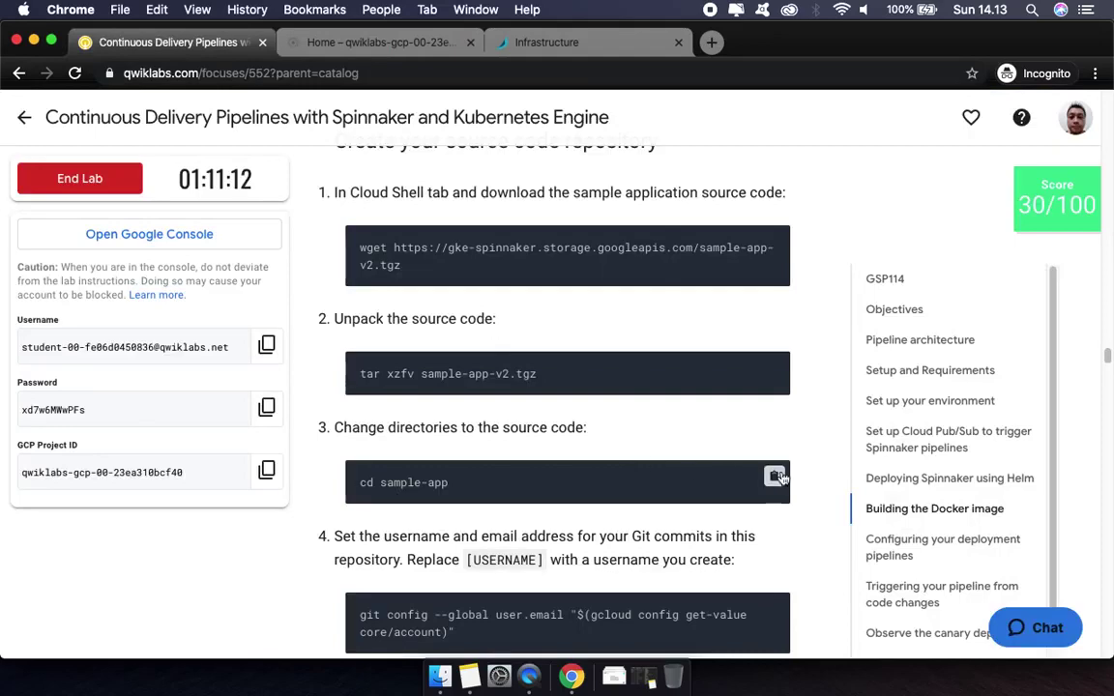
{"action": "left_click", "coordinate": [770, 472]}
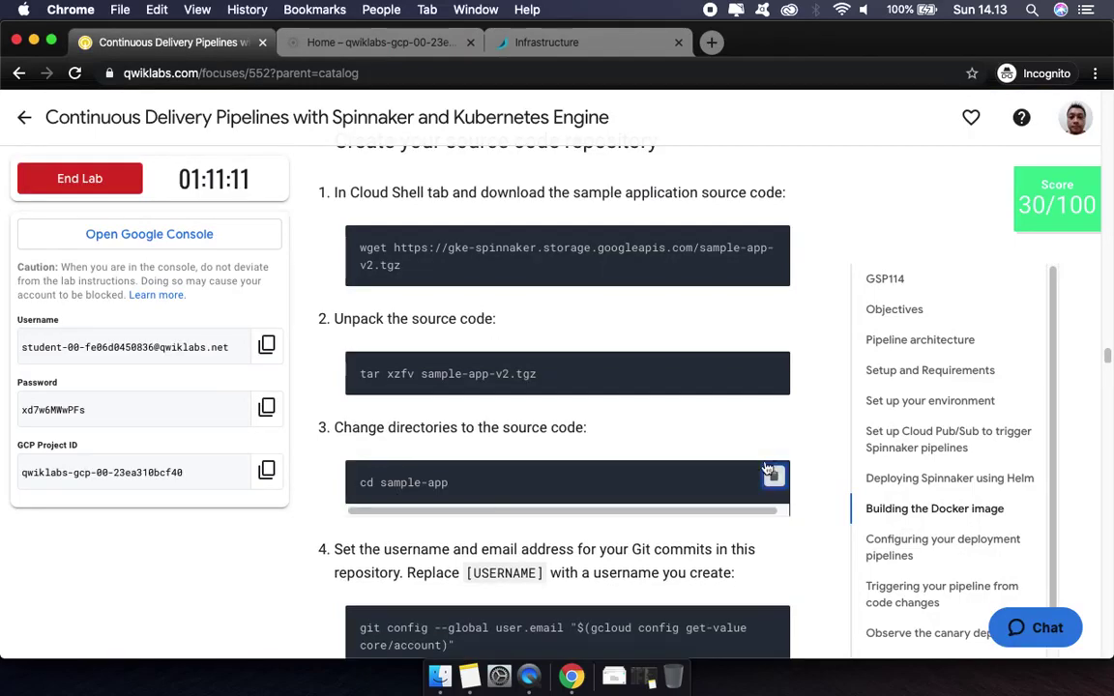
{"action": "left_click", "coordinate": [401, 43]}
{"action": "key", "text": "super+v"}
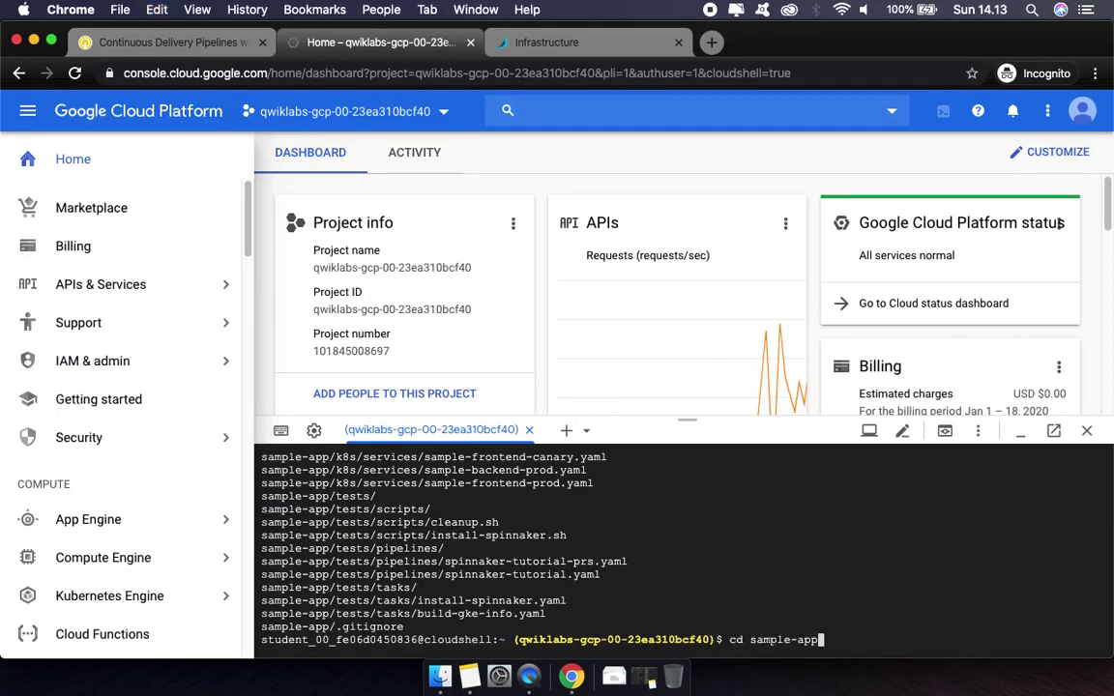
{"action": "key", "text": "Return"}
Set the Git commit email by running git config --global user.email "$(gcloud config get-value core/account)" in Cloud Shell
{"action": "left_click", "coordinate": [137, 39]}
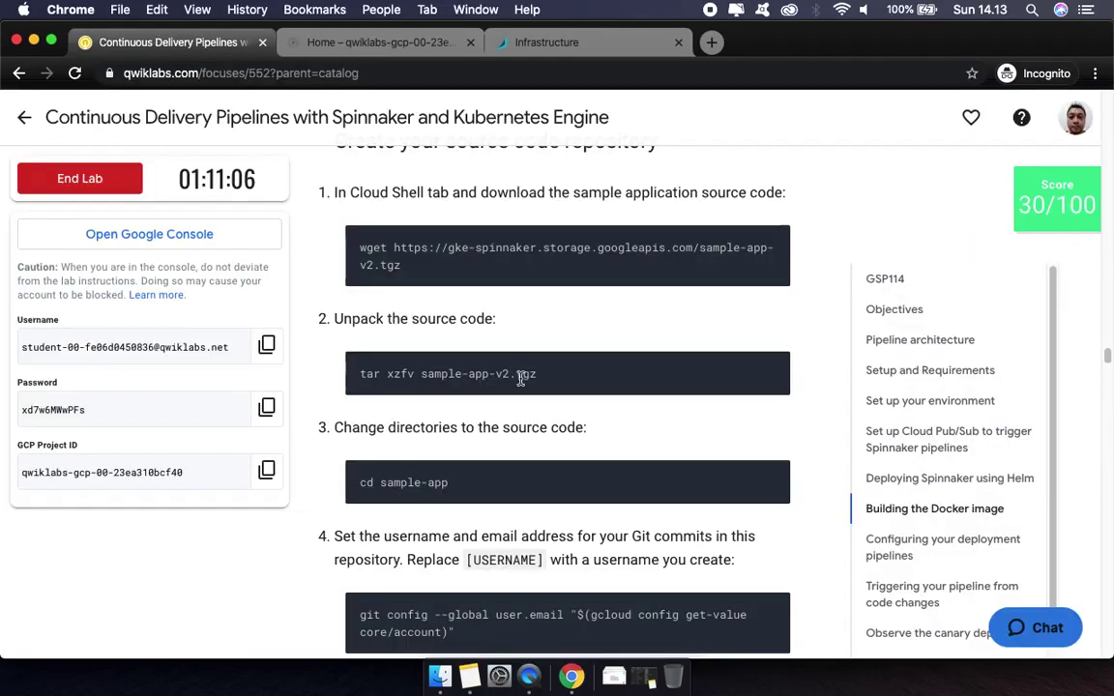
{"action": "scroll", "coordinate": [532, 396], "scroll_direction": "down", "scroll_amount": 5}
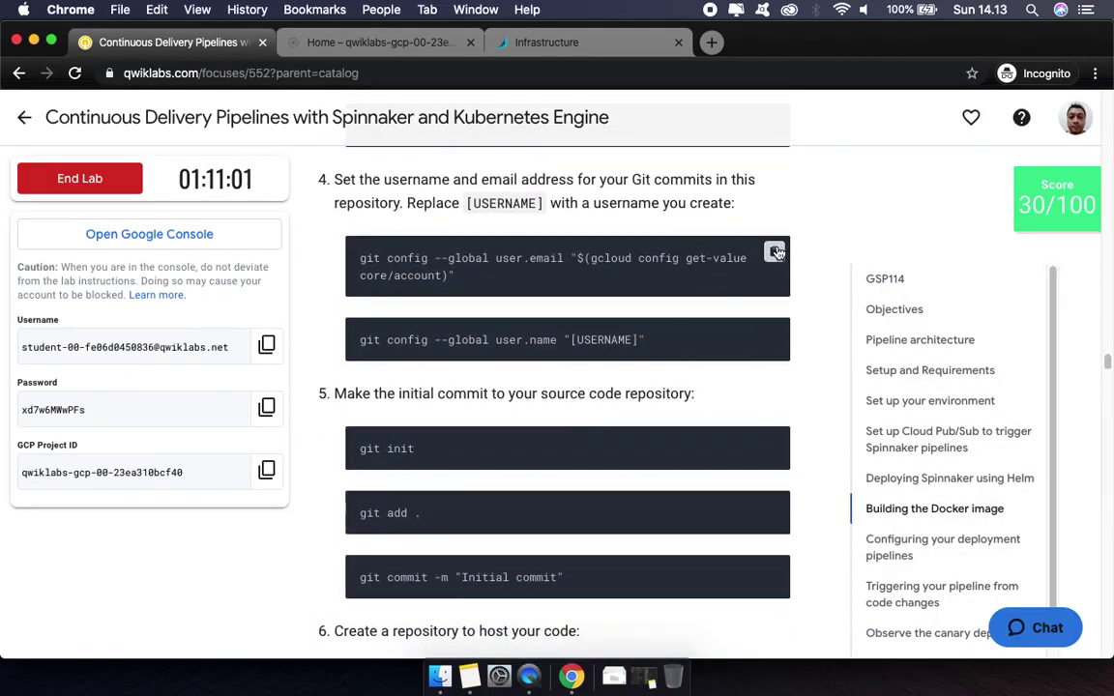
{"action": "left_click", "coordinate": [776, 254]}
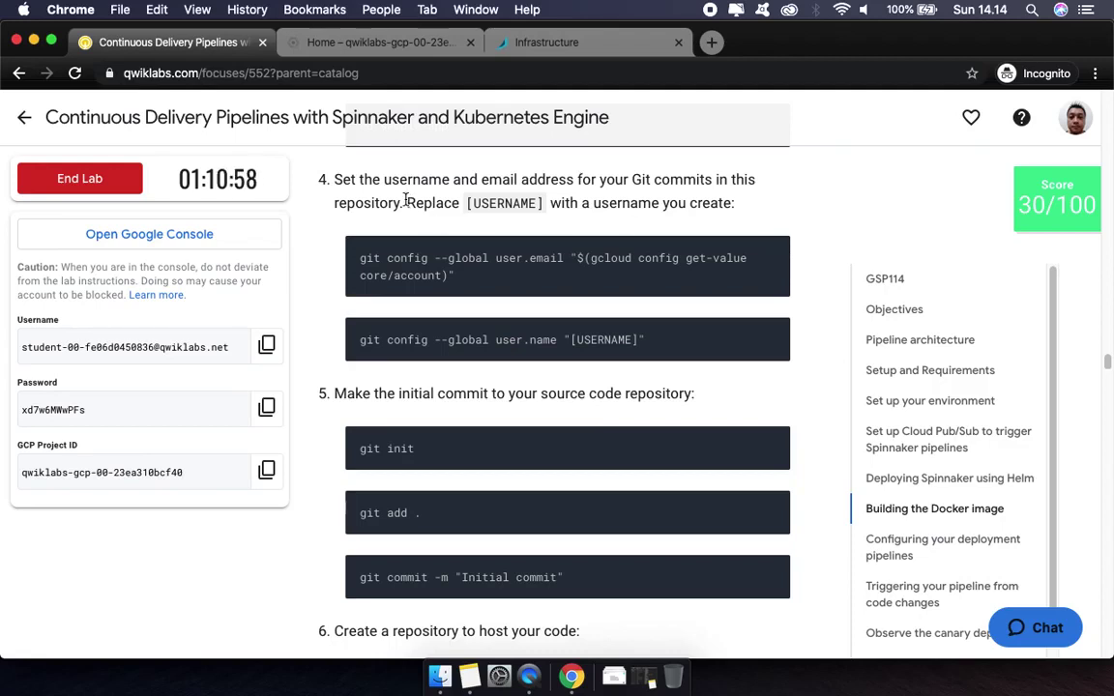
{"action": "mouse_move", "coordinate": [774, 261]}
{"action": "left_click", "coordinate": [402, 45]}
{"action": "key", "text": "super+v"}
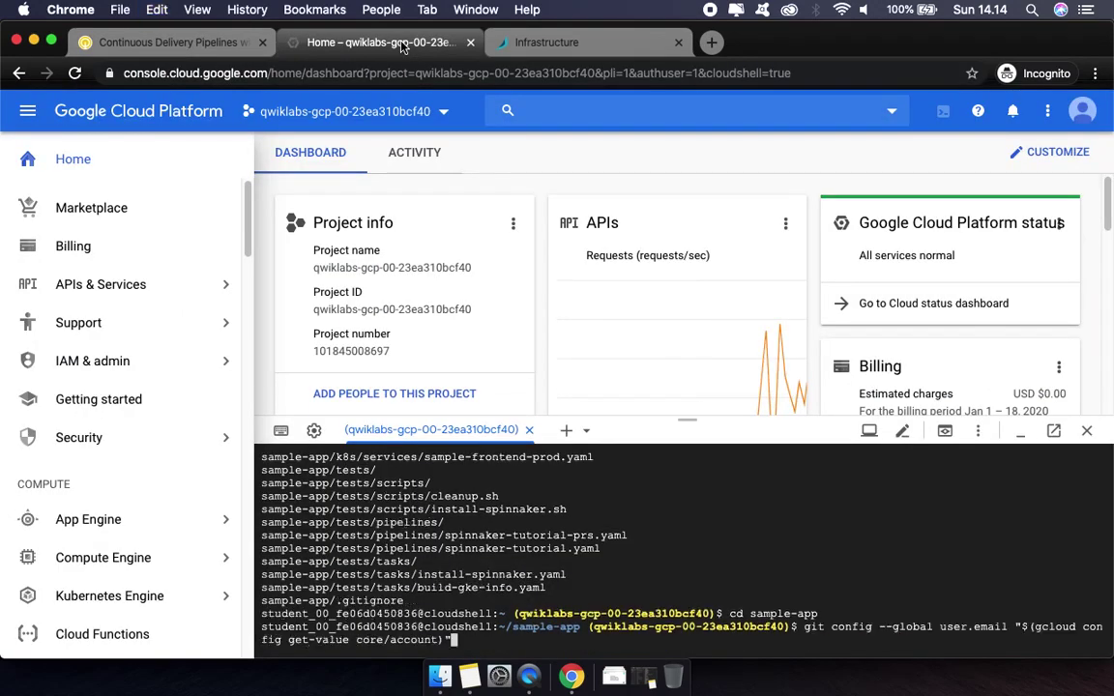
{"action": "key", "text": "Return"}
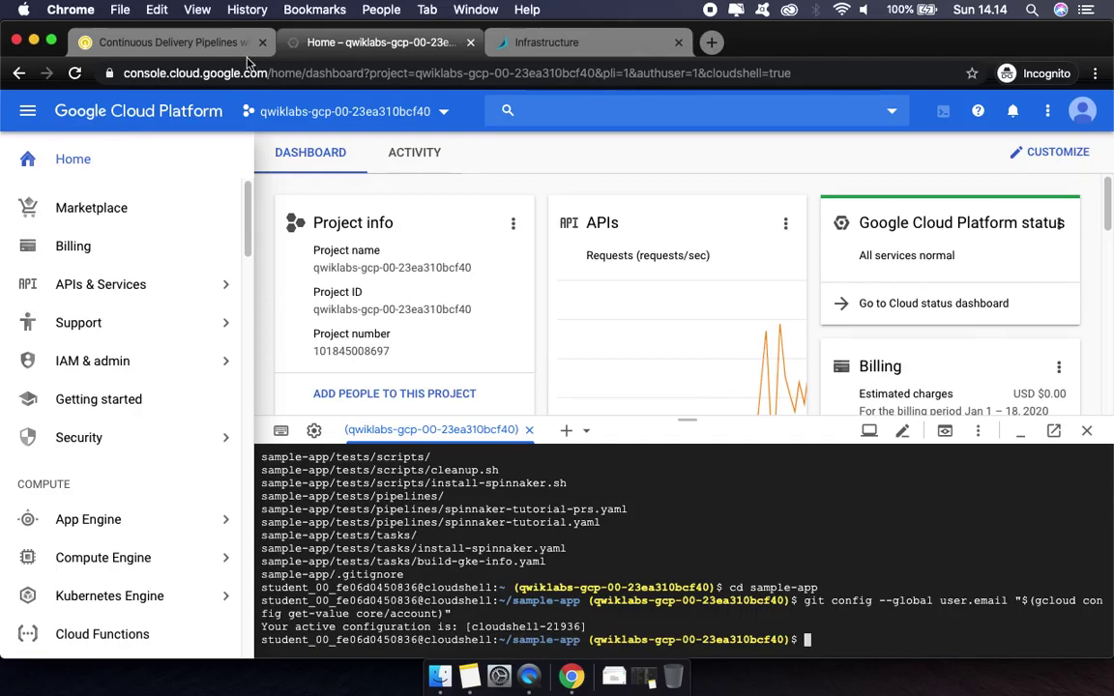
Copy the lab's git config --global user.name "[USERNAME]" command and enter it at the Cloud Shell prompt without running it
{"action": "left_click", "coordinate": [174, 44]}
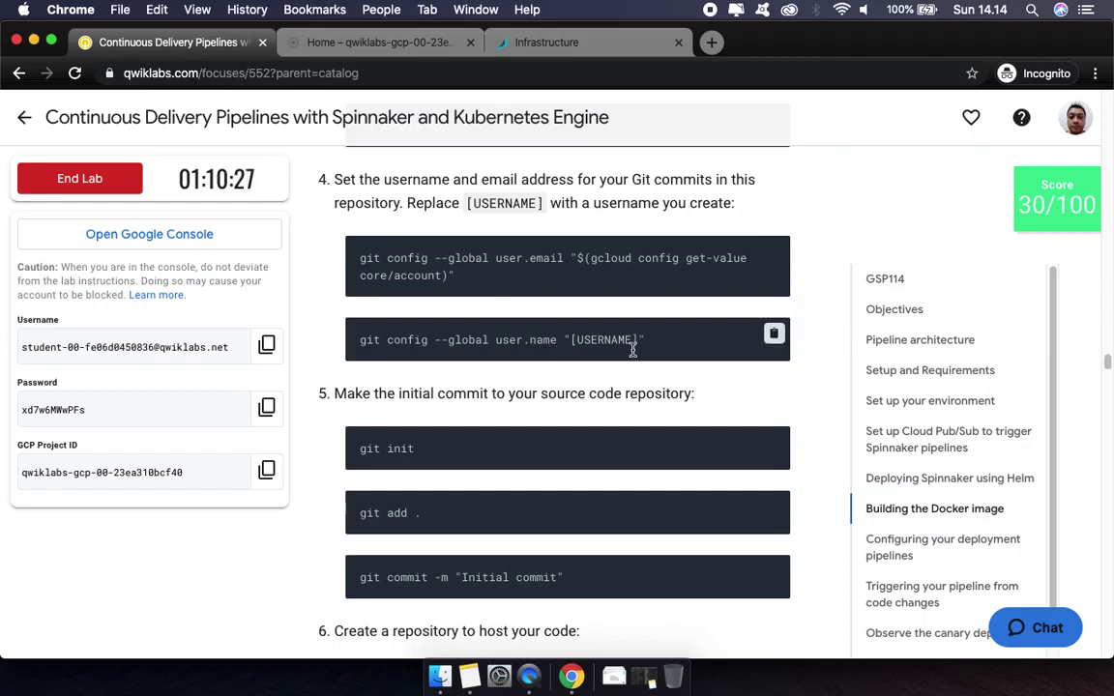
{"action": "left_click", "coordinate": [775, 335]}
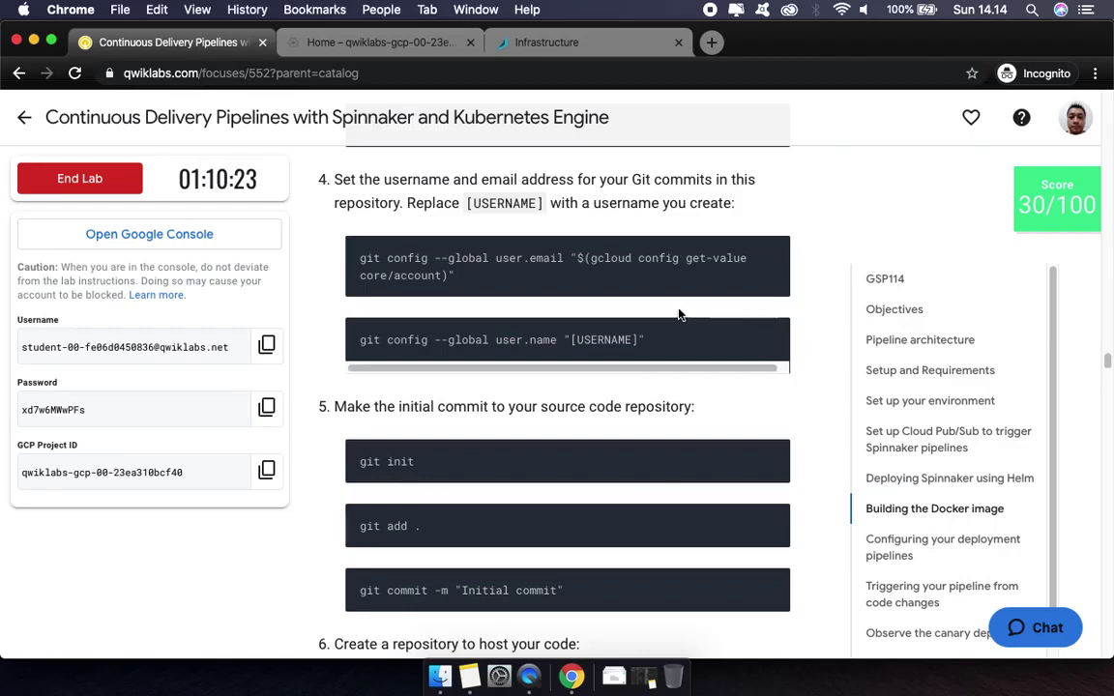
{"action": "left_click", "coordinate": [374, 44]}
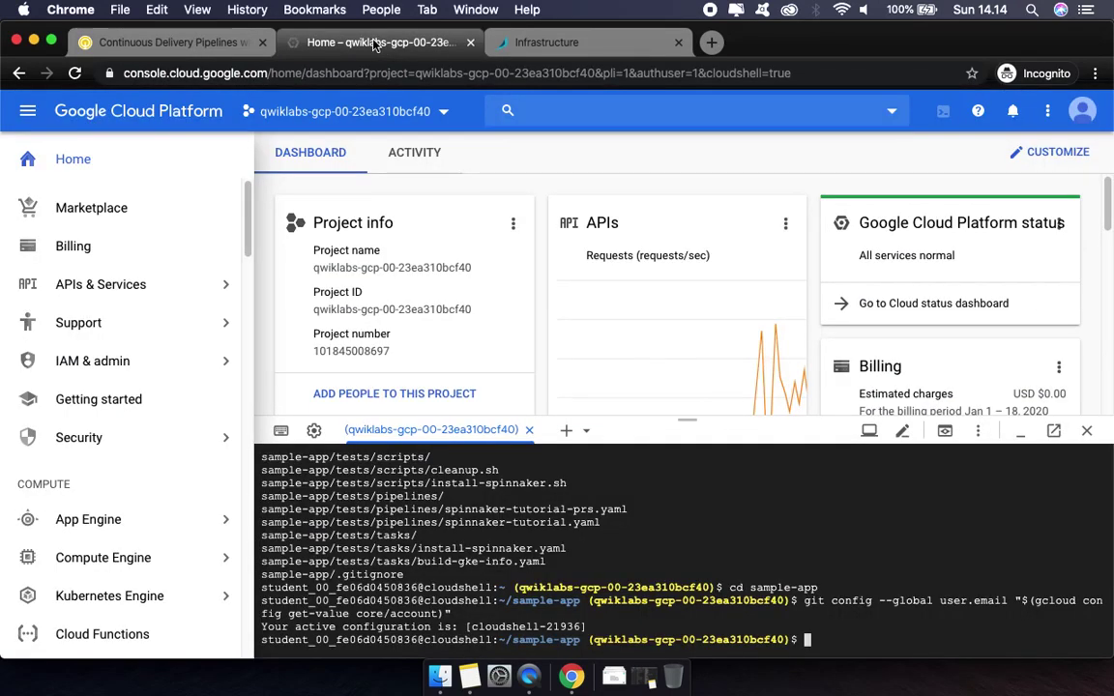
{"action": "key", "text": "super+v"}
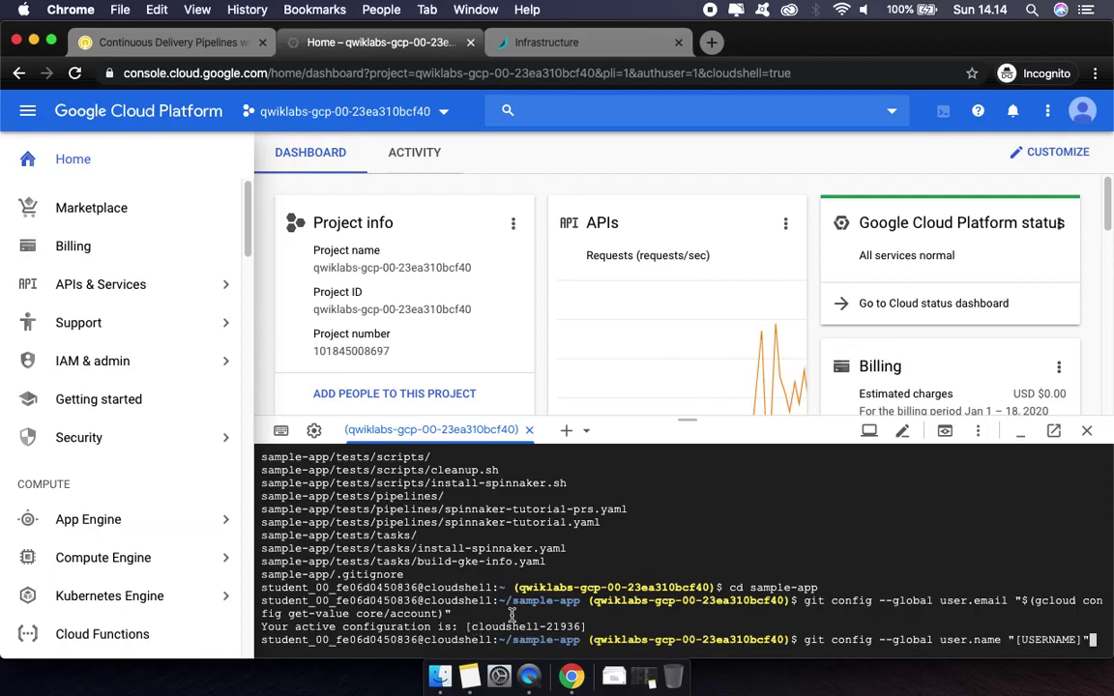
Replace the [USERNAME] placeholder with the active configuration name cloudshell-21936 and run the Git user.name command
{"action": "left_click_drag", "start_coordinate": [469, 628], "coordinate": [582, 627]}
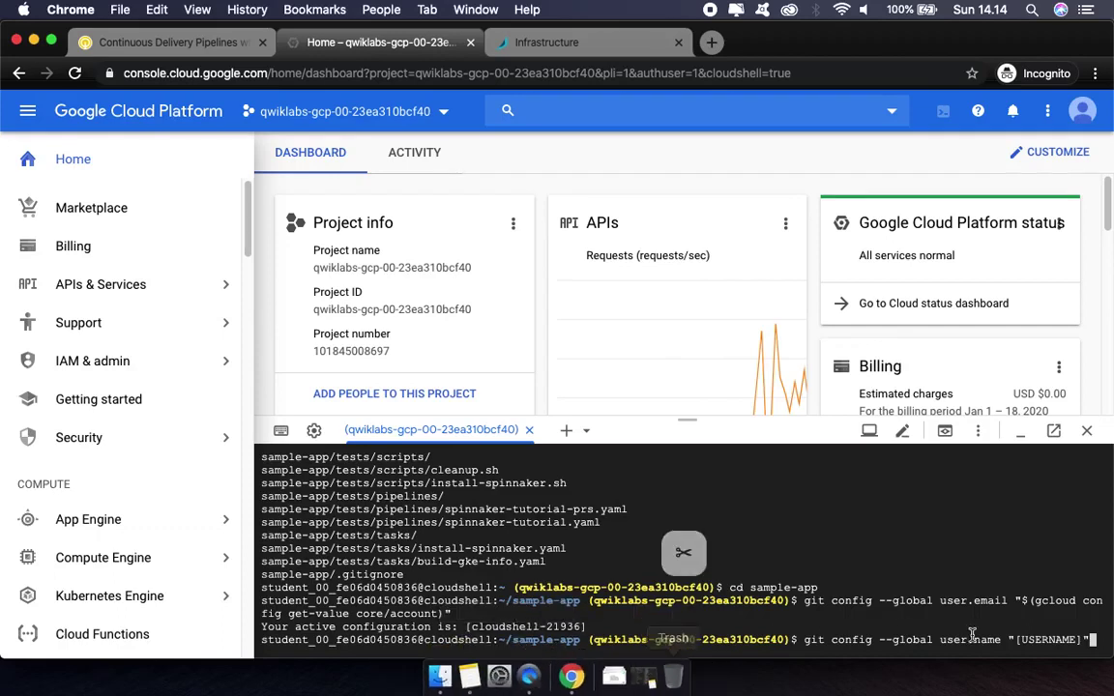
{"action": "double_click", "coordinate": [1040, 639]}
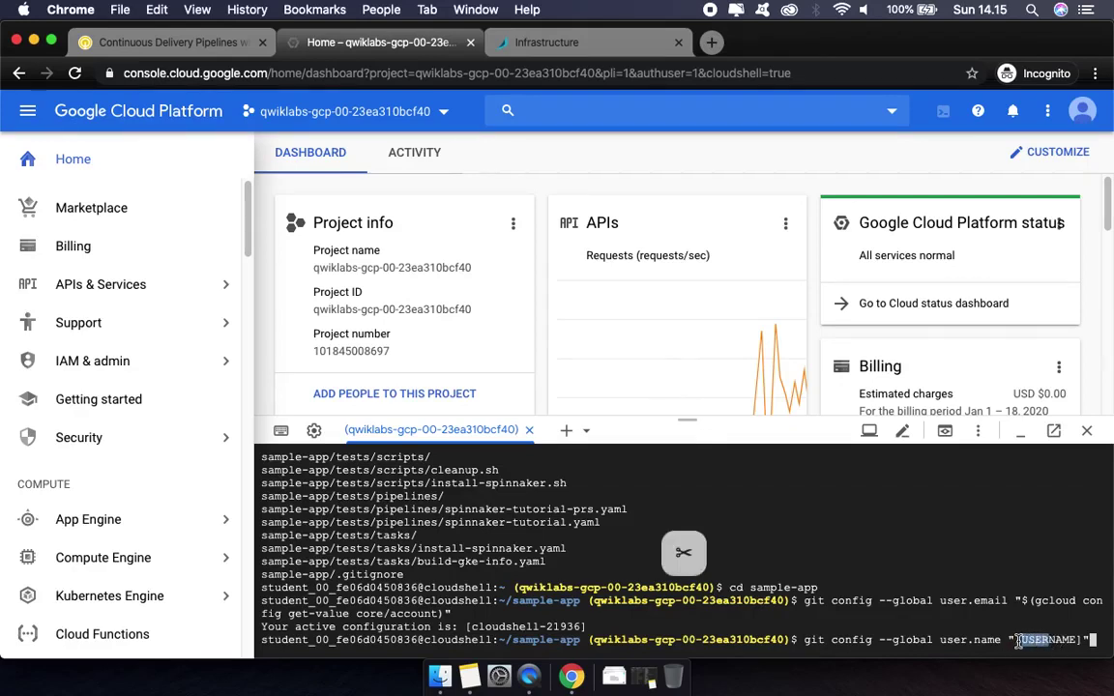
{"action": "left_click", "coordinate": [473, 627]}
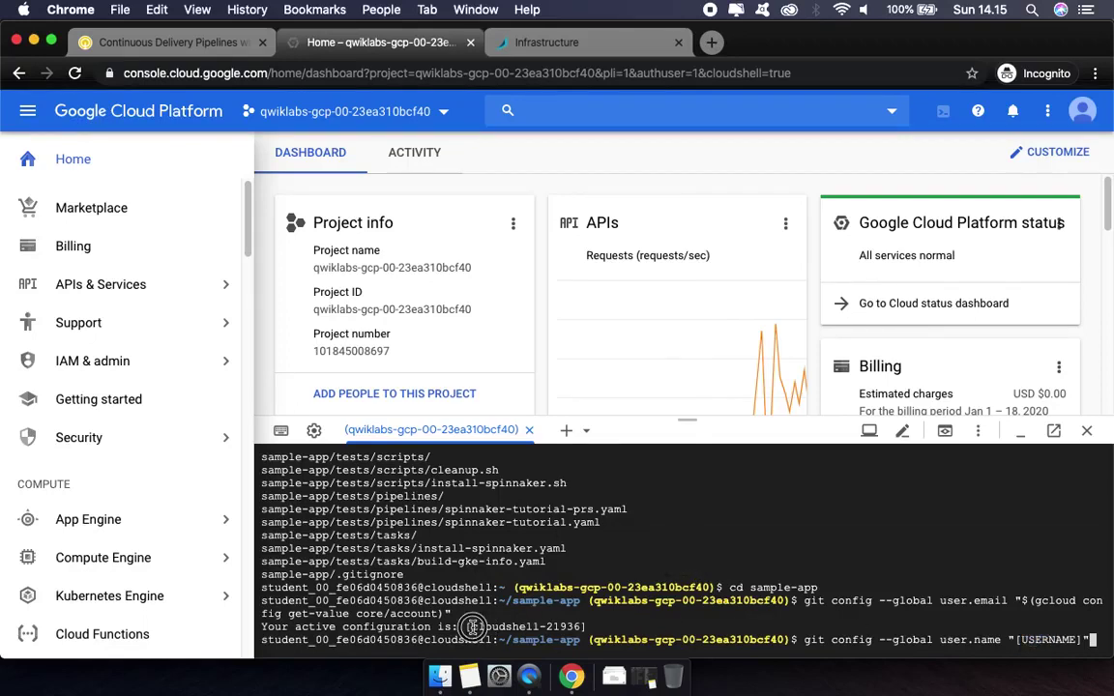
{"action": "left_click_drag", "start_coordinate": [473, 627], "coordinate": [582, 627]}
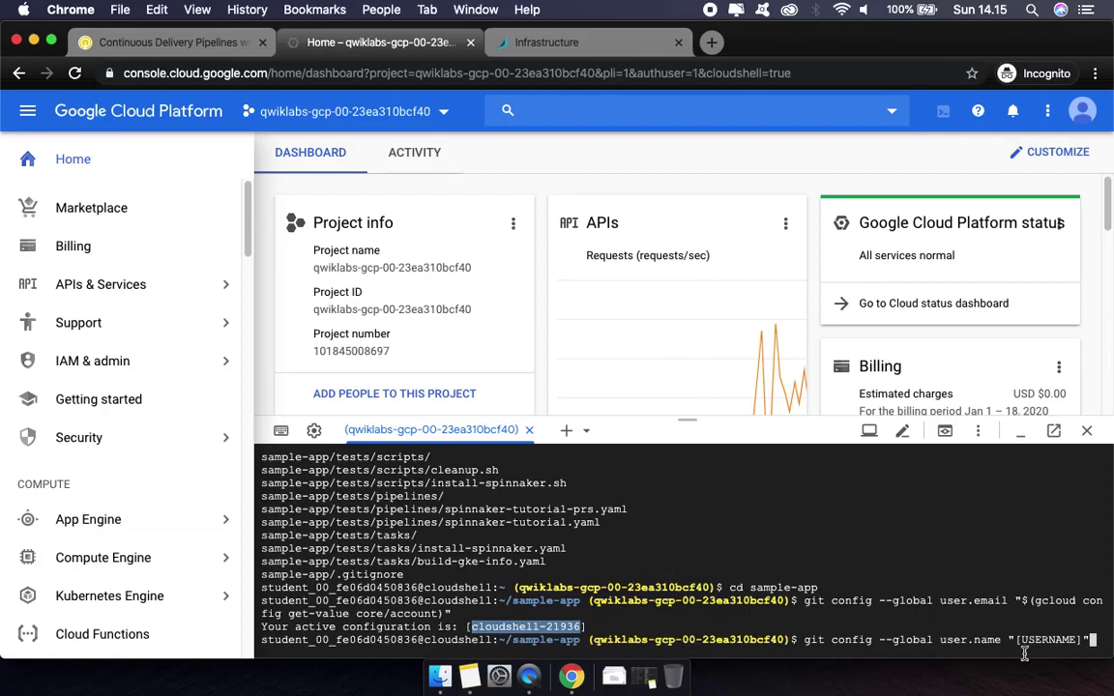
{"action": "left_click", "coordinate": [1101, 640]}
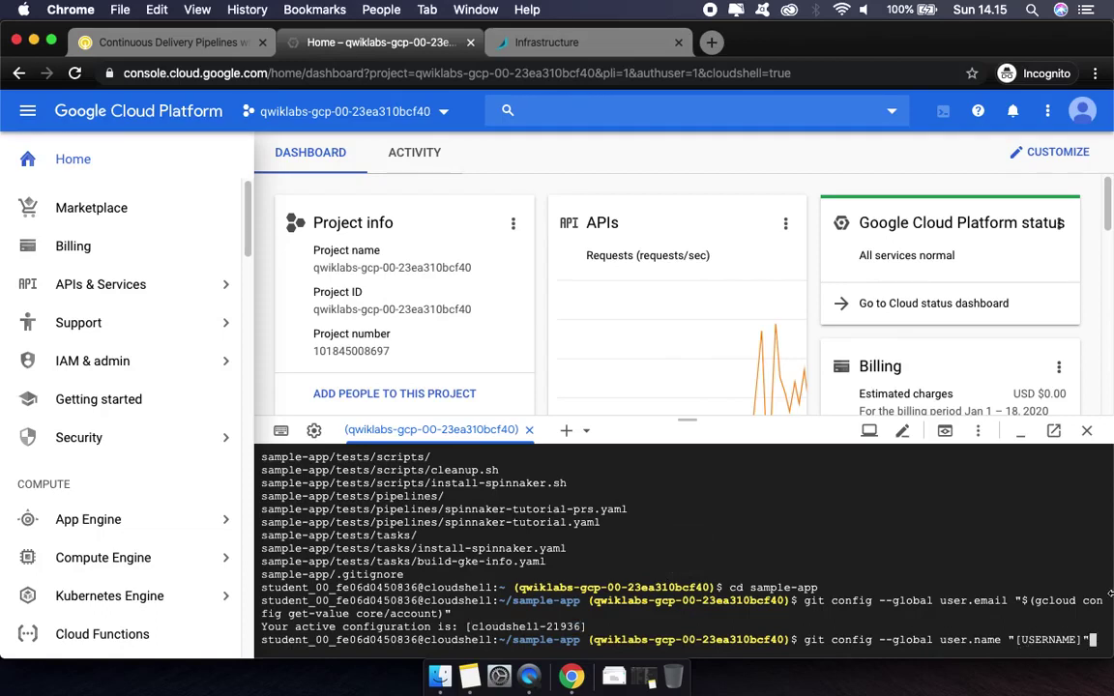
{"action": "key", "text": "Left"}
{"action": "key", "text": "BackSpace"}
{"action": "key", "text": "BackSpace"}
{"action": "key", "text": "BackSpace"}
{"action": "key", "text": "BackSpace"}
{"action": "key", "text": "BackSpace"}
{"action": "key", "text": "BackSpace"}
{"action": "key", "text": "BackSpace"}
{"action": "key", "text": "BackSpace"}
{"action": "key", "text": "BackSpace"}
{"action": "key", "text": "BackSpace"}
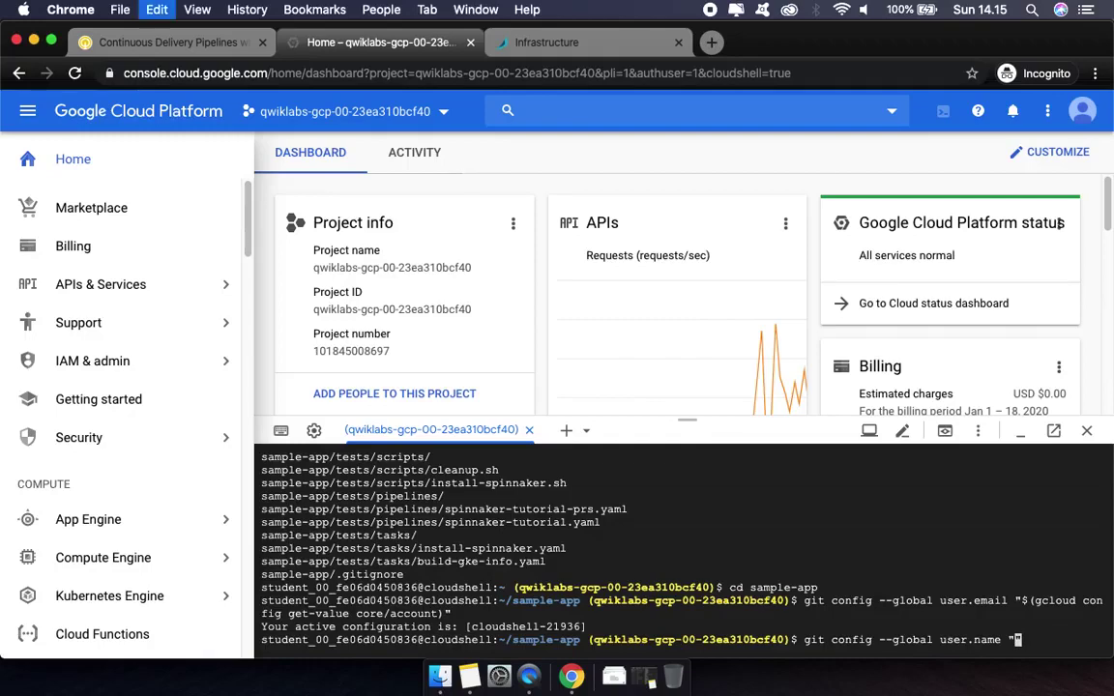
{"action": "key", "text": "super+v"}
{"action": "key", "text": "Return"}
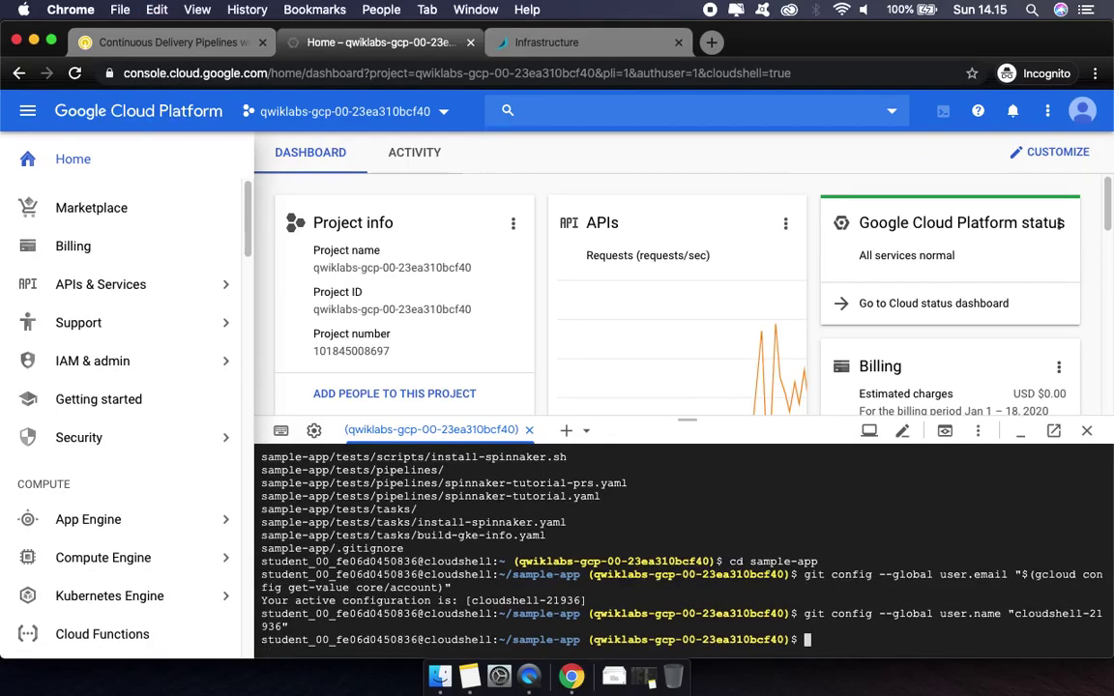
Initialize a Git repository in the sample-app directory by running the lab's git init command in Cloud Shell
{"action": "left_click", "coordinate": [172, 47]}
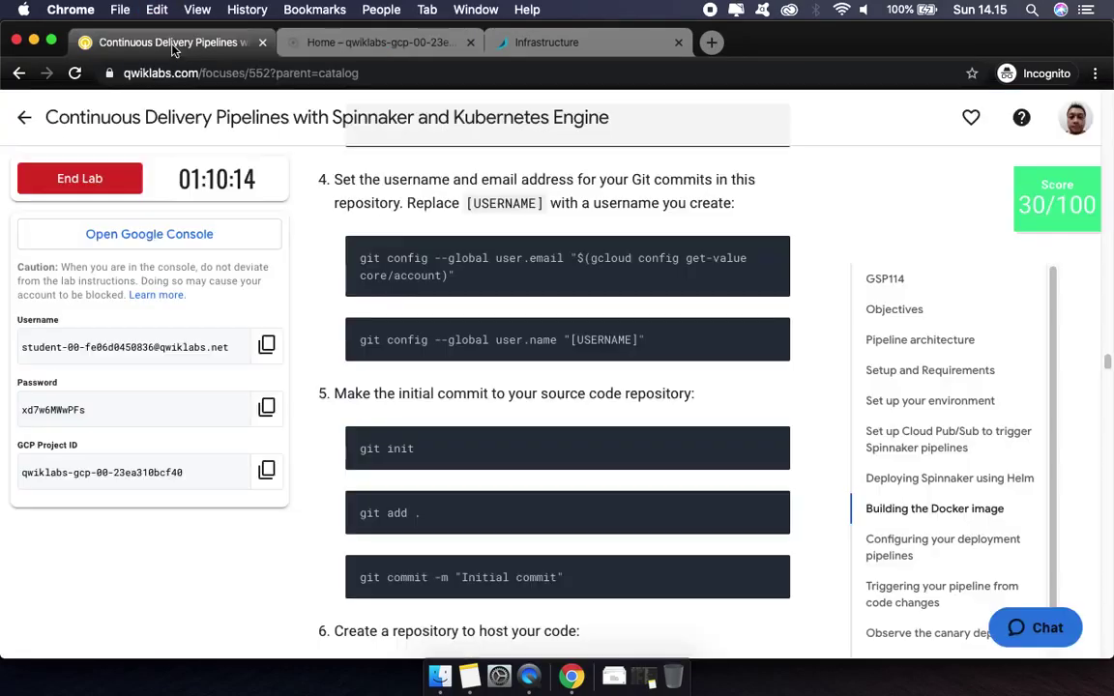
{"action": "scroll", "coordinate": [619, 461], "scroll_direction": "down", "scroll_amount": 3}
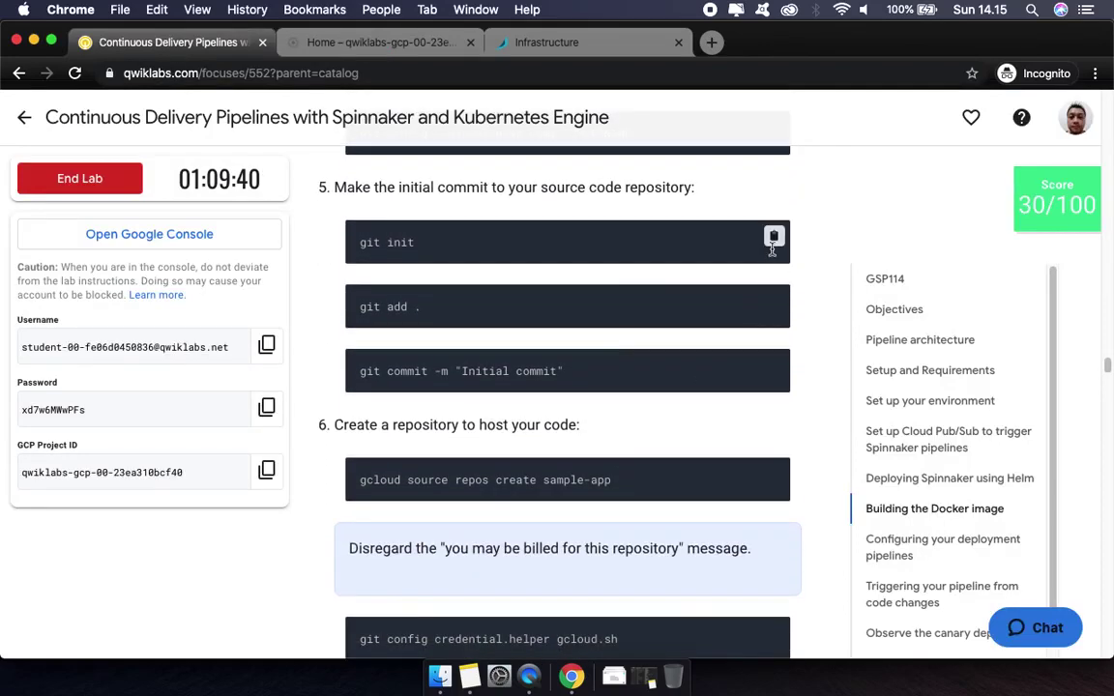
{"action": "left_click", "coordinate": [774, 239]}
{"action": "left_click", "coordinate": [408, 45]}
{"action": "key", "text": "super+v"}
{"action": "key", "text": "Return"}
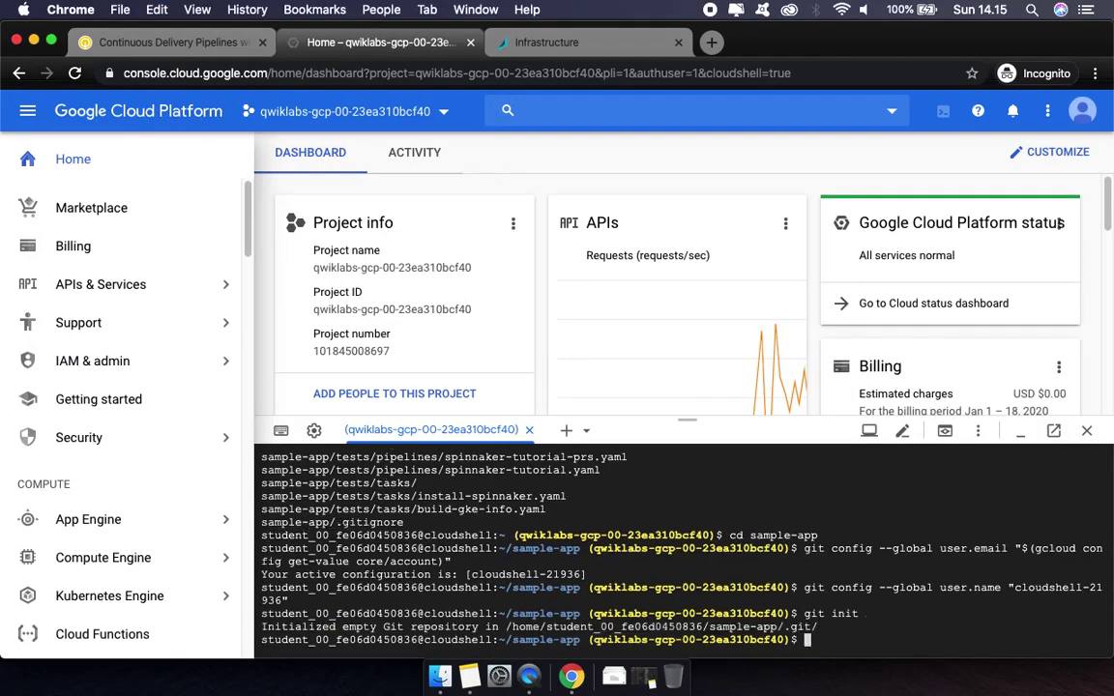
Stage all the sample app files by running the lab's git add . command in Cloud Shell
{"action": "left_click", "coordinate": [135, 42]}
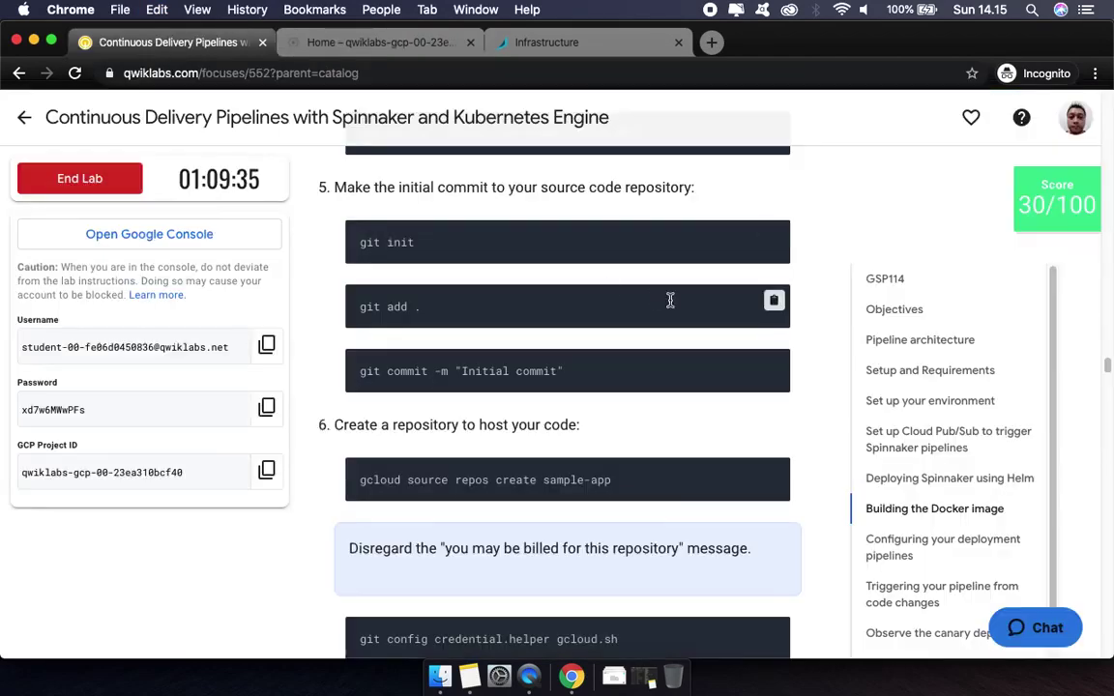
{"action": "left_click", "coordinate": [774, 299]}
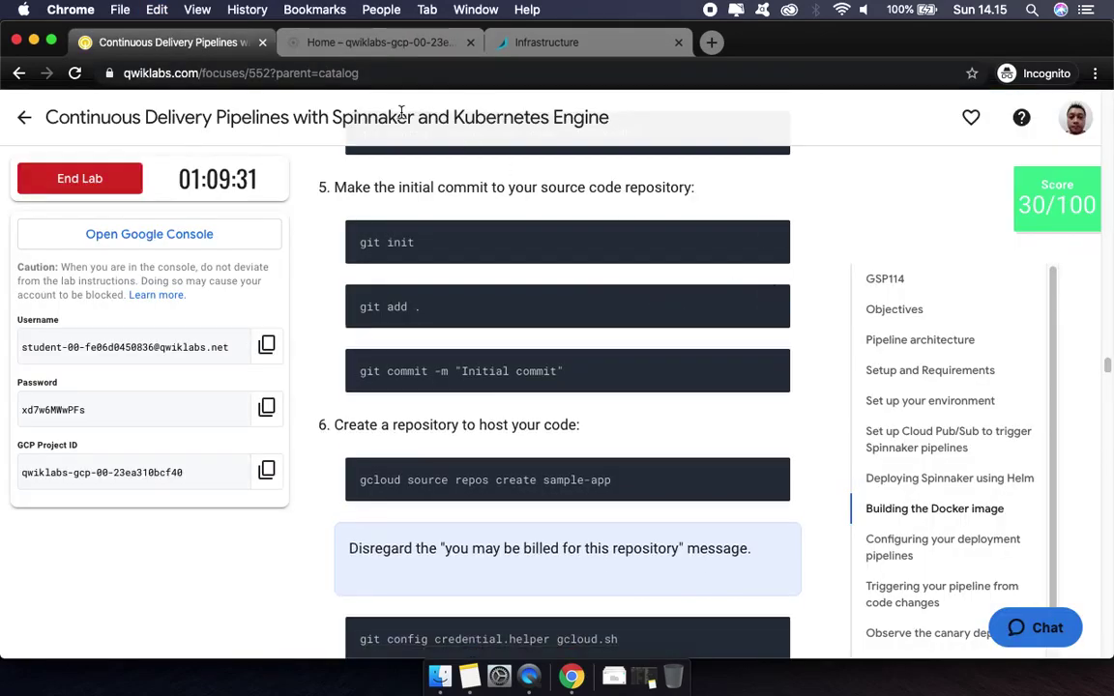
{"action": "left_click", "coordinate": [382, 44]}
{"action": "key", "text": "super+v"}
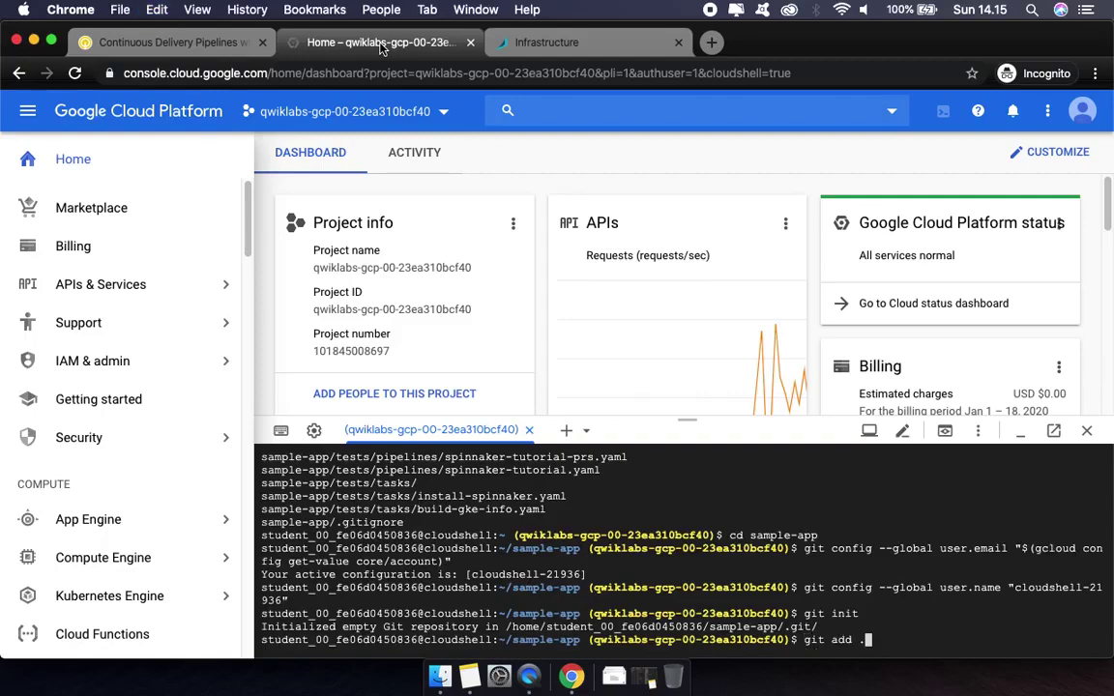
{"action": "key", "text": "Return"}
Commit the staged files by running the lab's git commit -m "Initial commit" command in Cloud Shell
{"action": "left_click", "coordinate": [154, 44]}
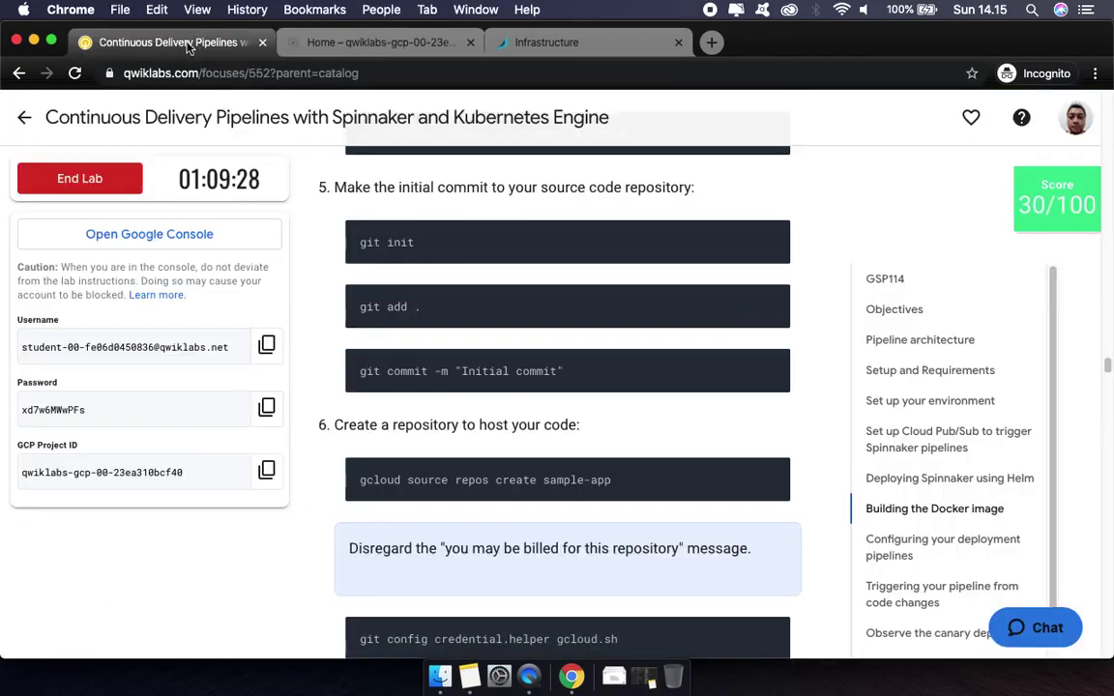
{"action": "left_click", "coordinate": [777, 366]}
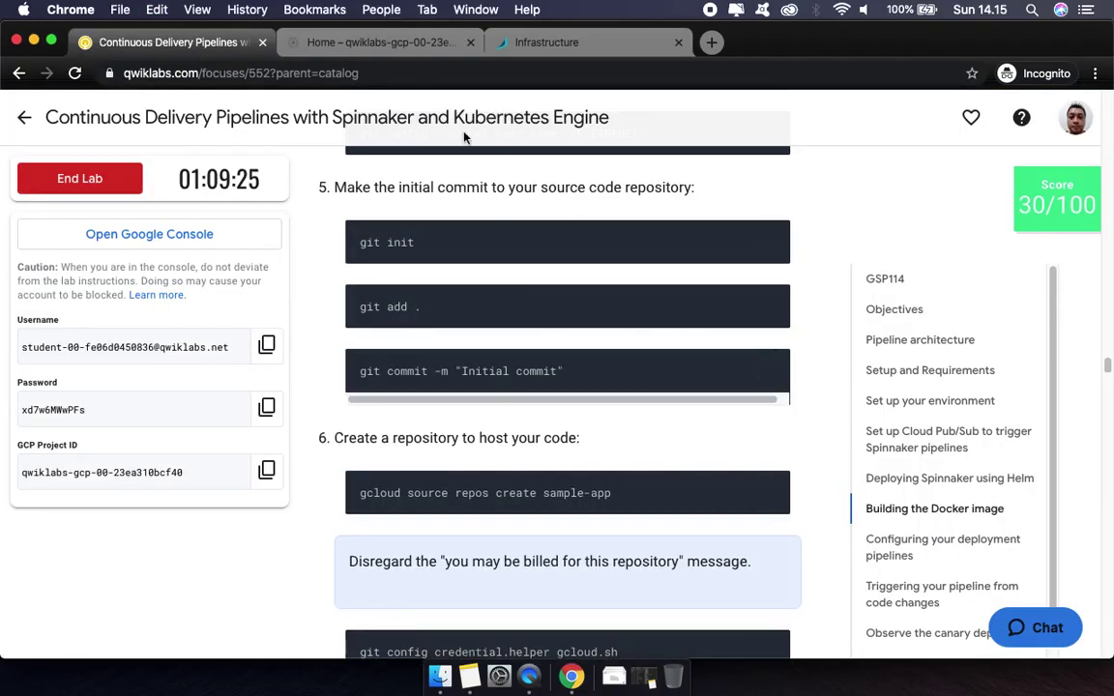
{"action": "left_click", "coordinate": [352, 39]}
{"action": "key", "text": "super+v"}
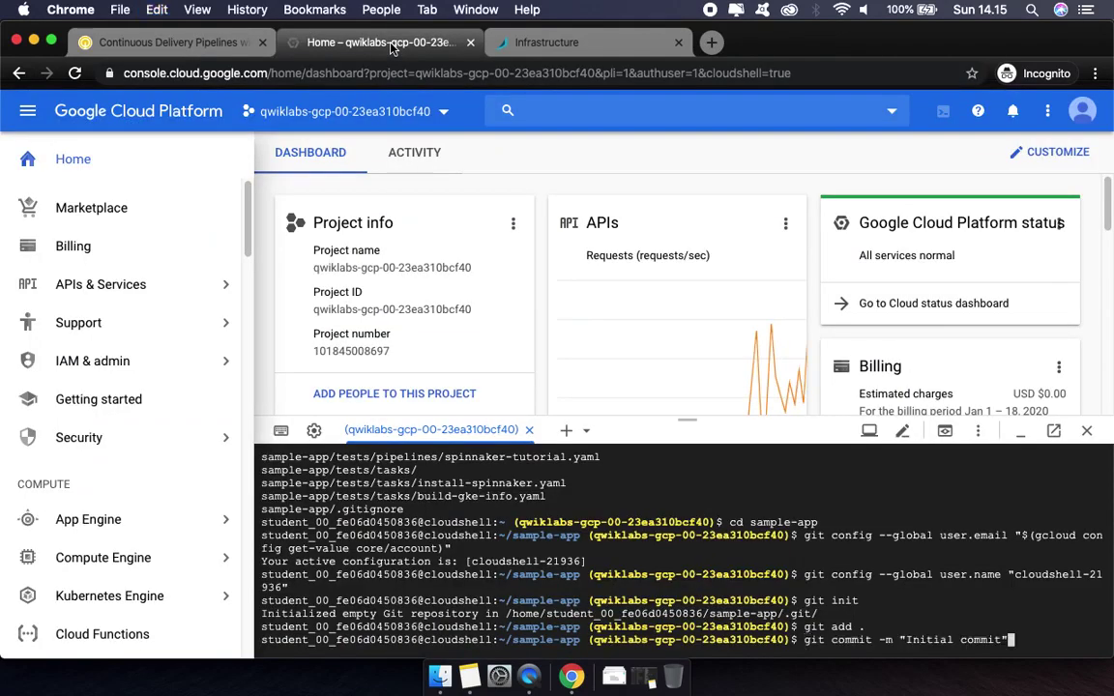
{"action": "key", "text": "Return"}
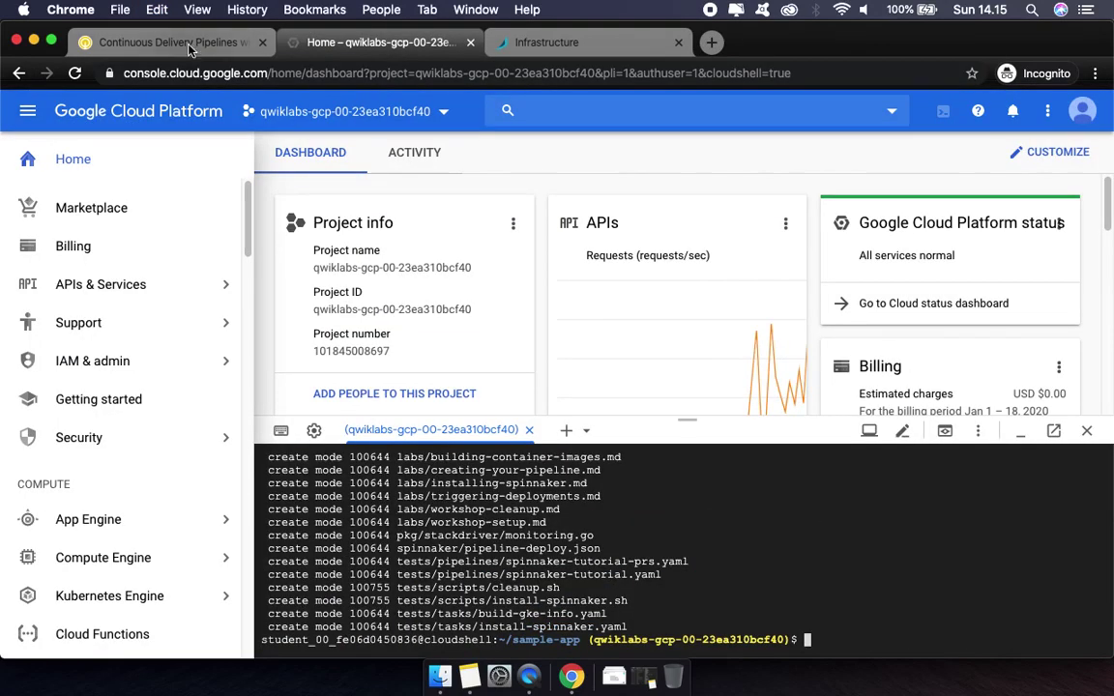
Create the hosting repository by running gcloud source repos create sample-app, and enlarge the Cloud Shell area in height and width
{"action": "left_click", "coordinate": [170, 39]}
{"action": "left_click", "coordinate": [773, 476]}
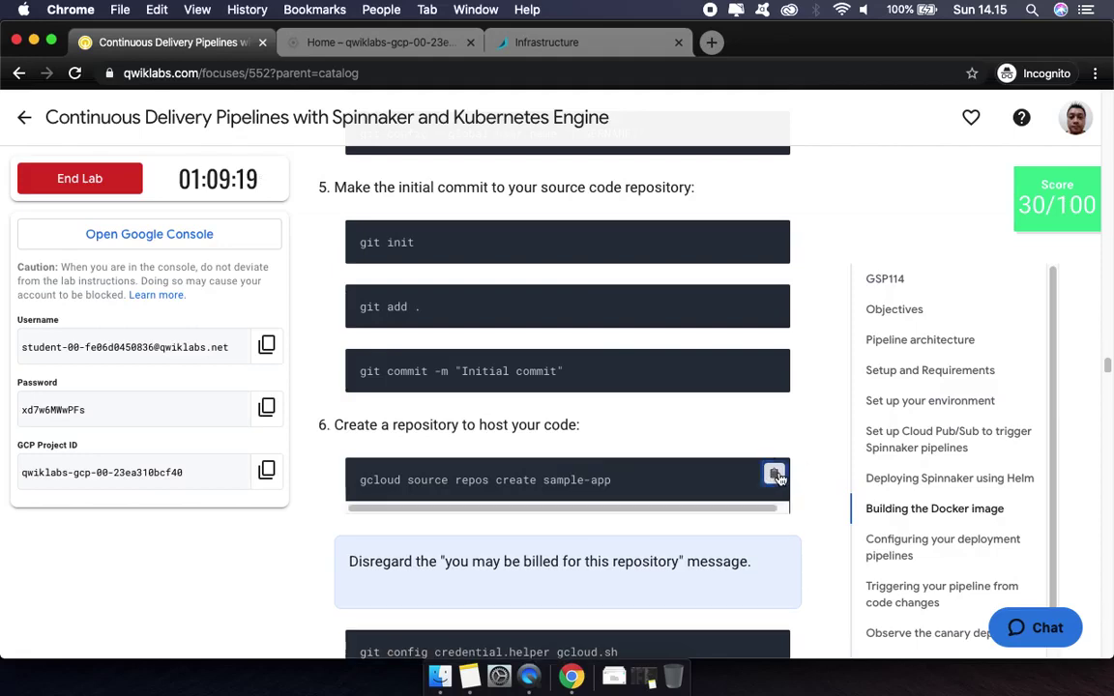
{"action": "left_click", "coordinate": [340, 44]}
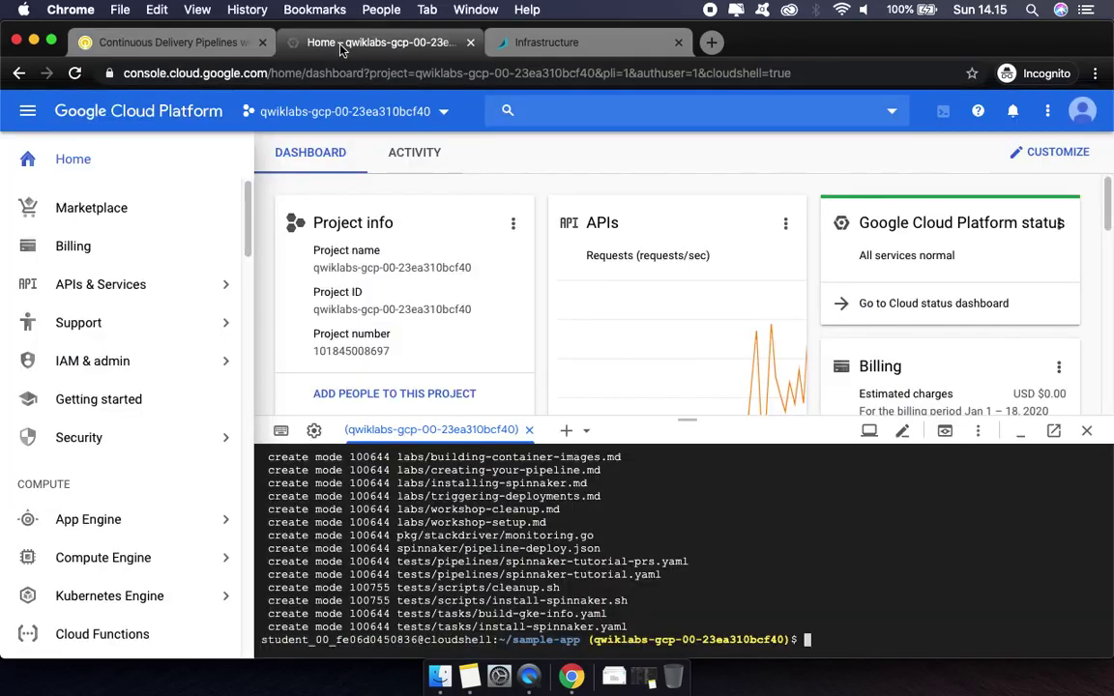
{"action": "key", "text": "super+v"}
{"action": "key", "text": "Return"}
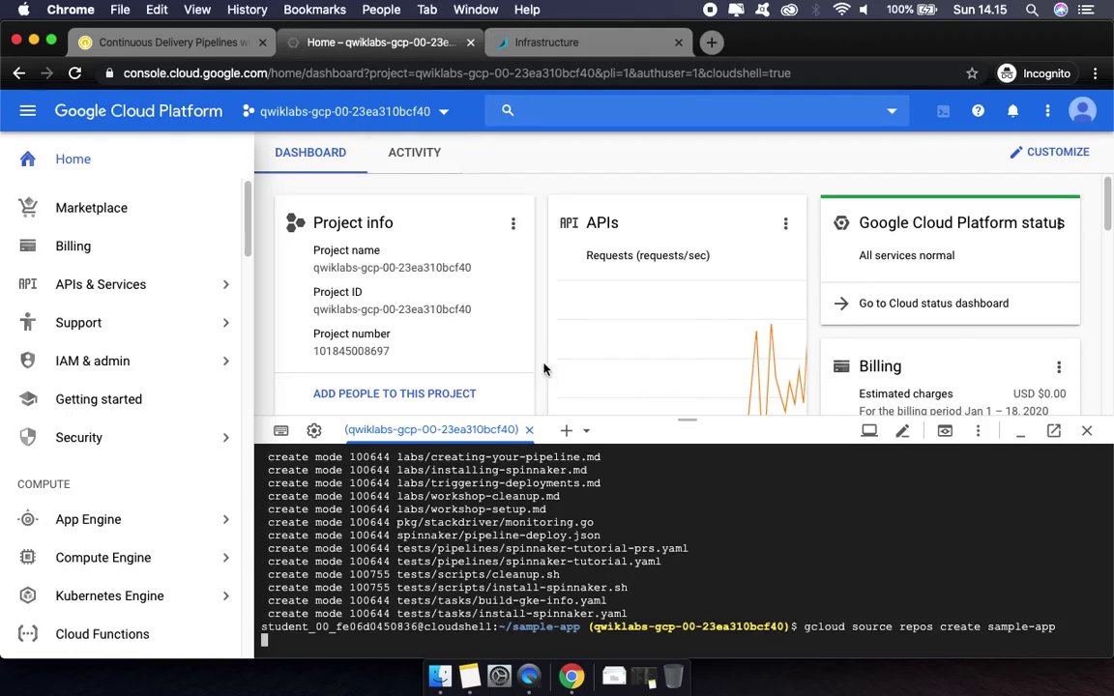
{"action": "left_click_drag", "start_coordinate": [634, 416], "coordinate": [628, 369]}
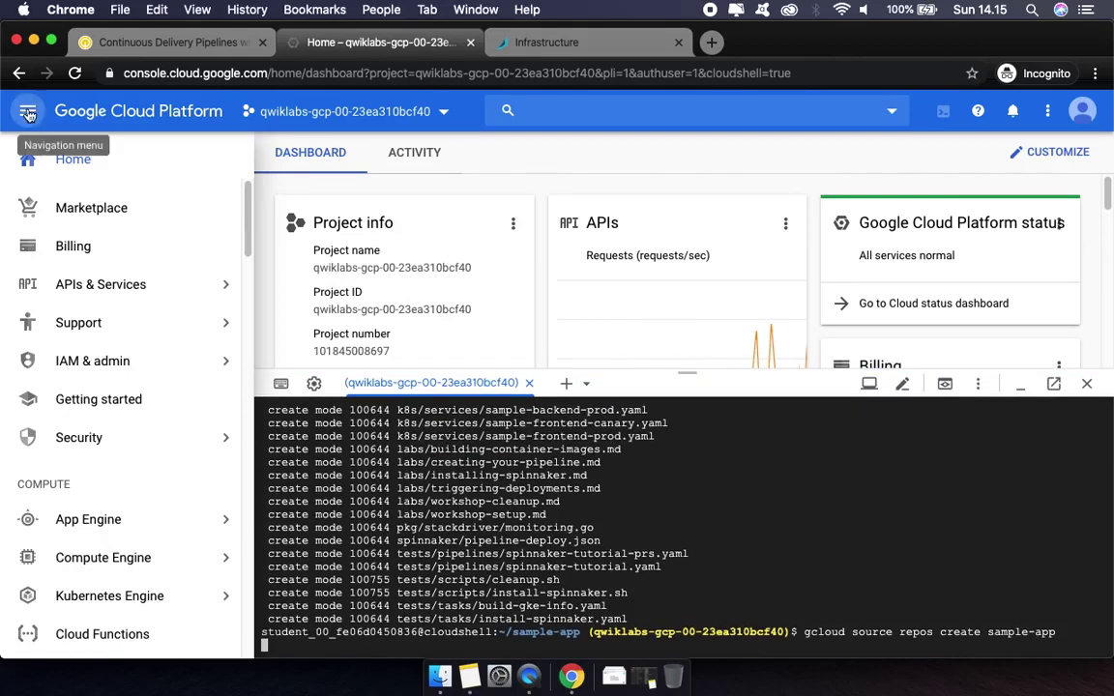
{"action": "left_click", "coordinate": [29, 114]}
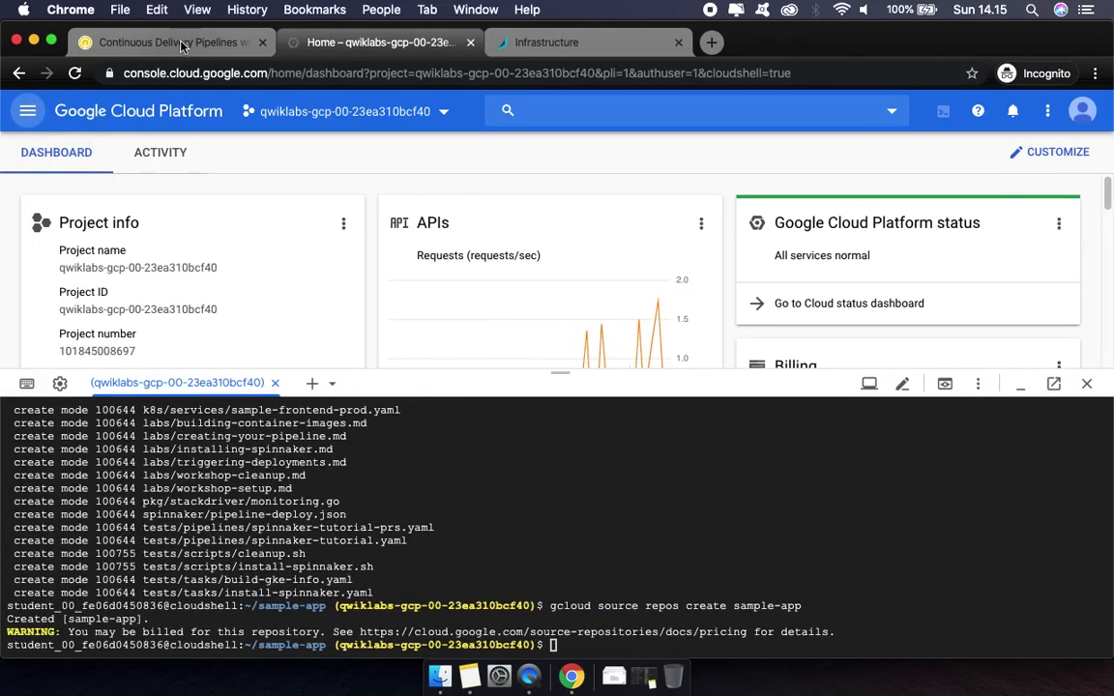
Set the Git credential helper by running the lab's git config credential.helper gcloud.sh command in Cloud Shell
{"action": "left_click", "coordinate": [181, 44]}
{"action": "scroll", "coordinate": [674, 356], "scroll_direction": "down", "scroll_amount": 1}
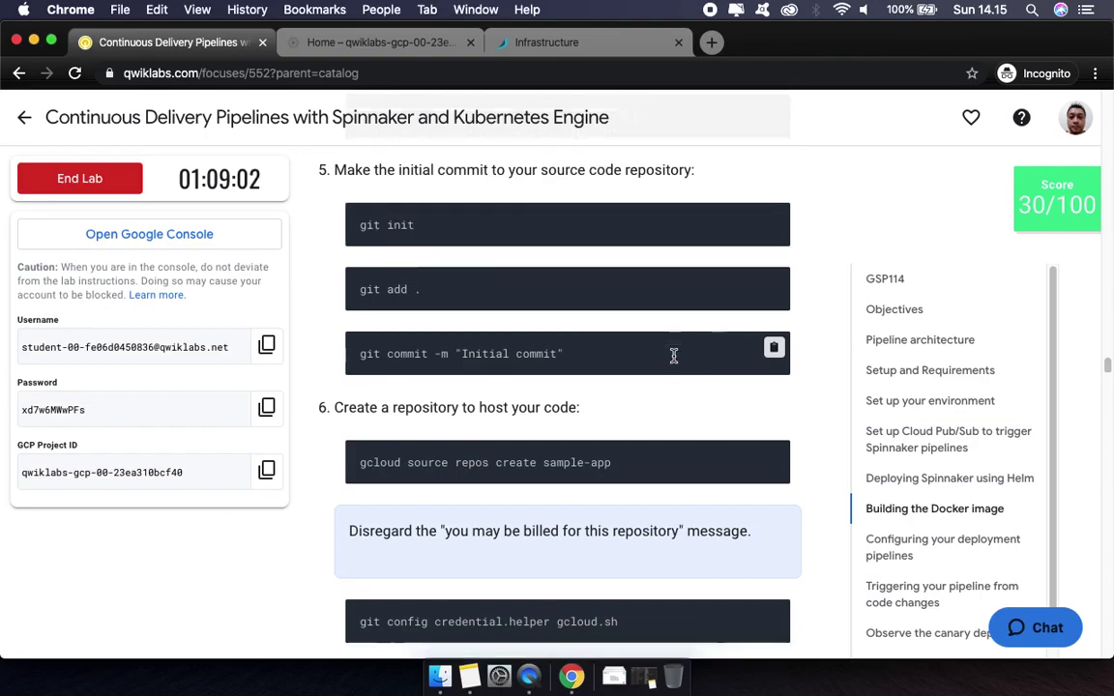
{"action": "scroll", "coordinate": [674, 356], "scroll_direction": "down", "scroll_amount": 5}
{"action": "scroll", "coordinate": [677, 361], "scroll_direction": "up", "scroll_amount": 1}
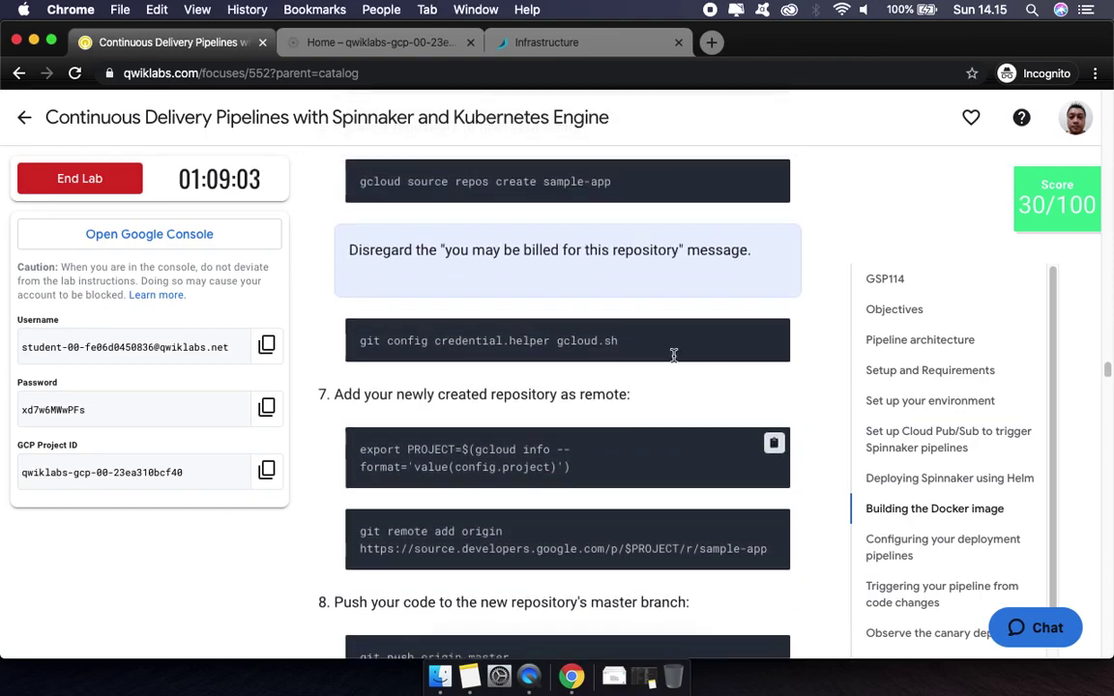
{"action": "left_click", "coordinate": [339, 45]}
{"action": "left_click", "coordinate": [192, 49]}
{"action": "scroll", "coordinate": [694, 385], "scroll_direction": "down", "scroll_amount": 3}
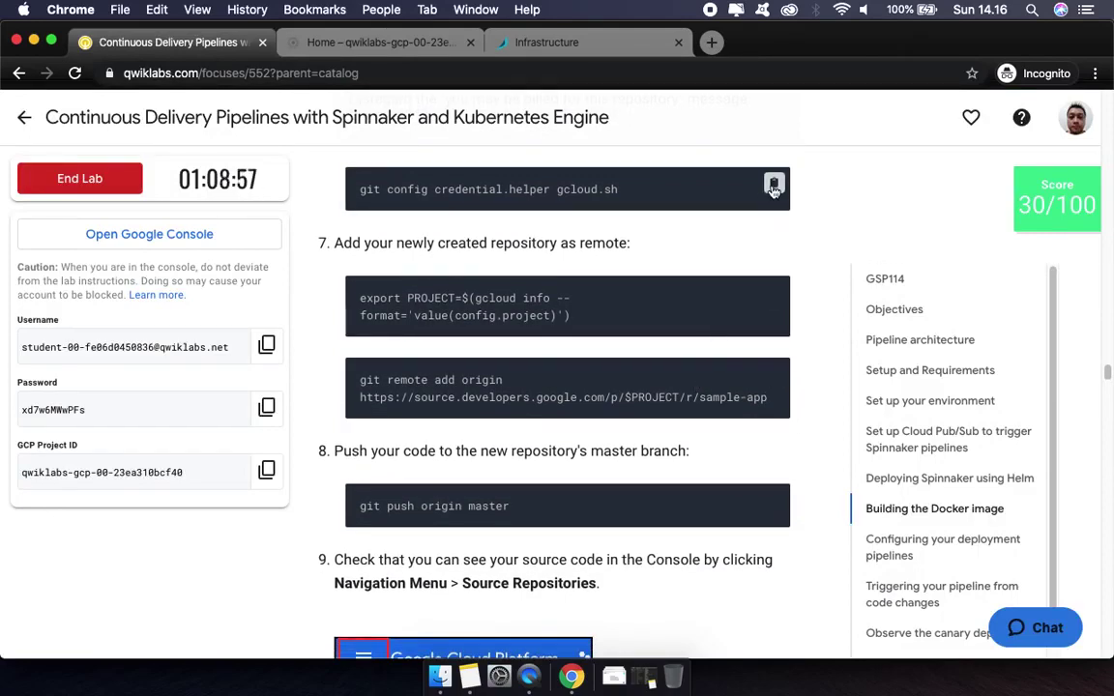
{"action": "left_click", "coordinate": [366, 44]}
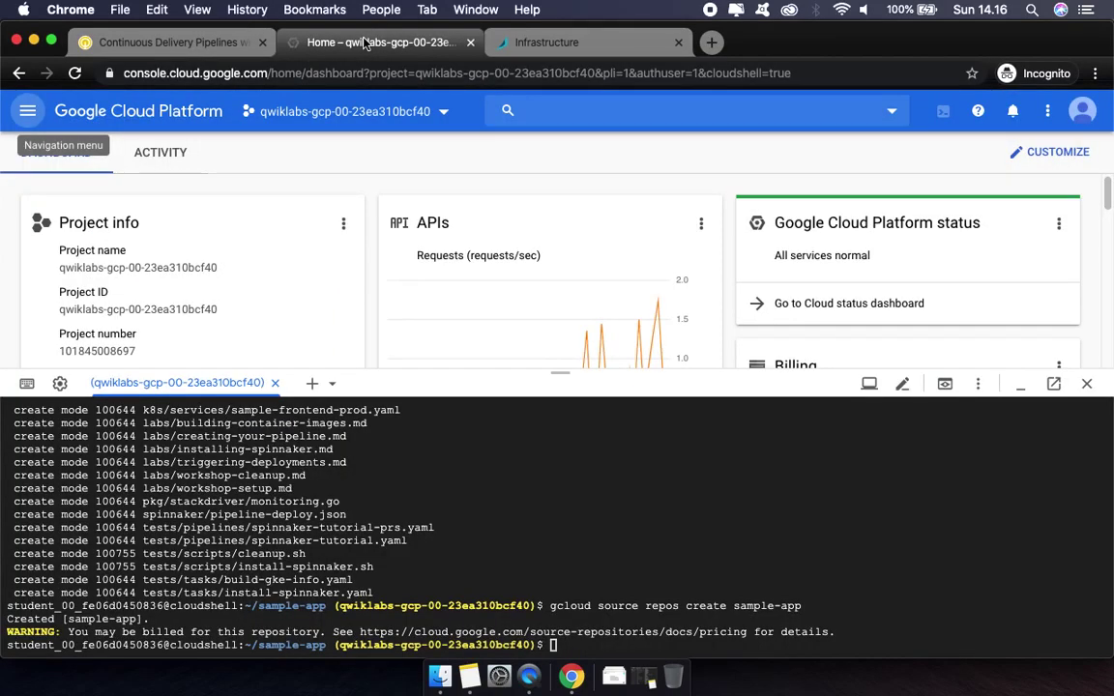
{"action": "left_click", "coordinate": [605, 471]}
{"action": "key", "text": "super+v"}
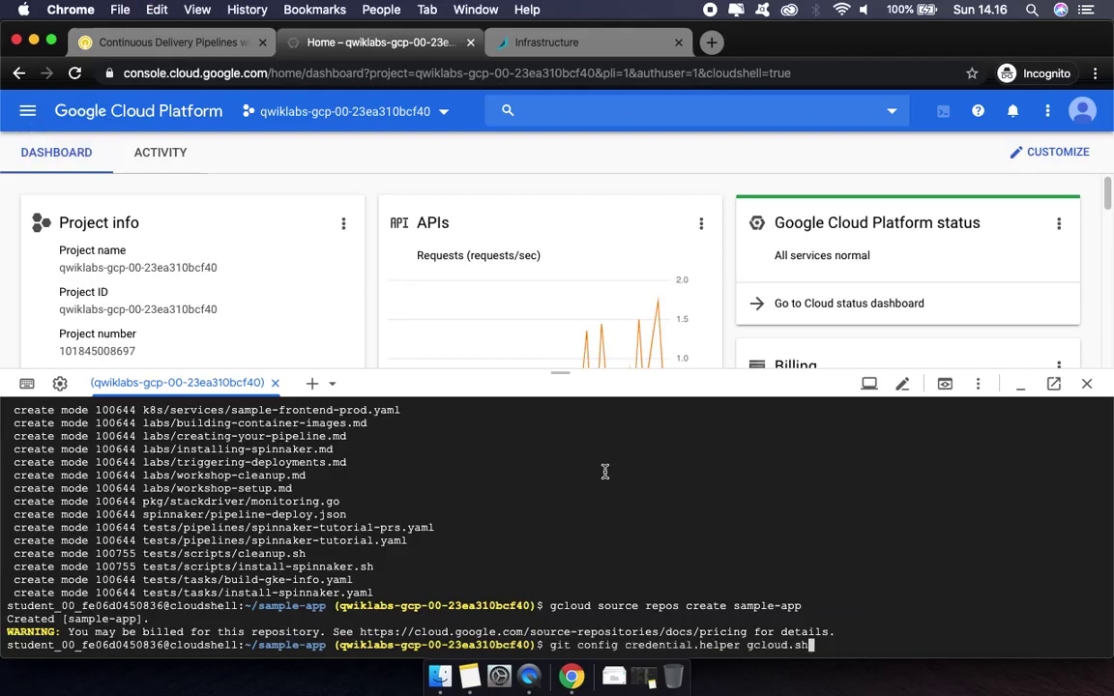
{"action": "key", "text": "Return"}
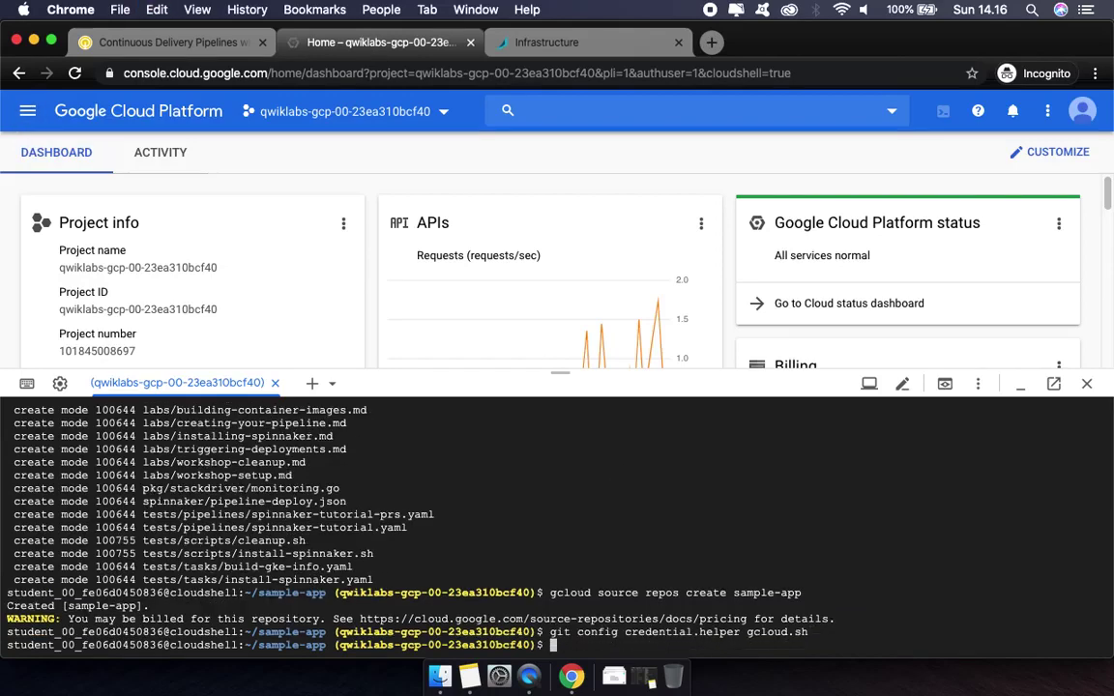
Set the PROJECT variable by running the lab's export PROJECT=$(gcloud info --format='value(config.project)') command in Cloud Shell
{"action": "left_click", "coordinate": [184, 36]}
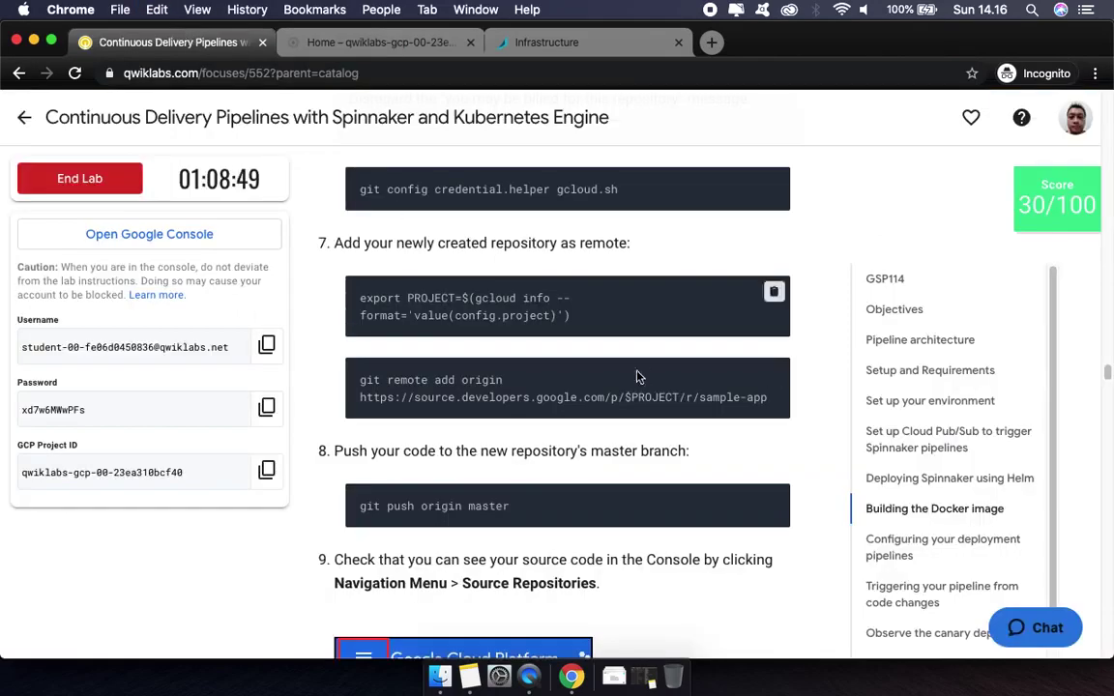
{"action": "left_click", "coordinate": [774, 292]}
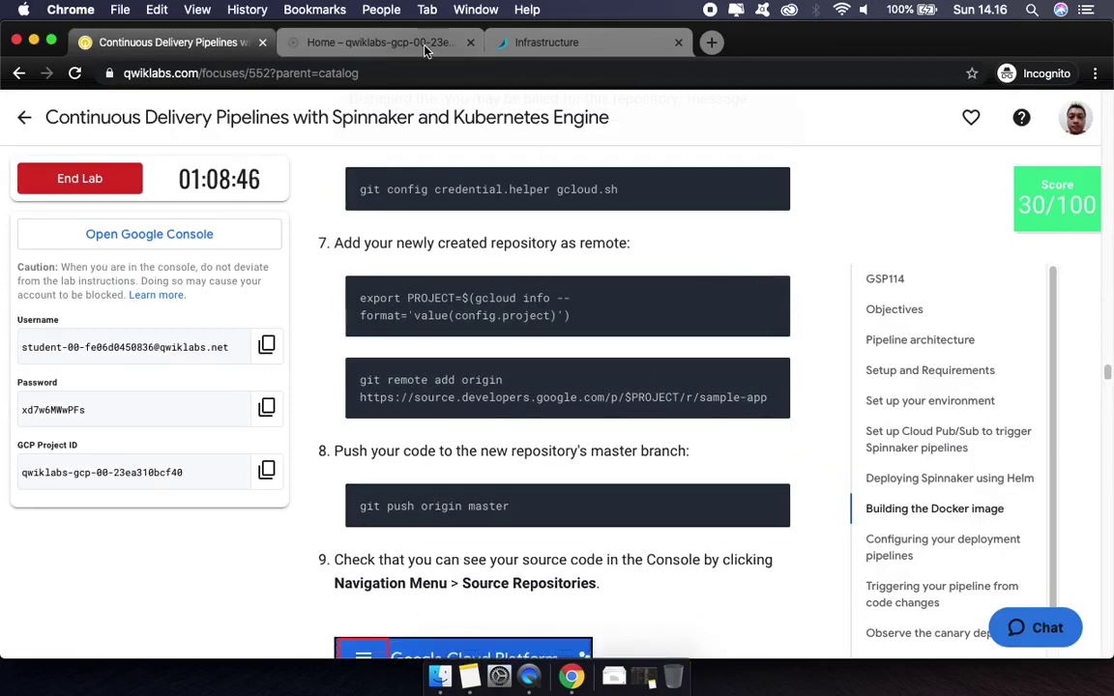
{"action": "left_click", "coordinate": [426, 45]}
{"action": "key", "text": "super+v"}
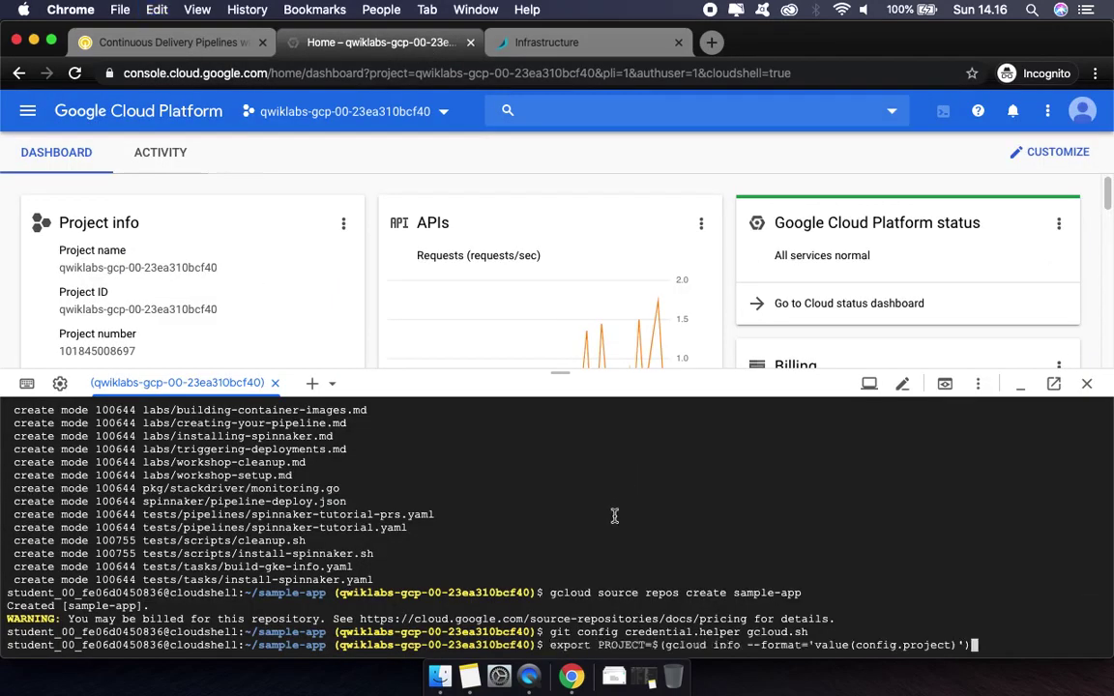
{"action": "key", "text": "Return"}
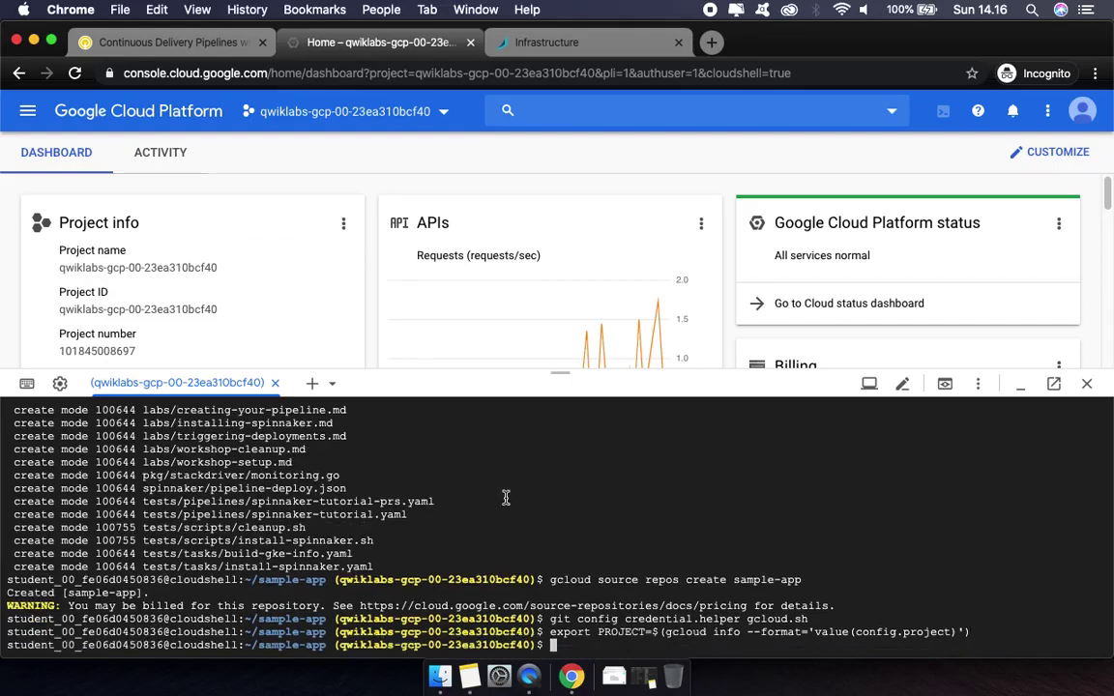
{"action": "left_click", "coordinate": [181, 40]}
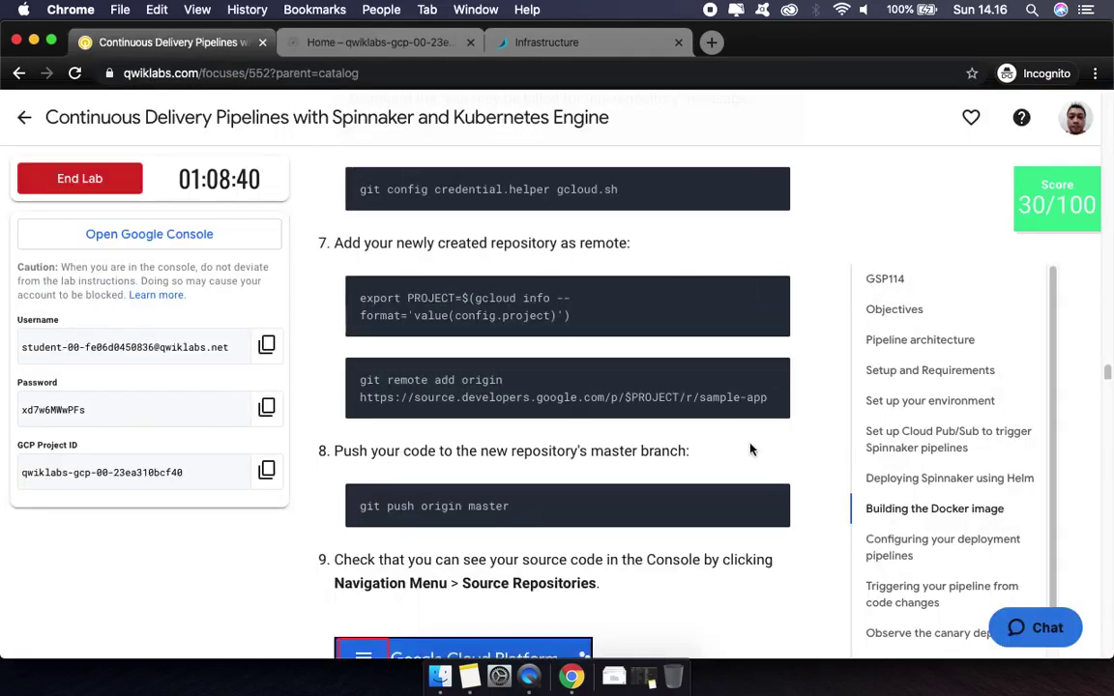
{"action": "left_click", "coordinate": [774, 372]}
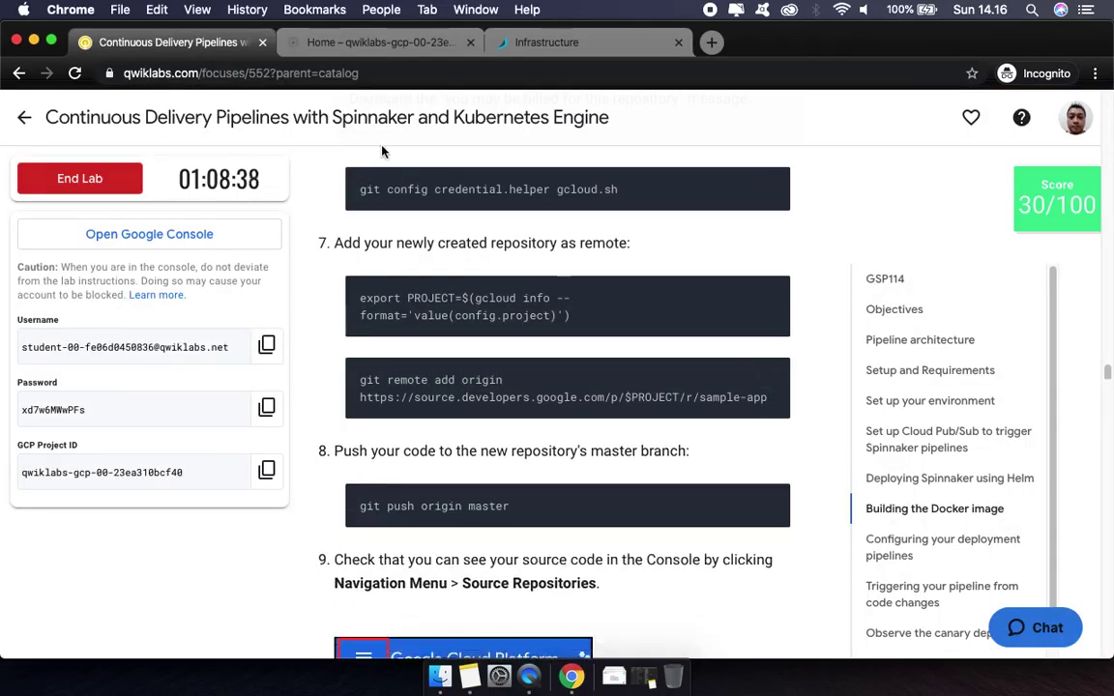
{"action": "left_click", "coordinate": [363, 40]}
{"action": "key", "text": "super+v"}
{"action": "key", "text": "Return"}
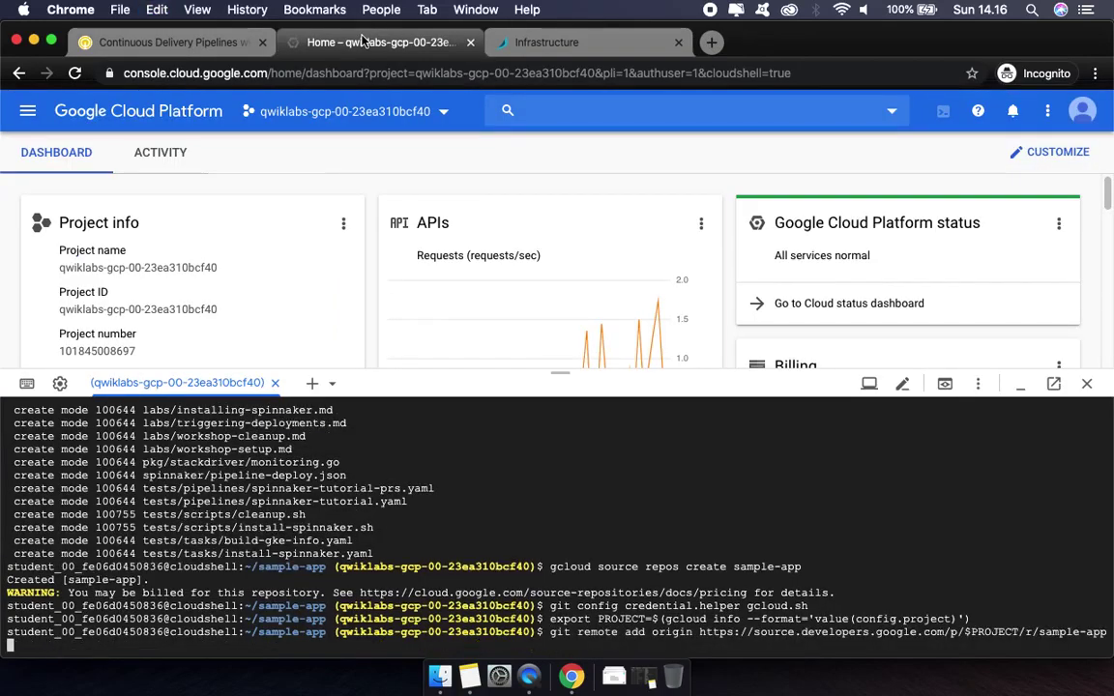
Push the code to the new repository's master branch by running the lab's git push origin master command in Cloud Shell
{"action": "left_click", "coordinate": [219, 42]}
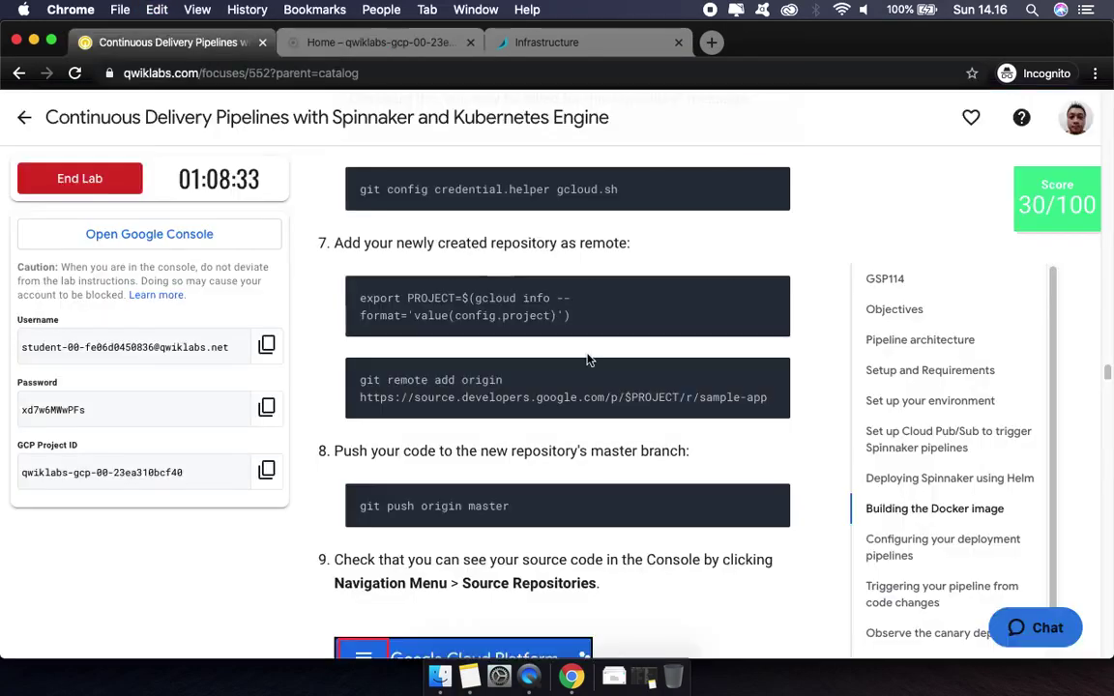
{"action": "left_click", "coordinate": [776, 501]}
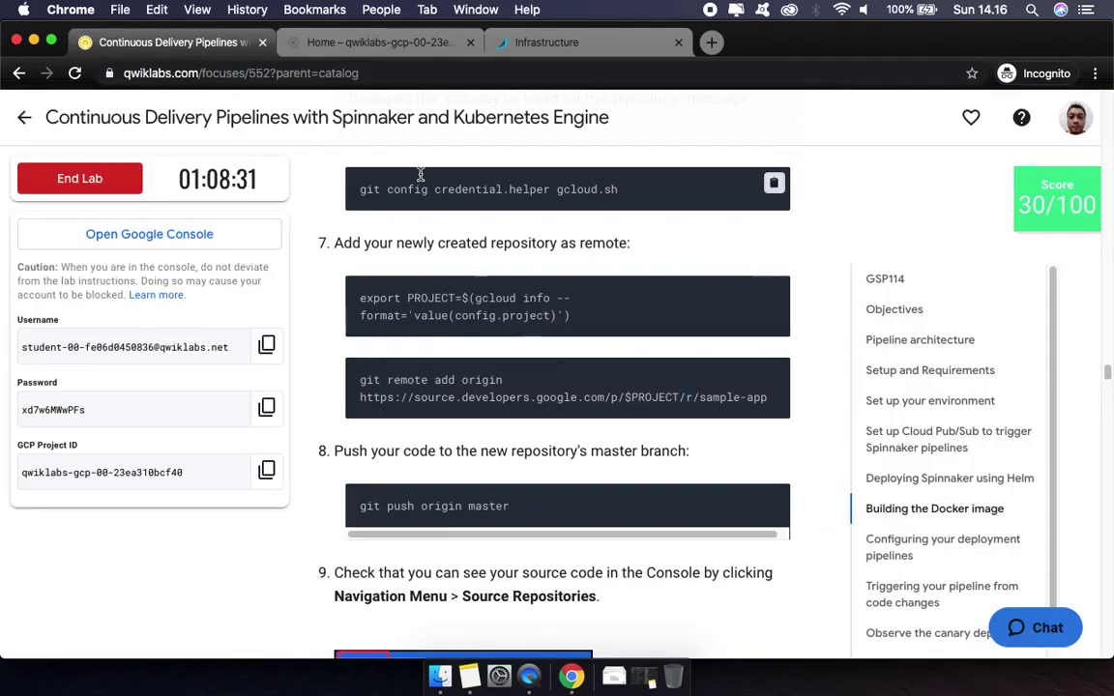
{"action": "left_click", "coordinate": [316, 44]}
{"action": "key", "text": "super+v"}
{"action": "key", "text": "Return"}
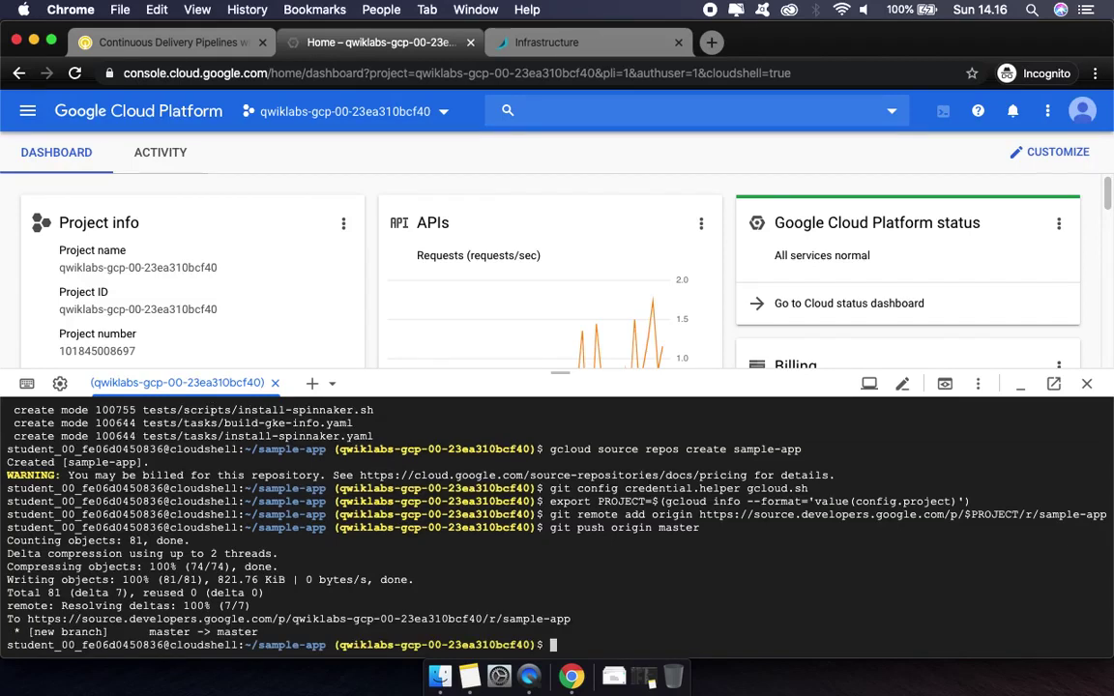
Open Source Repositories from the Google Cloud console and open the sample-app repository from the list of all repositories
{"action": "left_click", "coordinate": [236, 42]}
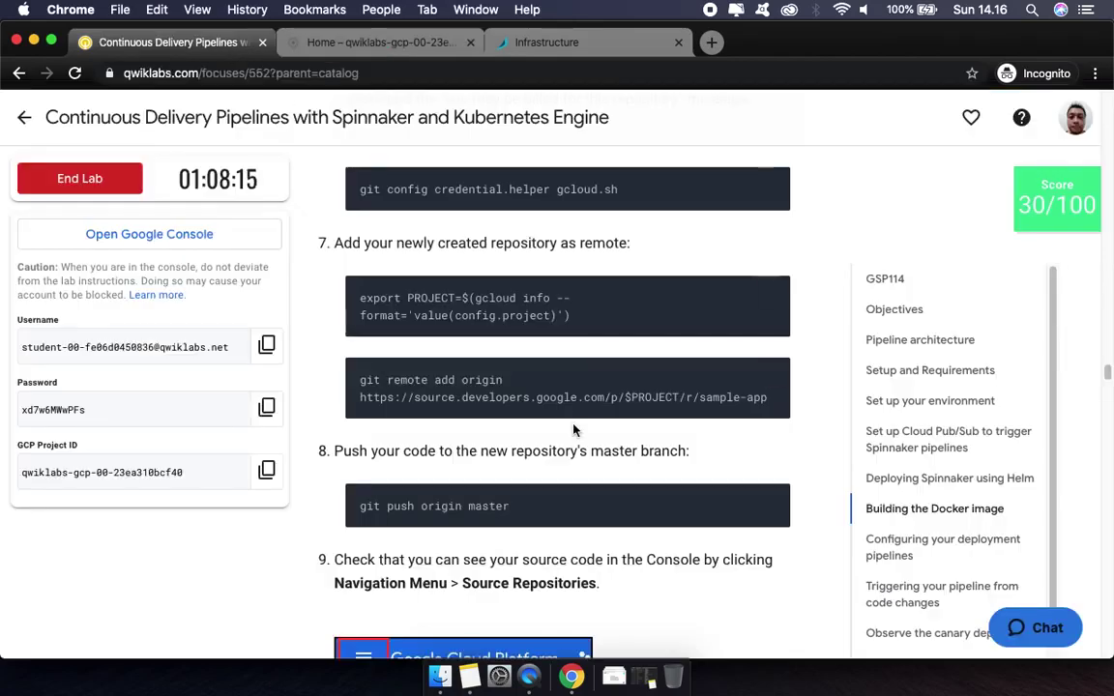
{"action": "scroll", "coordinate": [574, 429], "scroll_direction": "down", "scroll_amount": 5}
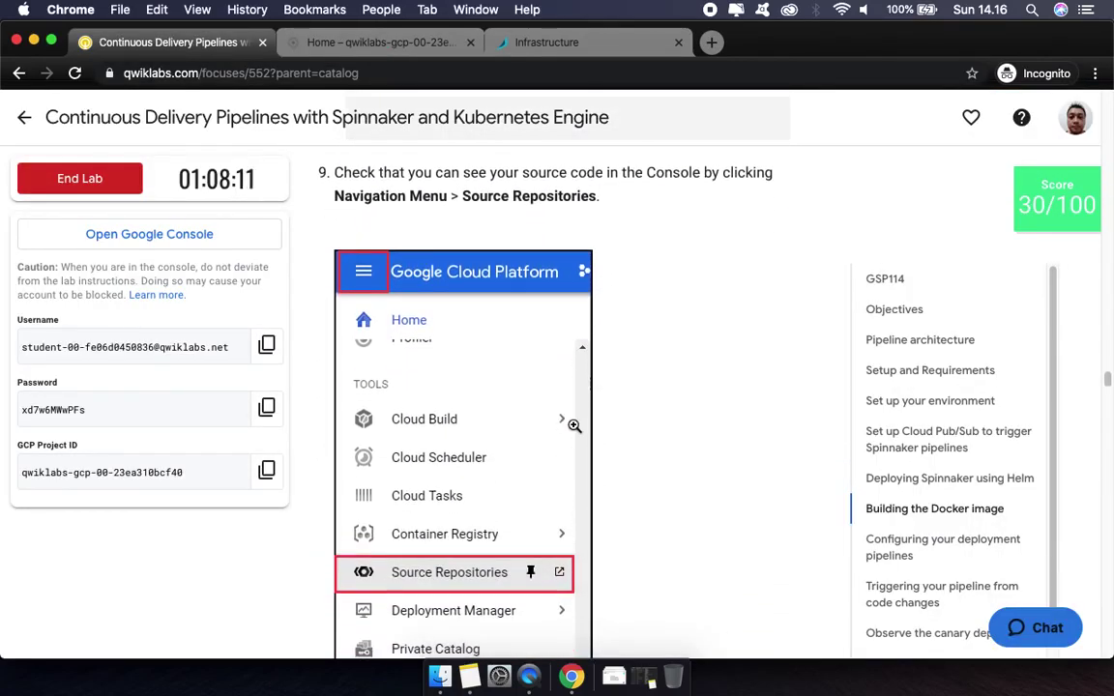
{"action": "left_click", "coordinate": [366, 41]}
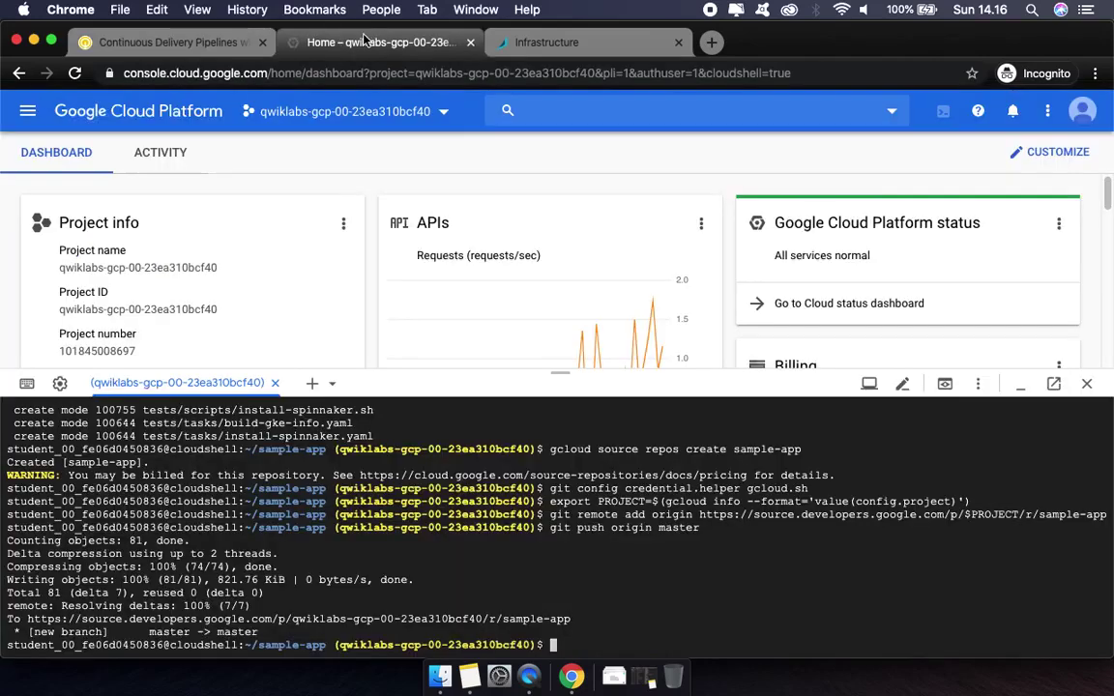
{"action": "left_click", "coordinate": [27, 111]}
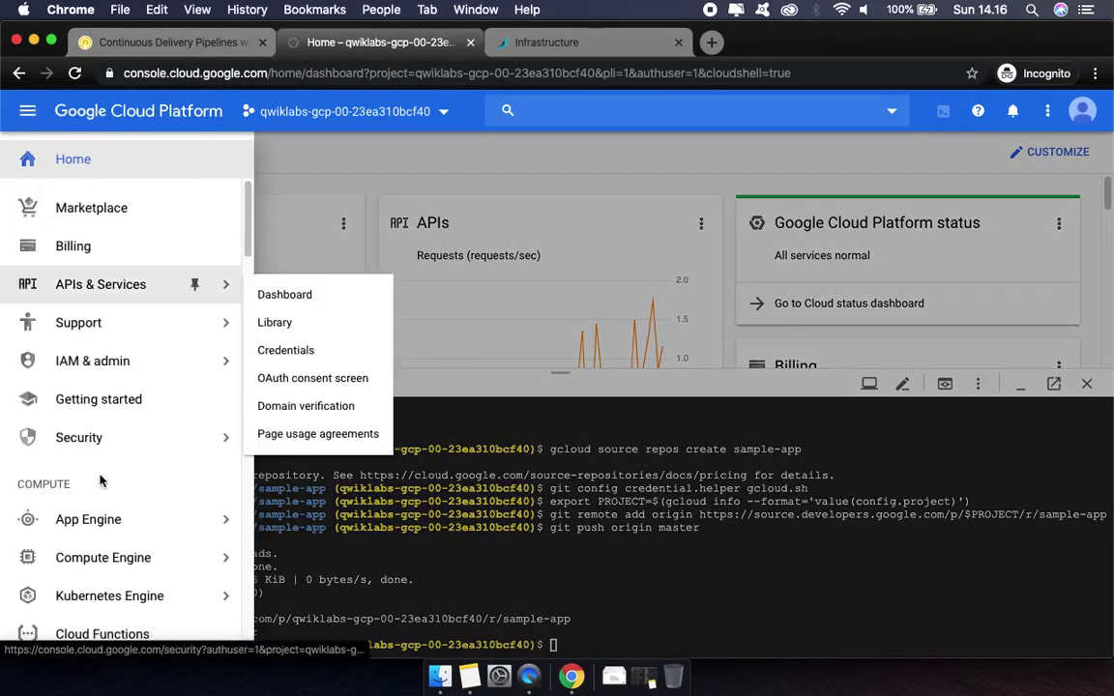
{"action": "scroll", "coordinate": [101, 482], "scroll_direction": "down", "scroll_amount": 10}
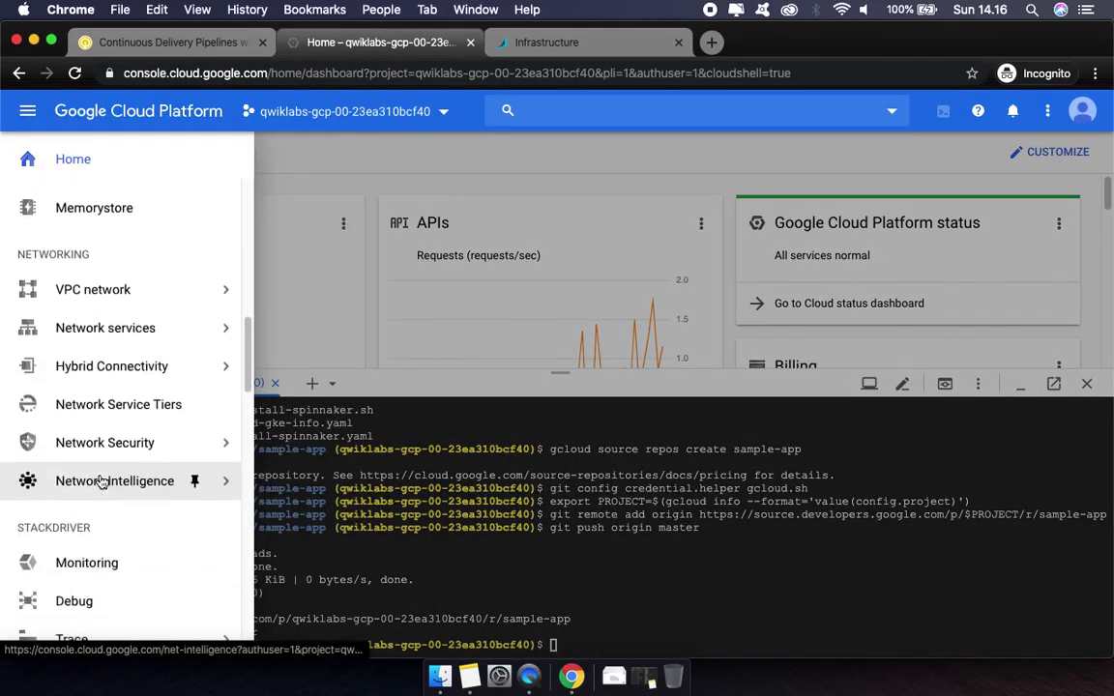
{"action": "scroll", "coordinate": [101, 481], "scroll_direction": "down", "scroll_amount": 10}
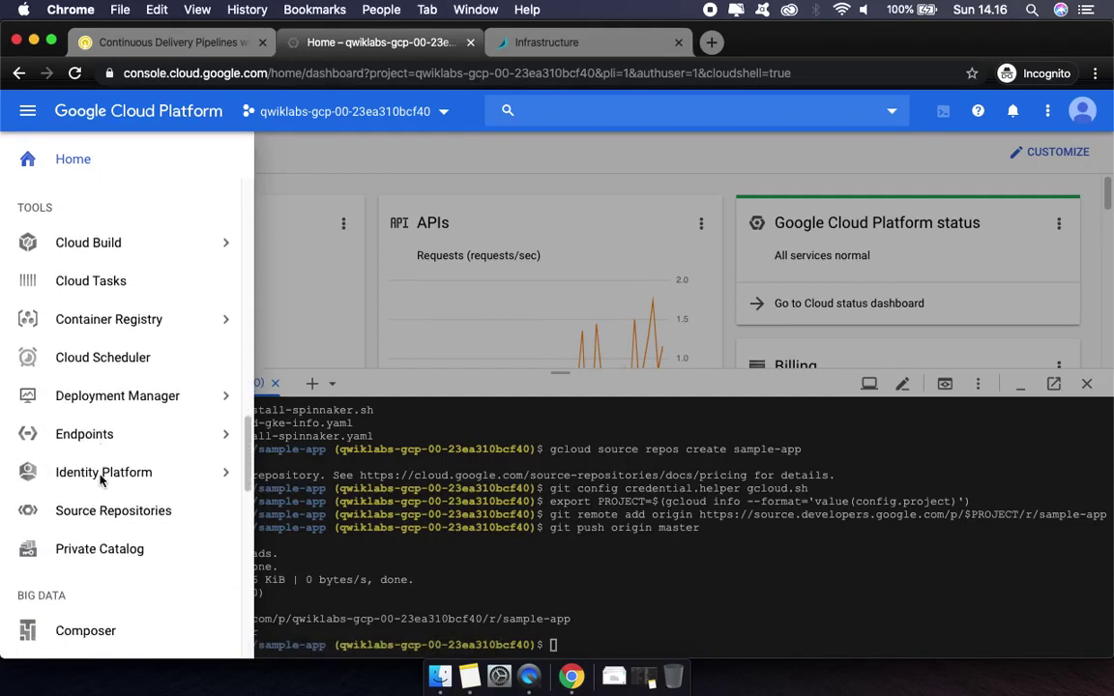
{"action": "scroll", "coordinate": [101, 481], "scroll_direction": "down", "scroll_amount": 10}
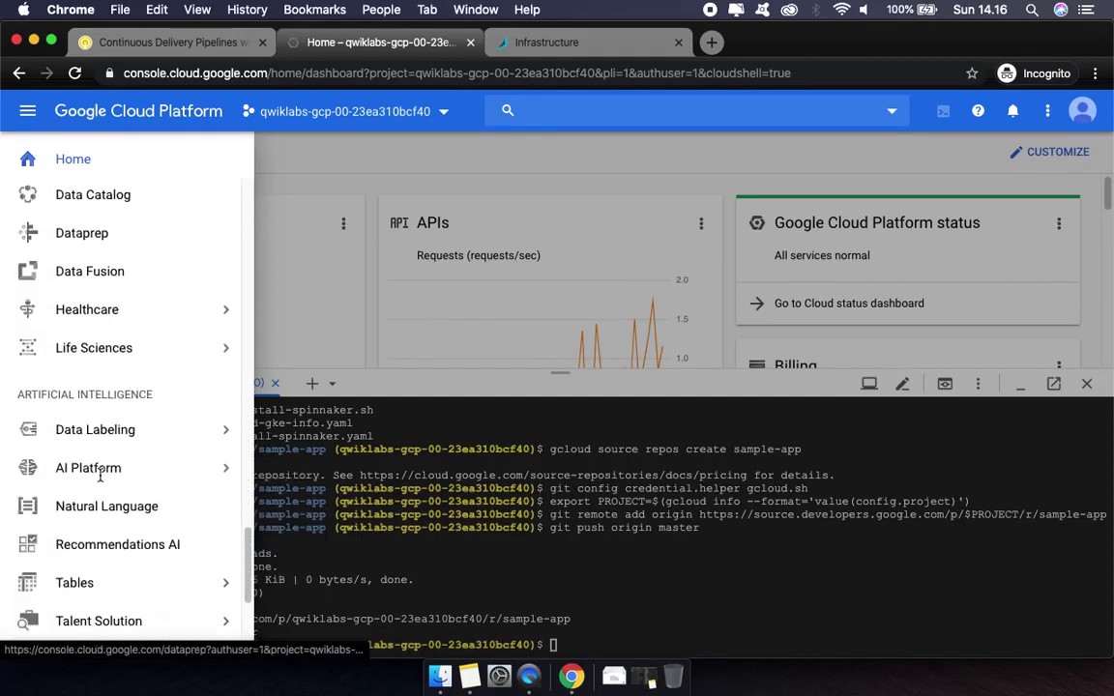
{"action": "scroll", "coordinate": [101, 476], "scroll_direction": "down", "scroll_amount": 8}
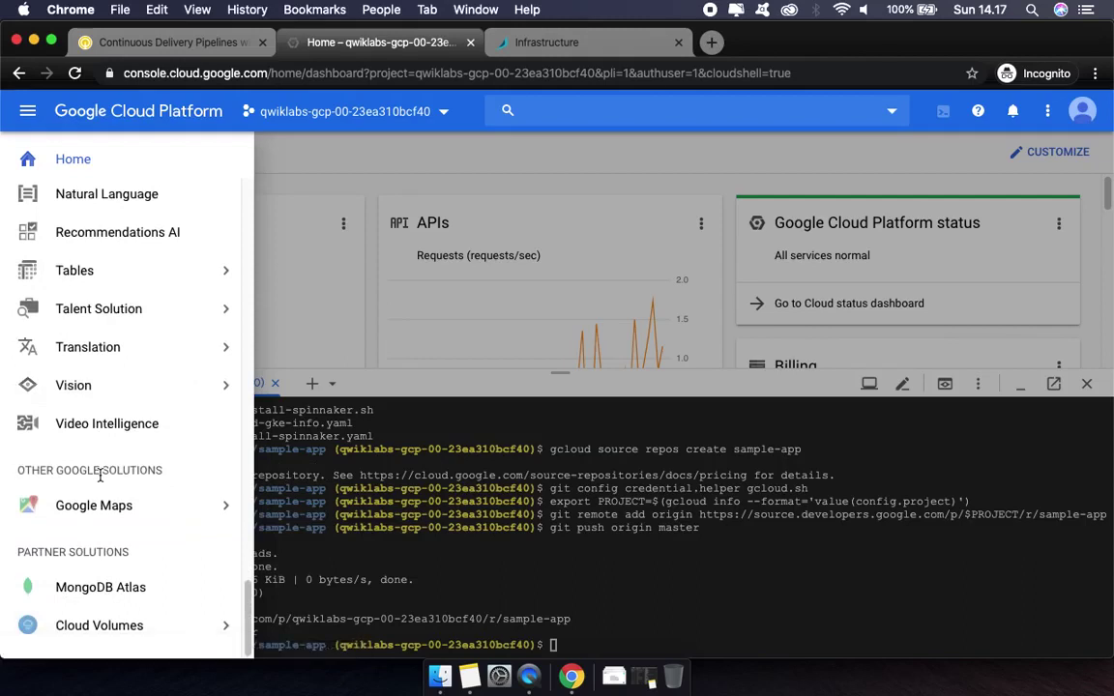
{"action": "scroll", "coordinate": [101, 476], "scroll_direction": "up", "scroll_amount": 8}
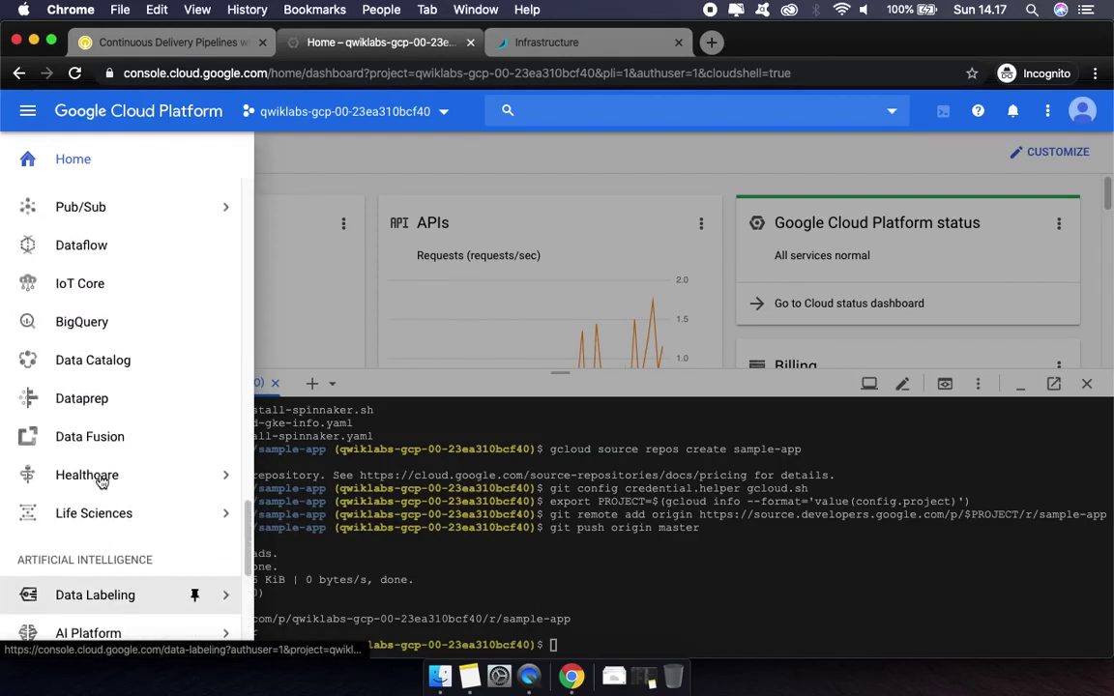
{"action": "scroll", "coordinate": [101, 481], "scroll_direction": "up", "scroll_amount": 7}
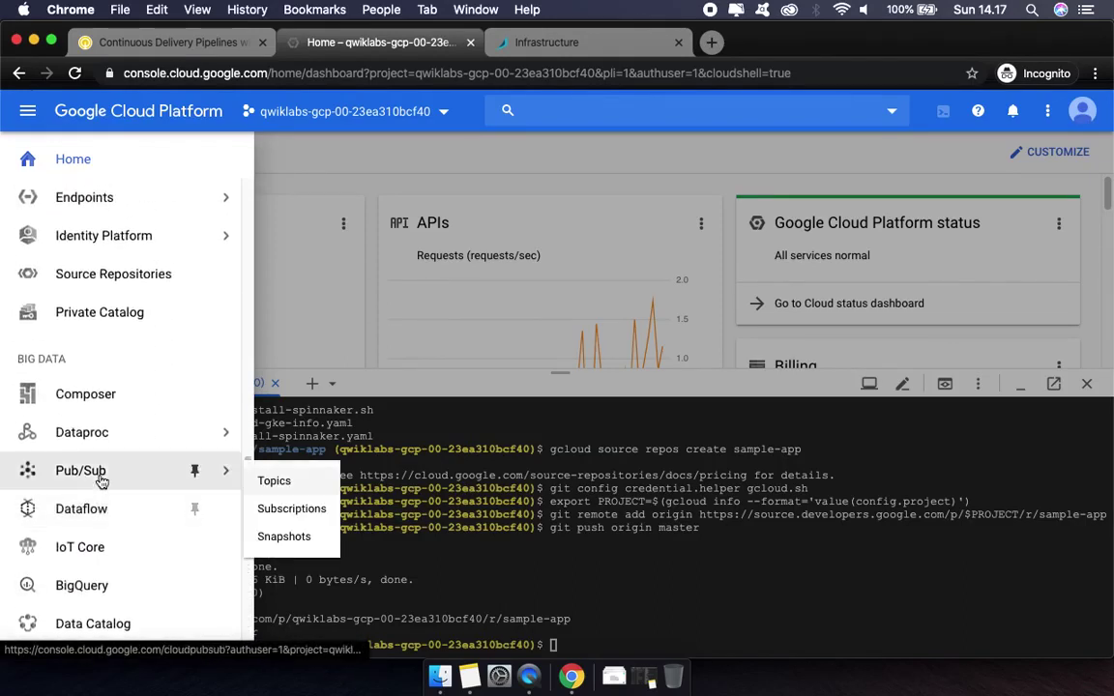
{"action": "scroll", "coordinate": [101, 480], "scroll_direction": "up", "scroll_amount": 3}
{"action": "left_click", "coordinate": [99, 480]}
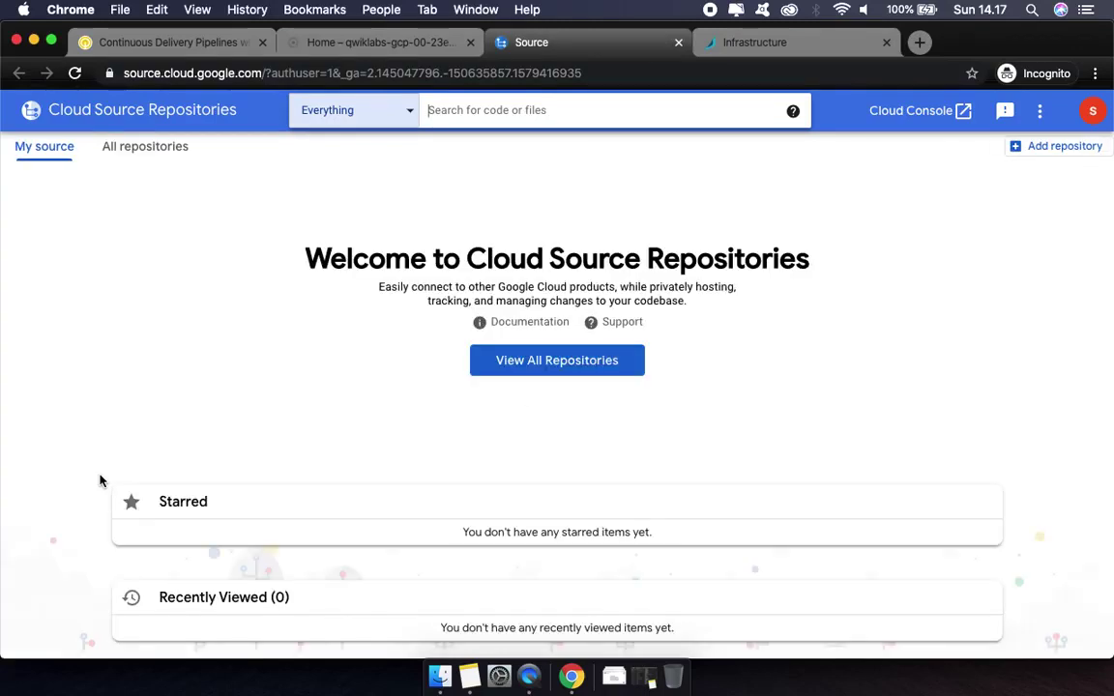
{"action": "left_click", "coordinate": [166, 149]}
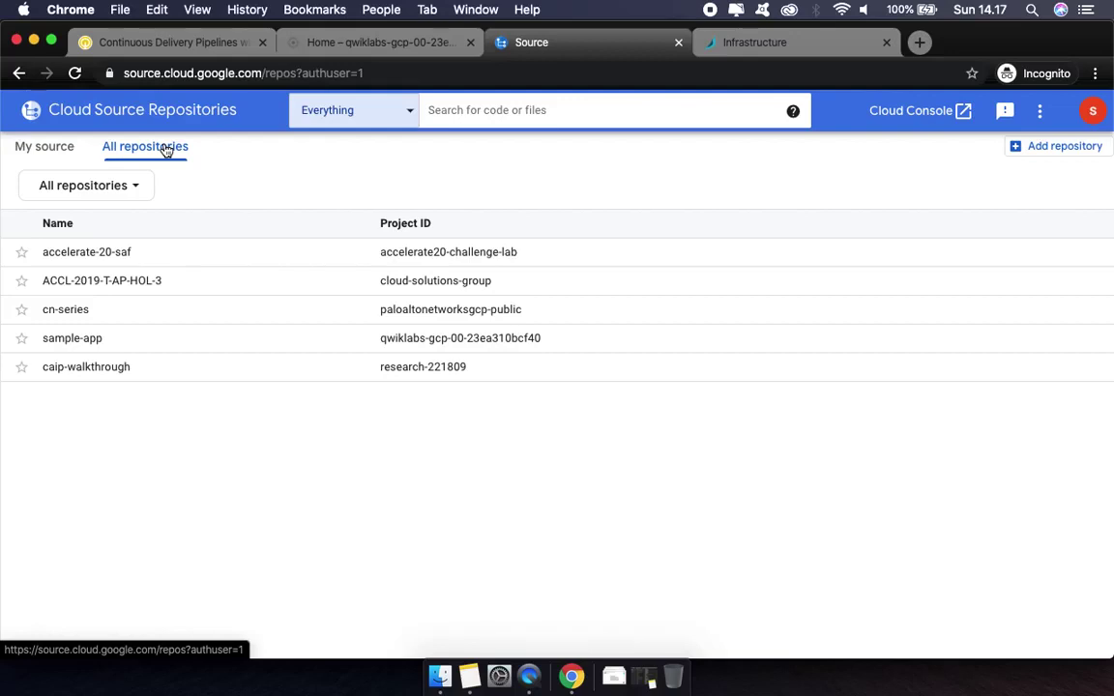
{"action": "left_click", "coordinate": [76, 340]}
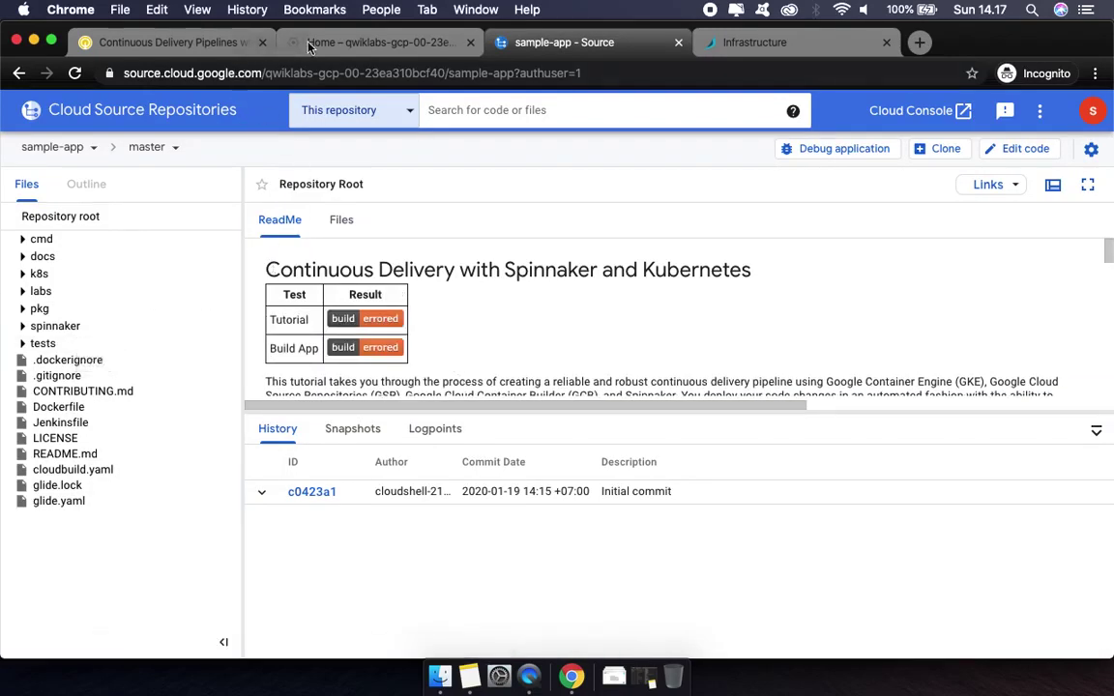
Compare the sample-app repository with the lab's step 10 and read through its ReadMe
{"action": "left_click", "coordinate": [182, 48]}
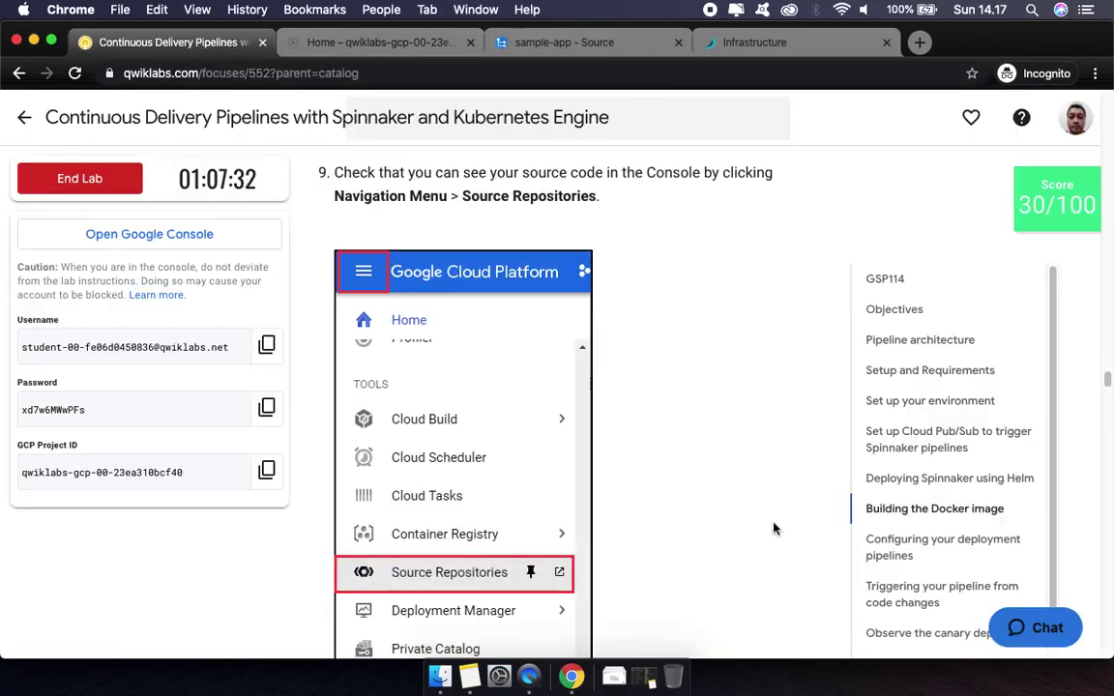
{"action": "scroll", "coordinate": [774, 527], "scroll_direction": "down", "scroll_amount": 5}
{"action": "scroll", "coordinate": [774, 527], "scroll_direction": "down", "scroll_amount": 5}
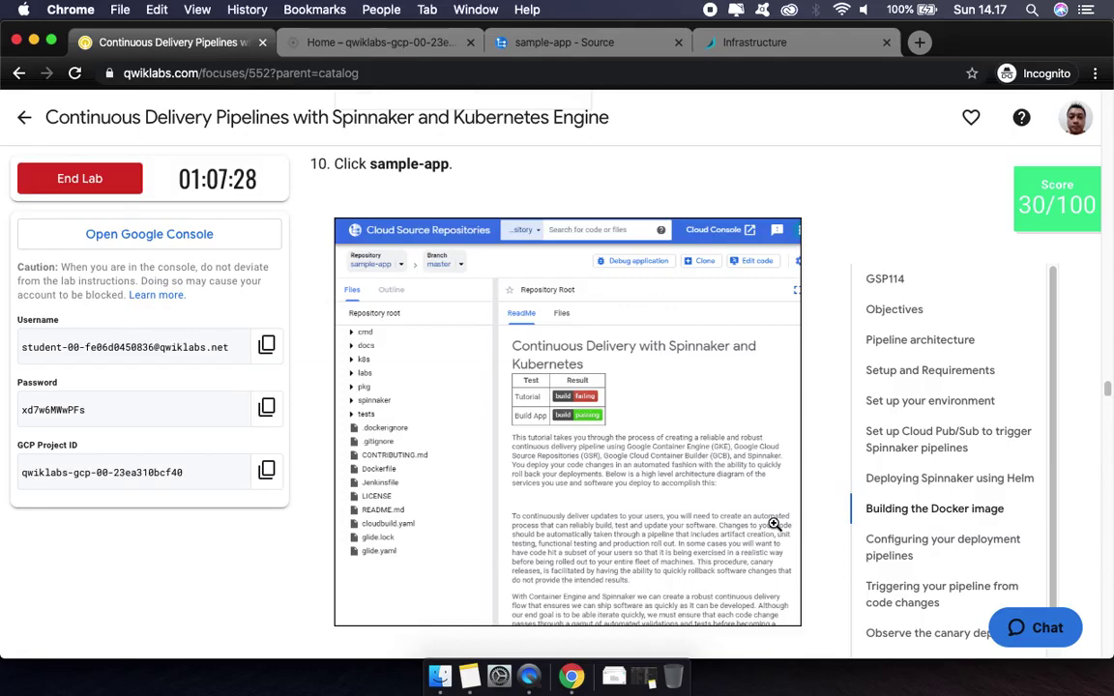
{"action": "left_click", "coordinate": [390, 48]}
{"action": "left_click", "coordinate": [554, 43]}
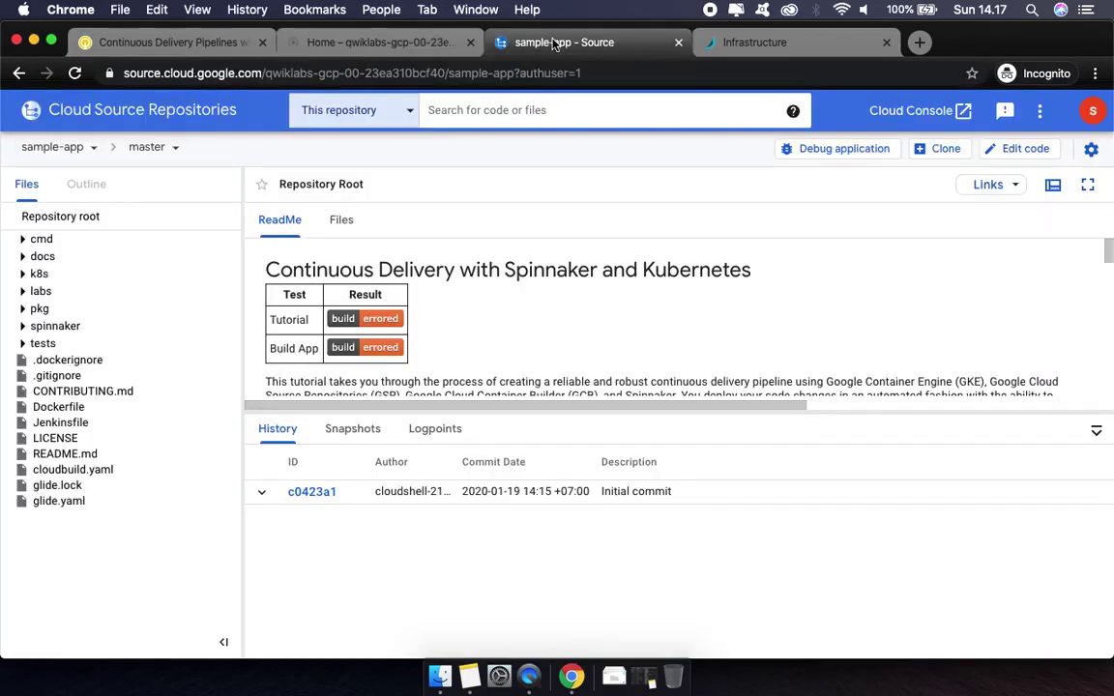
{"action": "scroll", "coordinate": [547, 331], "scroll_direction": "down", "scroll_amount": 5}
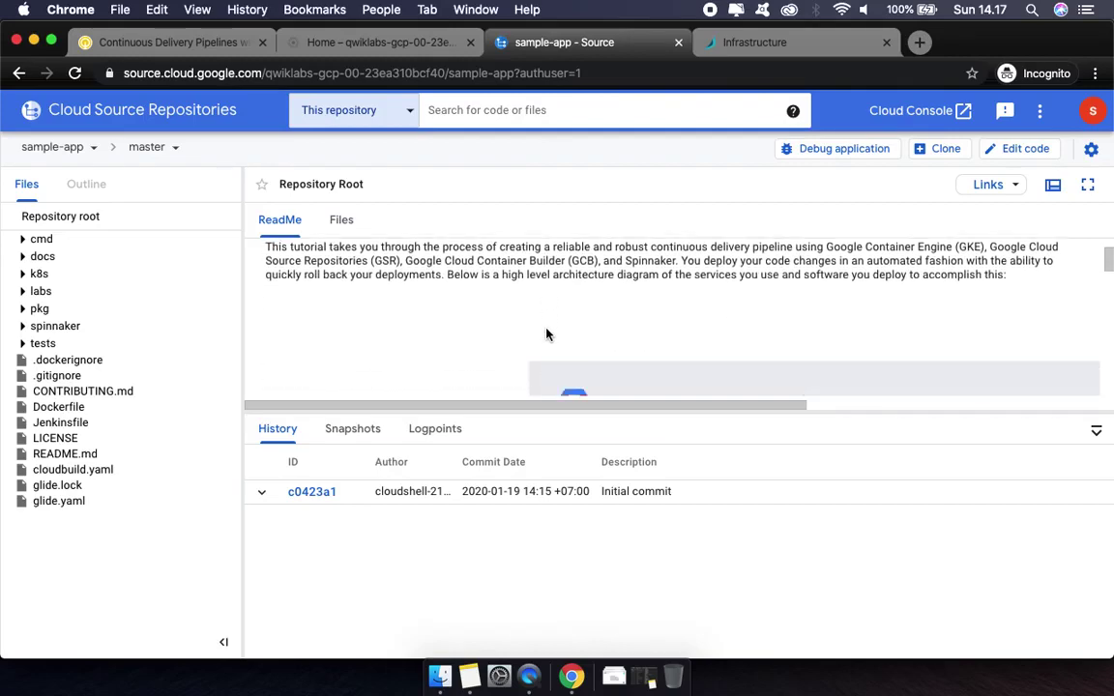
{"action": "scroll", "coordinate": [546, 334], "scroll_direction": "down", "scroll_amount": 8}
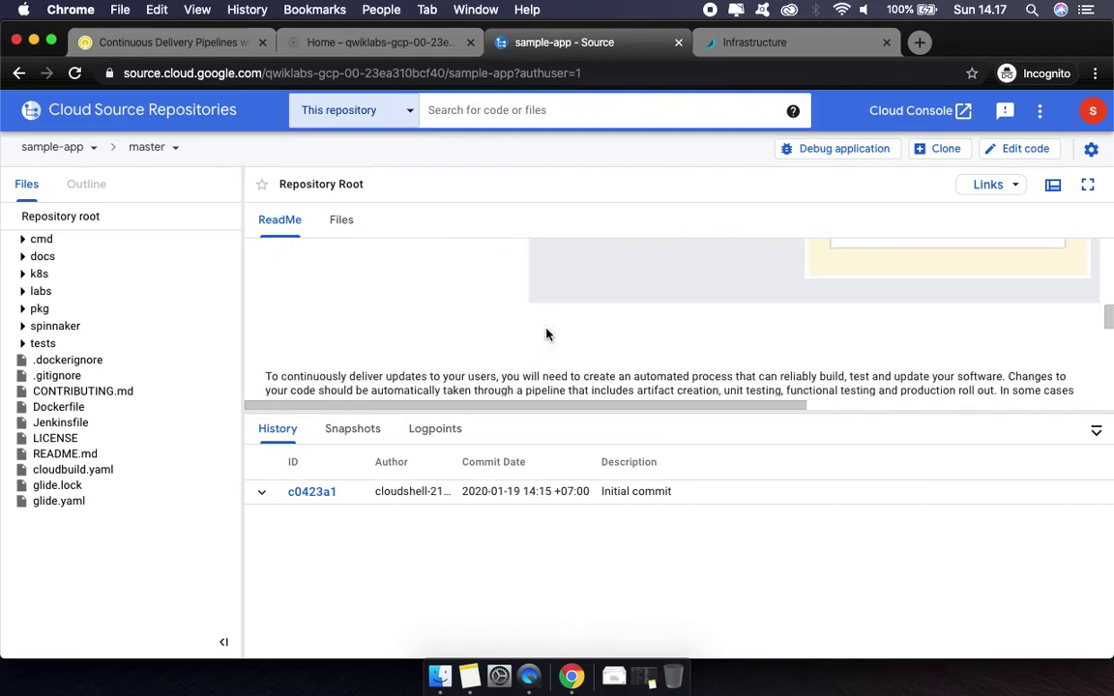
{"action": "scroll", "coordinate": [547, 331], "scroll_direction": "down", "scroll_amount": 10}
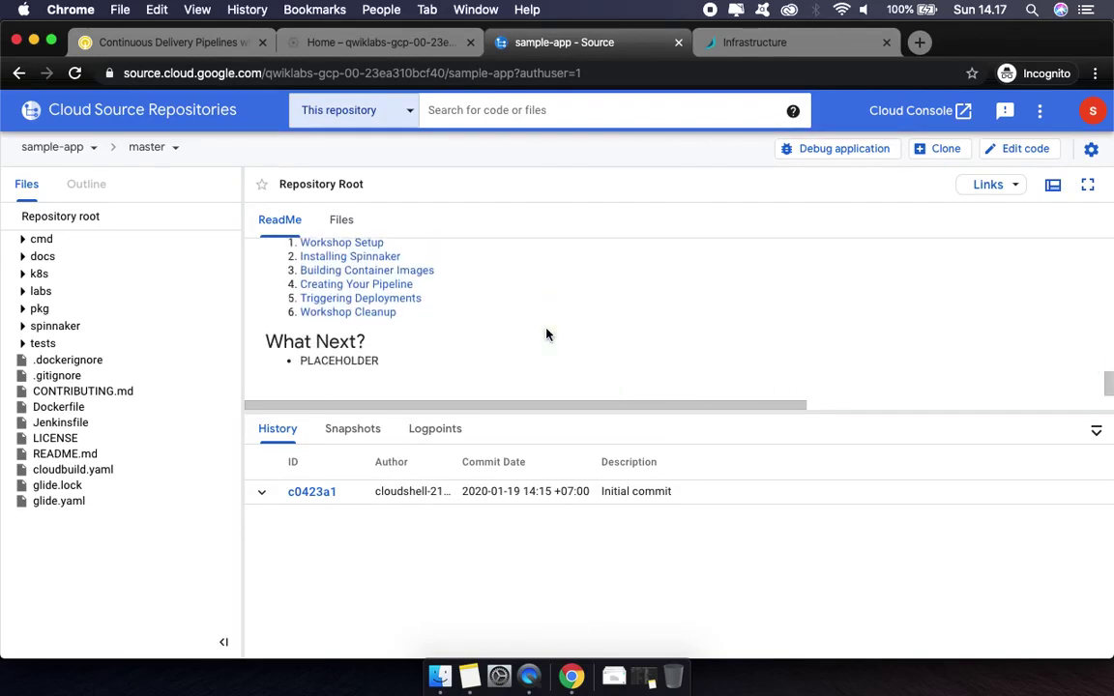
{"action": "scroll", "coordinate": [547, 332], "scroll_direction": "up", "scroll_amount": 5}
{"action": "scroll", "coordinate": [547, 334], "scroll_direction": "up", "scroll_amount": 15}
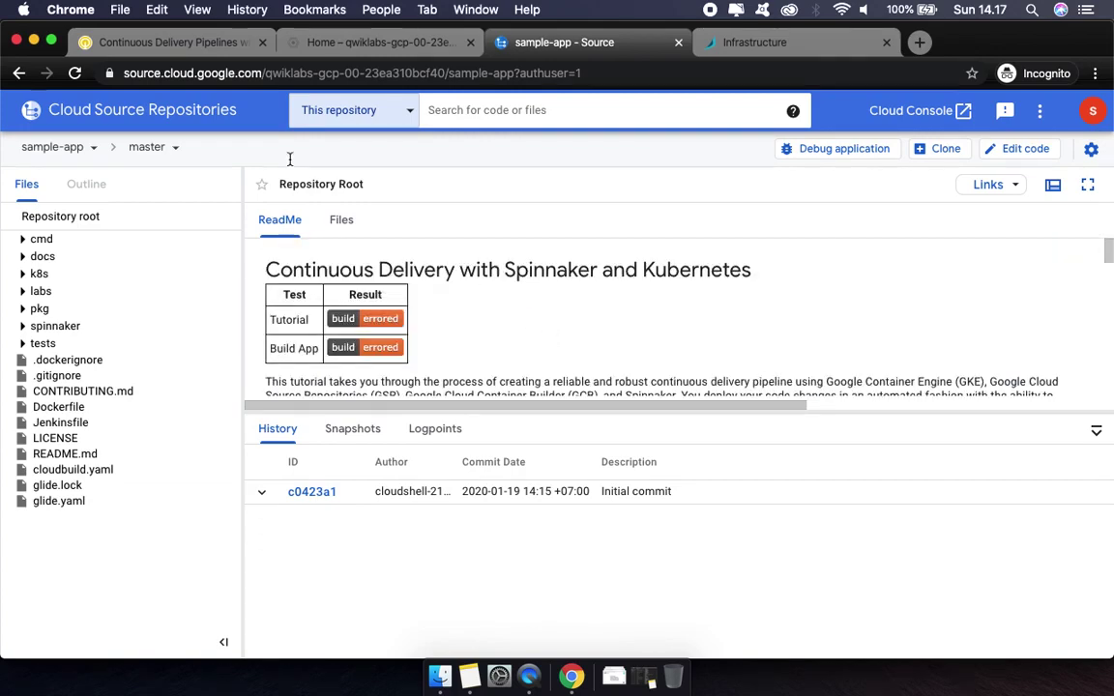
Read the lab's build trigger instructions and open the Cloud Build Triggers page in the Google Cloud console
{"action": "left_click", "coordinate": [152, 47]}
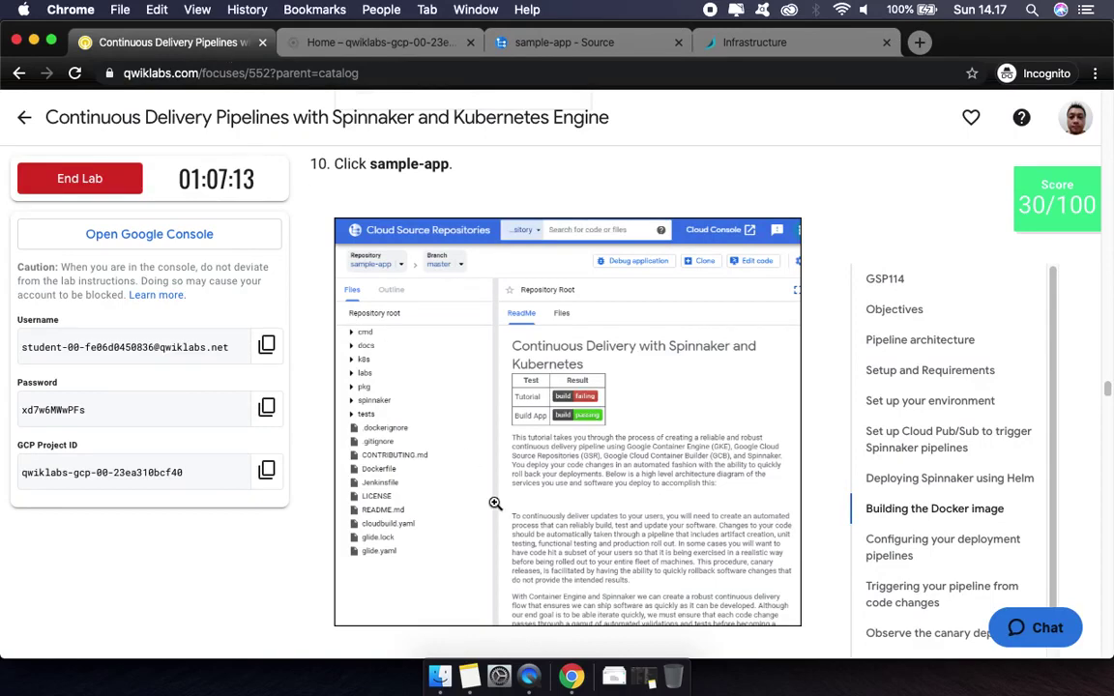
{"action": "scroll", "coordinate": [495, 503], "scroll_direction": "down", "scroll_amount": 10}
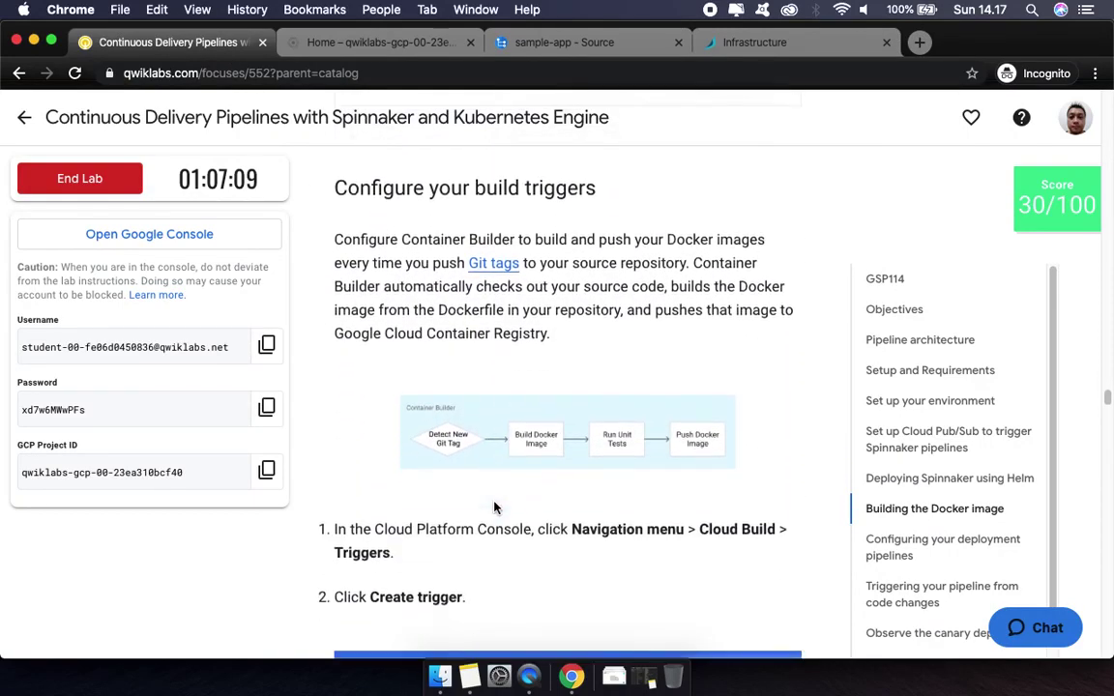
{"action": "scroll", "coordinate": [494, 507], "scroll_direction": "down", "scroll_amount": 3}
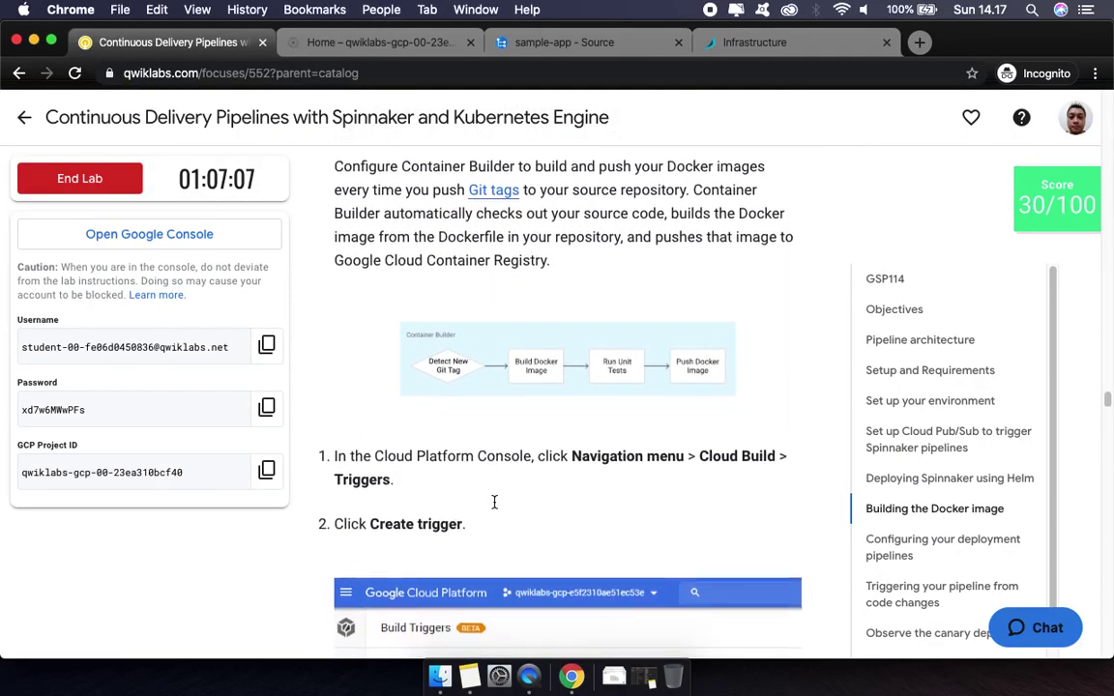
{"action": "scroll", "coordinate": [495, 506], "scroll_direction": "down", "scroll_amount": 6}
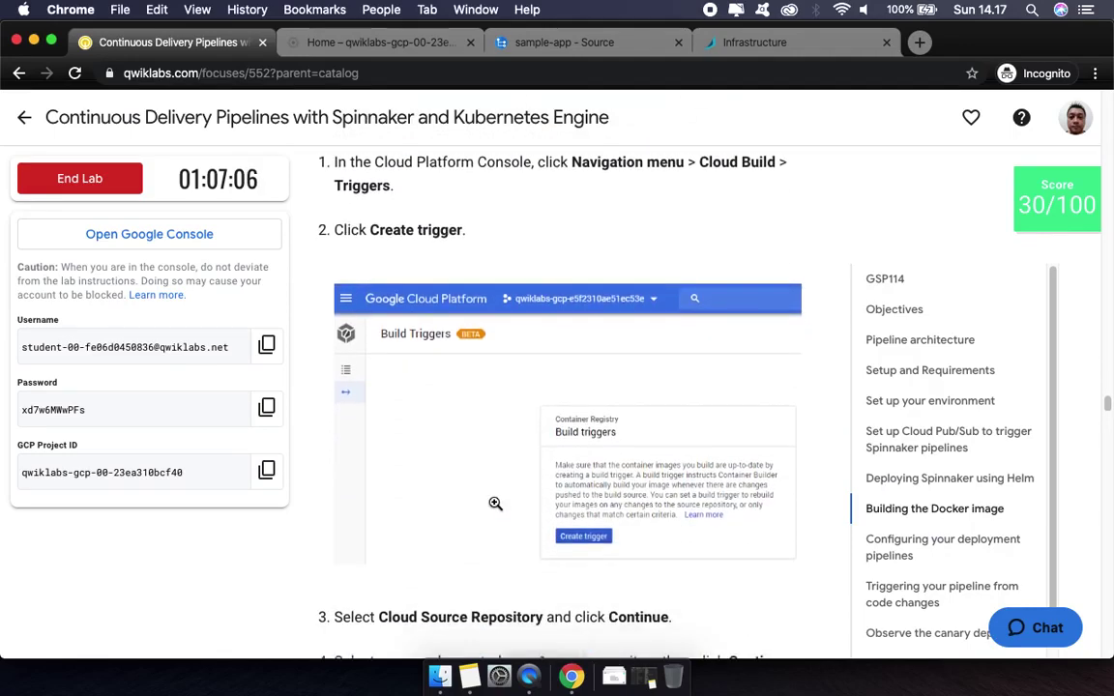
{"action": "left_click", "coordinate": [406, 45]}
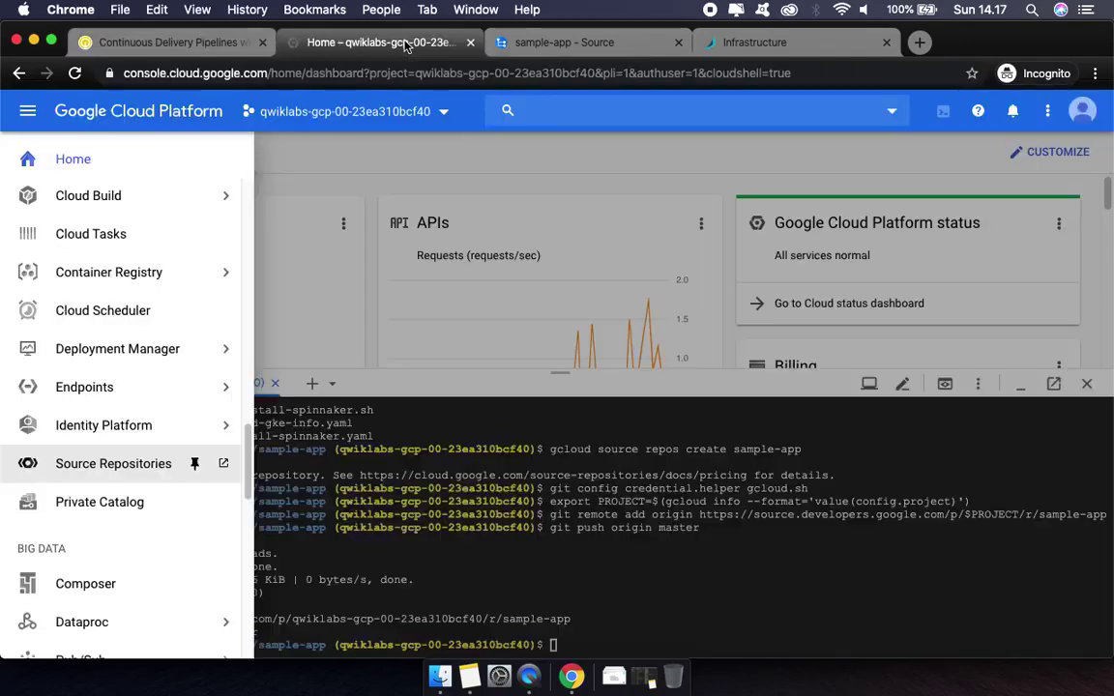
{"action": "mouse_move", "coordinate": [118, 260]}
{"action": "mouse_move", "coordinate": [129, 207]}
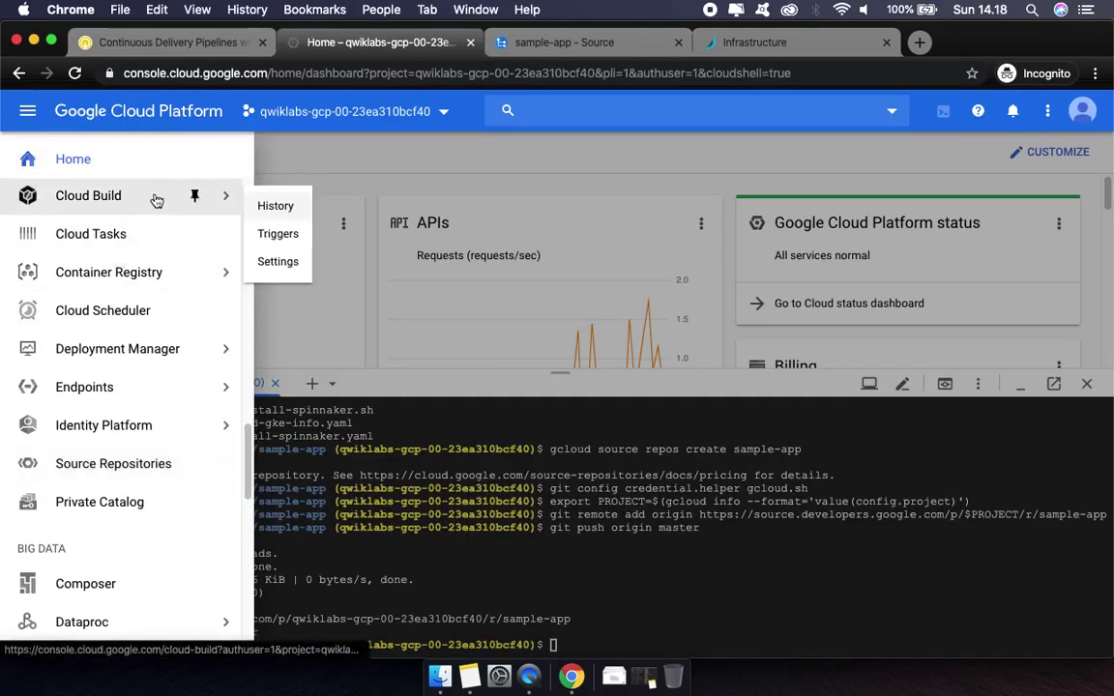
{"action": "left_click", "coordinate": [277, 237]}
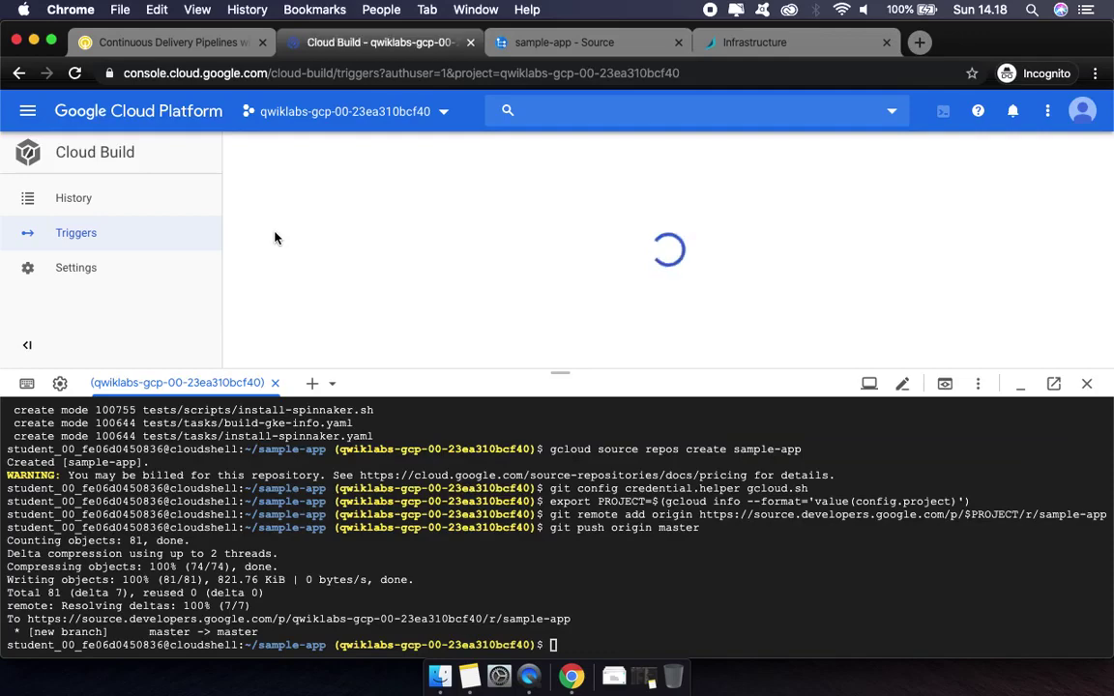
Open the form for creating a build trigger and shrink the Cloud Shell pane to make room for it
{"action": "left_click", "coordinate": [172, 44]}
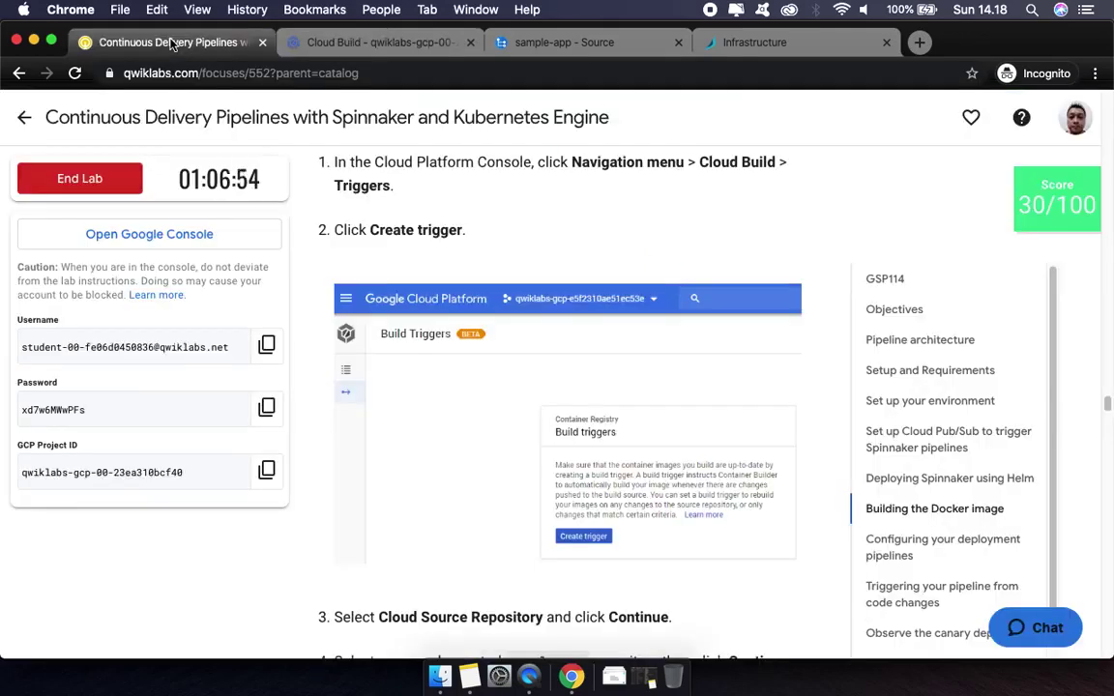
{"action": "left_click", "coordinate": [354, 45]}
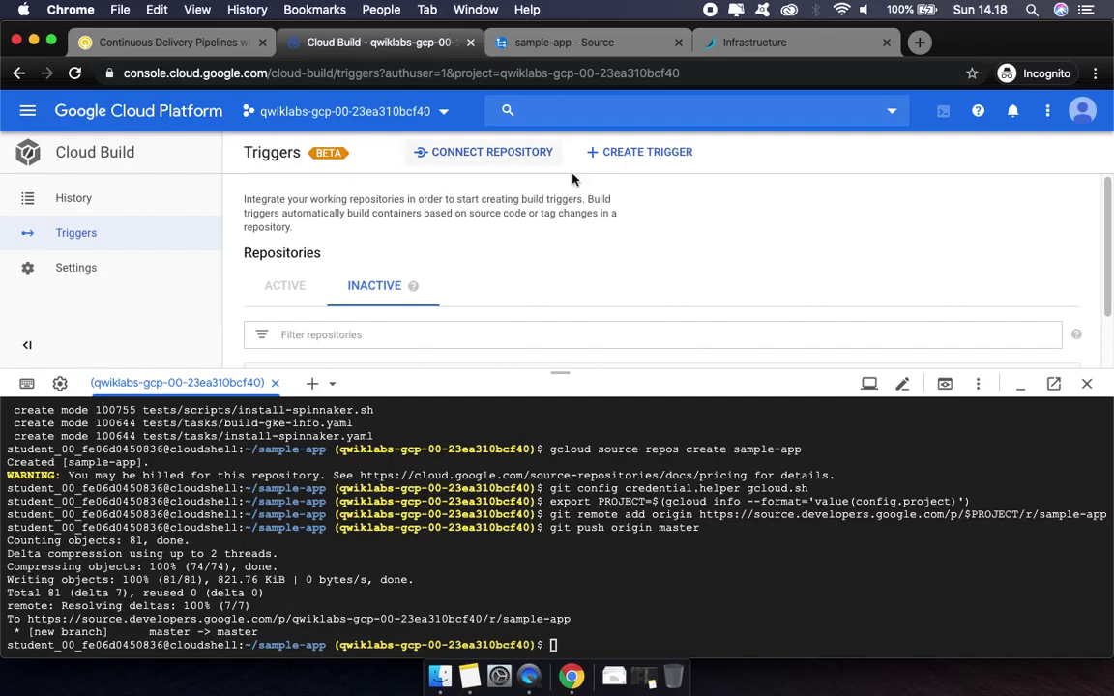
{"action": "left_click", "coordinate": [647, 152]}
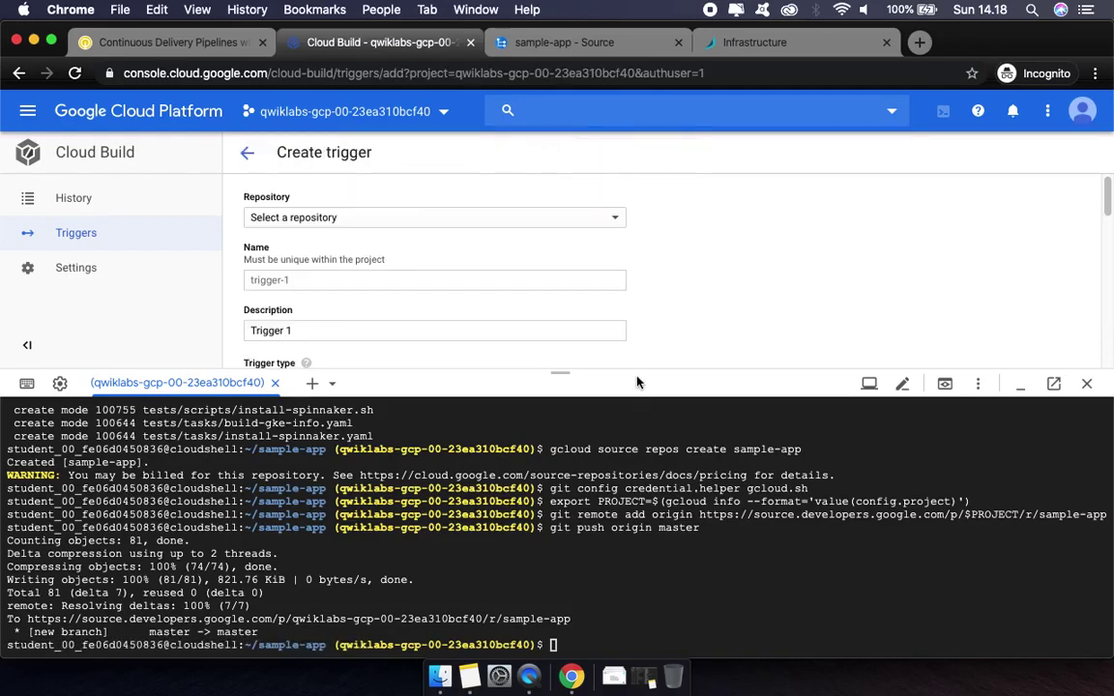
{"action": "left_click_drag", "start_coordinate": [639, 368], "coordinate": [627, 451]}
{"action": "left_click", "coordinate": [172, 43]}
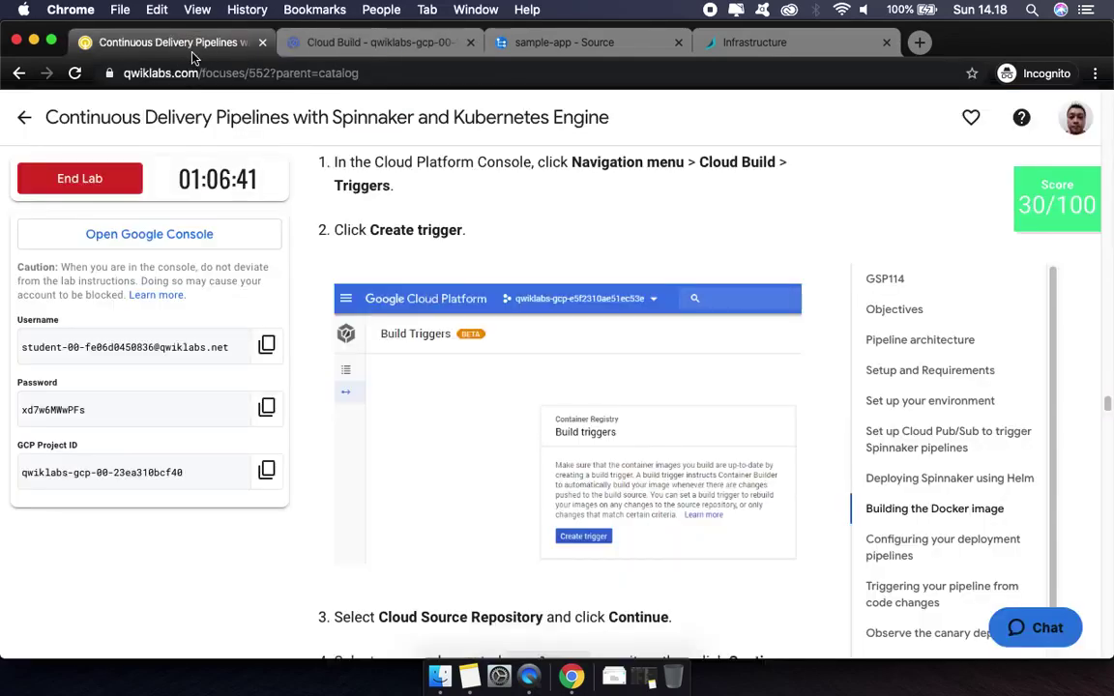
{"action": "scroll", "coordinate": [632, 370], "scroll_direction": "down", "scroll_amount": 2}
{"action": "scroll", "coordinate": [632, 371], "scroll_direction": "down", "scroll_amount": 5}
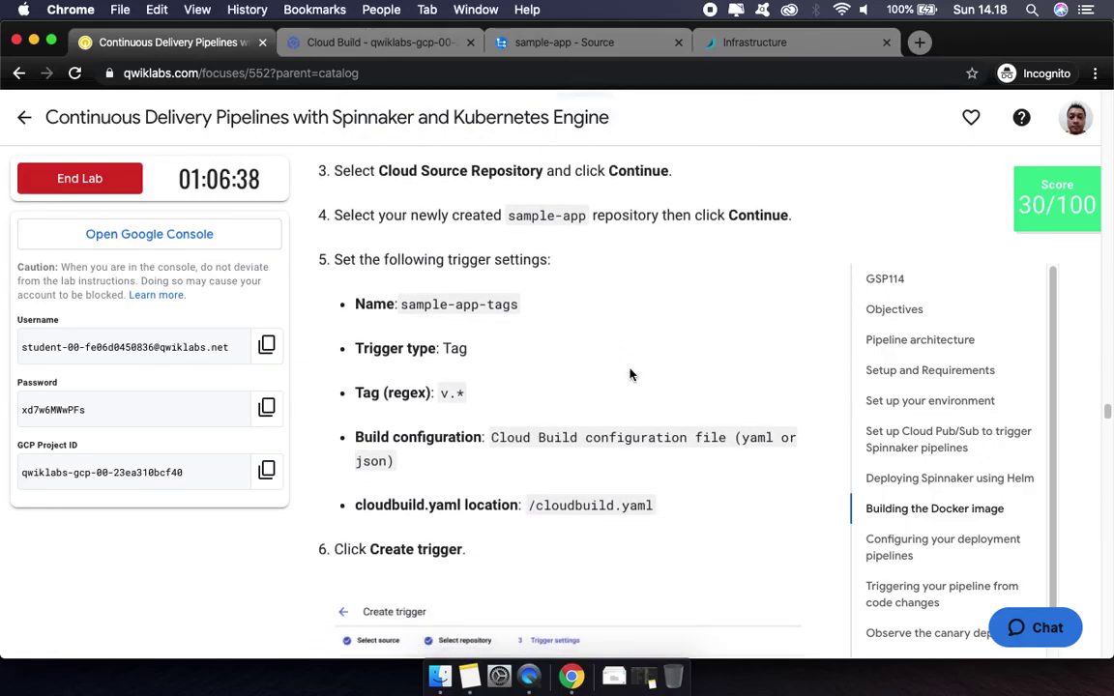
{"action": "left_click", "coordinate": [383, 44]}
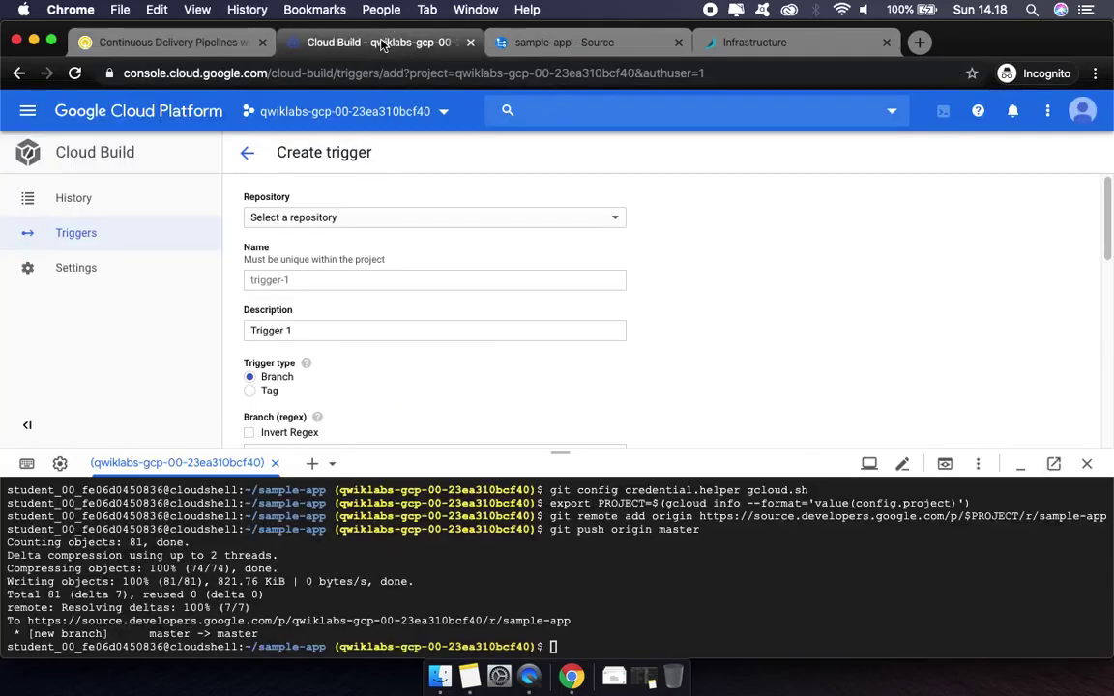
{"action": "left_click", "coordinate": [344, 217]}
{"action": "left_click", "coordinate": [354, 222]}
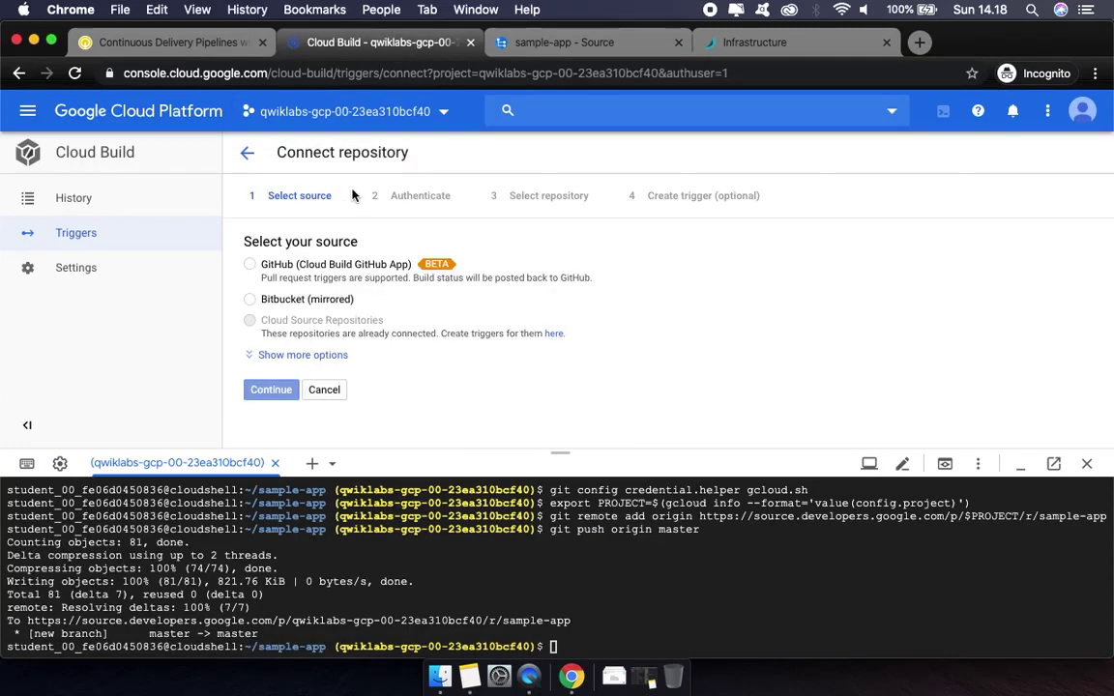
{"action": "left_click", "coordinate": [174, 42]}
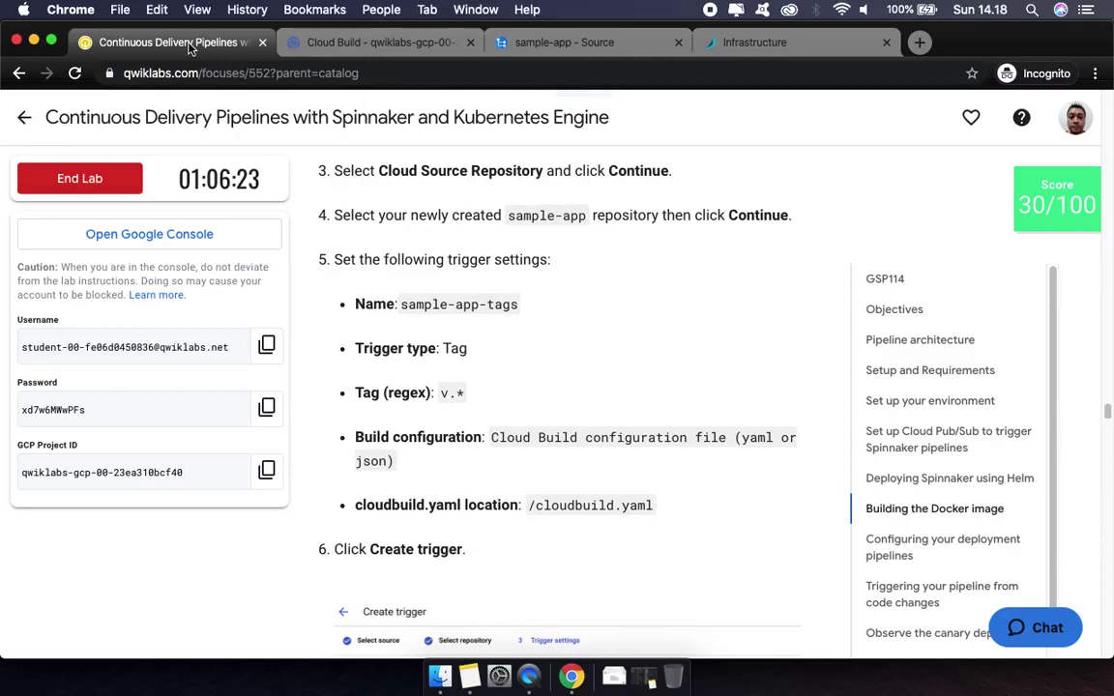
{"action": "left_click_drag", "start_coordinate": [400, 304], "coordinate": [522, 308]}
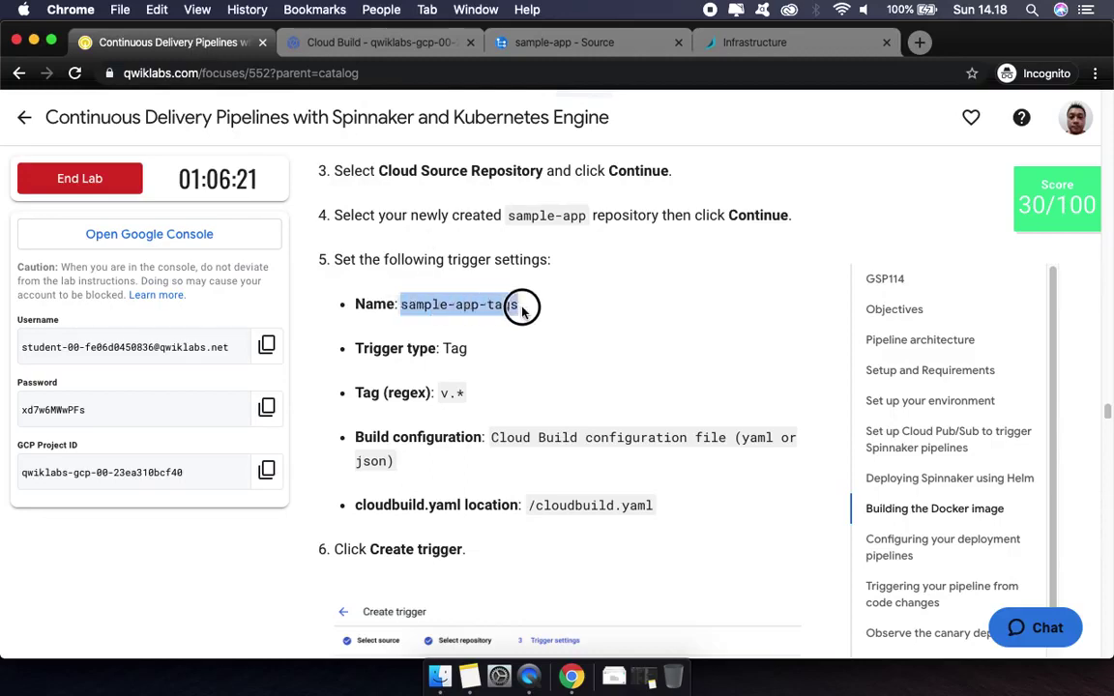
{"action": "key", "text": "super+c"}
{"action": "left_click", "coordinate": [367, 43]}
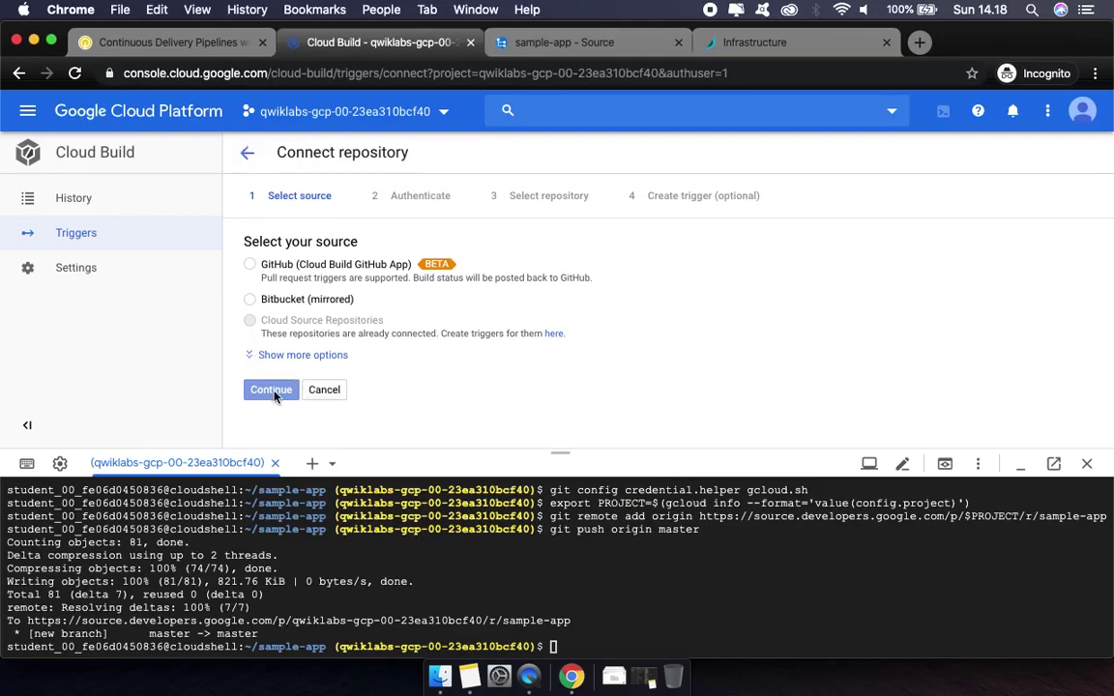
{"action": "left_click", "coordinate": [248, 154]}
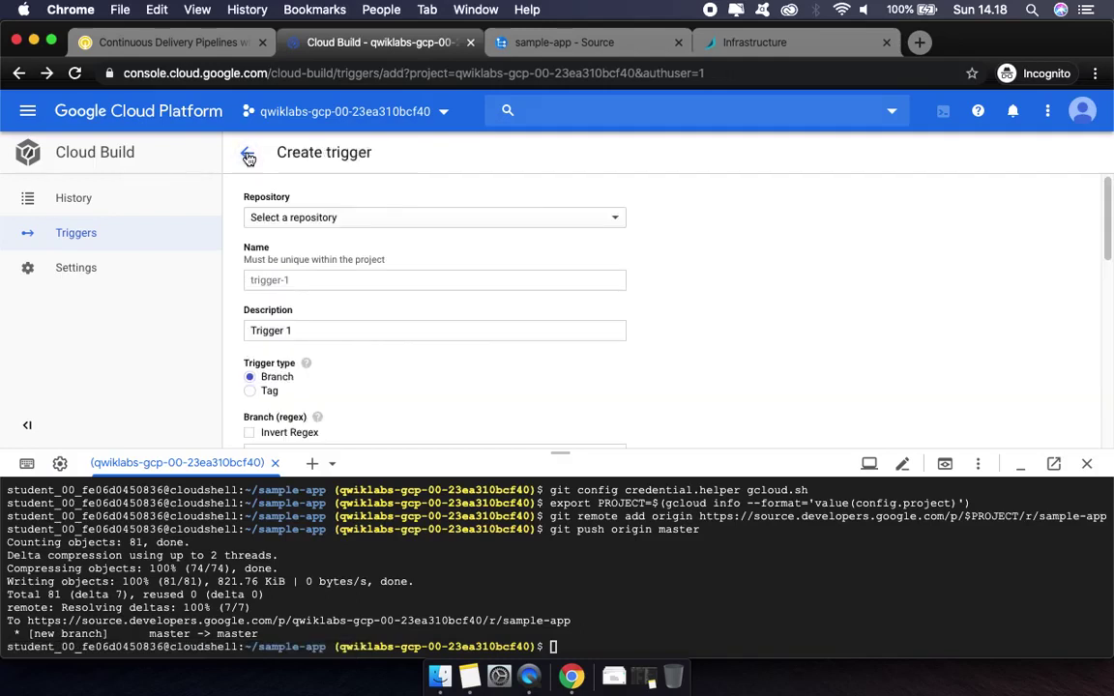
{"action": "left_click", "coordinate": [248, 156]}
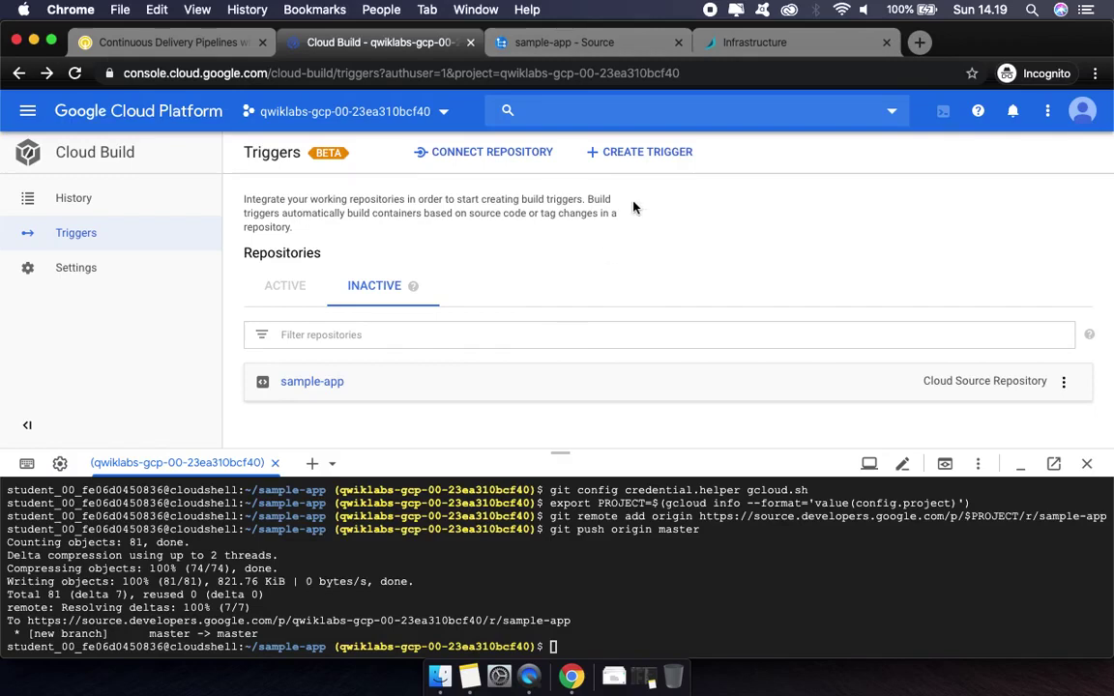
Start a new build trigger and select sample-app as its repository
{"action": "left_click", "coordinate": [641, 151]}
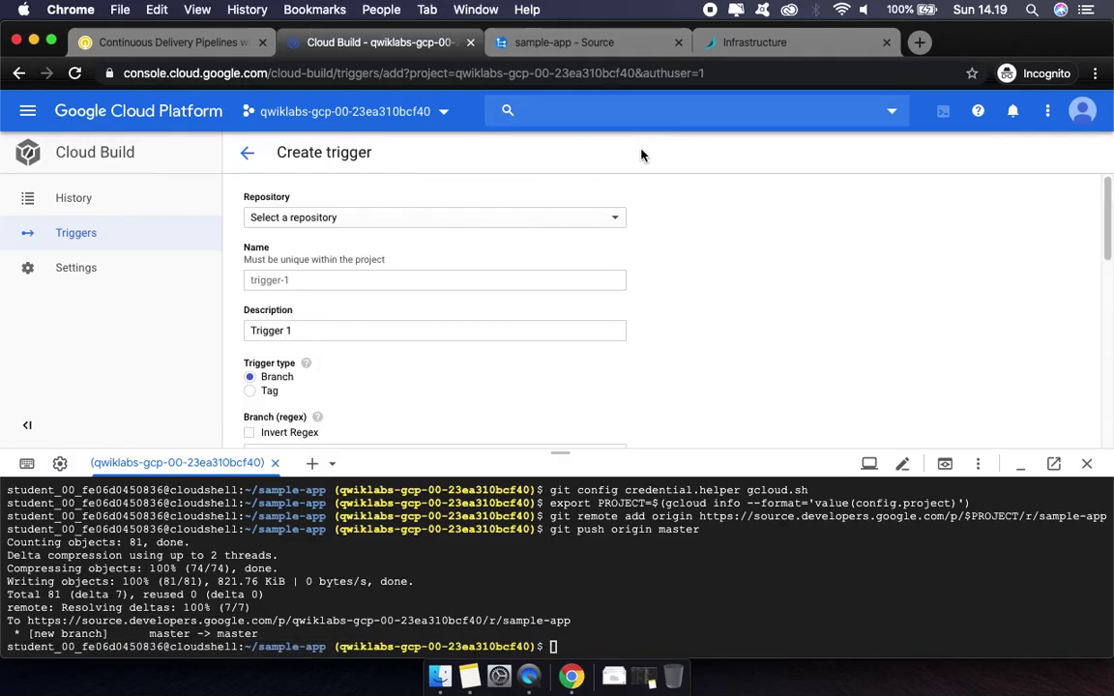
{"action": "left_click", "coordinate": [169, 42]}
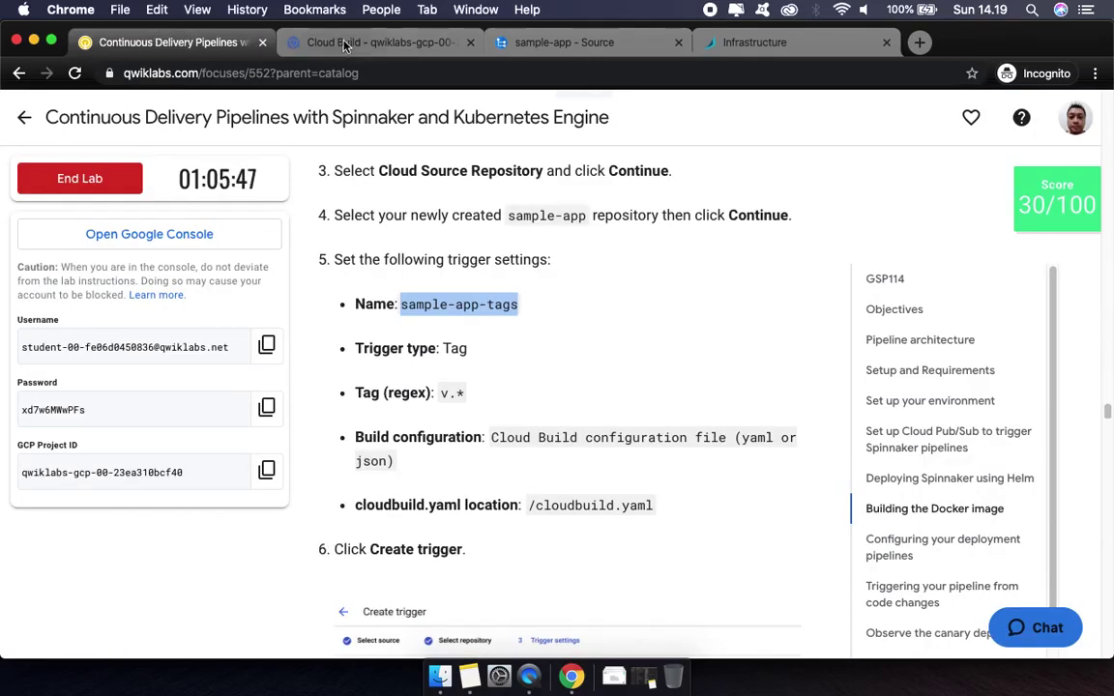
{"action": "left_click", "coordinate": [311, 42]}
{"action": "left_click", "coordinate": [375, 221]}
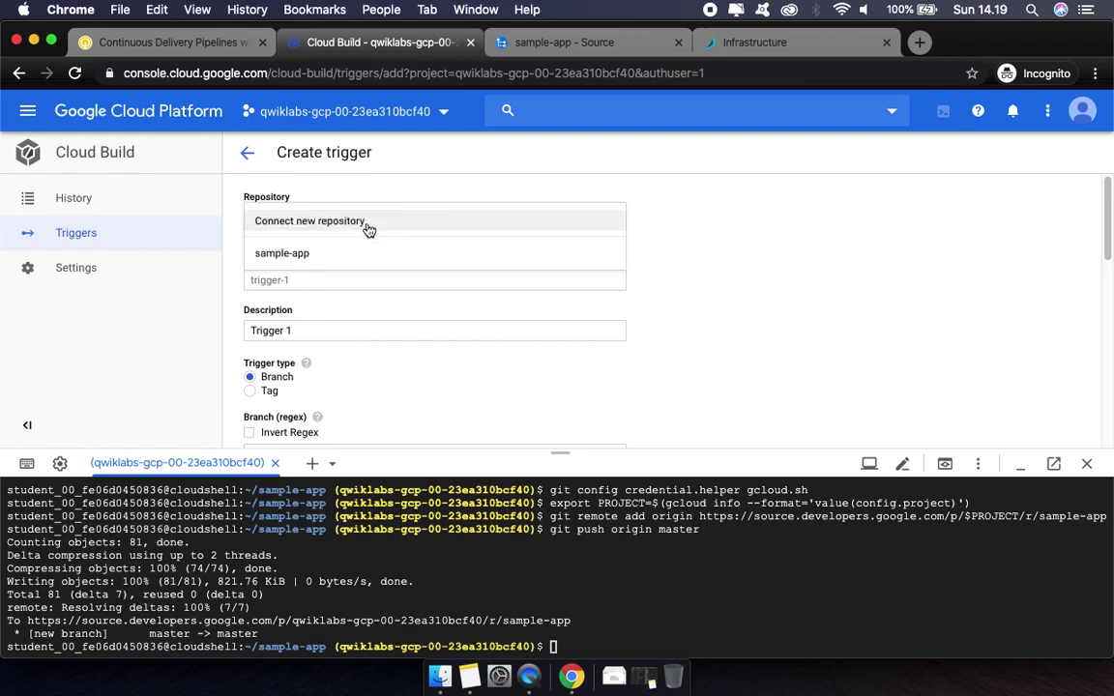
{"action": "left_click", "coordinate": [758, 235]}
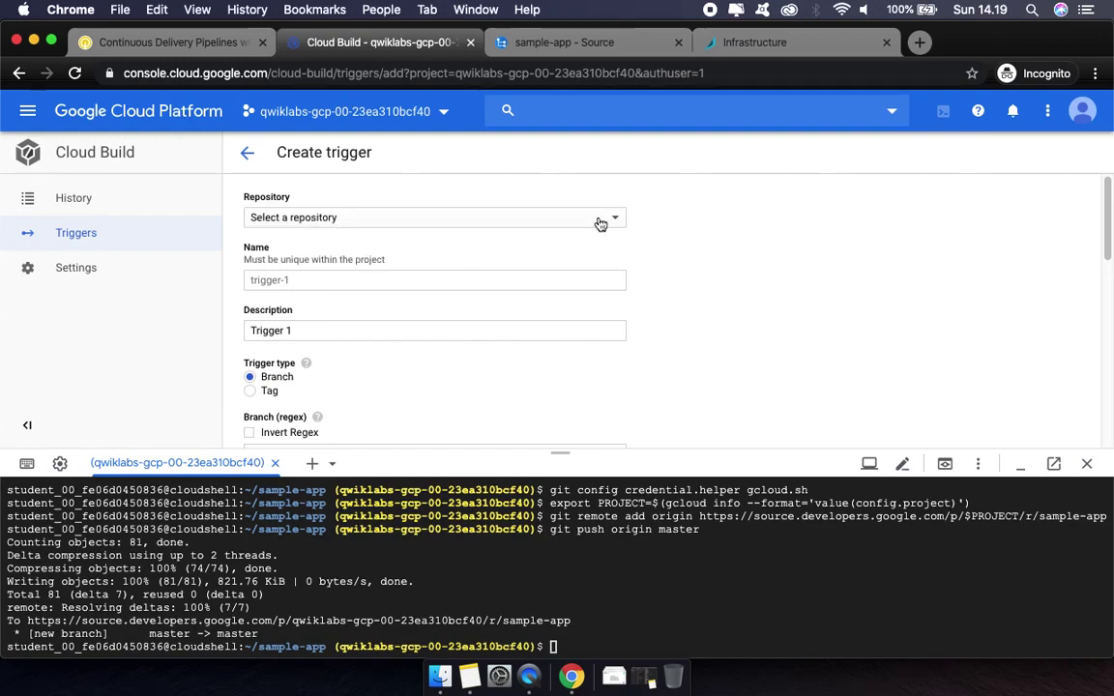
{"action": "left_click", "coordinate": [177, 44]}
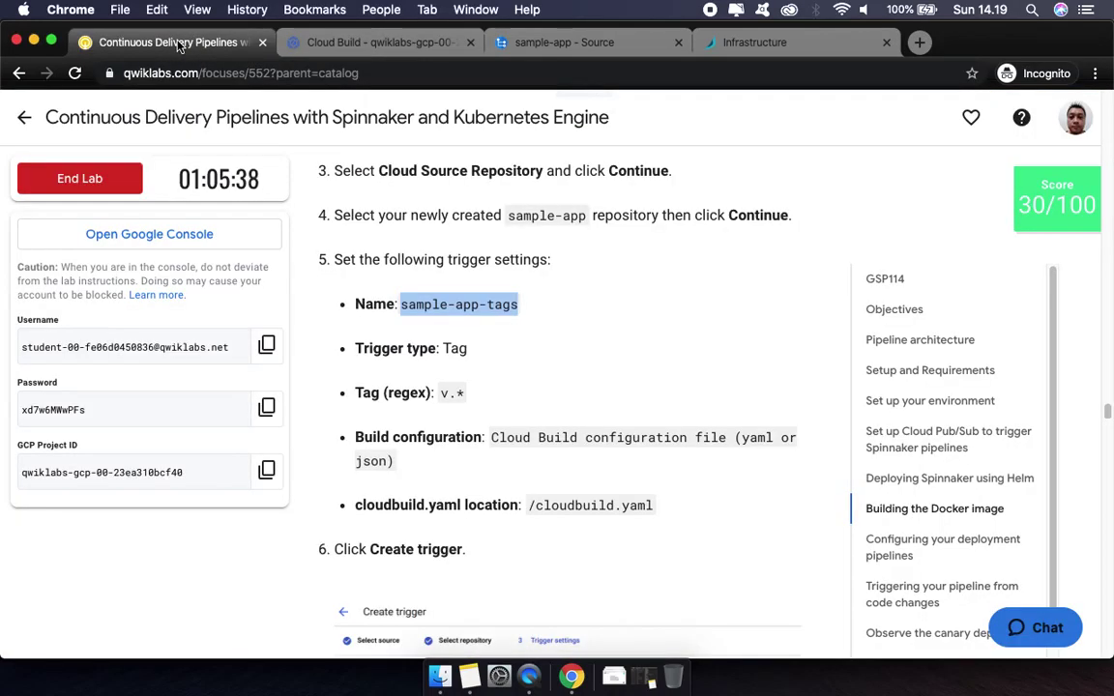
{"action": "left_click", "coordinate": [354, 47]}
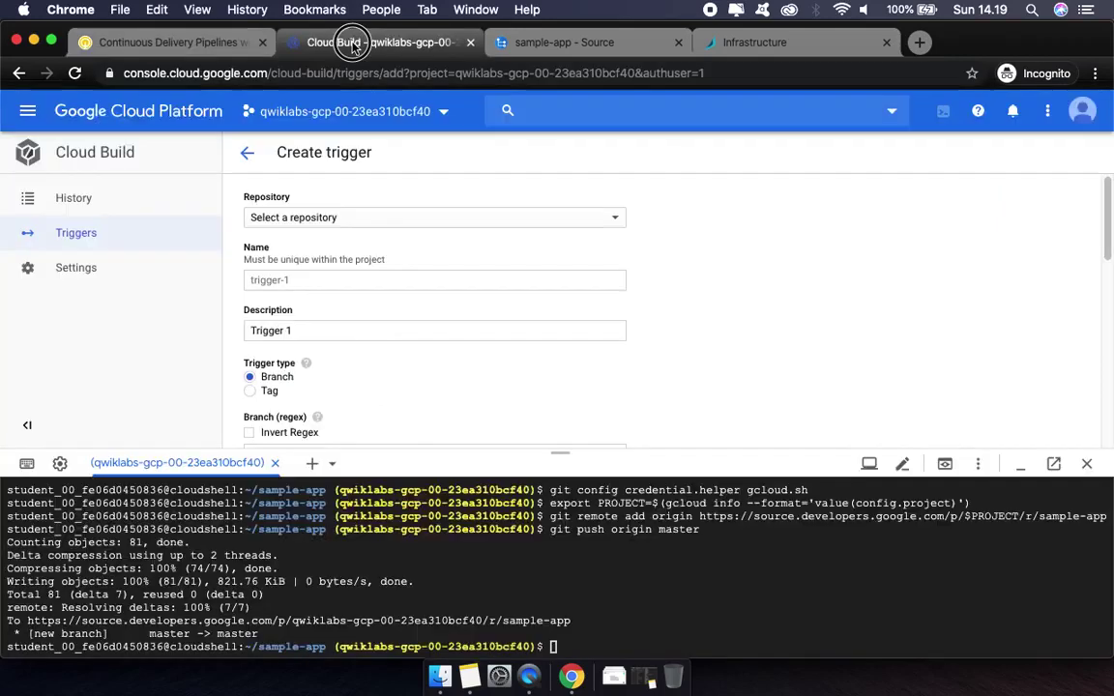
{"action": "left_click", "coordinate": [418, 218]}
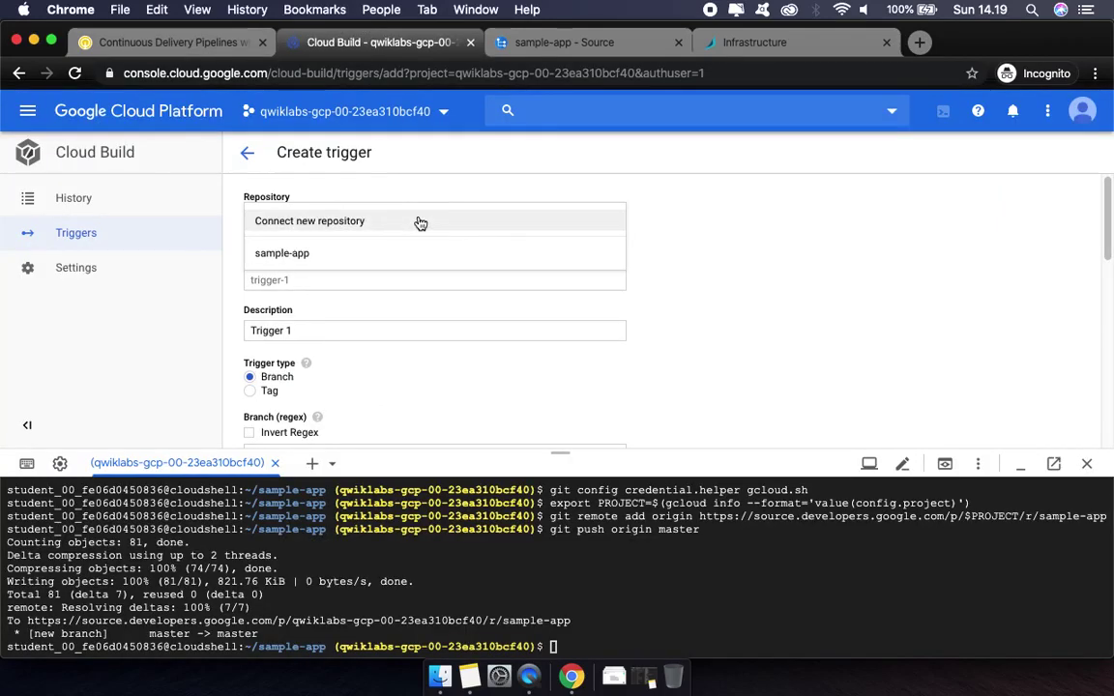
{"action": "left_click", "coordinate": [345, 255]}
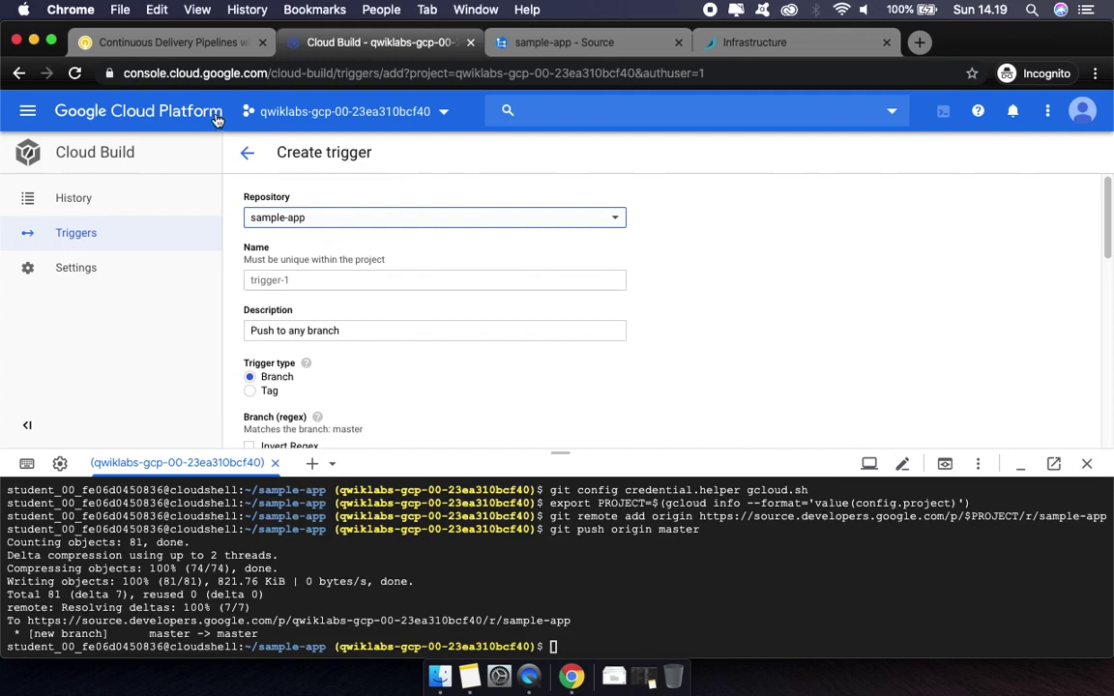
Name the trigger sample-app-tags, copying the name from the lab instructions, and set its trigger type to Tag
{"action": "left_click", "coordinate": [174, 43]}
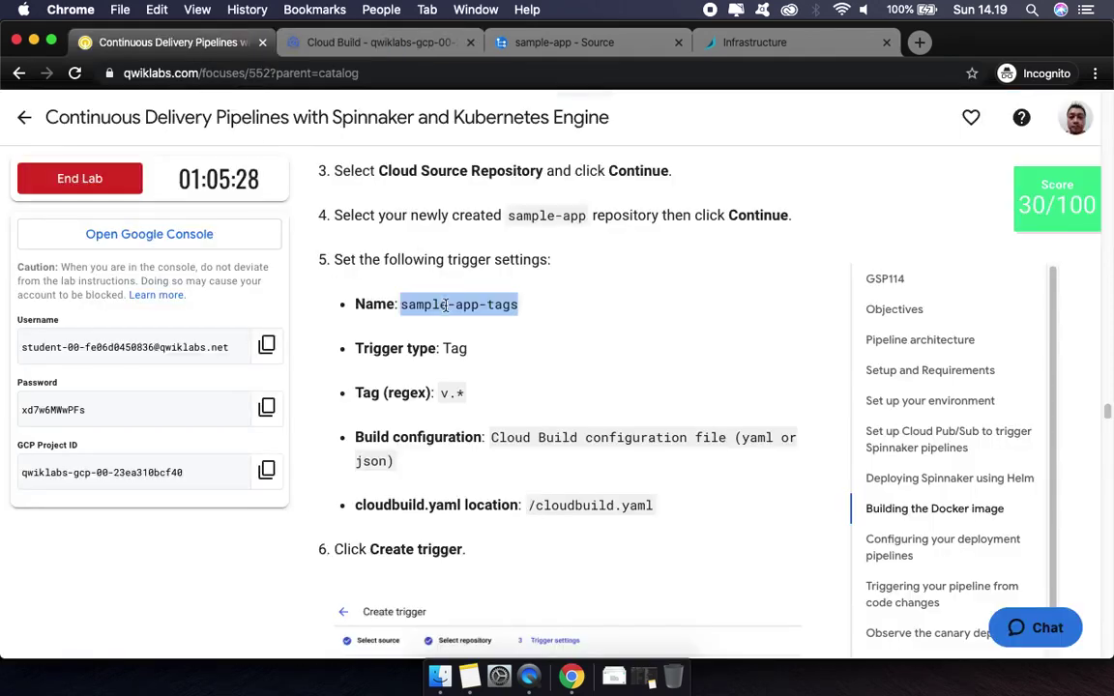
{"action": "key", "text": "super+c"}
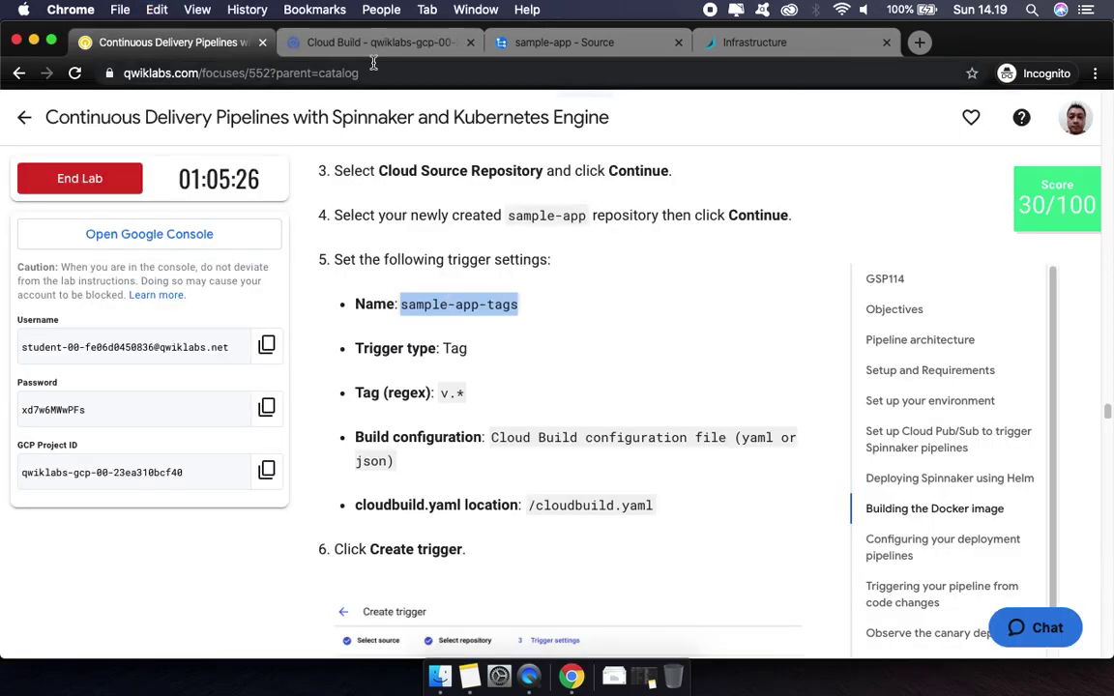
{"action": "left_click", "coordinate": [314, 46]}
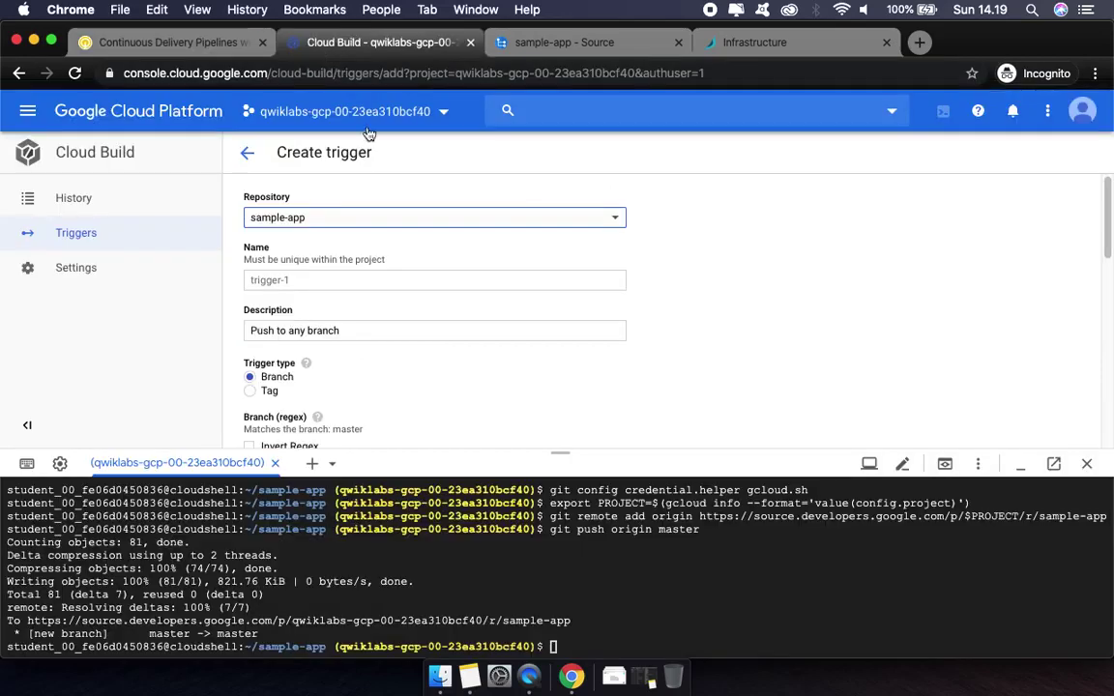
{"action": "left_click", "coordinate": [321, 278]}
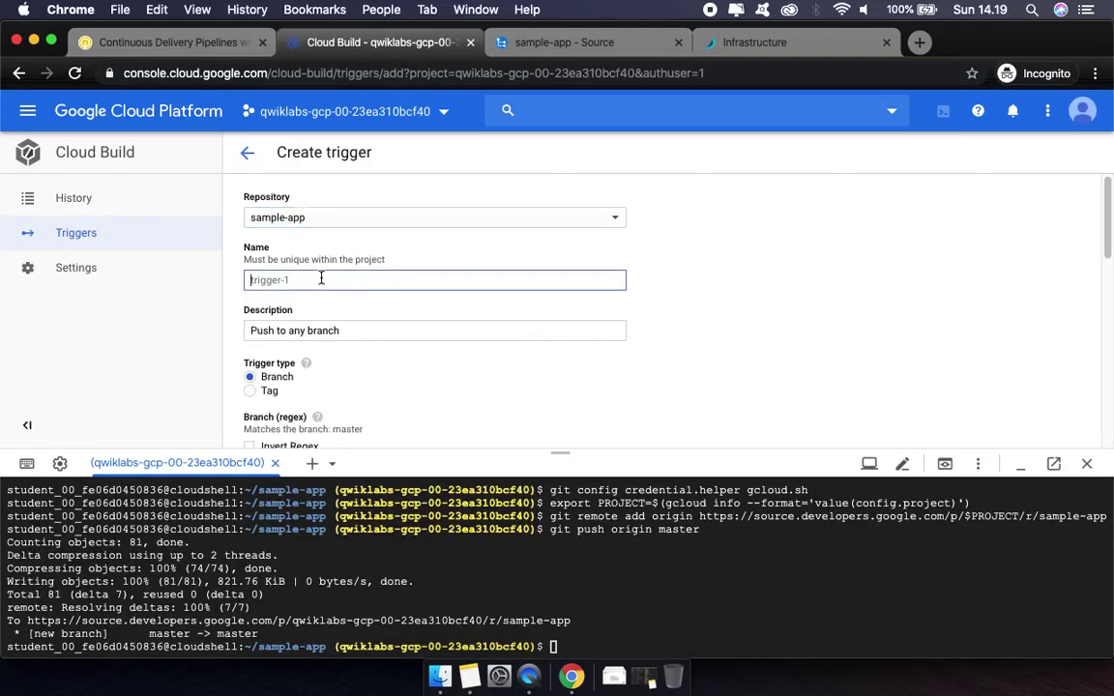
{"action": "key", "text": "super+v"}
{"action": "left_click", "coordinate": [250, 391]}
{"action": "scroll", "coordinate": [528, 388], "scroll_direction": "down", "scroll_amount": 1}
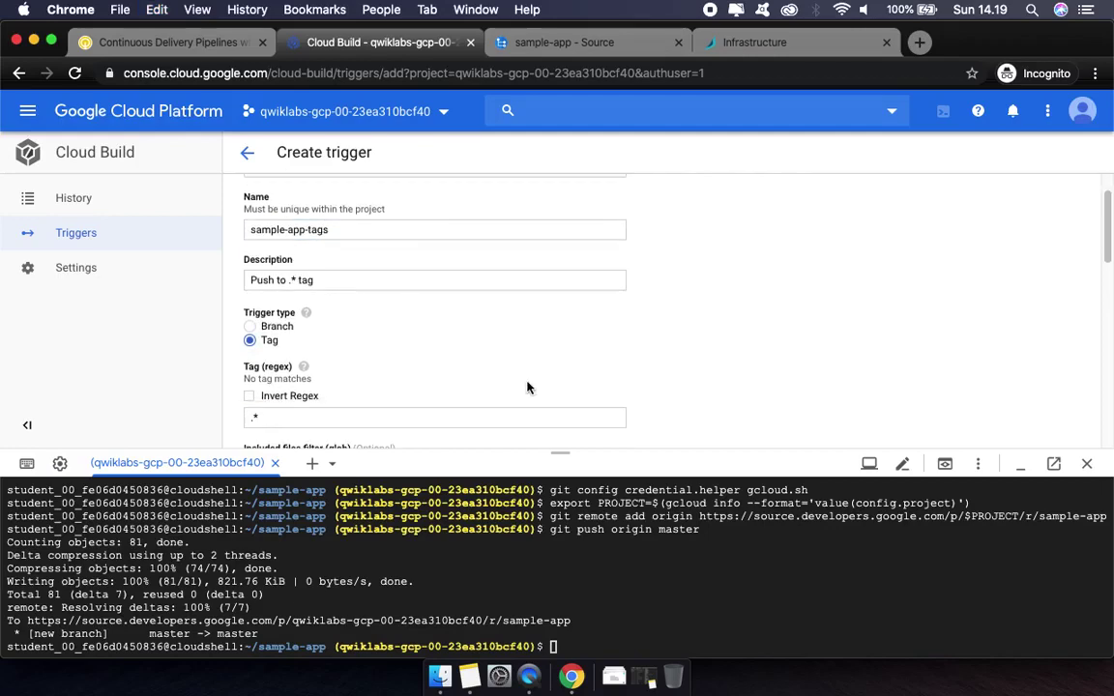
Check the tag pattern in the lab instructions and set the trigger's Tag (regex) to v.*
{"action": "scroll", "coordinate": [528, 384], "scroll_direction": "down", "scroll_amount": 5}
{"action": "scroll", "coordinate": [528, 383], "scroll_direction": "up", "scroll_amount": 2}
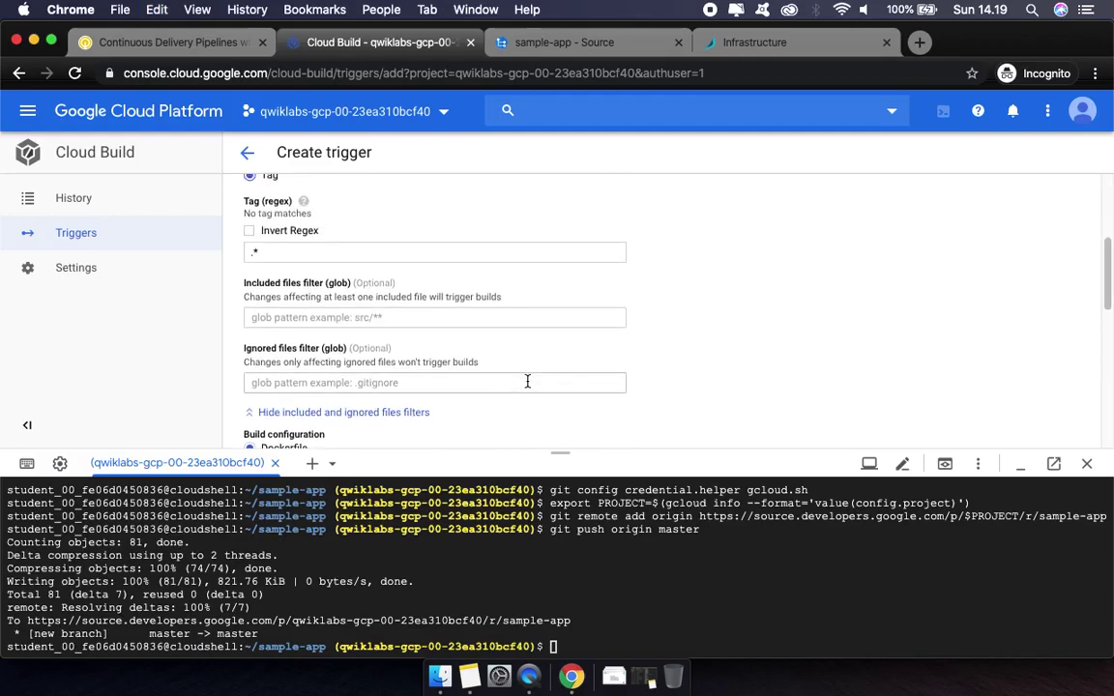
{"action": "left_click", "coordinate": [169, 42]}
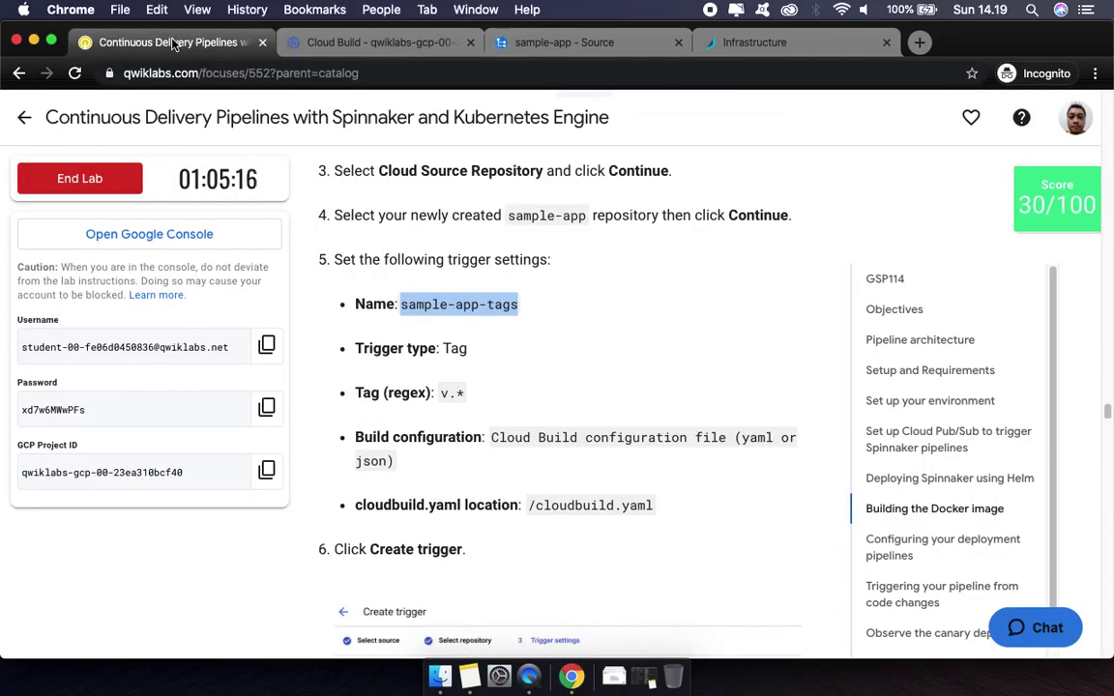
{"action": "left_click", "coordinate": [385, 45]}
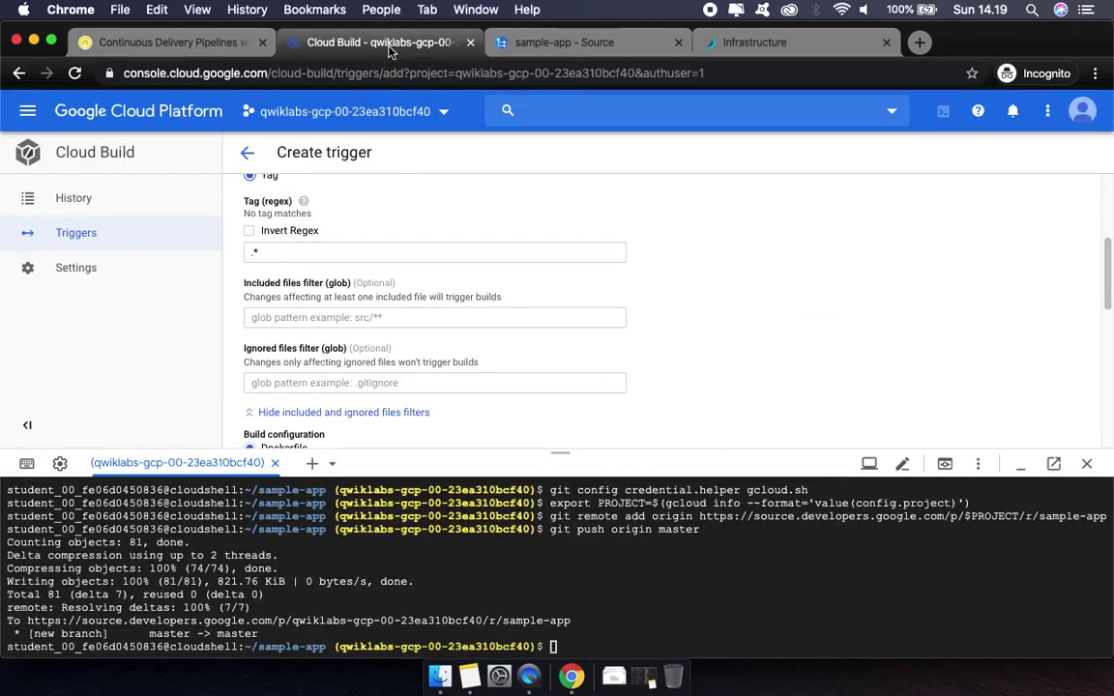
{"action": "left_click", "coordinate": [308, 248]}
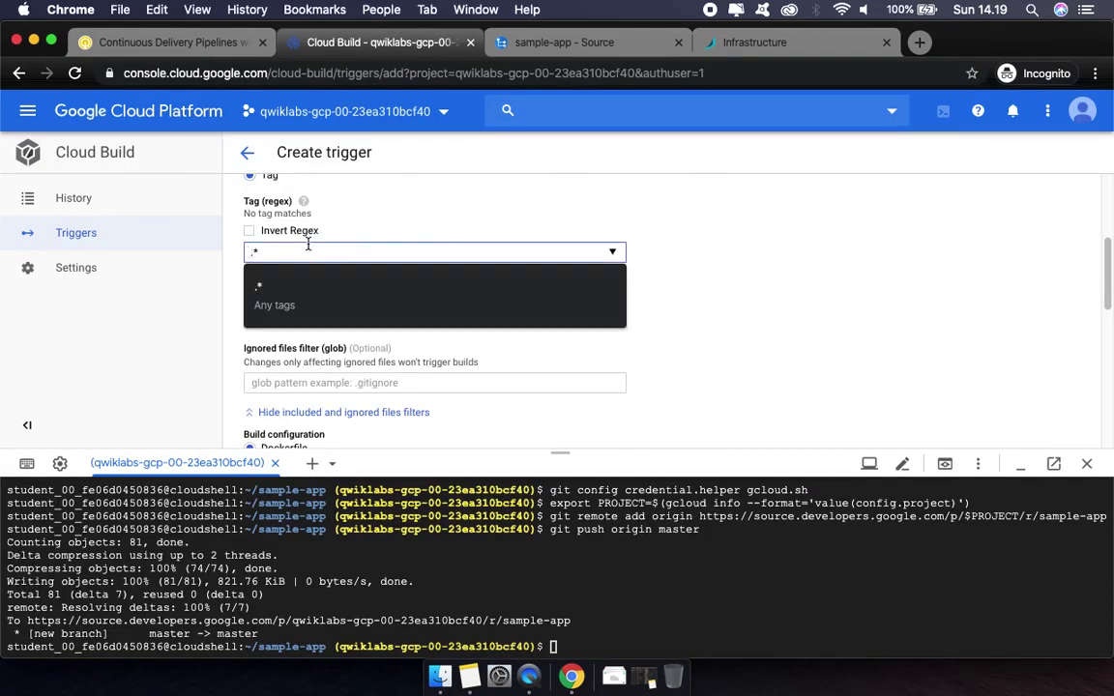
{"action": "left_click", "coordinate": [252, 251]}
{"action": "type", "text": "v"}
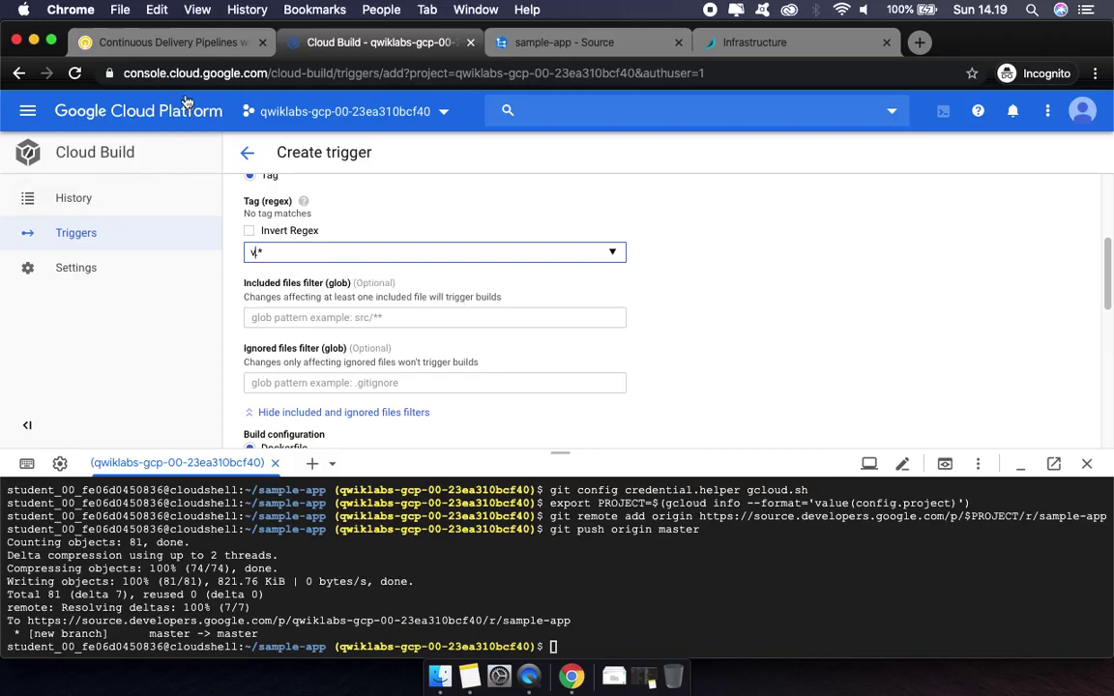
Check the lab's build configuration setting and set the trigger to use a Cloud Build configuration file (yaml or json)
{"action": "left_click", "coordinate": [179, 42]}
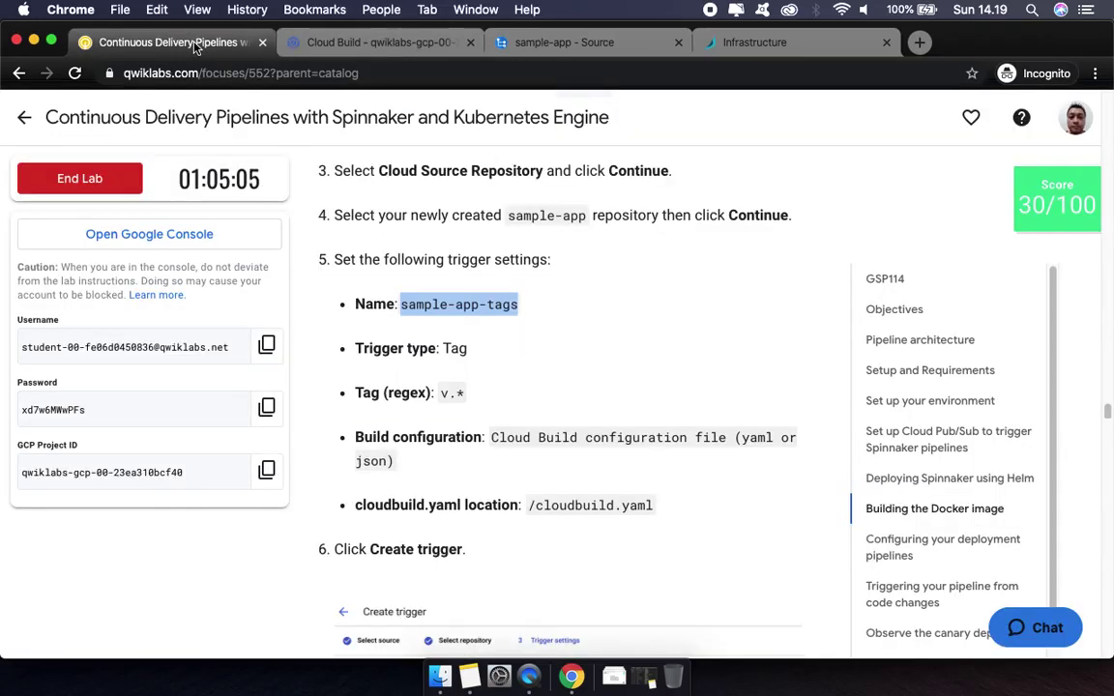
{"action": "left_click", "coordinate": [354, 43]}
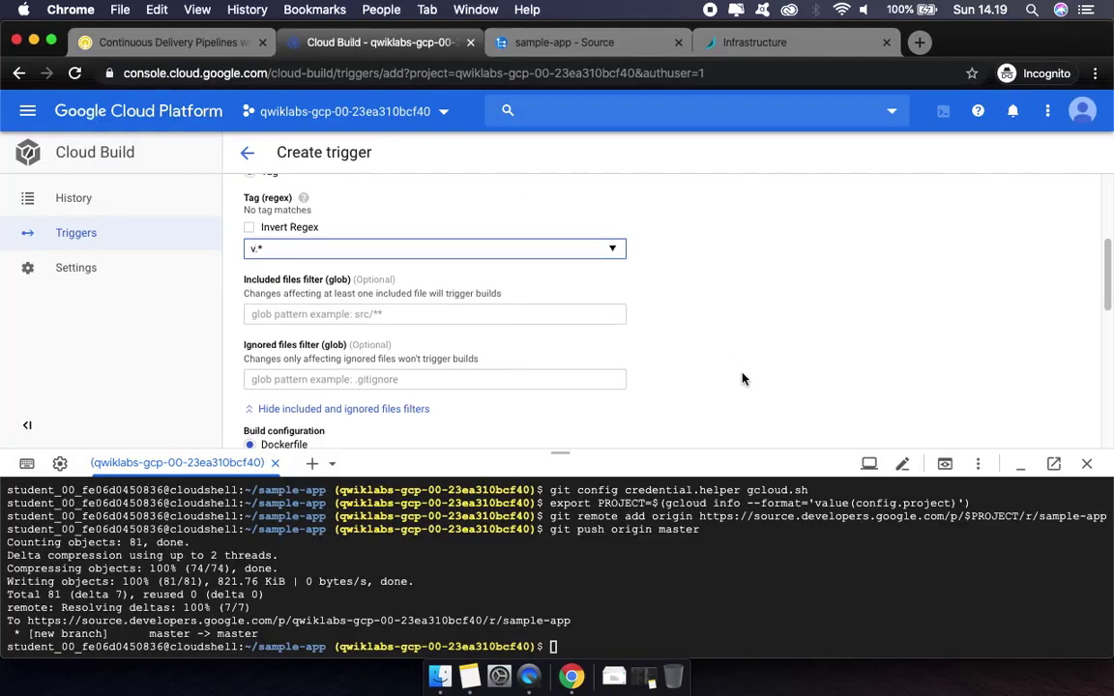
{"action": "scroll", "coordinate": [743, 379], "scroll_direction": "down", "scroll_amount": 3}
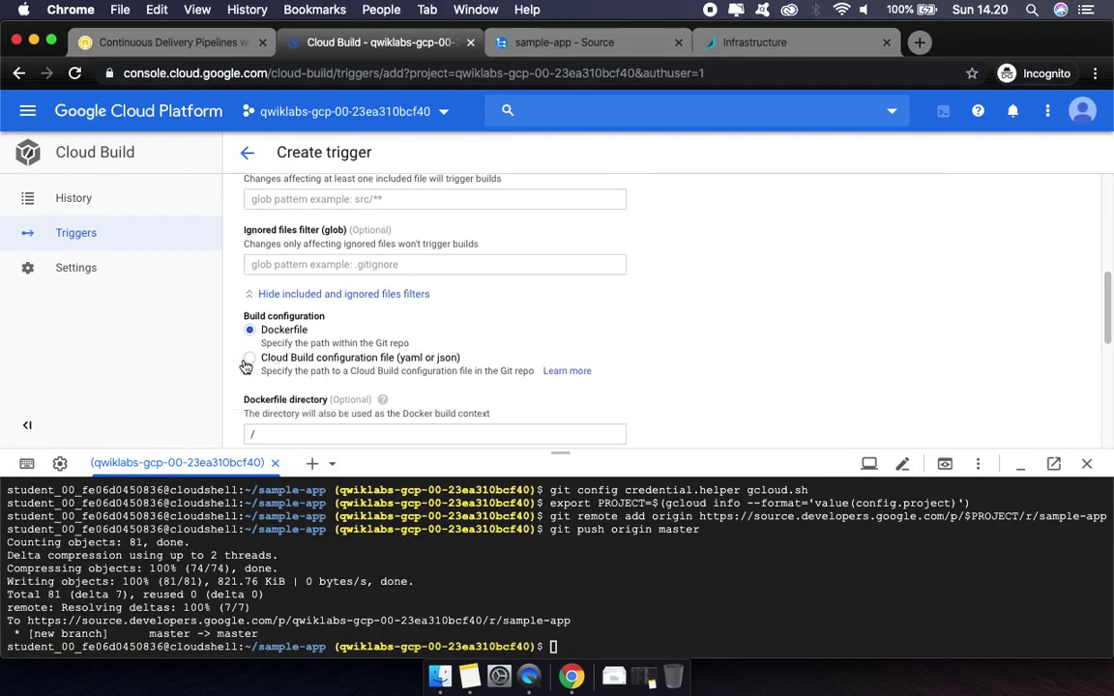
{"action": "left_click", "coordinate": [249, 359]}
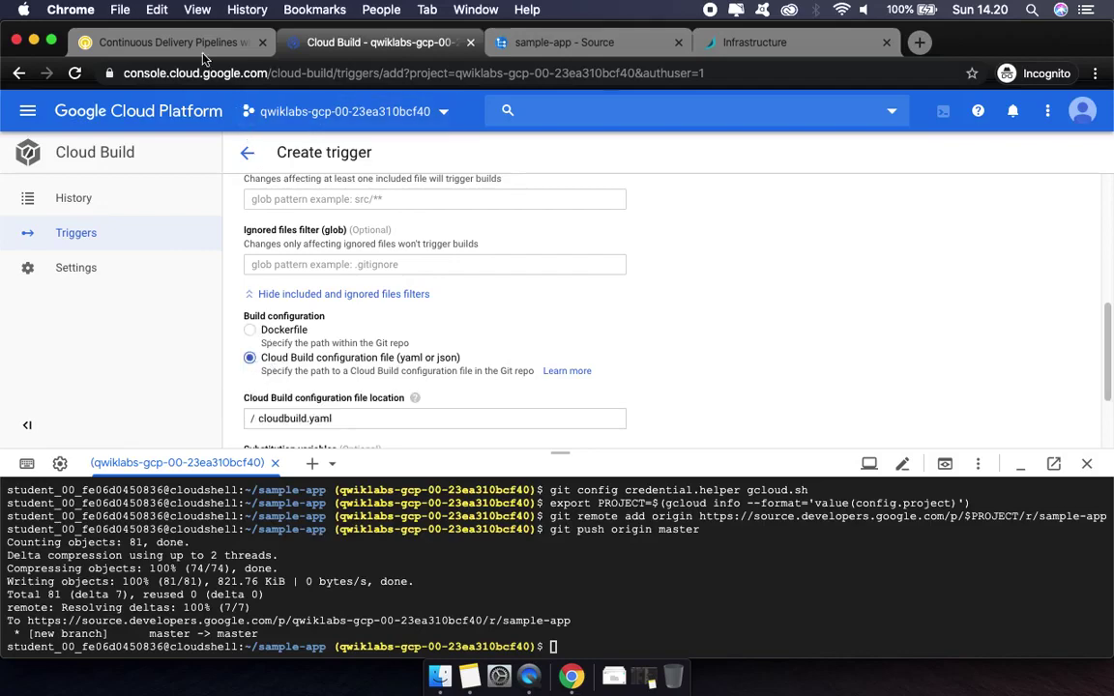
Check the trigger's configuration file location against the /cloudbuild.yaml path given in the lab instructions
{"action": "left_click", "coordinate": [174, 44]}
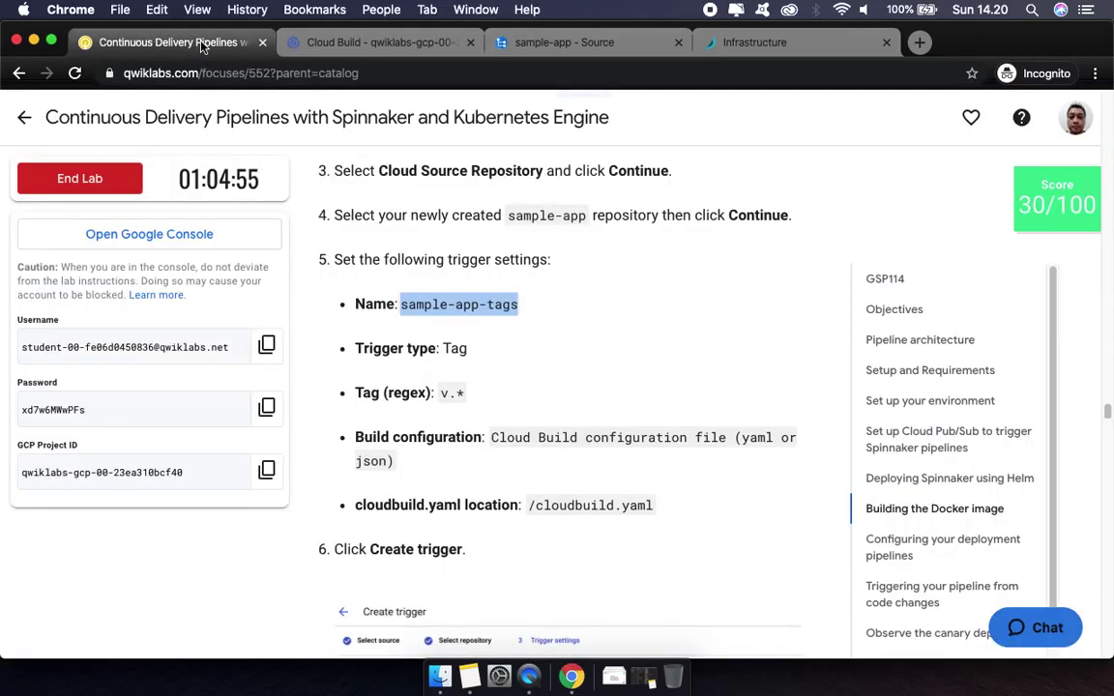
{"action": "left_click_drag", "start_coordinate": [530, 506], "coordinate": [667, 512]}
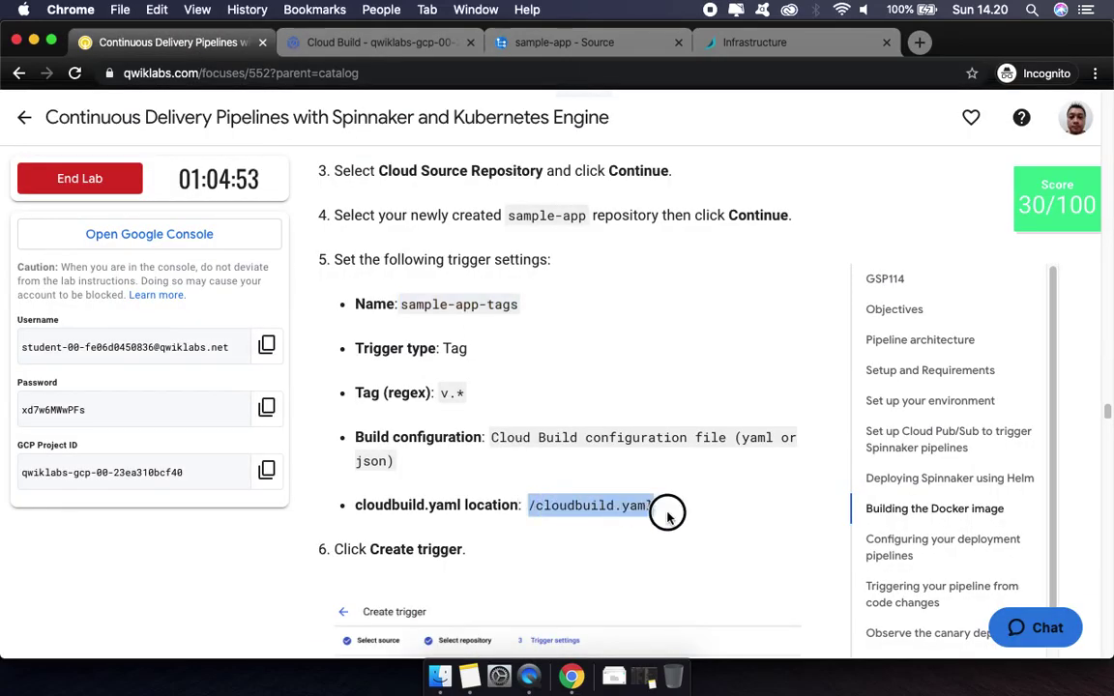
Compare the trigger form's build configuration and cloudbuild.yaml location with the trigger settings in the lab instructions
{"action": "key", "text": "super+c"}
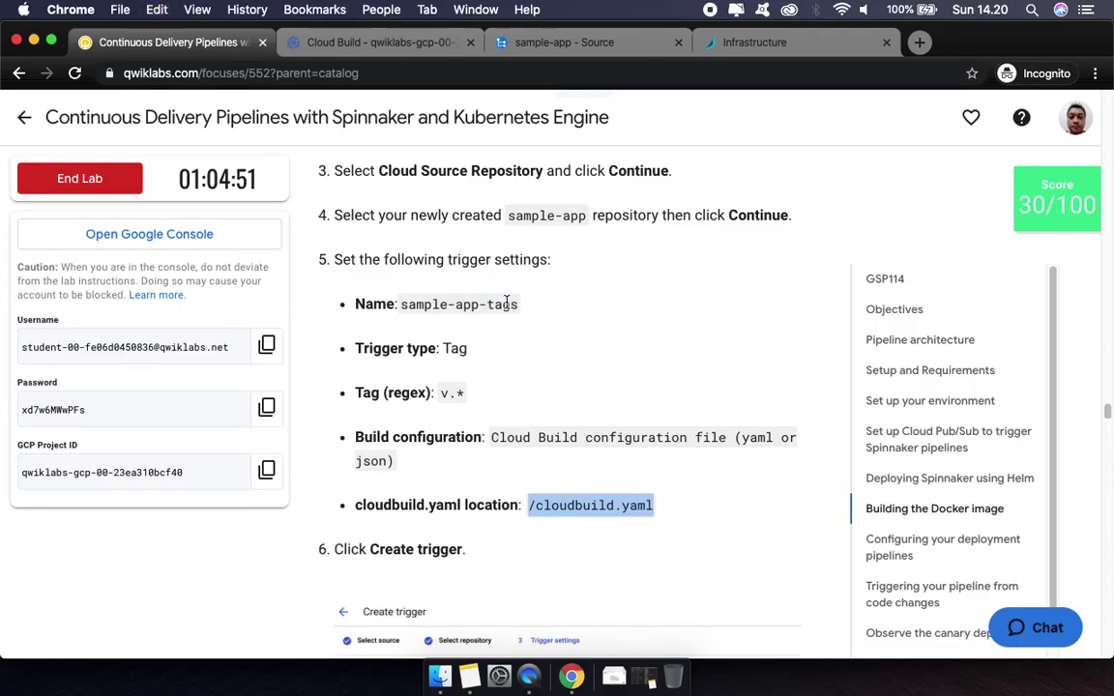
{"action": "left_click", "coordinate": [318, 39]}
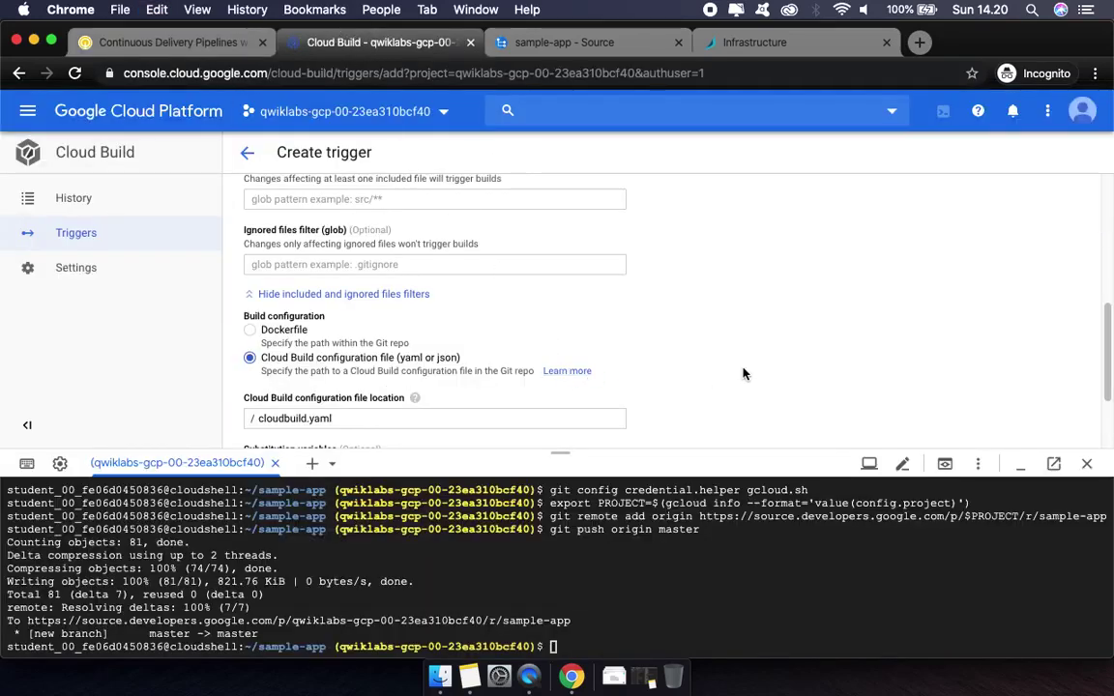
{"action": "scroll", "coordinate": [743, 374], "scroll_direction": "down", "scroll_amount": 3}
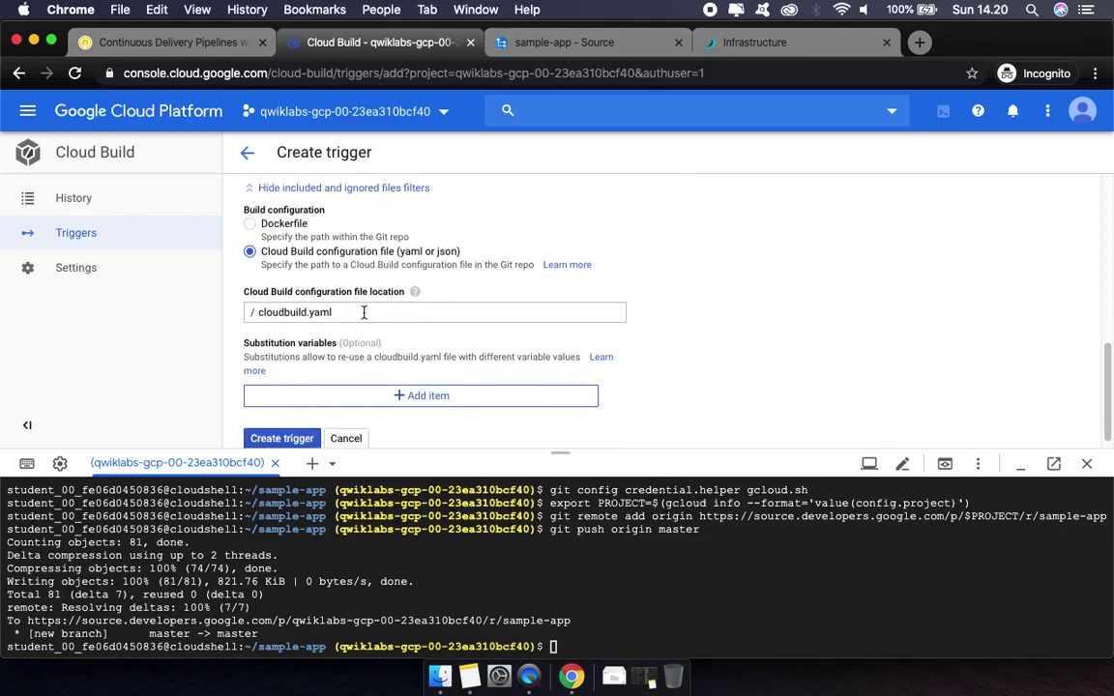
{"action": "left_click", "coordinate": [199, 46]}
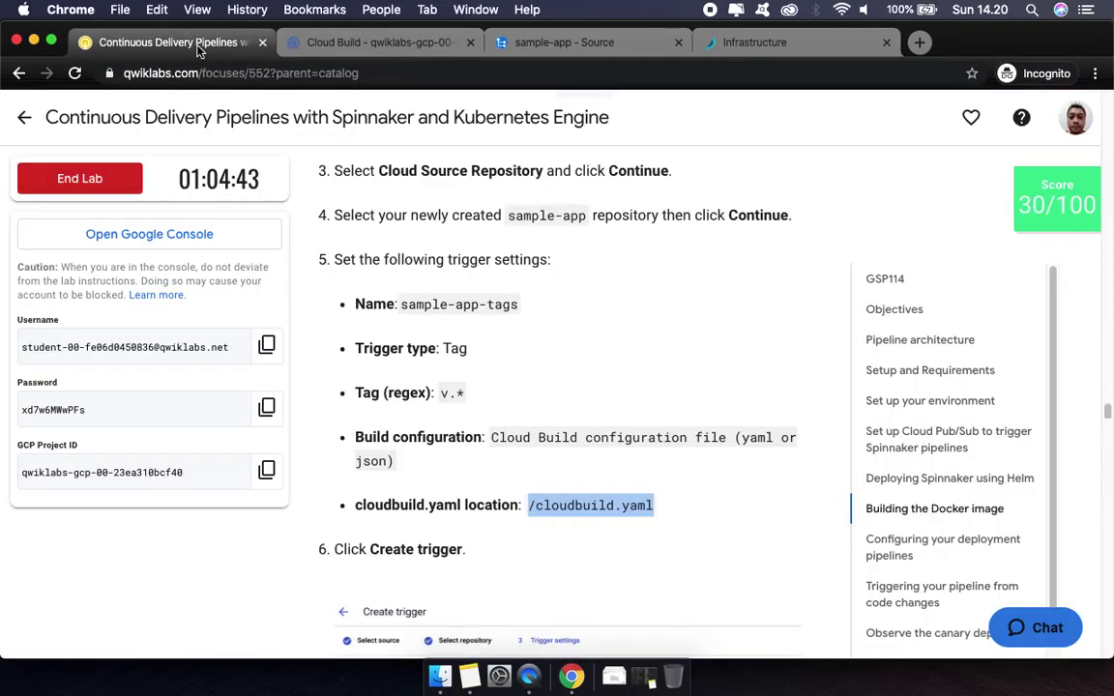
{"action": "left_click", "coordinate": [363, 44]}
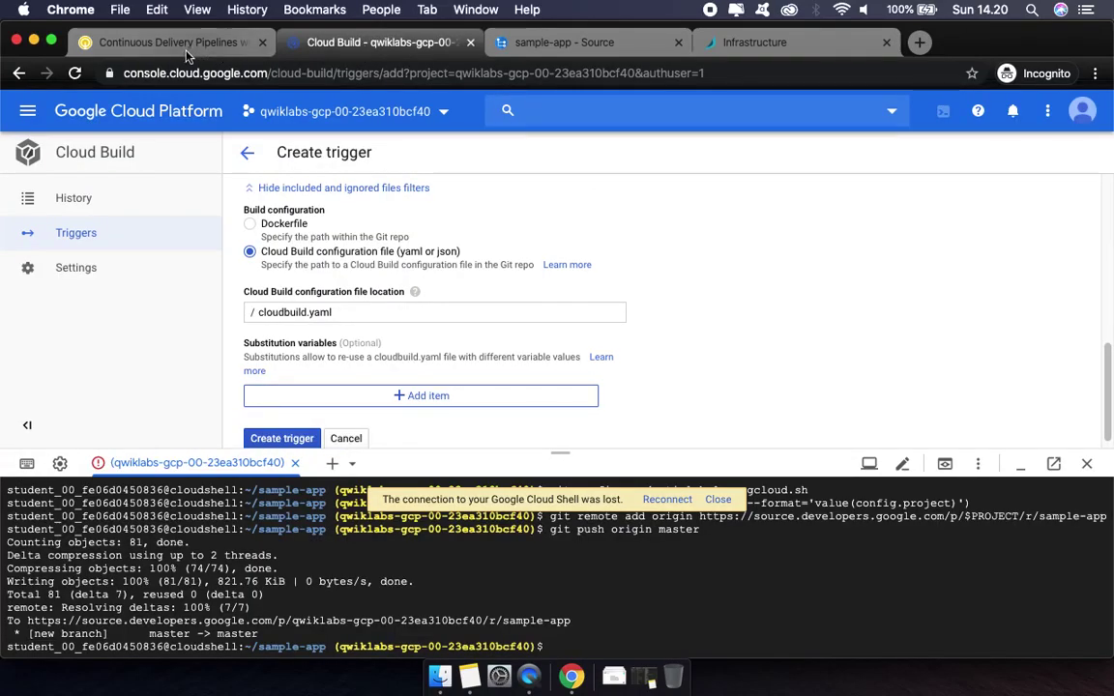
{"action": "left_click", "coordinate": [158, 49]}
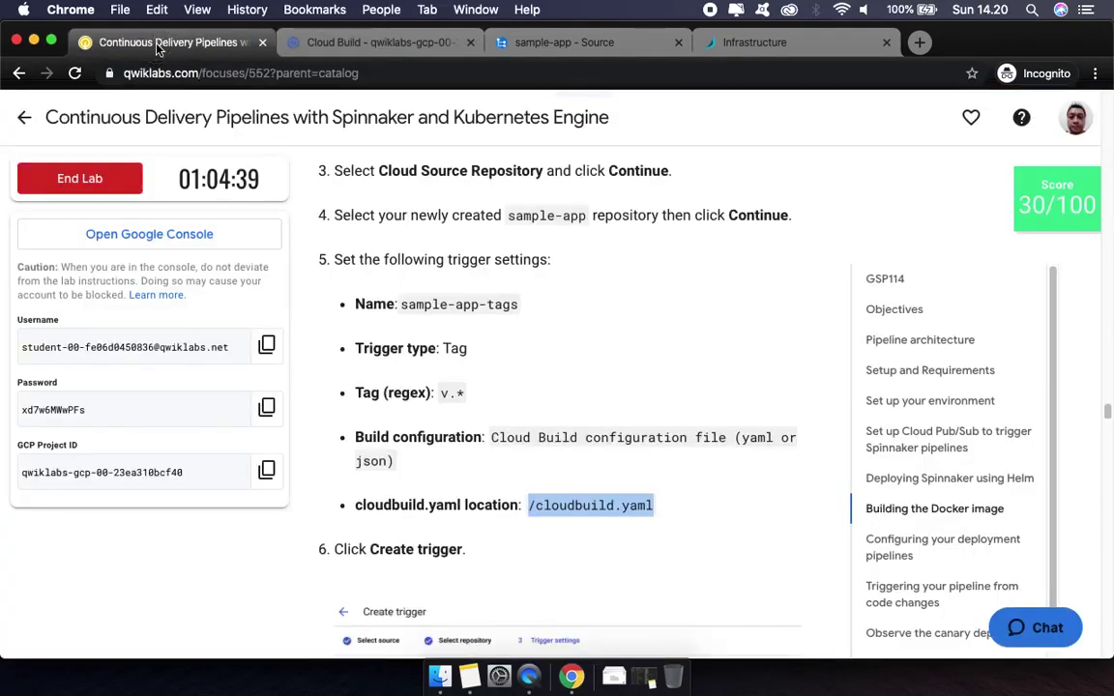
{"action": "left_click", "coordinate": [341, 47]}
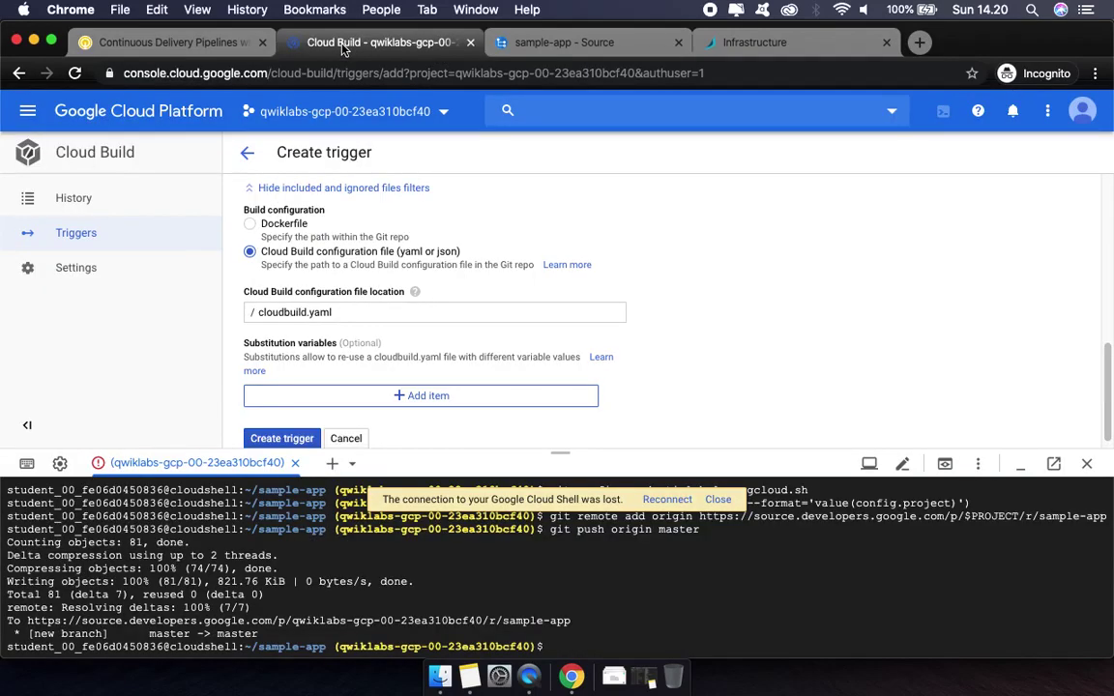
{"action": "left_click", "coordinate": [169, 45]}
{"action": "scroll", "coordinate": [498, 420], "scroll_direction": "down", "scroll_amount": 5}
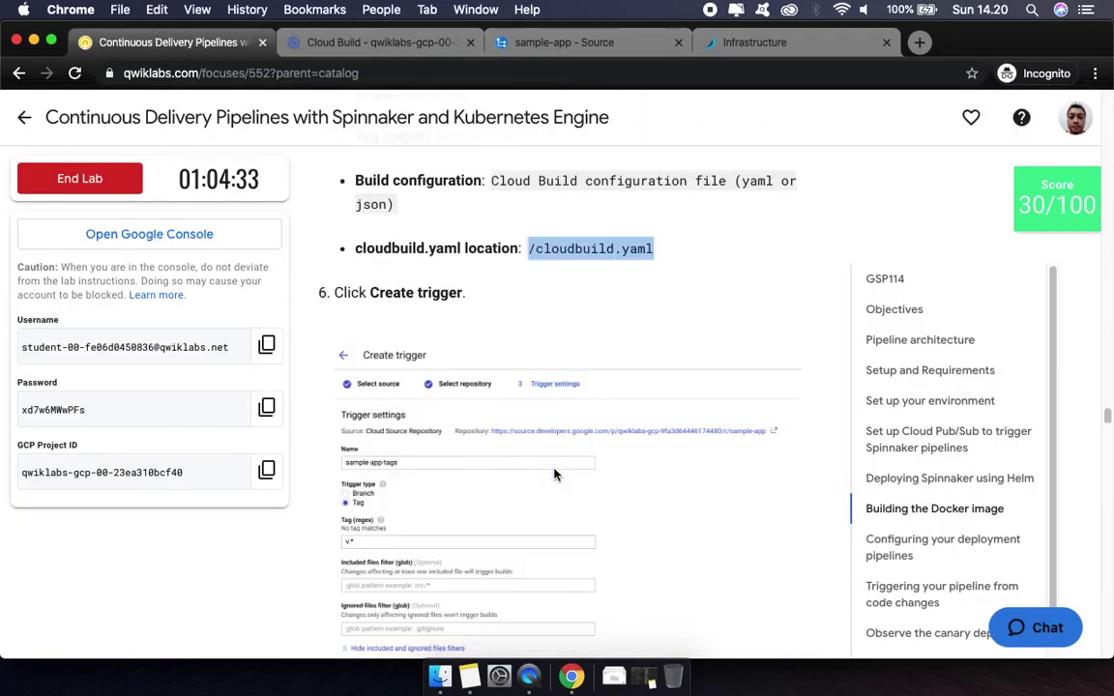
{"action": "scroll", "coordinate": [487, 362], "scroll_direction": "down", "scroll_amount": 2}
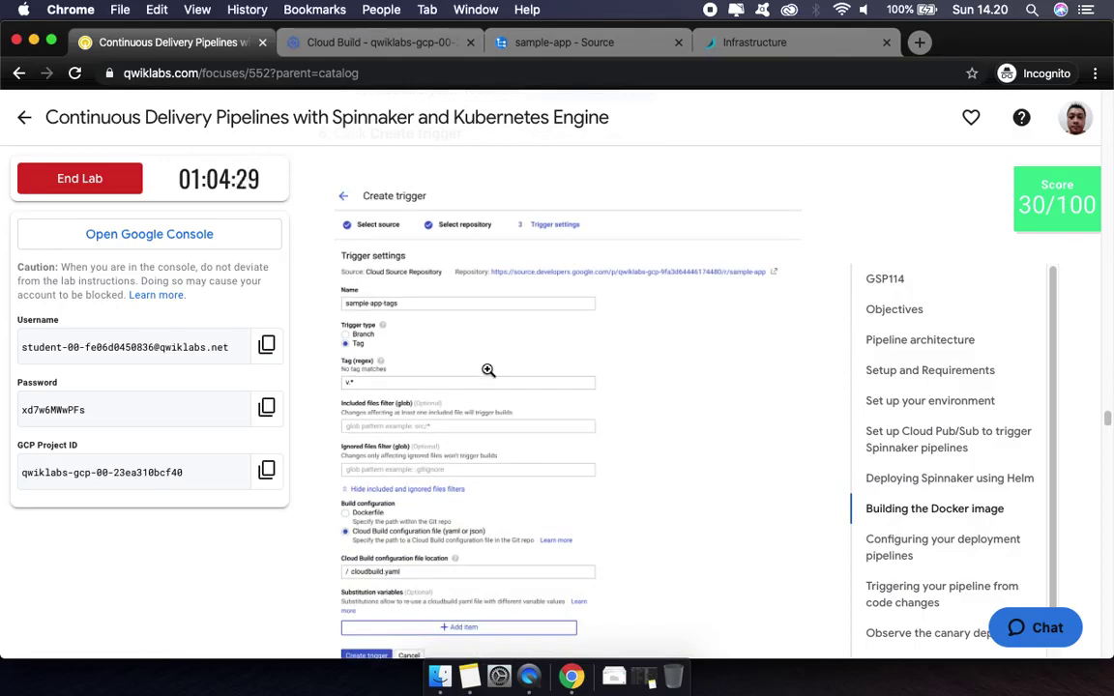
Create the sample-app build trigger with the filled-in settings and reconnect the Cloud Shell session
{"action": "left_click", "coordinate": [340, 43]}
{"action": "left_click", "coordinate": [289, 438]}
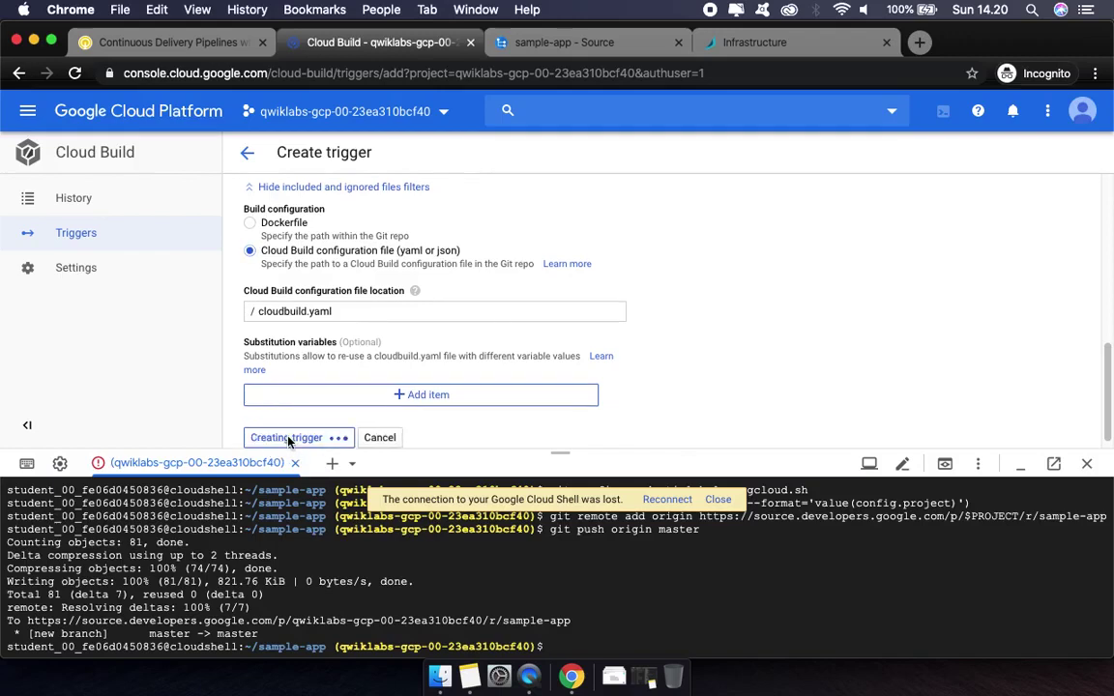
{"action": "left_click", "coordinate": [668, 499]}
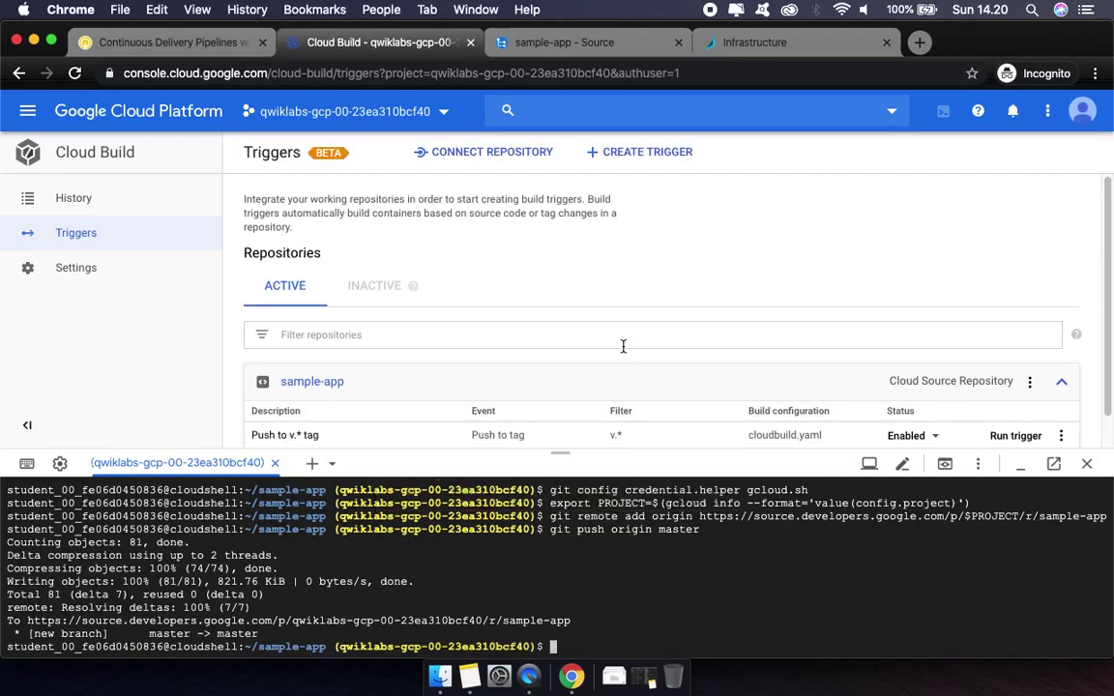
{"action": "scroll", "coordinate": [591, 308], "scroll_direction": "down", "scroll_amount": 1}
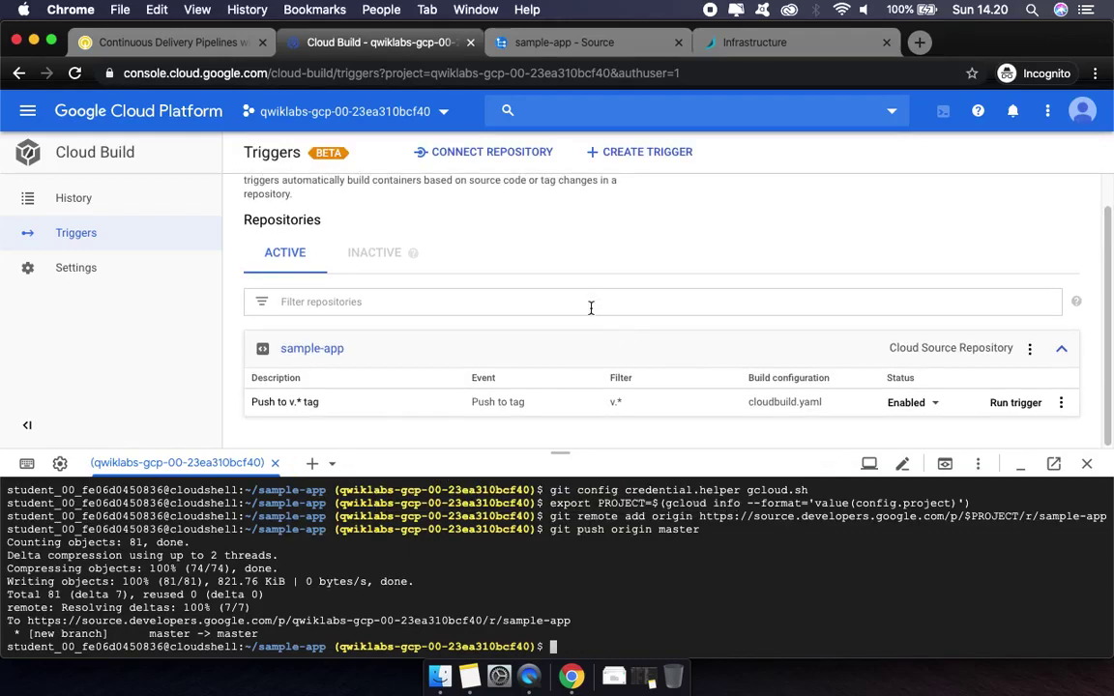
Copy the lab's first bucket-creation command, export PROJECT=$(gcloud info --format='value(config.project)'), and run it in Cloud Shell
{"action": "left_click", "coordinate": [174, 43]}
{"action": "scroll", "coordinate": [693, 493], "scroll_direction": "down", "scroll_amount": 3}
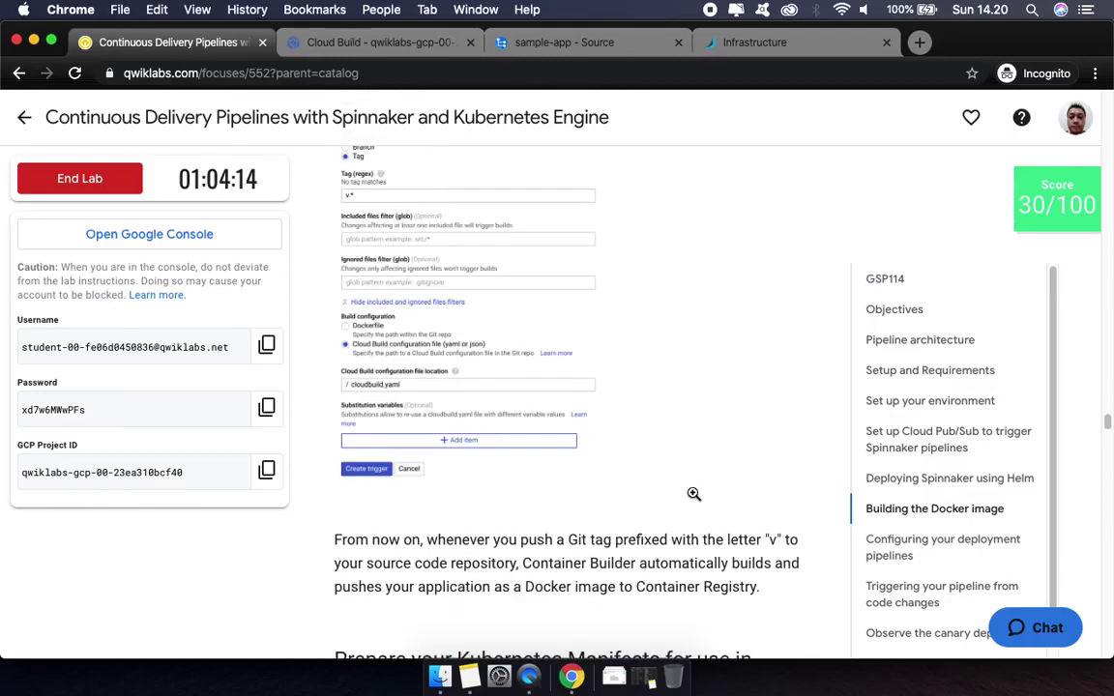
{"action": "scroll", "coordinate": [691, 494], "scroll_direction": "down", "scroll_amount": 3}
{"action": "scroll", "coordinate": [691, 495], "scroll_direction": "up", "scroll_amount": 1}
{"action": "scroll", "coordinate": [690, 495], "scroll_direction": "down", "scroll_amount": 2}
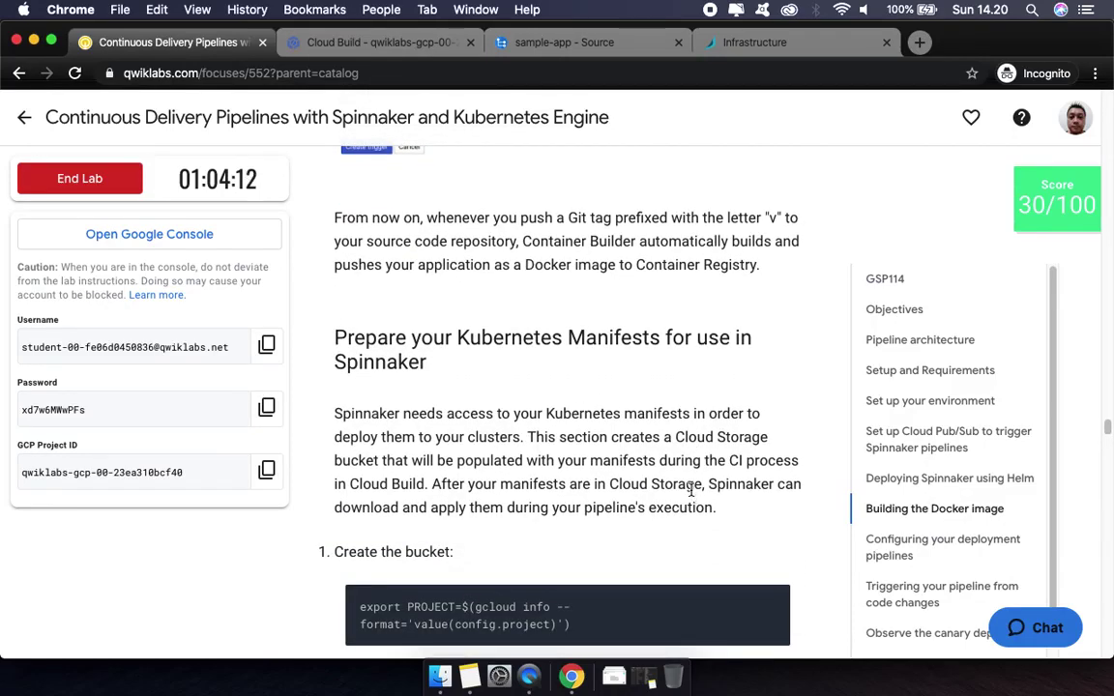
{"action": "scroll", "coordinate": [691, 494], "scroll_direction": "down", "scroll_amount": 7}
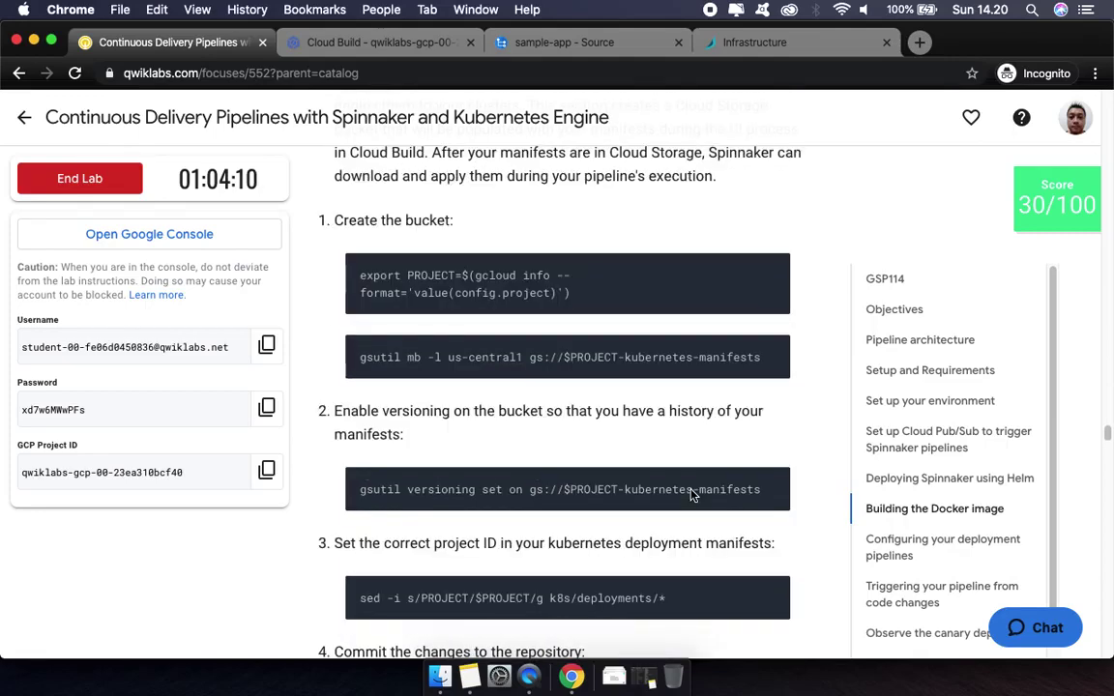
{"action": "mouse_move", "coordinate": [774, 267]}
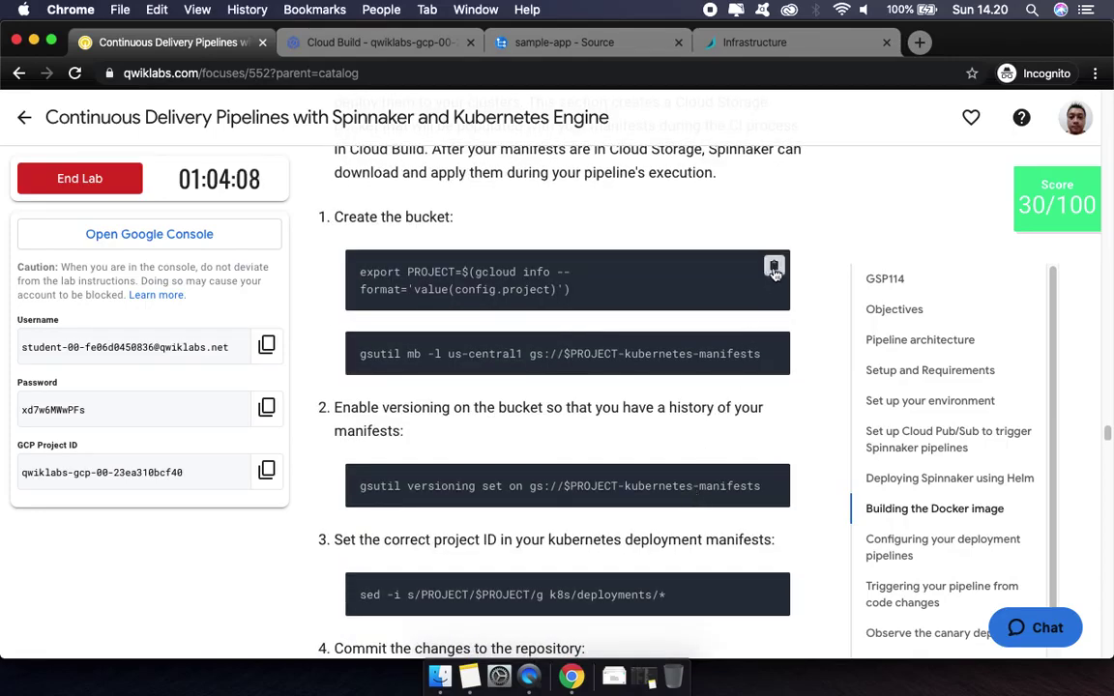
{"action": "left_click", "coordinate": [774, 268]}
{"action": "left_click", "coordinate": [377, 42]}
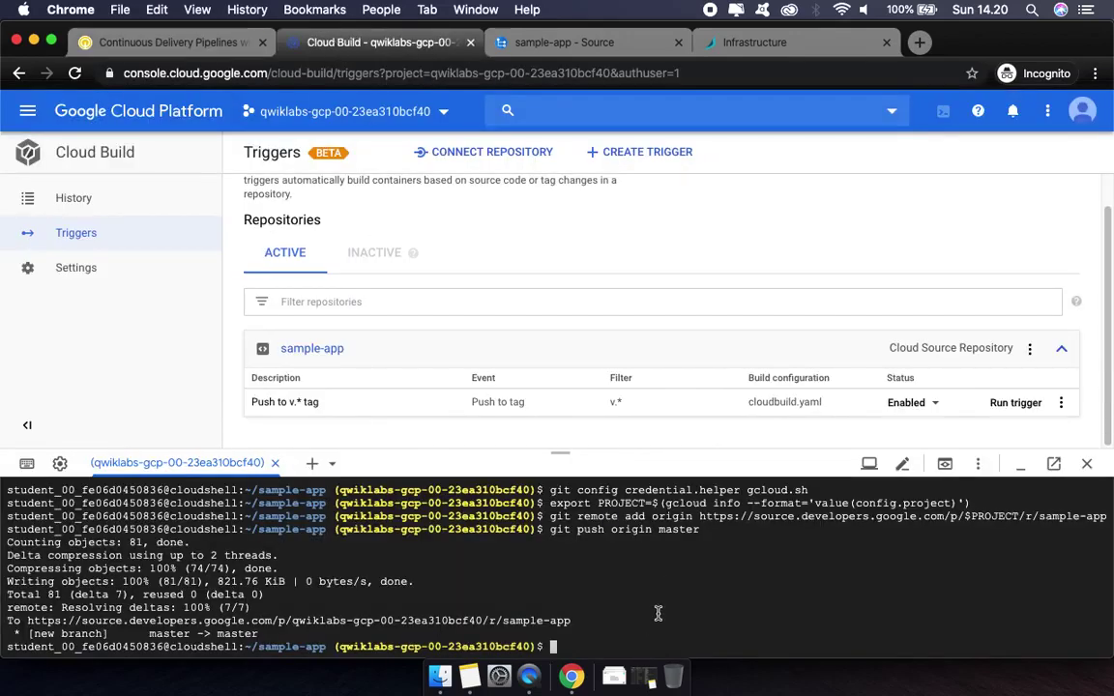
{"action": "key", "text": "super+v"}
{"action": "key", "text": "Return"}
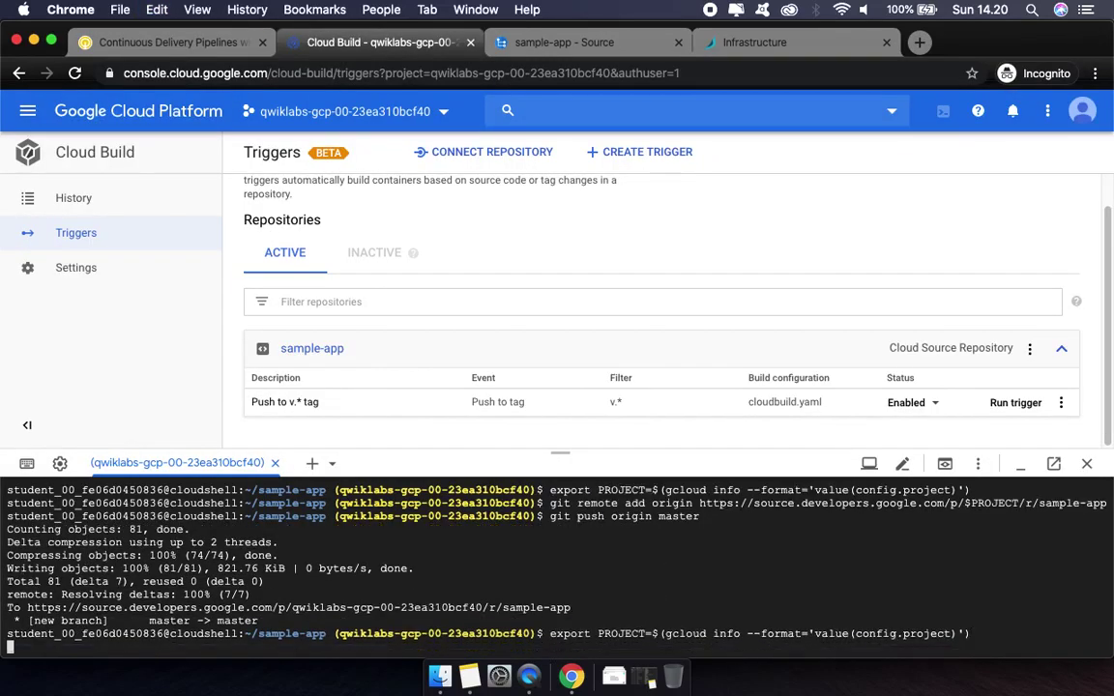
Create the manifests bucket by running the lab's command gsutil mb -l us-central1 gs://$PROJECT-kubernetes-manifests in Cloud Shell
{"action": "left_click", "coordinate": [198, 42]}
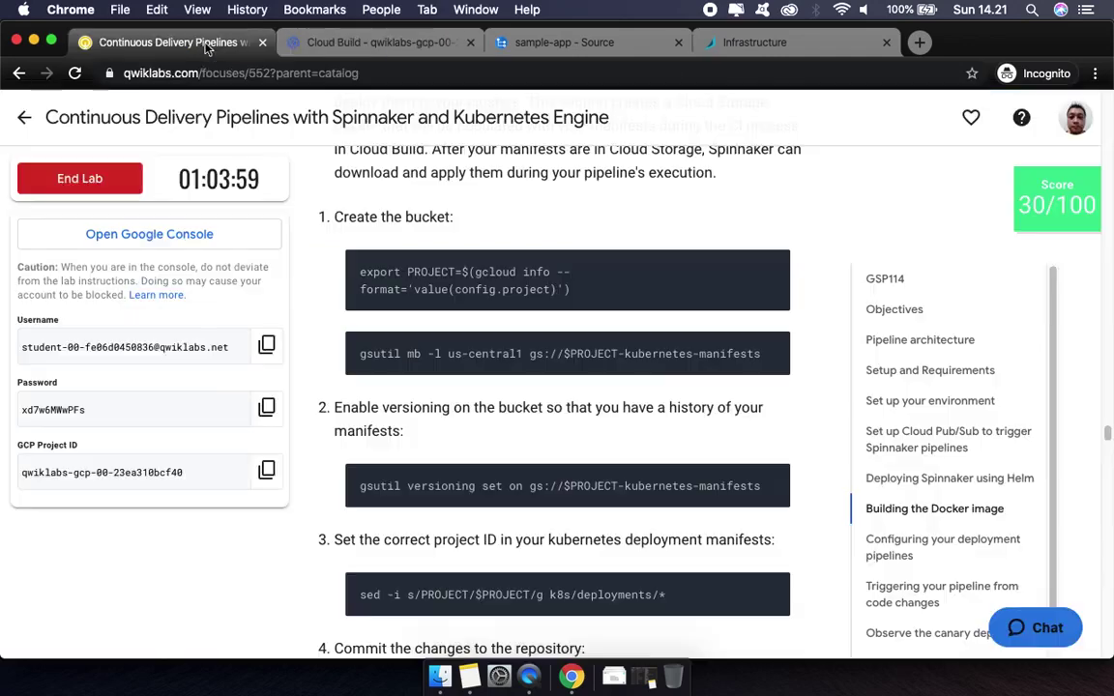
{"action": "left_click", "coordinate": [776, 348]}
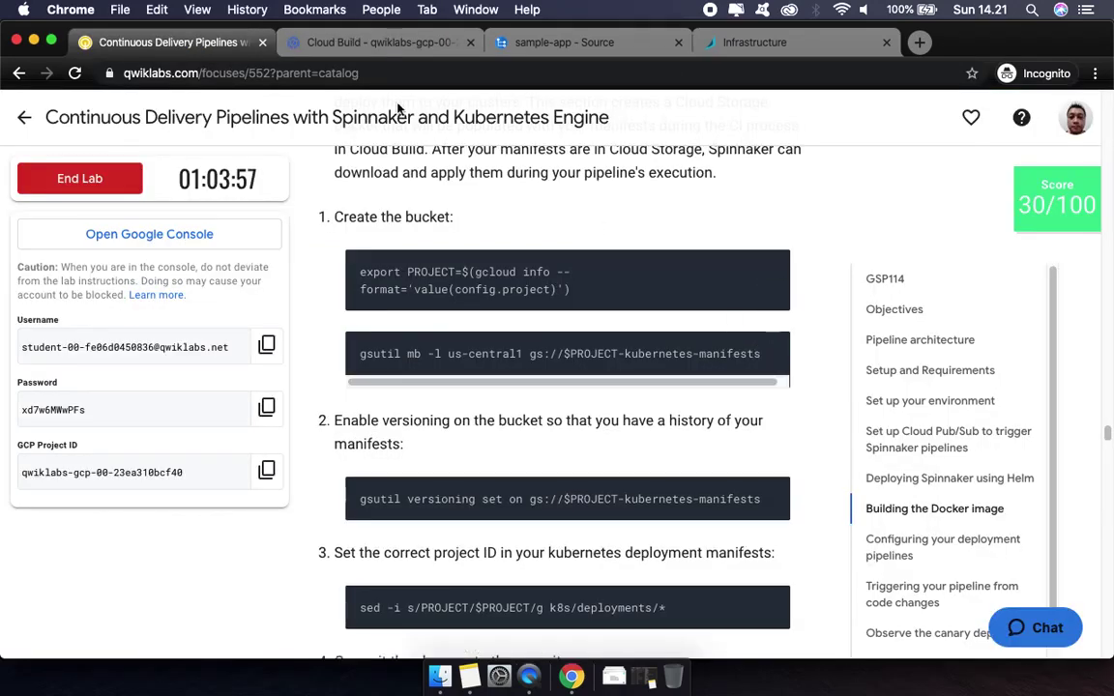
{"action": "left_click", "coordinate": [368, 43]}
{"action": "key", "text": "super+v"}
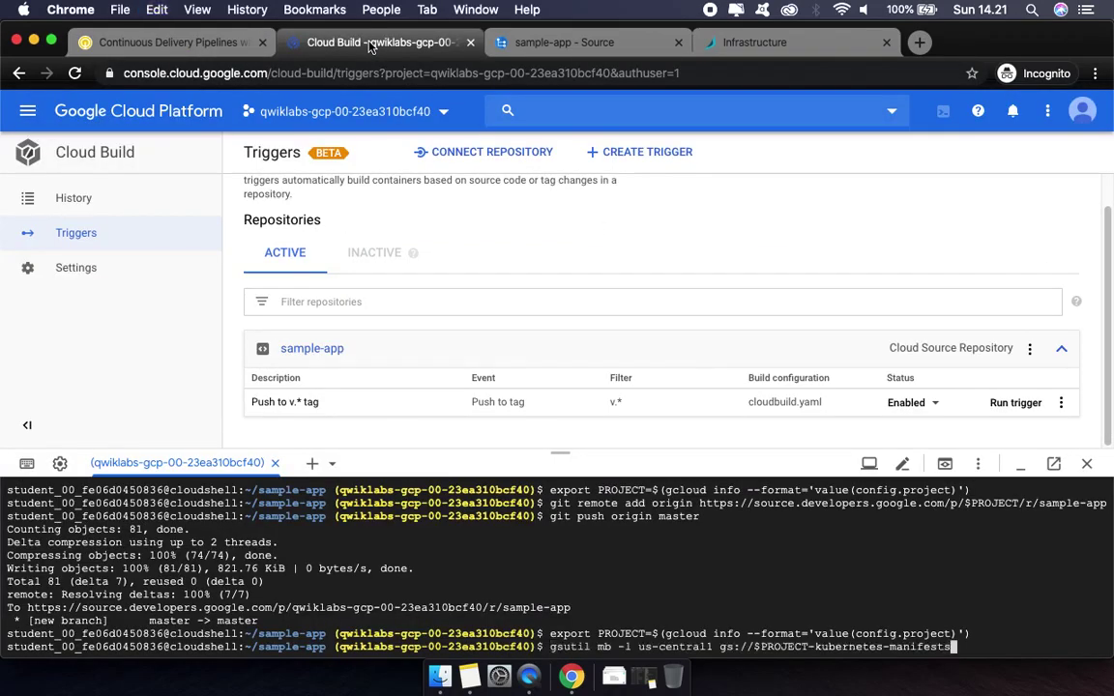
{"action": "key", "text": "Return"}
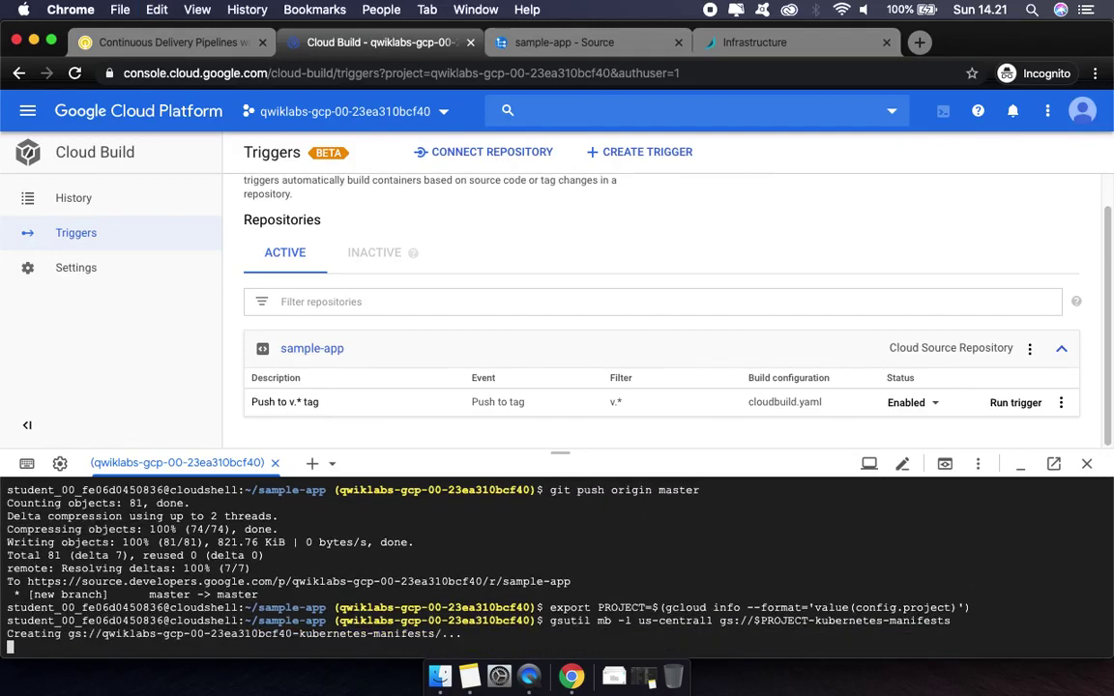
Enable versioning on the manifests bucket by running the lab's command gsutil versioning set on gs://$PROJECT-kubernetes-manifests in Cloud Shell
{"action": "left_click", "coordinate": [111, 43]}
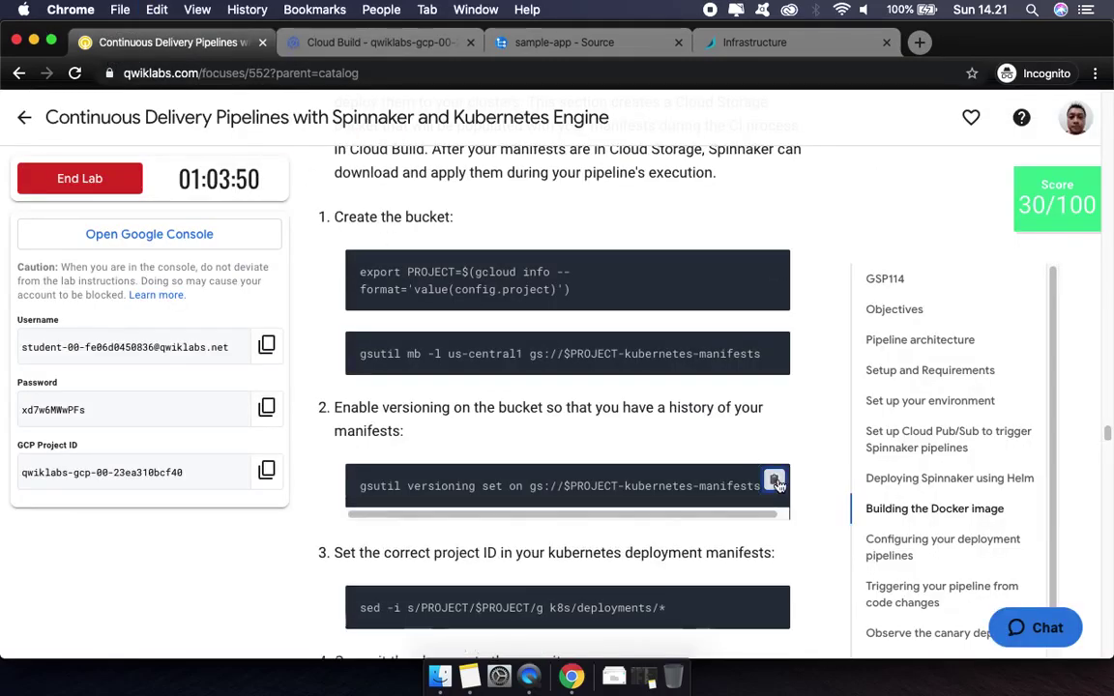
{"action": "left_click", "coordinate": [774, 482]}
{"action": "left_click", "coordinate": [361, 39]}
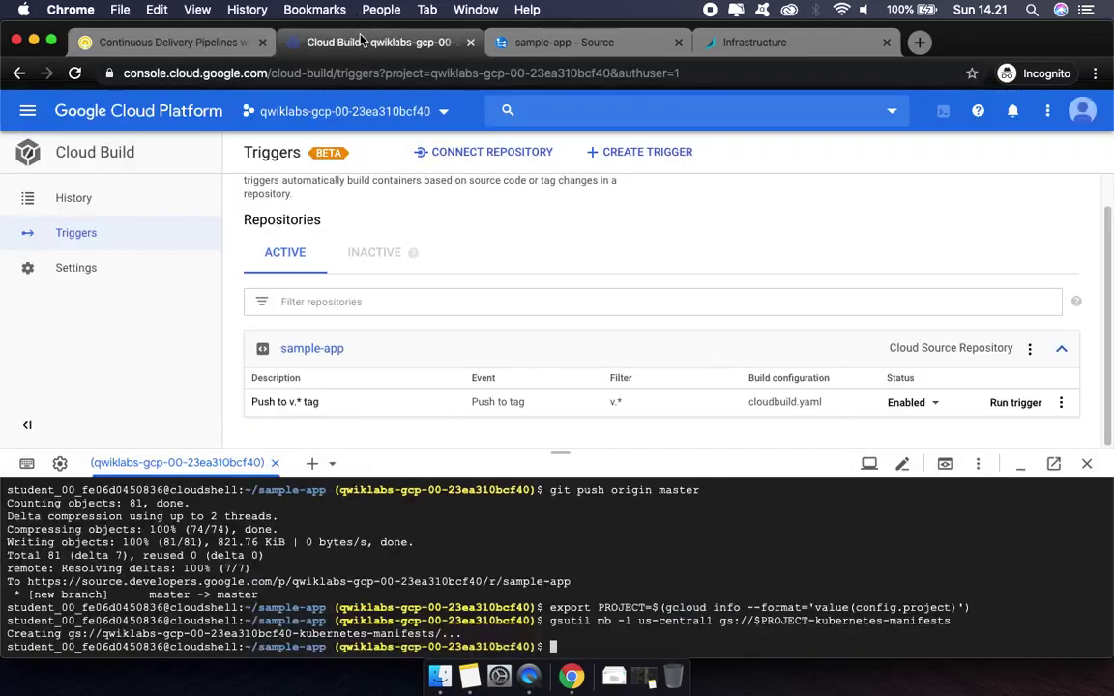
{"action": "key", "text": "super+v"}
{"action": "key", "text": "Return"}
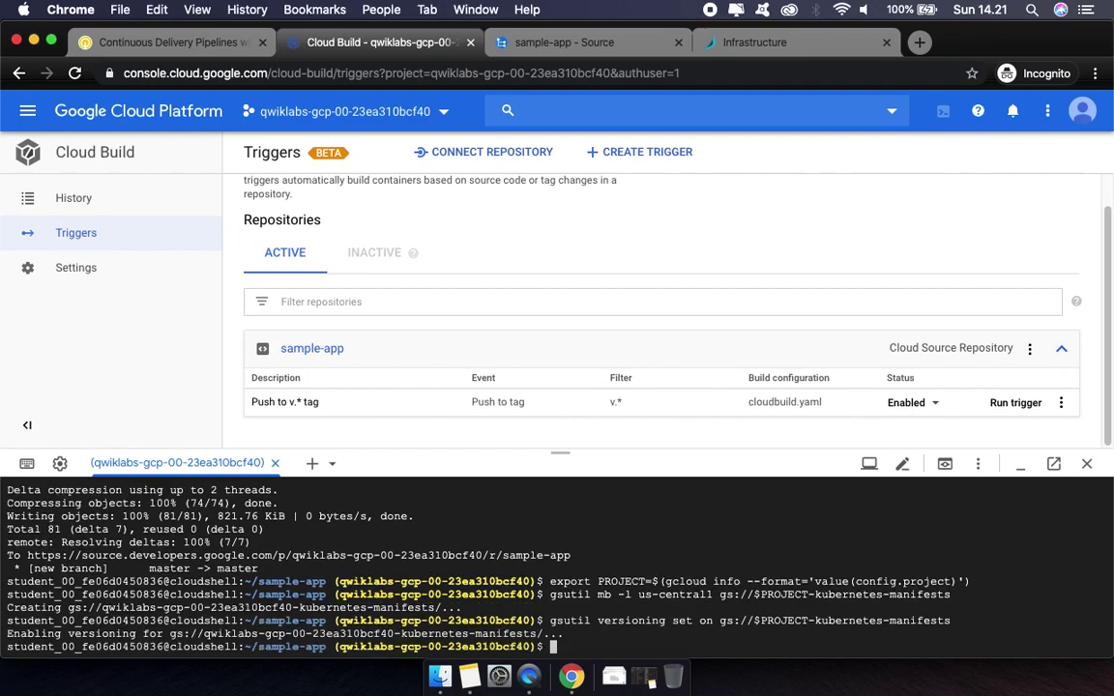
Set the project ID in the Kubernetes deployment manifests by running the lab's command sed -i s/PROJECT/$PROJECT/g k8s/deployments/* in Cloud Shell
{"action": "left_click", "coordinate": [209, 43]}
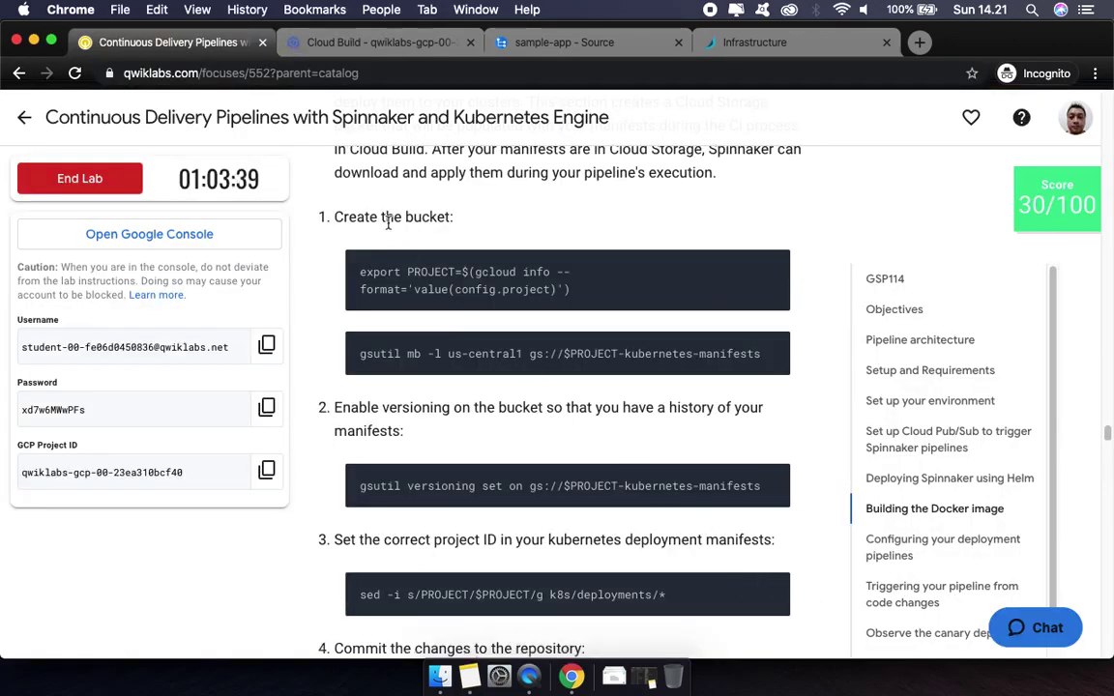
{"action": "left_click", "coordinate": [334, 45]}
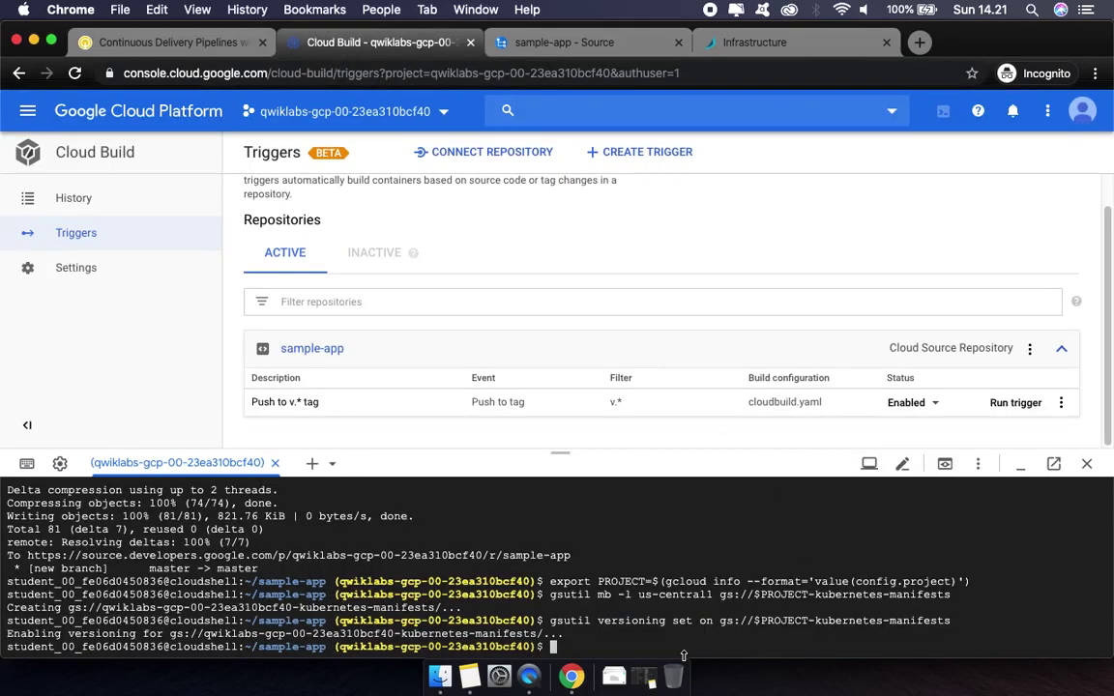
{"action": "key", "text": "super+v"}
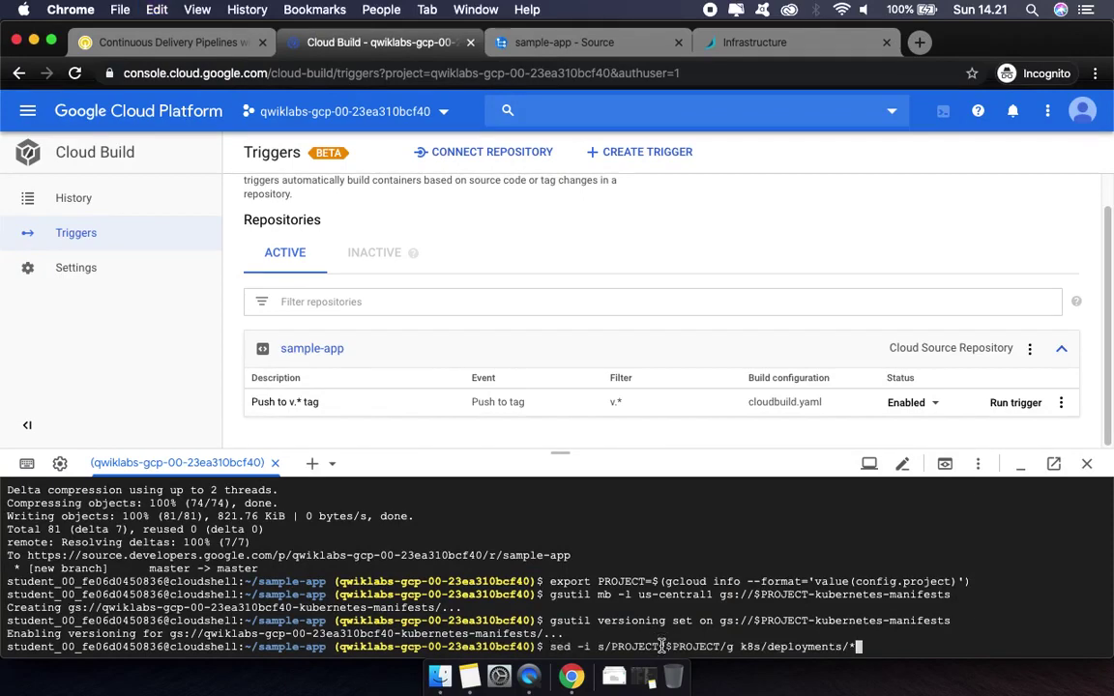
{"action": "key", "text": "Return"}
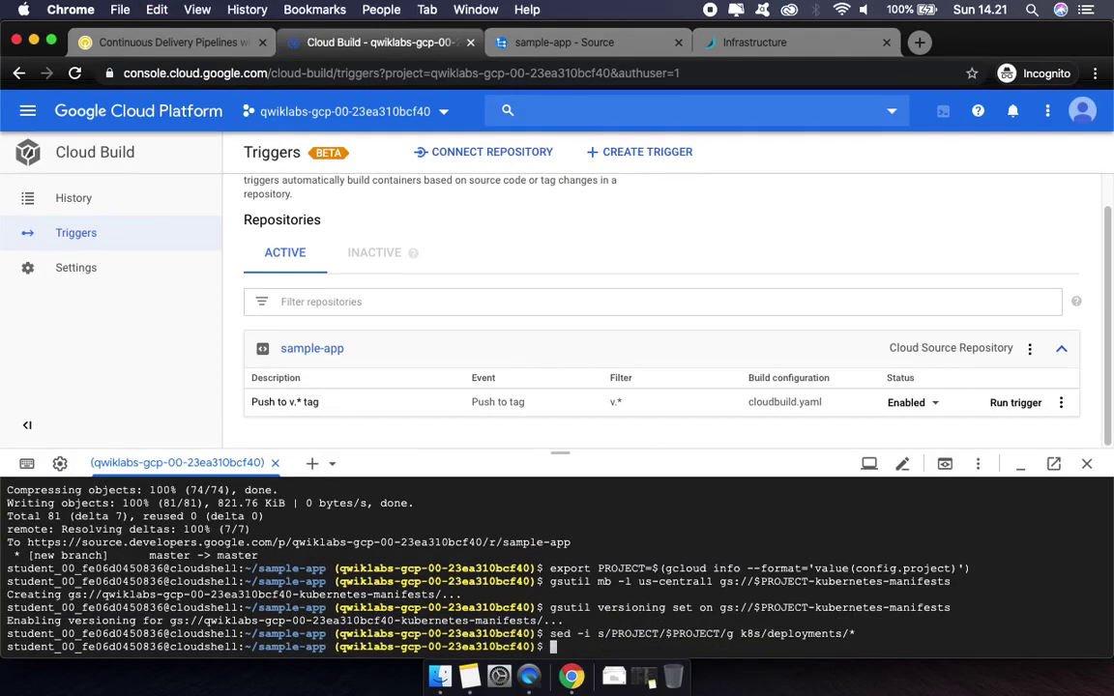
Commit the manifest changes to the repository by running the lab's command git commit -a -m "Set project ID" in Cloud Shell
{"action": "left_click", "coordinate": [232, 43]}
{"action": "scroll", "coordinate": [781, 517], "scroll_direction": "down", "scroll_amount": 5}
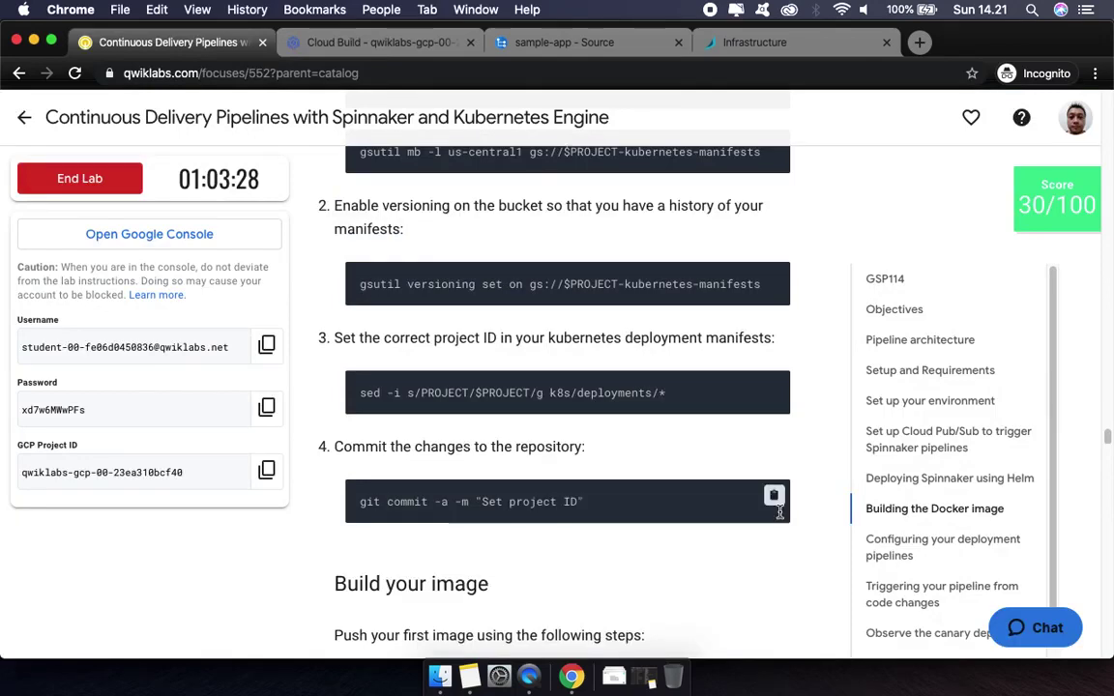
{"action": "scroll", "coordinate": [781, 518], "scroll_direction": "down", "scroll_amount": 3}
{"action": "scroll", "coordinate": [780, 517], "scroll_direction": "down", "scroll_amount": 5}
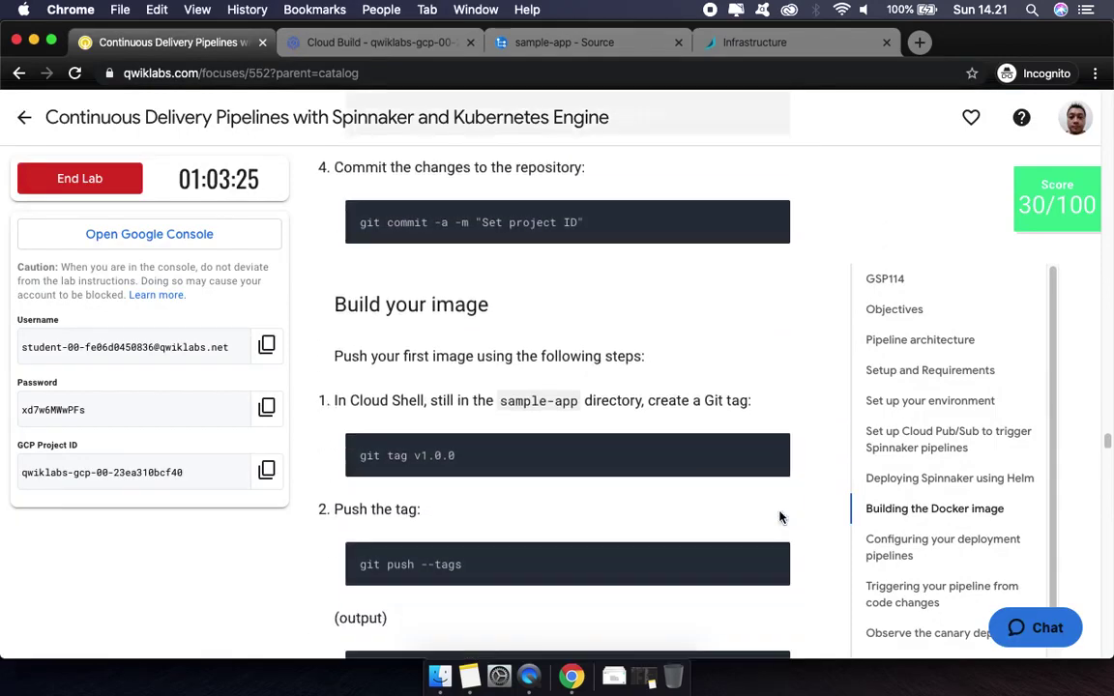
{"action": "left_click", "coordinate": [775, 218]}
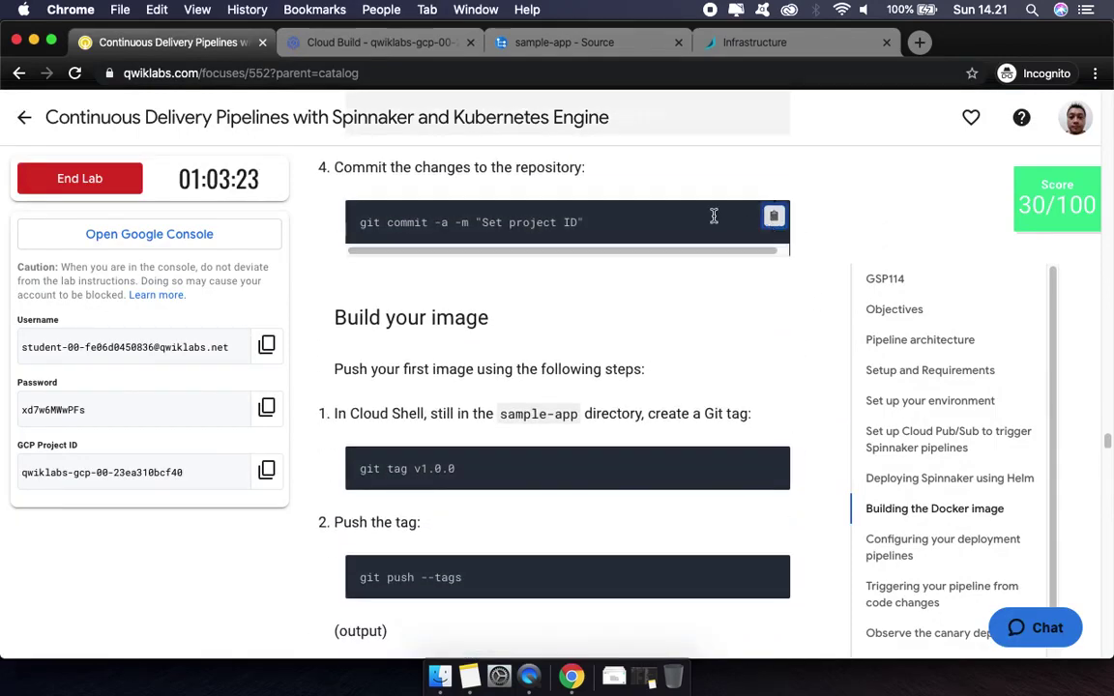
{"action": "left_click", "coordinate": [374, 42]}
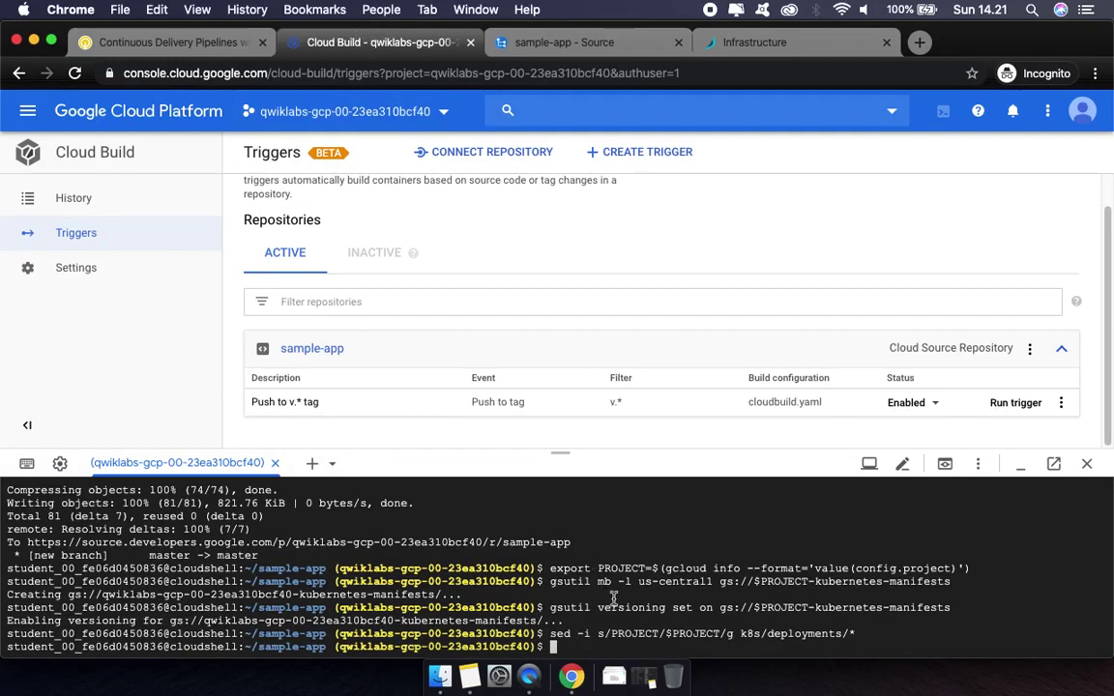
{"action": "key", "text": "super+v"}
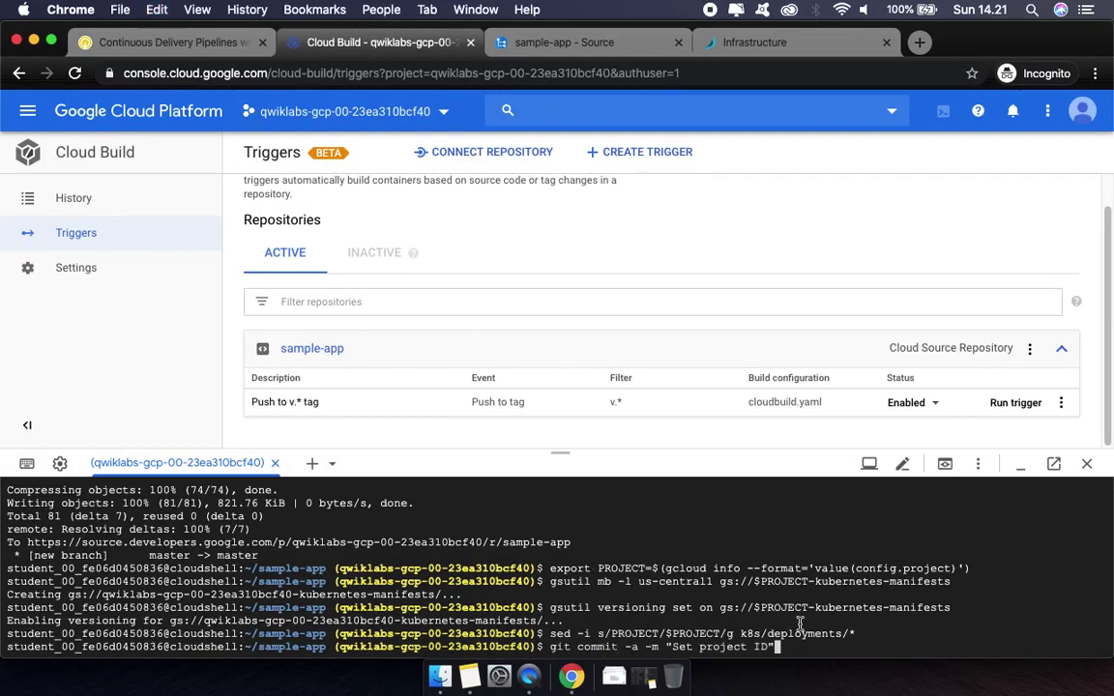
{"action": "key", "text": "Return"}
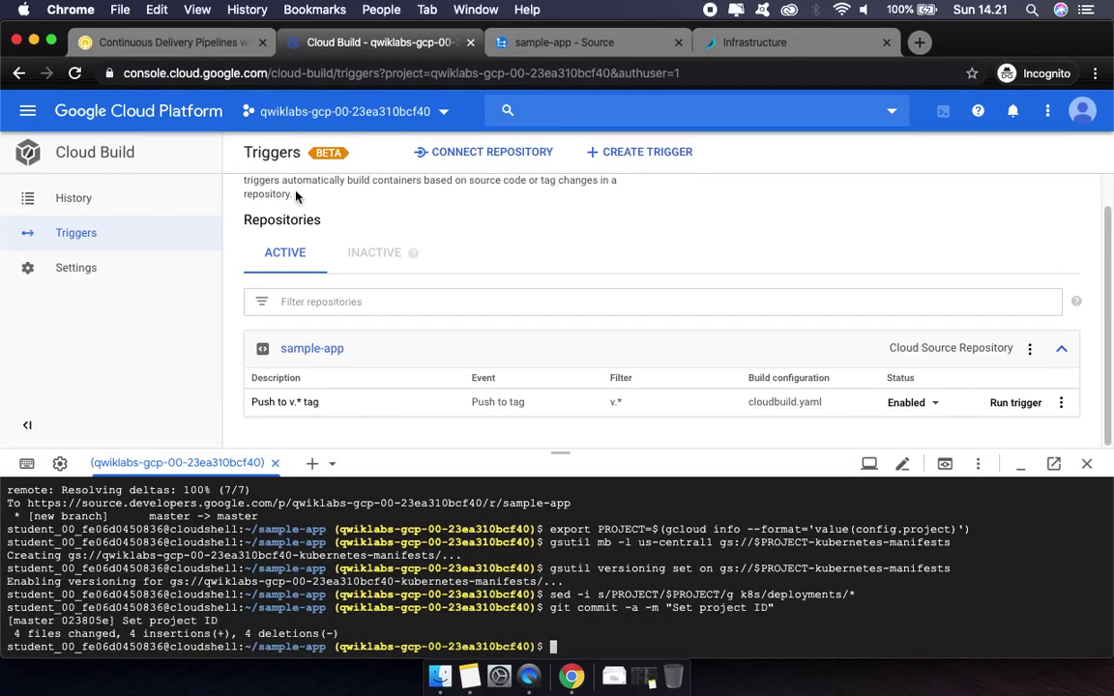
Create the Git tag by running the lab's command git tag v1.0.0 in Cloud Shell
{"action": "left_click", "coordinate": [203, 44]}
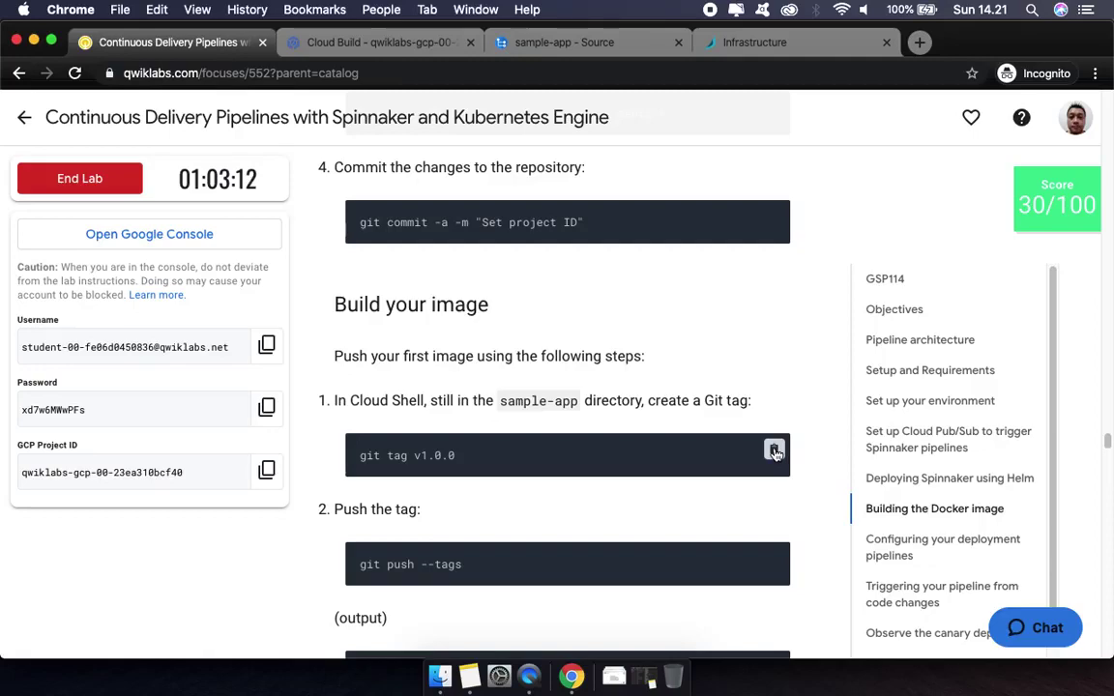
{"action": "left_click", "coordinate": [775, 452]}
{"action": "left_click", "coordinate": [350, 45]}
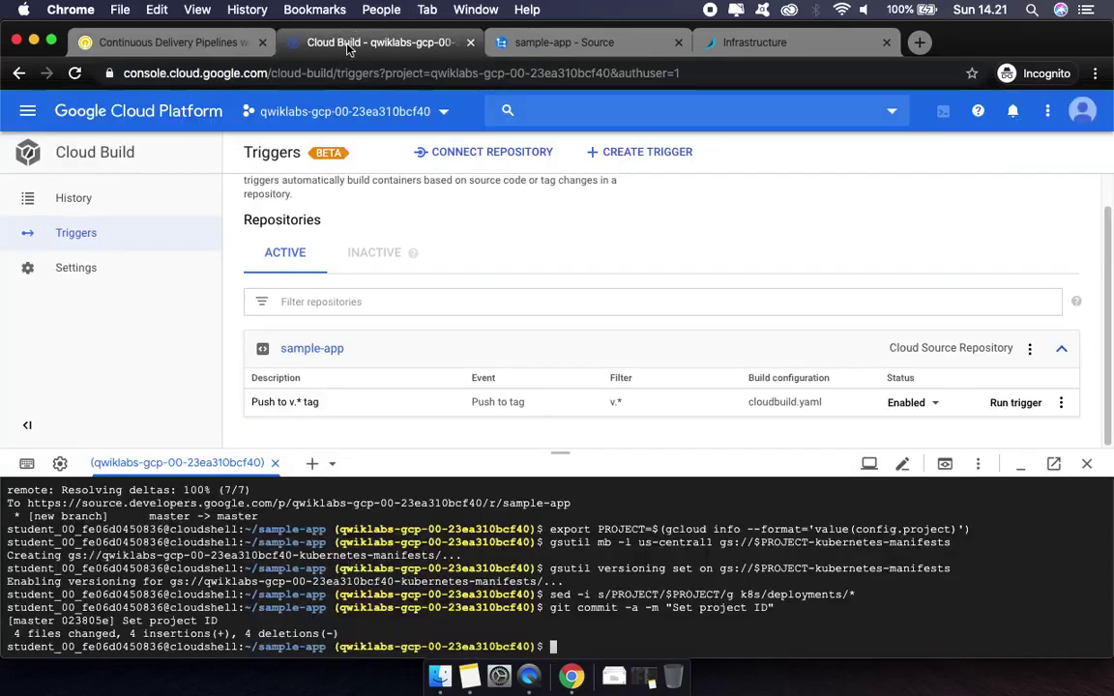
{"action": "key", "text": "super+v"}
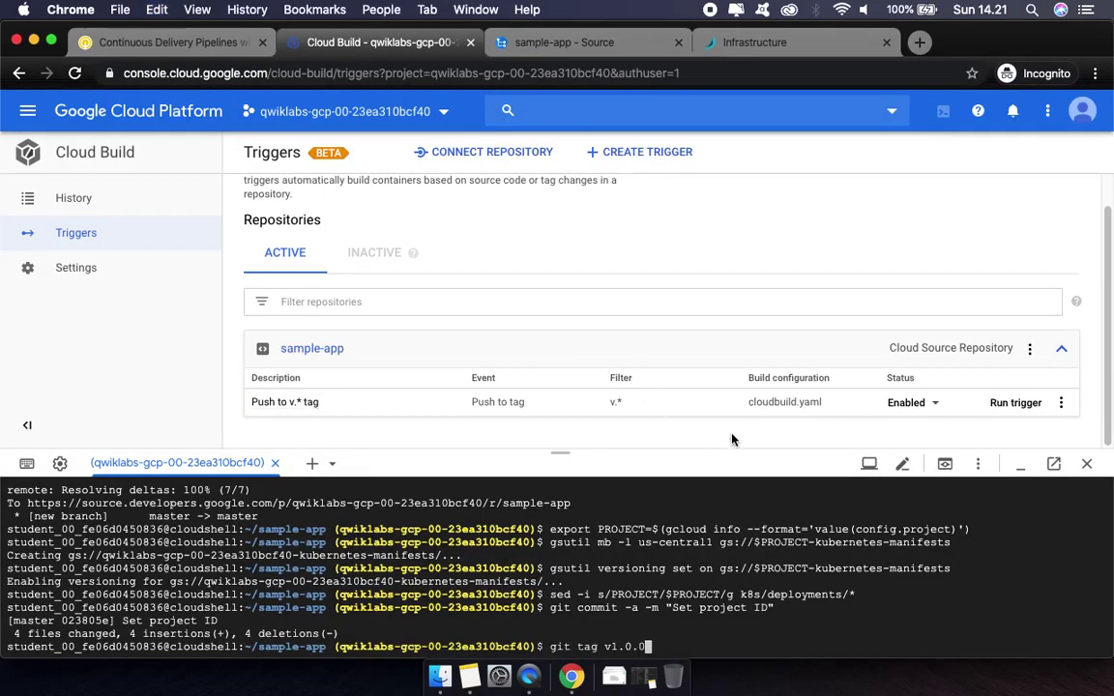
{"action": "key", "text": "Return"}
Push the tag to the sample-app repository by running the lab's command git push --tags in Cloud Shell
{"action": "left_click", "coordinate": [173, 46]}
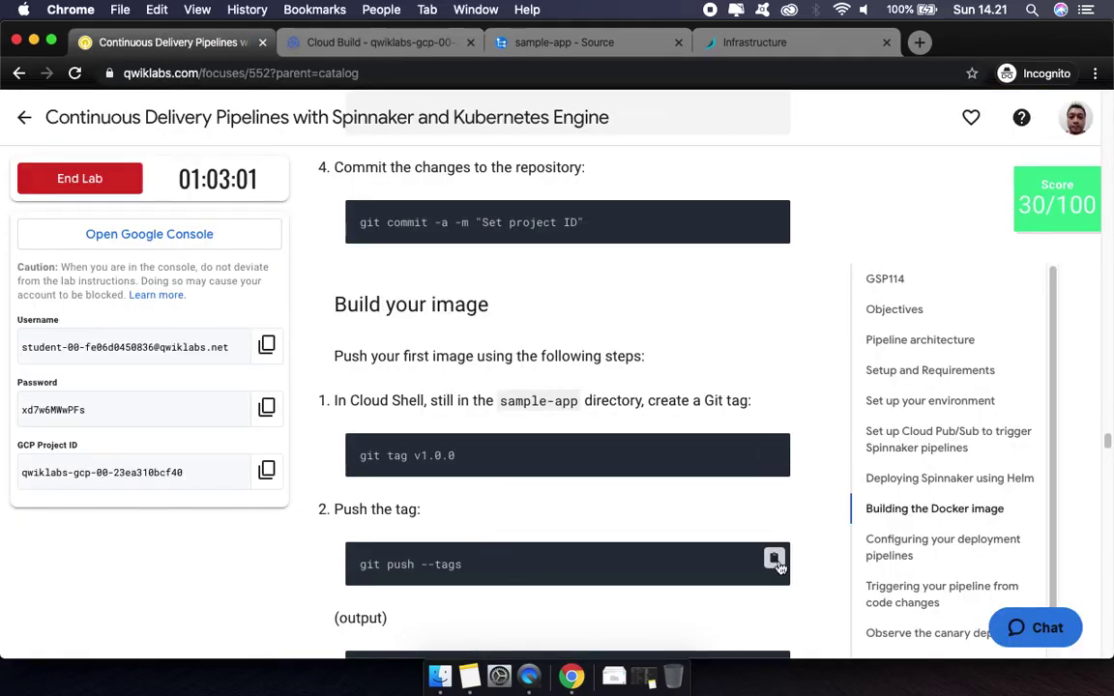
{"action": "left_click", "coordinate": [774, 560]}
{"action": "left_click", "coordinate": [336, 45]}
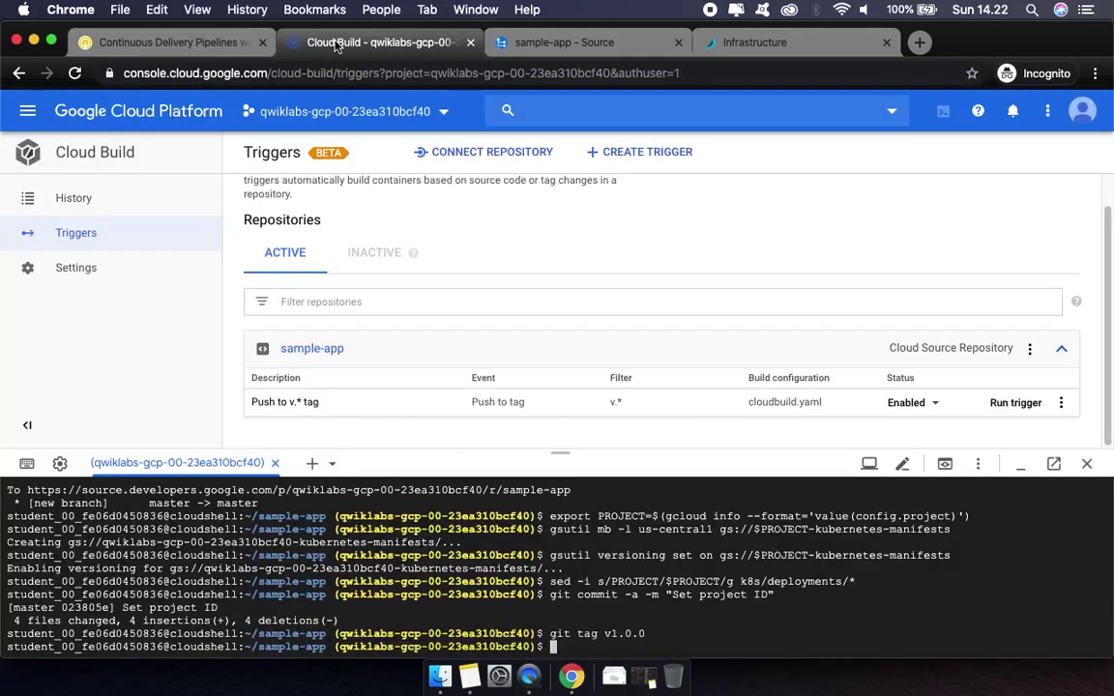
{"action": "key", "text": "super+v"}
{"action": "key", "text": "Return"}
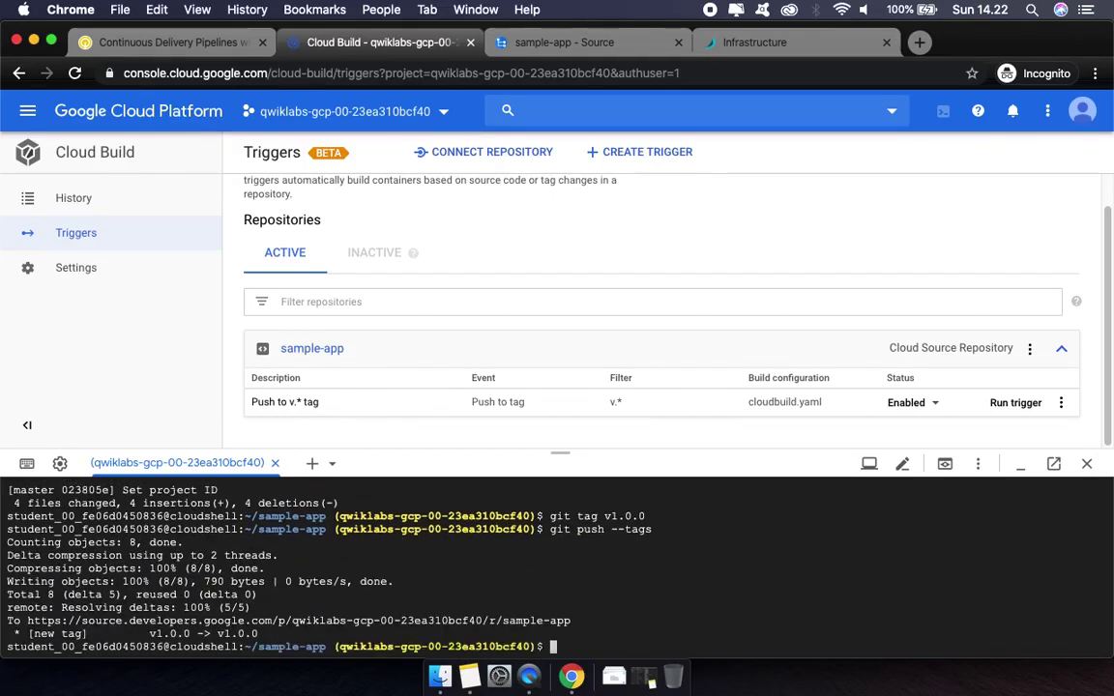
Follow the lab's next instruction and check in the Cloud Build history whether the pushed tag triggered a build
{"action": "left_click", "coordinate": [126, 42]}
{"action": "scroll", "coordinate": [611, 471], "scroll_direction": "down", "scroll_amount": 5}
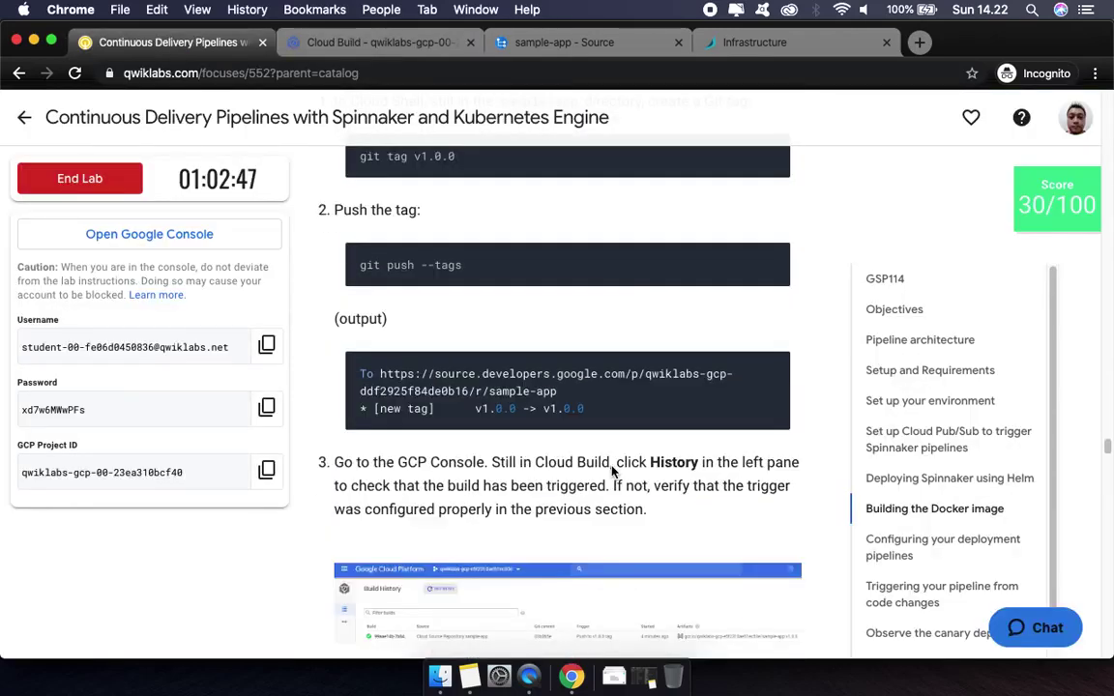
{"action": "scroll", "coordinate": [611, 470], "scroll_direction": "down", "scroll_amount": 4}
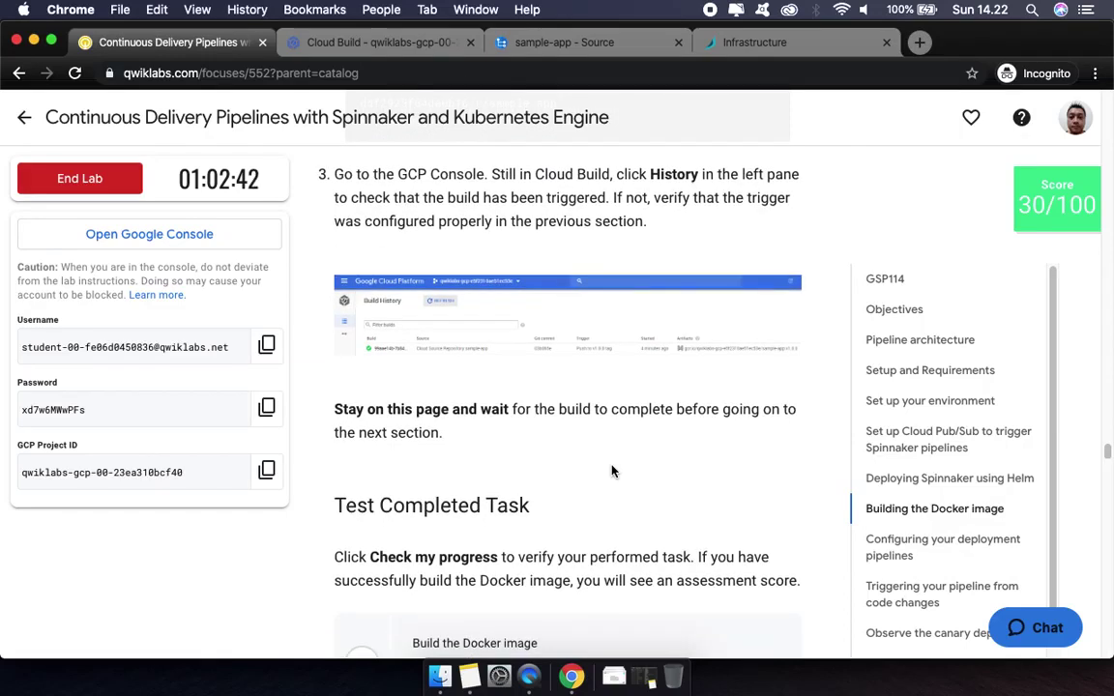
{"action": "left_click", "coordinate": [356, 44]}
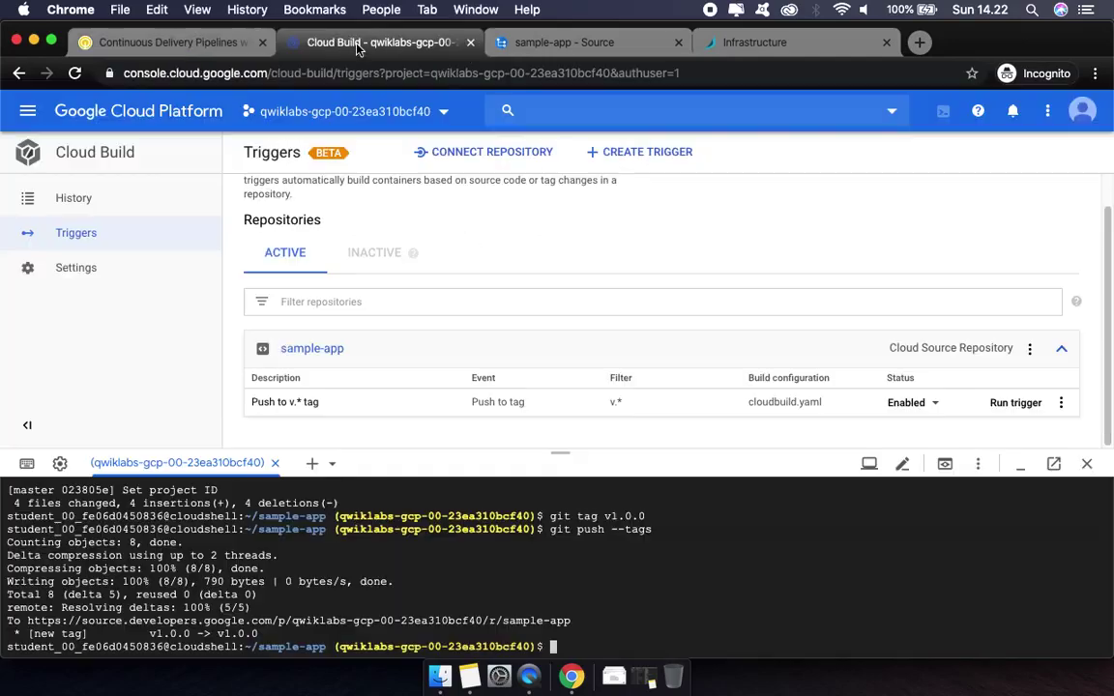
{"action": "left_click", "coordinate": [85, 198]}
{"action": "left_click", "coordinate": [159, 42]}
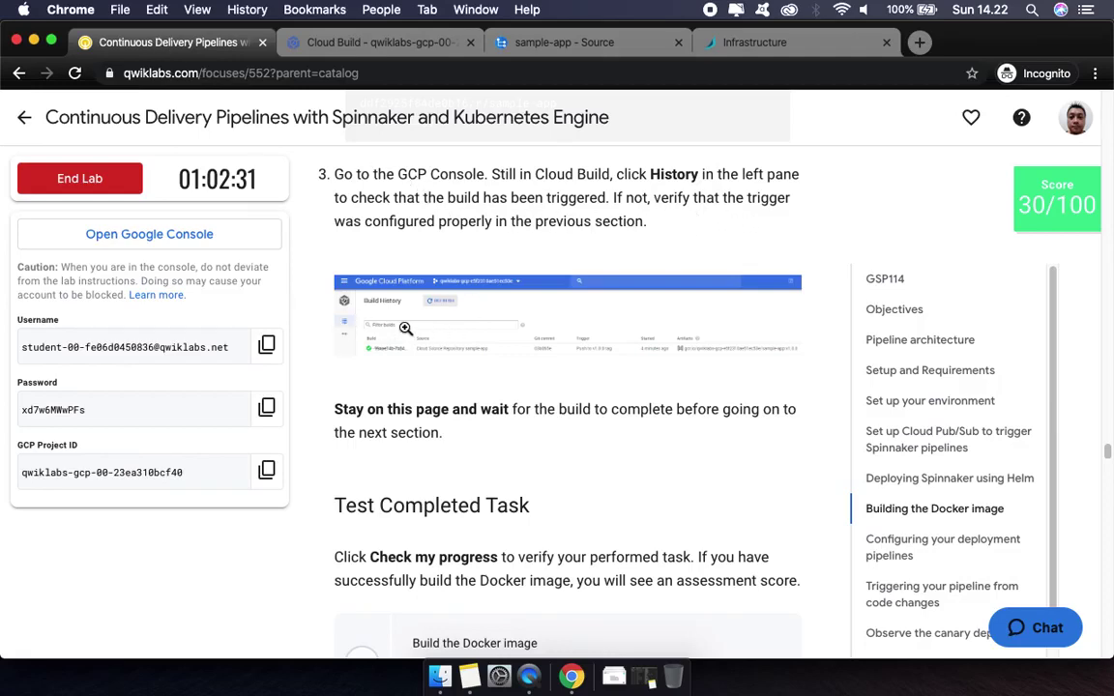
{"action": "left_click", "coordinate": [366, 44]}
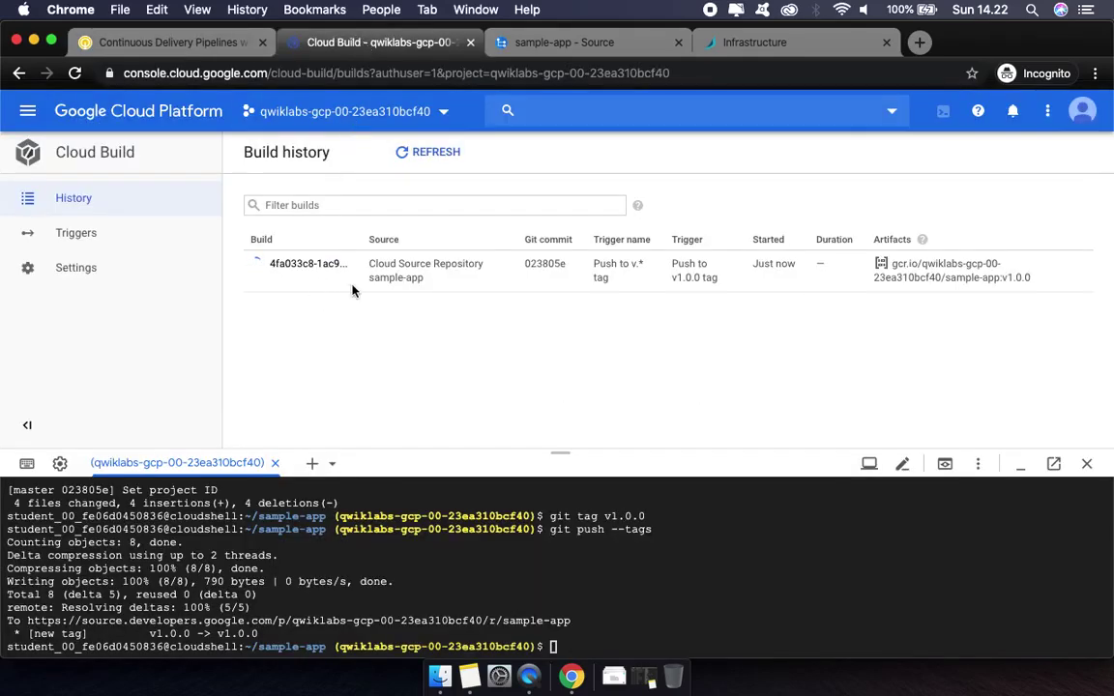
Read the lab's Build the Docker image checkpoint and monitor the sample-app build in the Cloud Build history
{"action": "left_click", "coordinate": [165, 41]}
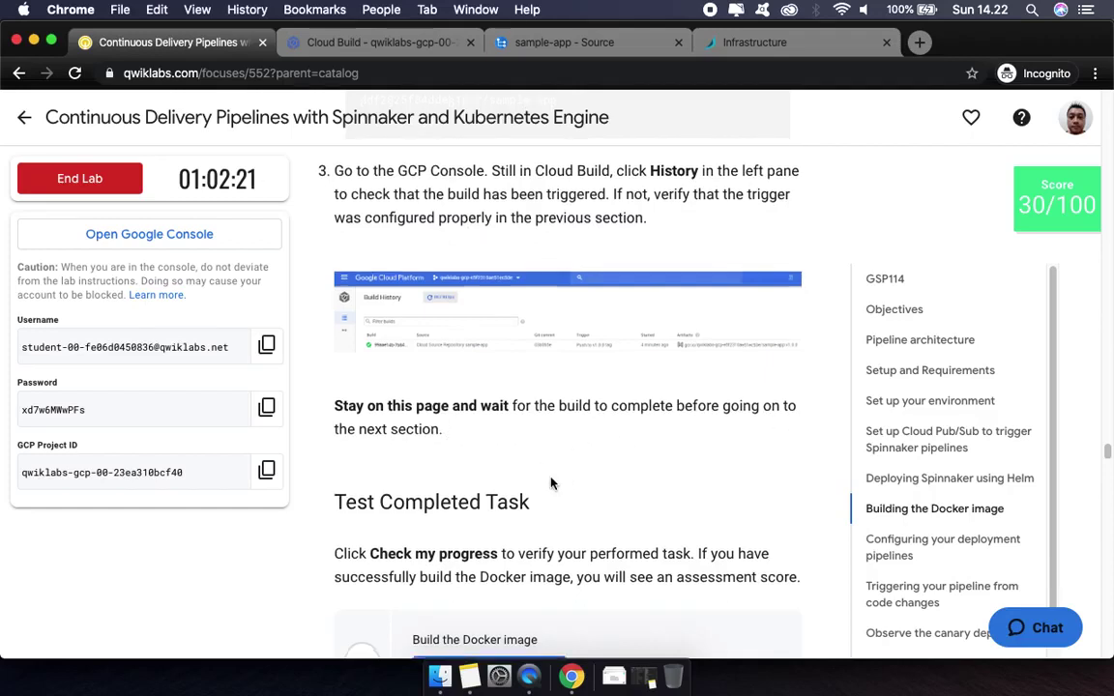
{"action": "scroll", "coordinate": [552, 485], "scroll_direction": "down", "scroll_amount": 1}
{"action": "scroll", "coordinate": [553, 485], "scroll_direction": "down", "scroll_amount": 3}
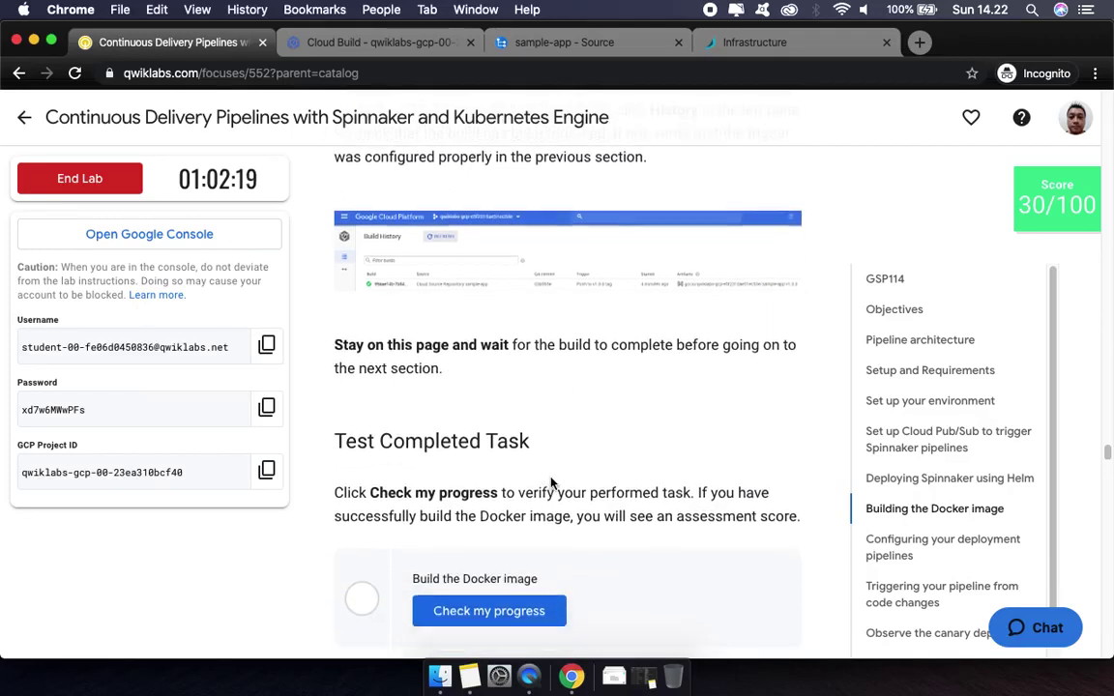
{"action": "left_click", "coordinate": [340, 51]}
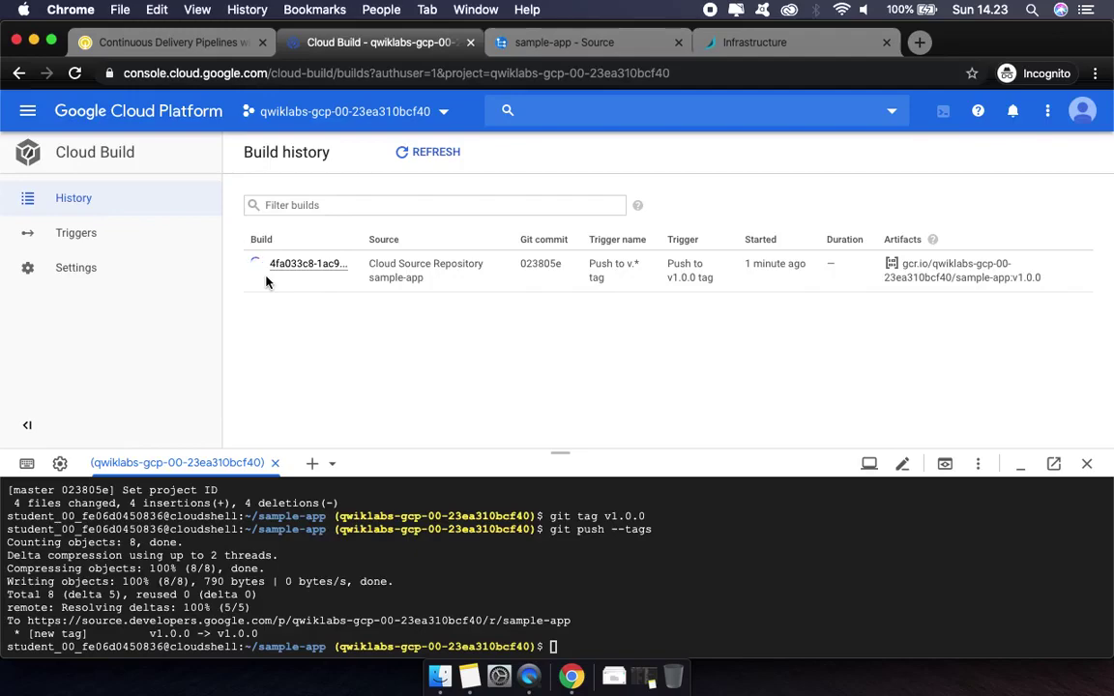
{"action": "left_click", "coordinate": [165, 44]}
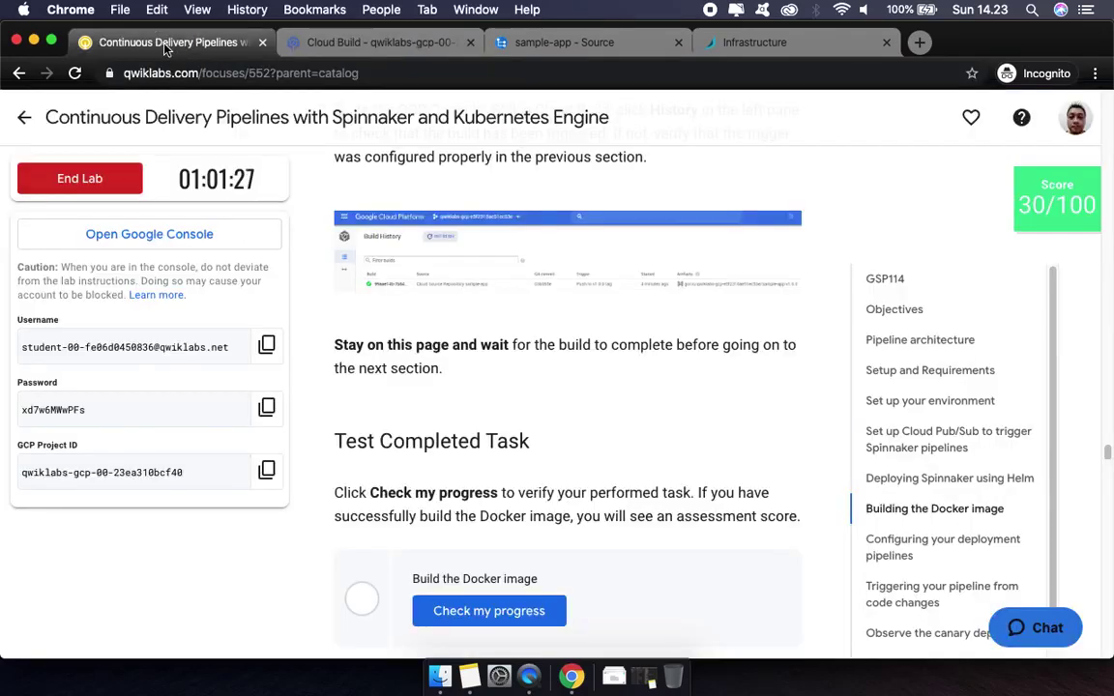
{"action": "left_click", "coordinate": [310, 42]}
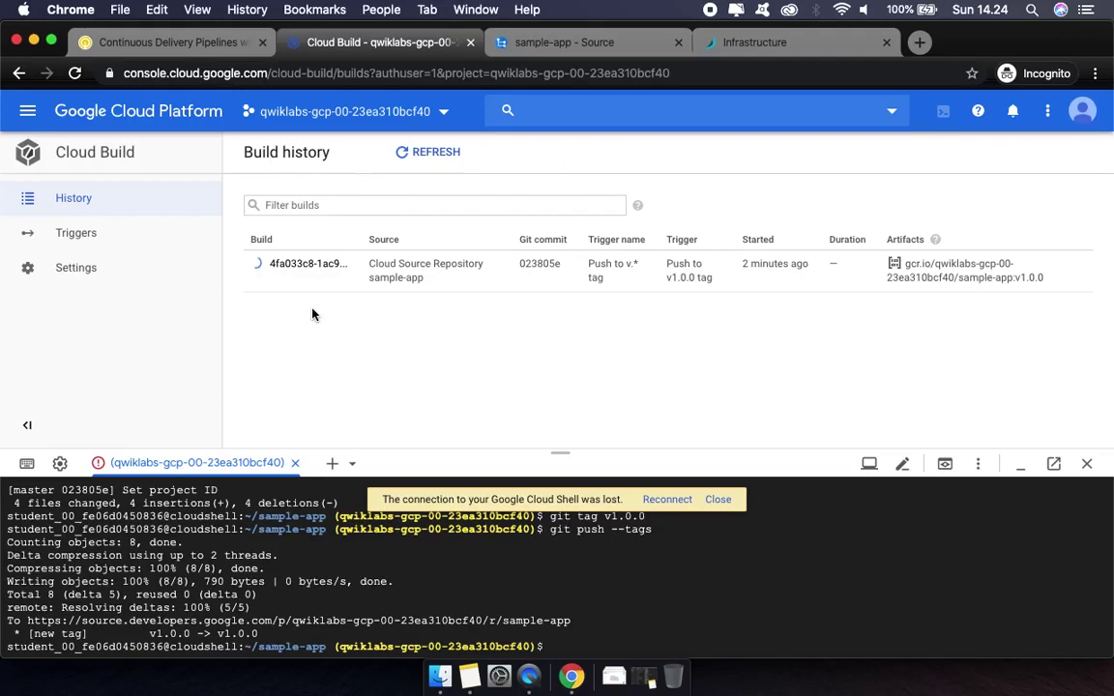
Reconnect Cloud Shell whenever its connection is lost while waiting for the sample-app build to finish
{"action": "left_click", "coordinate": [660, 500]}
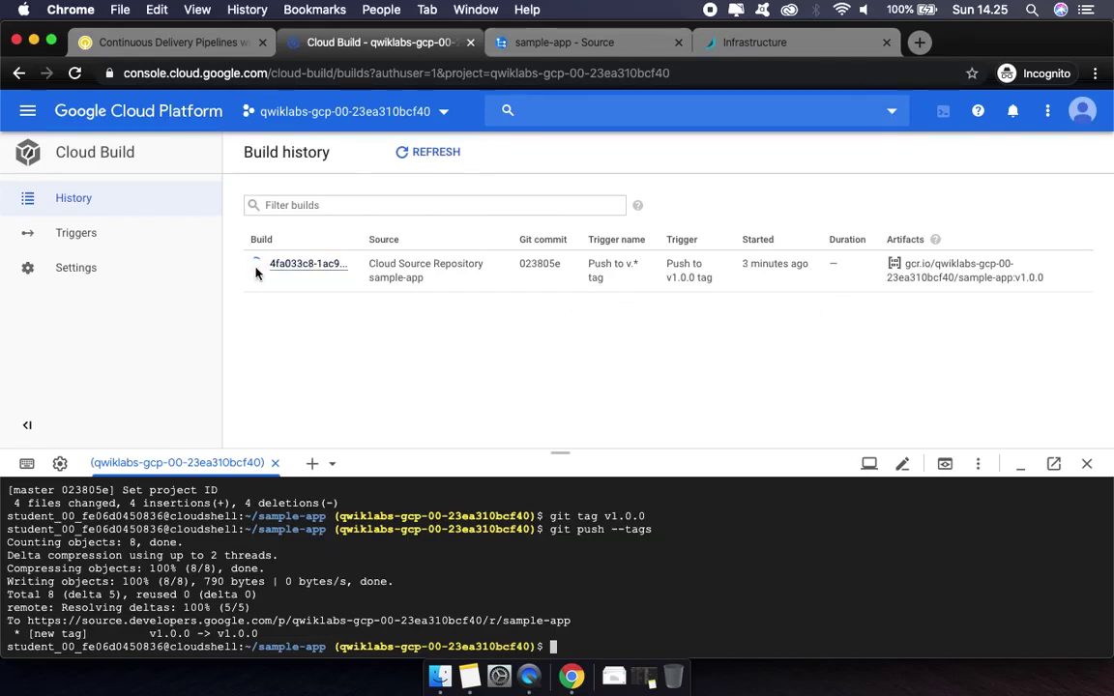
{"action": "left_click", "coordinate": [169, 44]}
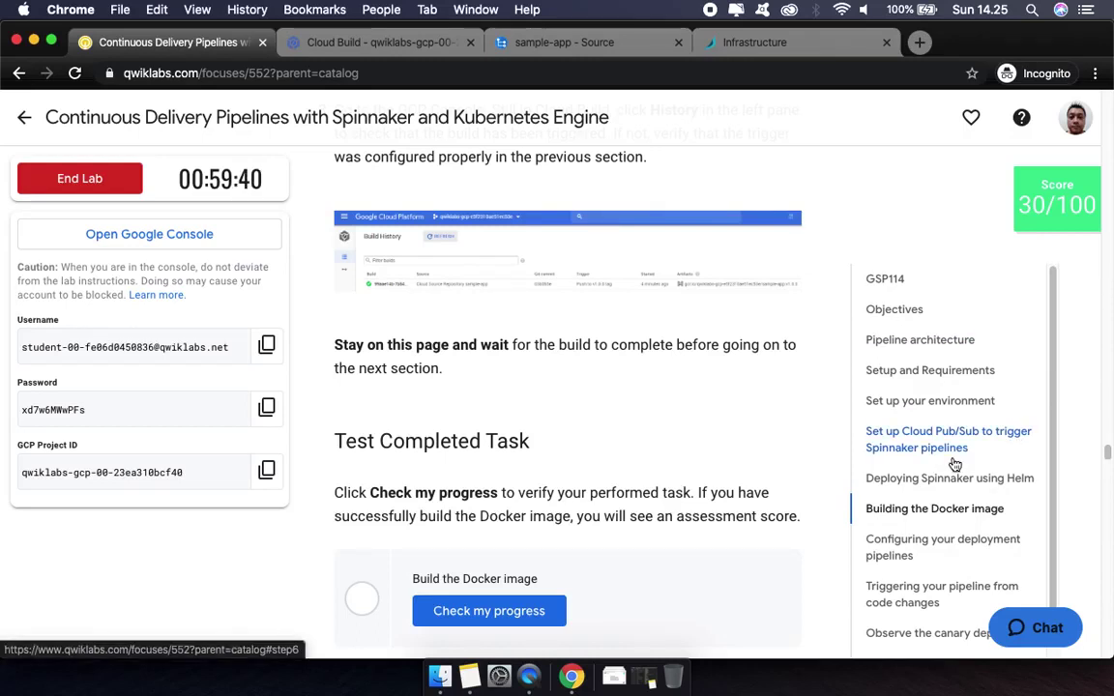
{"action": "scroll", "coordinate": [938, 445], "scroll_direction": "down", "scroll_amount": 1}
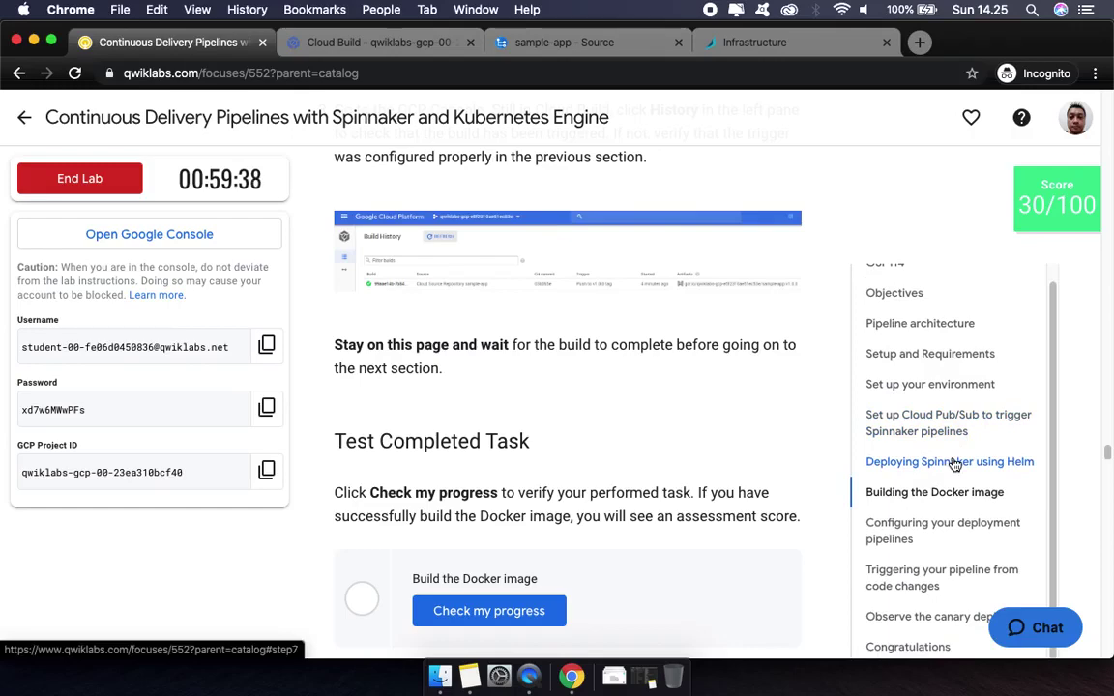
{"action": "left_click", "coordinate": [310, 42]}
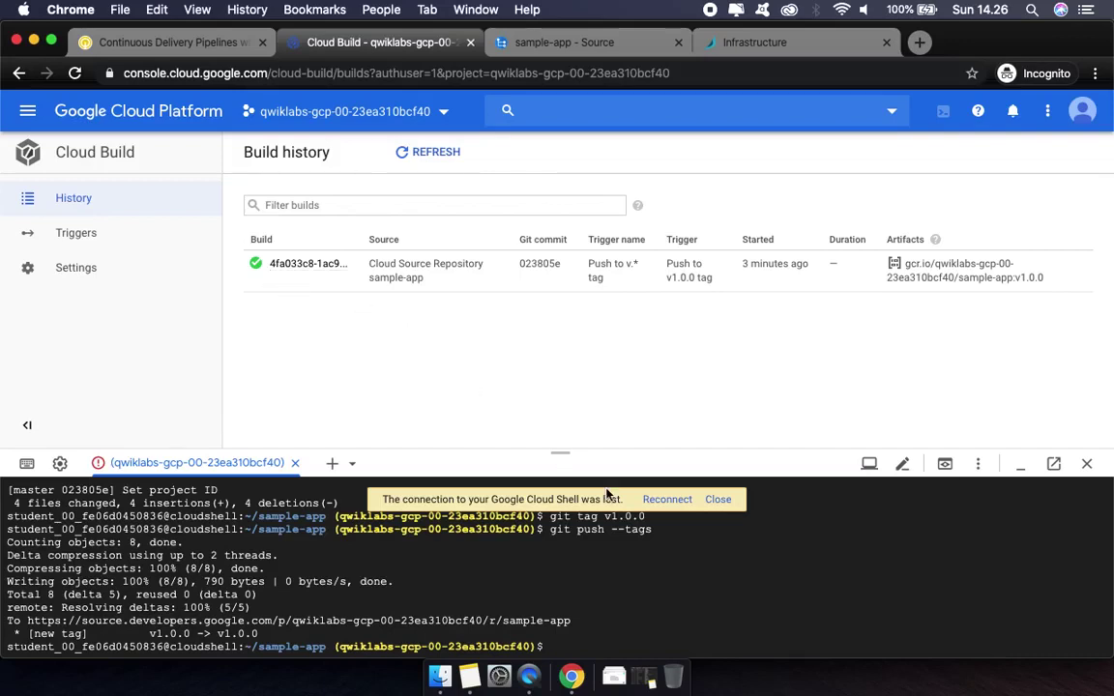
{"action": "left_click", "coordinate": [668, 499]}
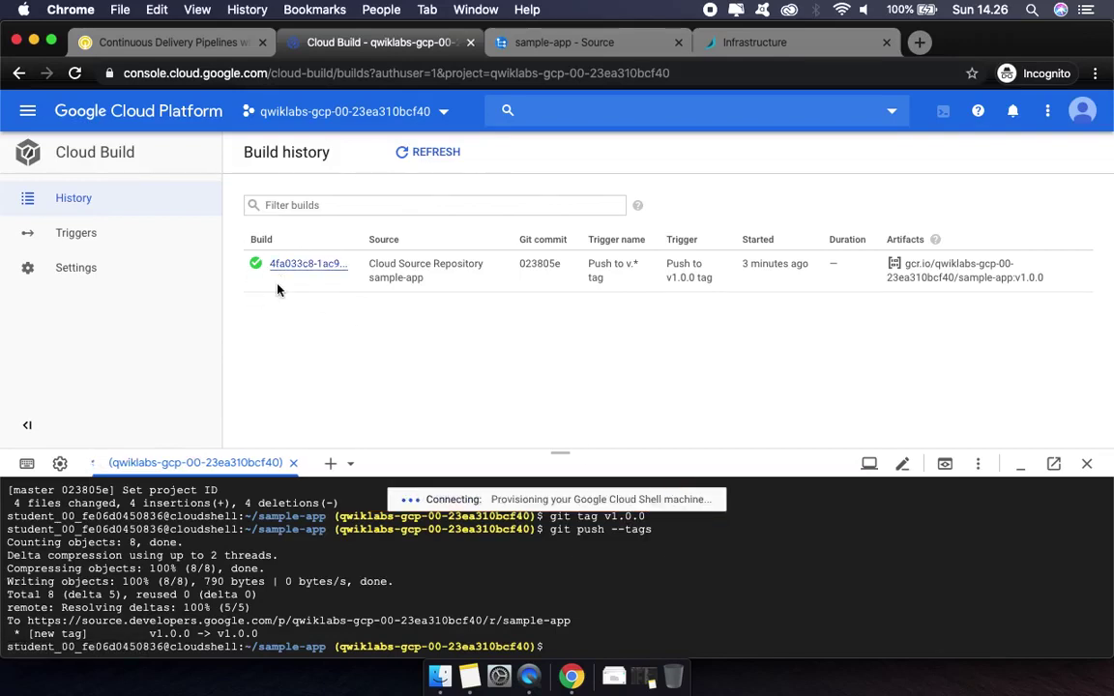
Check the lab progress for the Build the Docker image task, review the score breakdown and collapse it
{"action": "left_click", "coordinate": [161, 42]}
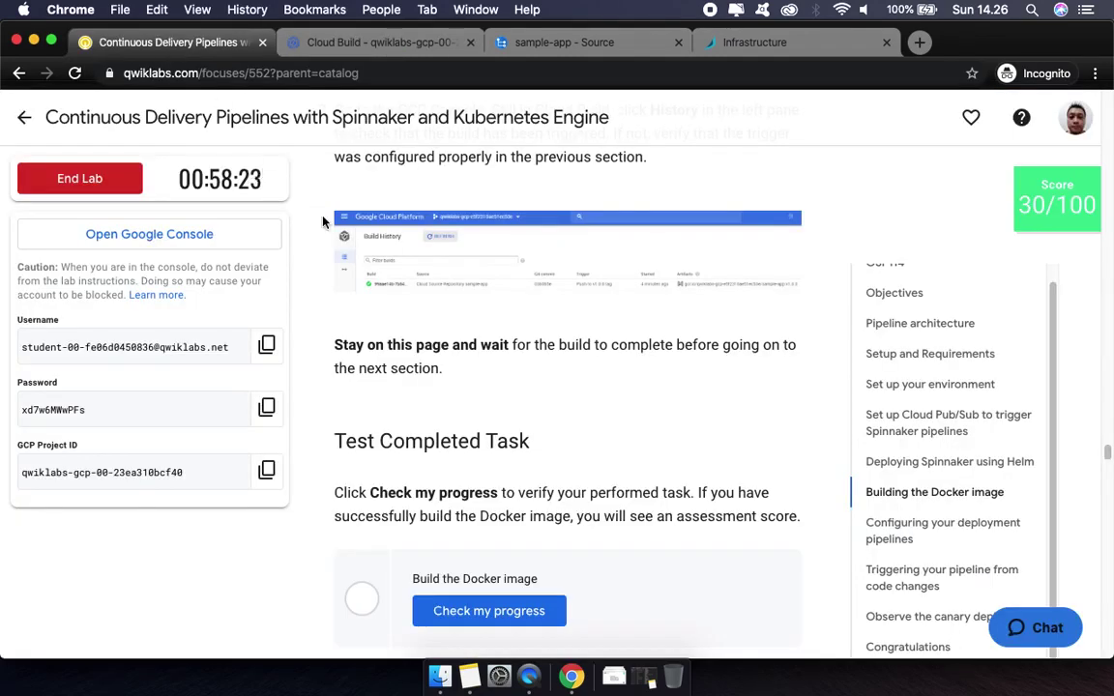
{"action": "left_click", "coordinate": [481, 613]}
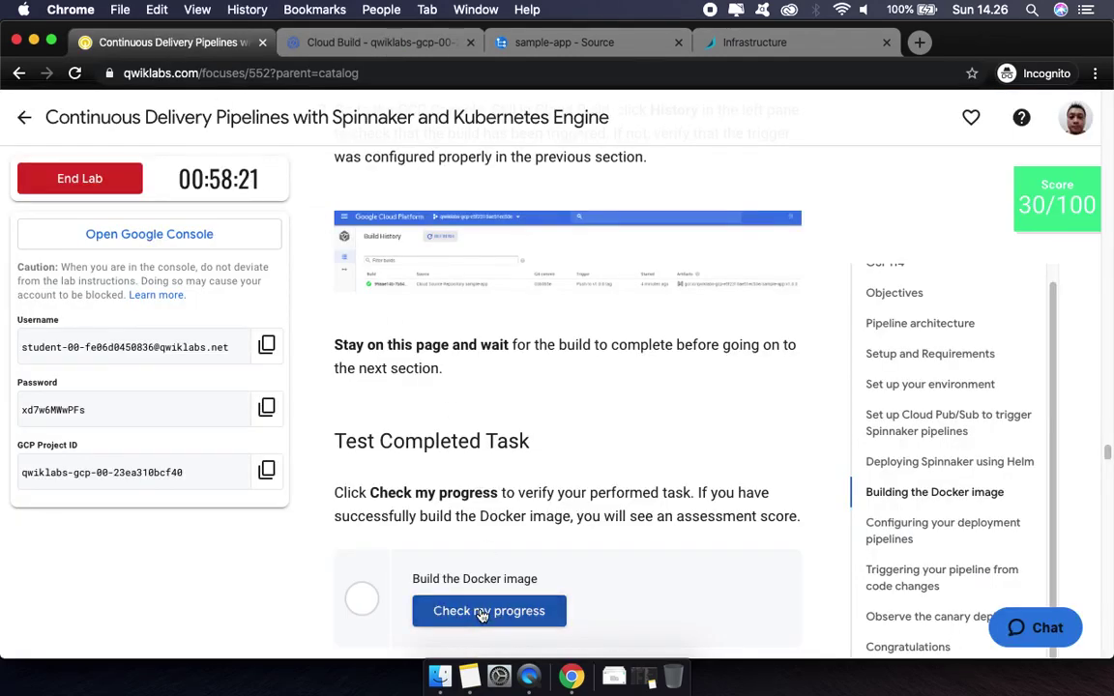
{"action": "mouse_move", "coordinate": [1040, 198]}
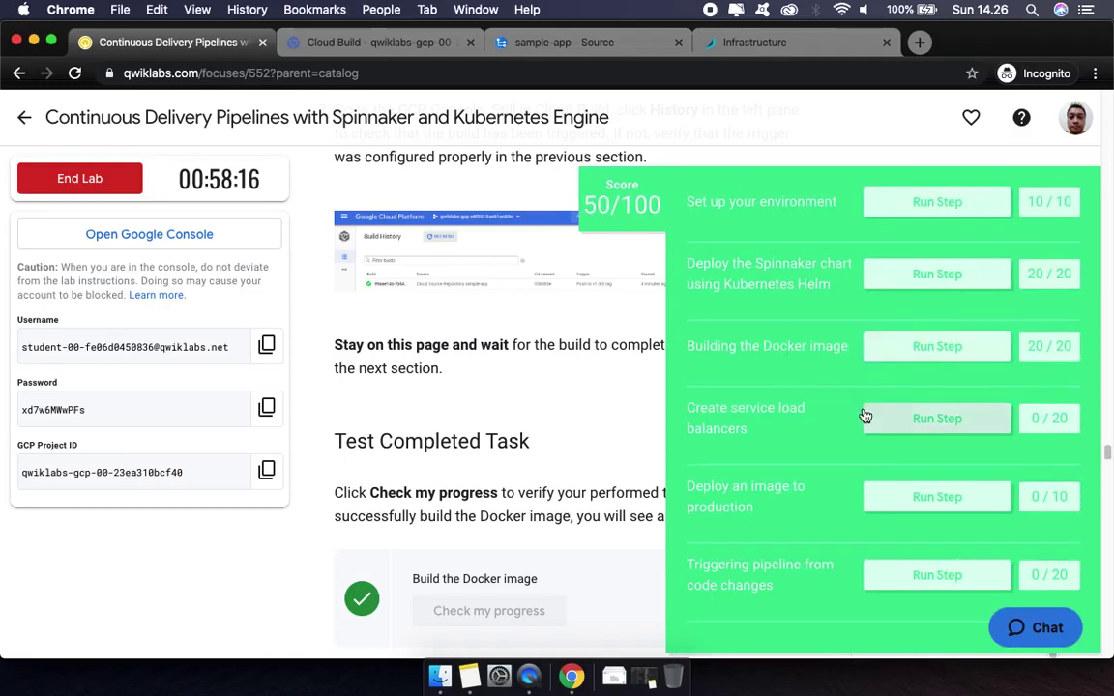
{"action": "scroll", "coordinate": [789, 462], "scroll_direction": "down", "scroll_amount": 1}
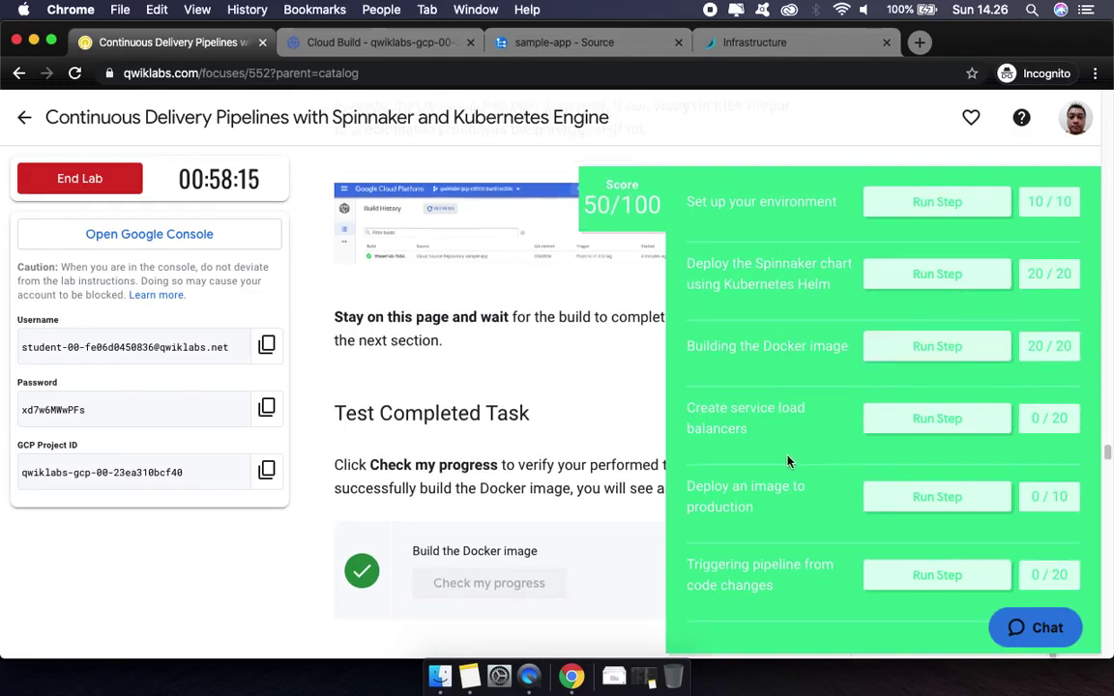
{"action": "left_click", "coordinate": [597, 219]}
{"action": "scroll", "coordinate": [588, 481], "scroll_direction": "down", "scroll_amount": 3}
{"action": "scroll", "coordinate": [588, 481], "scroll_direction": "down", "scroll_amount": 10}
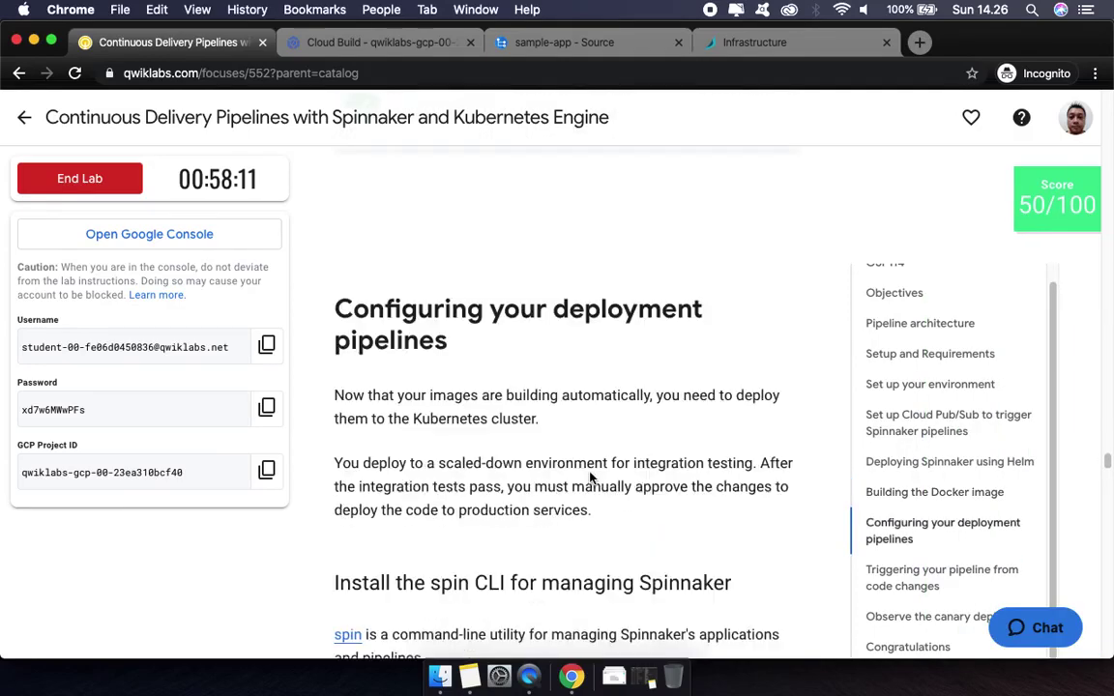
{"action": "scroll", "coordinate": [589, 472], "scroll_direction": "down", "scroll_amount": 6}
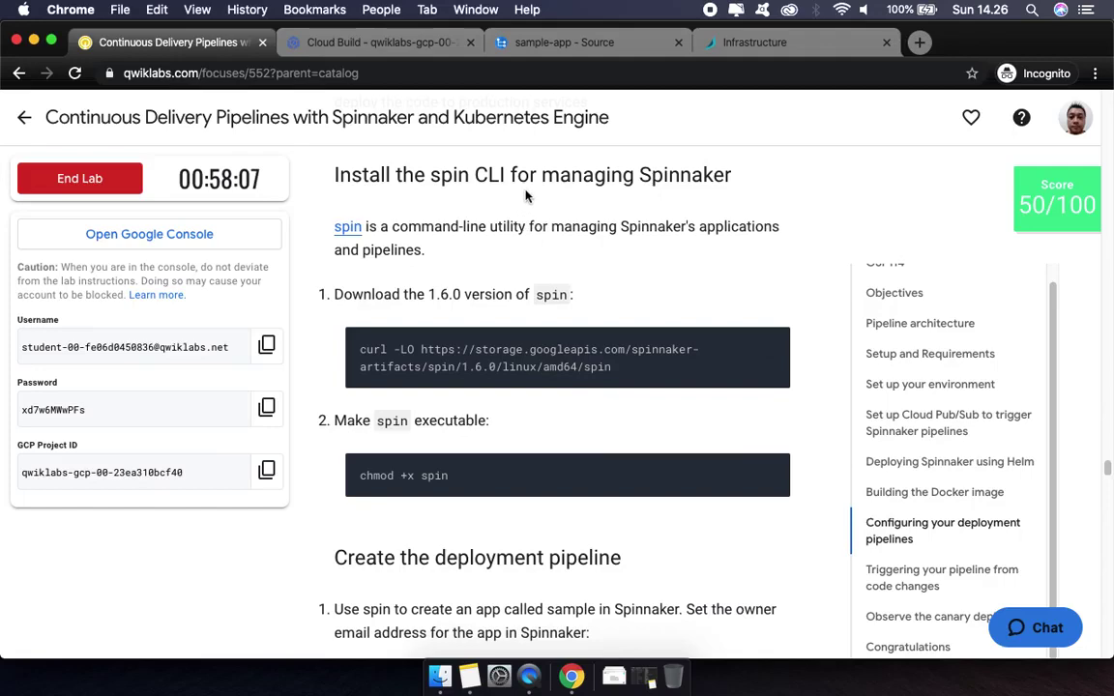
{"action": "mouse_move", "coordinate": [695, 312]}
{"action": "left_click", "coordinate": [392, 43]}
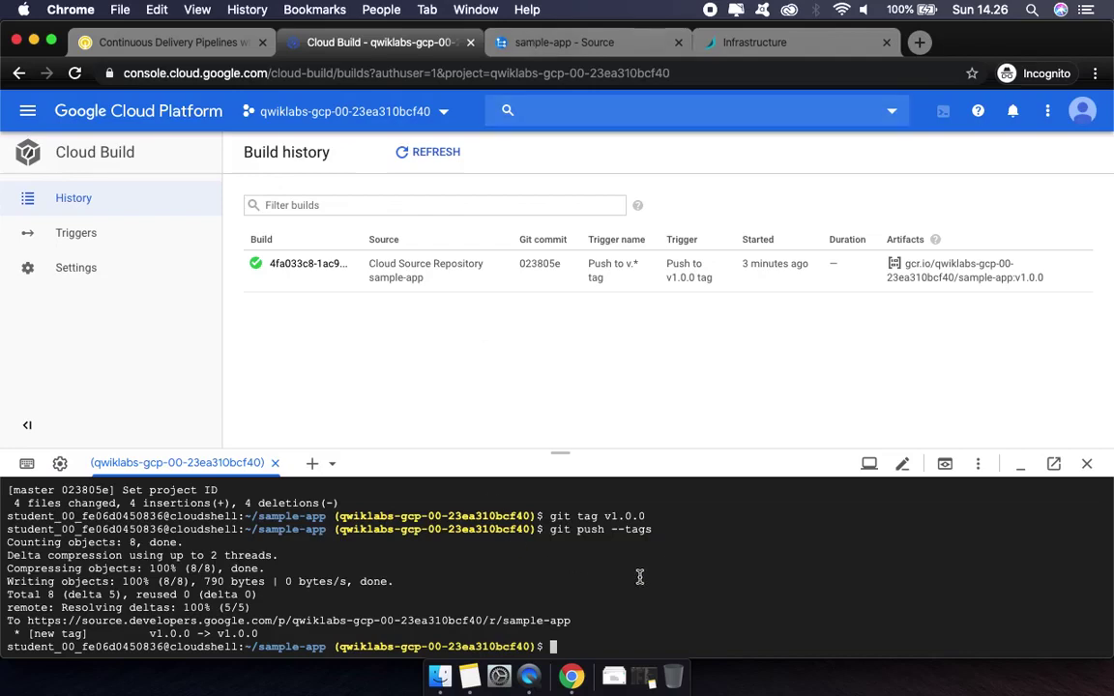
{"action": "key", "text": "super+v"}
{"action": "key", "text": "Return"}
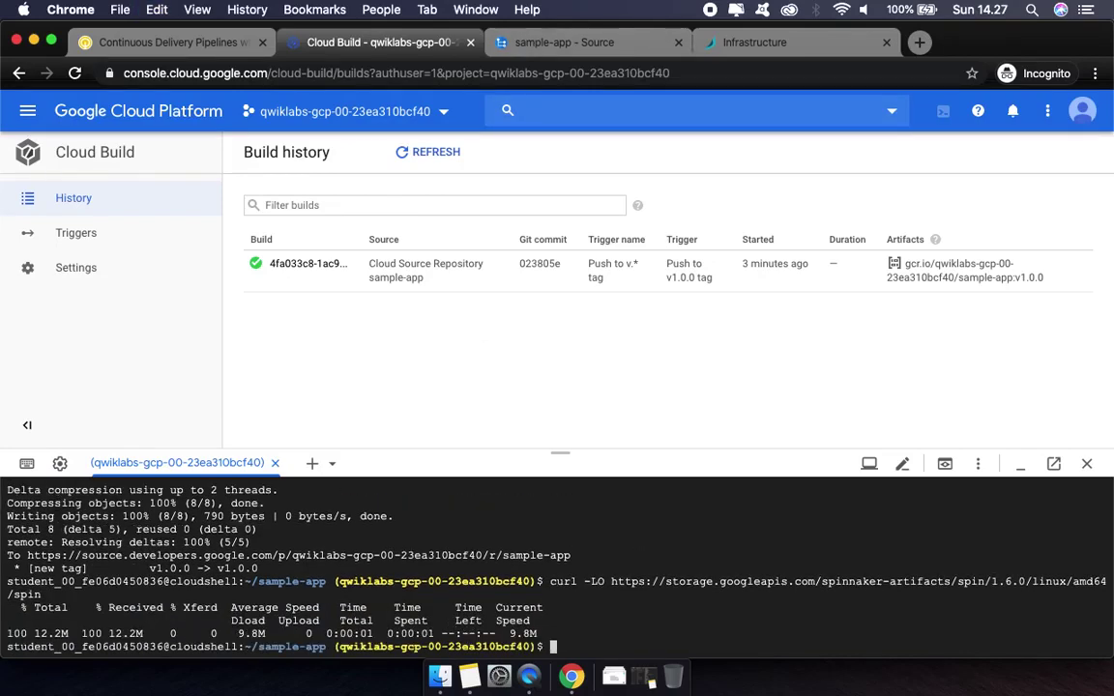
Make spin executable by running the lab's command chmod +x spin in Cloud Shell
{"action": "left_click", "coordinate": [190, 43]}
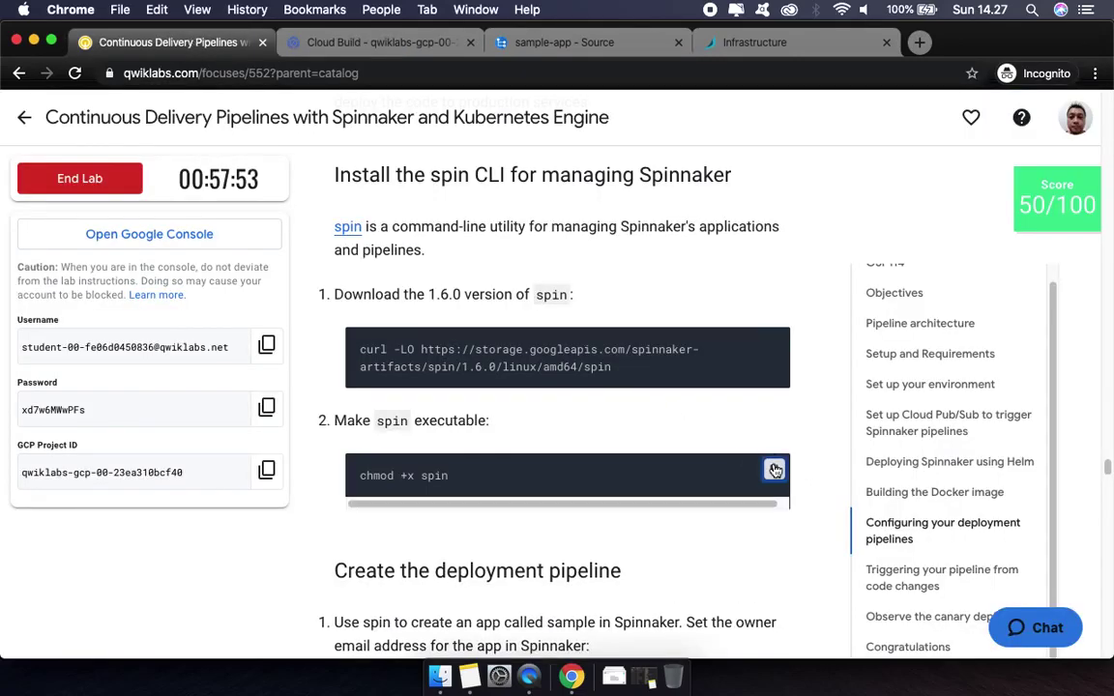
{"action": "left_click", "coordinate": [775, 470]}
{"action": "left_click", "coordinate": [360, 42]}
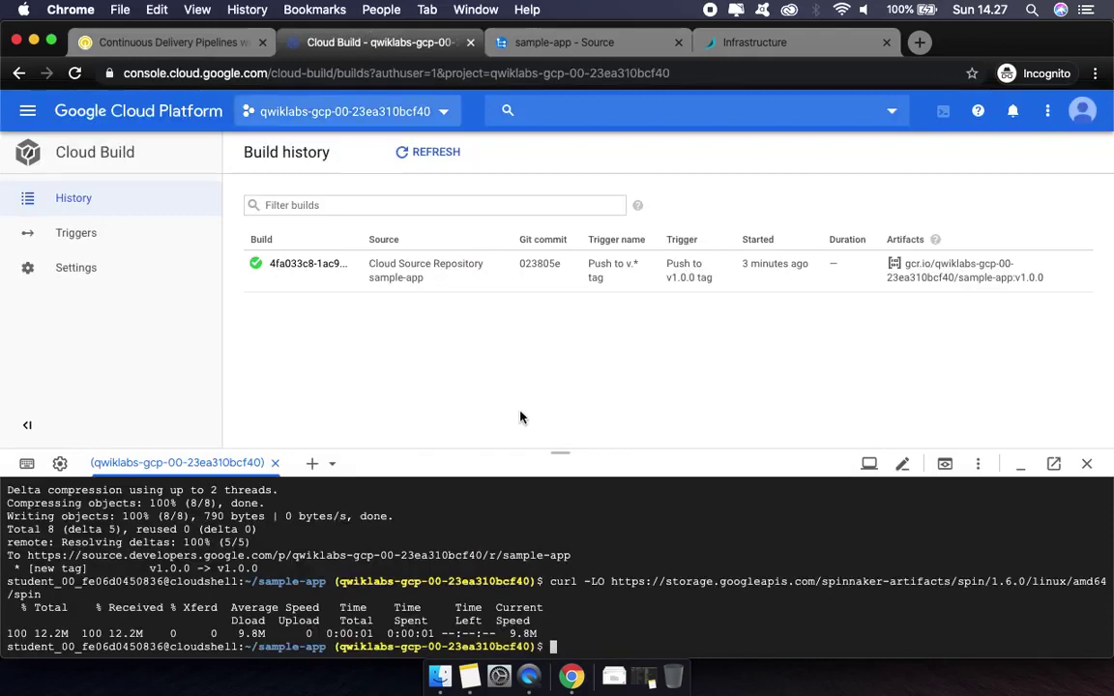
{"action": "key", "text": "super+v"}
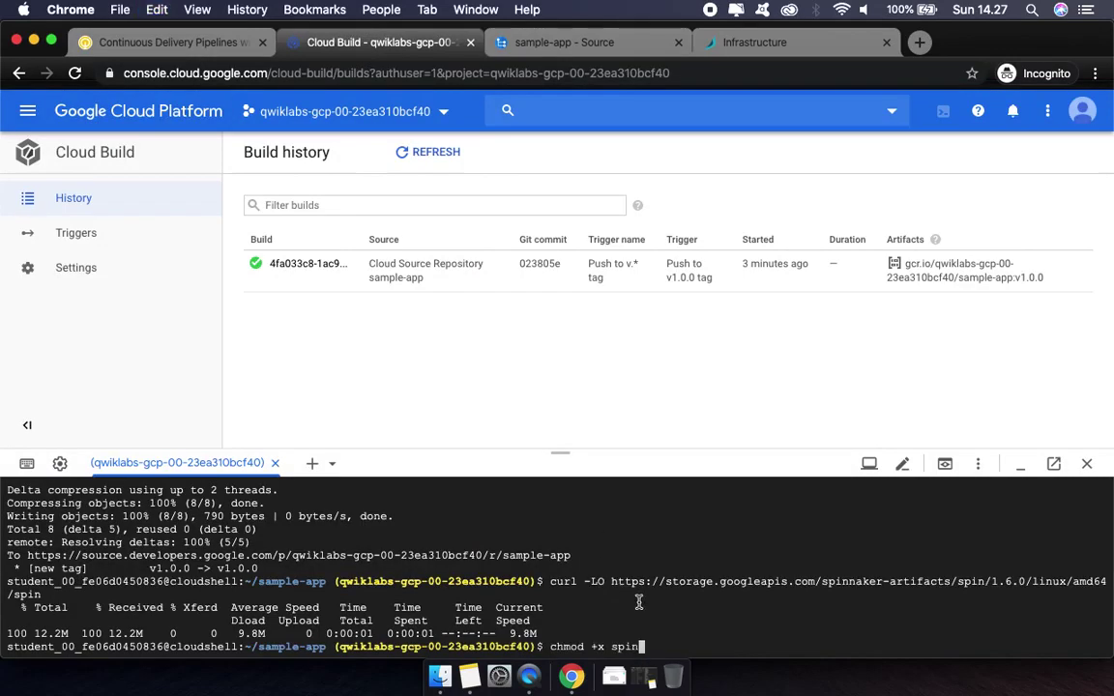
{"action": "key", "text": "Return"}
{"action": "left_click", "coordinate": [189, 42]}
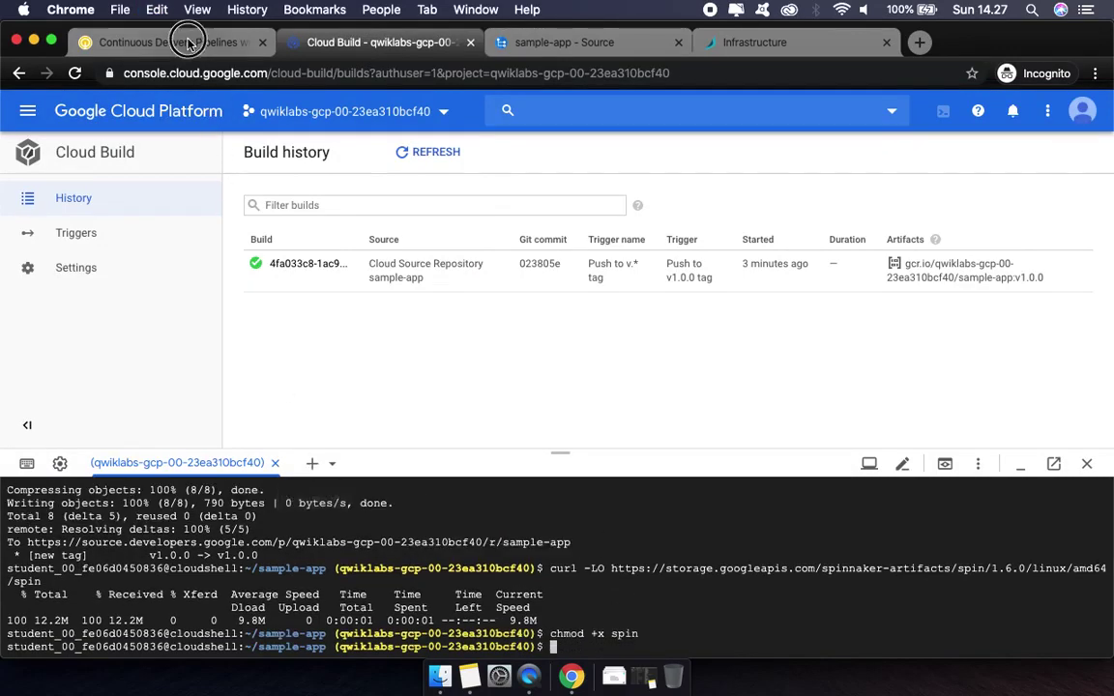
{"action": "scroll", "coordinate": [590, 460], "scroll_direction": "down", "scroll_amount": 8}
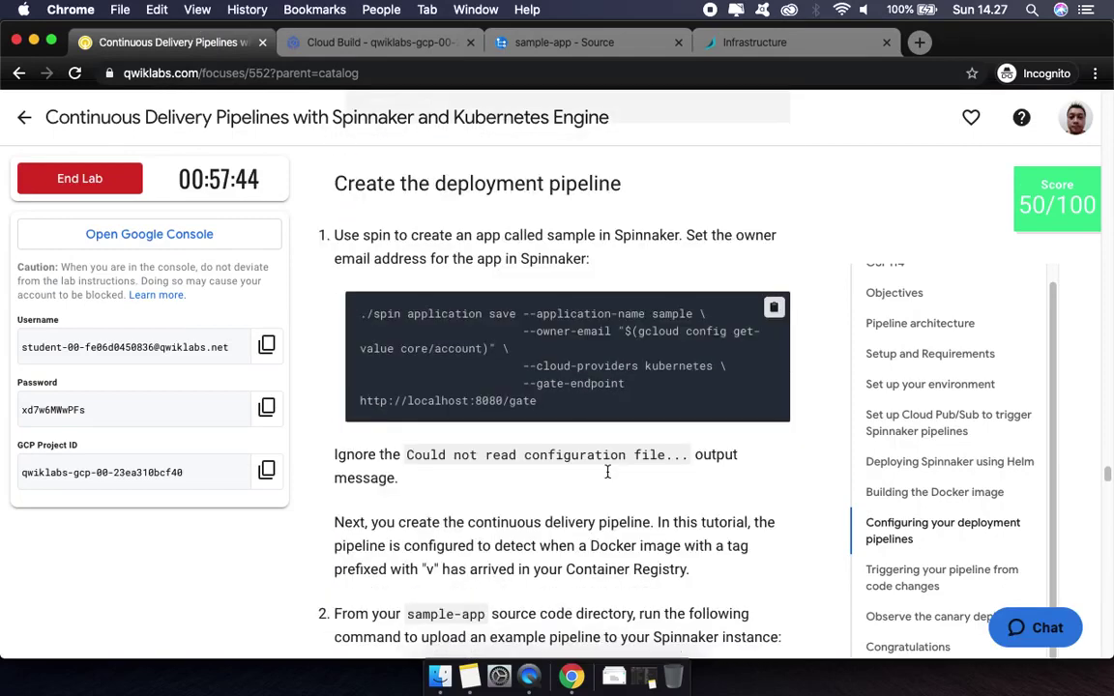
{"action": "left_click", "coordinate": [774, 310]}
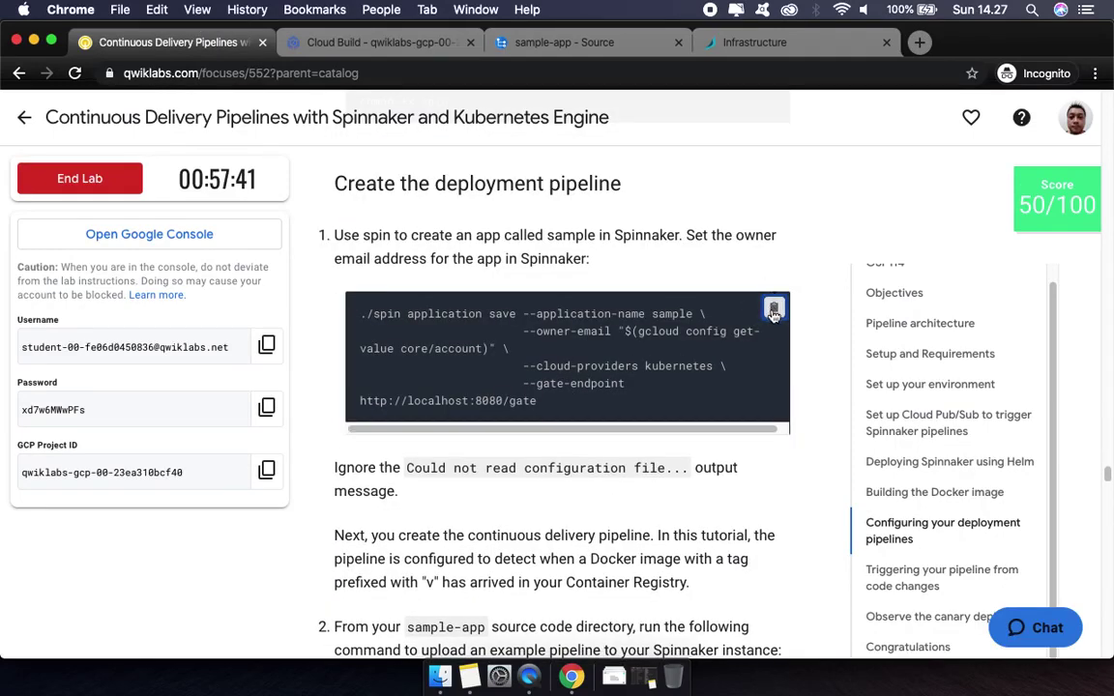
{"action": "left_click", "coordinate": [350, 46]}
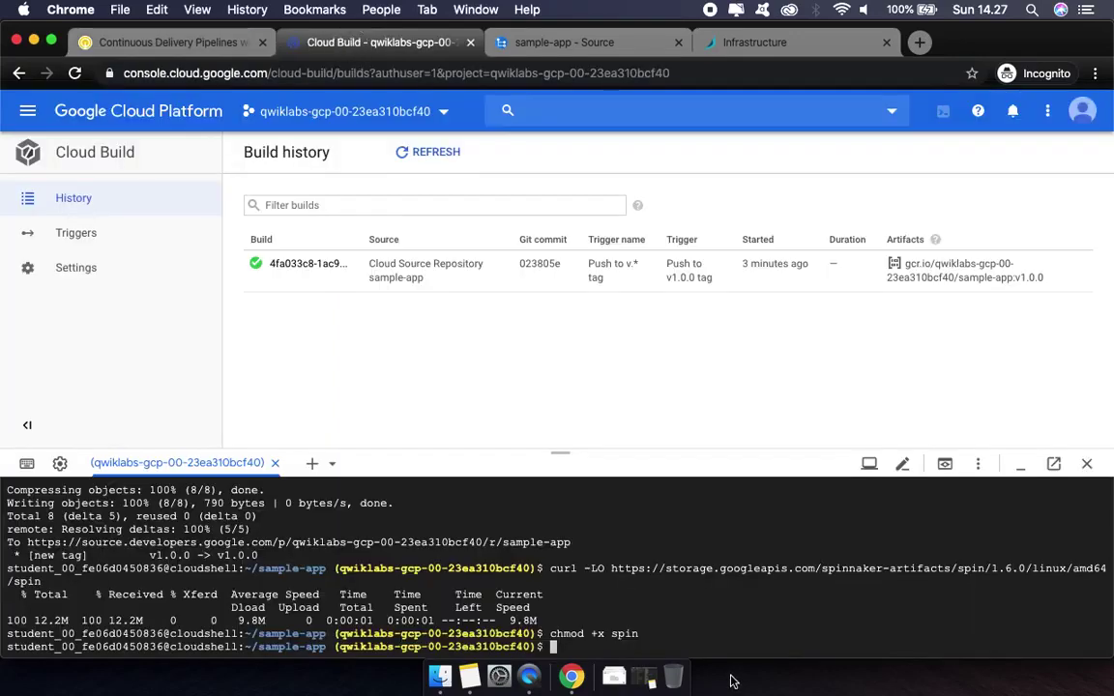
{"action": "key", "text": "super+v"}
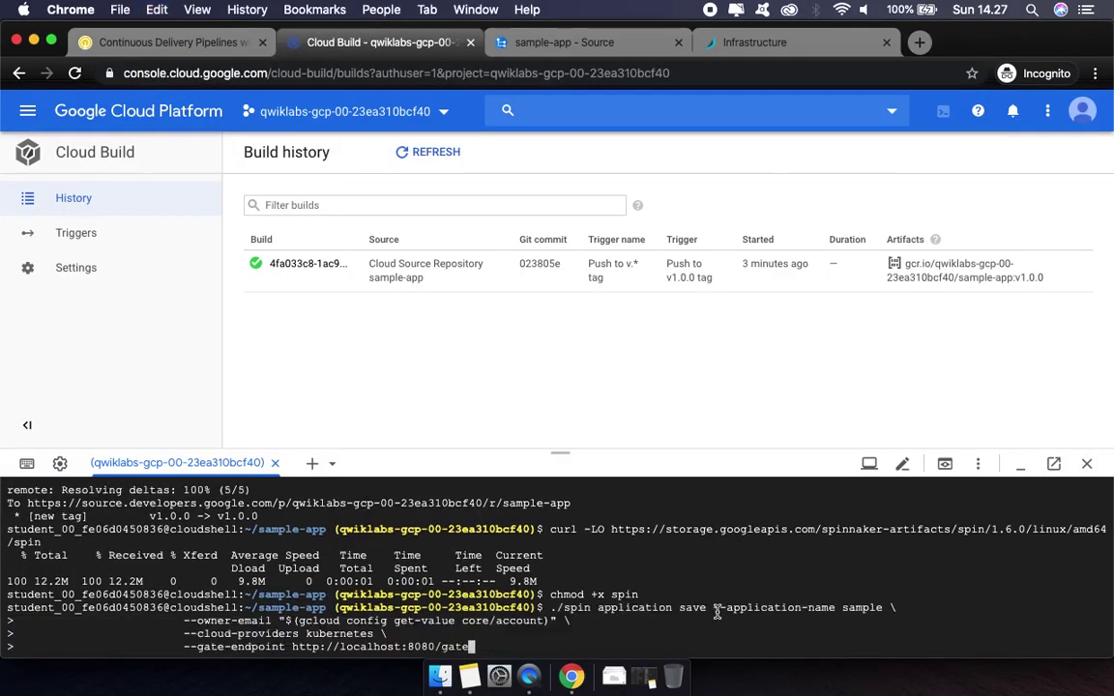
{"action": "key", "text": "Return"}
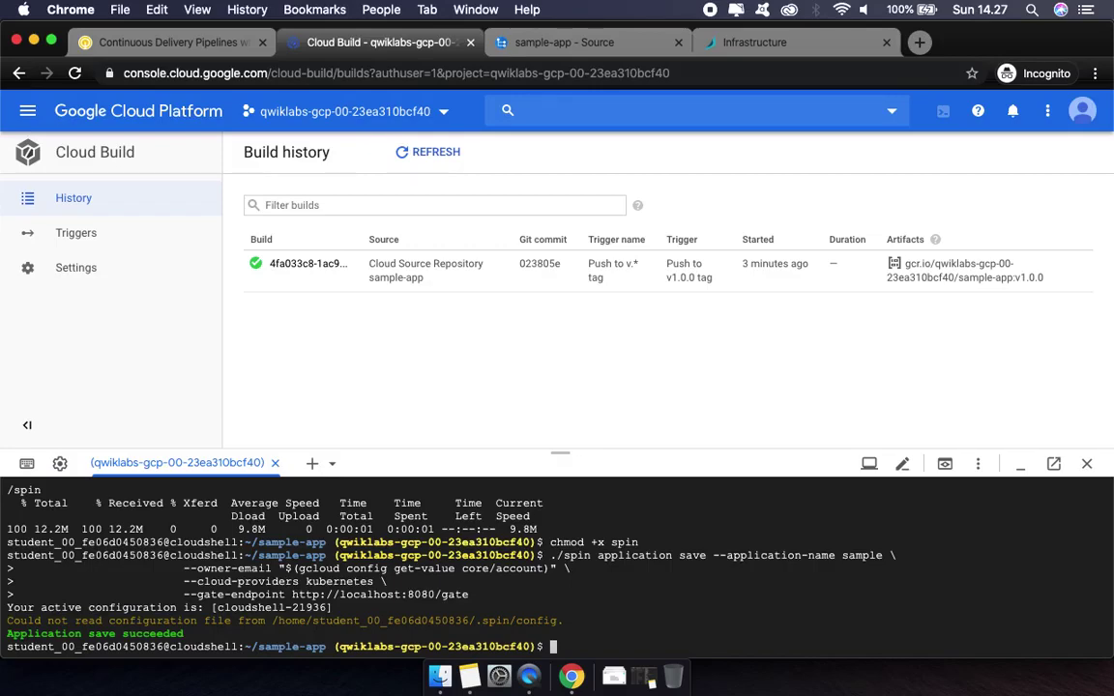
Upload the example pipeline by running the lab's commands in Cloud Shell that build pipeline.json from spinnaker/pipeline-deploy.json and save it with ./spin pipeline save
{"action": "left_click", "coordinate": [163, 42]}
{"action": "scroll", "coordinate": [620, 535], "scroll_direction": "down", "scroll_amount": 1}
{"action": "scroll", "coordinate": [620, 535], "scroll_direction": "down", "scroll_amount": 3}
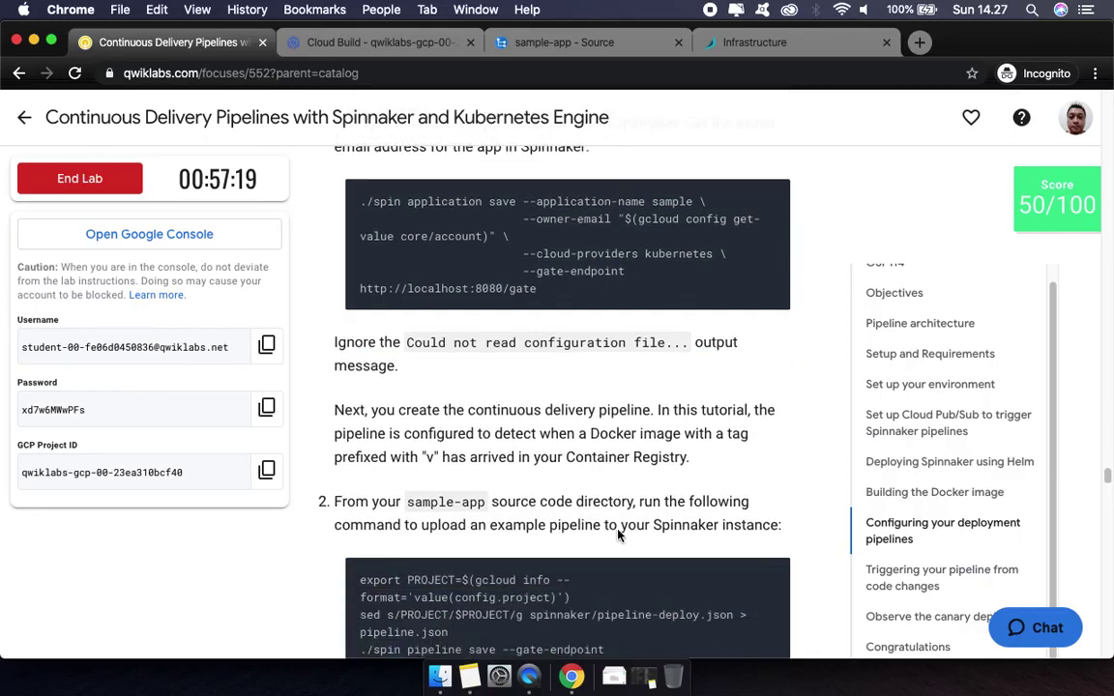
{"action": "scroll", "coordinate": [618, 530], "scroll_direction": "down", "scroll_amount": 1}
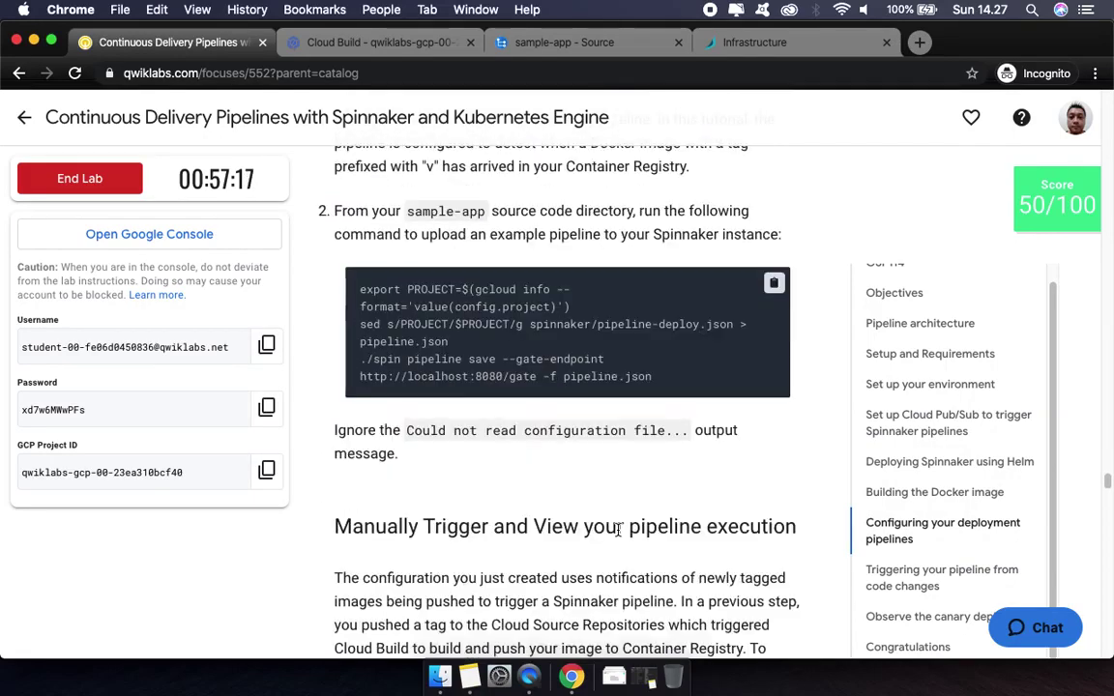
{"action": "left_click", "coordinate": [775, 283]}
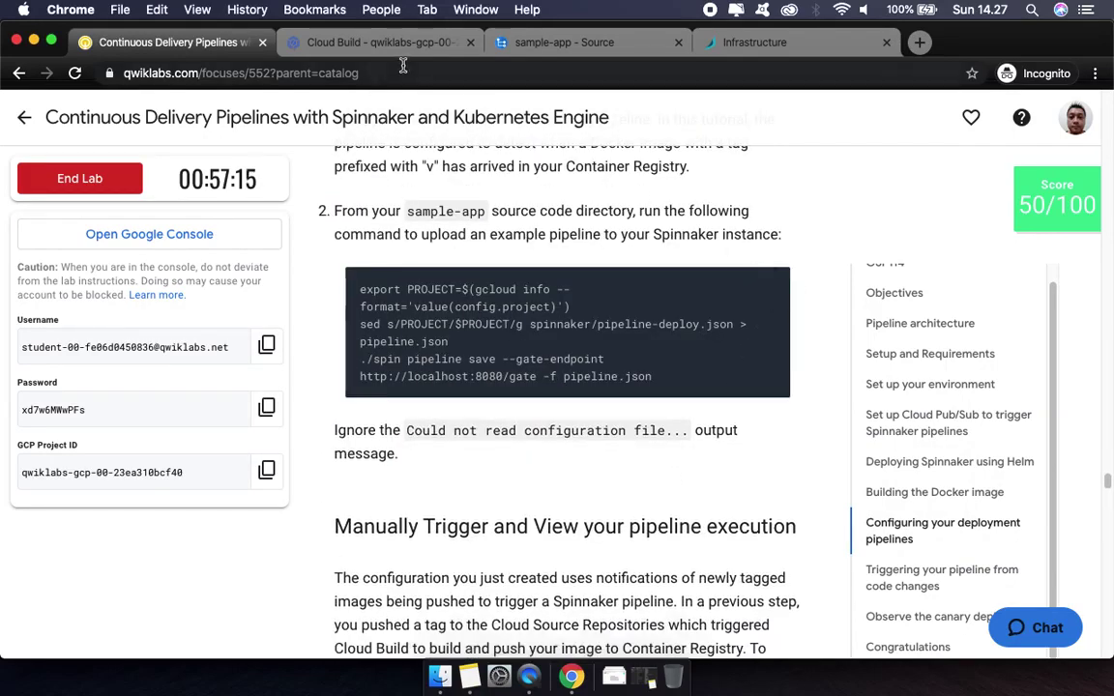
{"action": "key", "text": "ctrl+Tab"}
{"action": "key", "text": "super+v"}
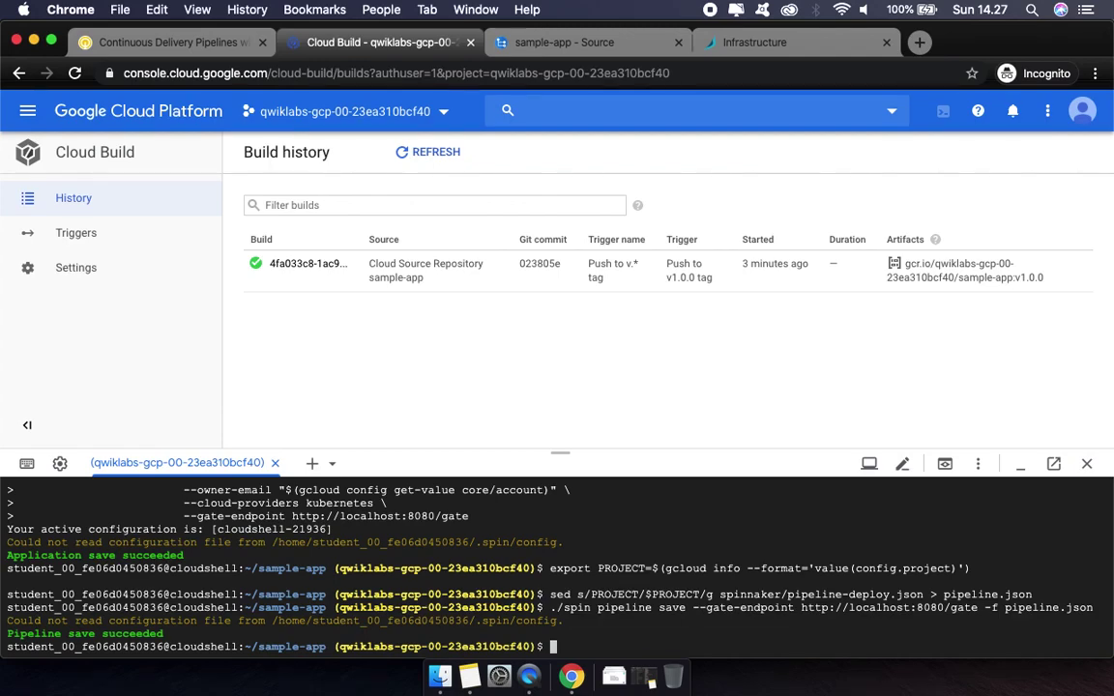
Read the lab's instructions for manually triggering the pipeline, then open Spinnaker's list of managed applications and reload it
{"action": "left_click", "coordinate": [175, 43]}
{"action": "scroll", "coordinate": [597, 542], "scroll_direction": "down", "scroll_amount": 5}
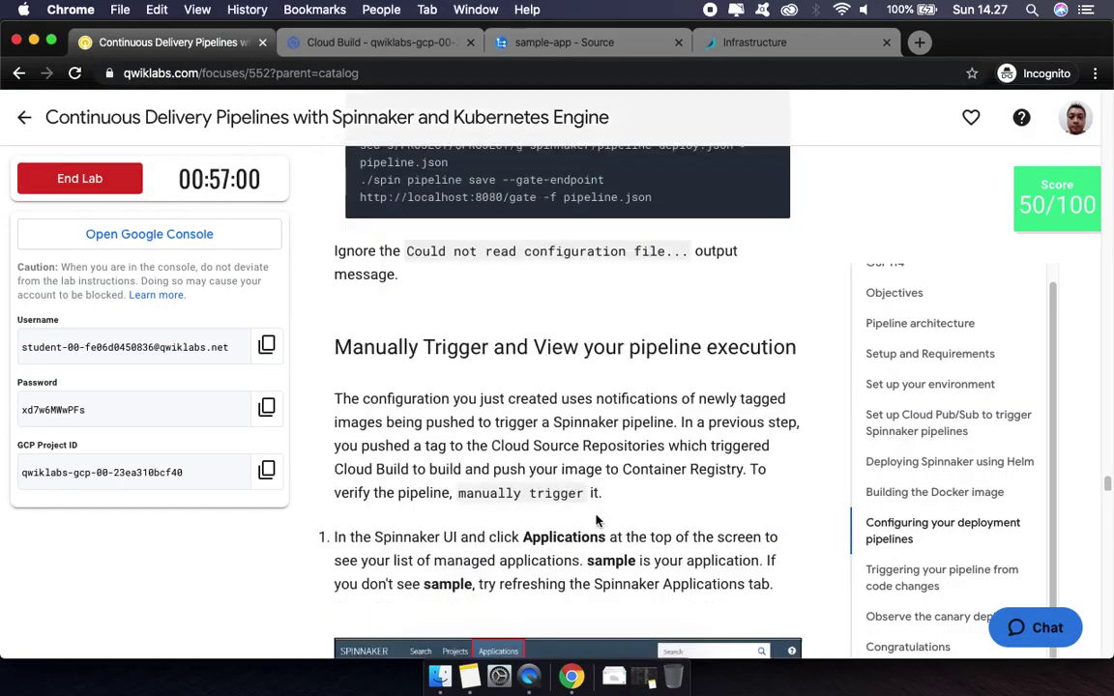
{"action": "scroll", "coordinate": [597, 522], "scroll_direction": "down", "scroll_amount": 5}
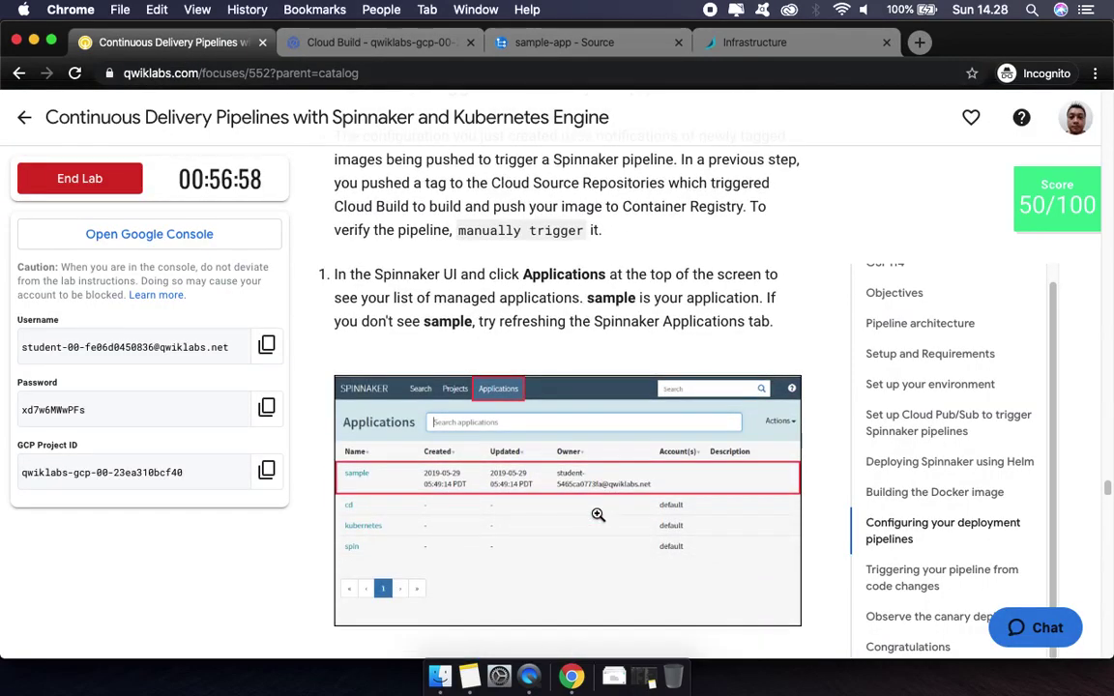
{"action": "scroll", "coordinate": [598, 515], "scroll_direction": "up", "scroll_amount": 1}
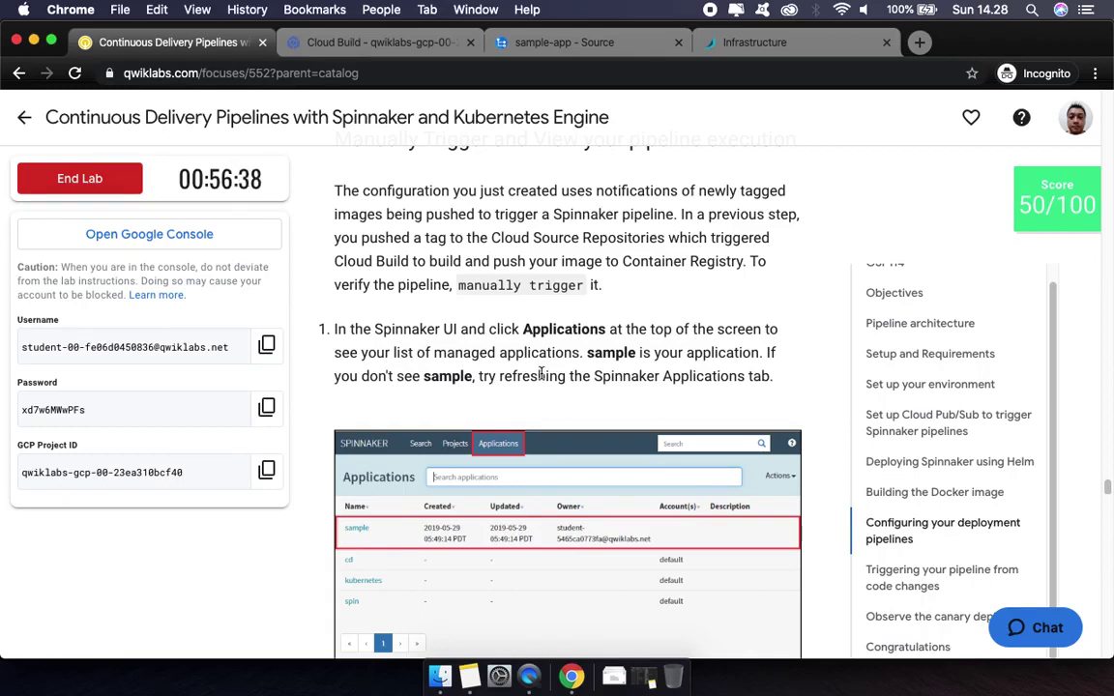
{"action": "scroll", "coordinate": [562, 349], "scroll_direction": "down", "scroll_amount": 1}
{"action": "scroll", "coordinate": [562, 348], "scroll_direction": "down", "scroll_amount": 2}
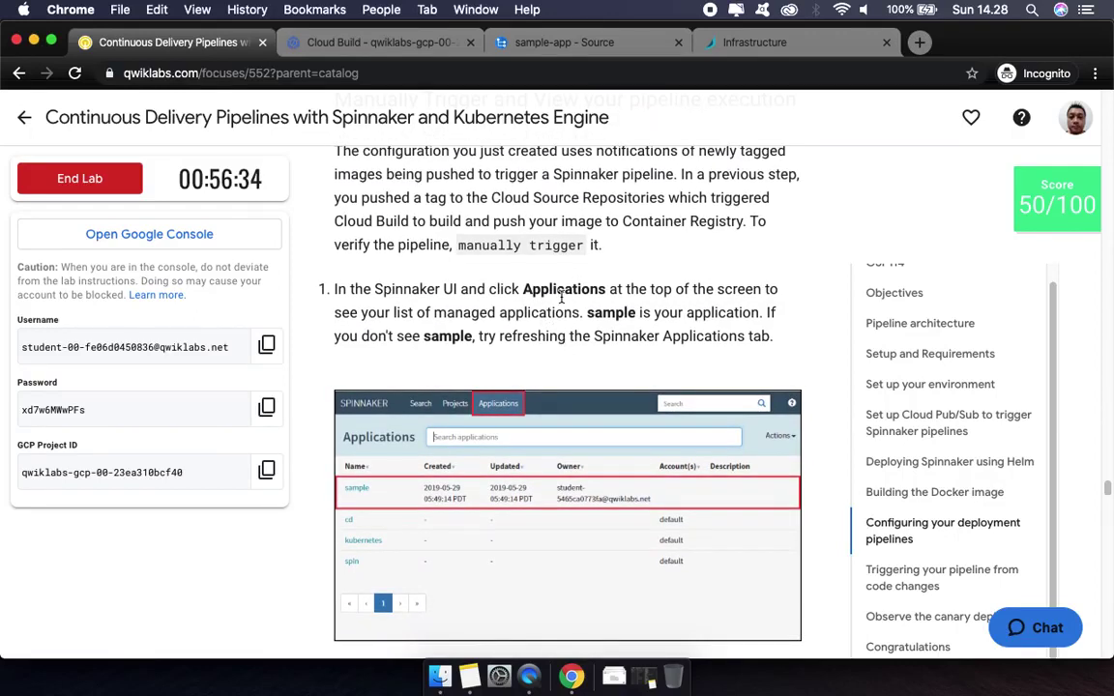
{"action": "left_click", "coordinate": [543, 42]}
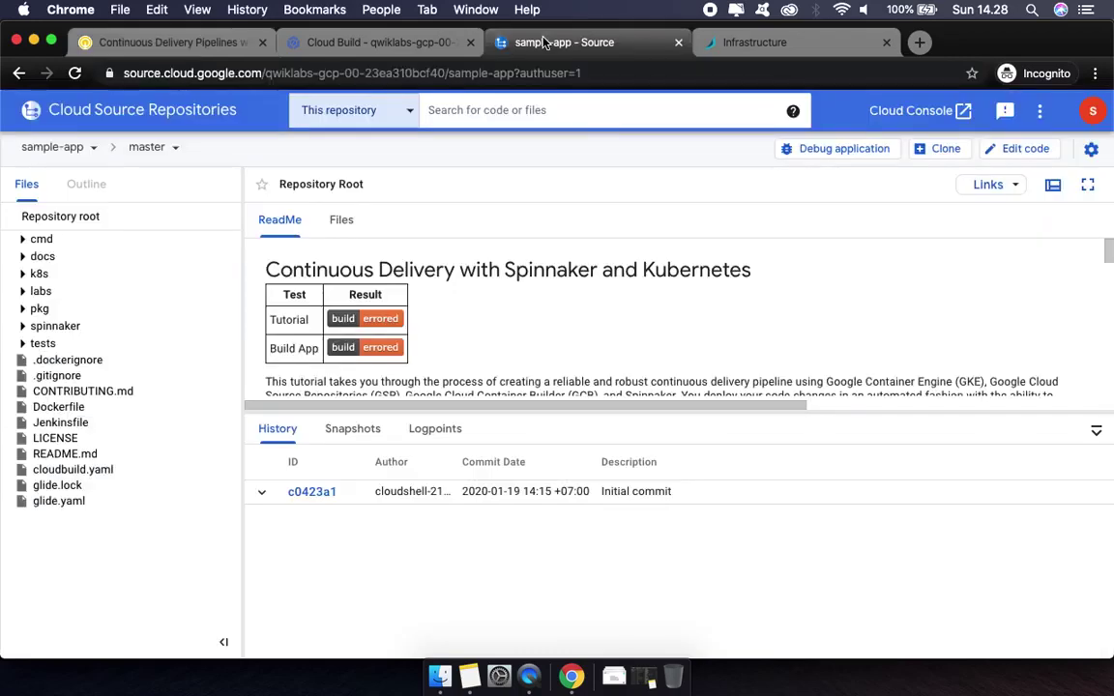
{"action": "left_click", "coordinate": [755, 44]}
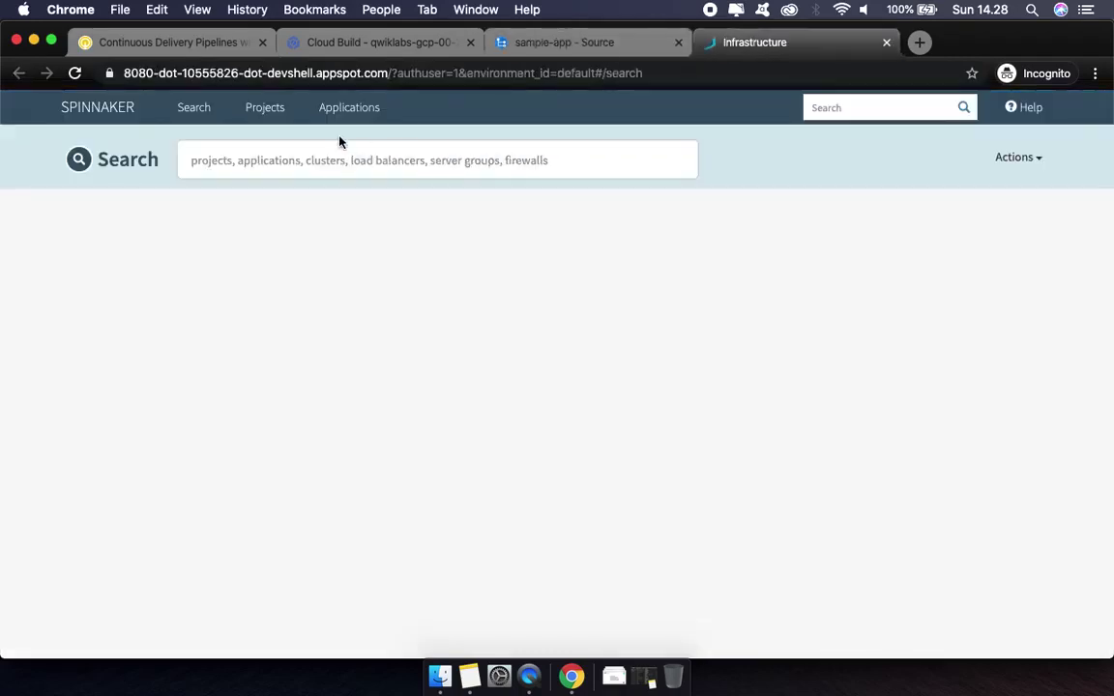
{"action": "left_click", "coordinate": [340, 111]}
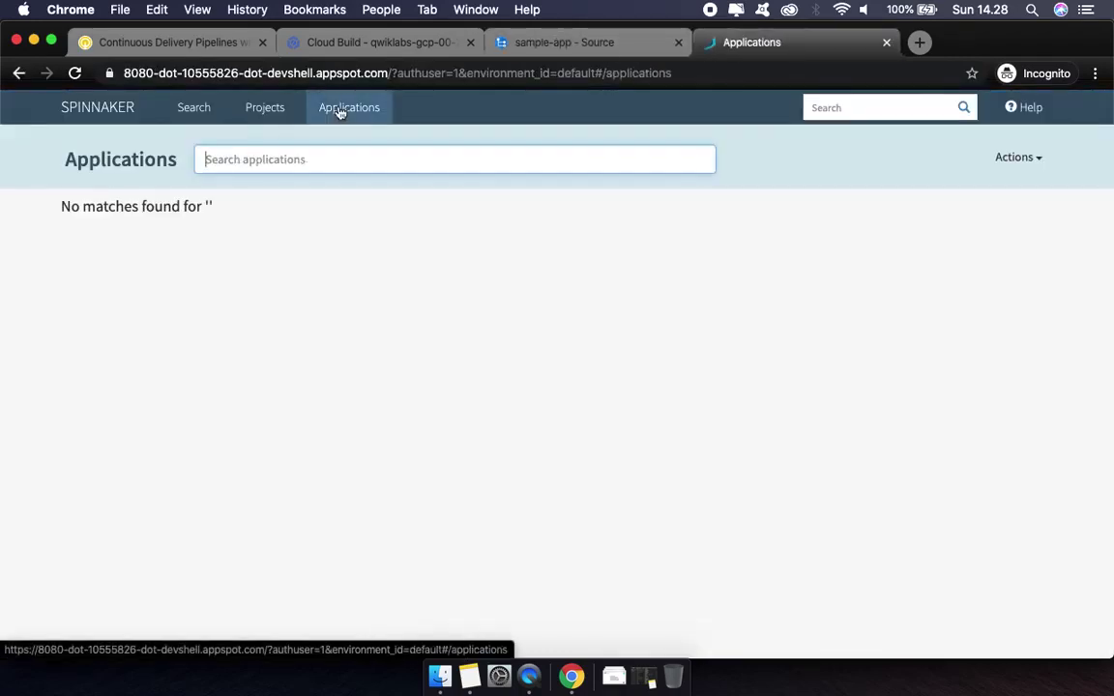
{"action": "left_click", "coordinate": [76, 75]}
{"action": "left_click", "coordinate": [76, 75]}
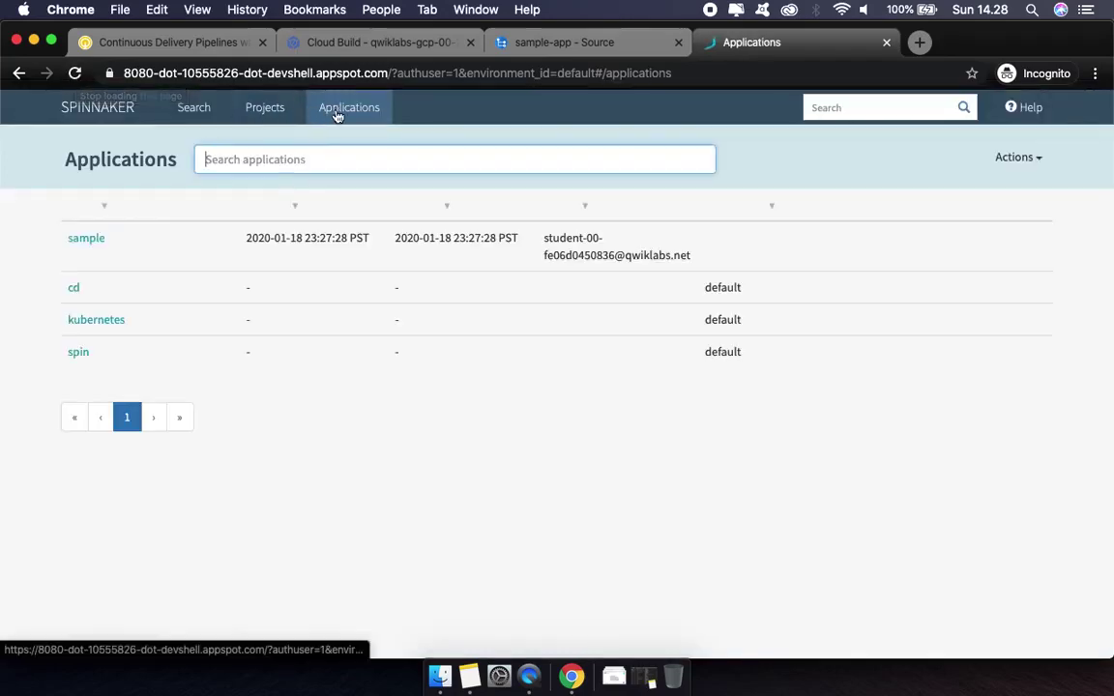
Check the lab's next instructions and open the sample application in Spinnaker to view its deployment
{"action": "left_click", "coordinate": [179, 43]}
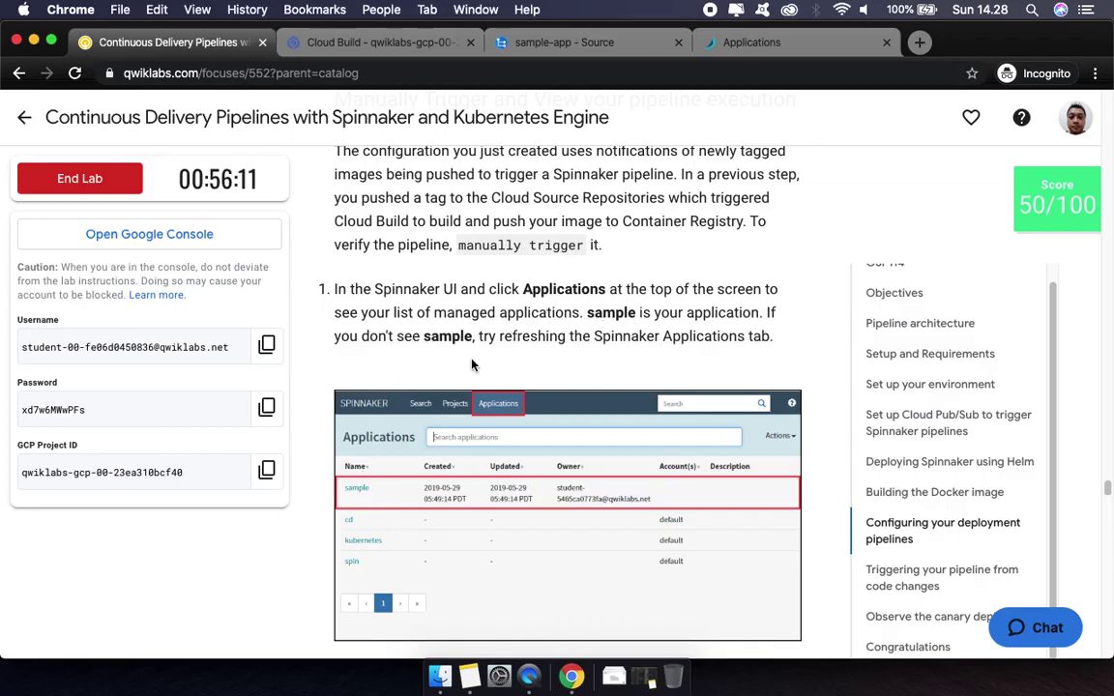
{"action": "left_click", "coordinate": [835, 39]}
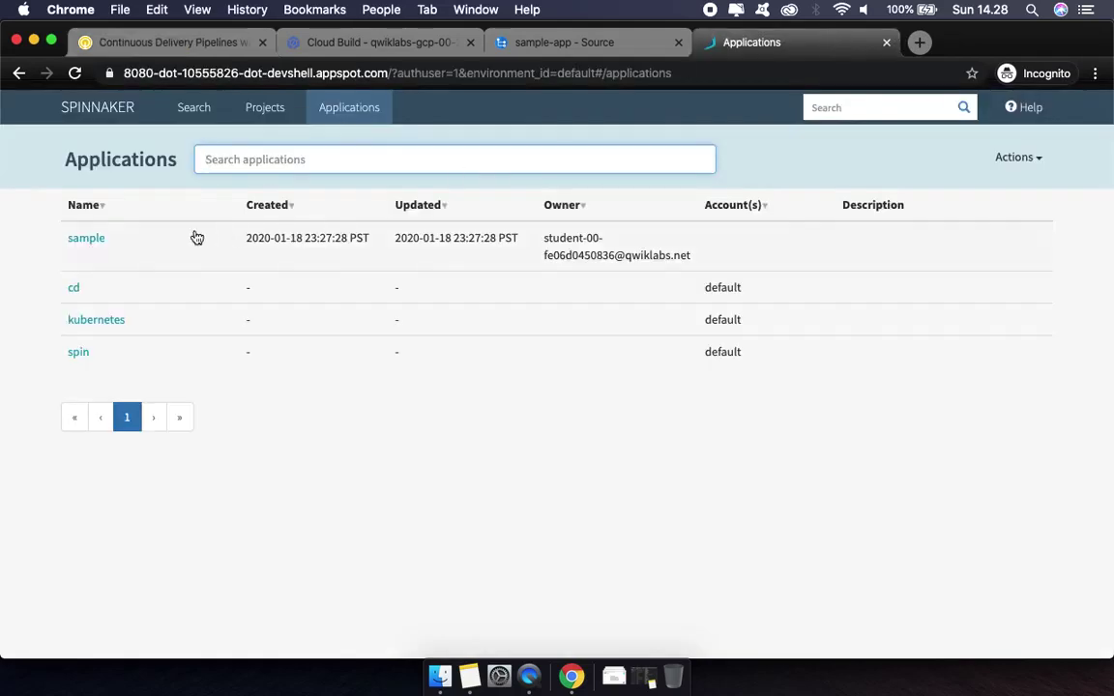
{"action": "left_click", "coordinate": [155, 42]}
{"action": "scroll", "coordinate": [459, 428], "scroll_direction": "down", "scroll_amount": 10}
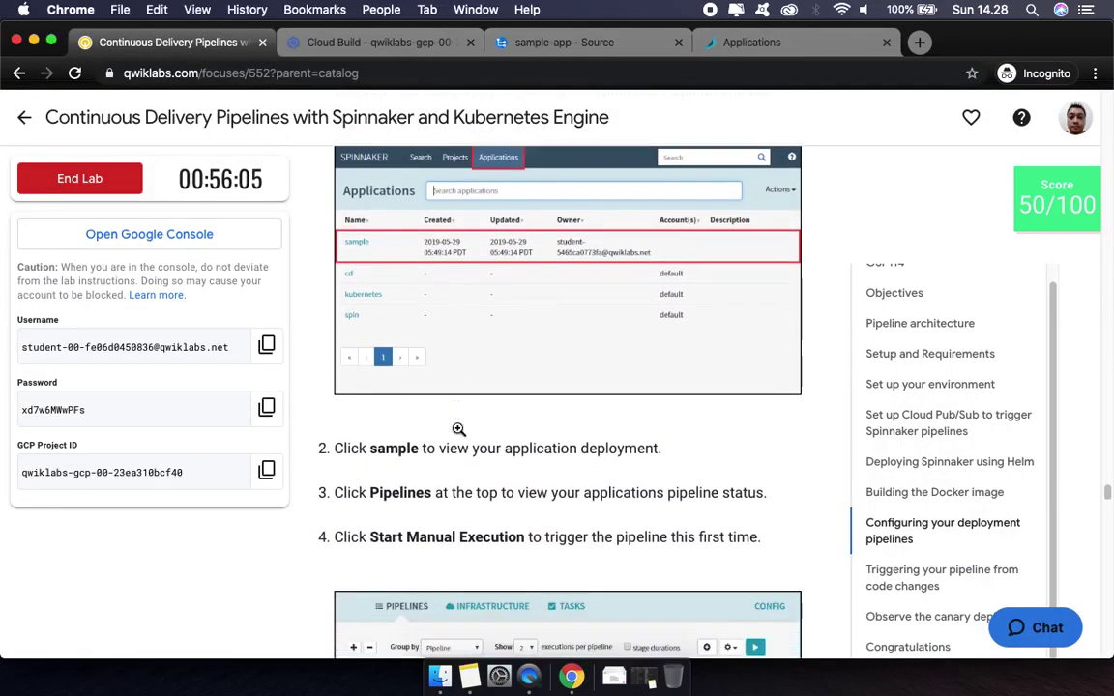
{"action": "scroll", "coordinate": [459, 431], "scroll_direction": "down", "scroll_amount": 1}
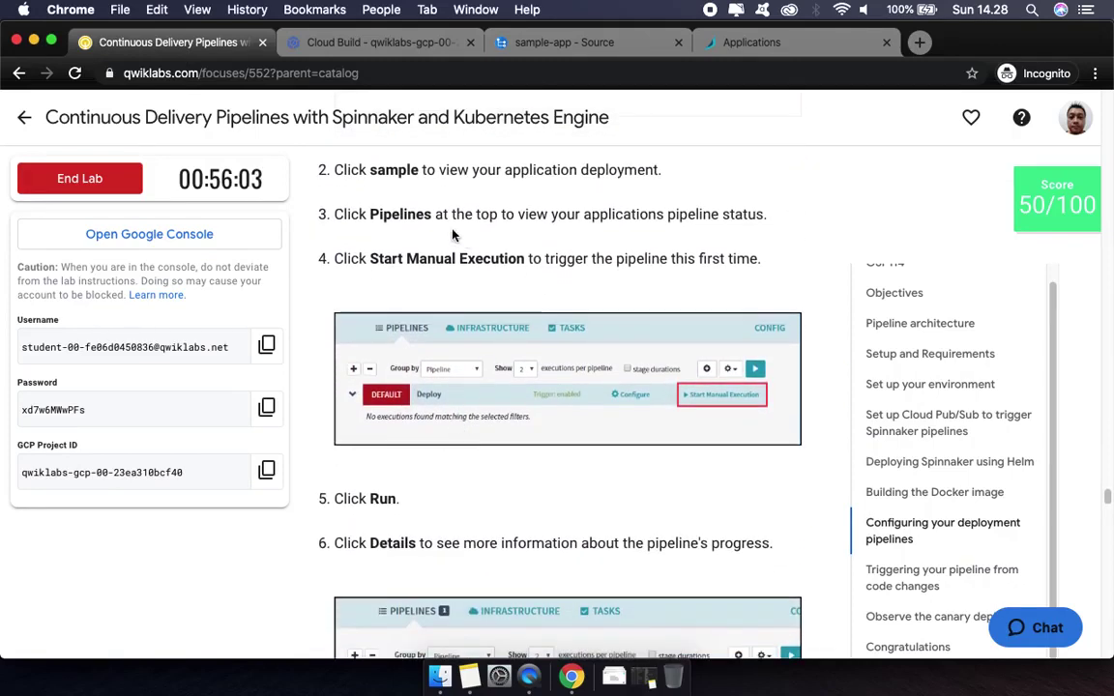
{"action": "left_click", "coordinate": [799, 47]}
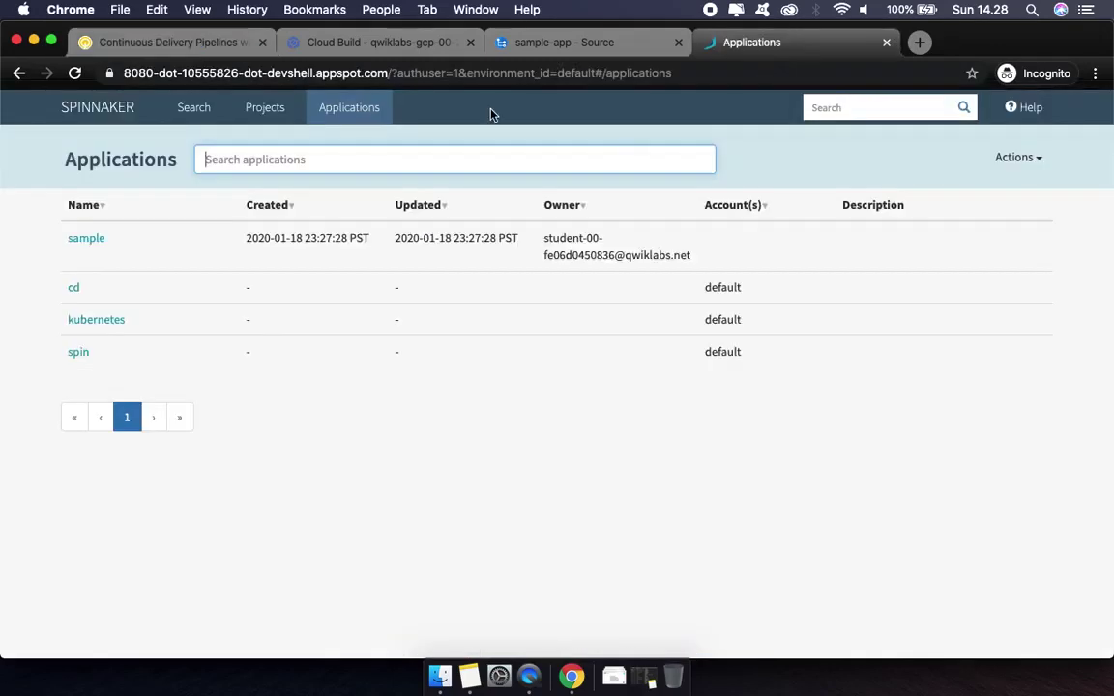
{"action": "left_click", "coordinate": [94, 244]}
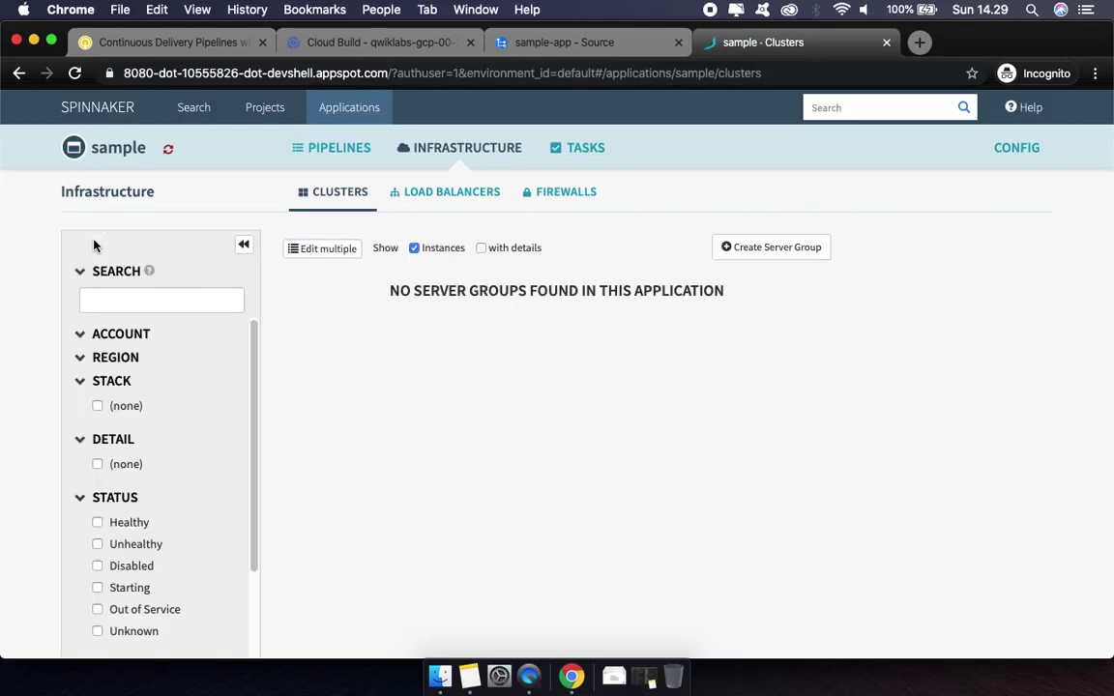
Display the pipeline status of the sample application in Spinnaker, as the lab instructs
{"action": "left_click", "coordinate": [153, 43]}
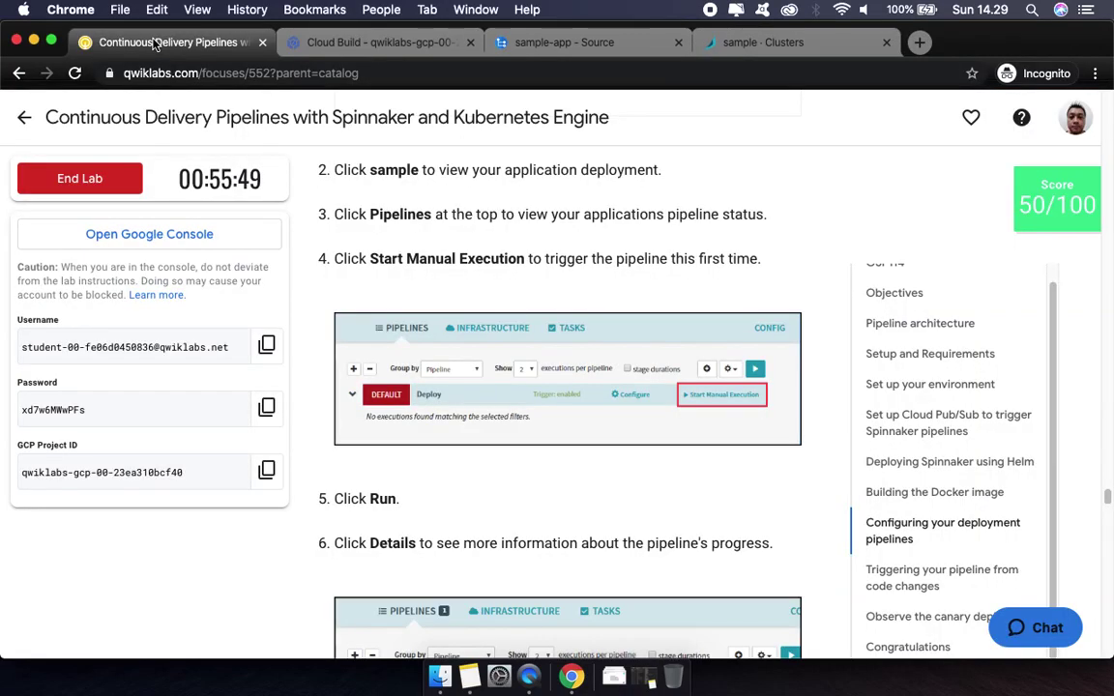
{"action": "left_click", "coordinate": [783, 44]}
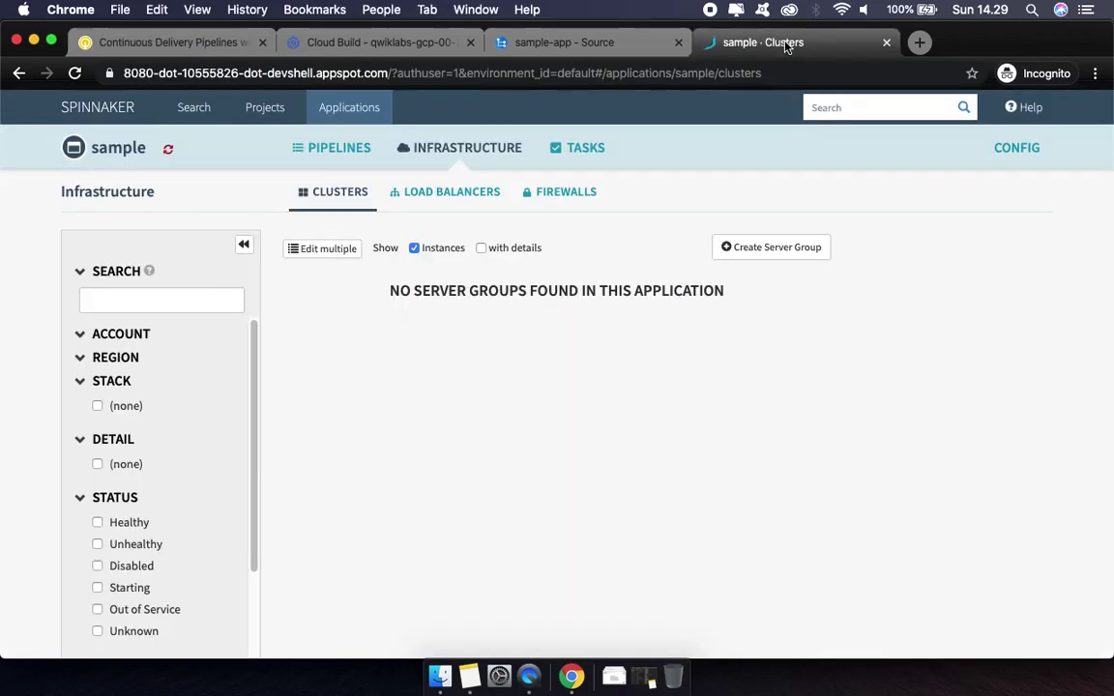
{"action": "left_click", "coordinate": [313, 147]}
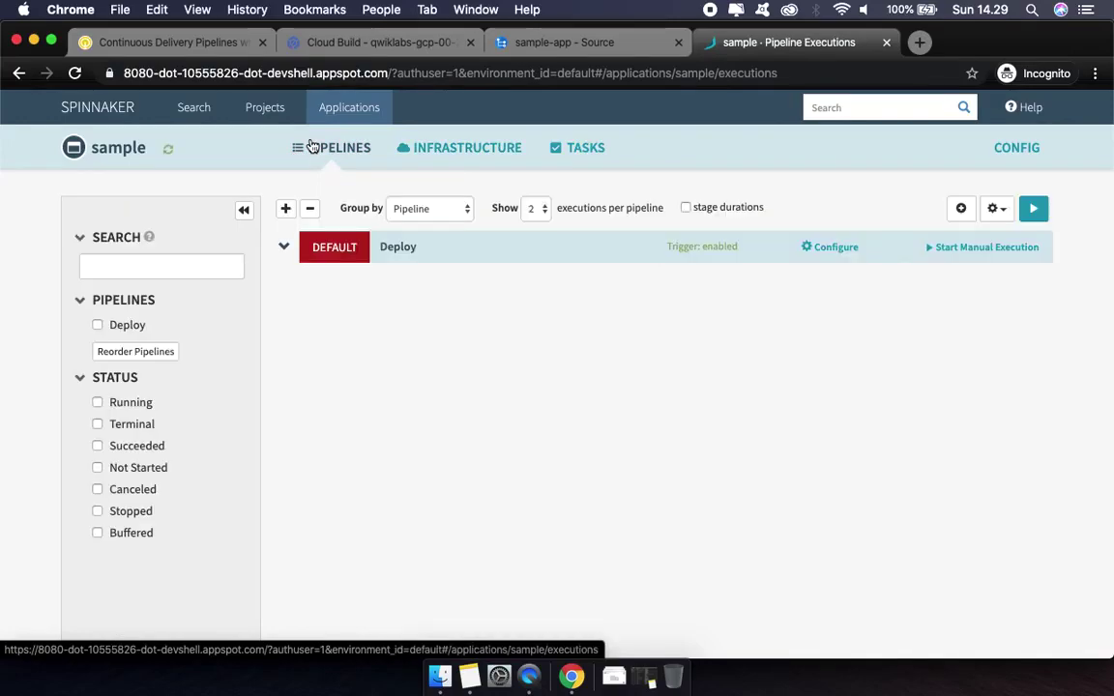
Start a manual execution of the Deploy pipeline in Spinnaker, run it without notifications, and return to the lab instructions
{"action": "left_click", "coordinate": [207, 53]}
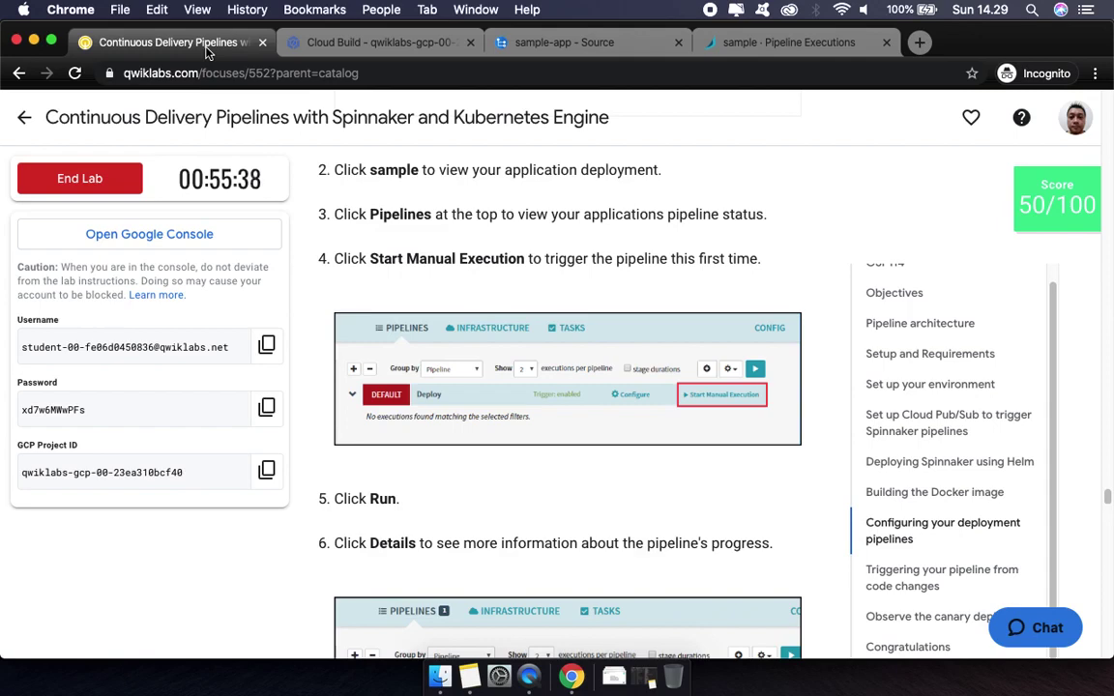
{"action": "left_click", "coordinate": [795, 42]}
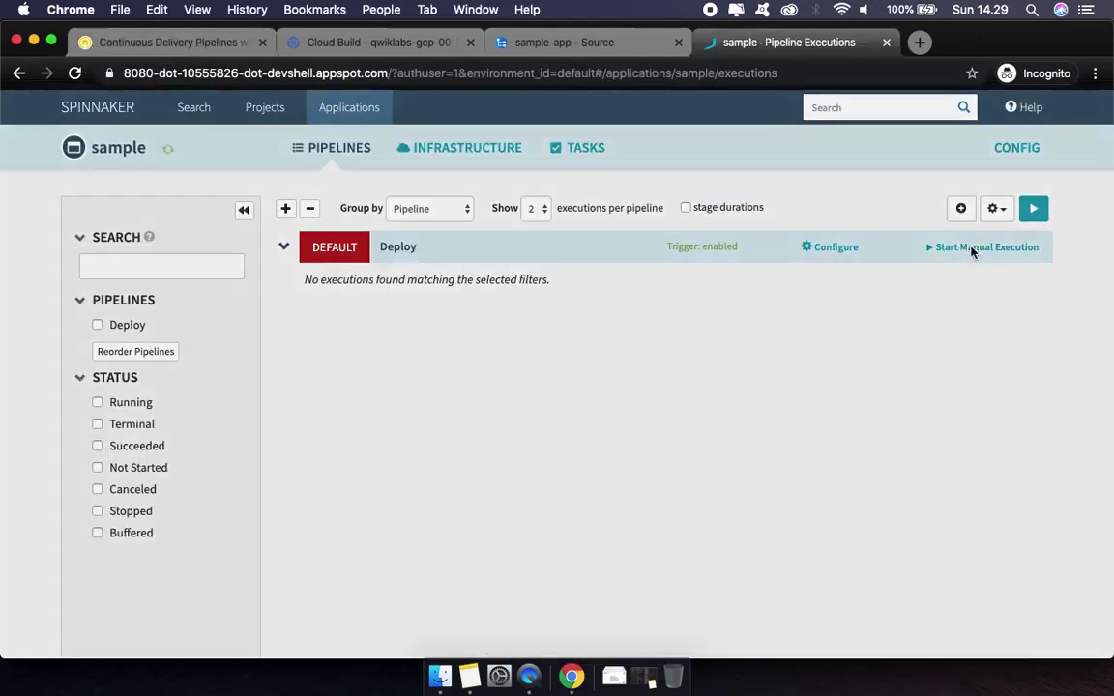
{"action": "left_click", "coordinate": [973, 250]}
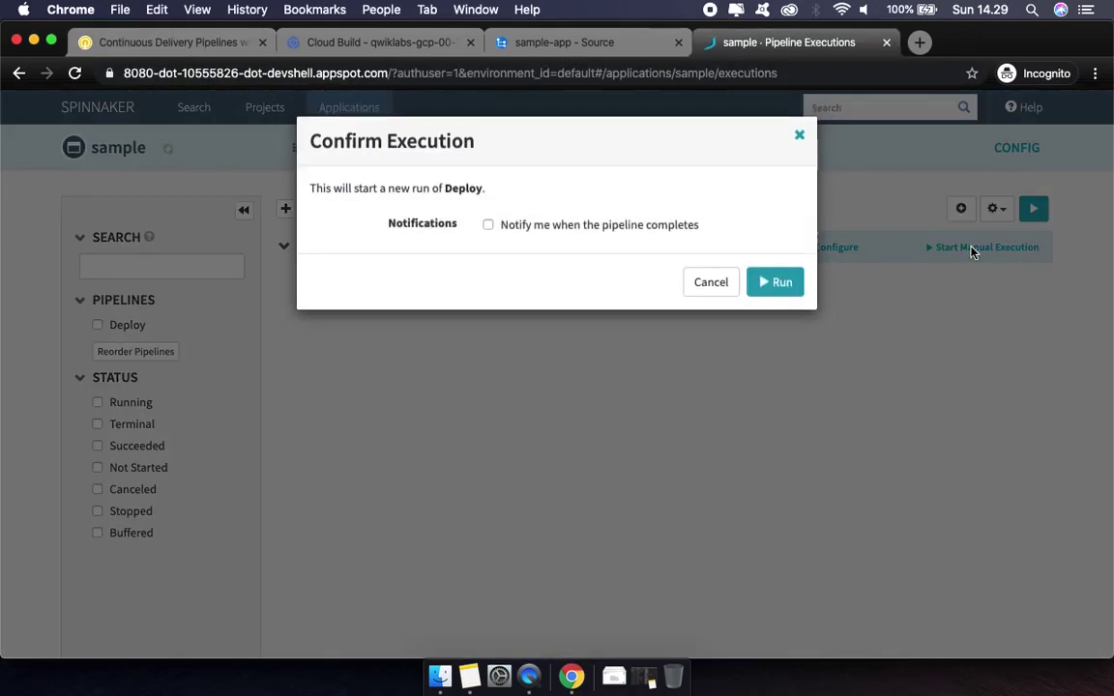
{"action": "left_click", "coordinate": [211, 43]}
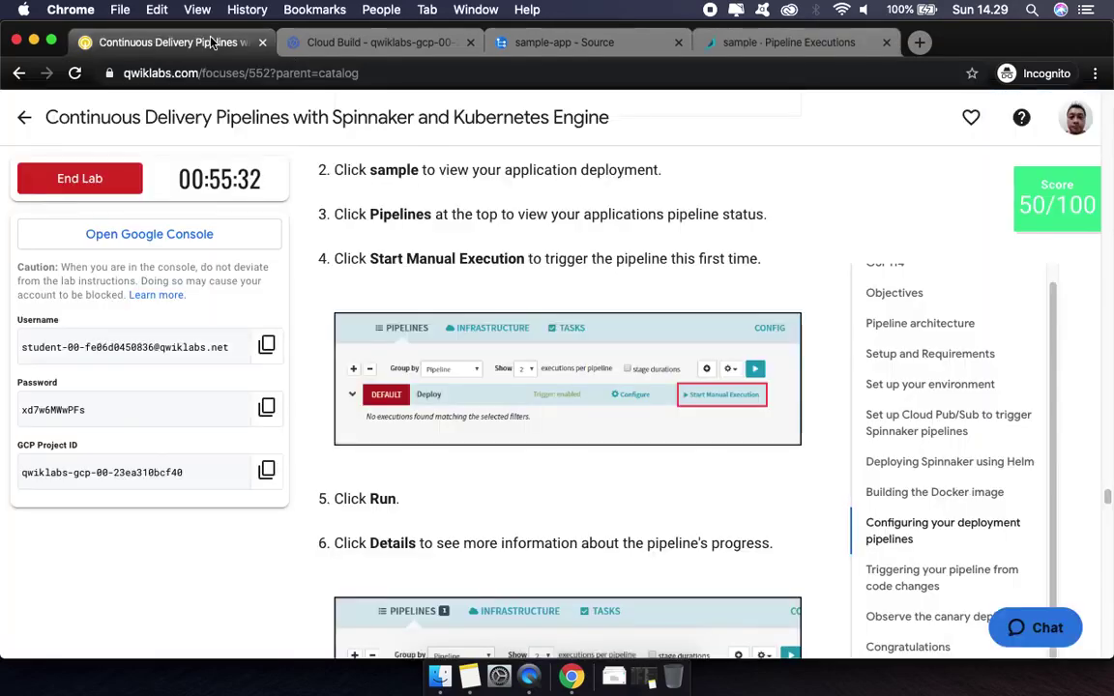
{"action": "scroll", "coordinate": [484, 404], "scroll_direction": "down", "scroll_amount": 3}
{"action": "scroll", "coordinate": [485, 404], "scroll_direction": "down", "scroll_amount": 4}
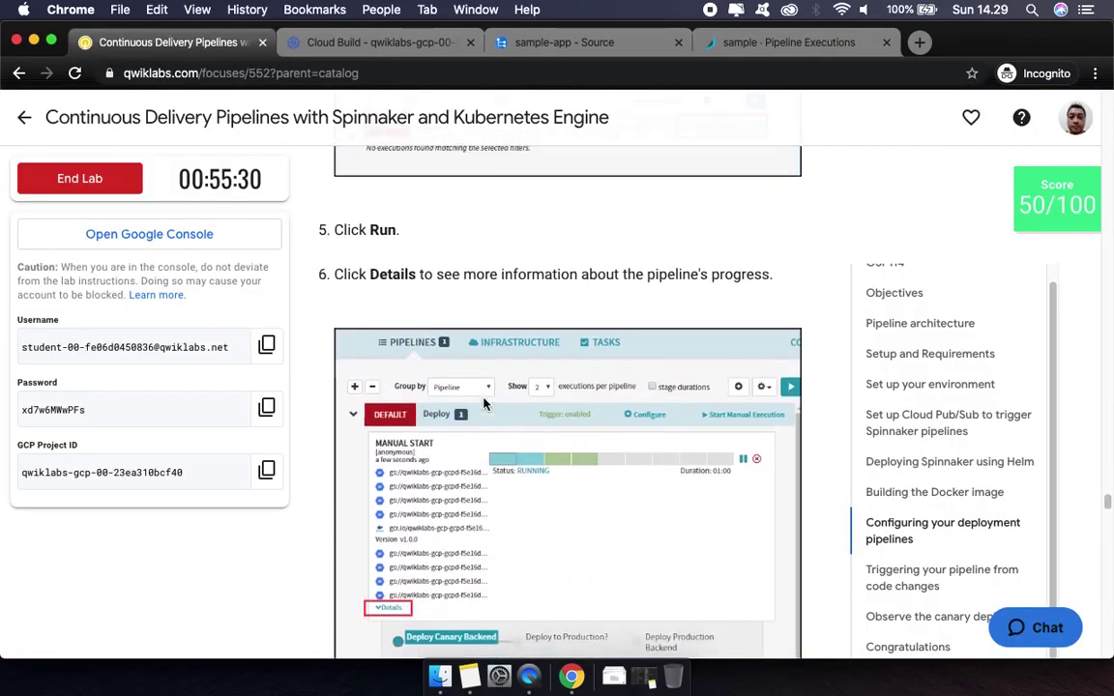
{"action": "left_click", "coordinate": [757, 47]}
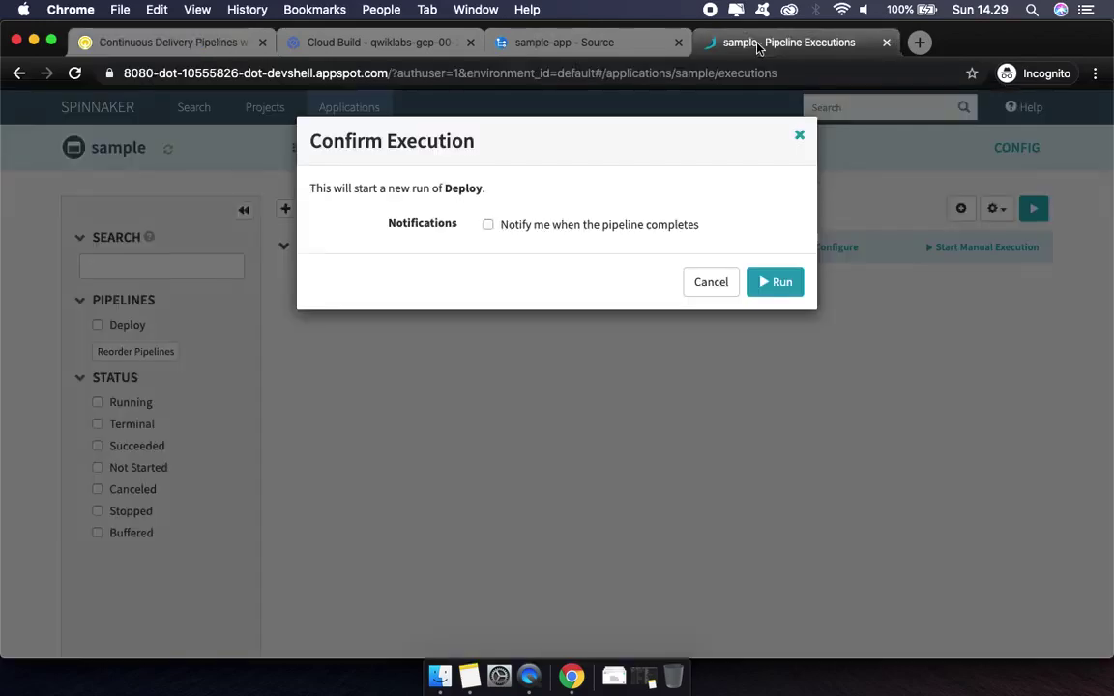
{"action": "left_click", "coordinate": [773, 283]}
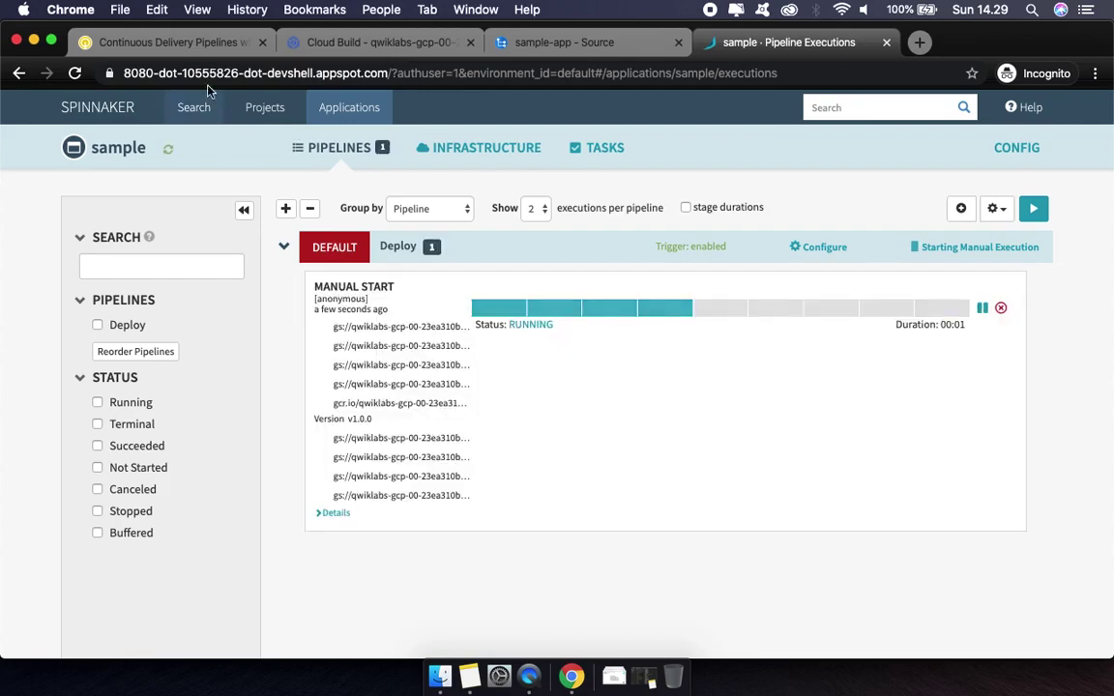
{"action": "left_click", "coordinate": [156, 40]}
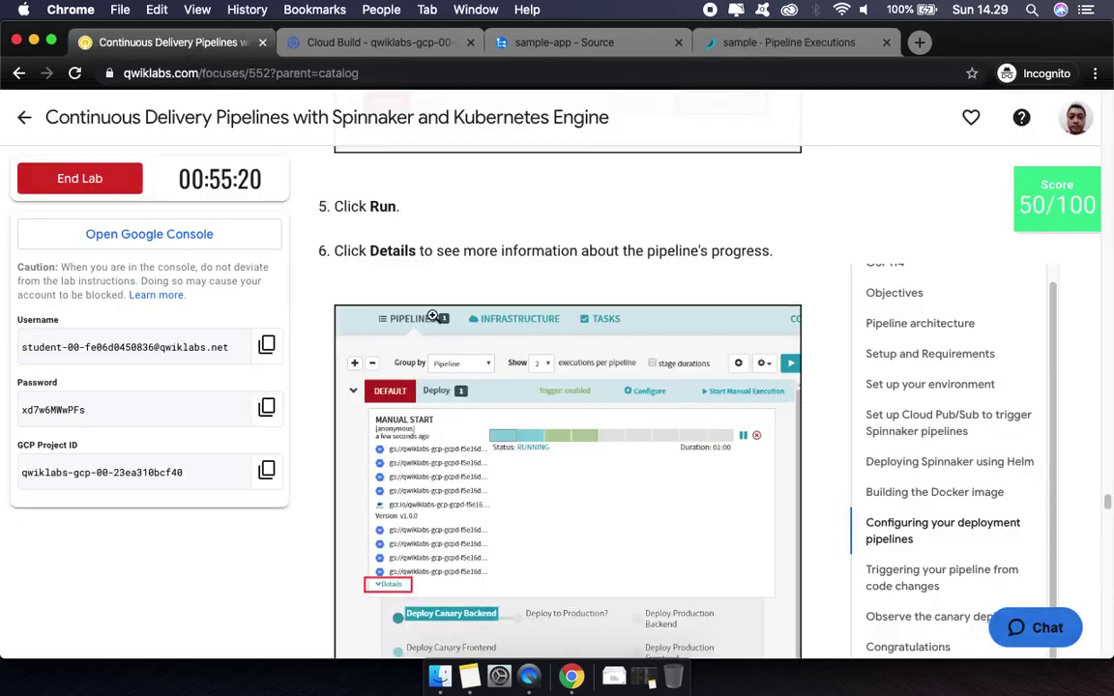
Read the lab's instruction on pipeline progress, then expand the running Deploy execution's details in Spinnaker and examine the Deploy Canary Backend stage
{"action": "scroll", "coordinate": [499, 414], "scroll_direction": "down", "scroll_amount": 2}
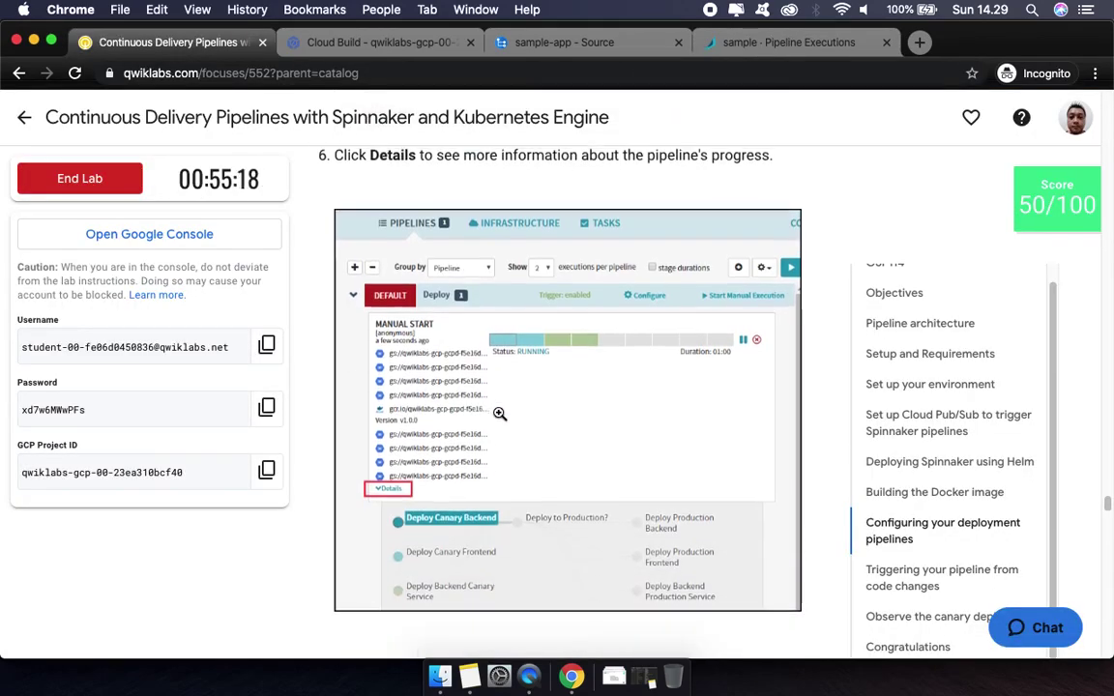
{"action": "left_click", "coordinate": [764, 46]}
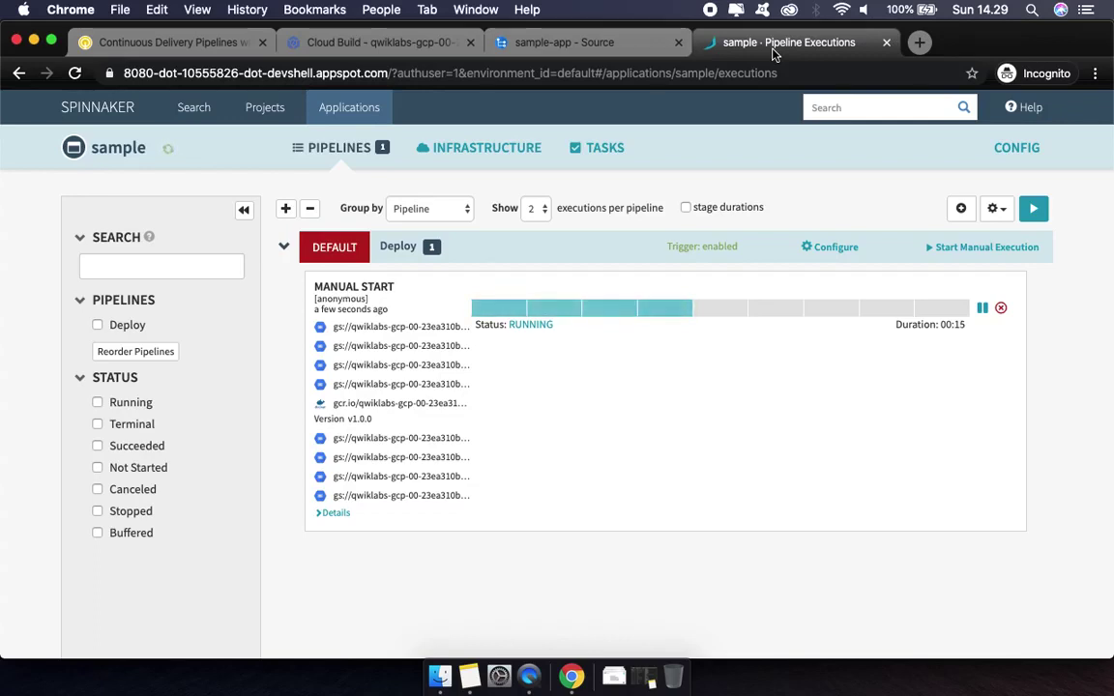
{"action": "left_click", "coordinate": [996, 209]}
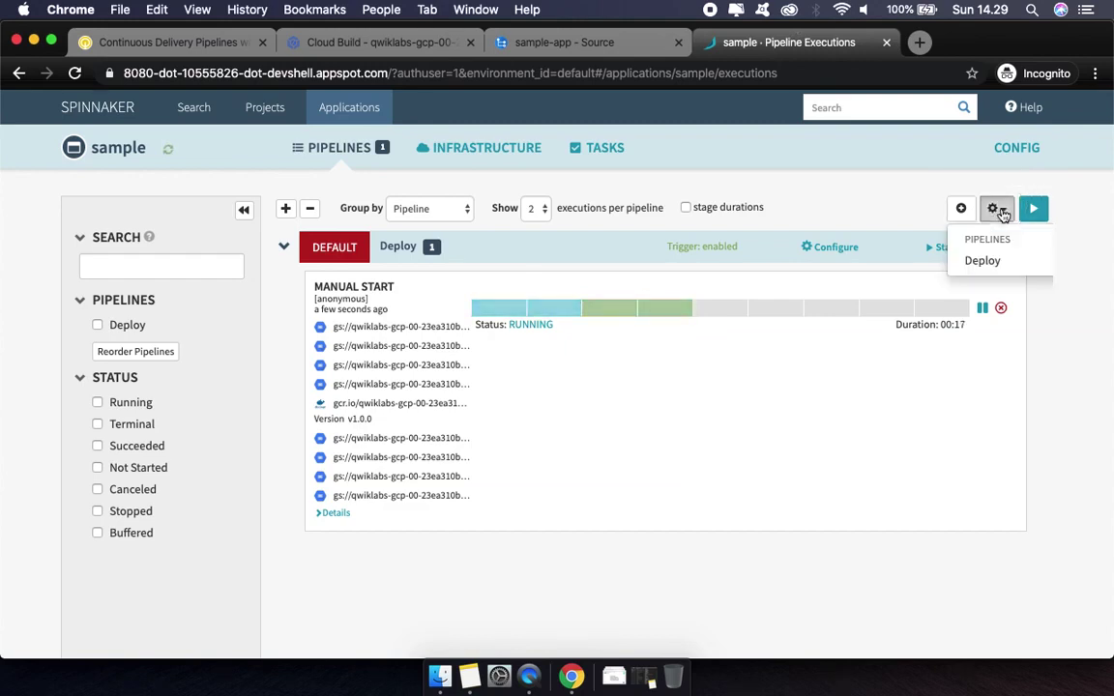
{"action": "left_click", "coordinate": [1001, 213]}
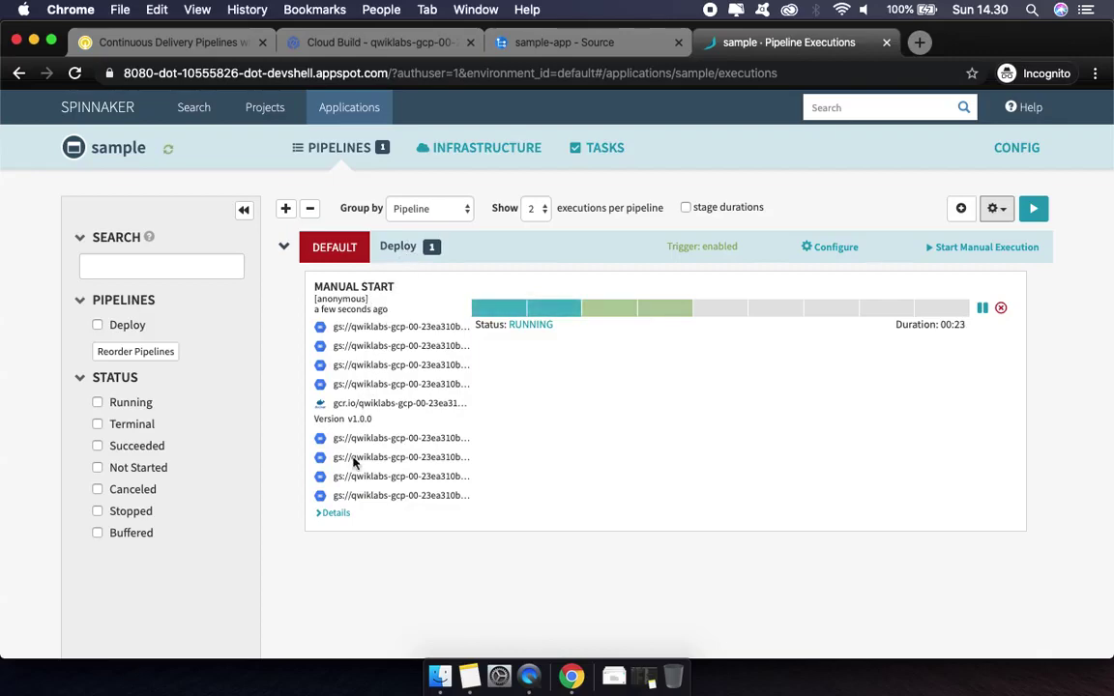
{"action": "left_click", "coordinate": [335, 514]}
{"action": "scroll", "coordinate": [290, 474], "scroll_direction": "down", "scroll_amount": 1}
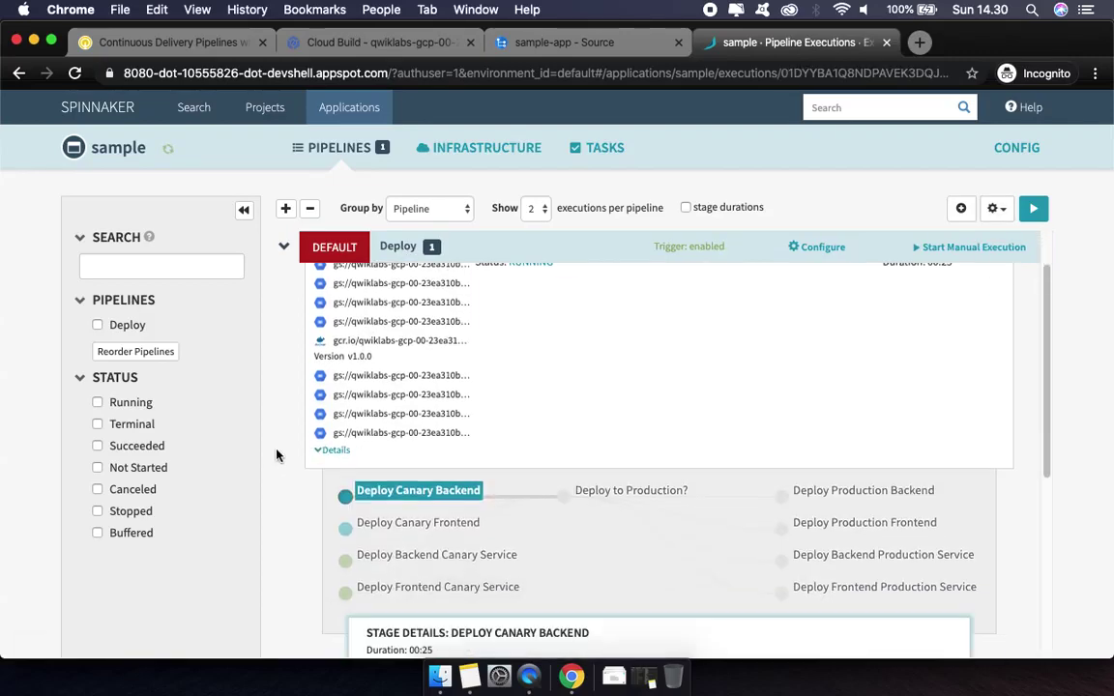
{"action": "scroll", "coordinate": [274, 453], "scroll_direction": "down", "scroll_amount": 4}
{"action": "scroll", "coordinate": [279, 455], "scroll_direction": "up", "scroll_amount": 4}
{"action": "scroll", "coordinate": [279, 455], "scroll_direction": "down", "scroll_amount": 5}
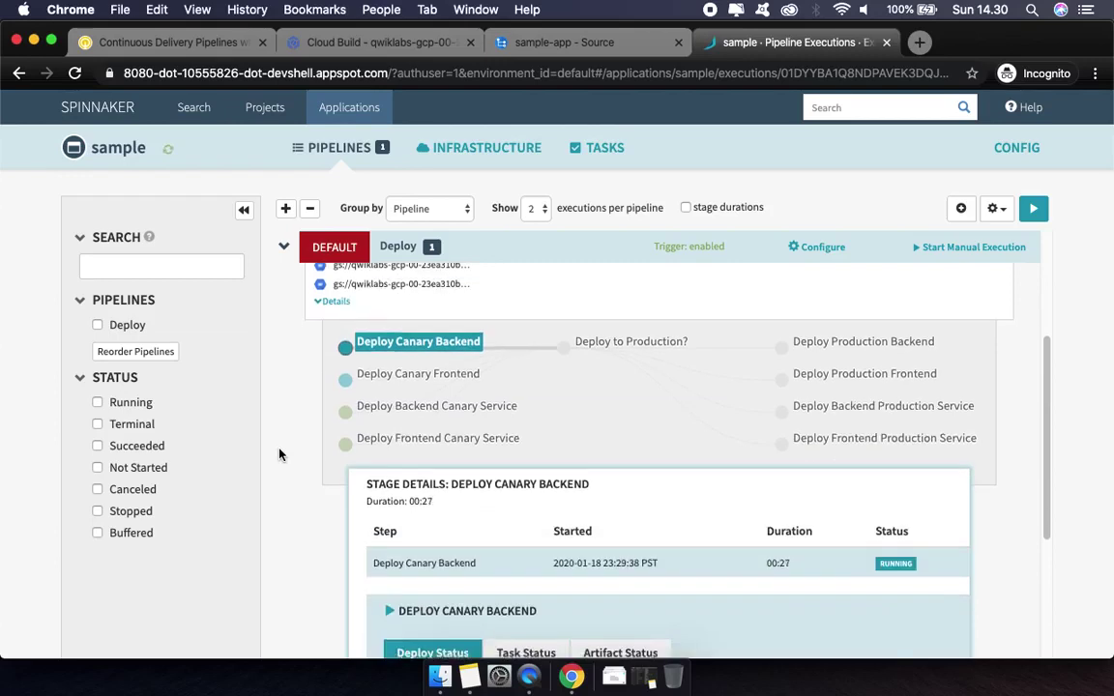
{"action": "scroll", "coordinate": [280, 454], "scroll_direction": "down", "scroll_amount": 3}
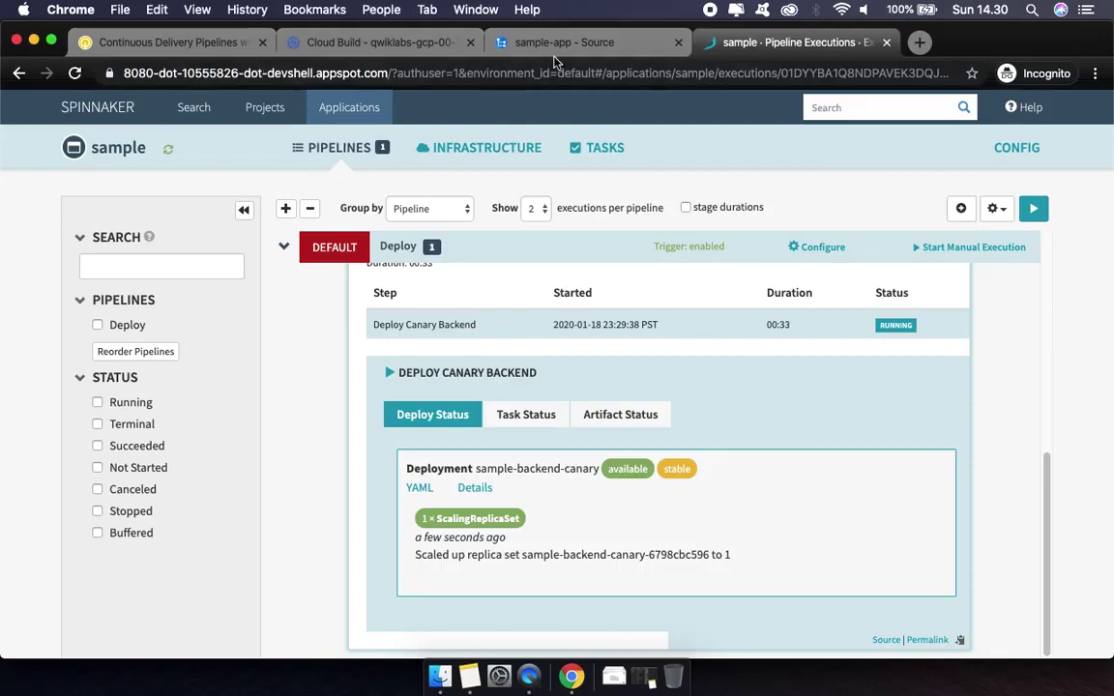
Read the lab's explanation of the pipeline progress bar, its step colours and the stage details
{"action": "left_click", "coordinate": [180, 42]}
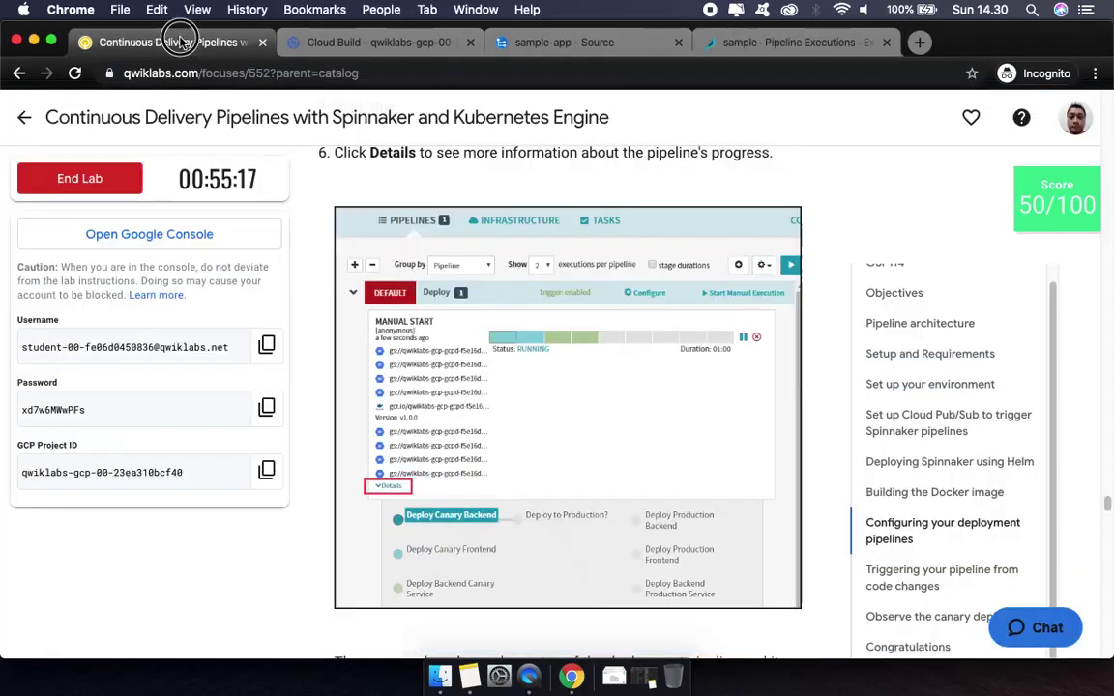
{"action": "scroll", "coordinate": [713, 482], "scroll_direction": "down", "scroll_amount": 3}
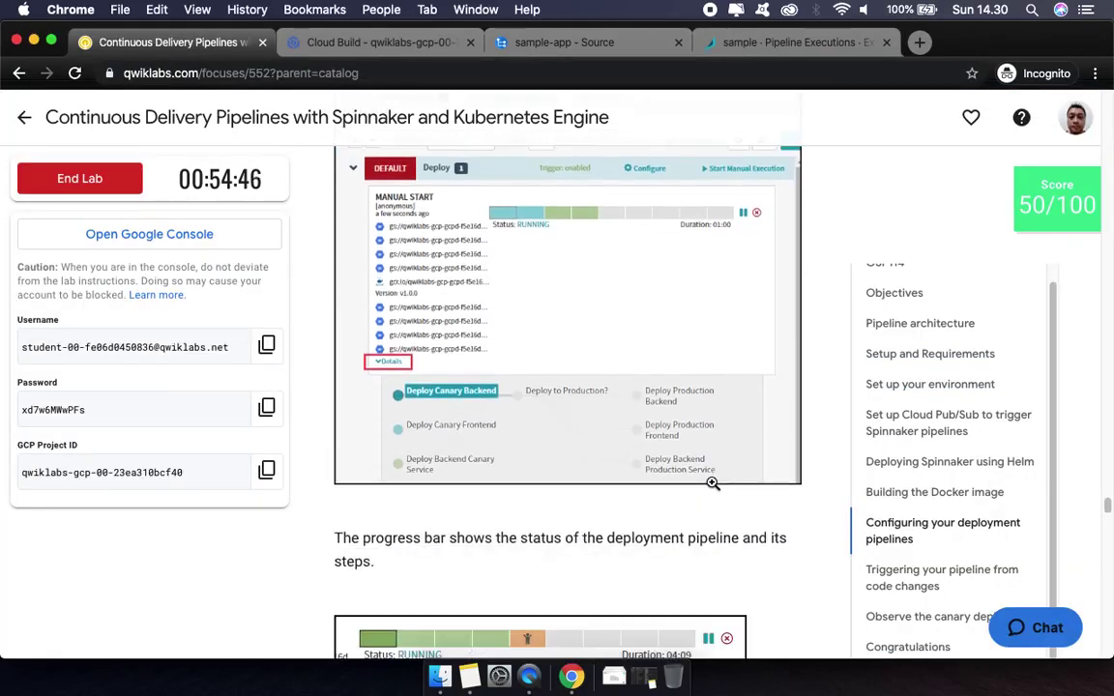
{"action": "left_click", "coordinate": [790, 43]}
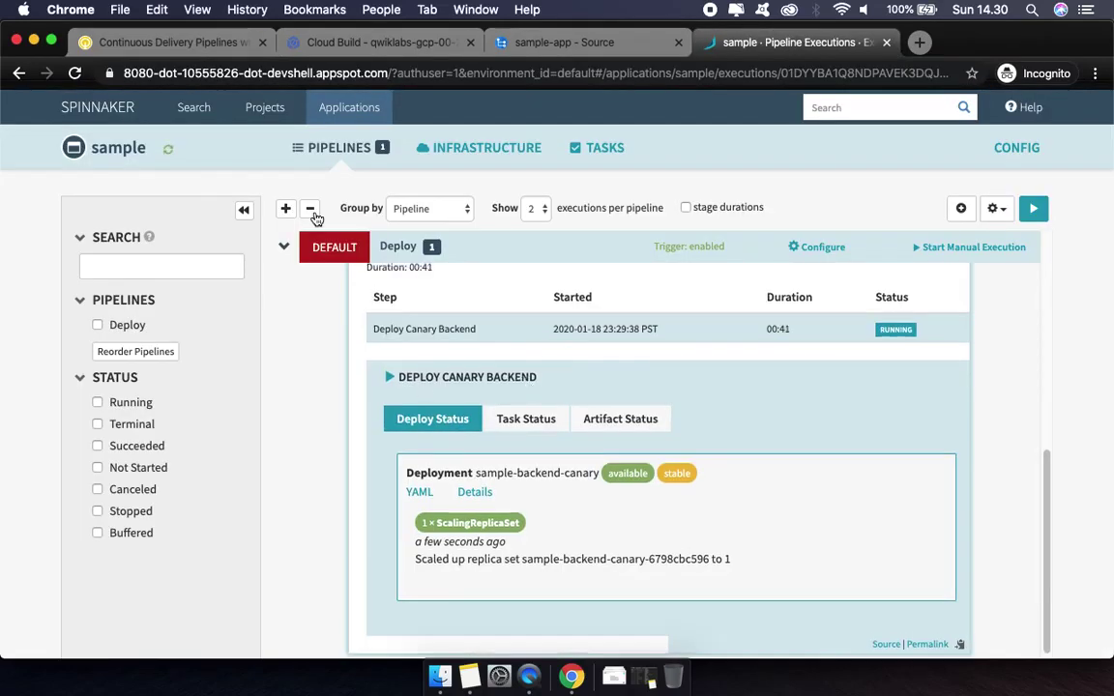
{"action": "left_click", "coordinate": [221, 44]}
{"action": "scroll", "coordinate": [562, 495], "scroll_direction": "down", "scroll_amount": 5}
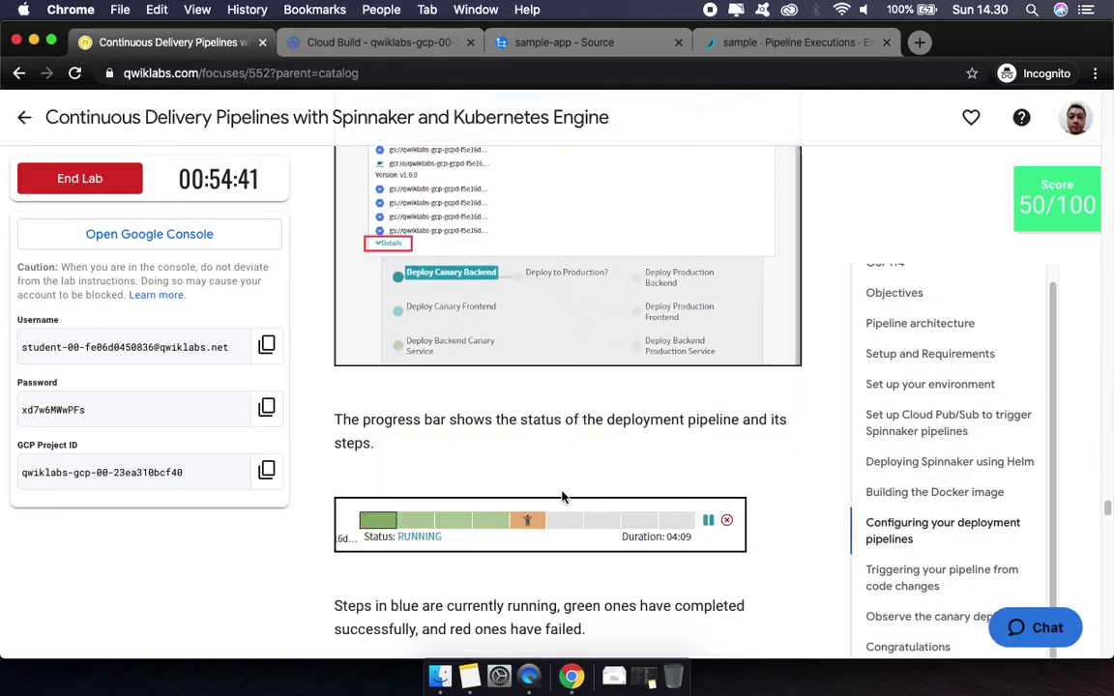
{"action": "scroll", "coordinate": [561, 493], "scroll_direction": "down", "scroll_amount": 1}
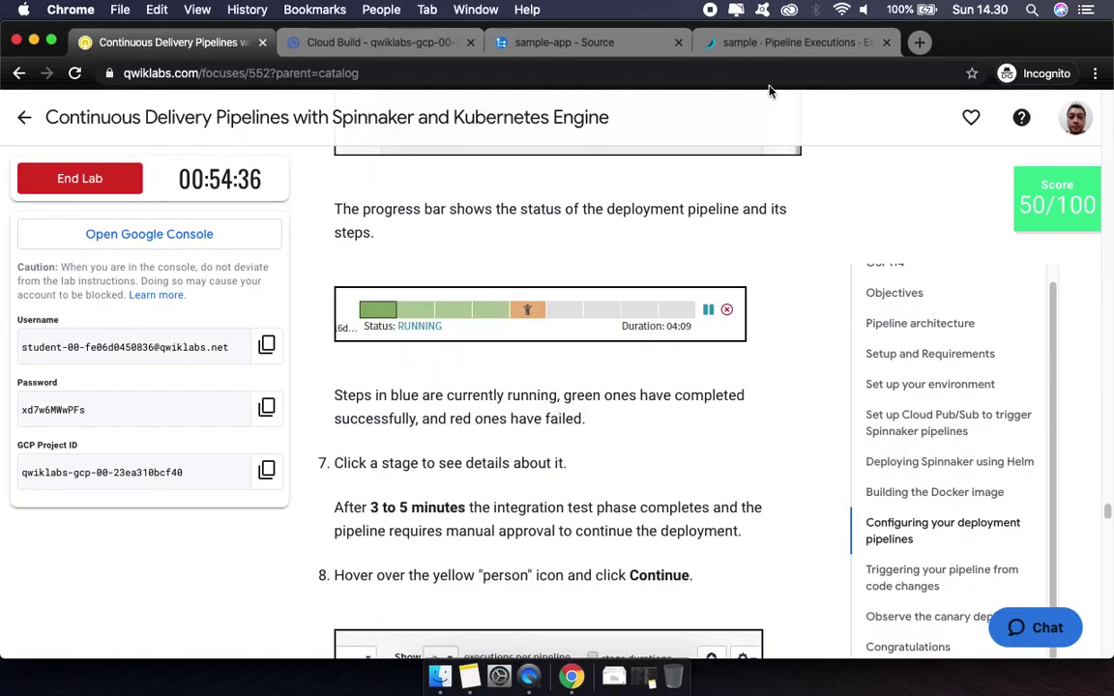
Review the Deploy Canary Backend stage's task, artifact and deploy statuses in Spinnaker, and check the execution's progress bar
{"action": "left_click", "coordinate": [700, 44]}
{"action": "scroll", "coordinate": [662, 404], "scroll_direction": "up", "scroll_amount": 5}
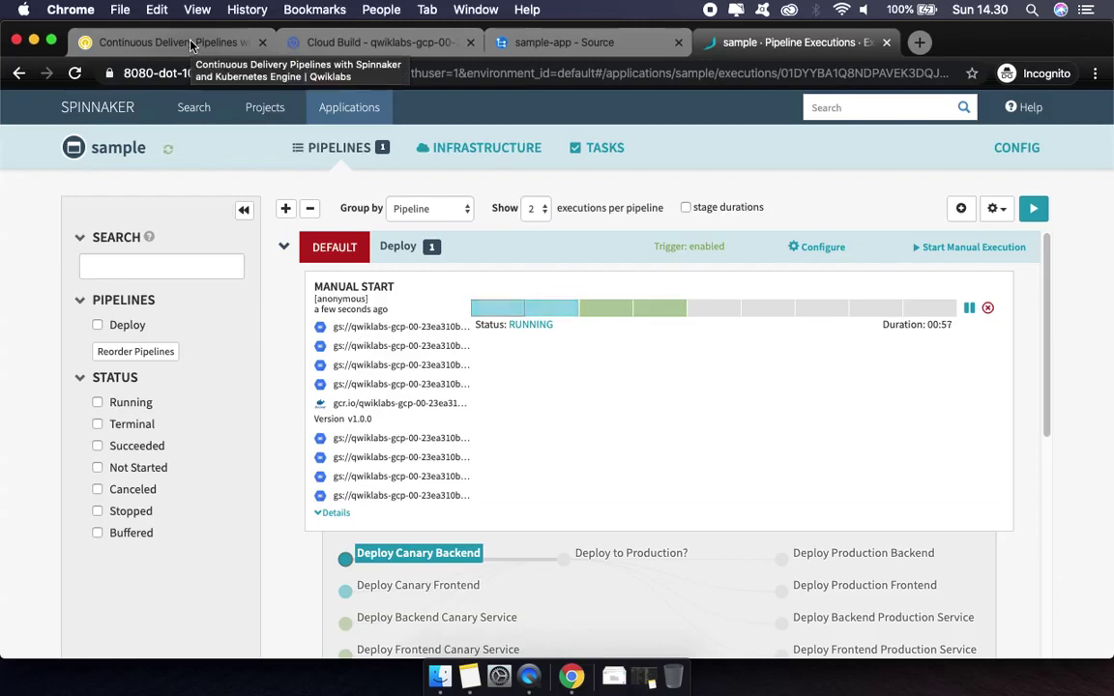
{"action": "scroll", "coordinate": [629, 455], "scroll_direction": "down", "scroll_amount": 1}
{"action": "scroll", "coordinate": [628, 454], "scroll_direction": "down", "scroll_amount": 5}
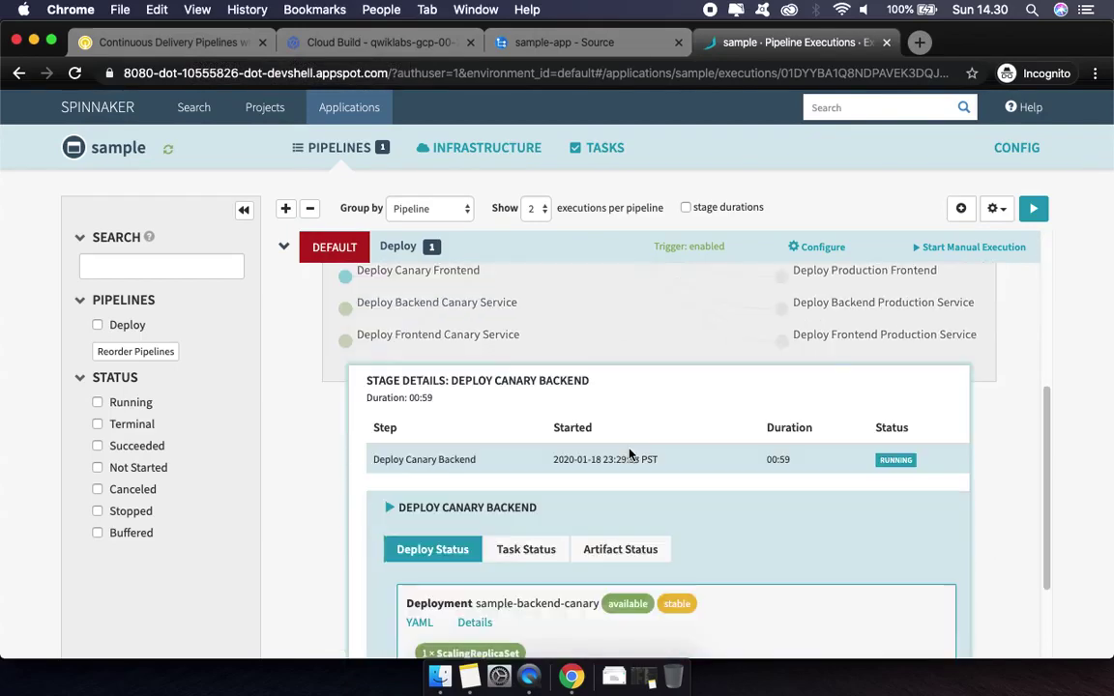
{"action": "scroll", "coordinate": [629, 454], "scroll_direction": "down", "scroll_amount": 2}
{"action": "scroll", "coordinate": [571, 456], "scroll_direction": "down", "scroll_amount": 1}
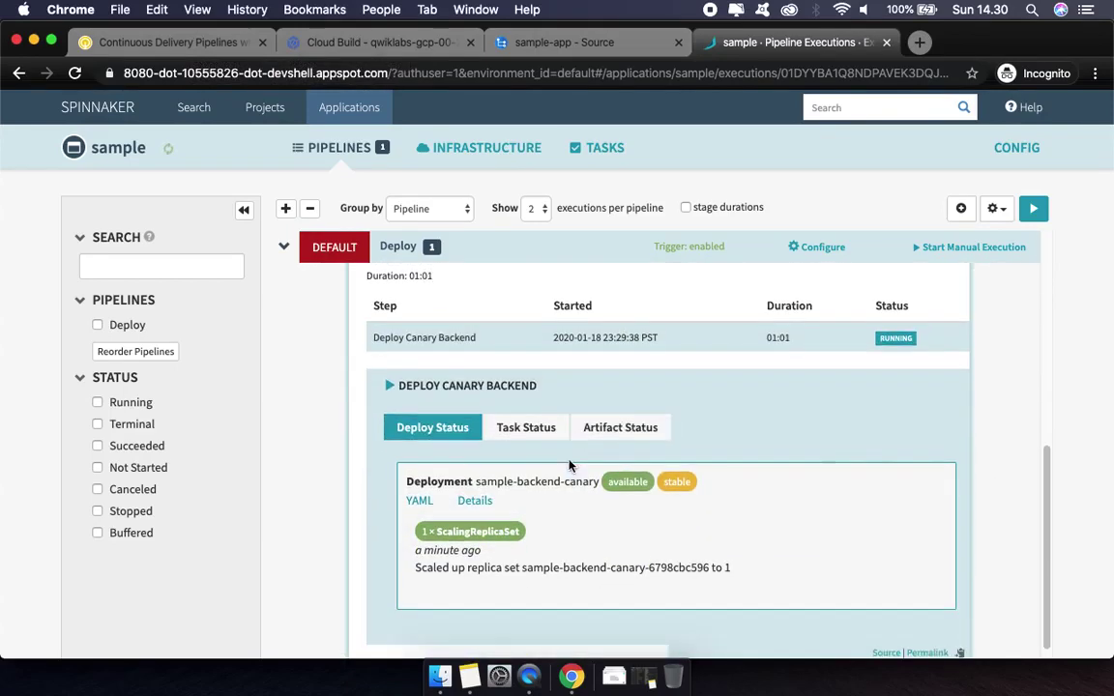
{"action": "left_click", "coordinate": [515, 425]}
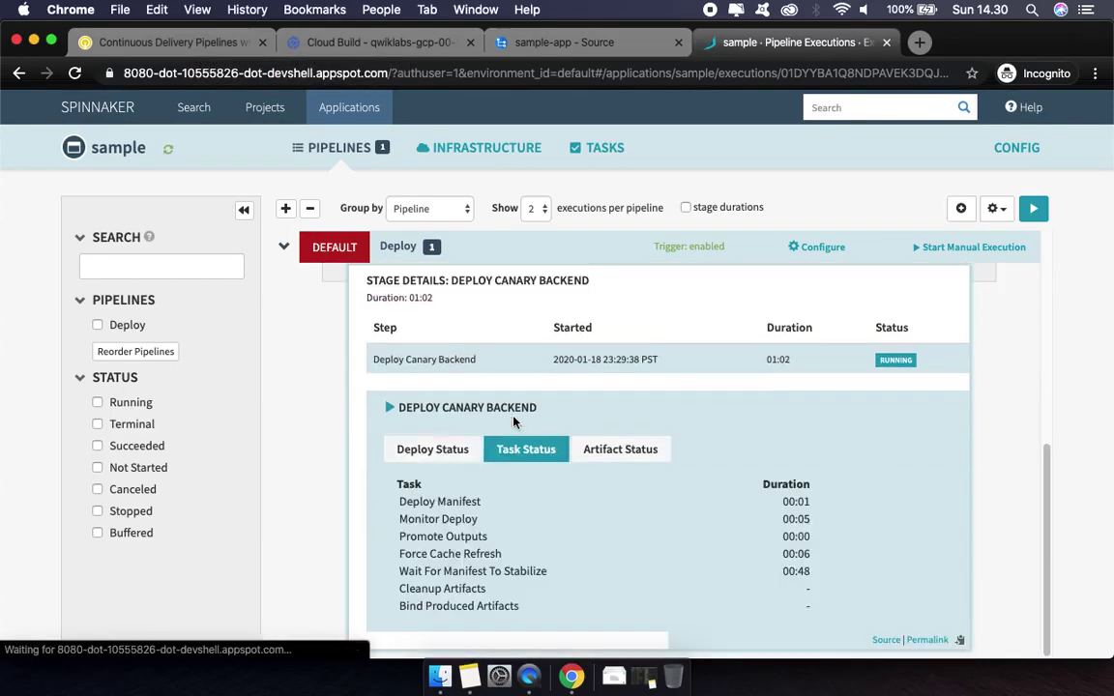
{"action": "left_click", "coordinate": [635, 455]}
{"action": "left_click", "coordinate": [418, 494]}
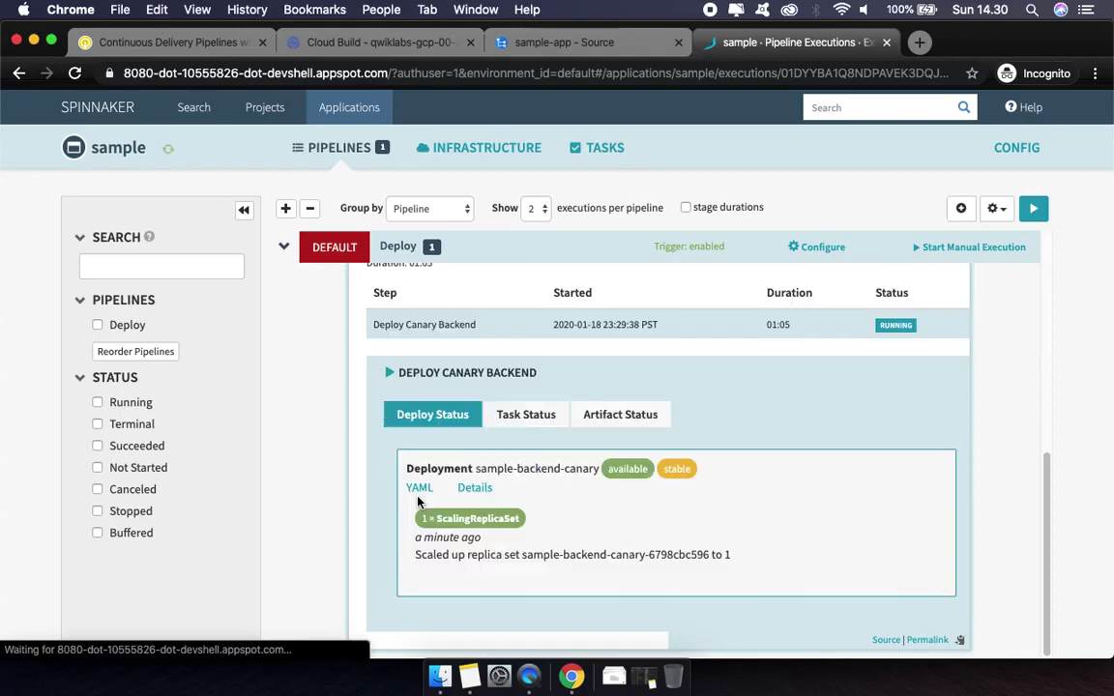
{"action": "scroll", "coordinate": [833, 466], "scroll_direction": "up", "scroll_amount": 10}
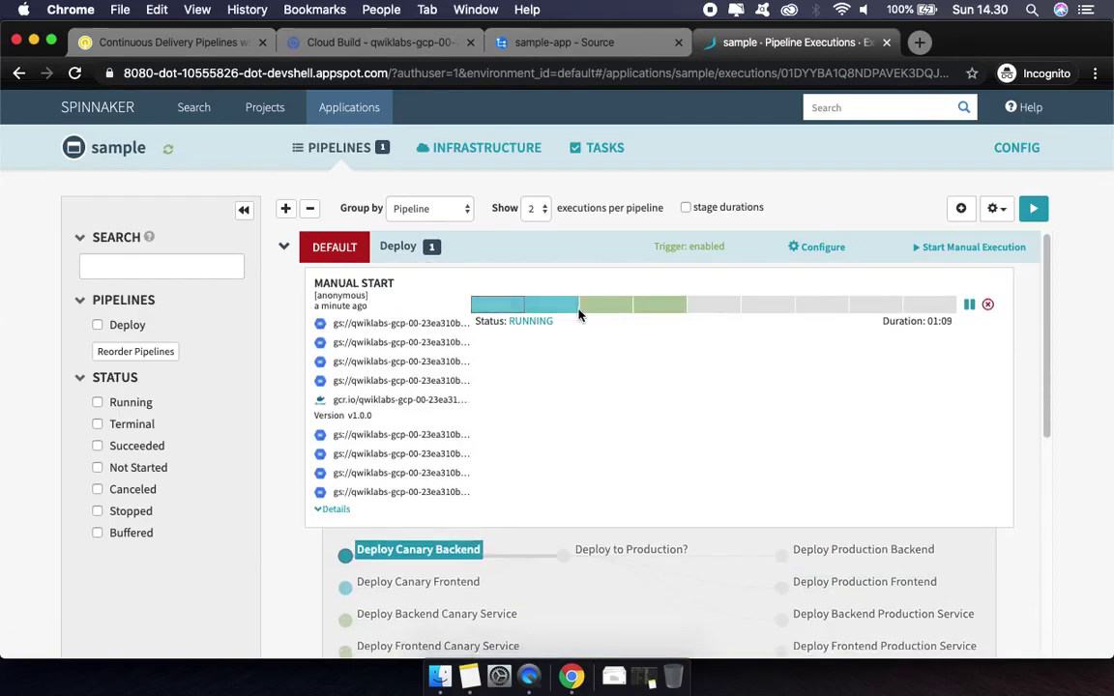
Read the lab's instructions on waiting for the integration test phase and manually approving the deployment
{"action": "left_click", "coordinate": [178, 48]}
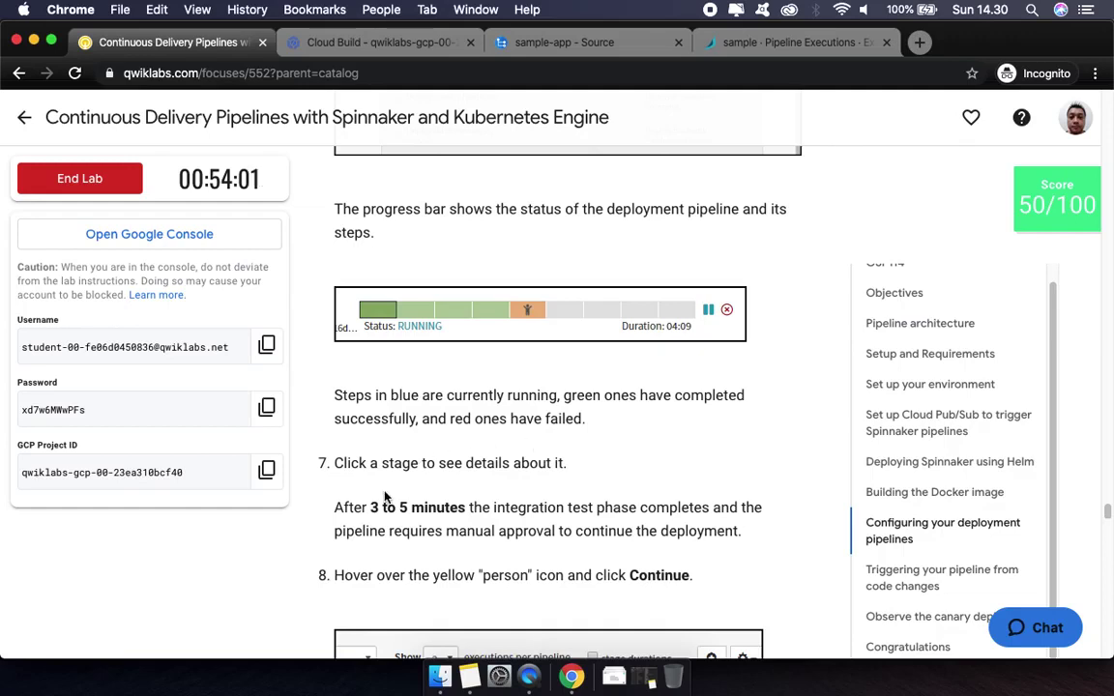
{"action": "scroll", "coordinate": [445, 484], "scroll_direction": "down", "scroll_amount": 1}
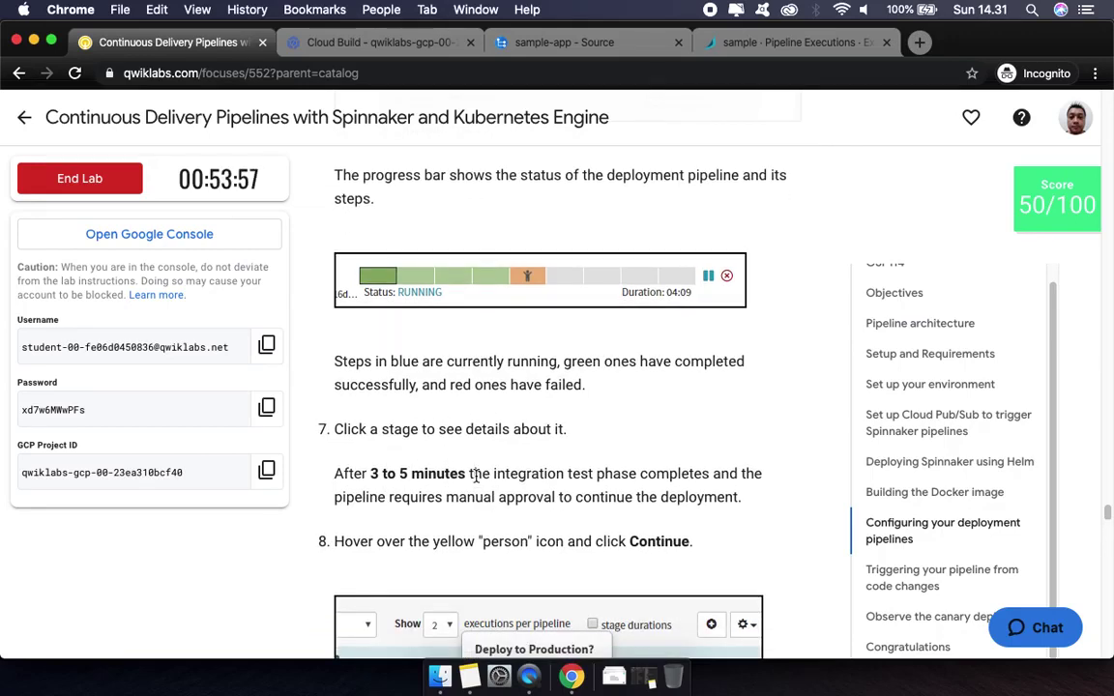
{"action": "scroll", "coordinate": [475, 476], "scroll_direction": "down", "scroll_amount": 3}
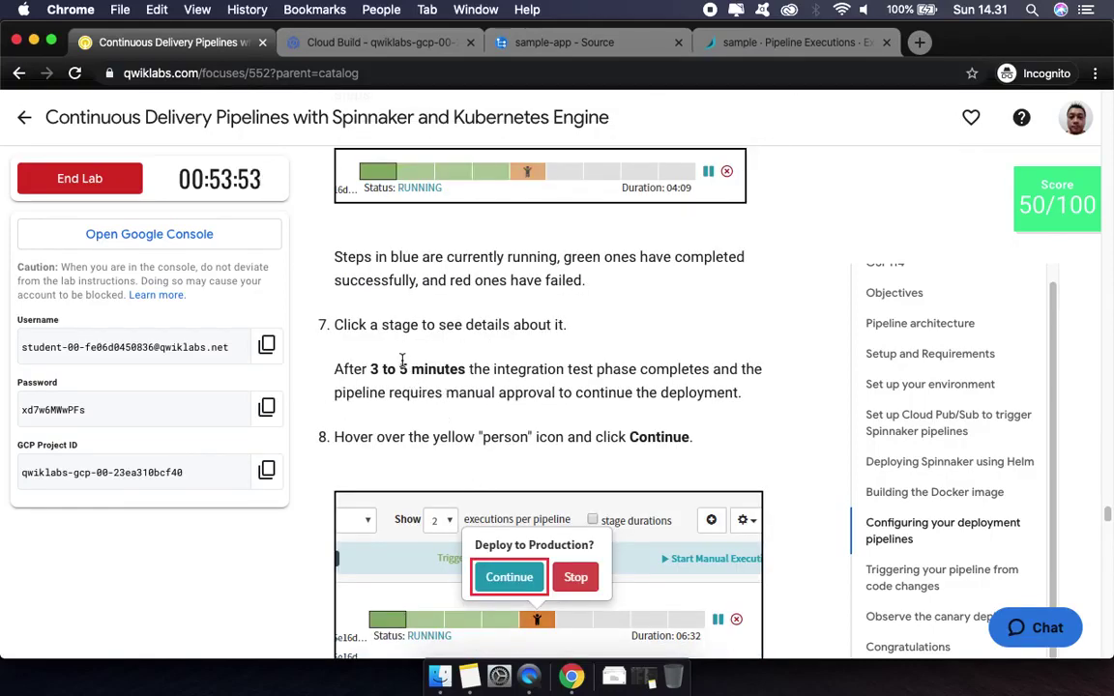
Return to Spinnaker's pipeline executions and check the progress of the Deploy stages and the Deploy Canary Backend details
{"action": "left_click", "coordinate": [377, 45]}
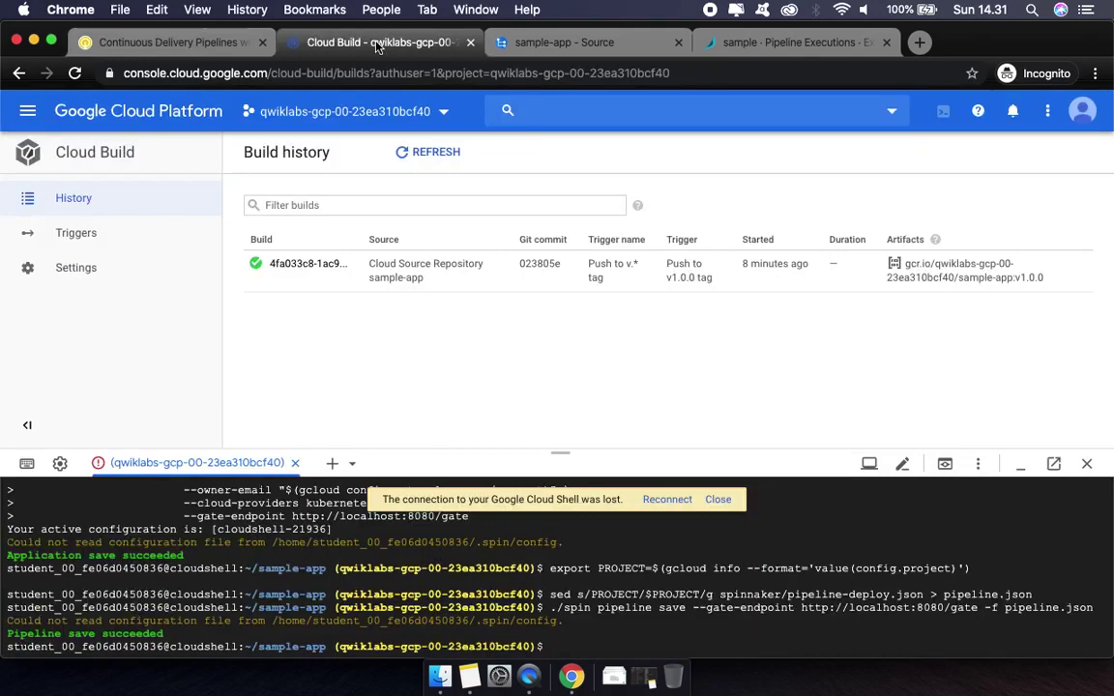
{"action": "left_click", "coordinate": [570, 42]}
{"action": "left_click", "coordinate": [797, 43]}
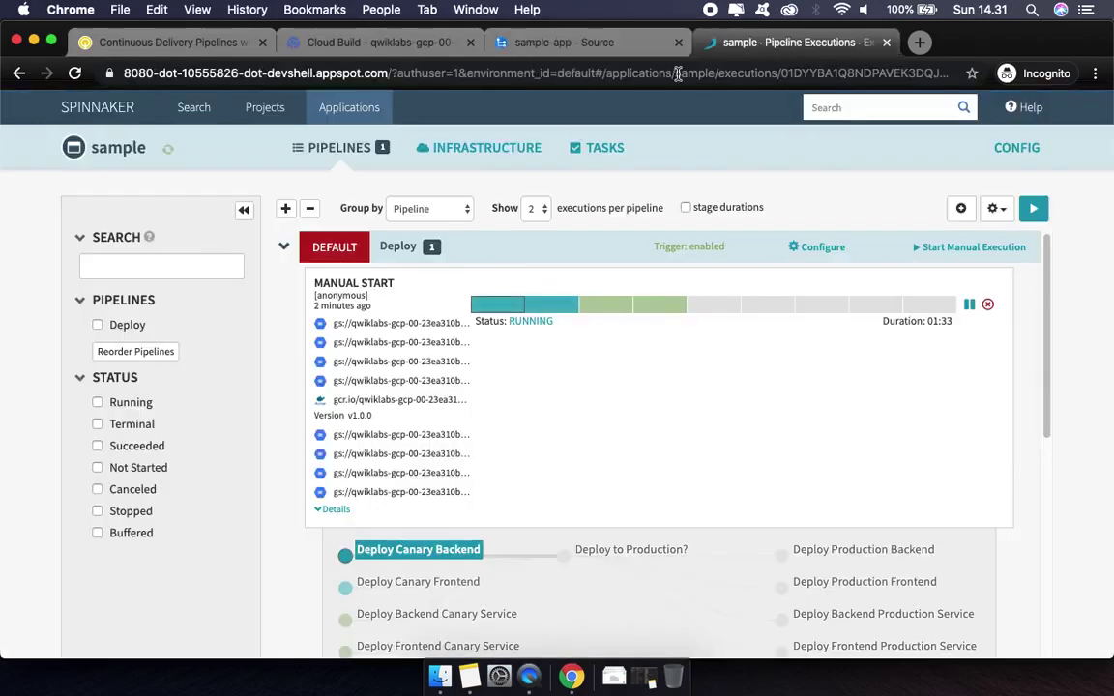
{"action": "scroll", "coordinate": [553, 459], "scroll_direction": "down", "scroll_amount": 3}
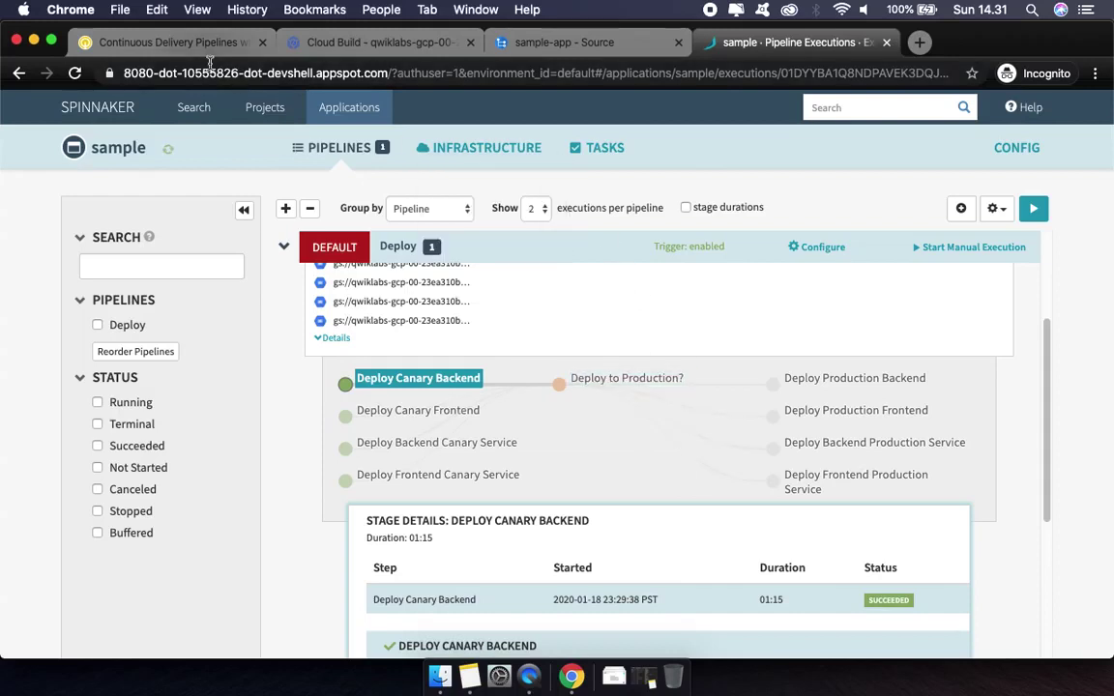
{"action": "scroll", "coordinate": [306, 493], "scroll_direction": "down", "scroll_amount": 1}
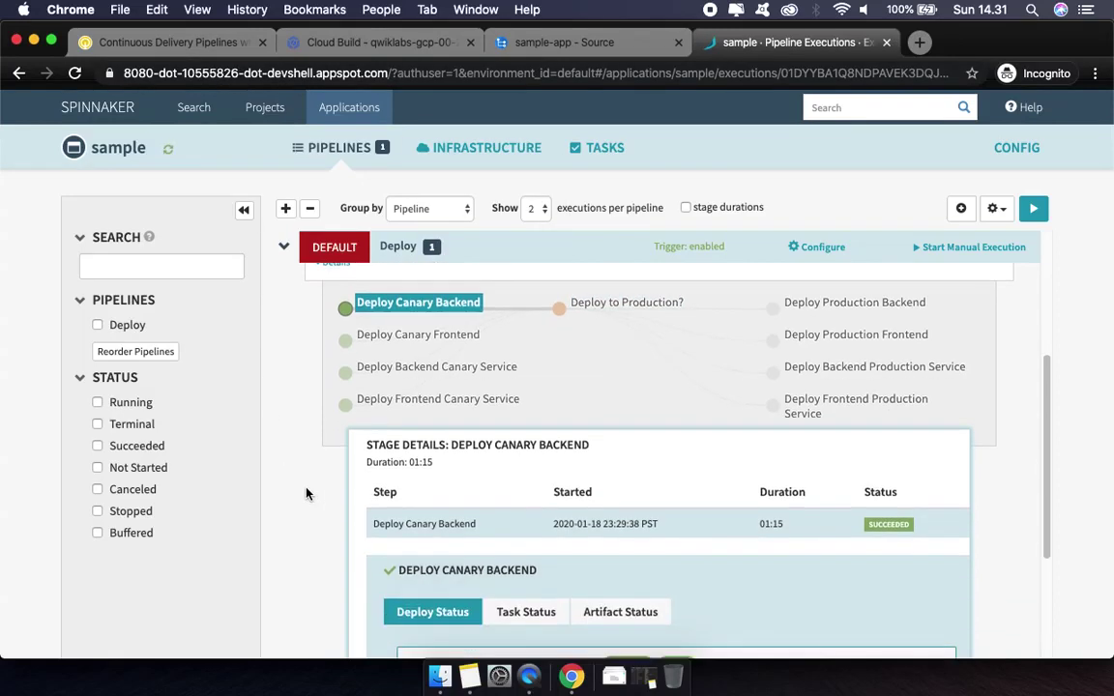
{"action": "scroll", "coordinate": [305, 493], "scroll_direction": "down", "scroll_amount": 2}
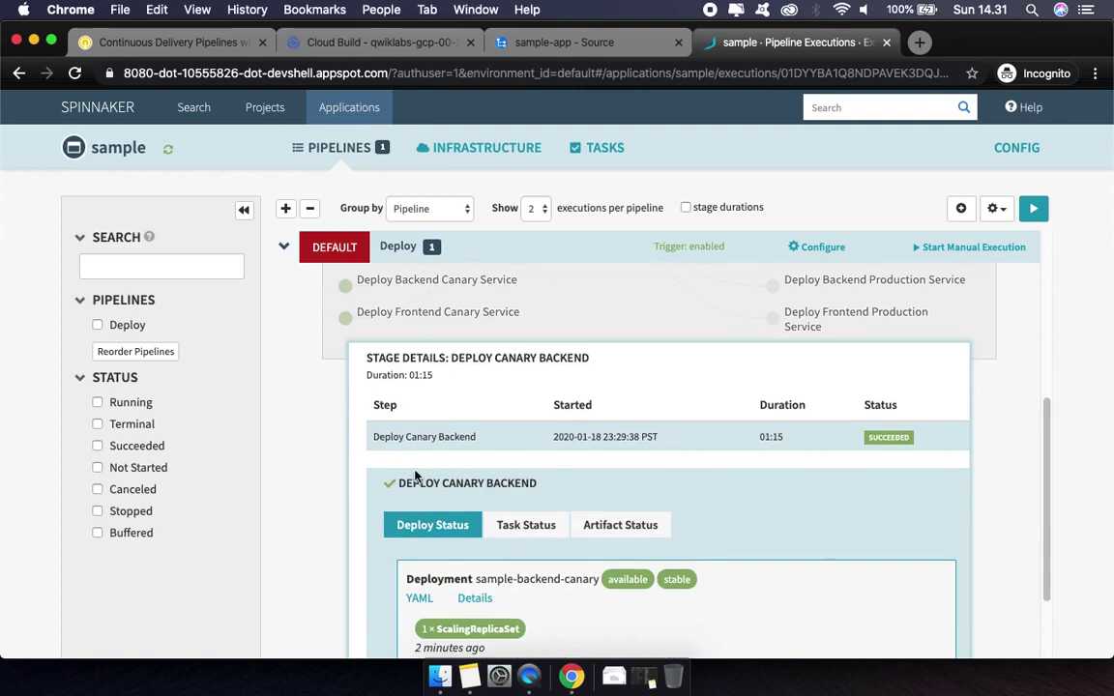
{"action": "scroll", "coordinate": [406, 474], "scroll_direction": "down", "scroll_amount": 2}
{"action": "scroll", "coordinate": [414, 471], "scroll_direction": "up", "scroll_amount": 5}
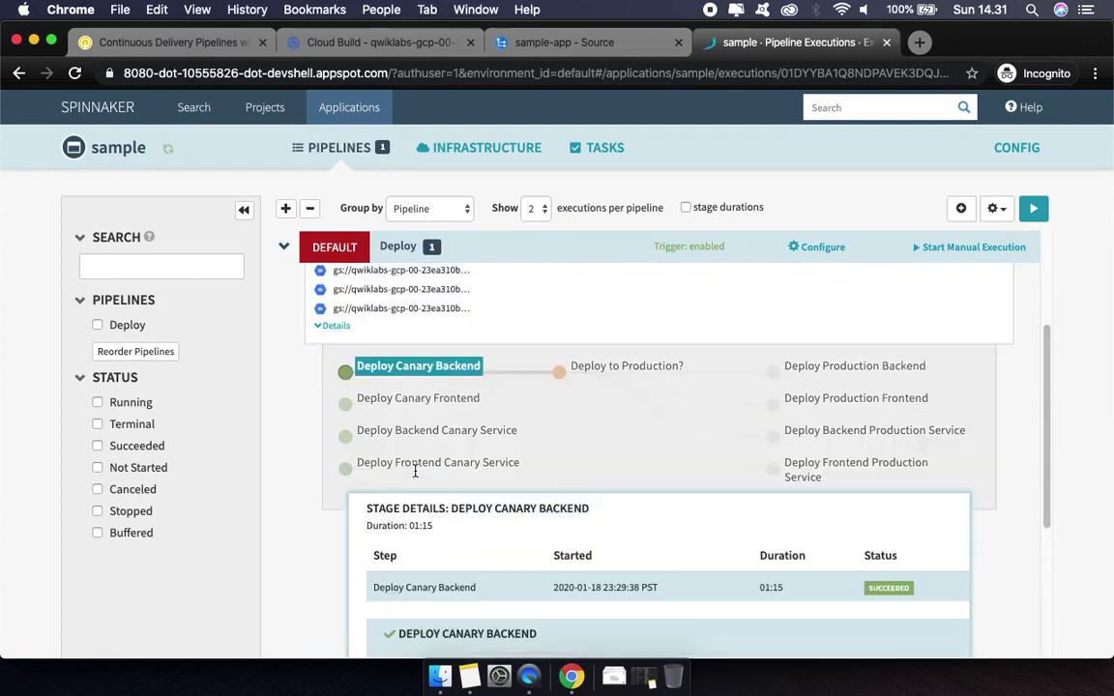
Inspect the details of the canary frontend, canary service and Deploy Production Backend stages, ending with the Deploy Canary Frontend deploy status
{"action": "left_click", "coordinate": [407, 399]}
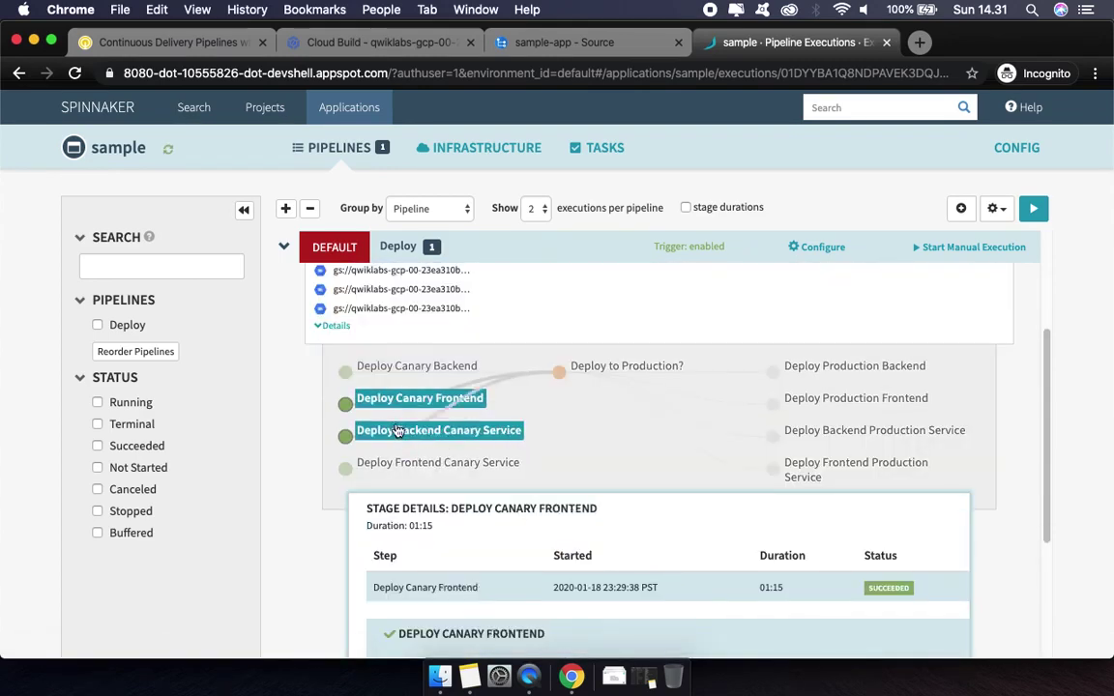
{"action": "left_click", "coordinate": [396, 431]}
{"action": "left_click", "coordinate": [402, 463]}
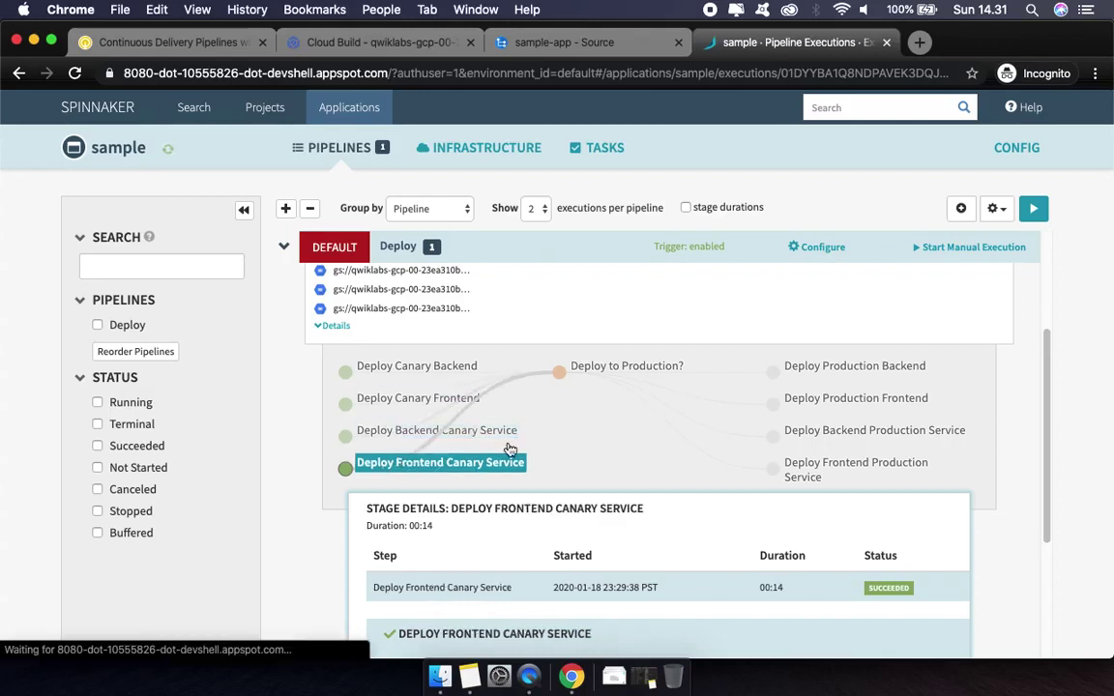
{"action": "left_click", "coordinate": [822, 366]}
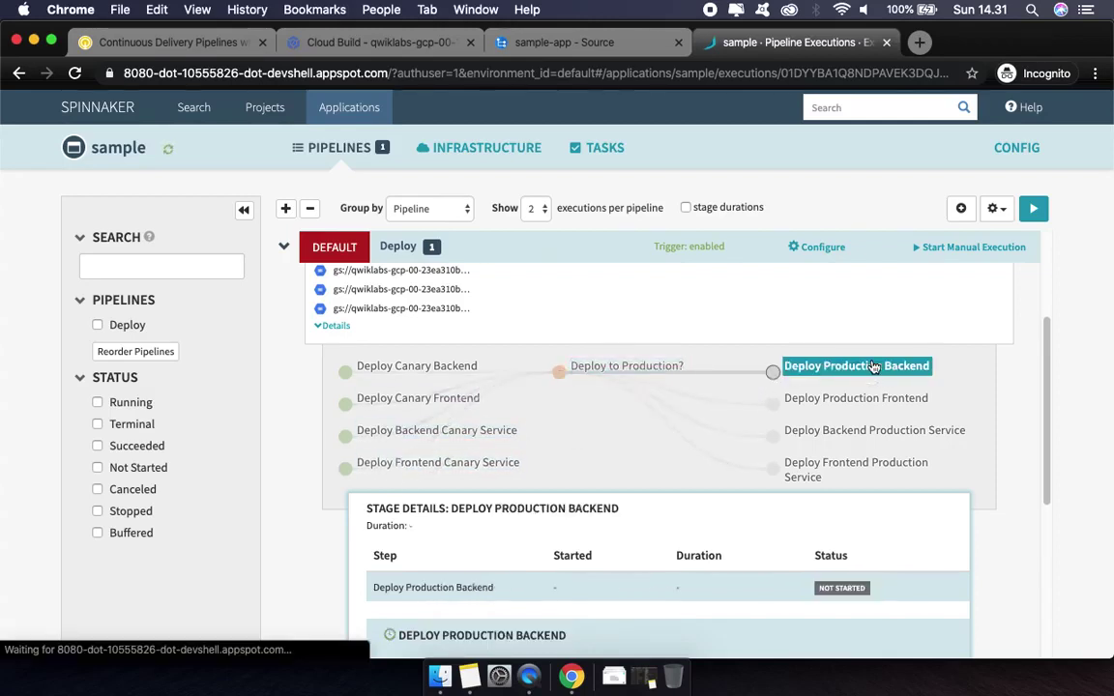
{"action": "left_click", "coordinate": [406, 366]}
{"action": "left_click", "coordinate": [399, 410]}
{"action": "scroll", "coordinate": [312, 471], "scroll_direction": "down", "scroll_amount": 10}
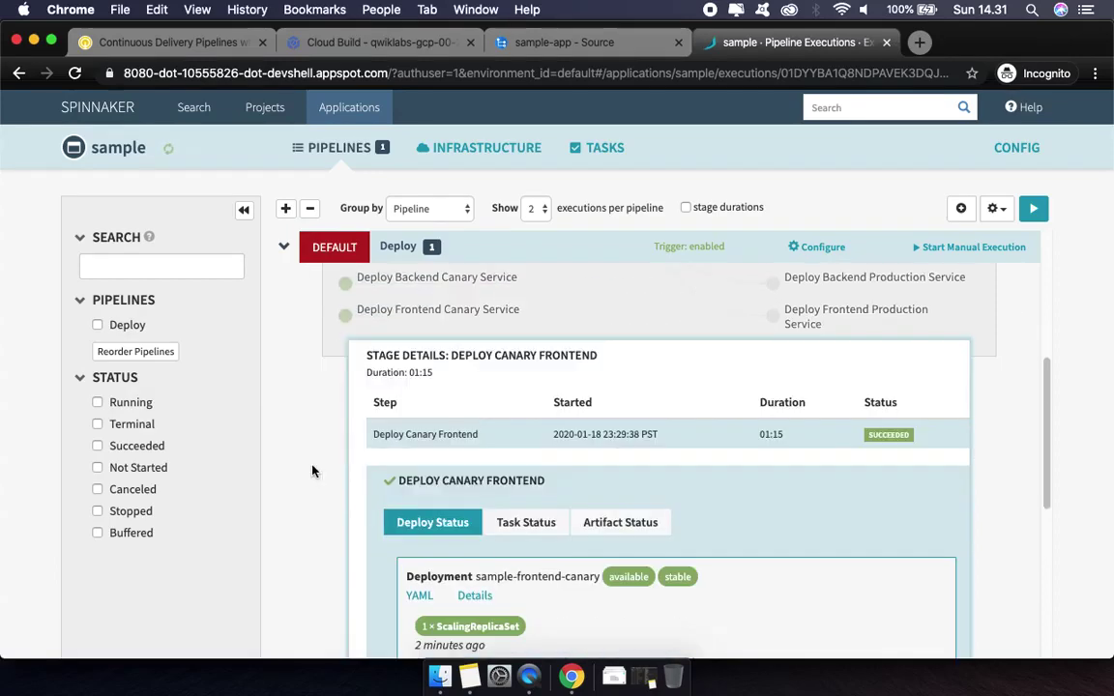
{"action": "scroll", "coordinate": [311, 471], "scroll_direction": "down", "scroll_amount": 3}
{"action": "scroll", "coordinate": [311, 471], "scroll_direction": "up", "scroll_amount": 15}
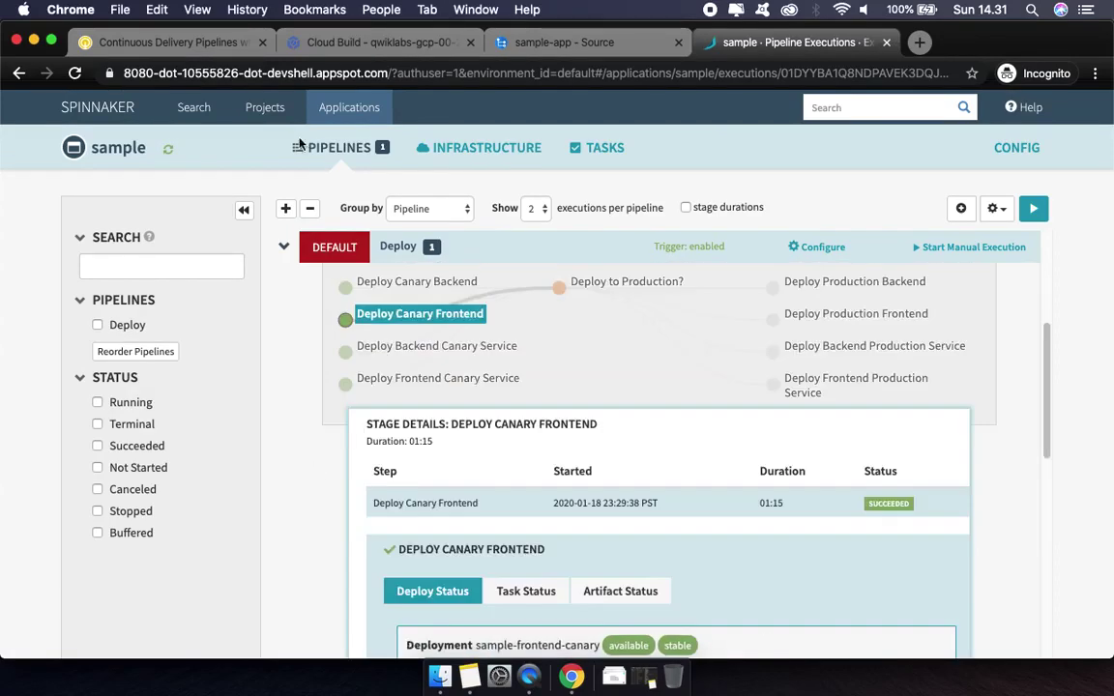
Reread the lab's instruction for approving the production deployment and return to the pipeline execution in Spinnaker
{"action": "left_click", "coordinate": [174, 43]}
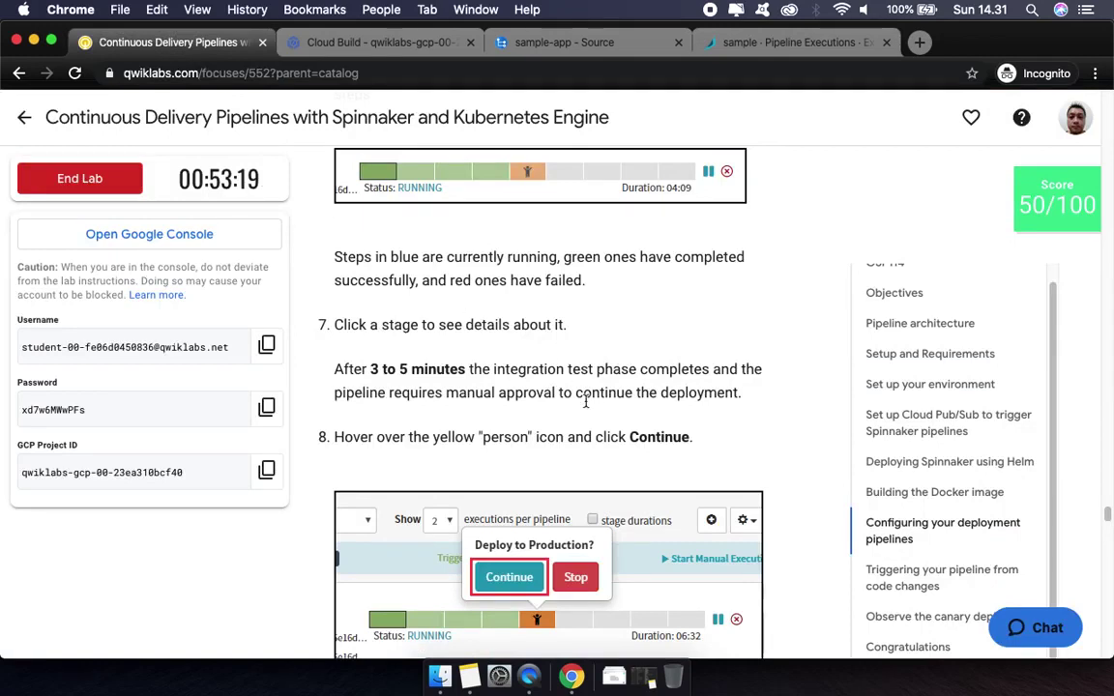
{"action": "scroll", "coordinate": [580, 414], "scroll_direction": "down", "scroll_amount": 3}
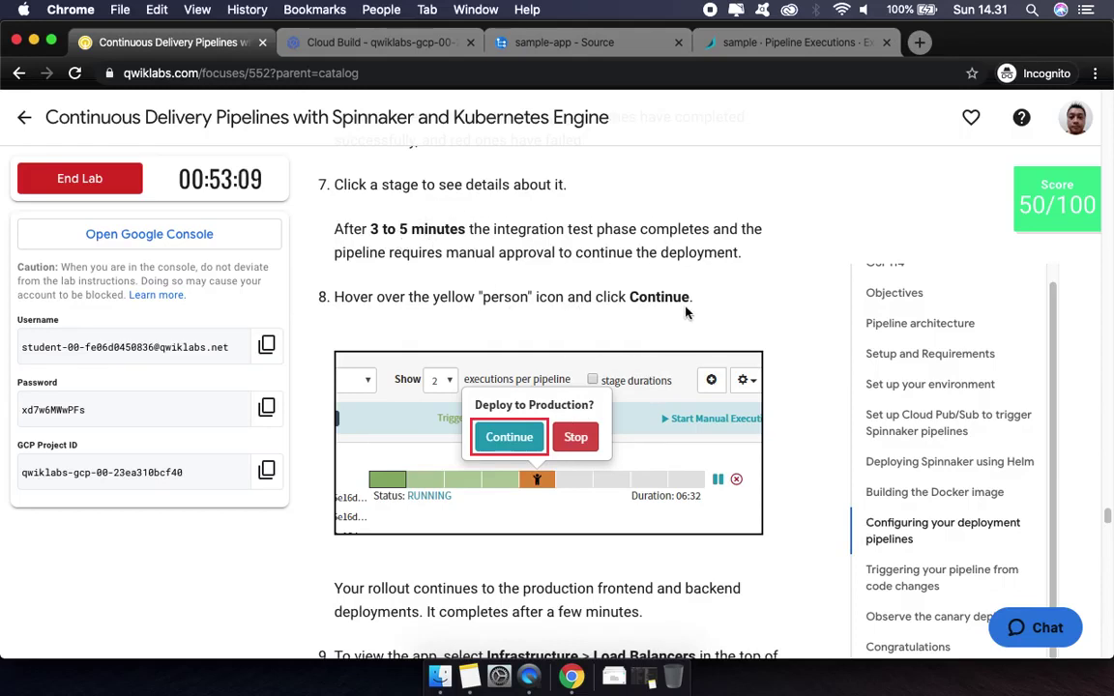
{"action": "left_click", "coordinate": [716, 43]}
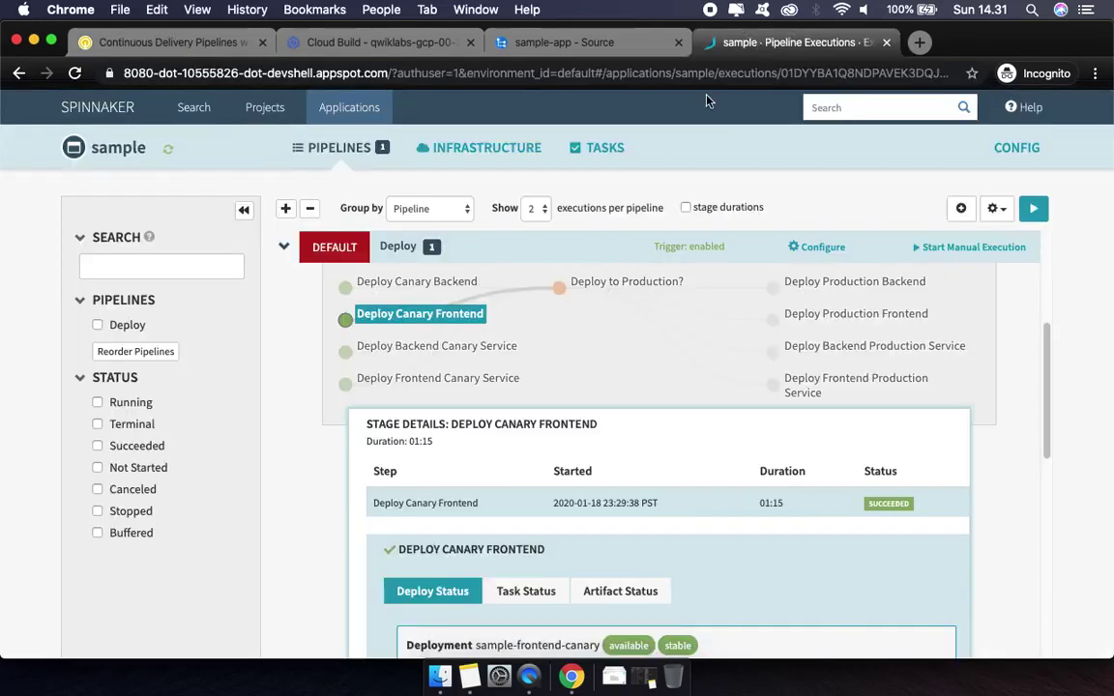
Approve the Deploy to Production? stage so the Deploy pipeline continues to the production deployments
{"action": "mouse_move", "coordinate": [716, 308]}
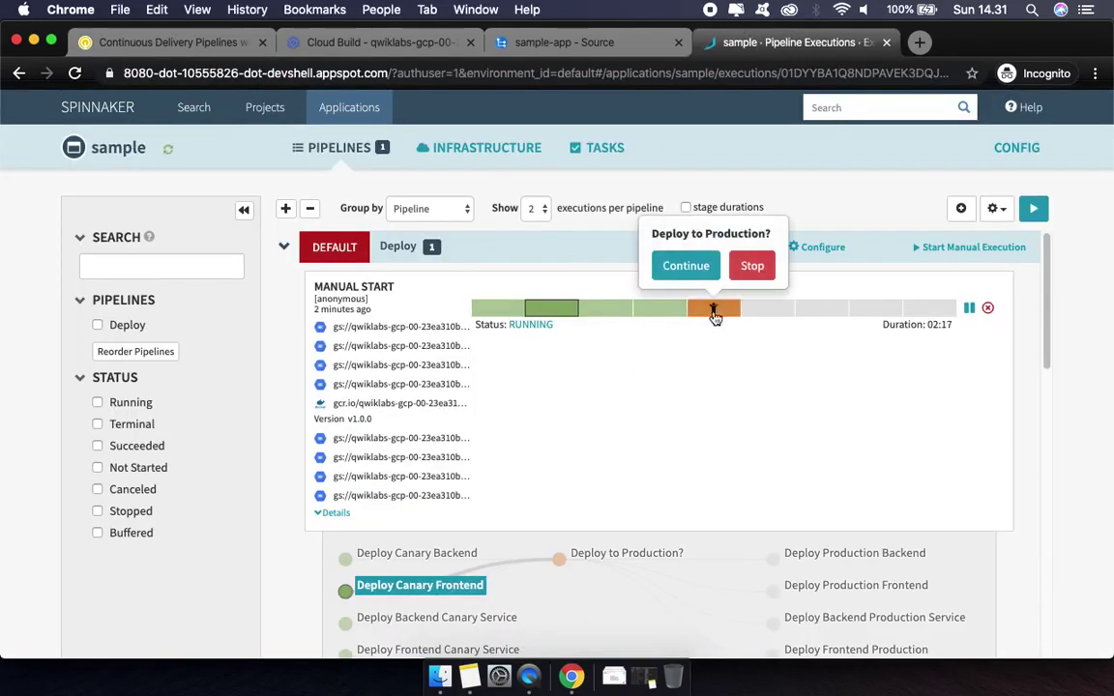
{"action": "left_click", "coordinate": [689, 266]}
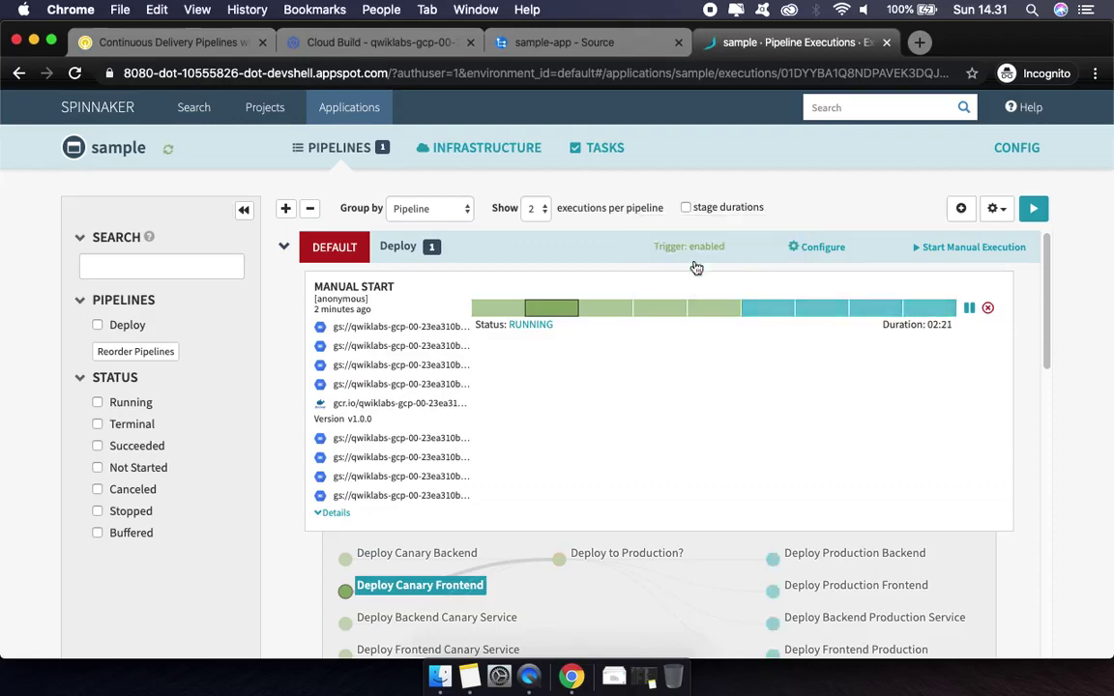
Read the lab's instruction for viewing the app and open the sample application's load balancers in Spinnaker
{"action": "left_click", "coordinate": [157, 42]}
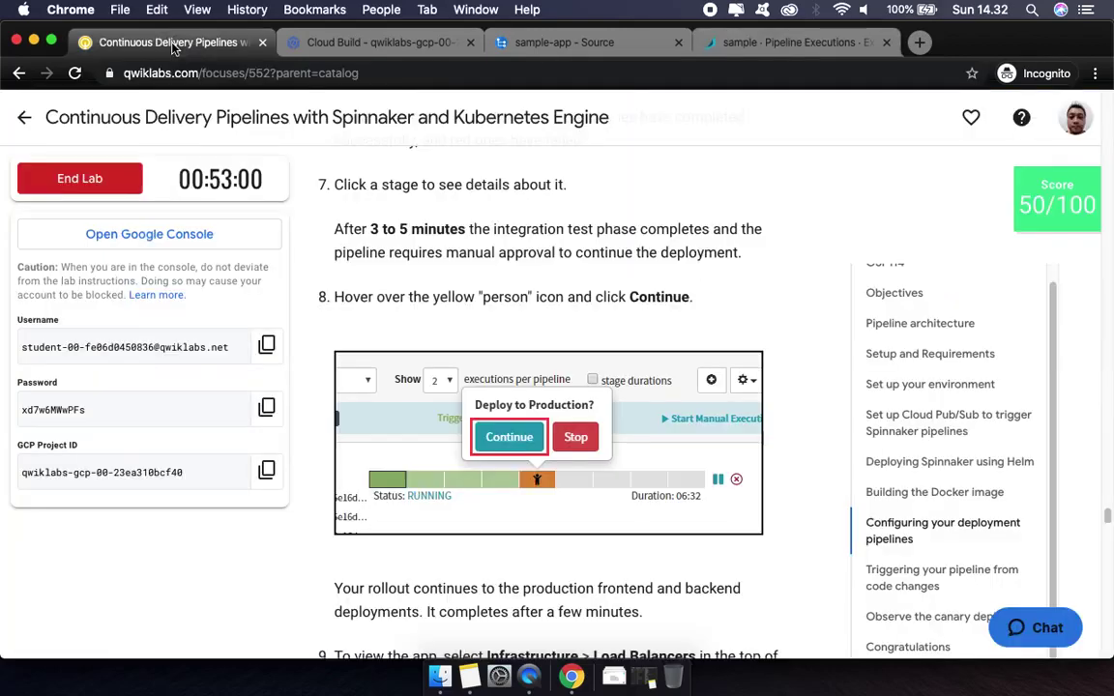
{"action": "scroll", "coordinate": [623, 478], "scroll_direction": "down", "scroll_amount": 3}
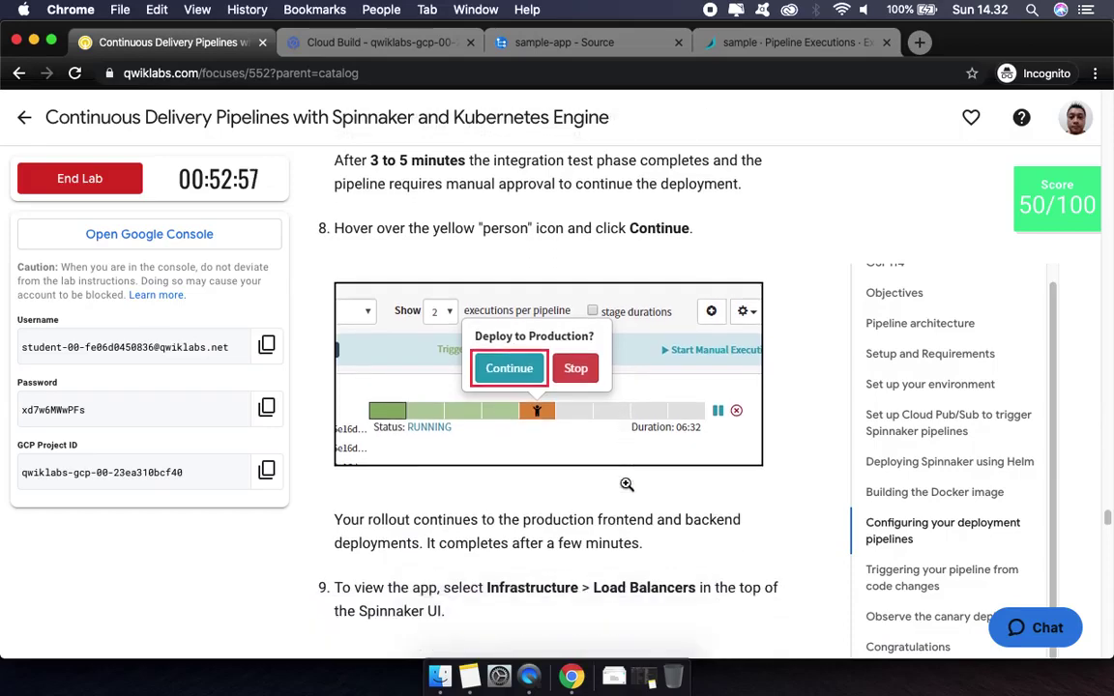
{"action": "scroll", "coordinate": [626, 483], "scroll_direction": "down", "scroll_amount": 5}
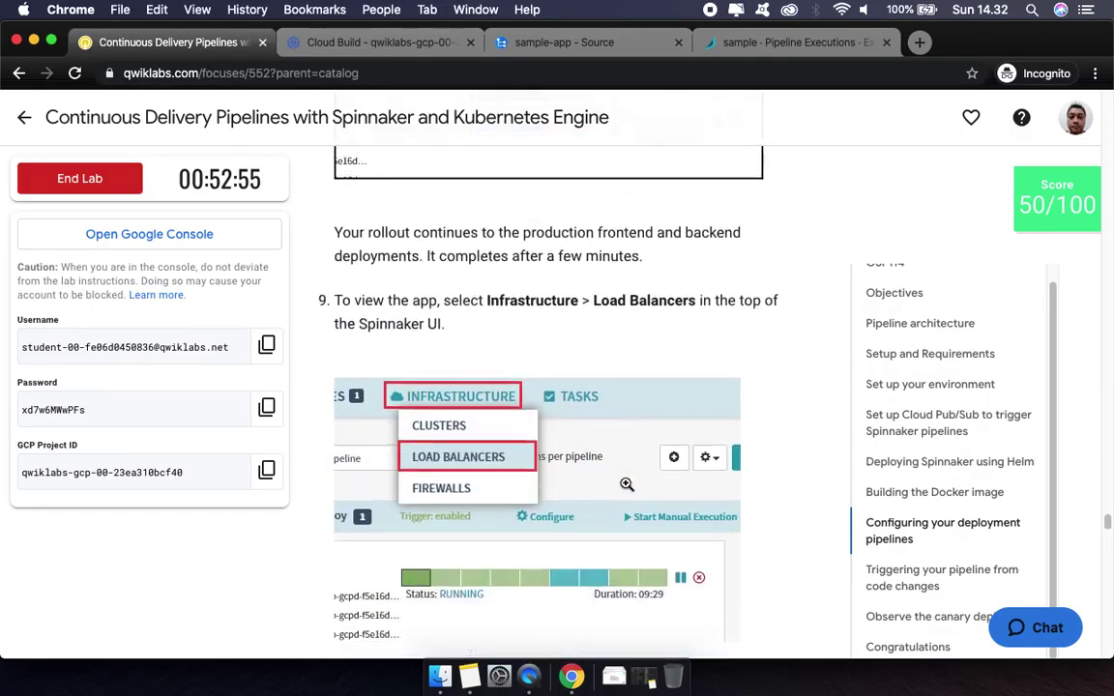
{"action": "scroll", "coordinate": [627, 484], "scroll_direction": "down", "scroll_amount": 1}
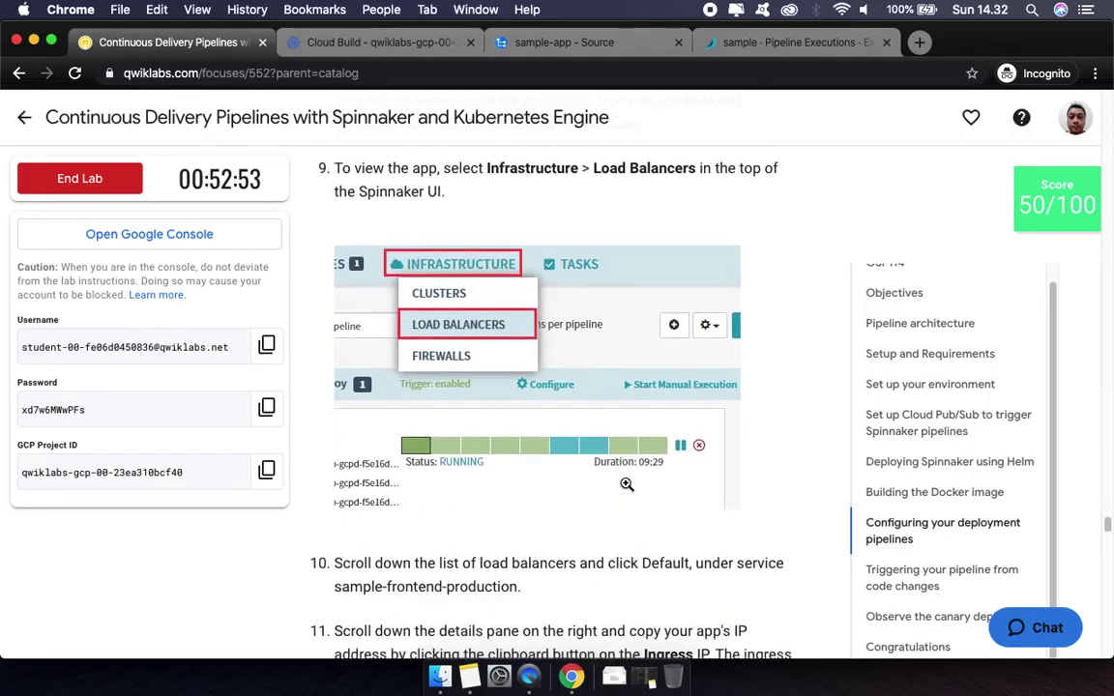
{"action": "left_click", "coordinate": [788, 43]}
{"action": "mouse_move", "coordinate": [472, 153]}
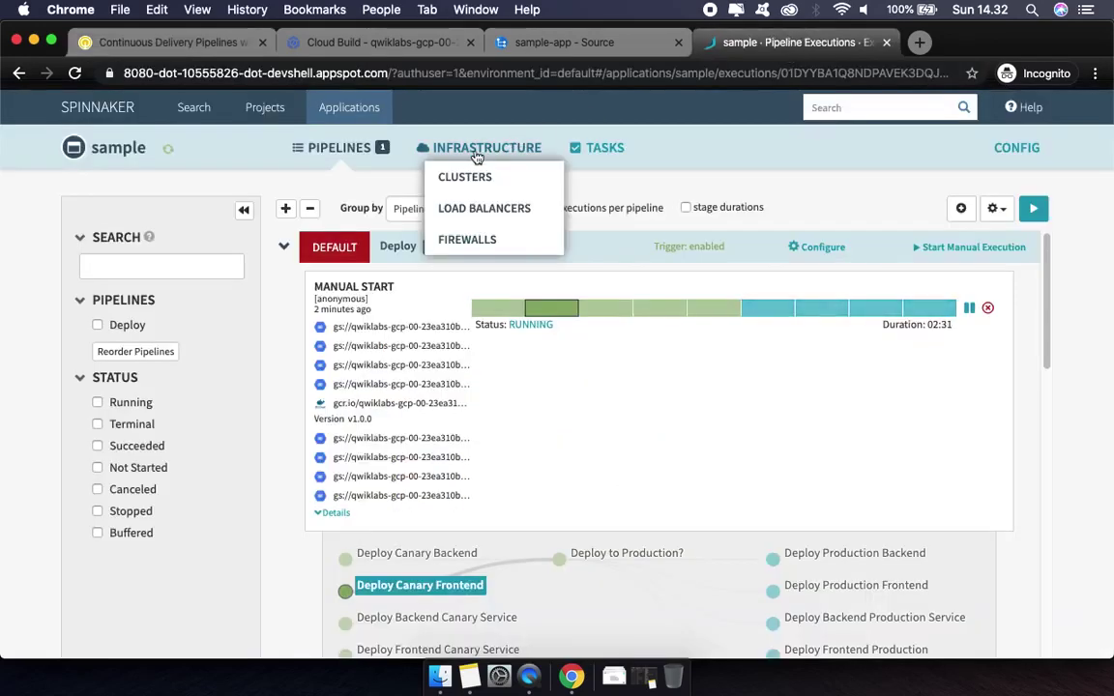
{"action": "left_click", "coordinate": [457, 215]}
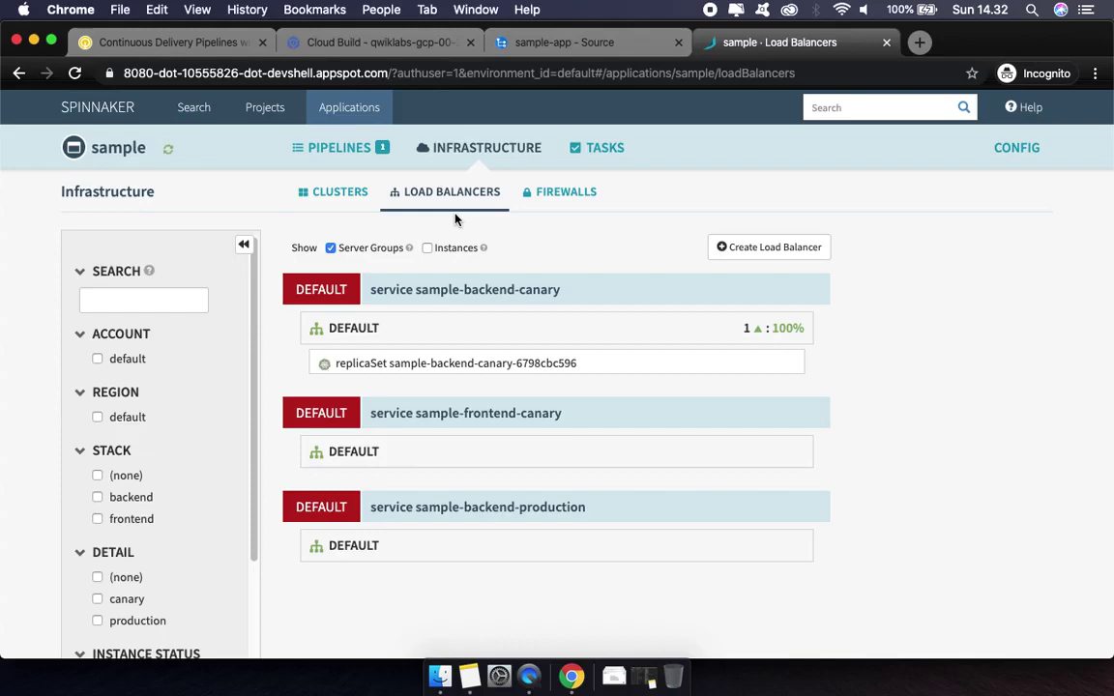
Read the lab's instructions on selecting the sample-frontend-production load balancer and copying its Ingress IP, and return to Spinnaker's load balancers
{"action": "left_click", "coordinate": [186, 41]}
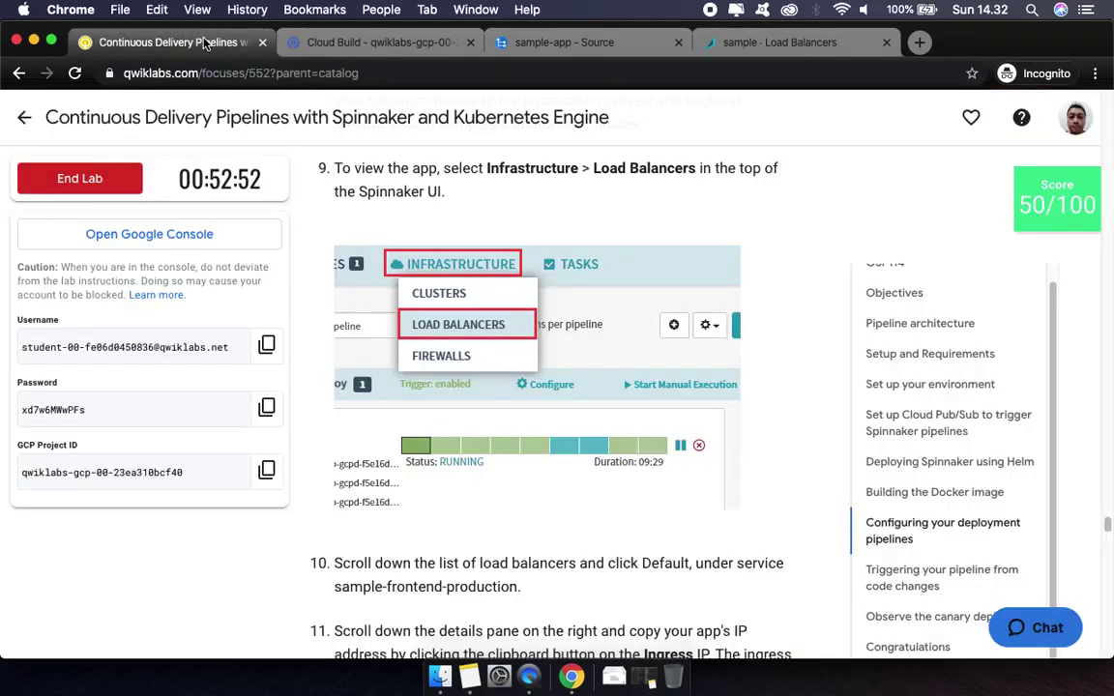
{"action": "scroll", "coordinate": [505, 460], "scroll_direction": "down", "scroll_amount": 5}
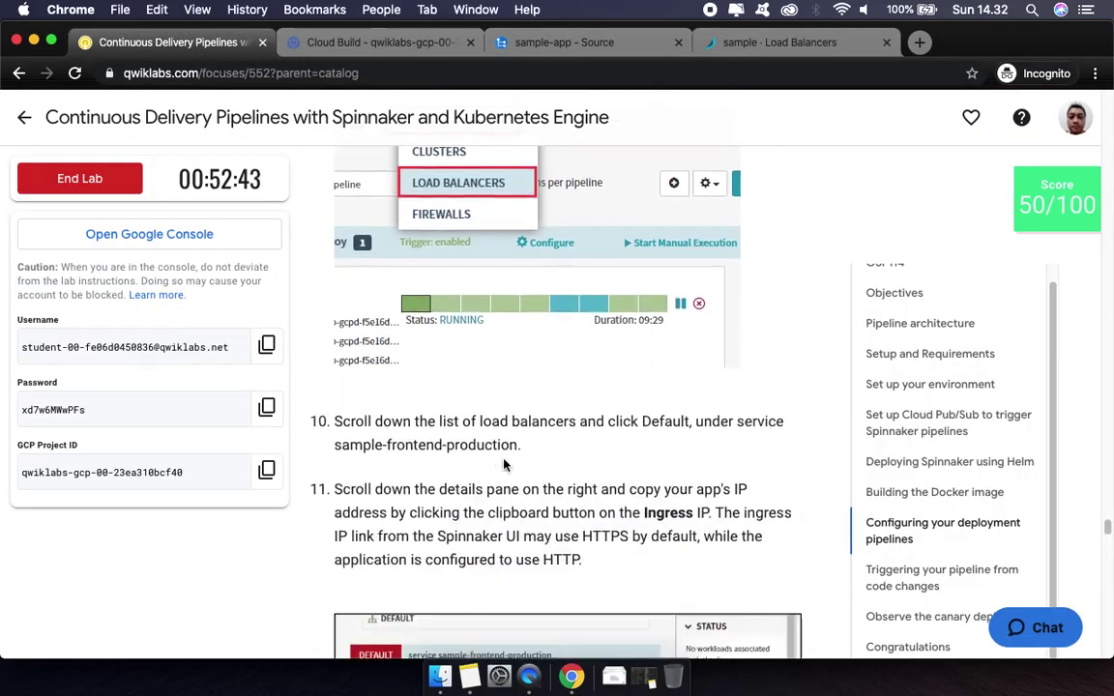
{"action": "scroll", "coordinate": [504, 465], "scroll_direction": "down", "scroll_amount": 1}
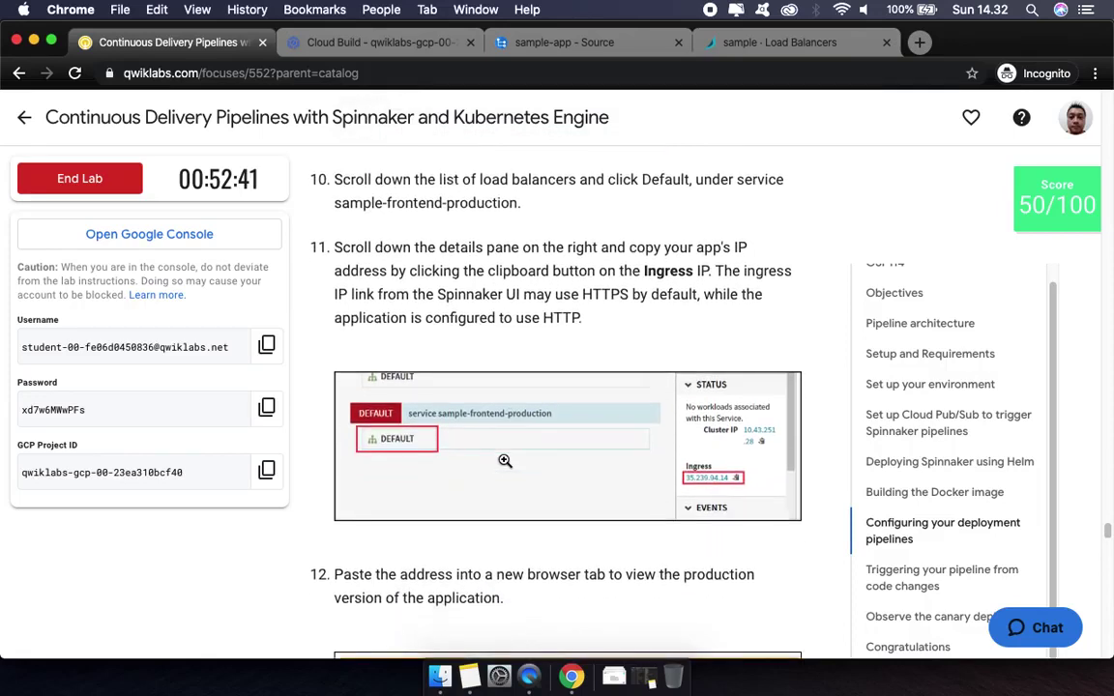
{"action": "scroll", "coordinate": [505, 461], "scroll_direction": "down", "scroll_amount": 2}
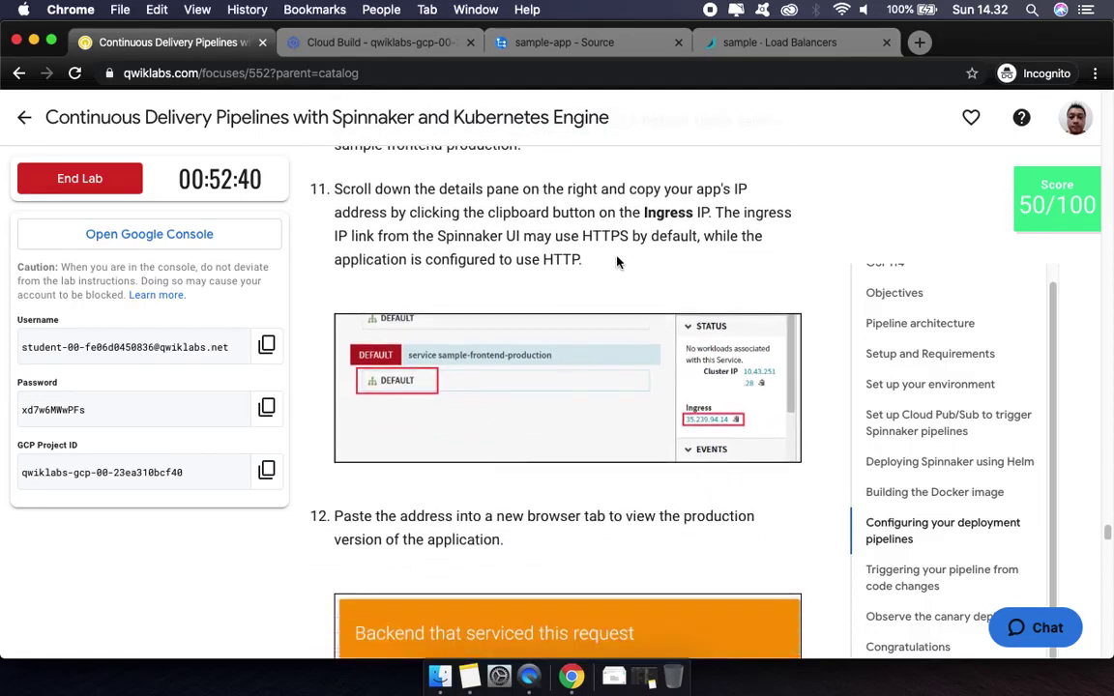
{"action": "left_click", "coordinate": [759, 45]}
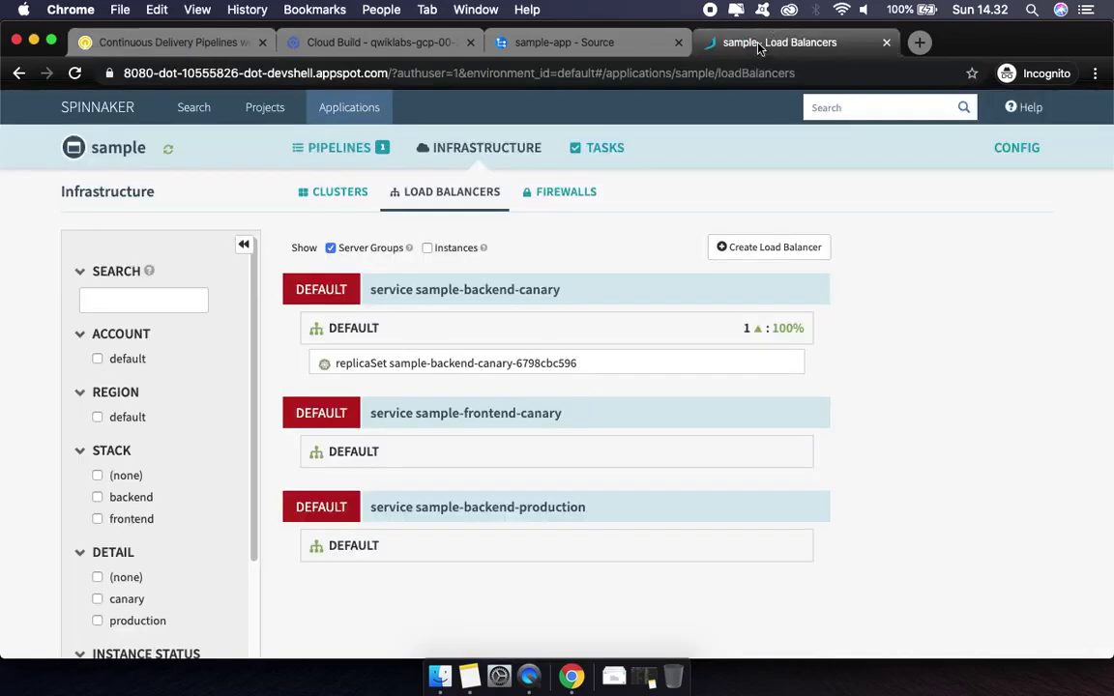
{"action": "left_click", "coordinate": [159, 47]}
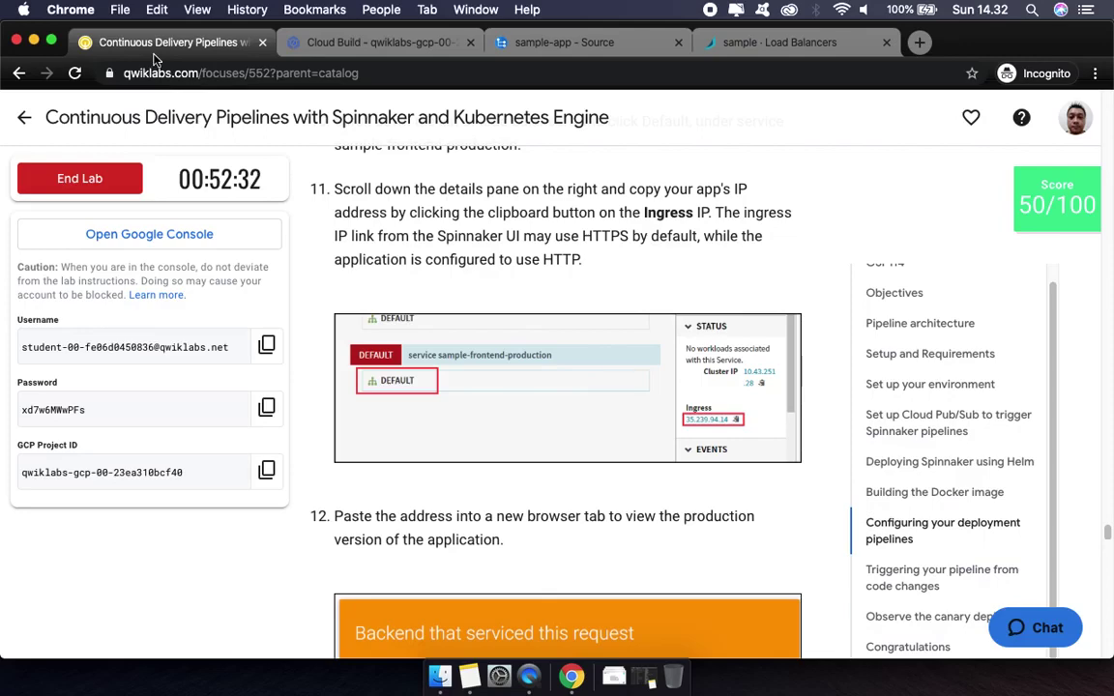
{"action": "left_click", "coordinate": [744, 43]}
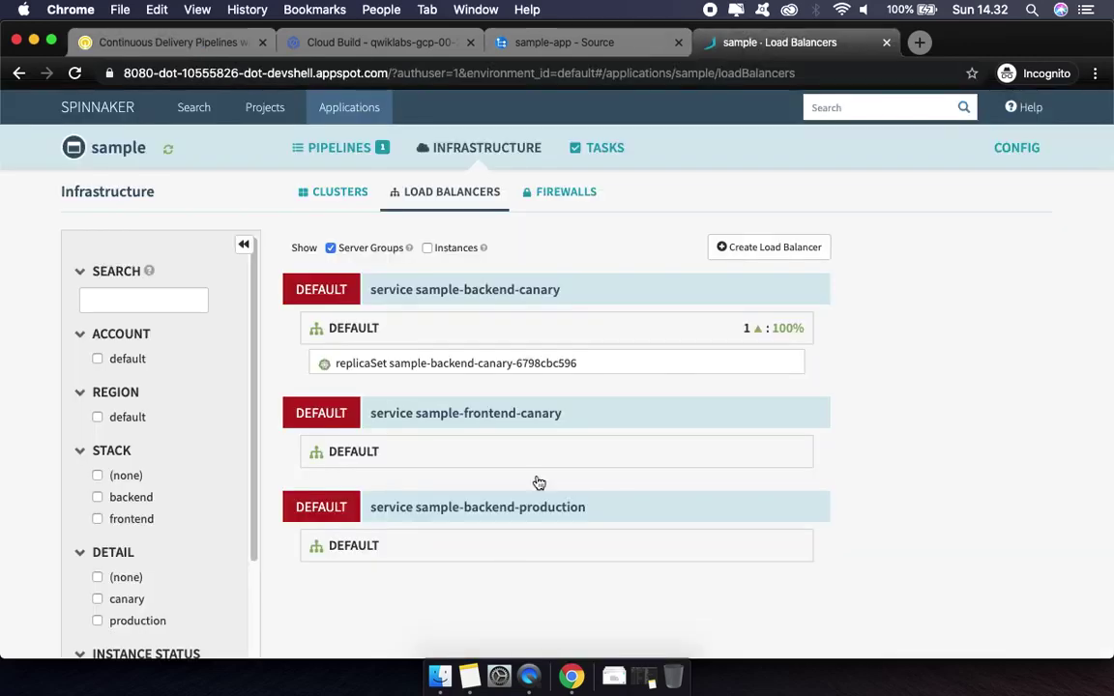
Open the details of the Default load balancer under service sample-frontend-production and find its status addresses
{"action": "left_click", "coordinate": [349, 454]}
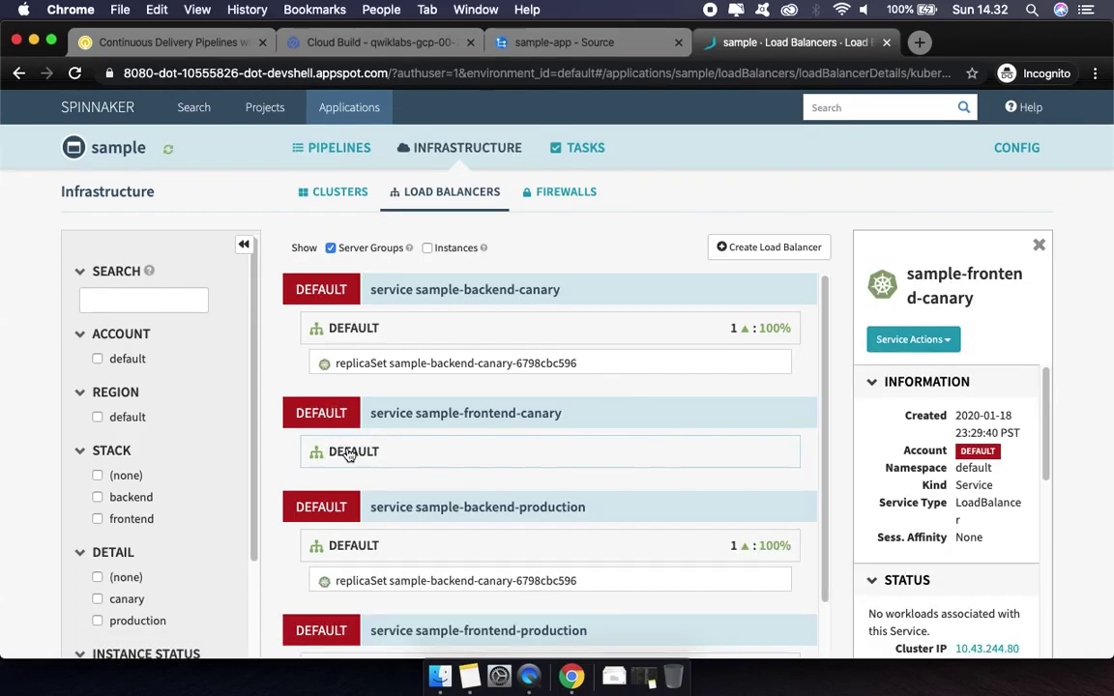
{"action": "left_click", "coordinate": [204, 47]}
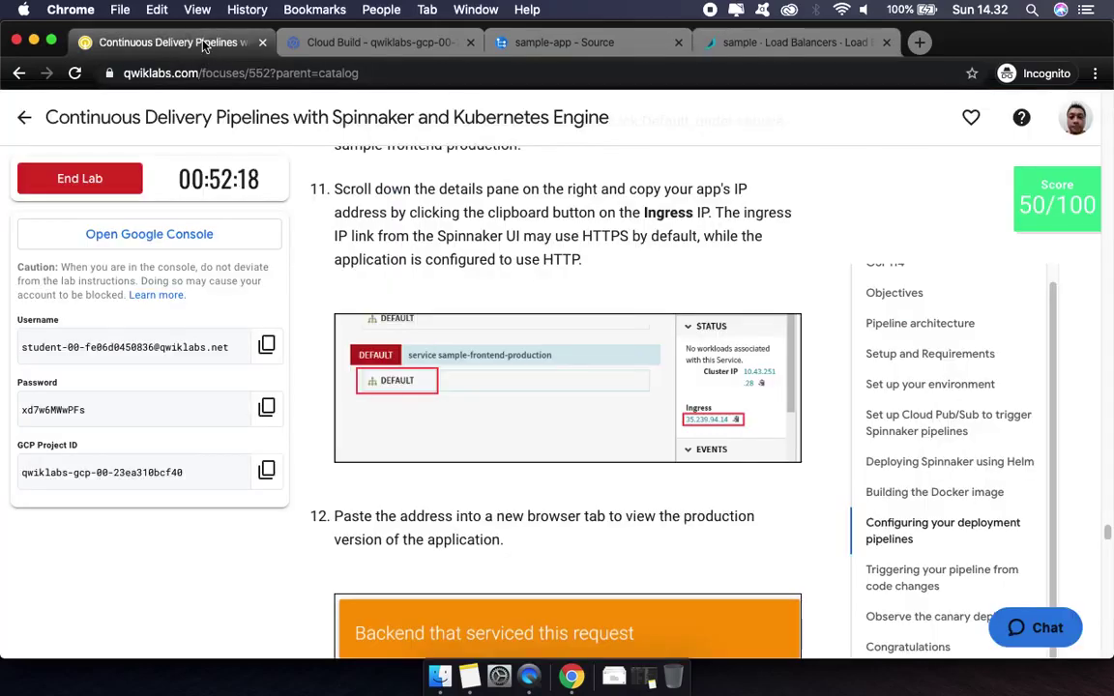
{"action": "left_click", "coordinate": [838, 45]}
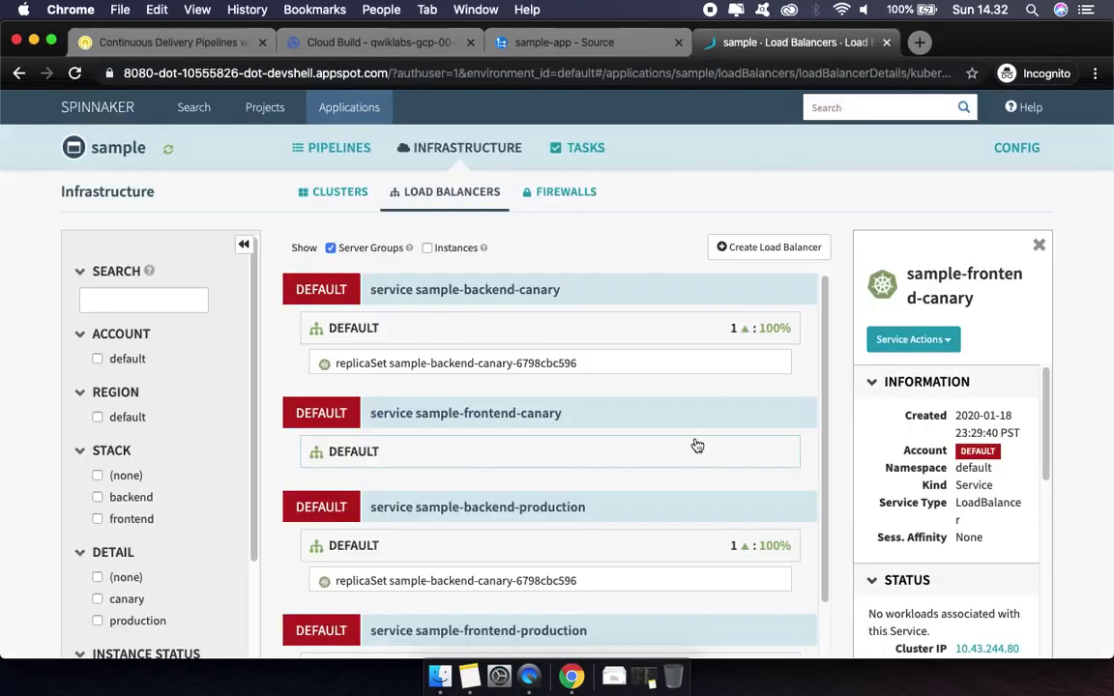
{"action": "scroll", "coordinate": [698, 445], "scroll_direction": "down", "scroll_amount": 1}
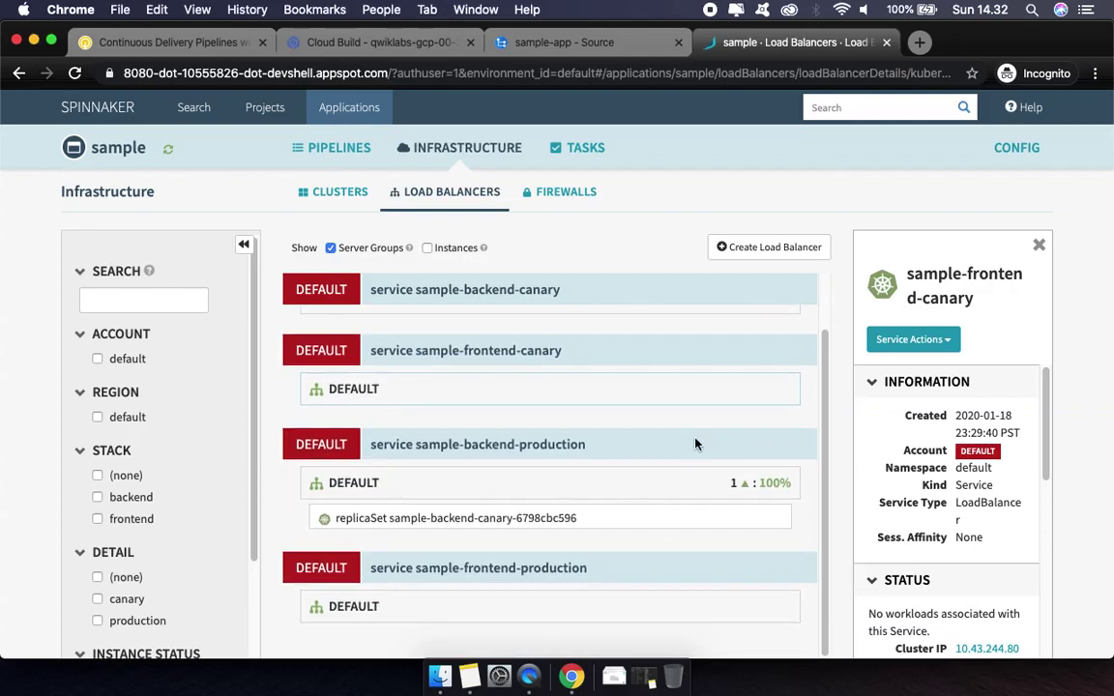
{"action": "left_click", "coordinate": [351, 606]}
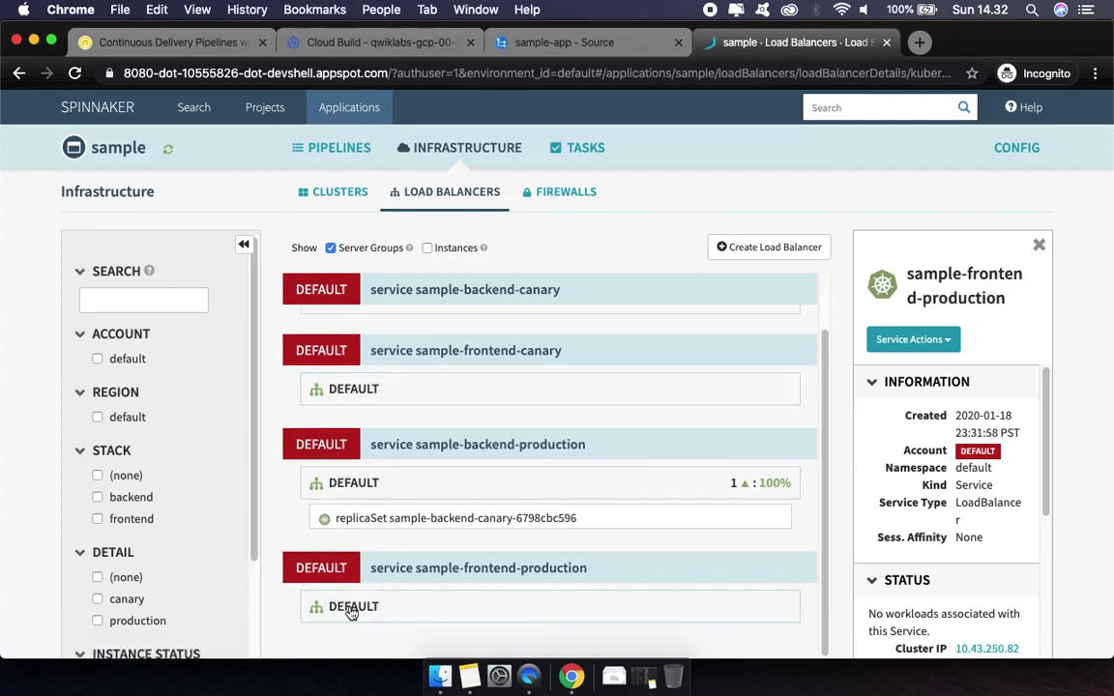
{"action": "scroll", "coordinate": [987, 536], "scroll_direction": "down", "scroll_amount": 5}
{"action": "scroll", "coordinate": [994, 532], "scroll_direction": "up", "scroll_amount": 3}
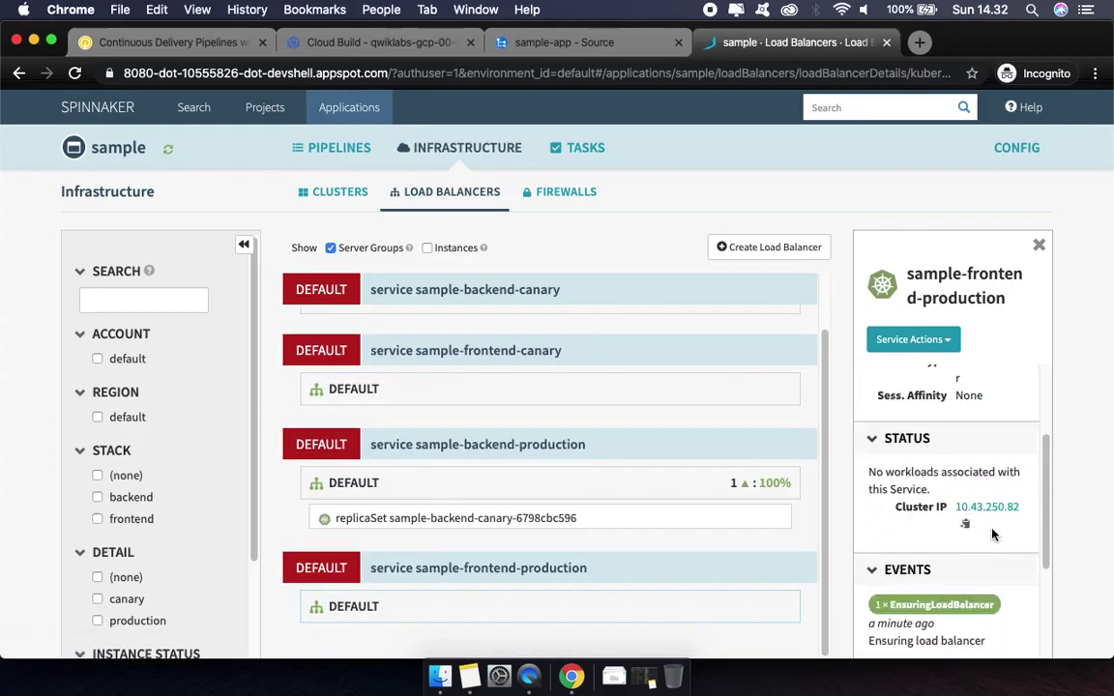
{"action": "scroll", "coordinate": [989, 522], "scroll_direction": "down", "scroll_amount": 2}
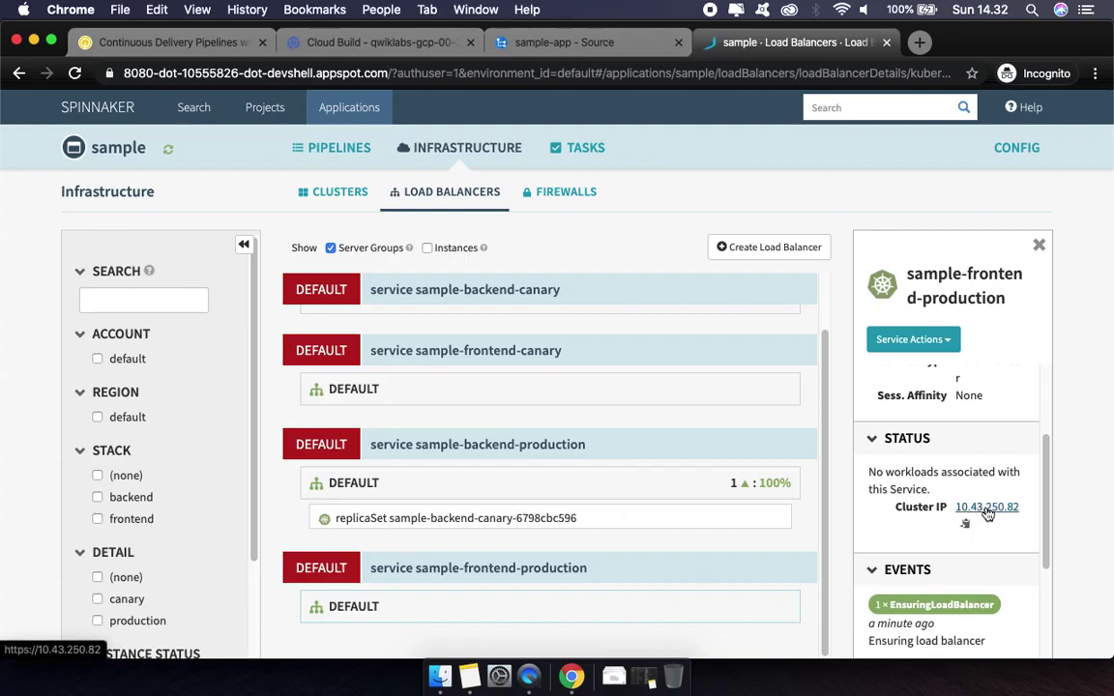
Copy the Cluster IP of sample-frontend-production and load 10.43.250.82 in a new browser tab
{"action": "left_click", "coordinate": [179, 43]}
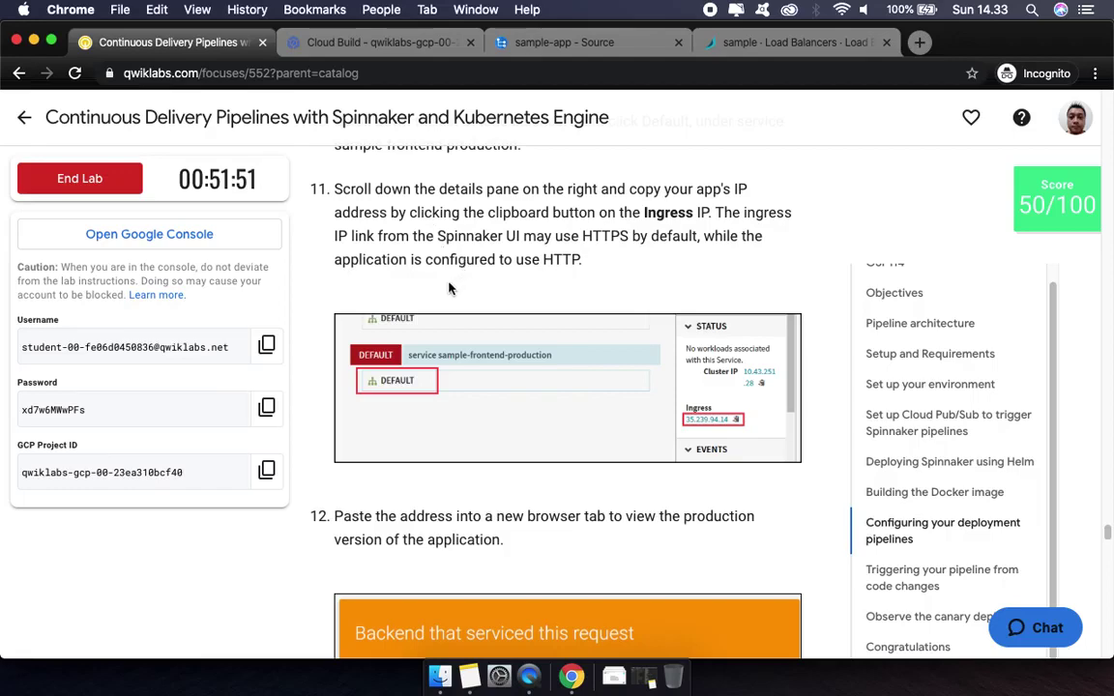
{"action": "left_click", "coordinate": [716, 41]}
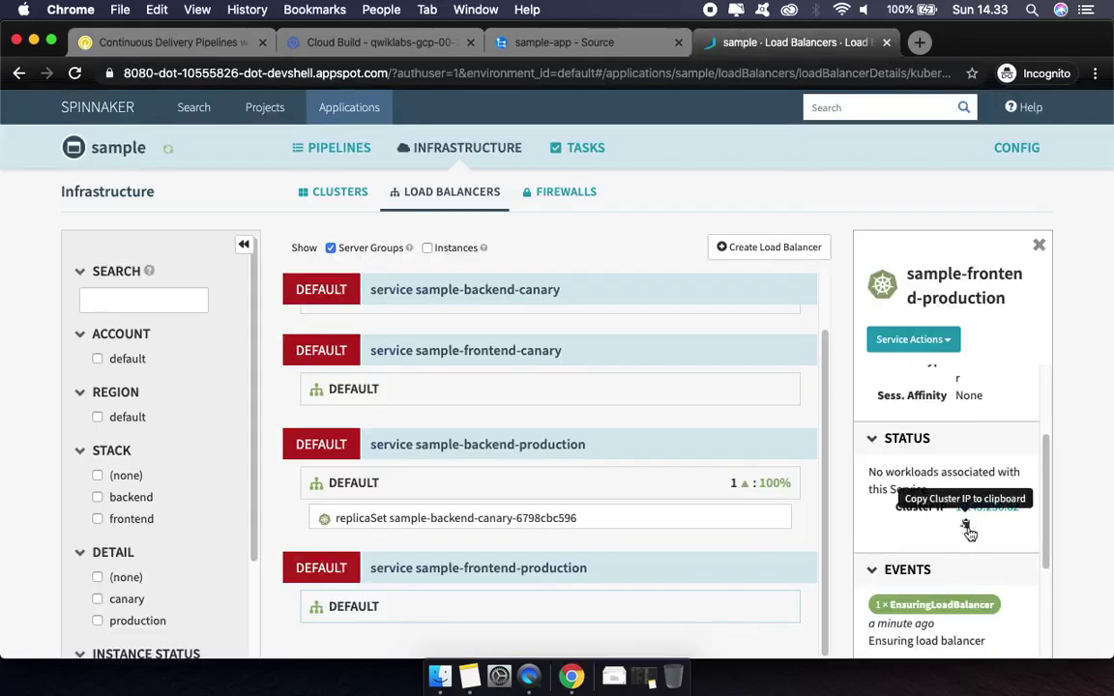
{"action": "left_click", "coordinate": [966, 527]}
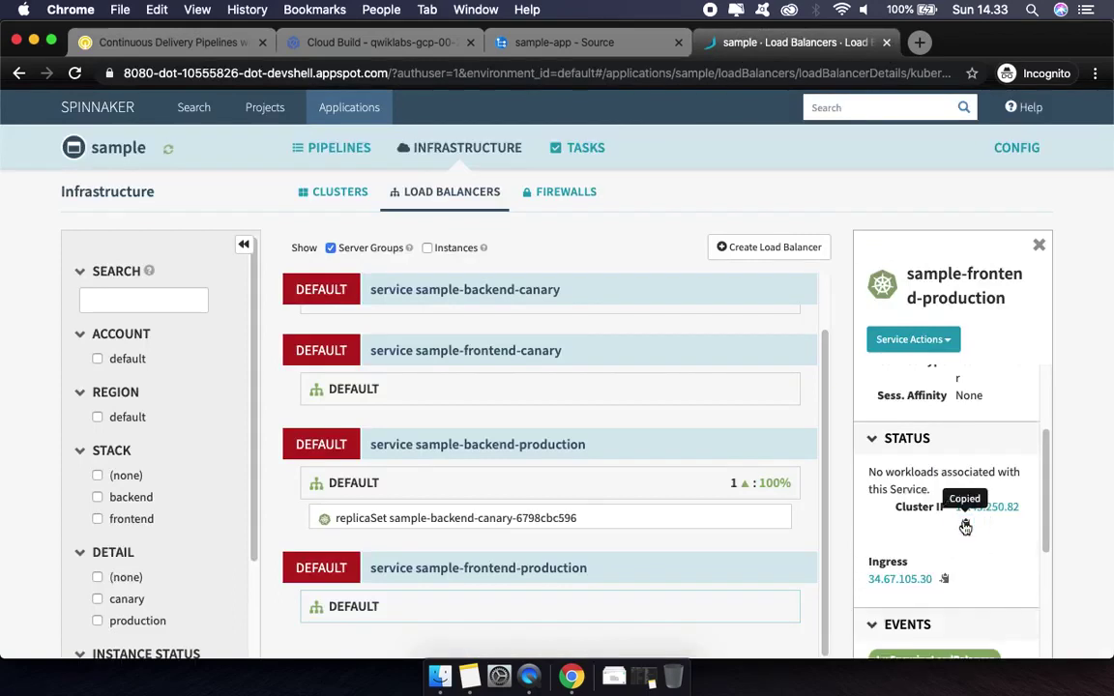
{"action": "left_click", "coordinate": [919, 41]}
{"action": "right_click", "coordinate": [523, 71]}
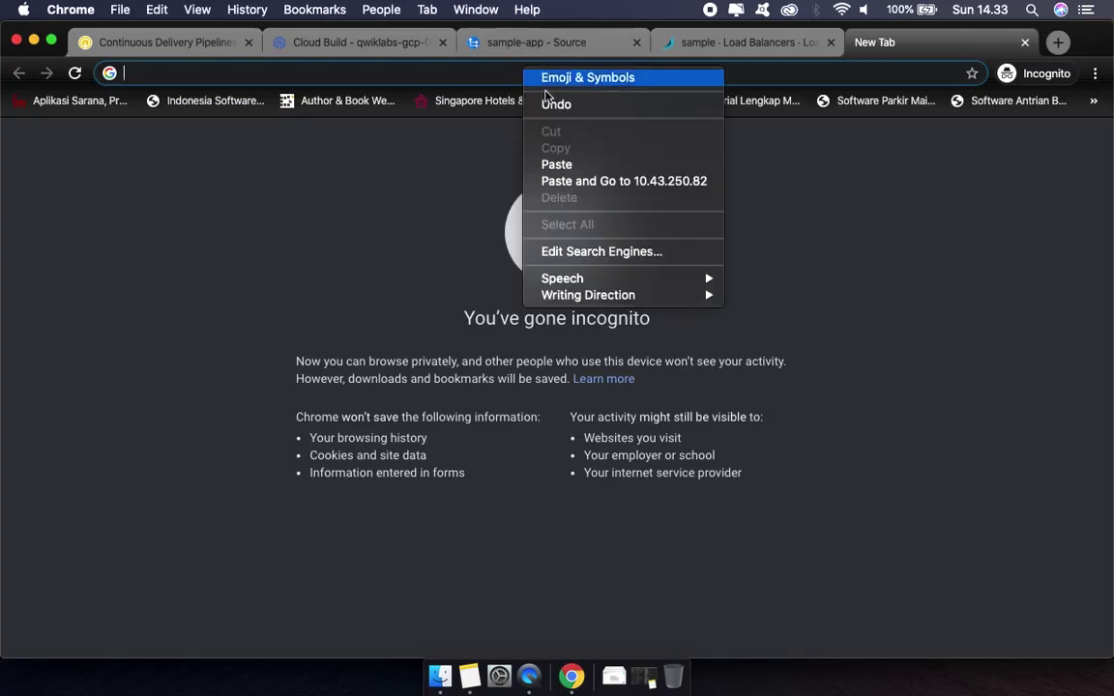
{"action": "left_click", "coordinate": [617, 181]}
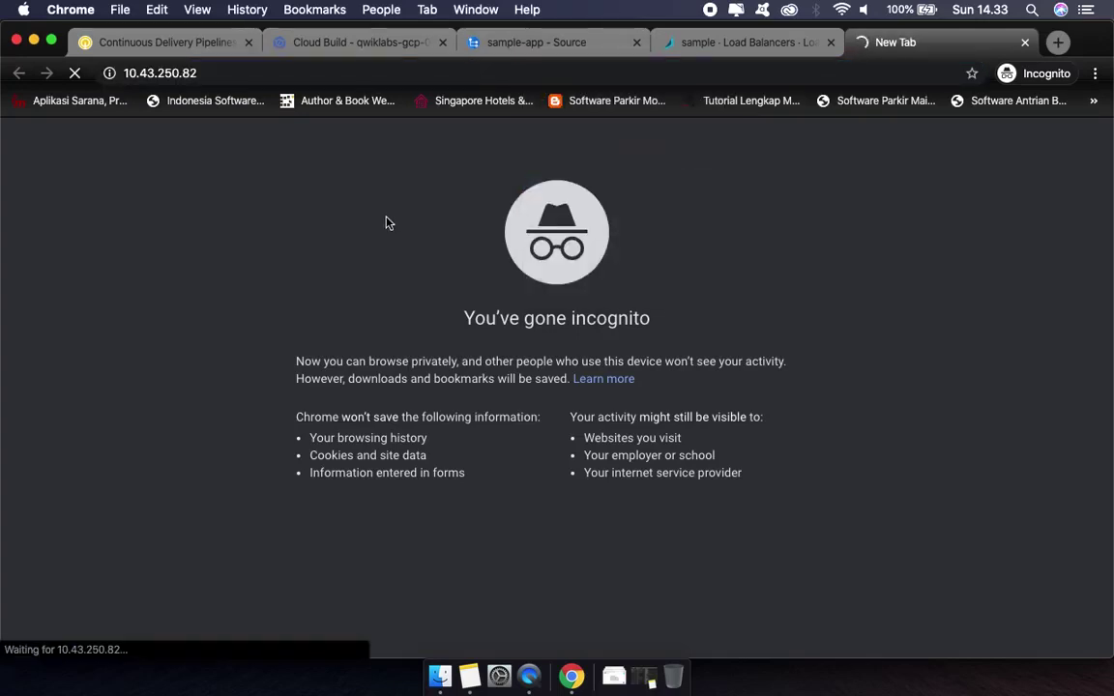
Compare the lab's Ingress IP instructions with the sample-frontend-production status details and check the page loading from the Cluster IP
{"action": "left_click", "coordinate": [774, 44]}
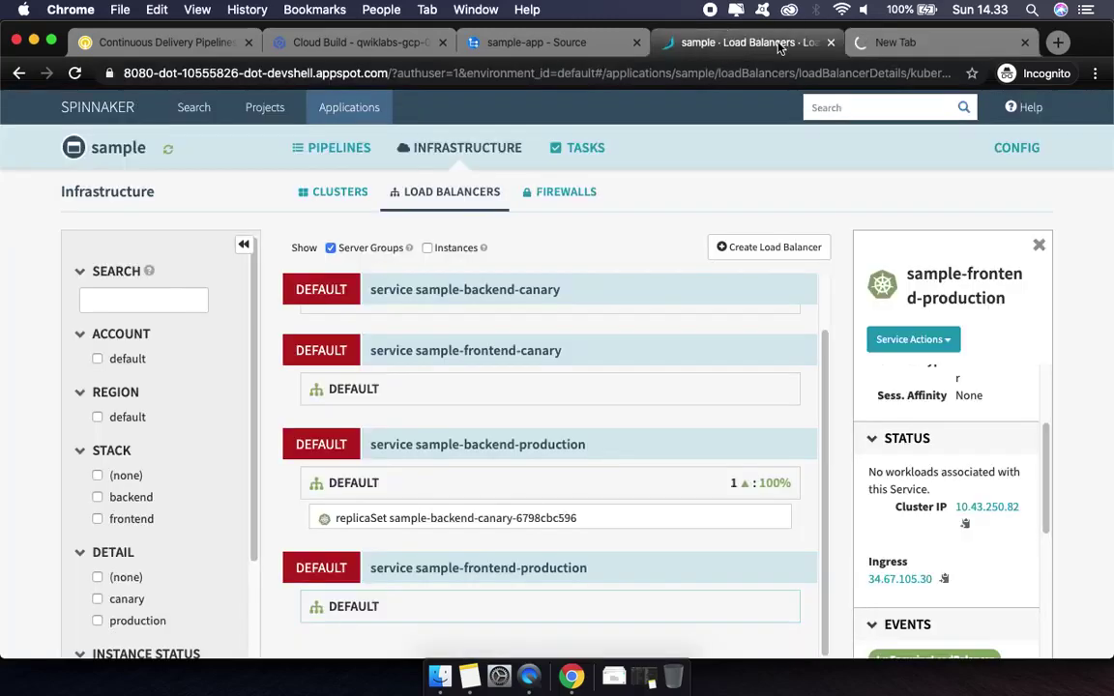
{"action": "left_click", "coordinate": [888, 43]}
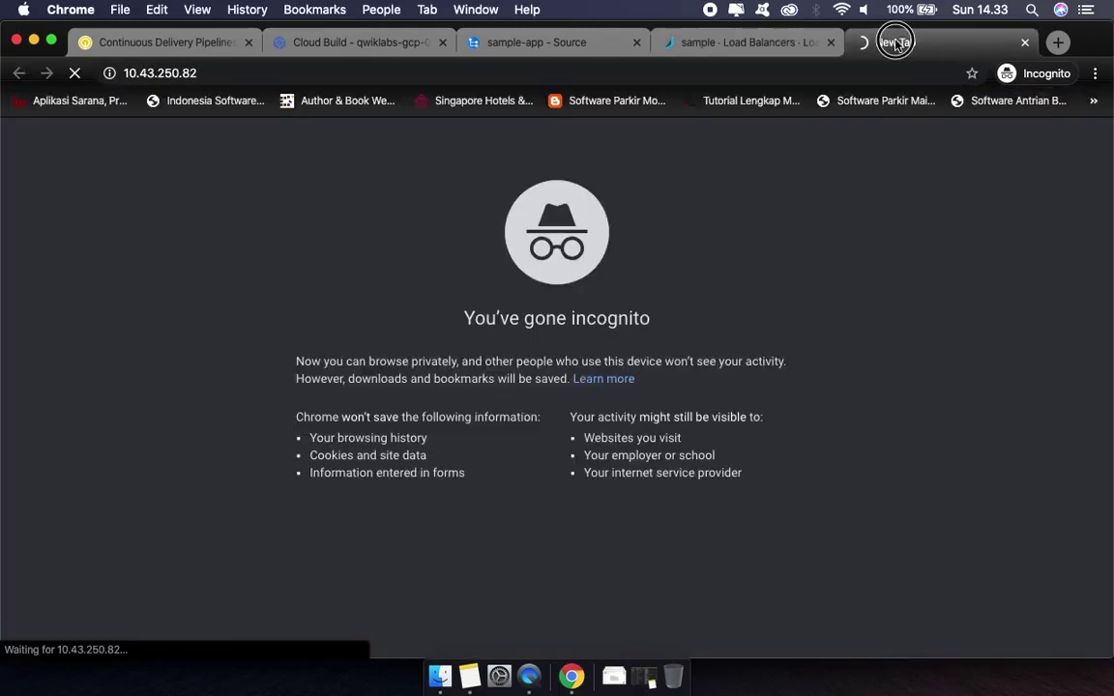
{"action": "left_click", "coordinate": [171, 49]}
{"action": "scroll", "coordinate": [464, 504], "scroll_direction": "down", "scroll_amount": 2}
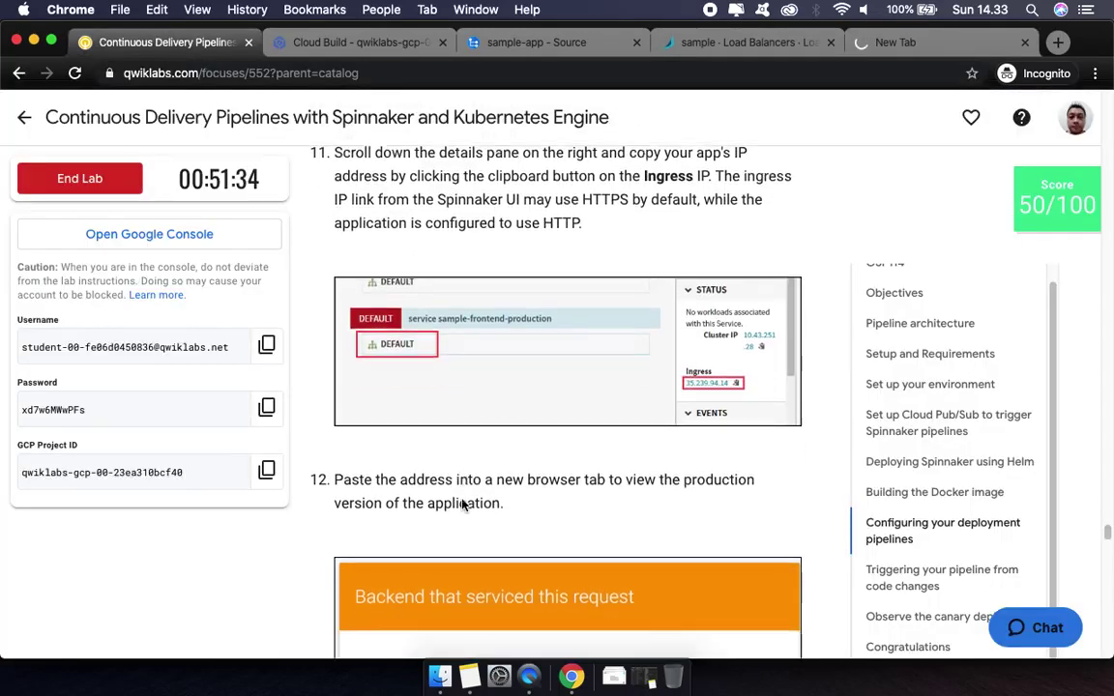
{"action": "scroll", "coordinate": [463, 505], "scroll_direction": "down", "scroll_amount": 4}
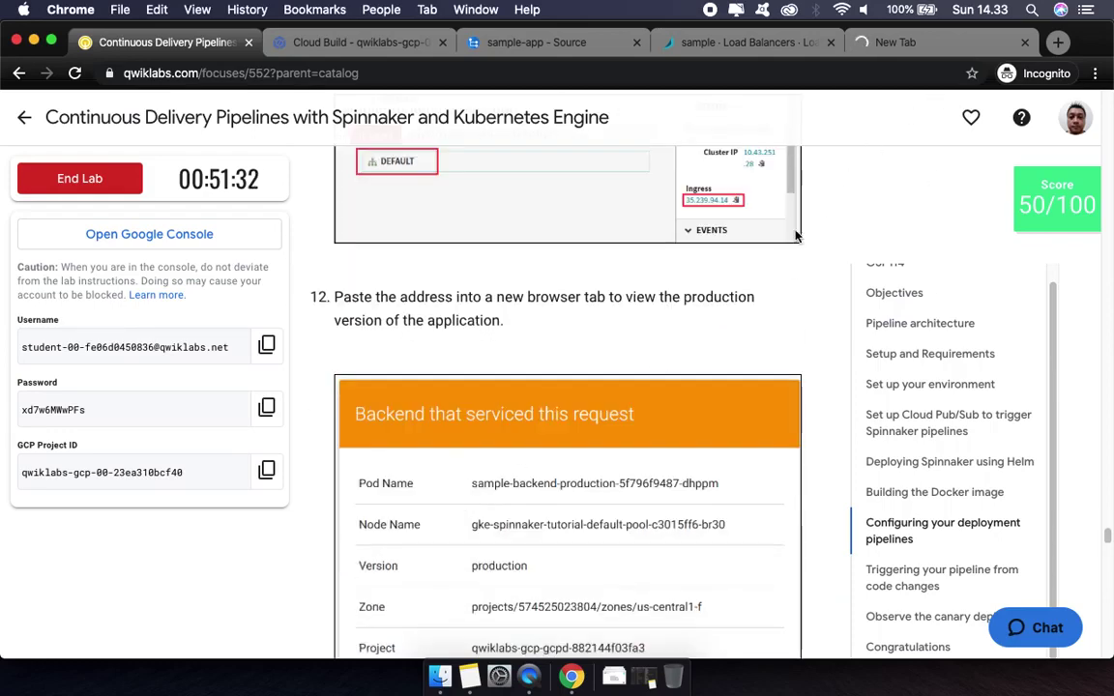
{"action": "scroll", "coordinate": [711, 323], "scroll_direction": "up", "scroll_amount": 2}
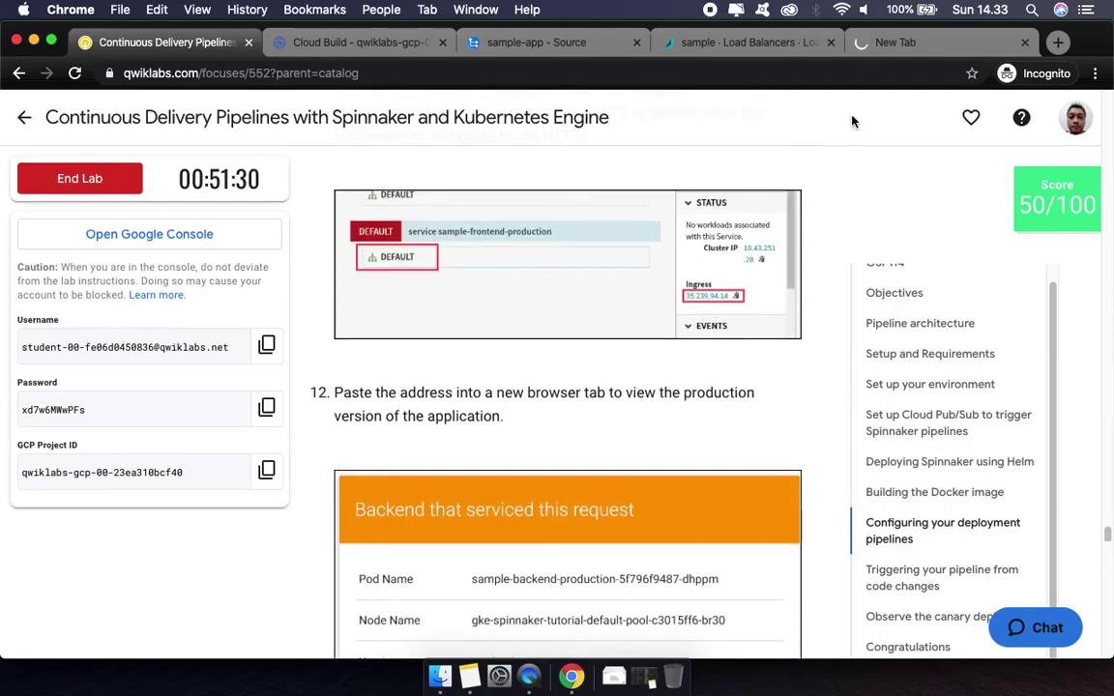
{"action": "left_click", "coordinate": [750, 42]}
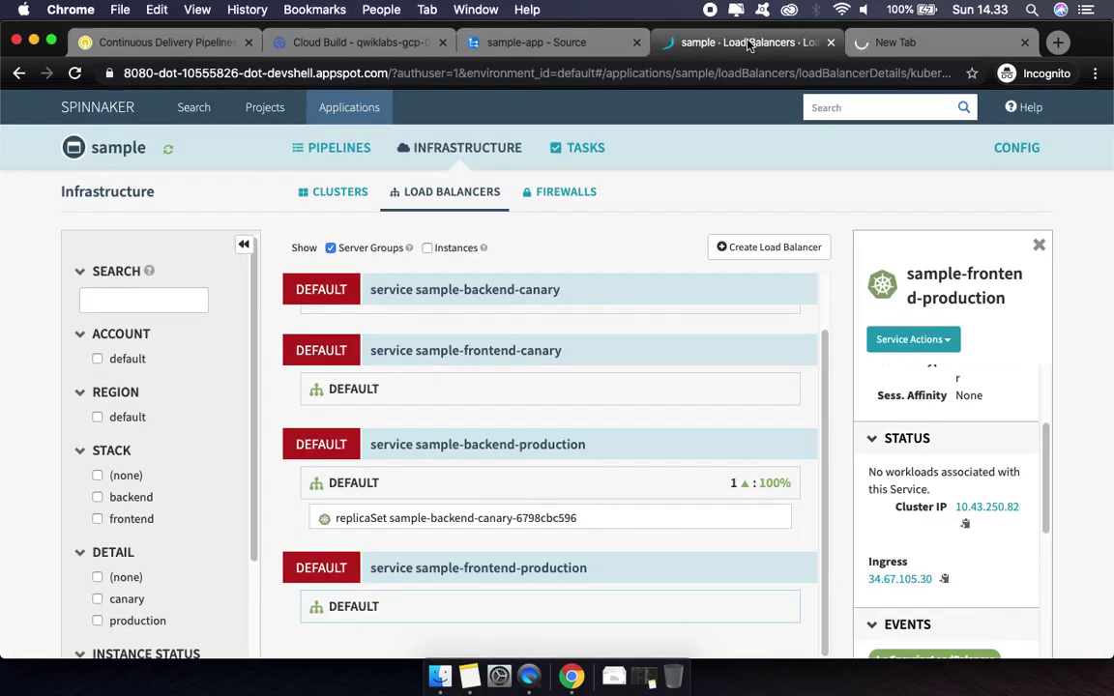
{"action": "left_click", "coordinate": [871, 42]}
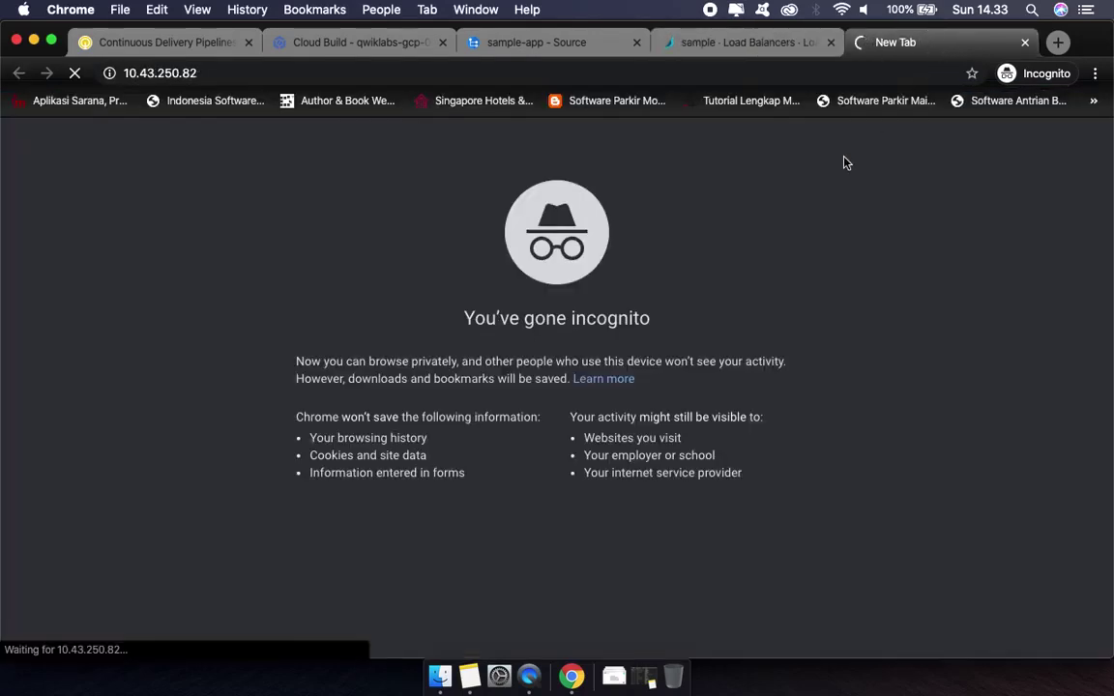
{"action": "left_click", "coordinate": [755, 43]}
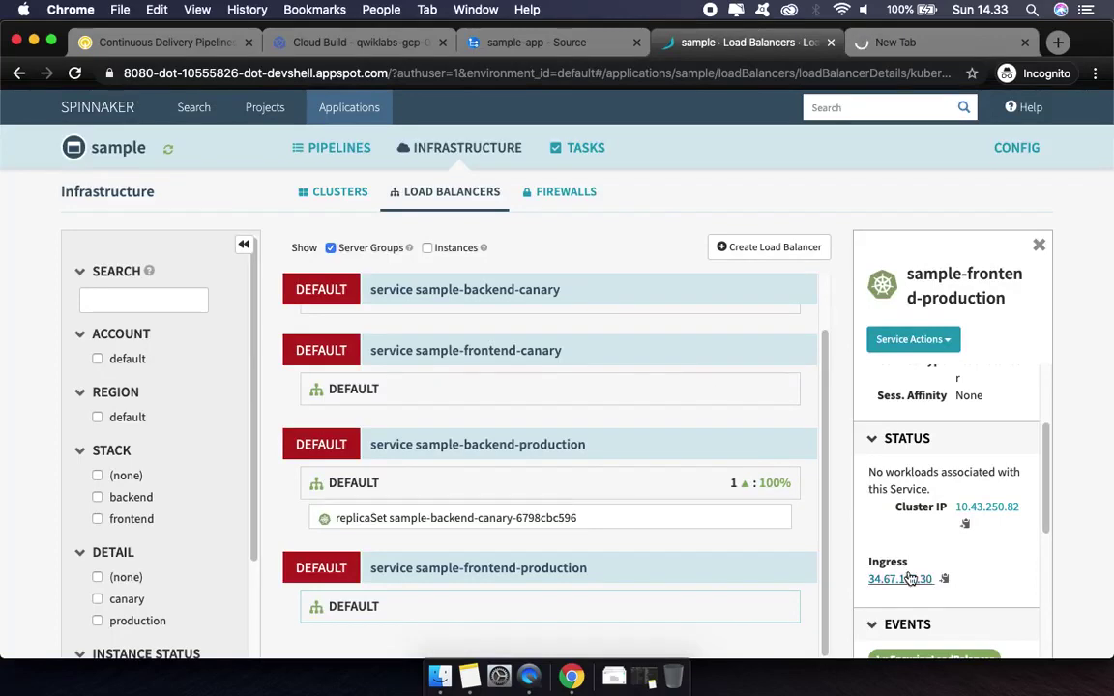
Copy the Ingress IP of sample-frontend-production, load 34.67.105.30 in the open new tab and review the backend and frontend details
{"action": "left_click", "coordinate": [945, 578]}
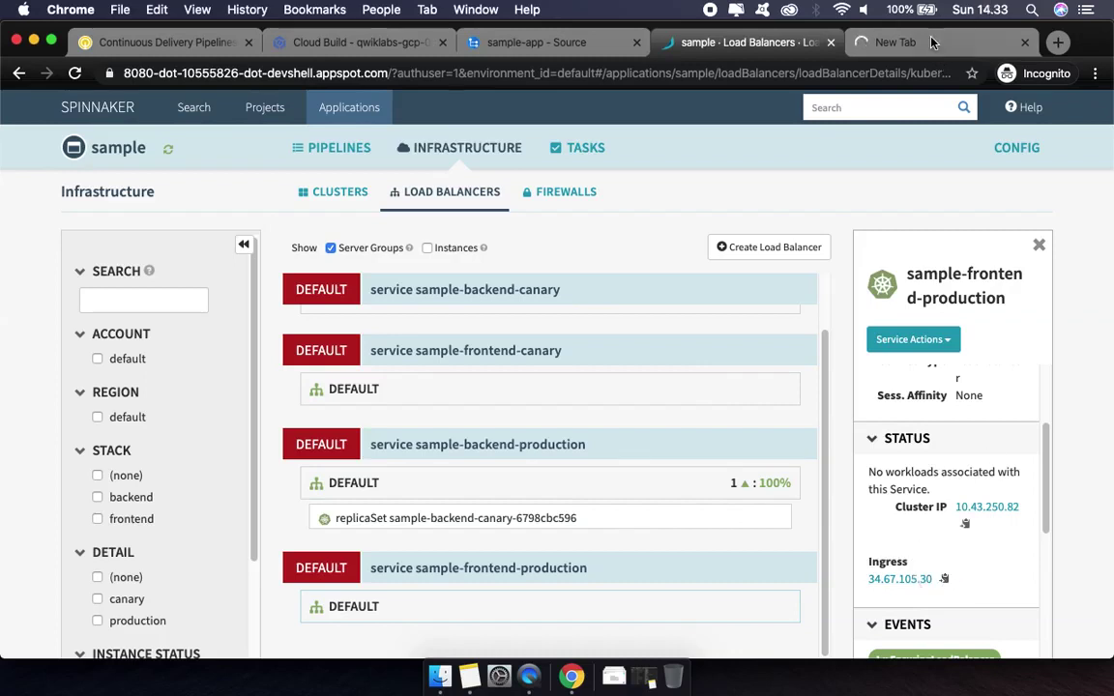
{"action": "left_click", "coordinate": [866, 42]}
{"action": "left_click", "coordinate": [232, 72]}
{"action": "left_click_drag", "start_coordinate": [233, 72], "coordinate": [3, 73]}
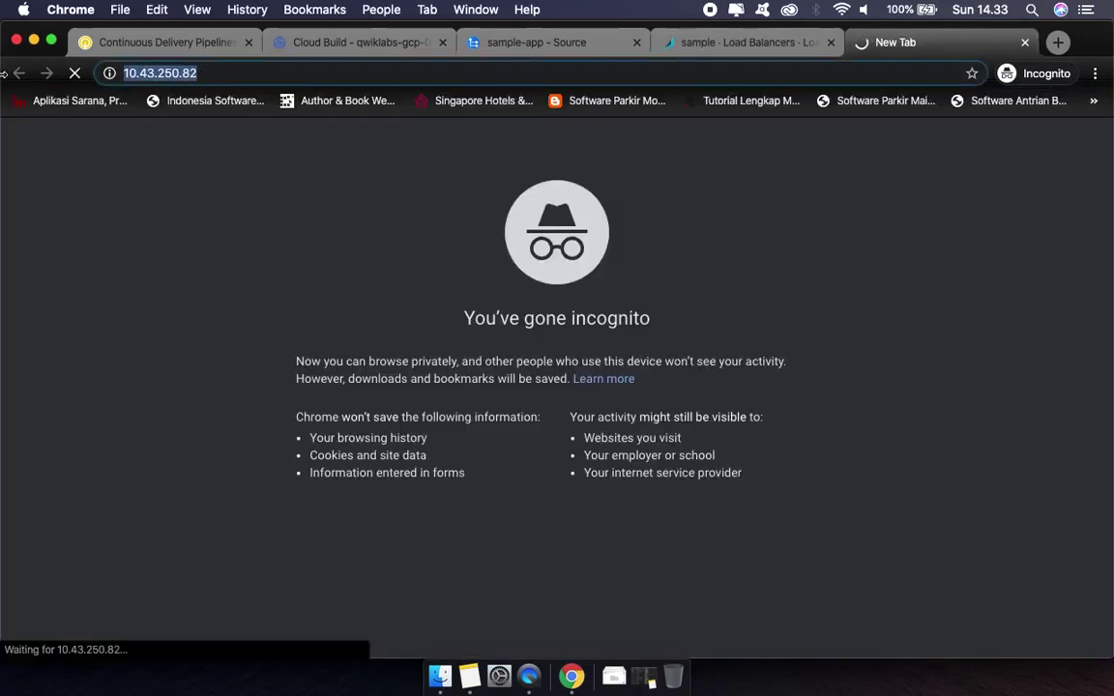
{"action": "key", "text": "super+v"}
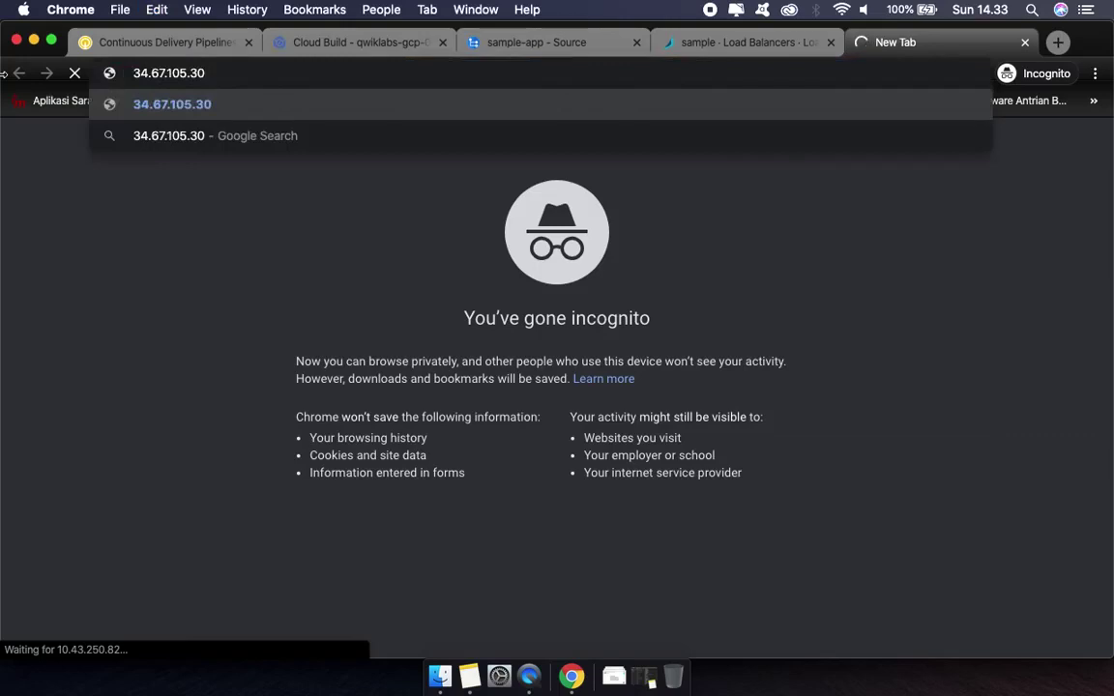
{"action": "key", "text": "Return"}
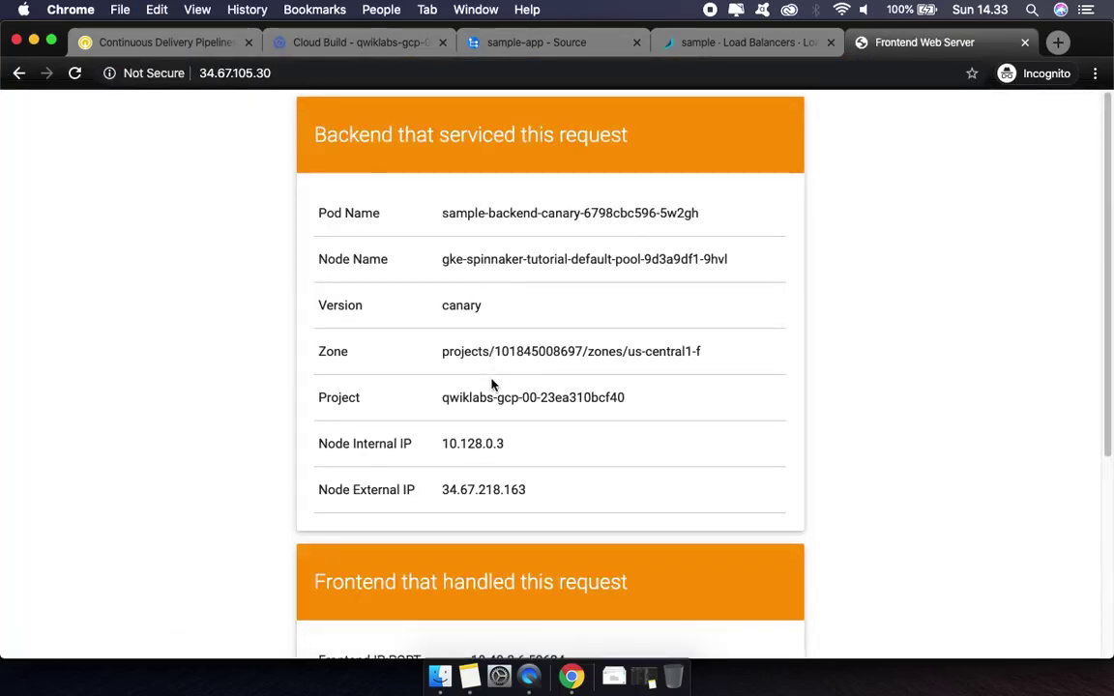
{"action": "scroll", "coordinate": [557, 567], "scroll_direction": "down", "scroll_amount": 5}
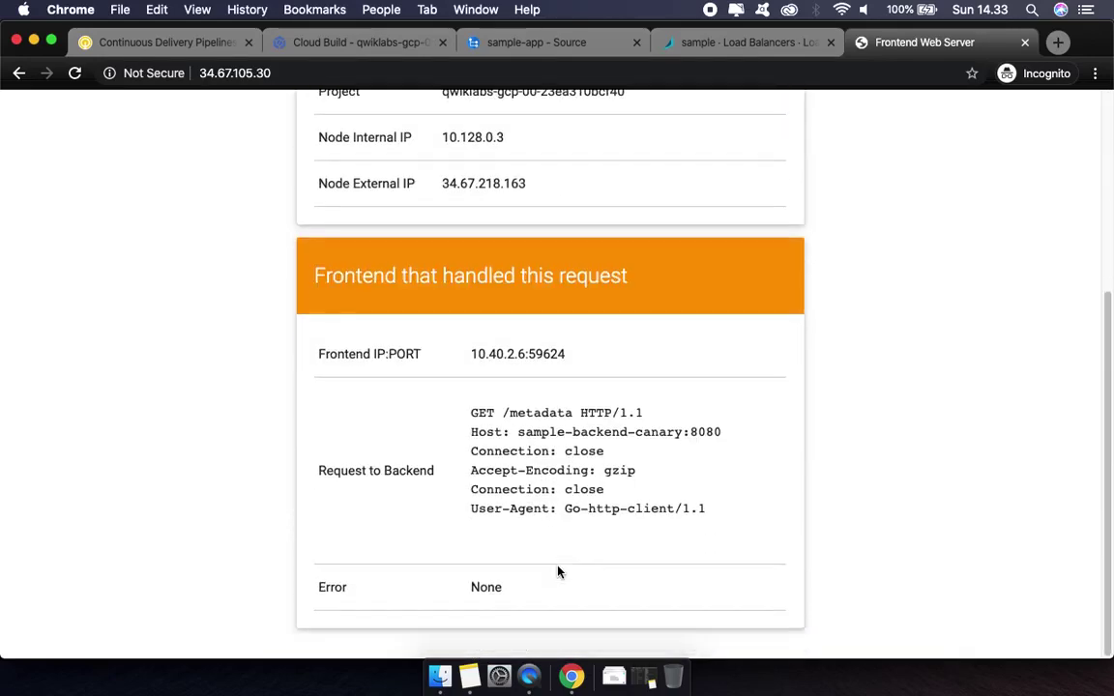
{"action": "scroll", "coordinate": [557, 557], "scroll_direction": "up", "scroll_amount": 5}
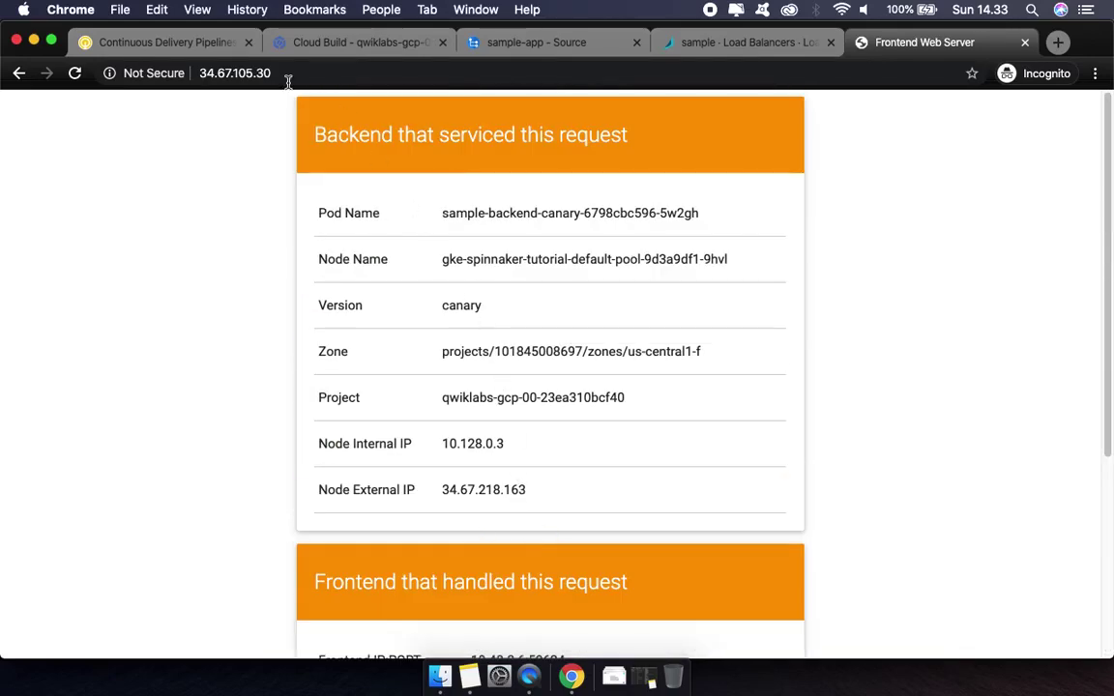
Return to the lab instructions and check the progress of the "Create service load balancers" task
{"action": "left_click", "coordinate": [162, 42]}
{"action": "scroll", "coordinate": [542, 397], "scroll_direction": "down", "scroll_amount": 8}
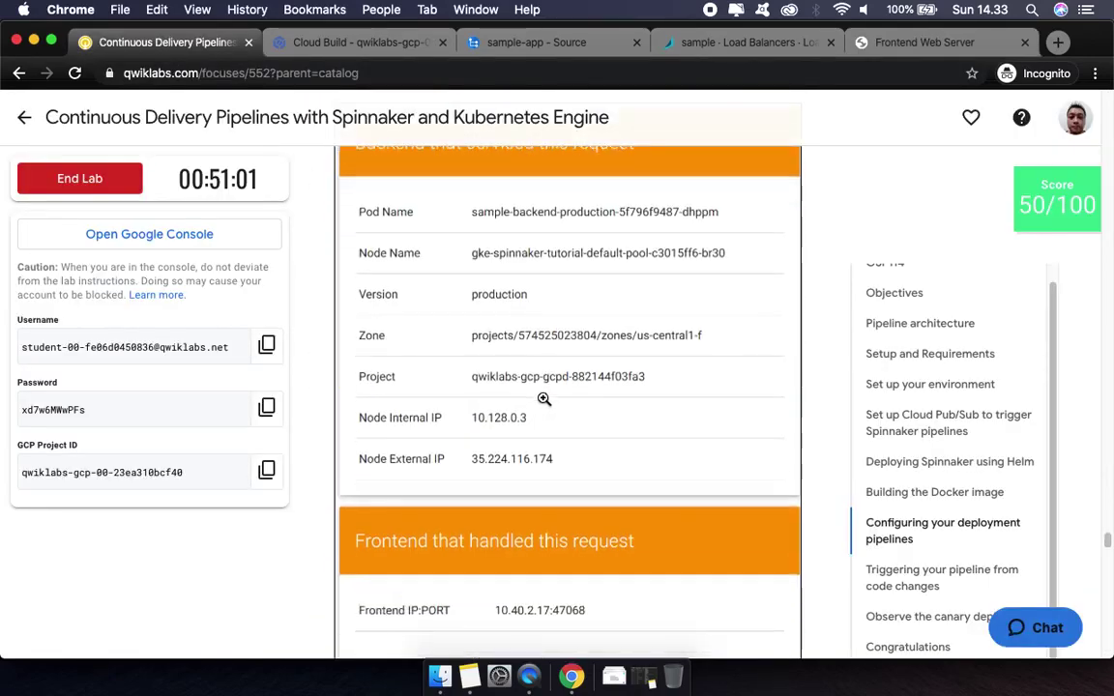
{"action": "scroll", "coordinate": [544, 400], "scroll_direction": "down", "scroll_amount": 5}
{"action": "left_click", "coordinate": [517, 485]}
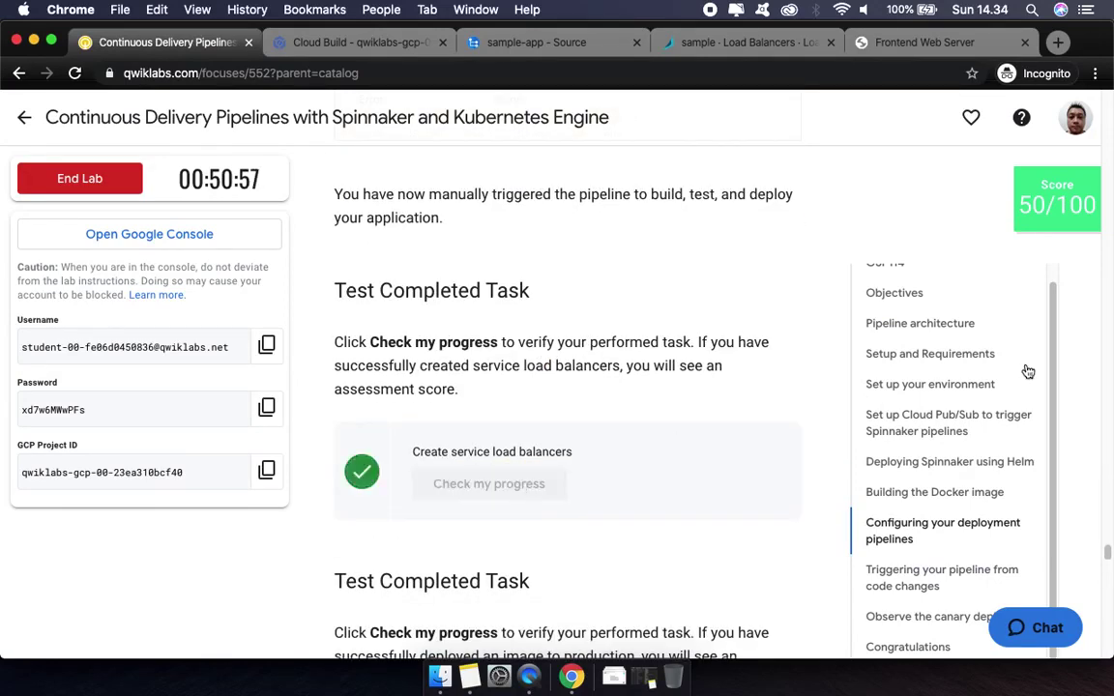
{"action": "mouse_move", "coordinate": [1050, 204]}
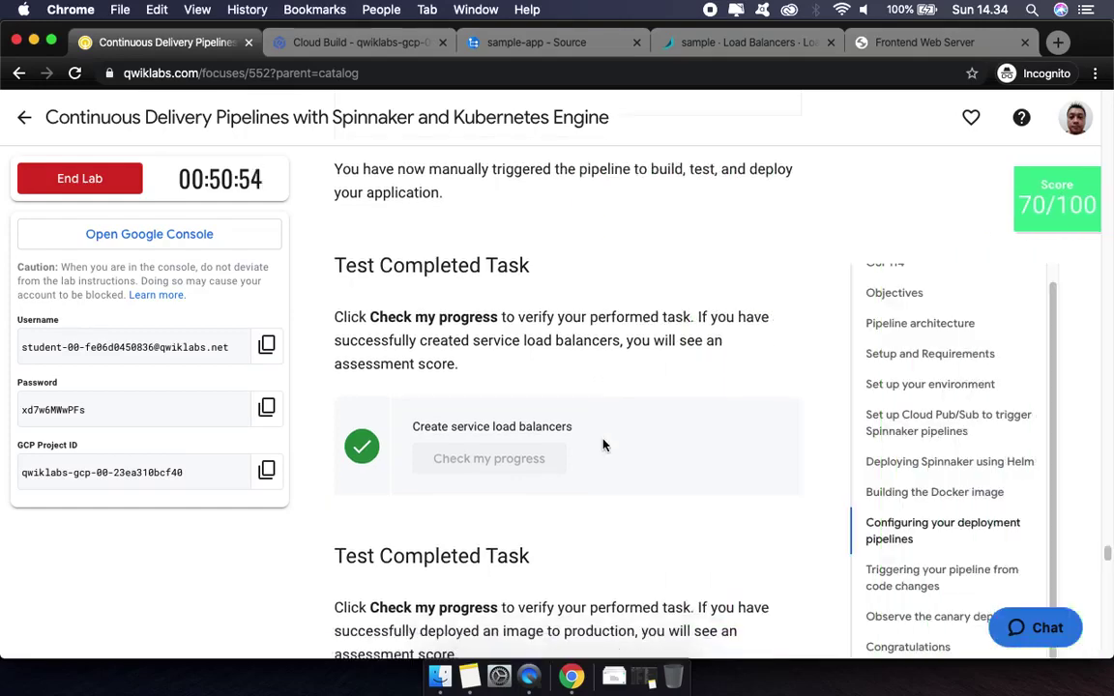
Check the progress of the "Deploy an image to production" task and view the lab's score breakdown
{"action": "scroll", "coordinate": [602, 443], "scroll_direction": "down", "scroll_amount": 5}
{"action": "left_click", "coordinate": [505, 530]}
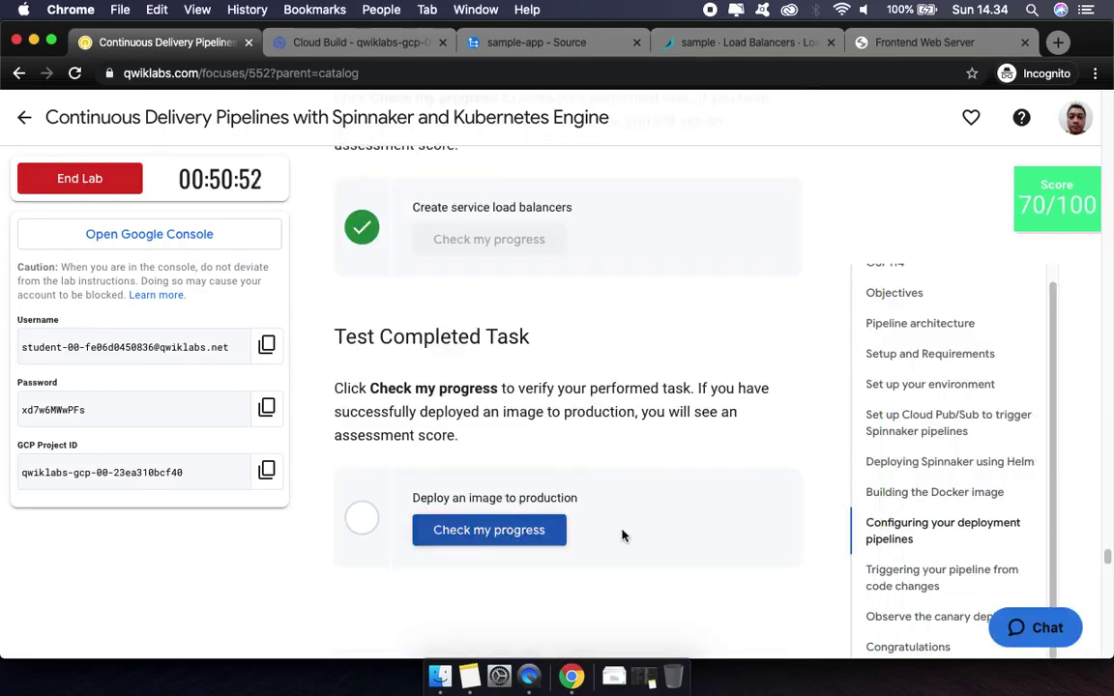
{"action": "scroll", "coordinate": [651, 527], "scroll_direction": "down", "scroll_amount": 1}
{"action": "mouse_move", "coordinate": [1047, 217]}
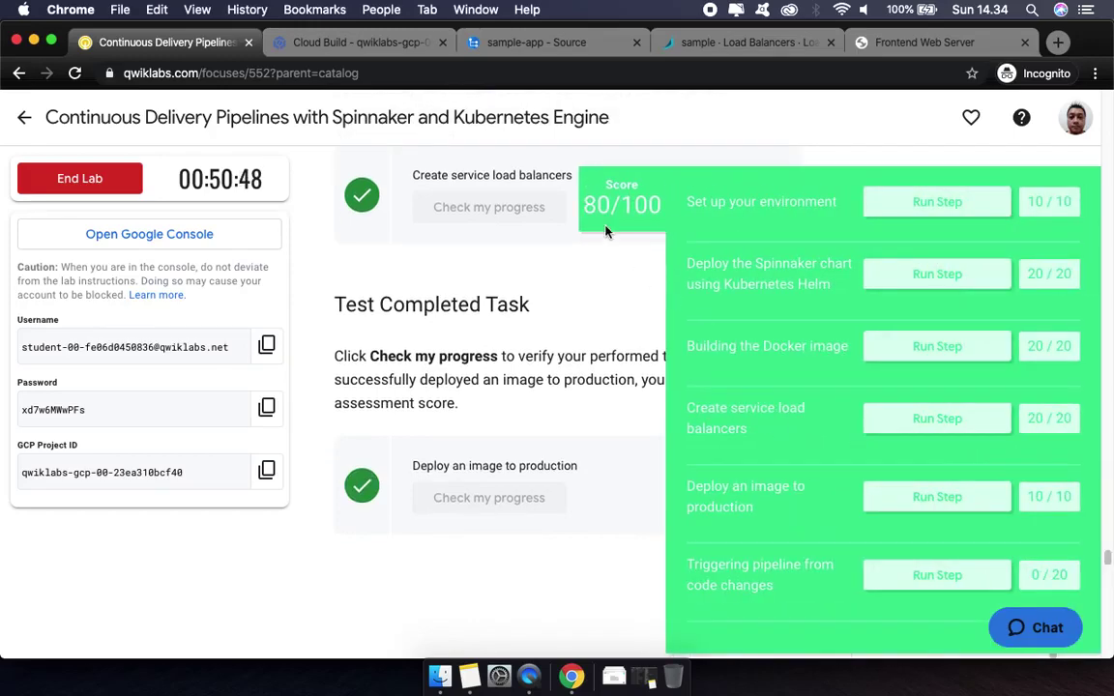
Copy the lab's colour-change command and run sed -i 's/orange/blue/g' cmd/gke-info/common-service.go in Cloud Shell
{"action": "scroll", "coordinate": [696, 461], "scroll_direction": "down", "scroll_amount": 2}
{"action": "scroll", "coordinate": [696, 458], "scroll_direction": "down", "scroll_amount": 8}
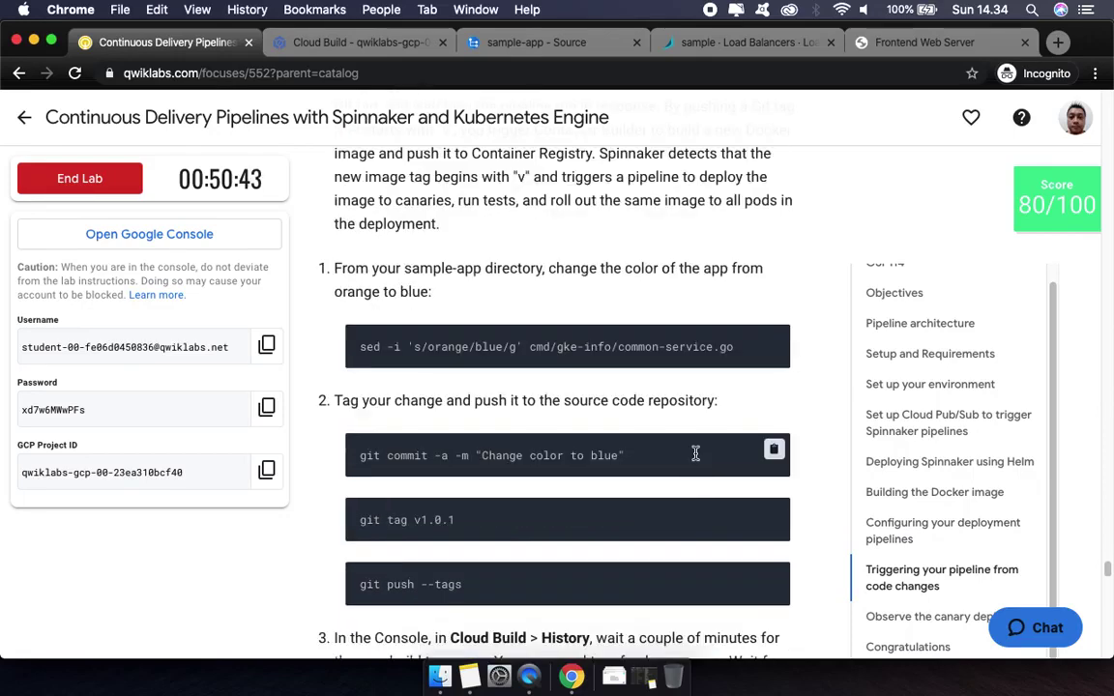
{"action": "left_click", "coordinate": [774, 341]}
{"action": "left_click", "coordinate": [324, 40]}
{"action": "left_click", "coordinate": [667, 499]}
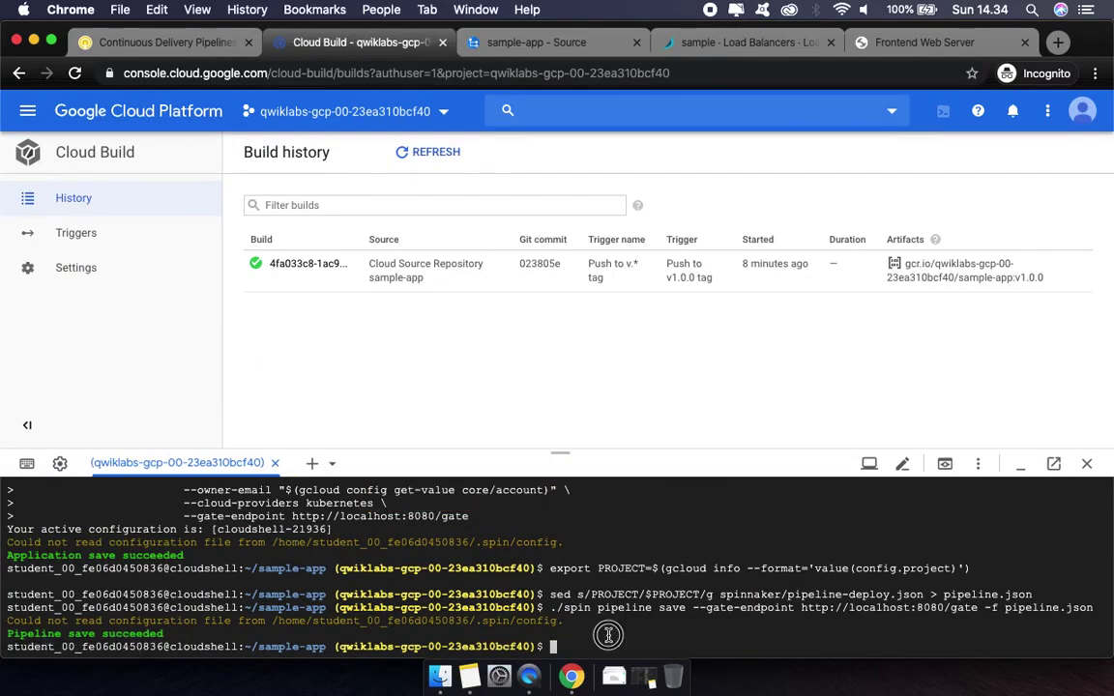
{"action": "key", "text": "super+v"}
{"action": "key", "text": "Return"}
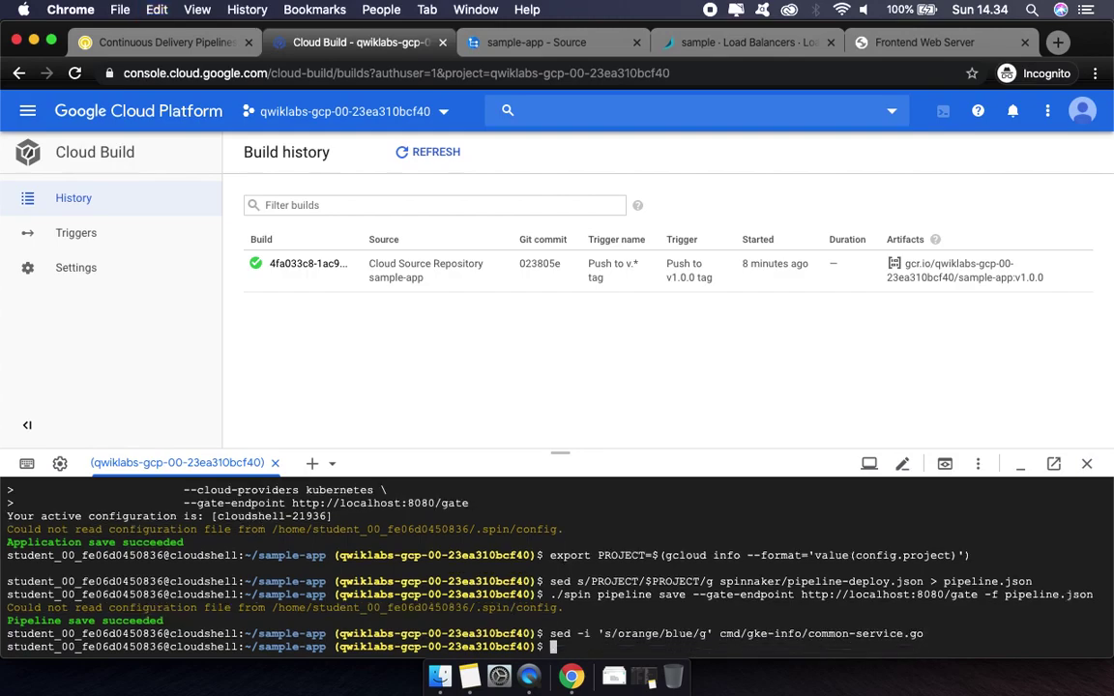
Copy the commit command from the lab and run git commit -a -m "Change color to blue" in Cloud Shell
{"action": "left_click", "coordinate": [157, 42]}
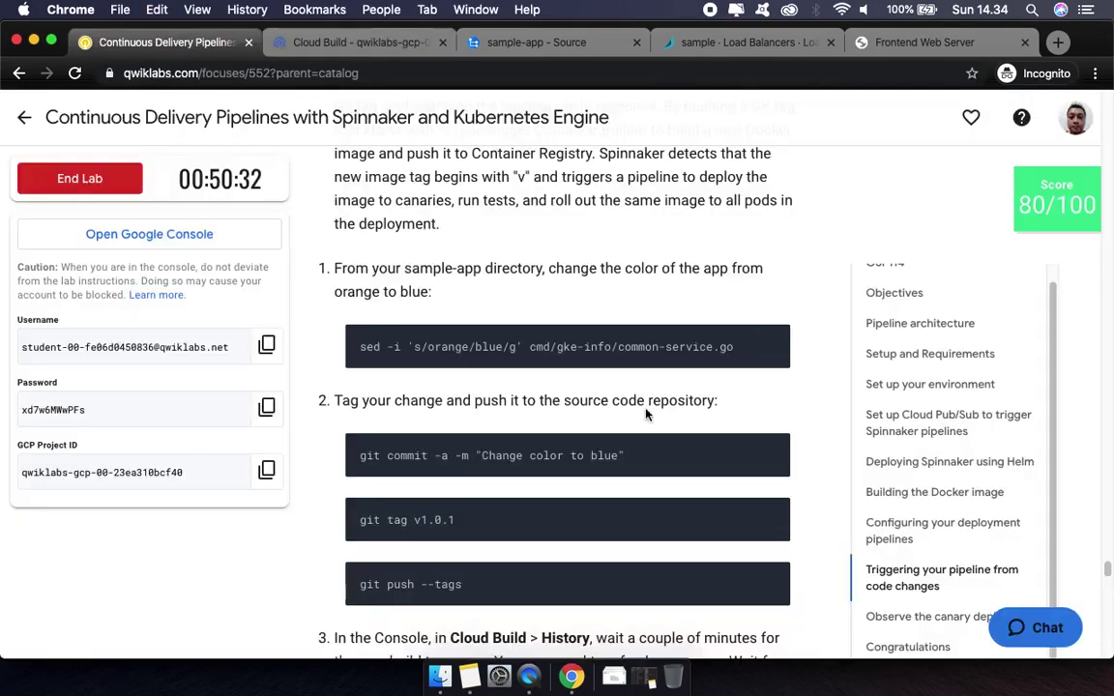
{"action": "left_click", "coordinate": [776, 451]}
{"action": "left_click", "coordinate": [336, 43]}
{"action": "key", "text": "super+v"}
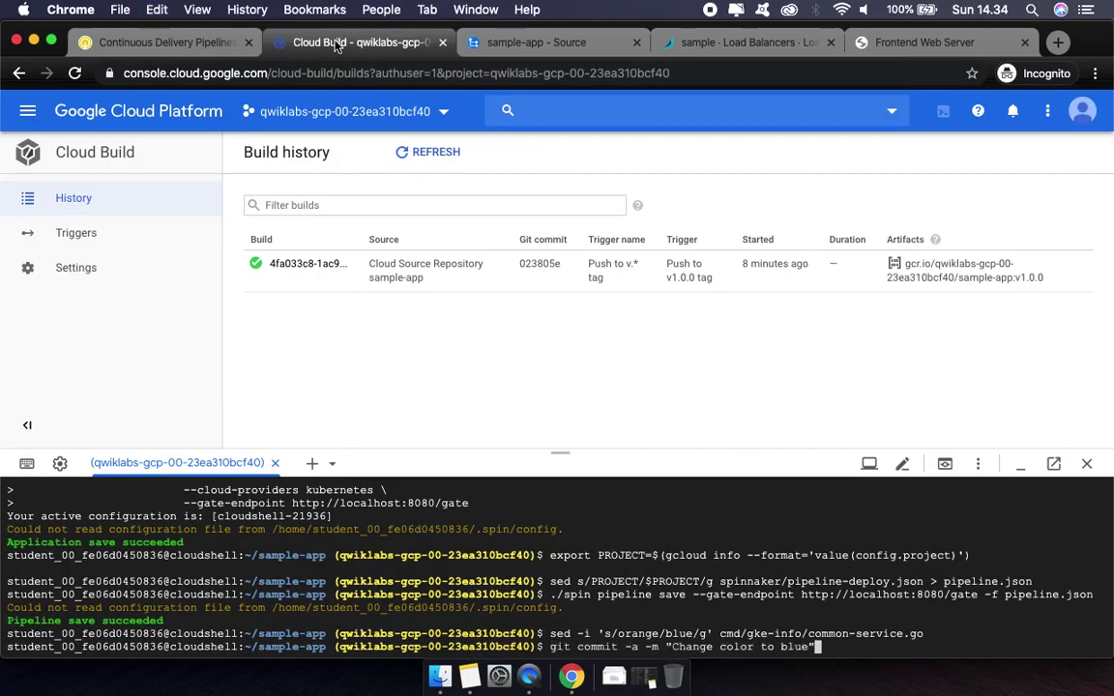
{"action": "key", "text": "Return"}
Copy the tag command from the lab and run git tag v1.0.1 in Cloud Shell
{"action": "left_click", "coordinate": [164, 41]}
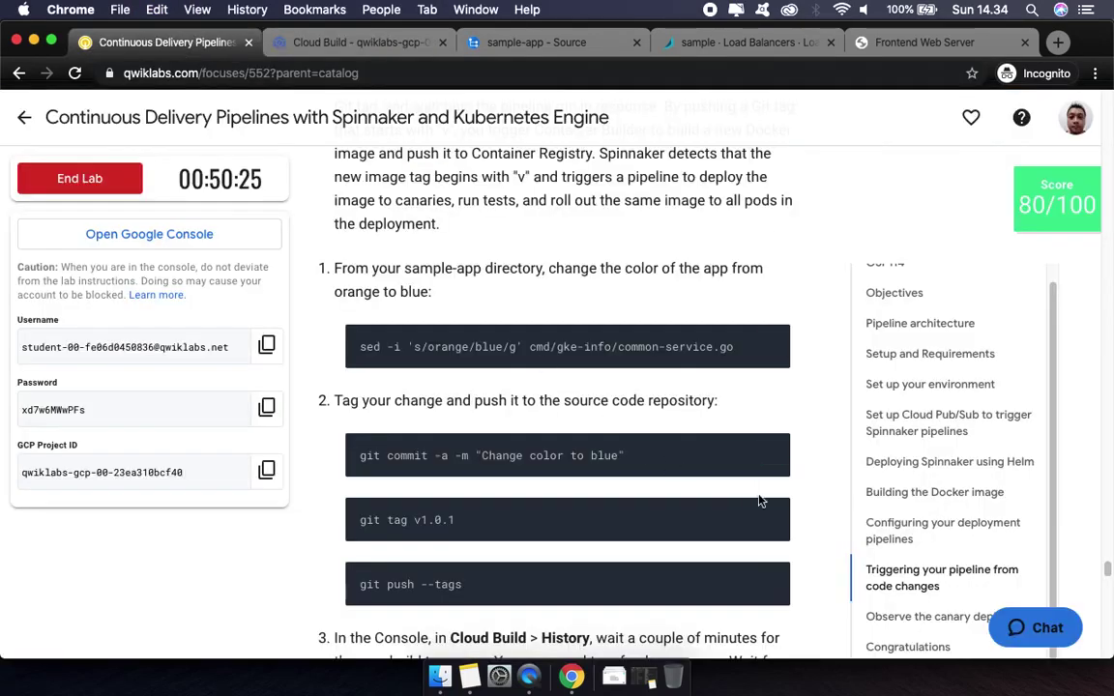
{"action": "left_click", "coordinate": [776, 515]}
{"action": "left_click", "coordinate": [340, 41]}
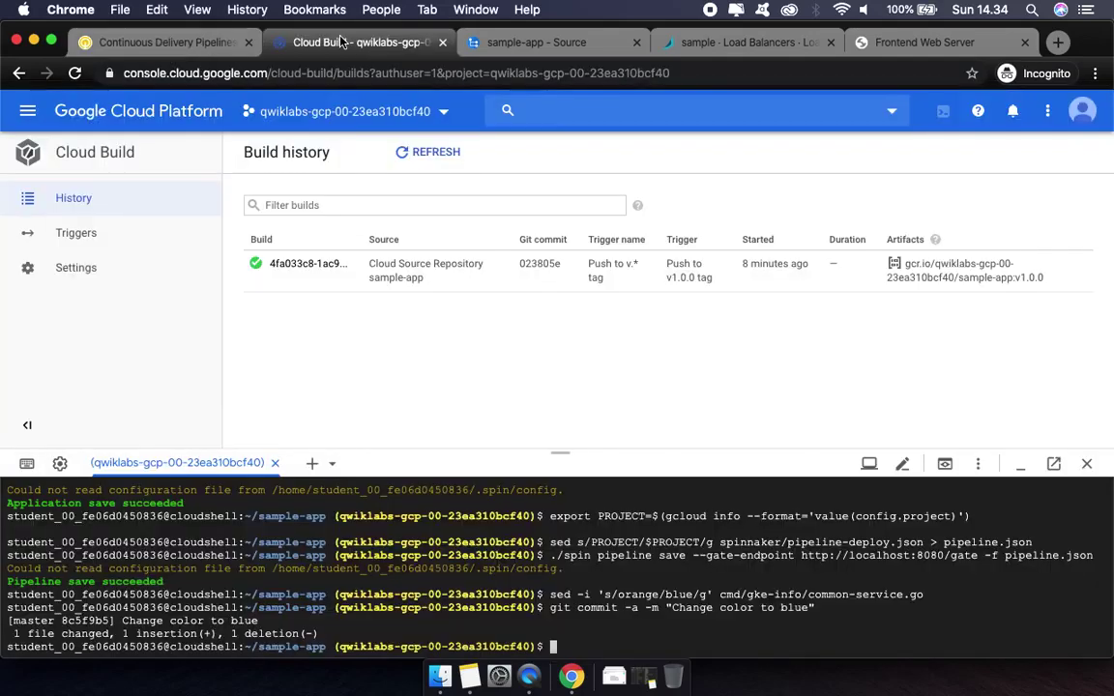
{"action": "key", "text": "super+v"}
{"action": "key", "text": "Return"}
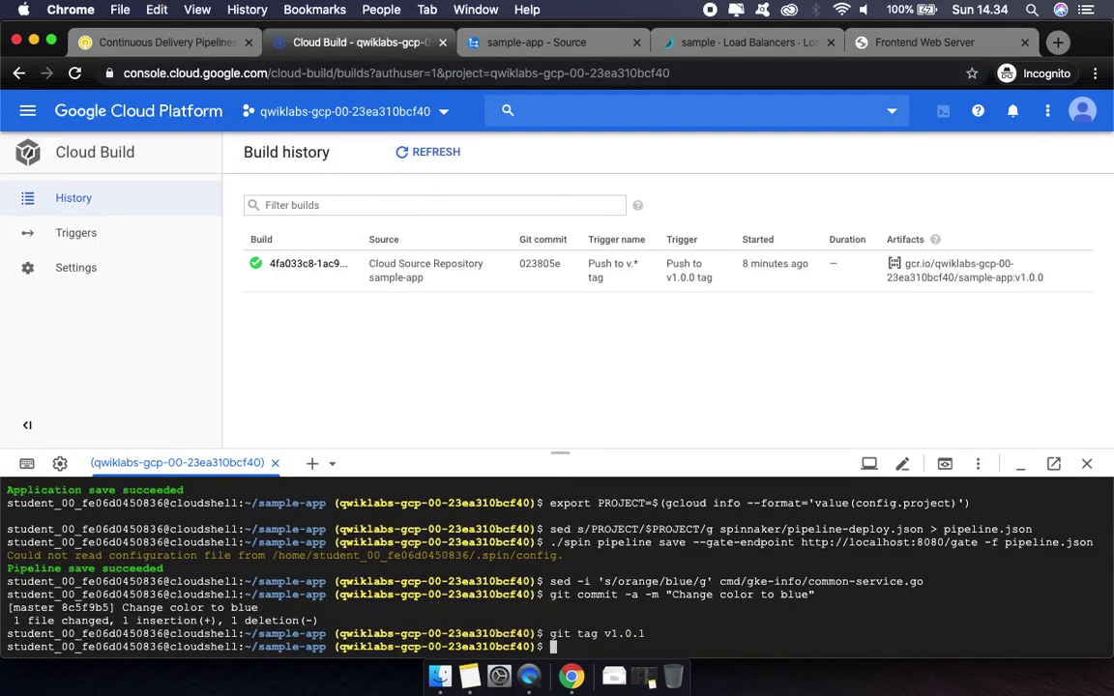
Copy the push command from the lab and run git push --tags in Cloud Shell
{"action": "left_click", "coordinate": [139, 42]}
{"action": "left_click", "coordinate": [776, 579]}
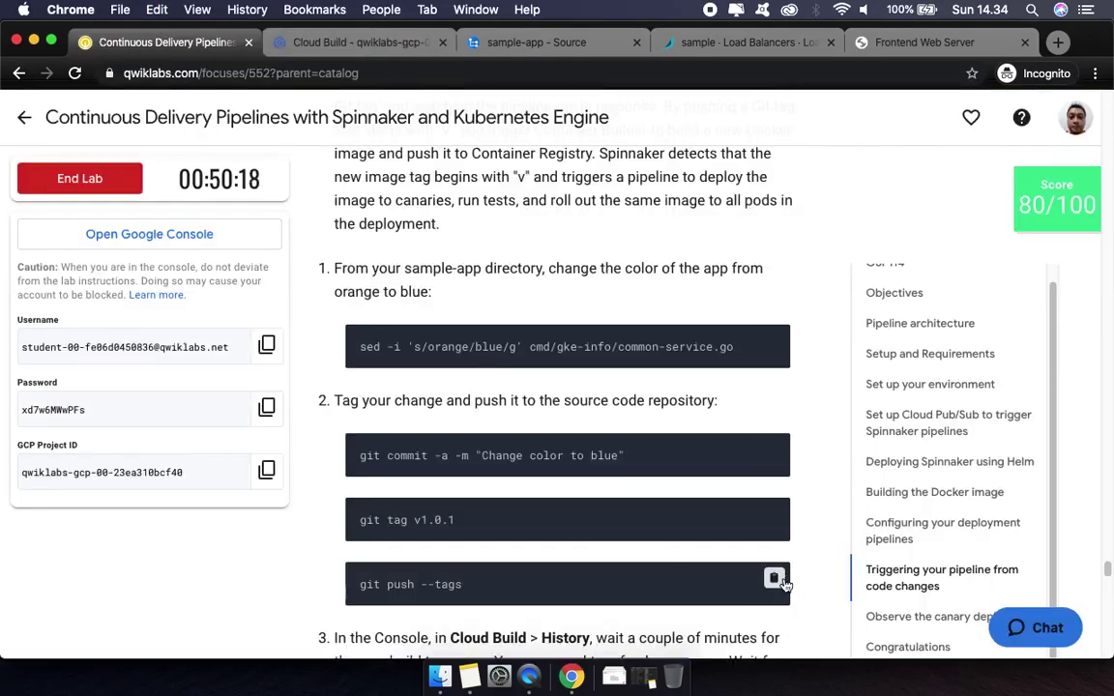
{"action": "left_click", "coordinate": [334, 44]}
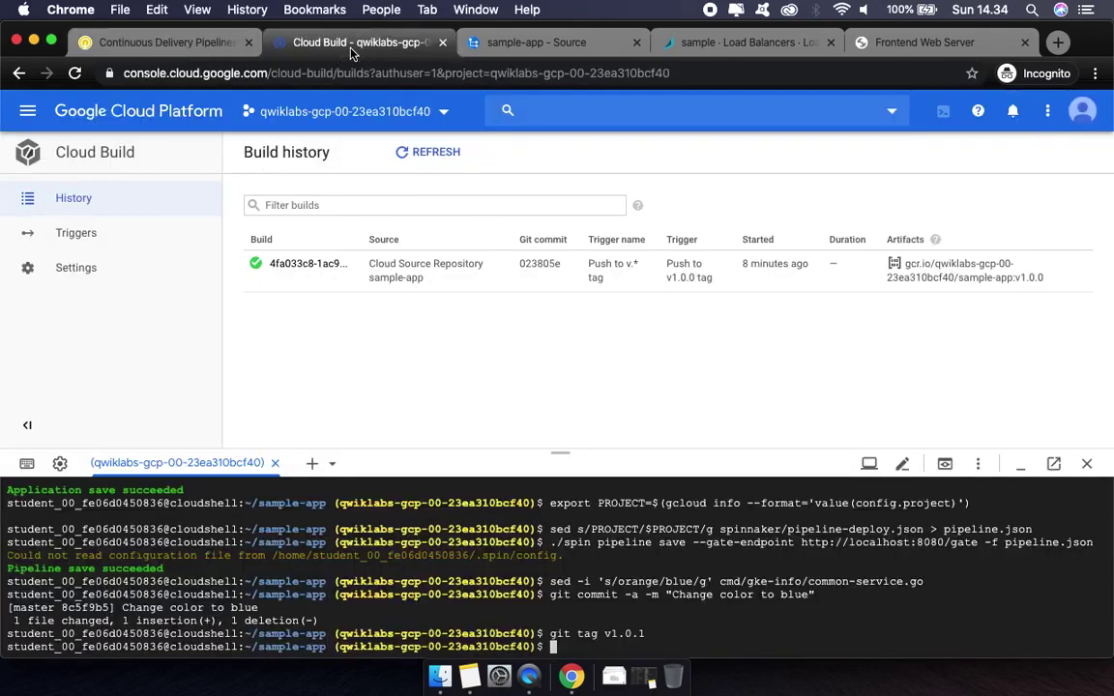
{"action": "key", "text": "super+v"}
{"action": "key", "text": "Return"}
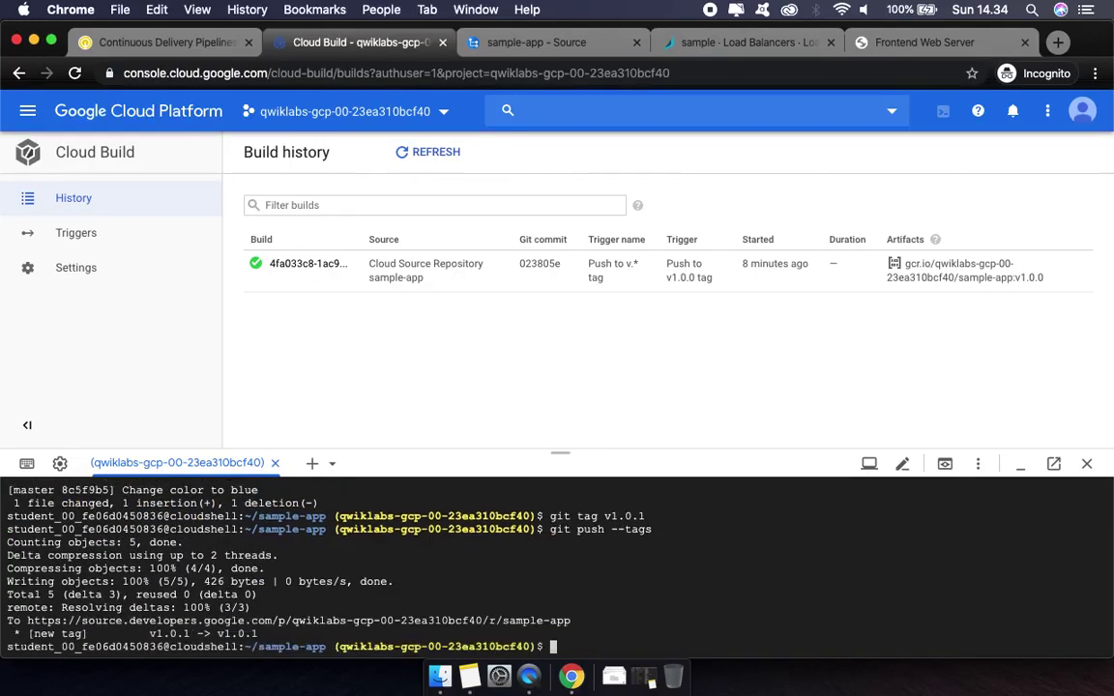
Read the lab's instructions on waiting for the new build and reload the Cloud Build history
{"action": "left_click", "coordinate": [131, 43]}
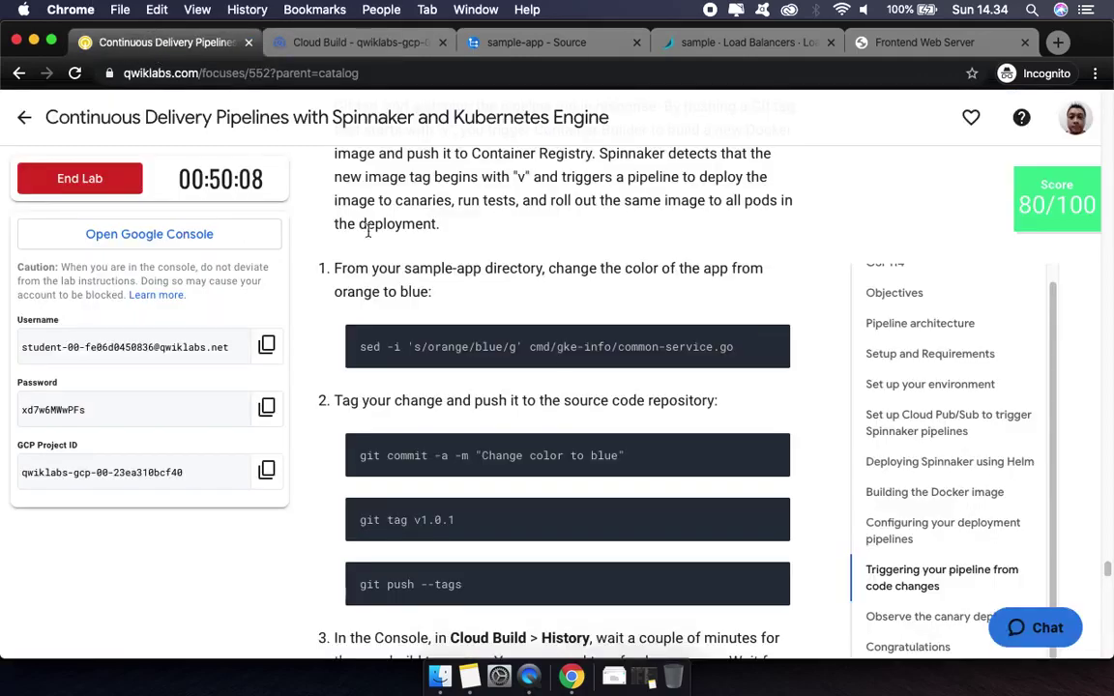
{"action": "scroll", "coordinate": [560, 353], "scroll_direction": "down", "scroll_amount": 2}
{"action": "scroll", "coordinate": [560, 353], "scroll_direction": "down", "scroll_amount": 5}
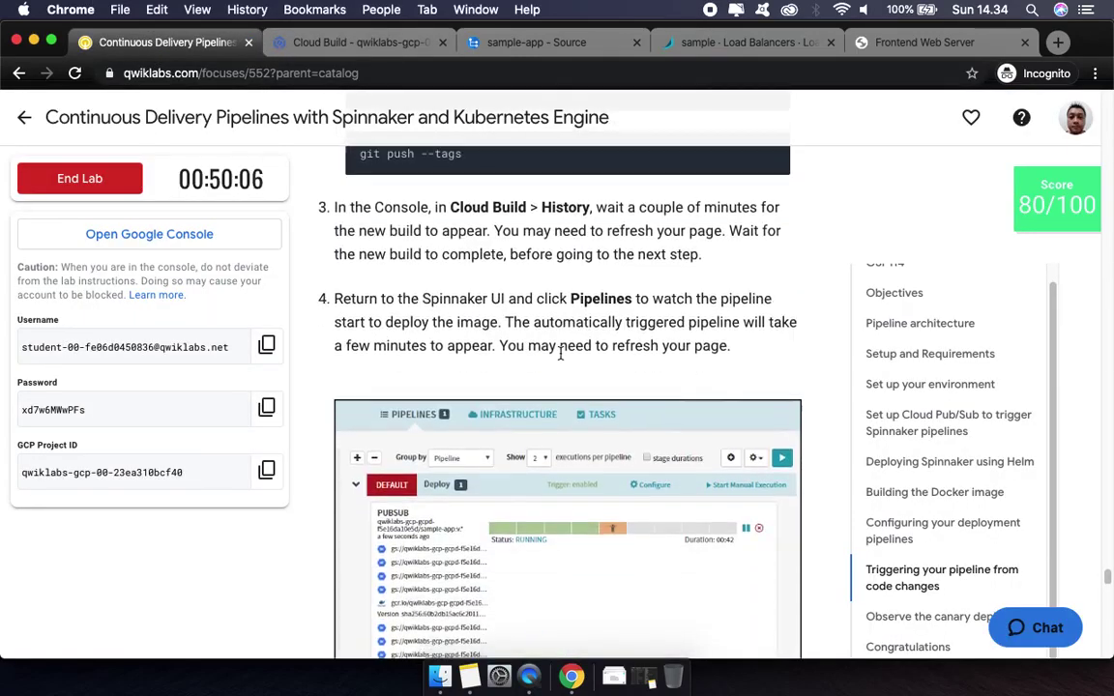
{"action": "left_click", "coordinate": [354, 45]}
{"action": "left_click", "coordinate": [87, 198]}
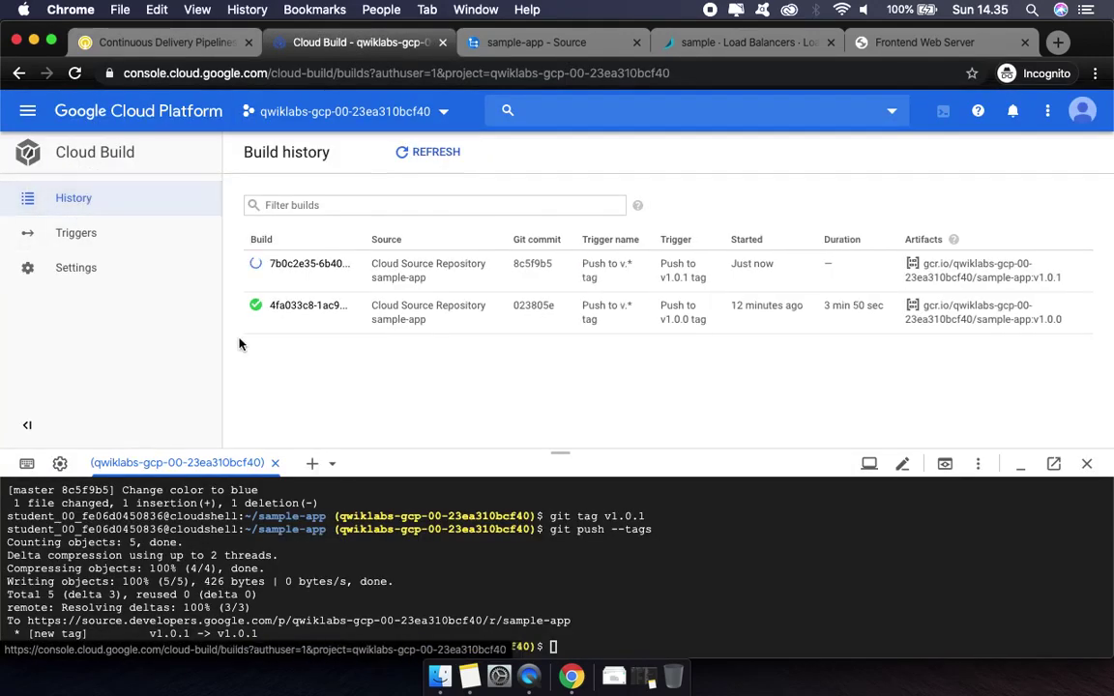
Reread the lab's build and pipeline instructions, cancel a full page reload and reopen the Cloud Build history
{"action": "left_click", "coordinate": [173, 42]}
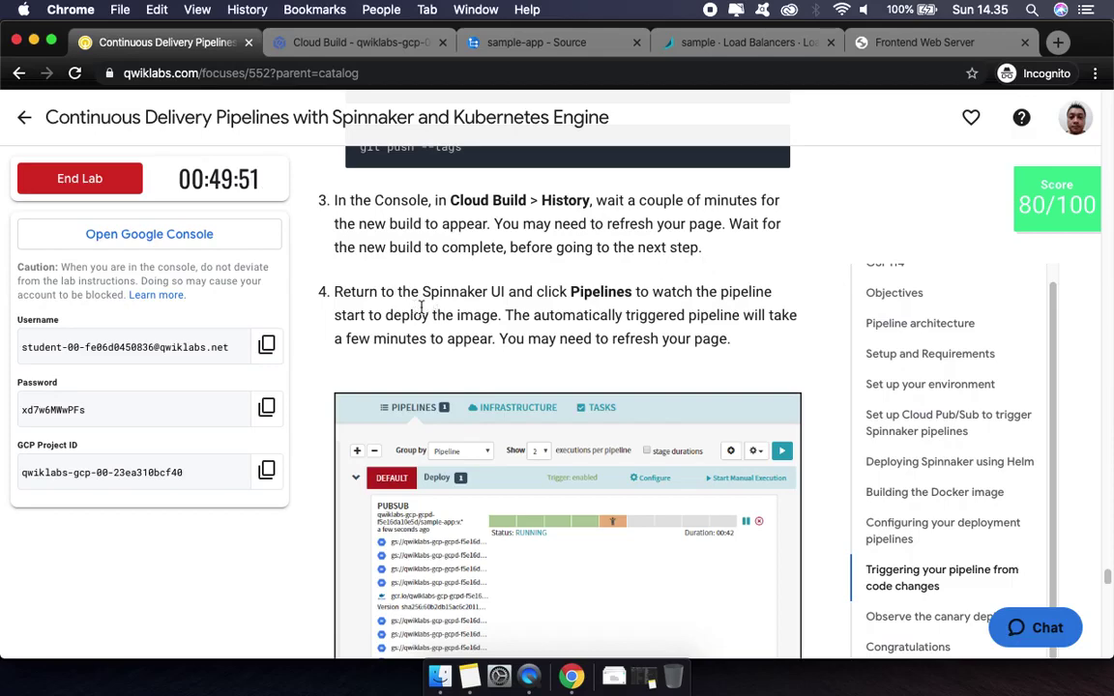
{"action": "scroll", "coordinate": [450, 338], "scroll_direction": "down", "scroll_amount": 1}
{"action": "scroll", "coordinate": [449, 338], "scroll_direction": "down", "scroll_amount": 1}
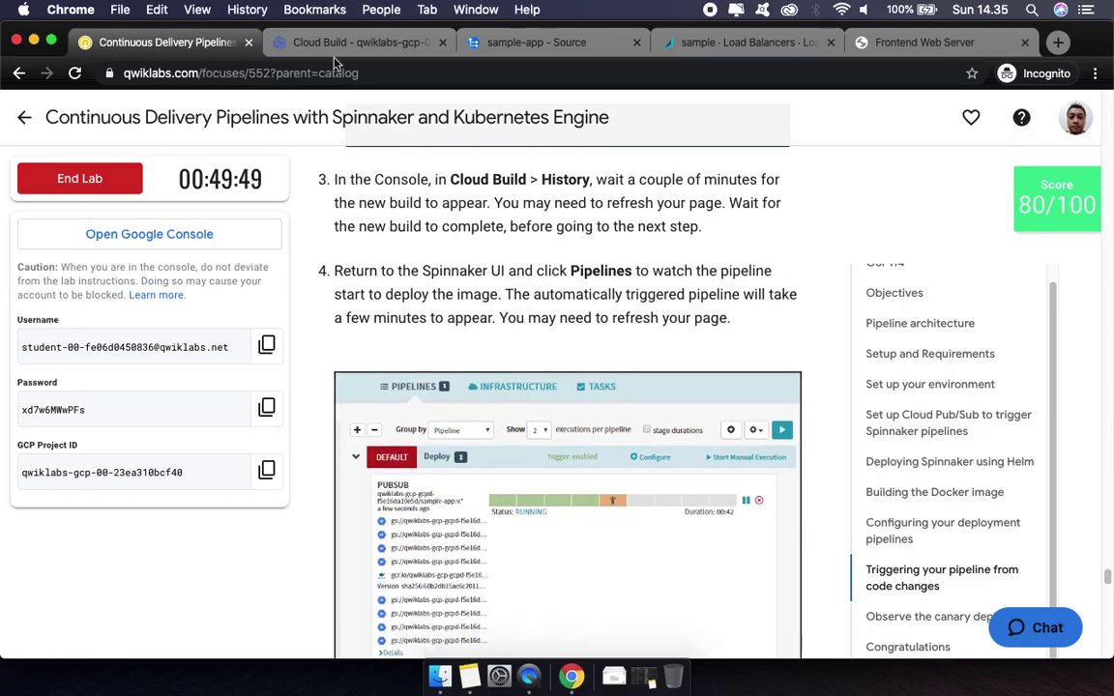
{"action": "left_click", "coordinate": [335, 43]}
{"action": "left_click", "coordinate": [75, 72]}
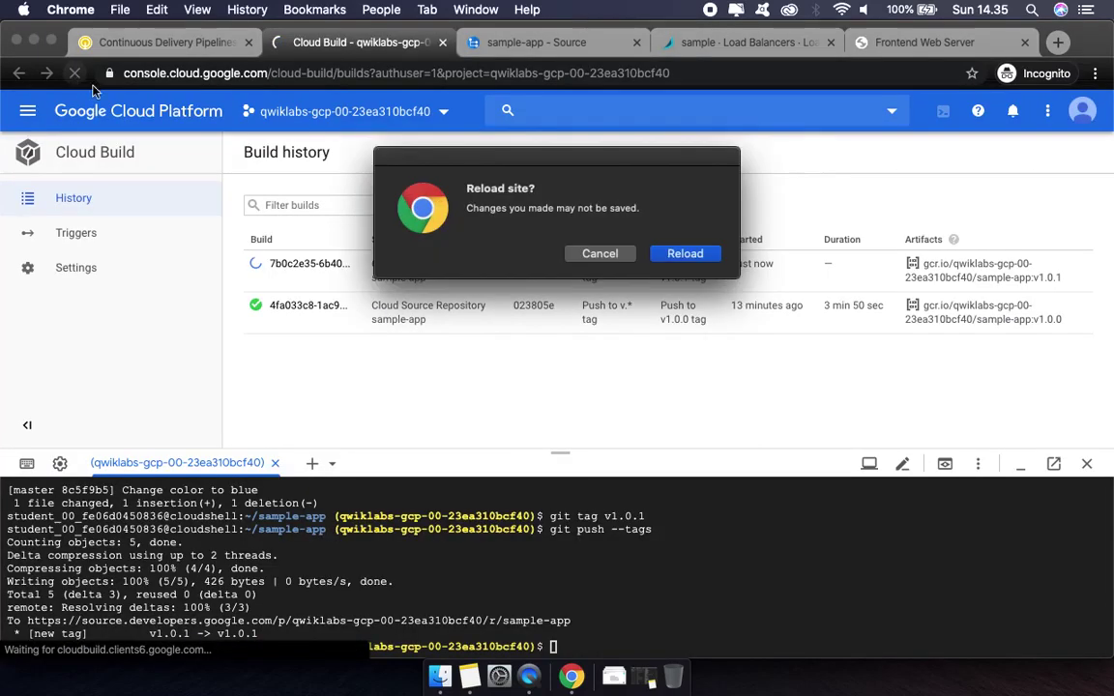
{"action": "left_click", "coordinate": [611, 256]}
{"action": "left_click", "coordinate": [76, 197]}
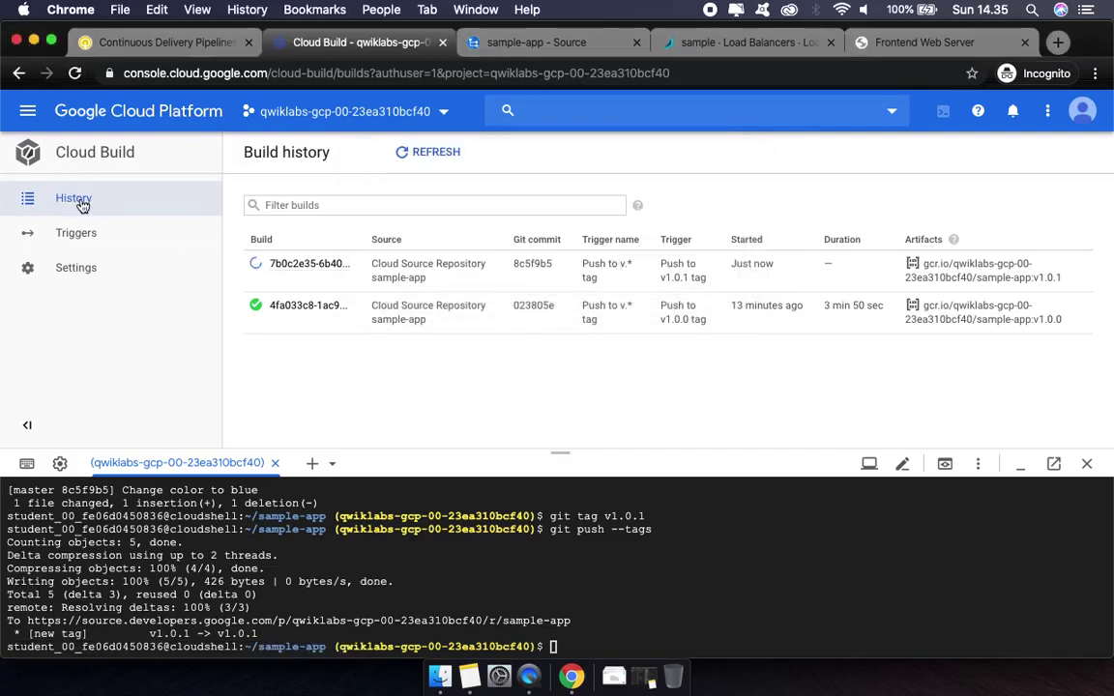
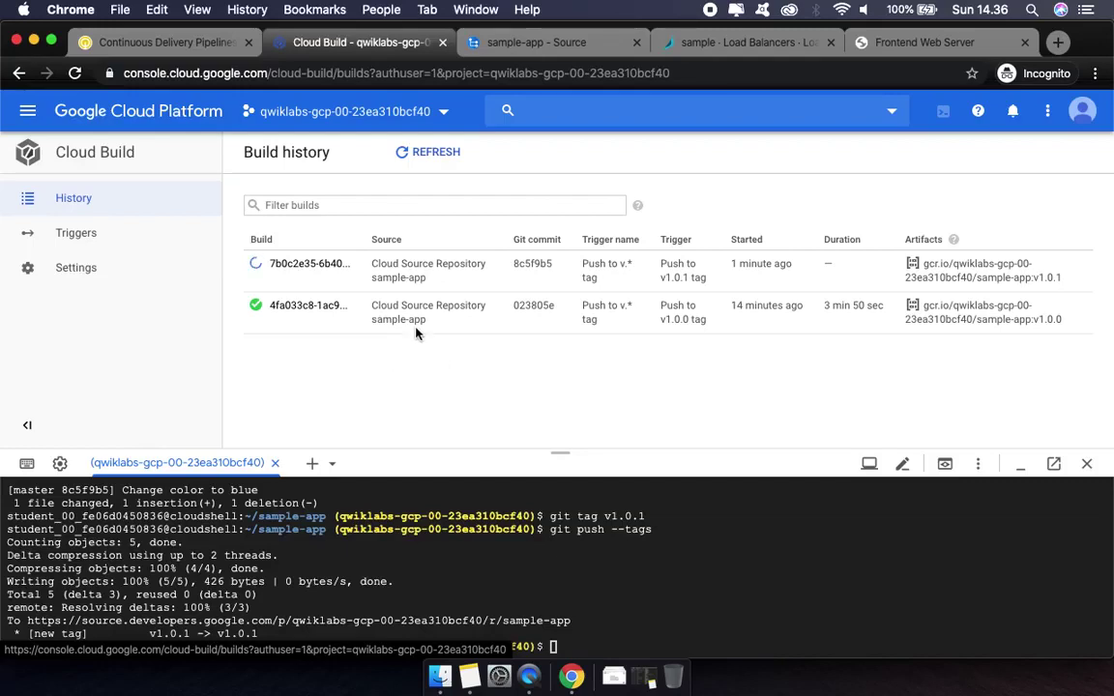
Refresh the build history repeatedly to monitor the v1.0.1 build, rechecking the lab's instructions while waiting
{"action": "left_click", "coordinate": [406, 160]}
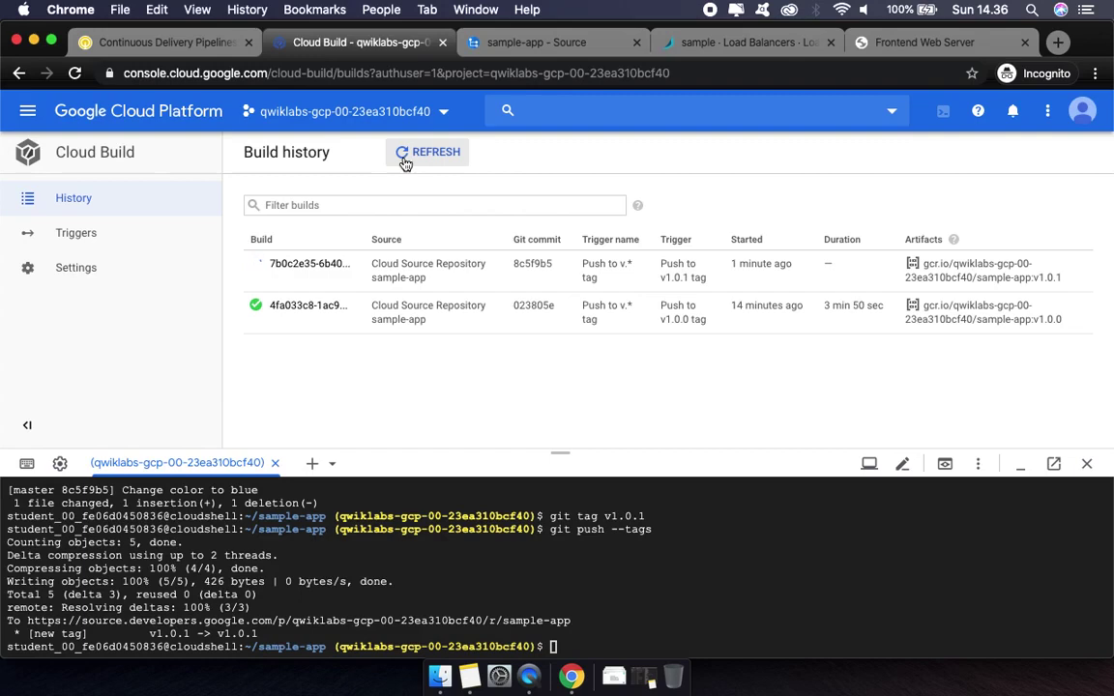
{"action": "left_click", "coordinate": [440, 152]}
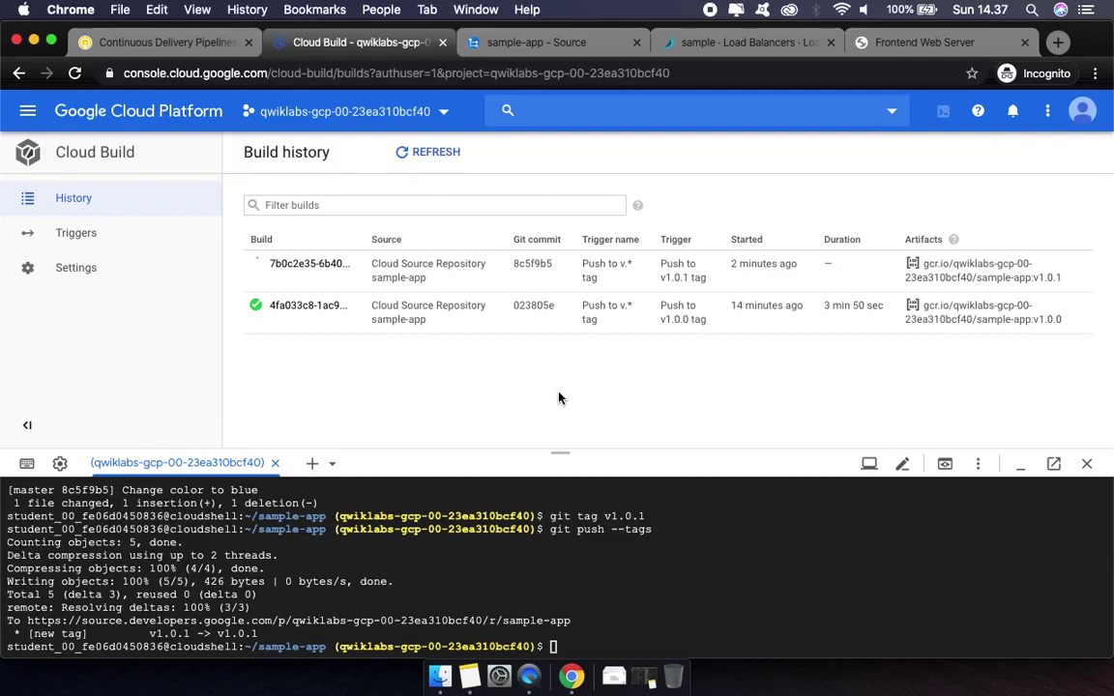
{"action": "left_click", "coordinate": [417, 152]}
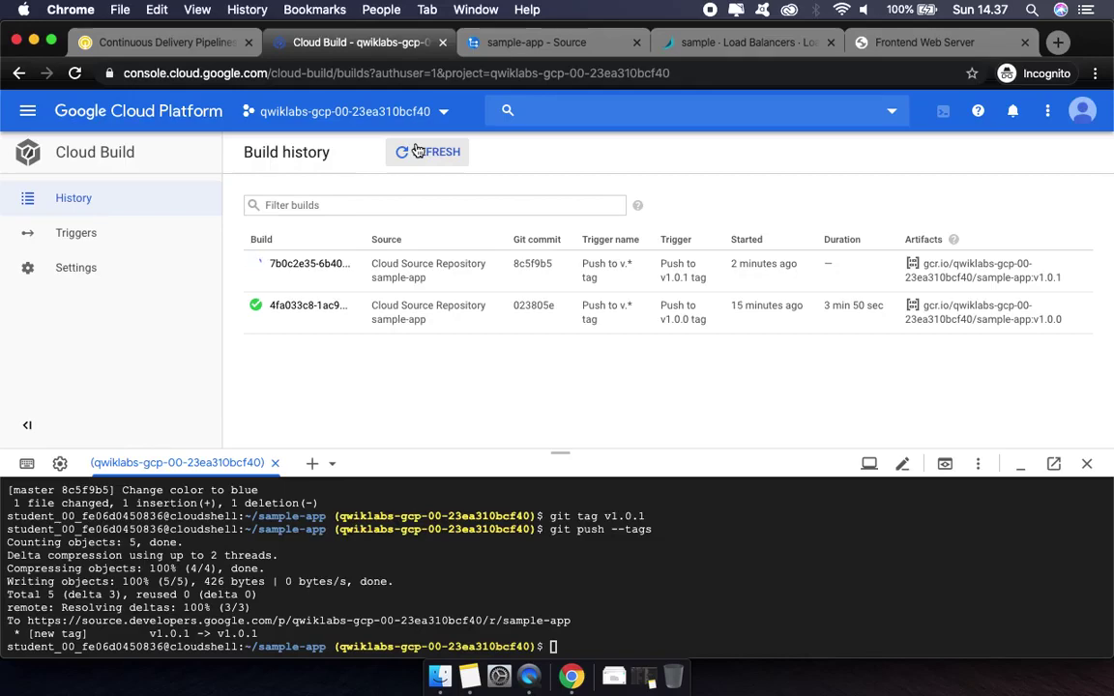
{"action": "left_click", "coordinate": [165, 43]}
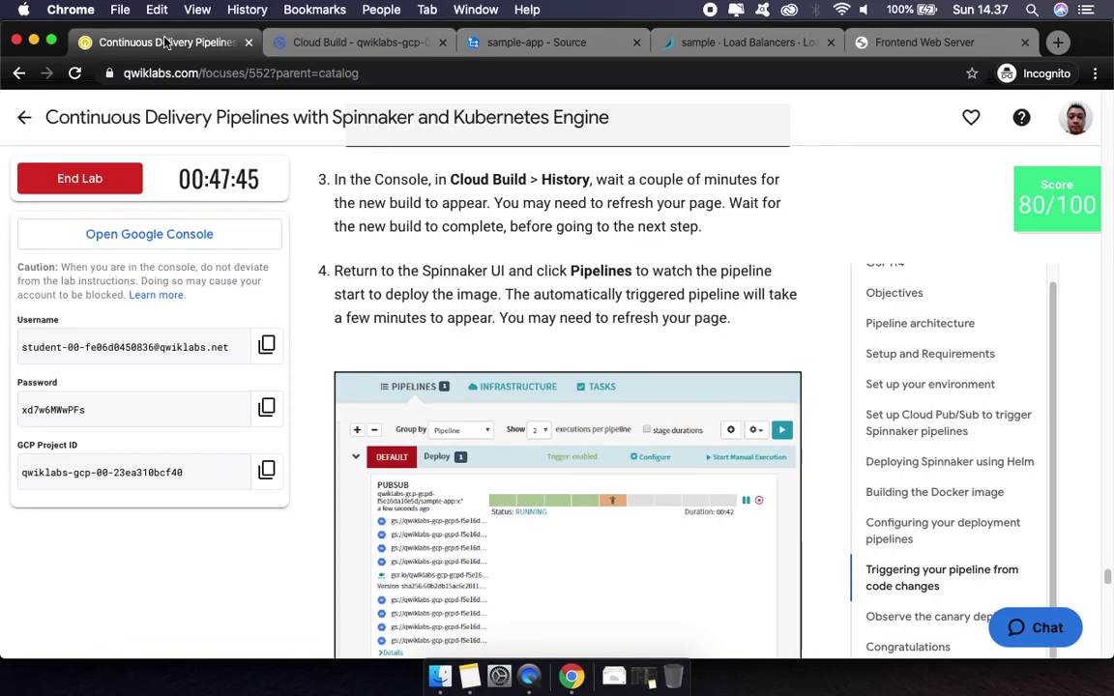
{"action": "left_click", "coordinate": [327, 44]}
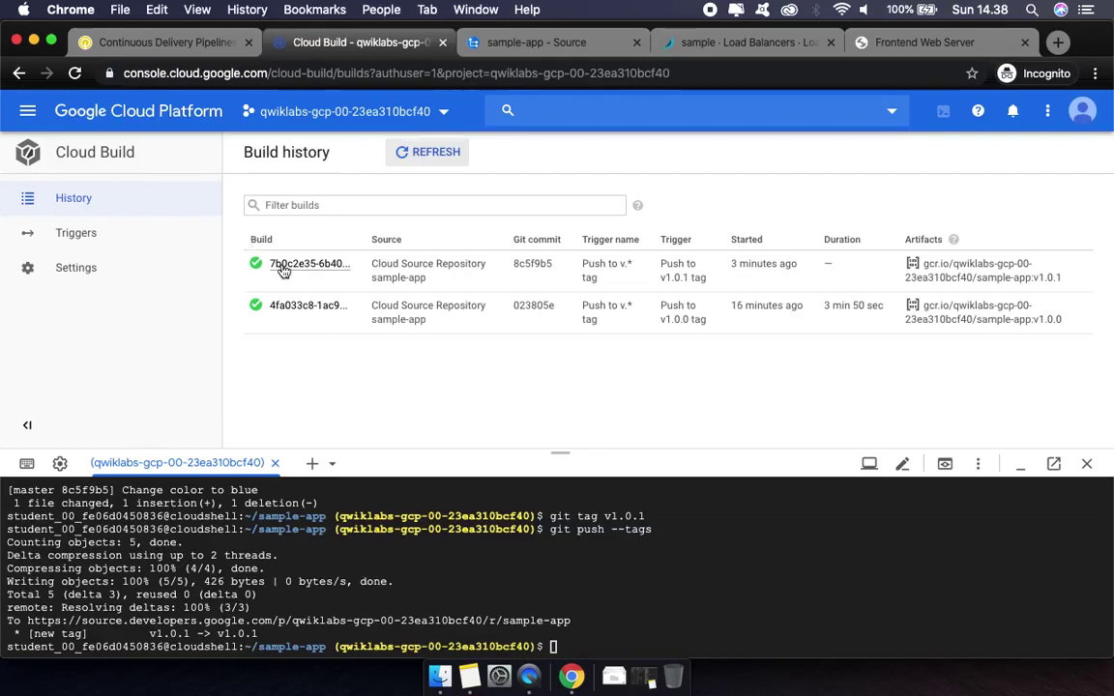
Check the lab's next instruction and open the pipeline executions of the sample application in Spinnaker
{"action": "left_click", "coordinate": [164, 42]}
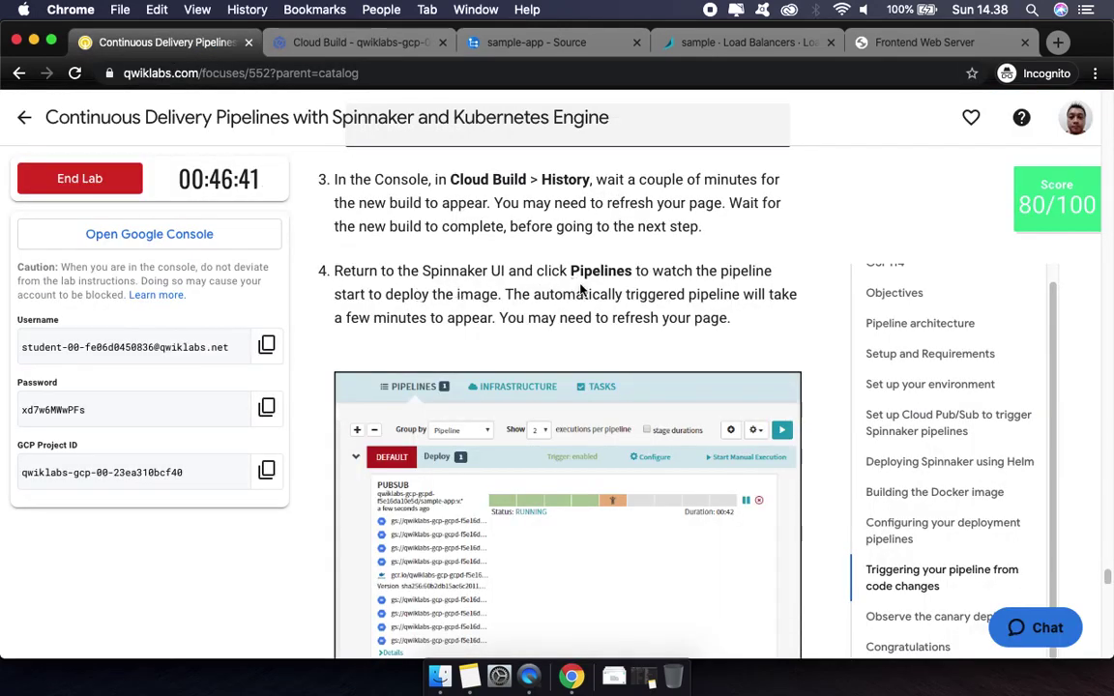
{"action": "left_click", "coordinate": [752, 44]}
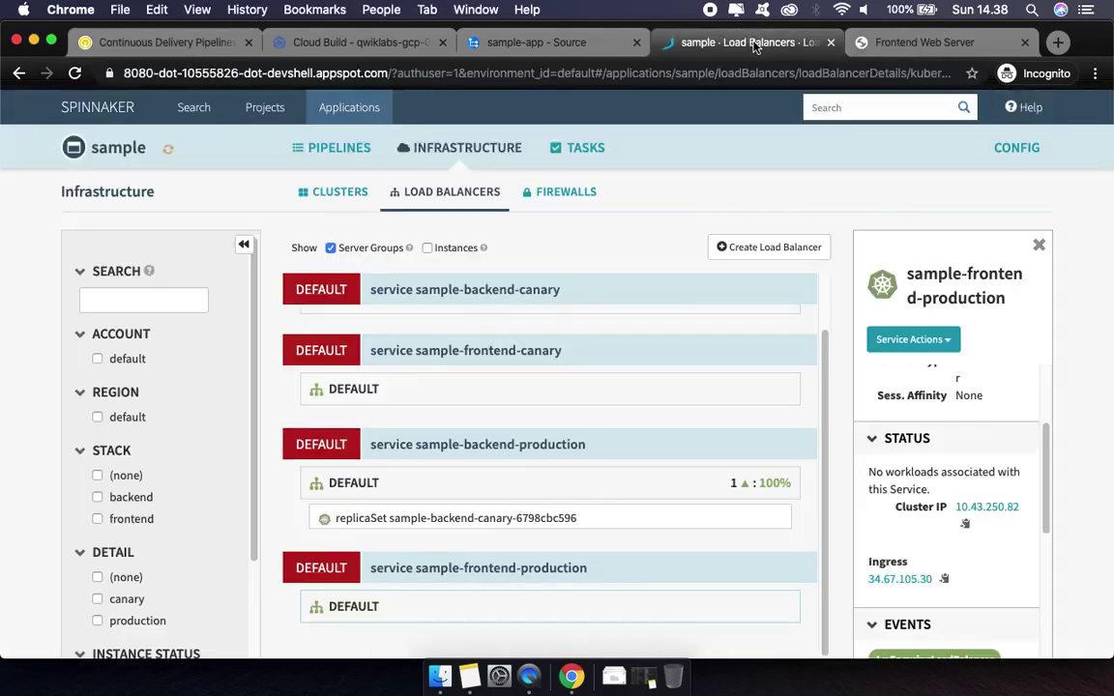
{"action": "left_click", "coordinate": [333, 155]}
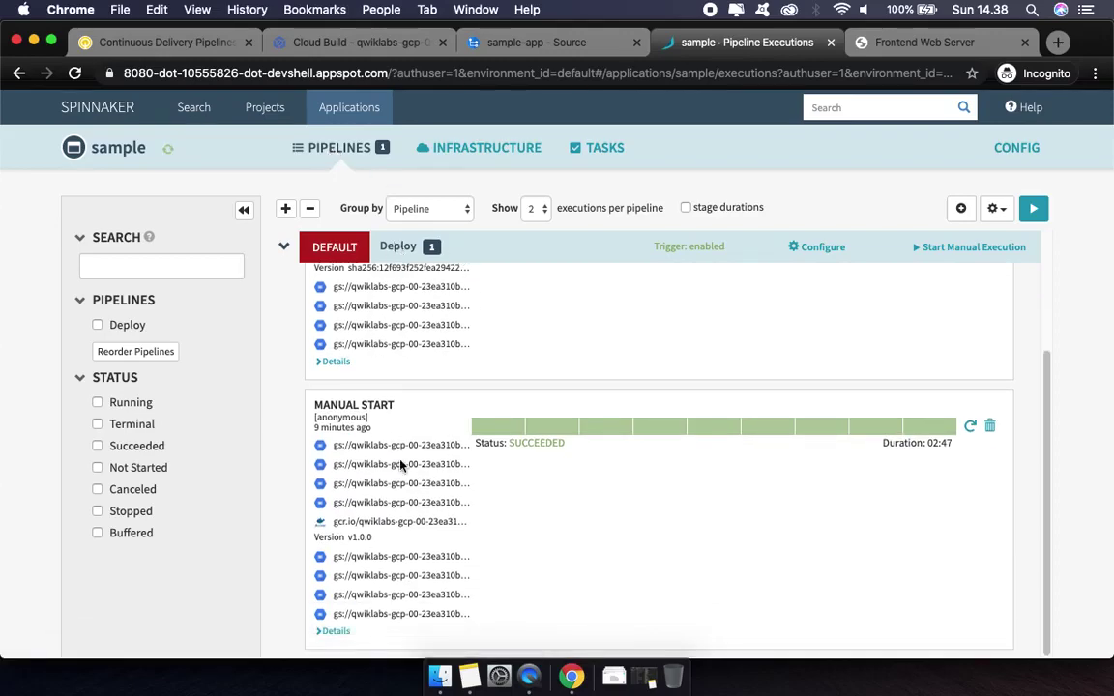
Compare the lab's example pipeline screenshot with the Pub/Sub-triggered Deploy execution in Spinnaker
{"action": "left_click", "coordinate": [162, 43]}
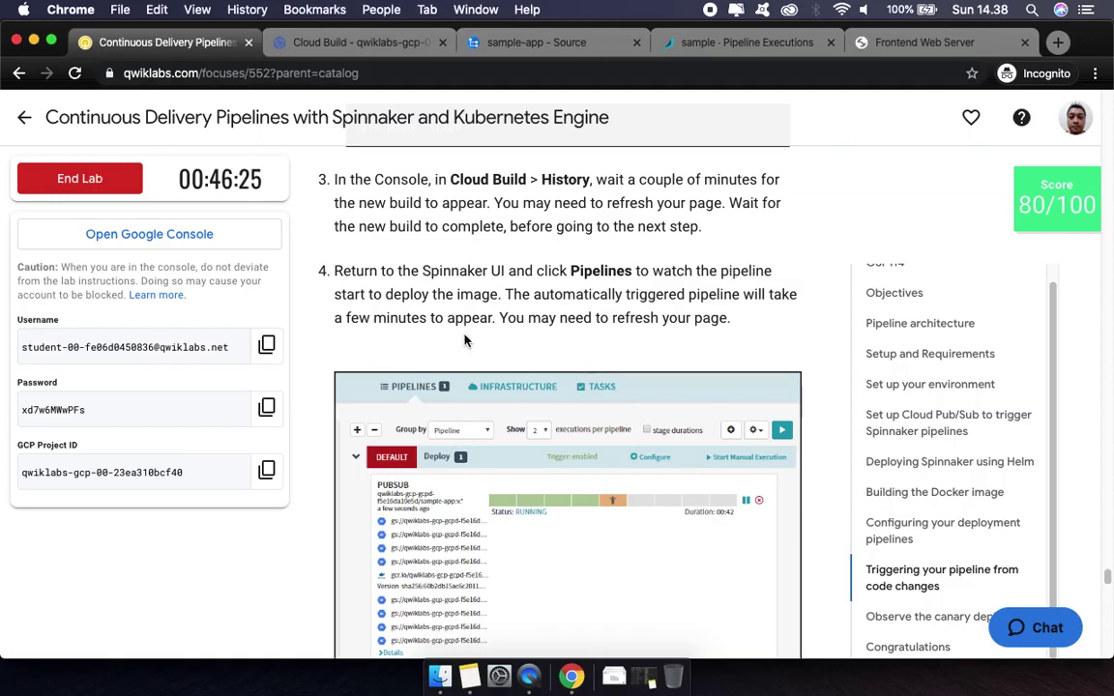
{"action": "scroll", "coordinate": [464, 340], "scroll_direction": "down", "scroll_amount": 1}
{"action": "scroll", "coordinate": [465, 339], "scroll_direction": "down", "scroll_amount": 5}
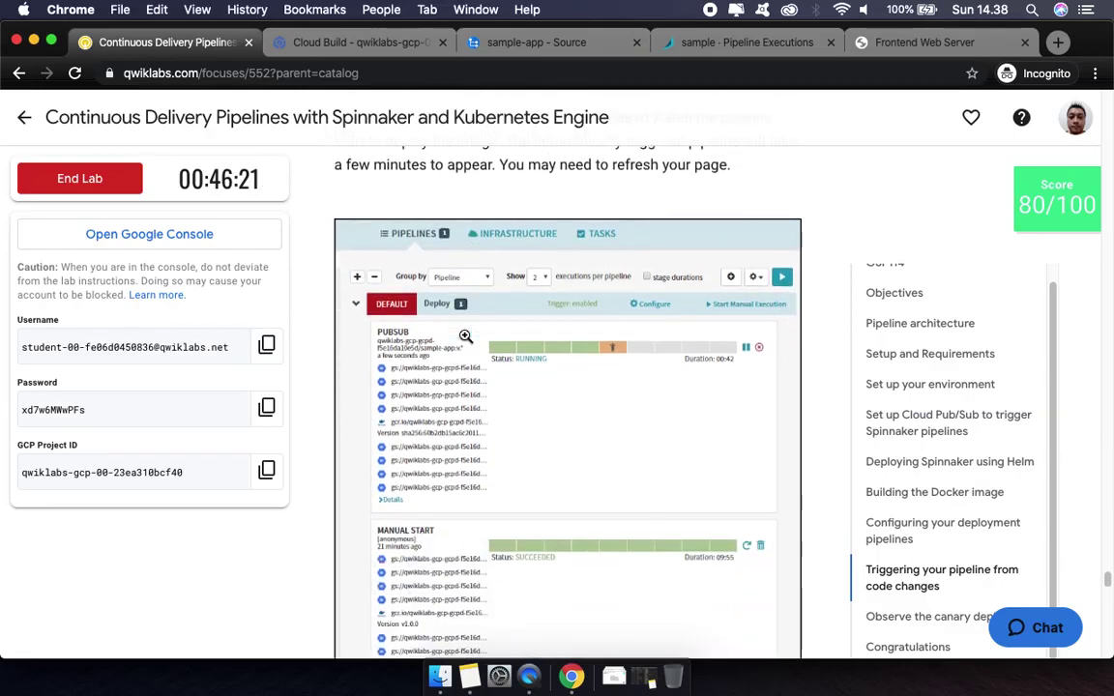
{"action": "scroll", "coordinate": [466, 335], "scroll_direction": "down", "scroll_amount": 15}
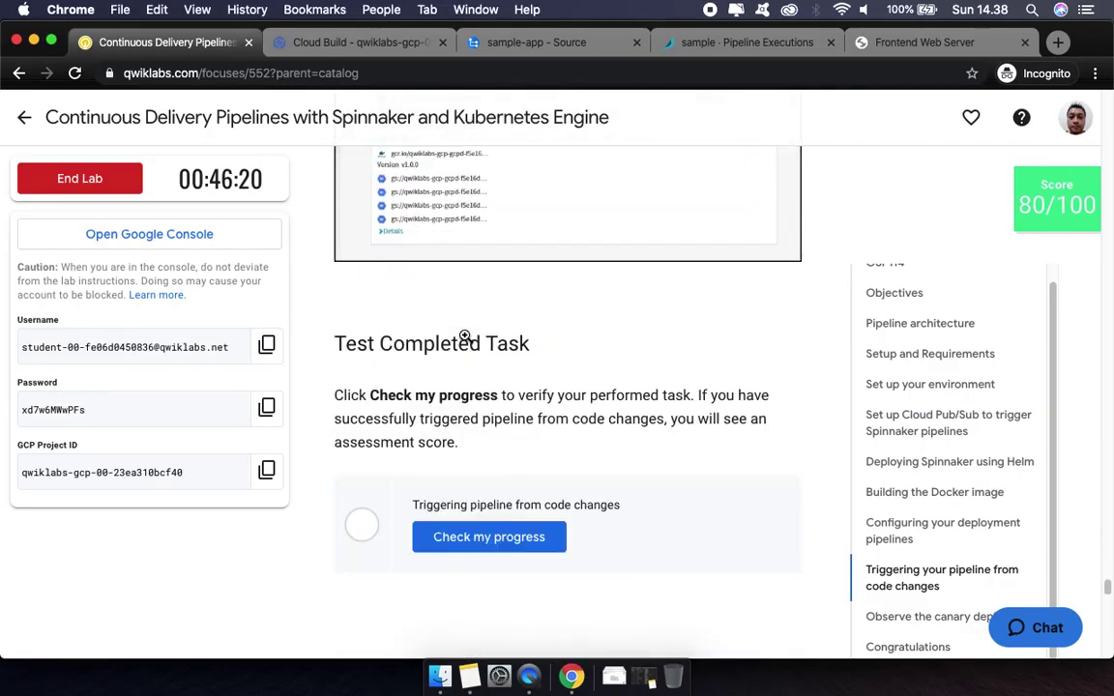
{"action": "scroll", "coordinate": [466, 336], "scroll_direction": "down", "scroll_amount": 6}
{"action": "scroll", "coordinate": [465, 339], "scroll_direction": "up", "scroll_amount": 6}
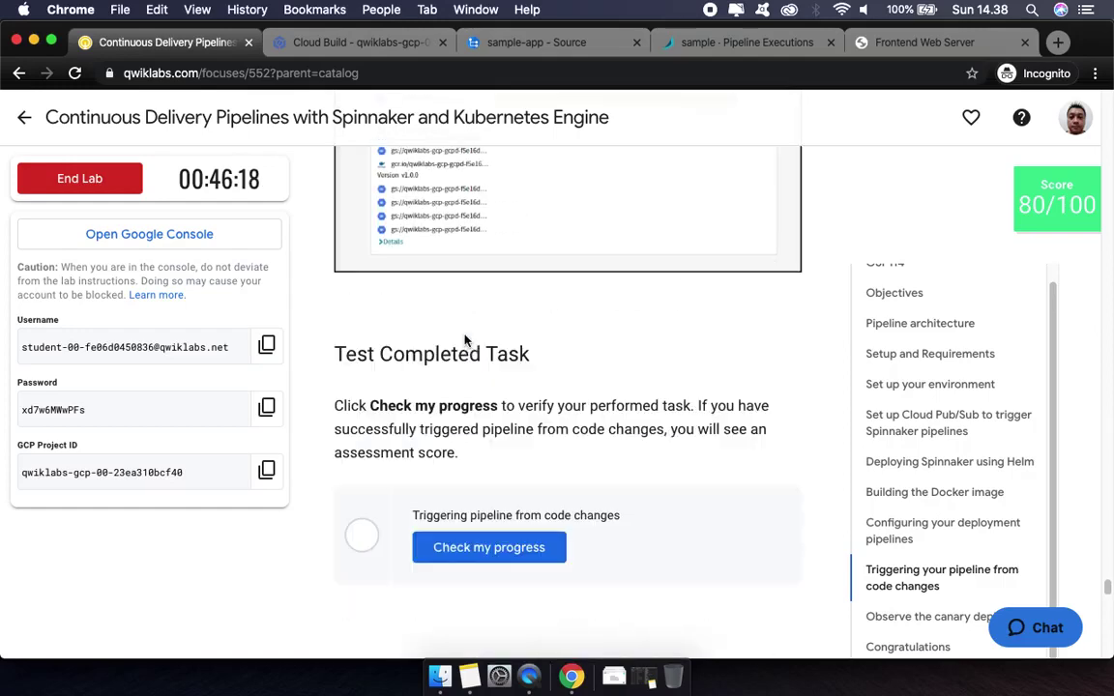
{"action": "scroll", "coordinate": [464, 340], "scroll_direction": "up", "scroll_amount": 11}
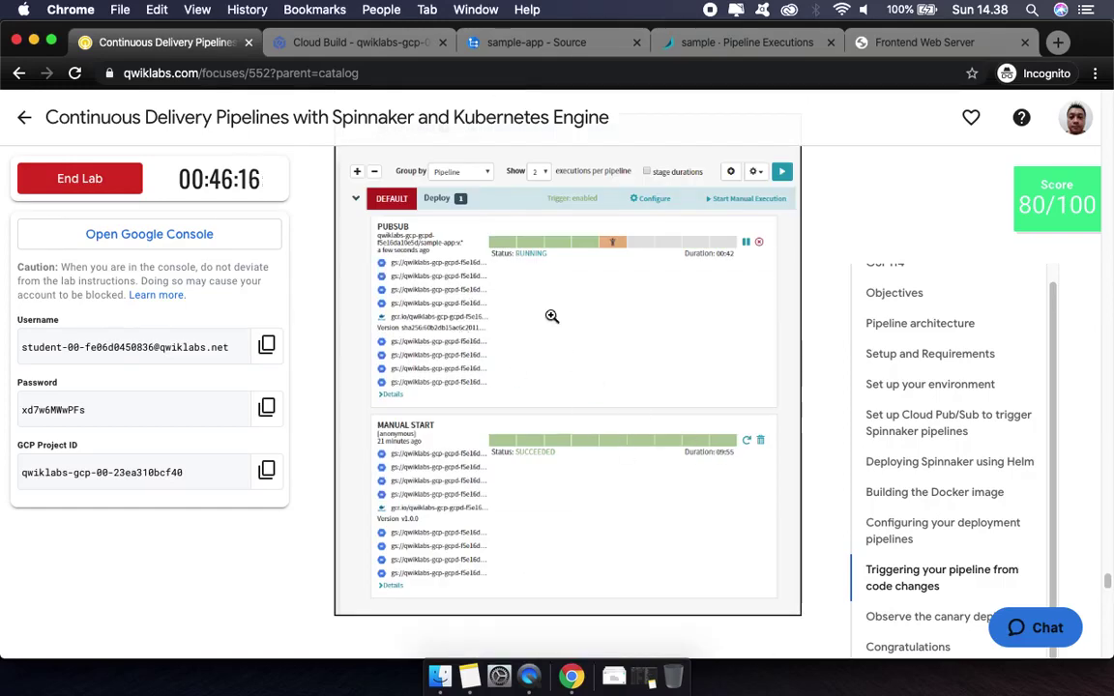
{"action": "left_click", "coordinate": [731, 44]}
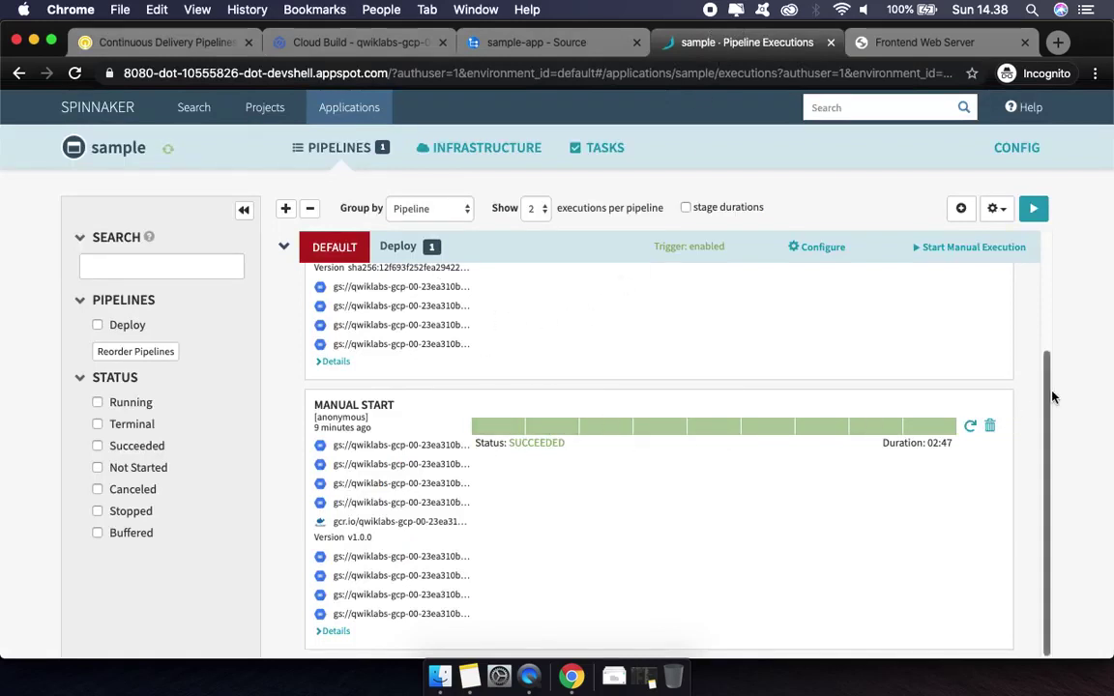
{"action": "left_click_drag", "start_coordinate": [1054, 398], "coordinate": [1053, 221]}
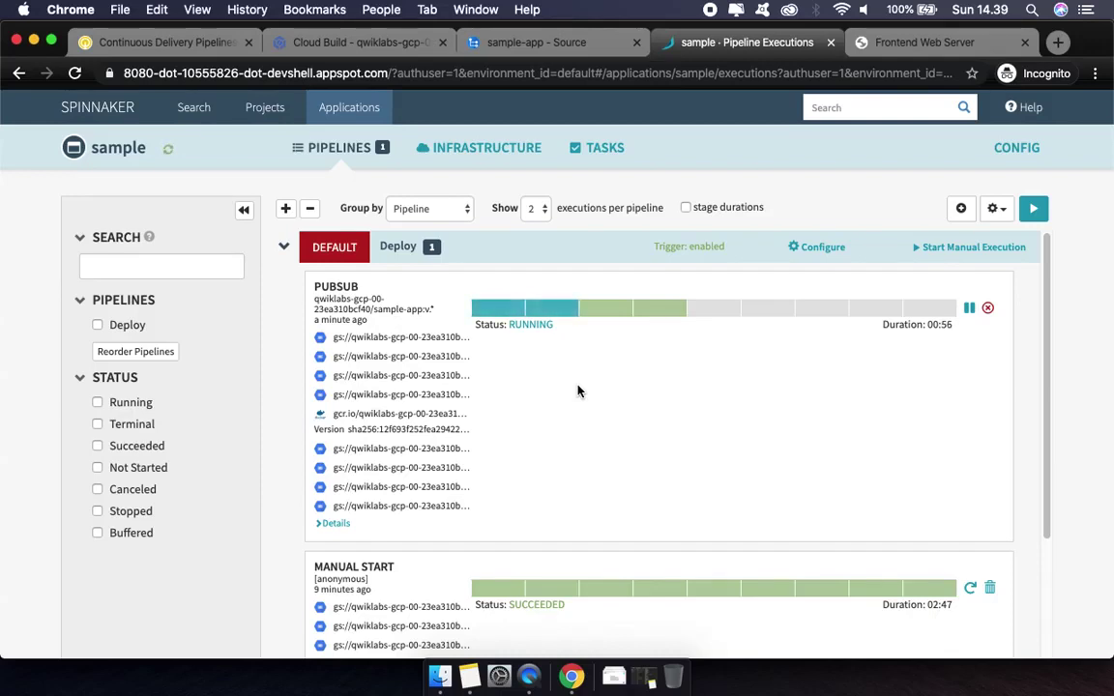
Return to the lab page and check progress for the "Triggering pipeline from code changes" task, then review the score
{"action": "left_click", "coordinate": [204, 45]}
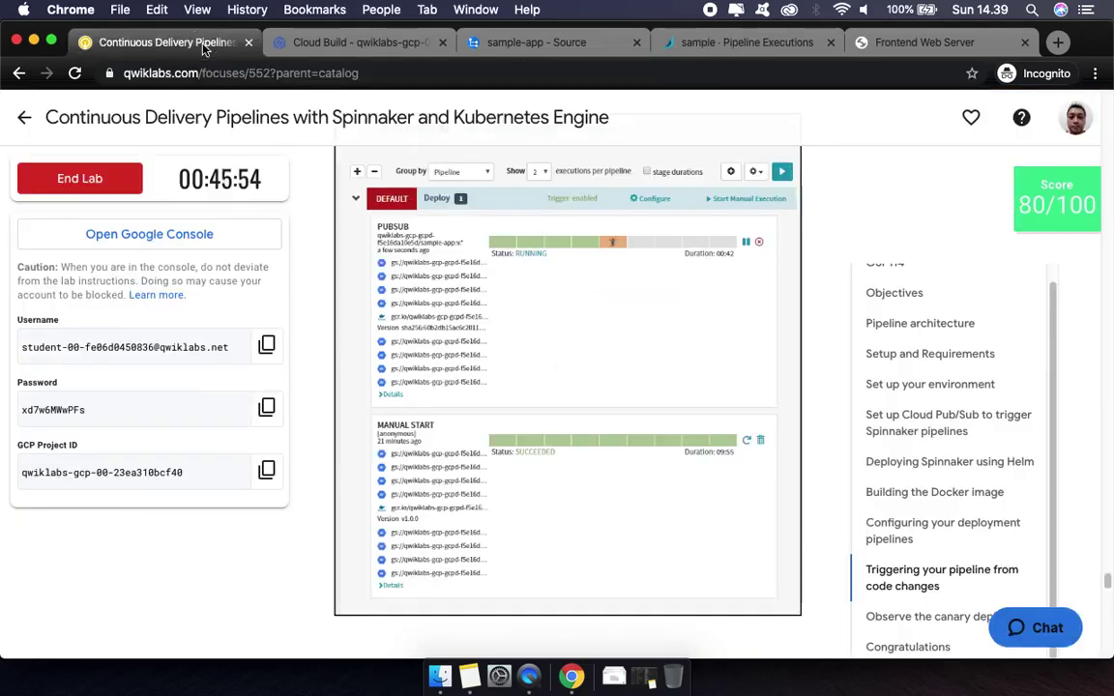
{"action": "scroll", "coordinate": [647, 448], "scroll_direction": "down", "scroll_amount": 5}
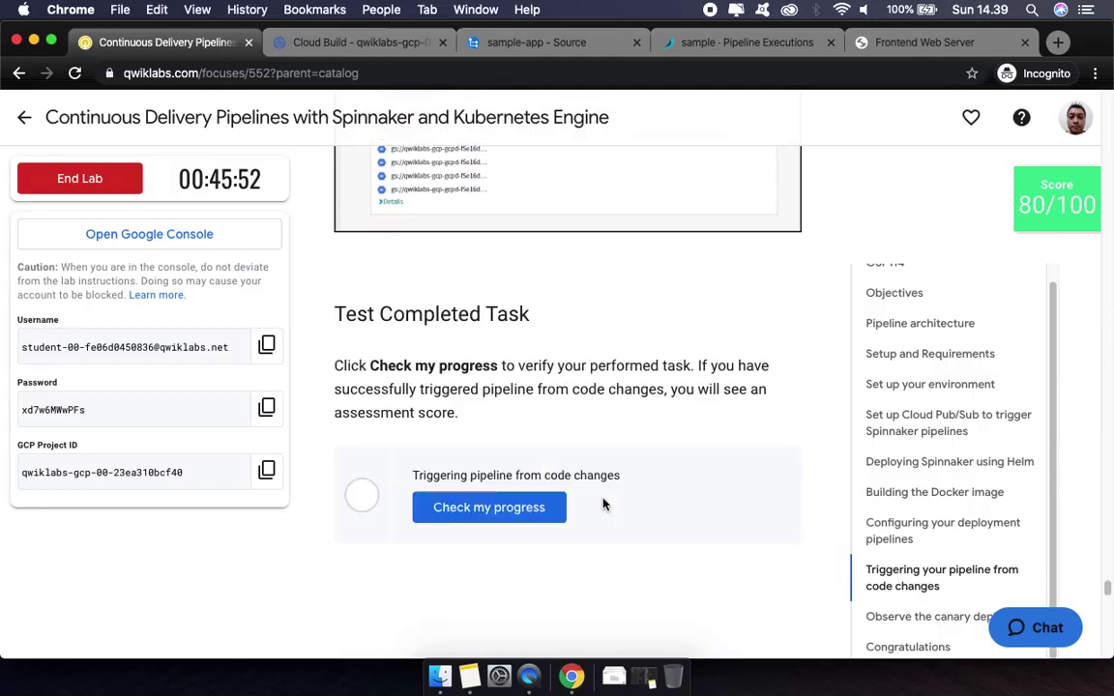
{"action": "left_click", "coordinate": [518, 517]}
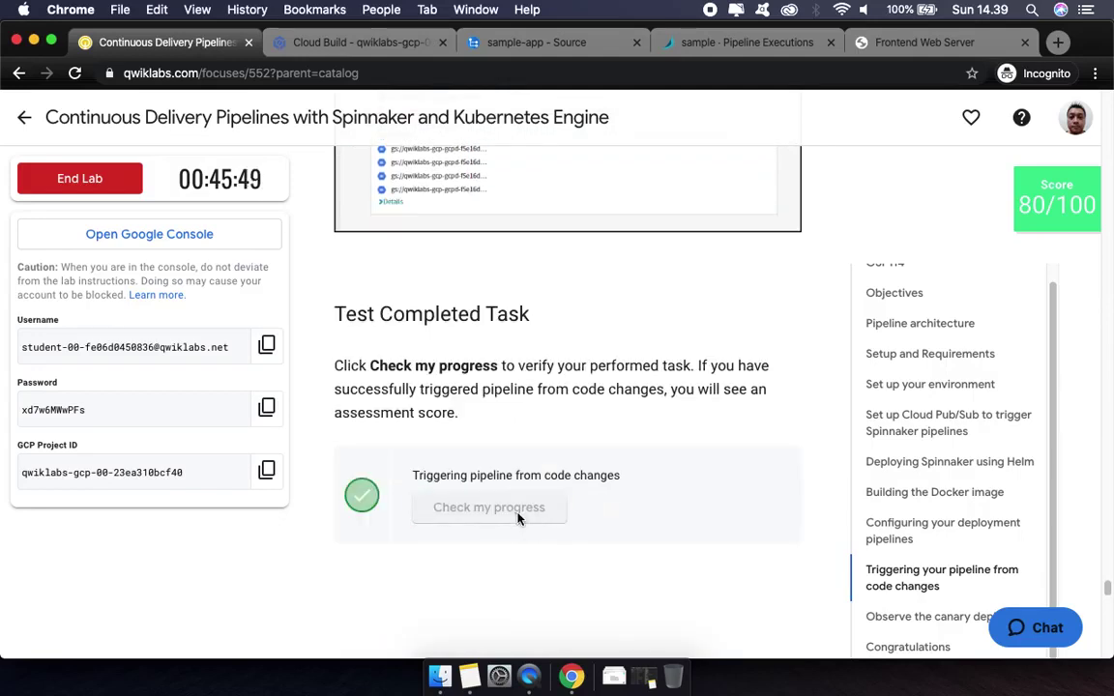
{"action": "mouse_move", "coordinate": [1025, 216]}
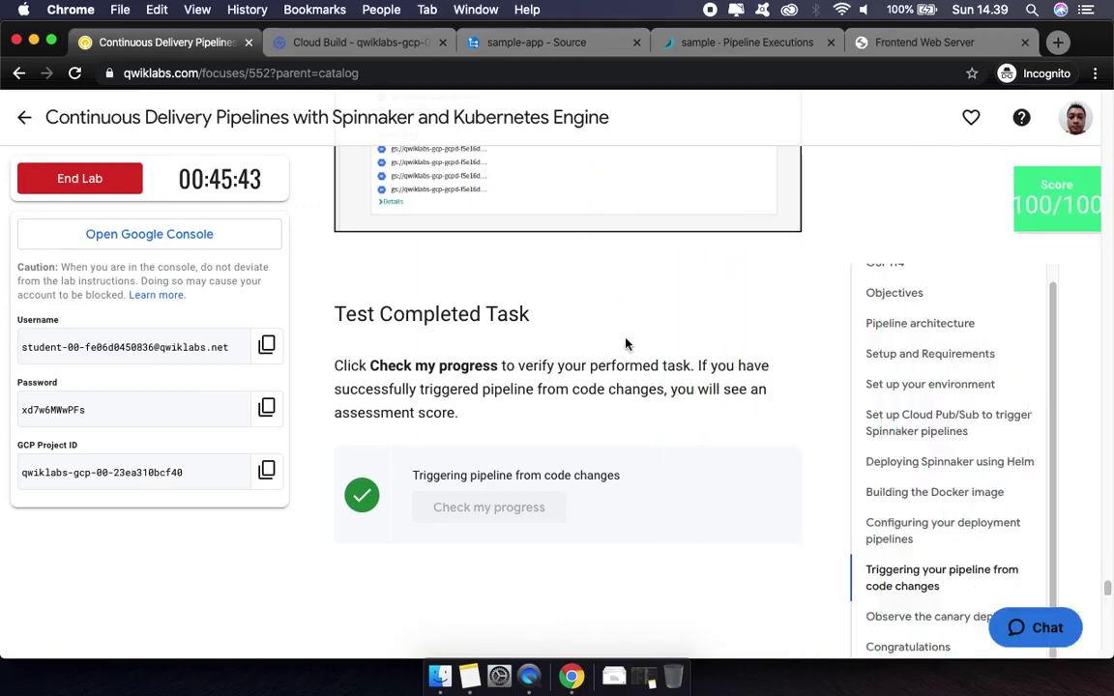
Read the lab's section on observing the canary deployments, including the optional rollback, through to the end of the lab
{"action": "scroll", "coordinate": [634, 407], "scroll_direction": "down", "scroll_amount": 5}
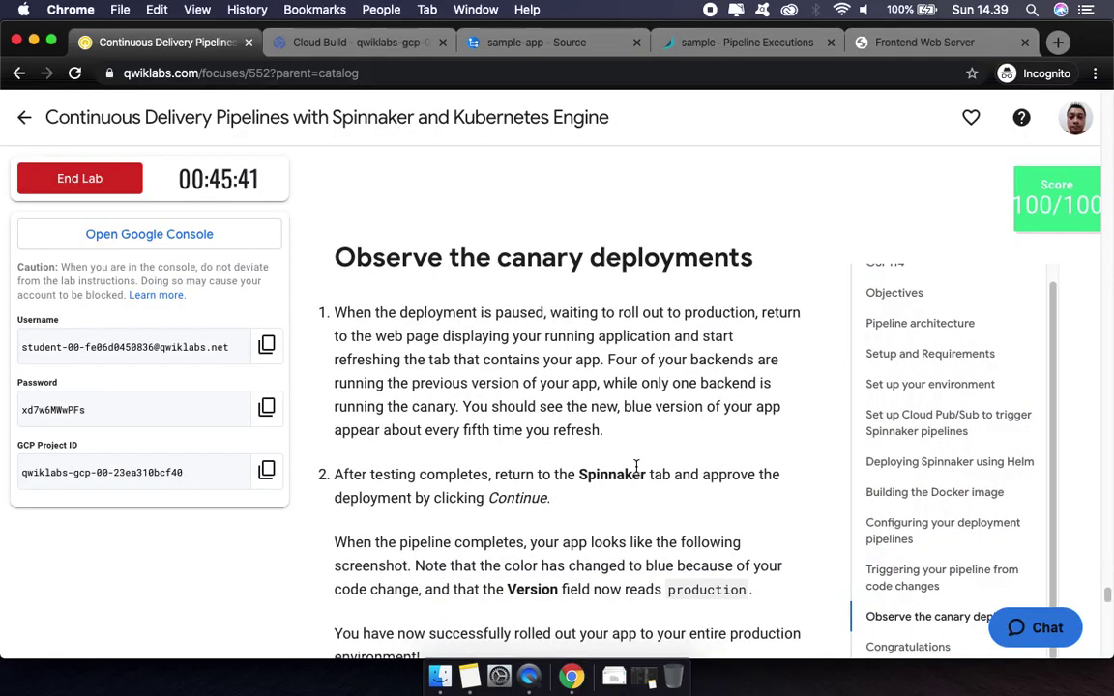
{"action": "scroll", "coordinate": [637, 468], "scroll_direction": "down", "scroll_amount": 1}
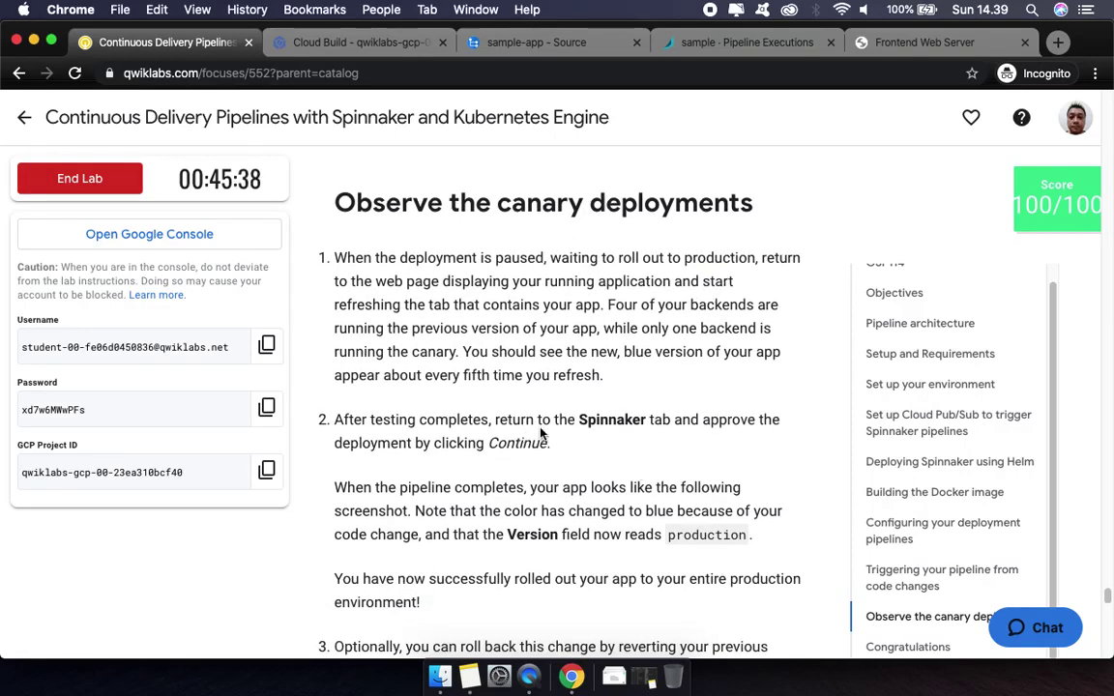
{"action": "scroll", "coordinate": [678, 484], "scroll_direction": "down", "scroll_amount": 1}
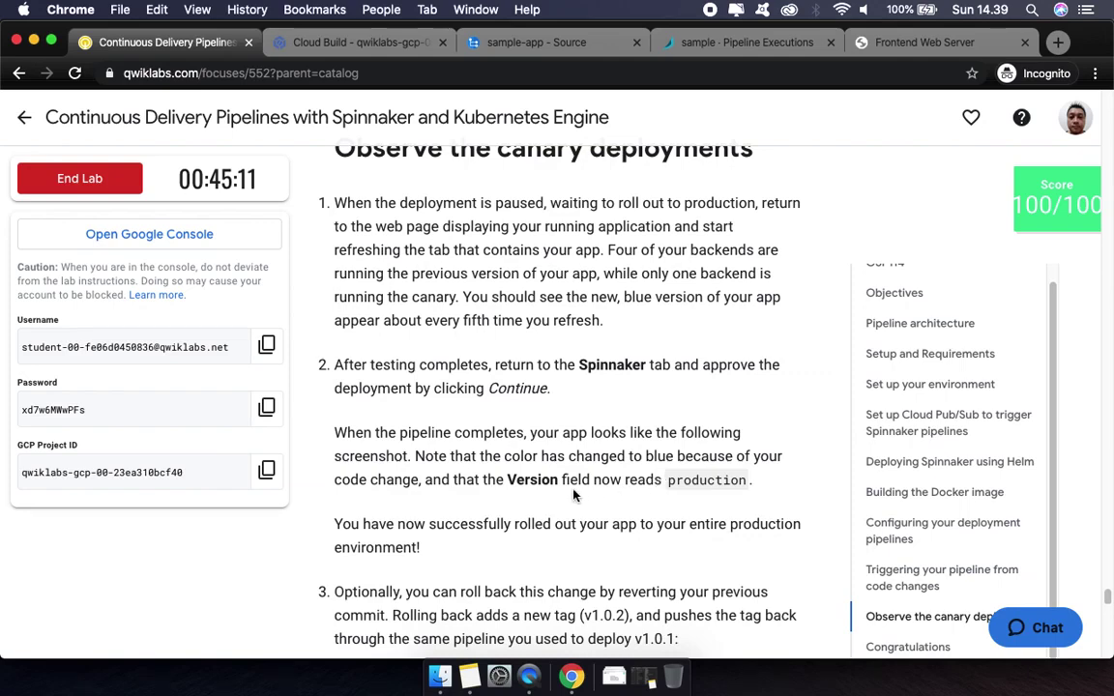
{"action": "scroll", "coordinate": [574, 495], "scroll_direction": "down", "scroll_amount": 1}
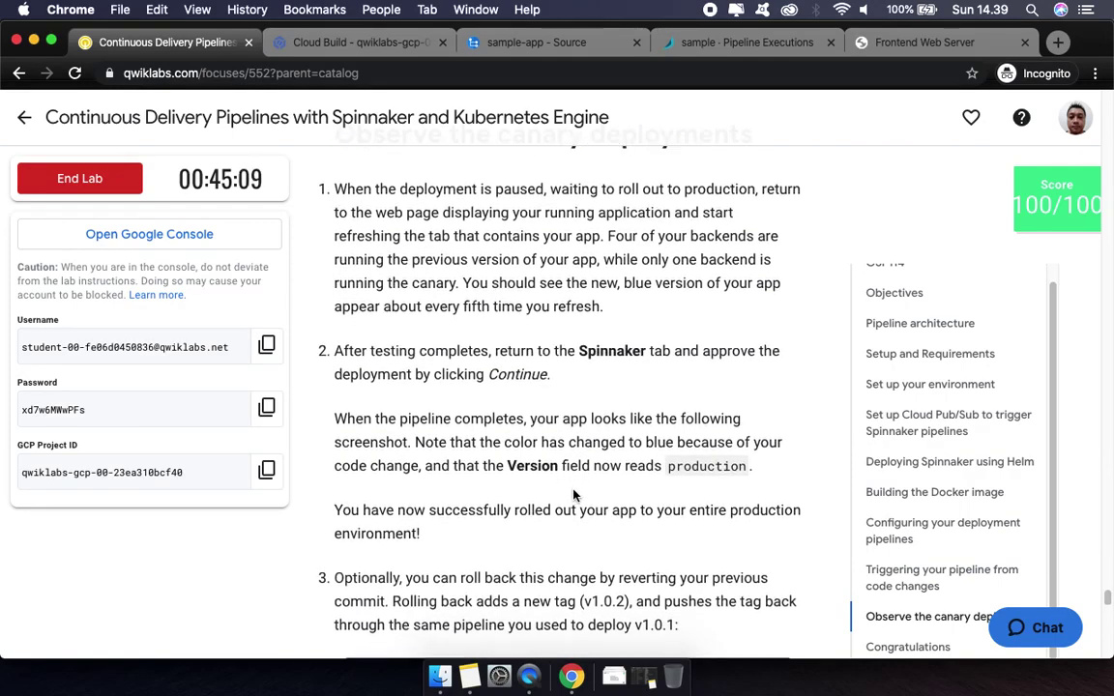
{"action": "scroll", "coordinate": [574, 495], "scroll_direction": "down", "scroll_amount": 3}
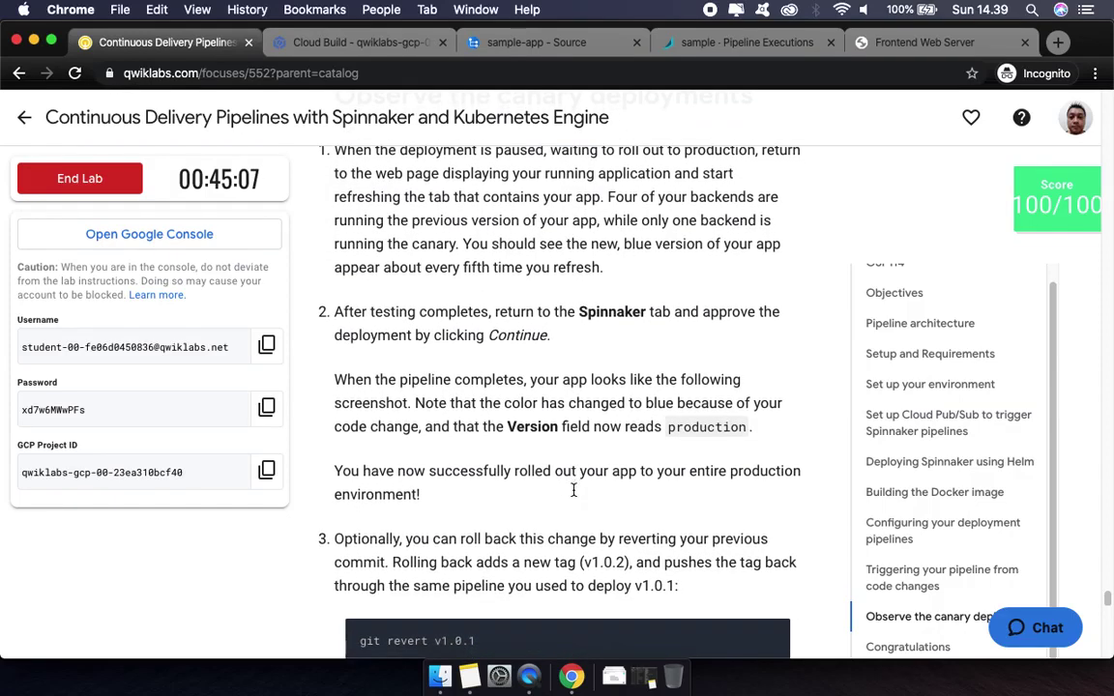
{"action": "scroll", "coordinate": [573, 495], "scroll_direction": "down", "scroll_amount": 10}
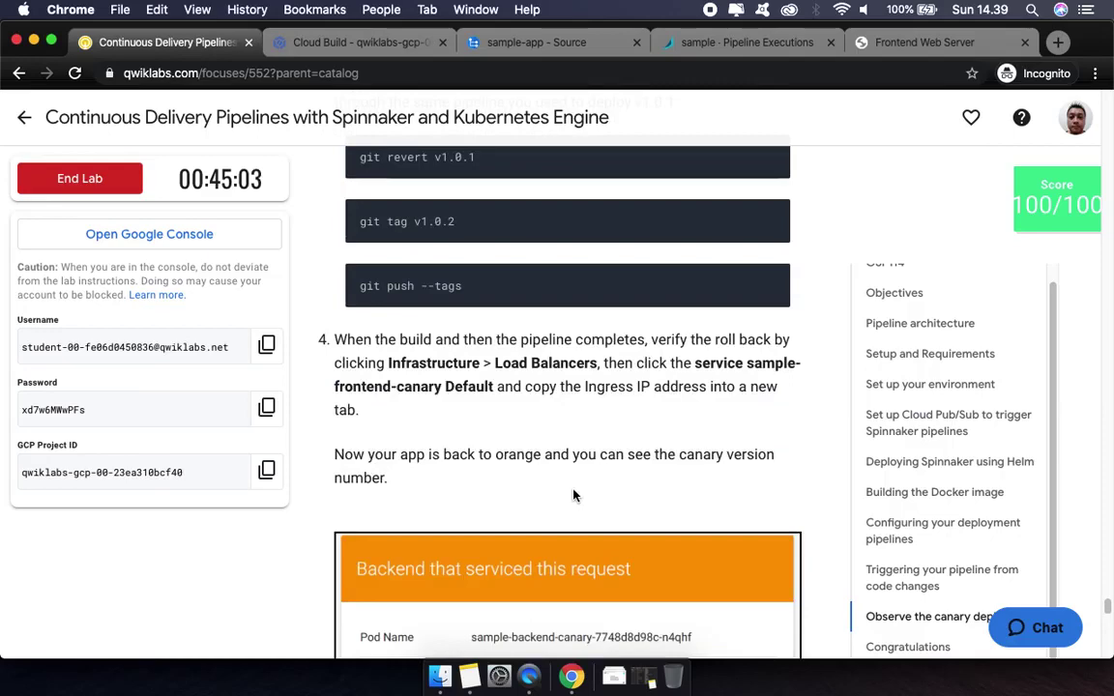
{"action": "scroll", "coordinate": [574, 495], "scroll_direction": "up", "scroll_amount": 9}
{"action": "scroll", "coordinate": [574, 491], "scroll_direction": "down", "scroll_amount": 20}
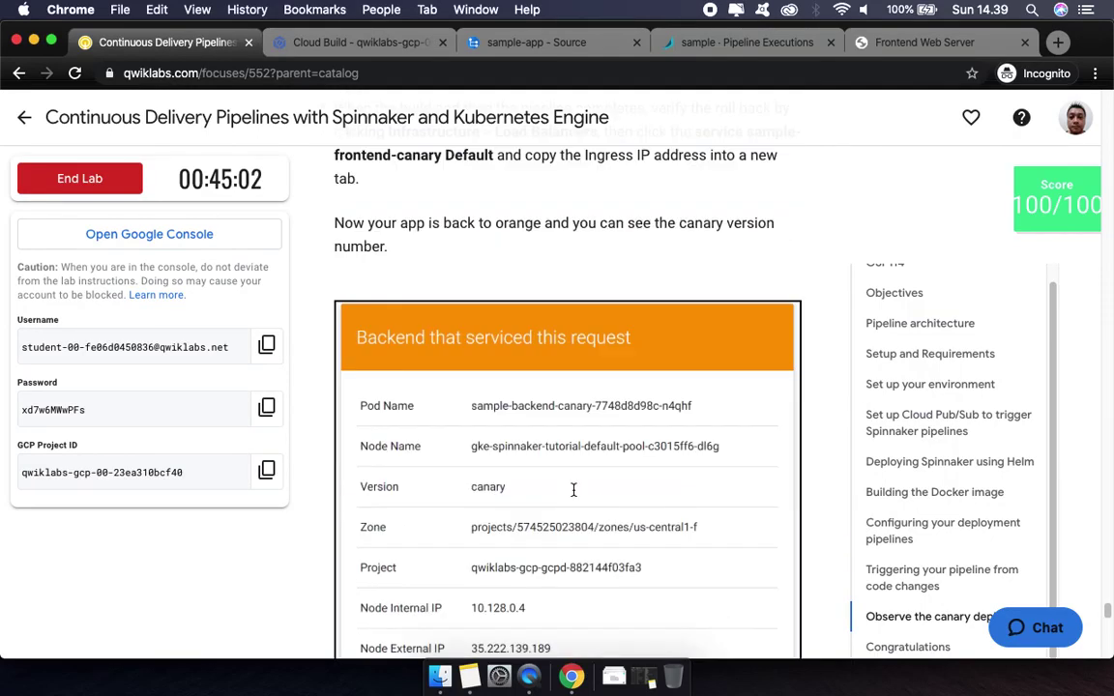
{"action": "scroll", "coordinate": [574, 491], "scroll_direction": "down", "scroll_amount": 5}
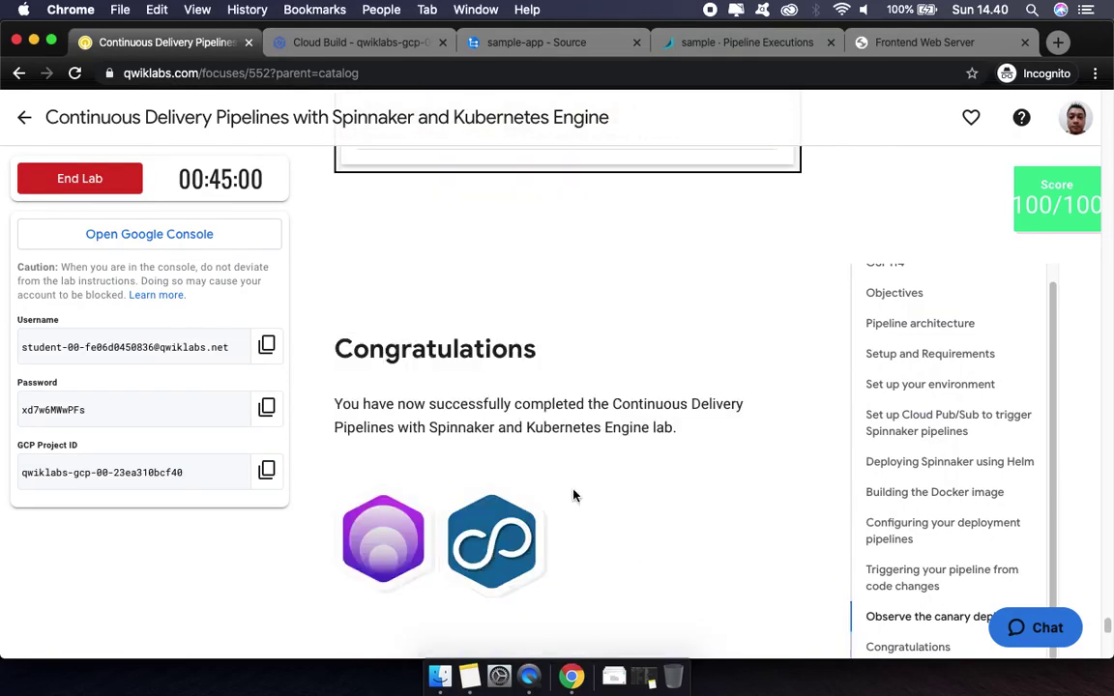
{"action": "scroll", "coordinate": [573, 495], "scroll_direction": "up", "scroll_amount": 20}
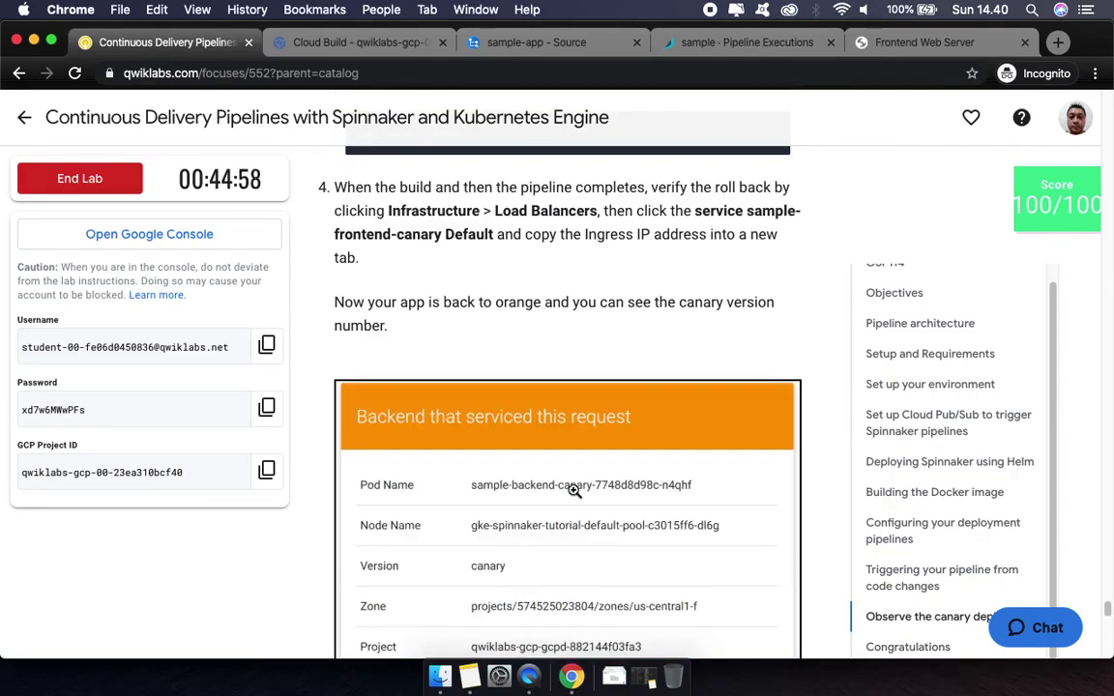
{"action": "scroll", "coordinate": [574, 491], "scroll_direction": "up", "scroll_amount": 8}
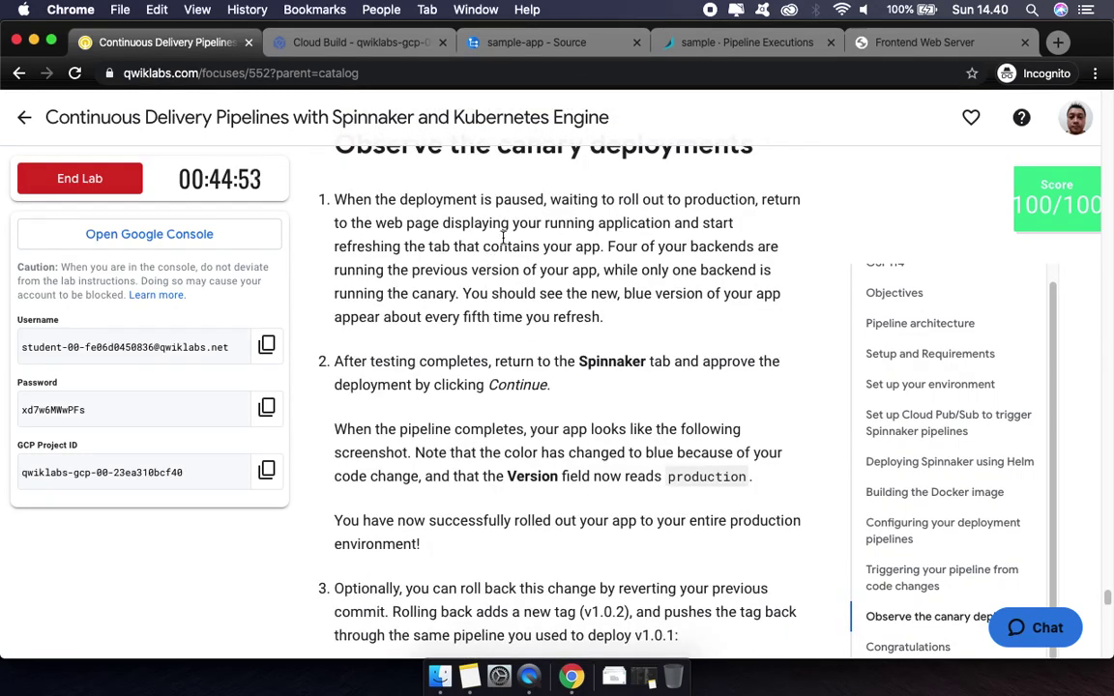
Switch back to Spinnaker and inspect the Deploy pipeline's manual approval stage for production without approving it
{"action": "left_click", "coordinate": [368, 43]}
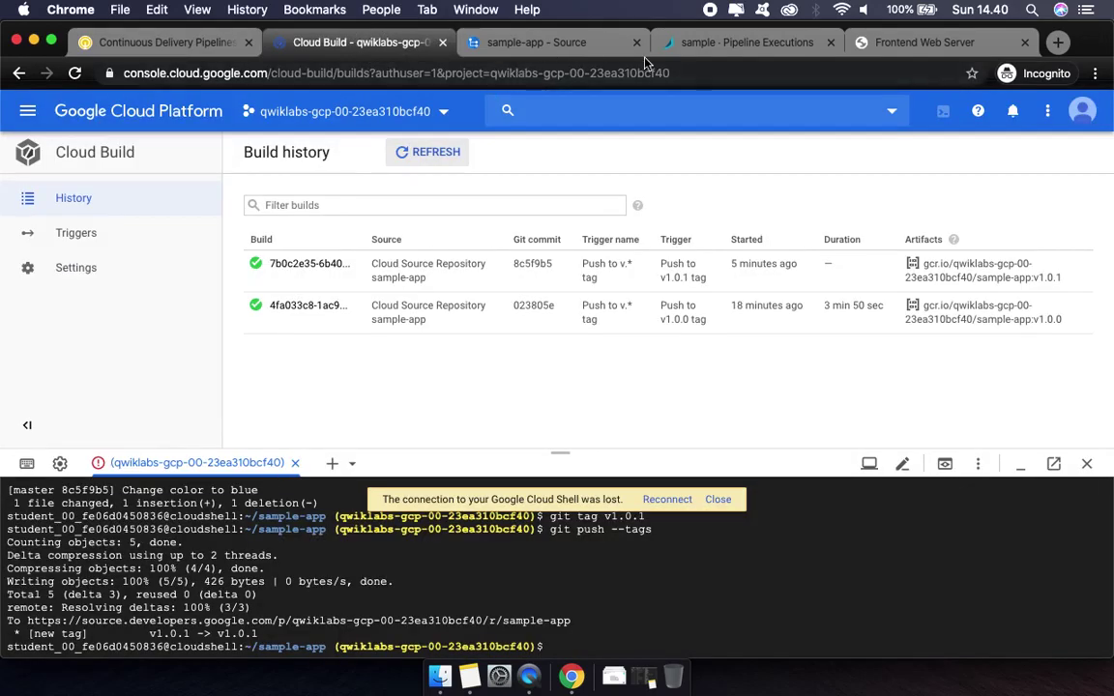
{"action": "left_click", "coordinate": [745, 43]}
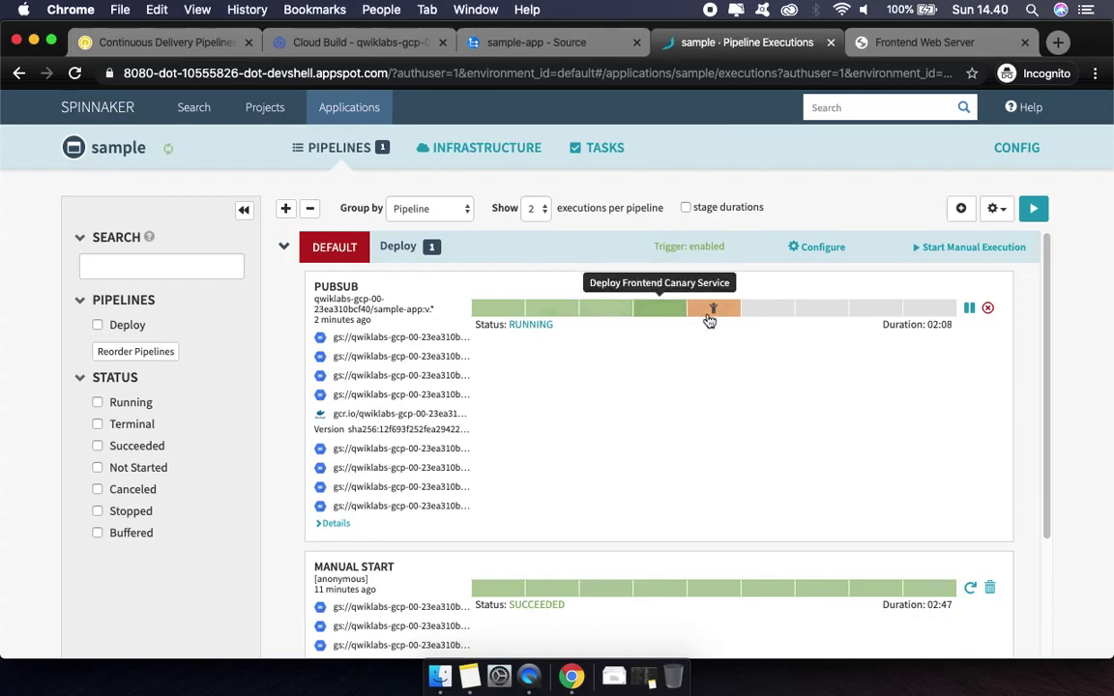
{"action": "mouse_move", "coordinate": [716, 308]}
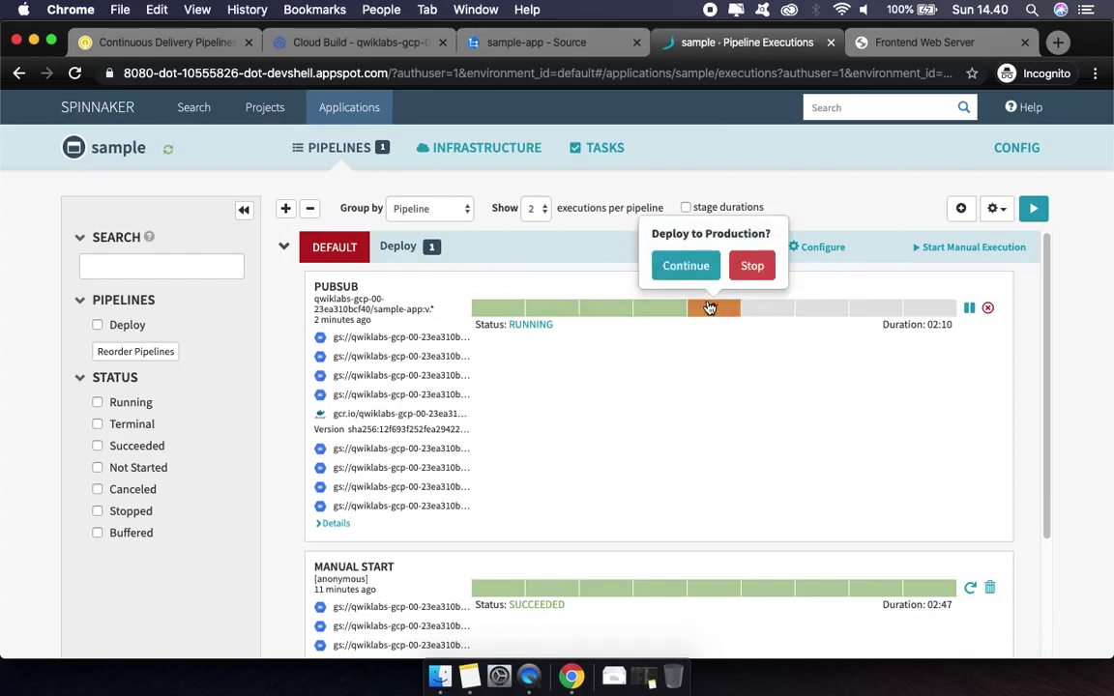
{"action": "scroll", "coordinate": [599, 455], "scroll_direction": "down", "scroll_amount": 2}
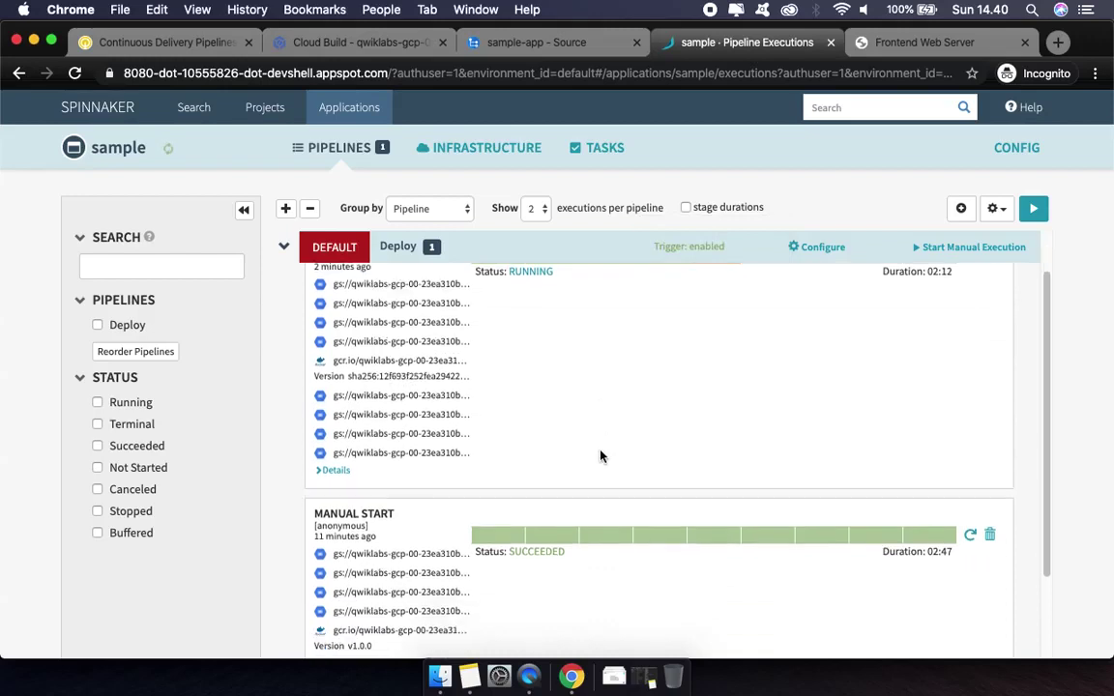
{"action": "scroll", "coordinate": [599, 457], "scroll_direction": "up", "scroll_amount": 2}
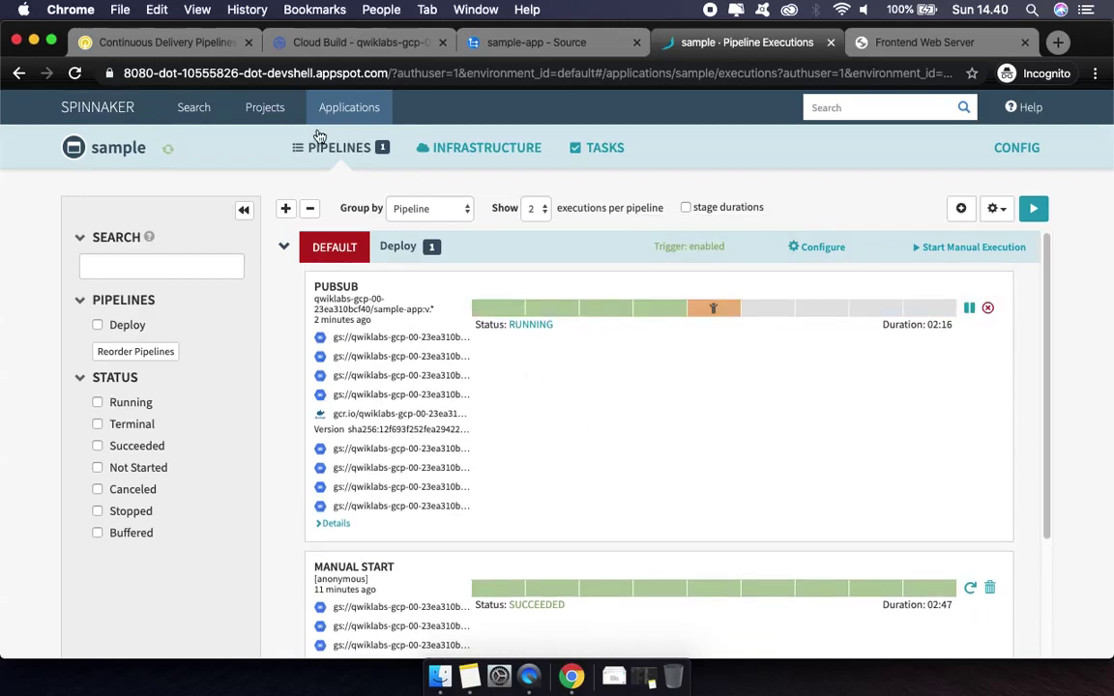
Recheck the canary testing instructions and reload the sample app's frontend page to see which backend version responds
{"action": "left_click", "coordinate": [166, 42]}
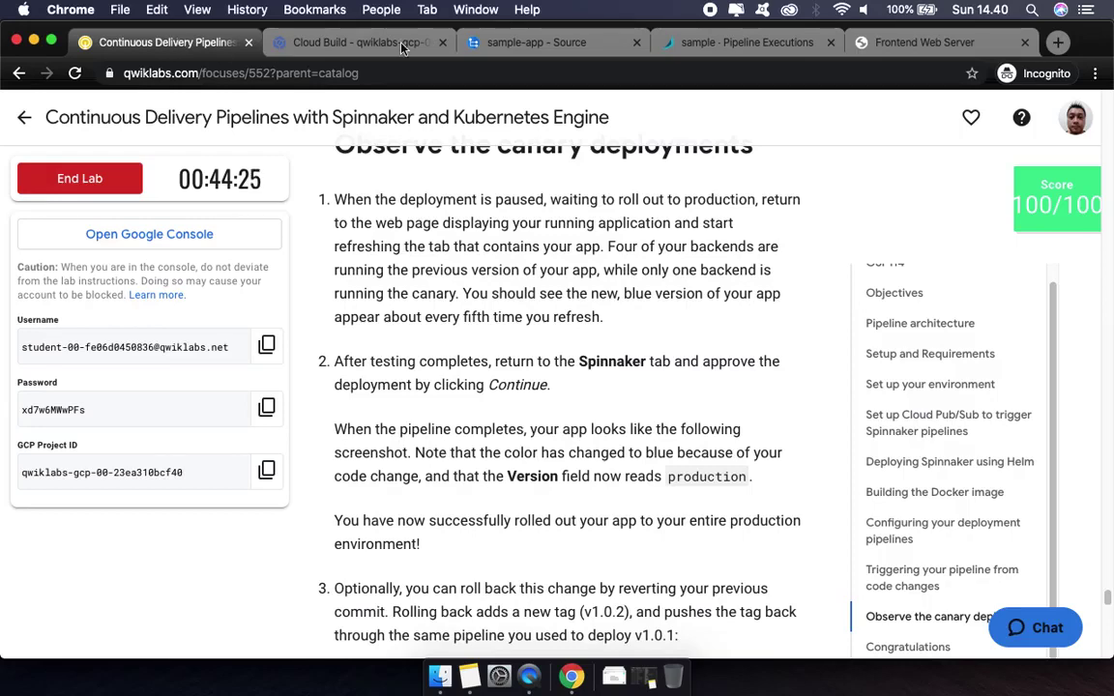
{"action": "left_click", "coordinate": [909, 43]}
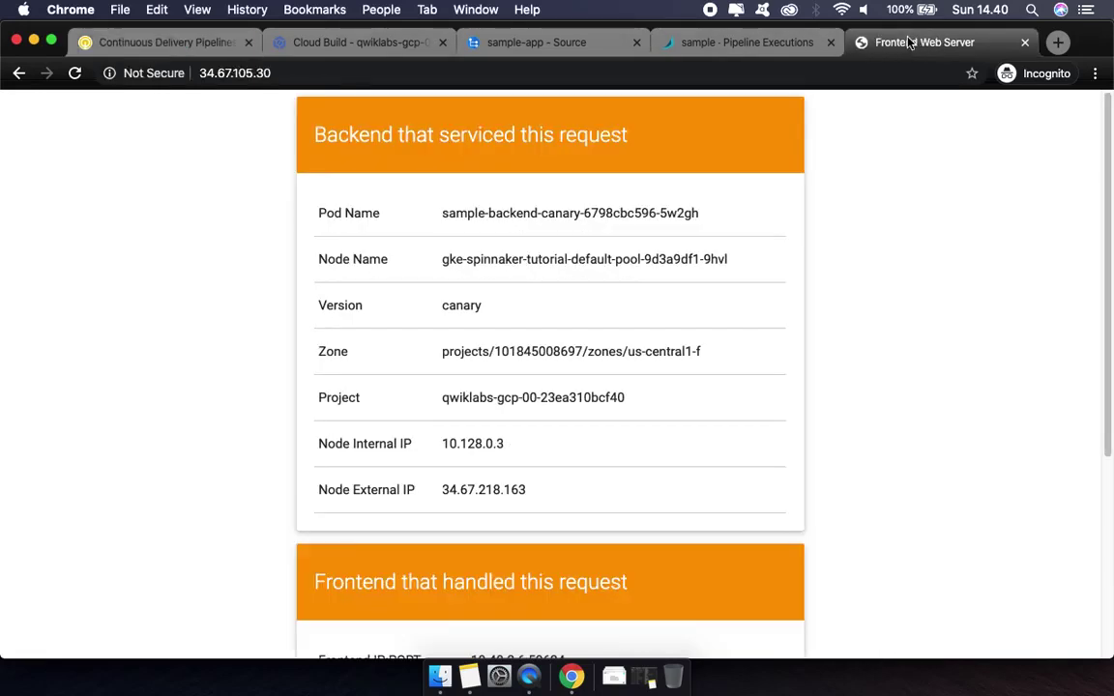
{"action": "left_click", "coordinate": [75, 74]}
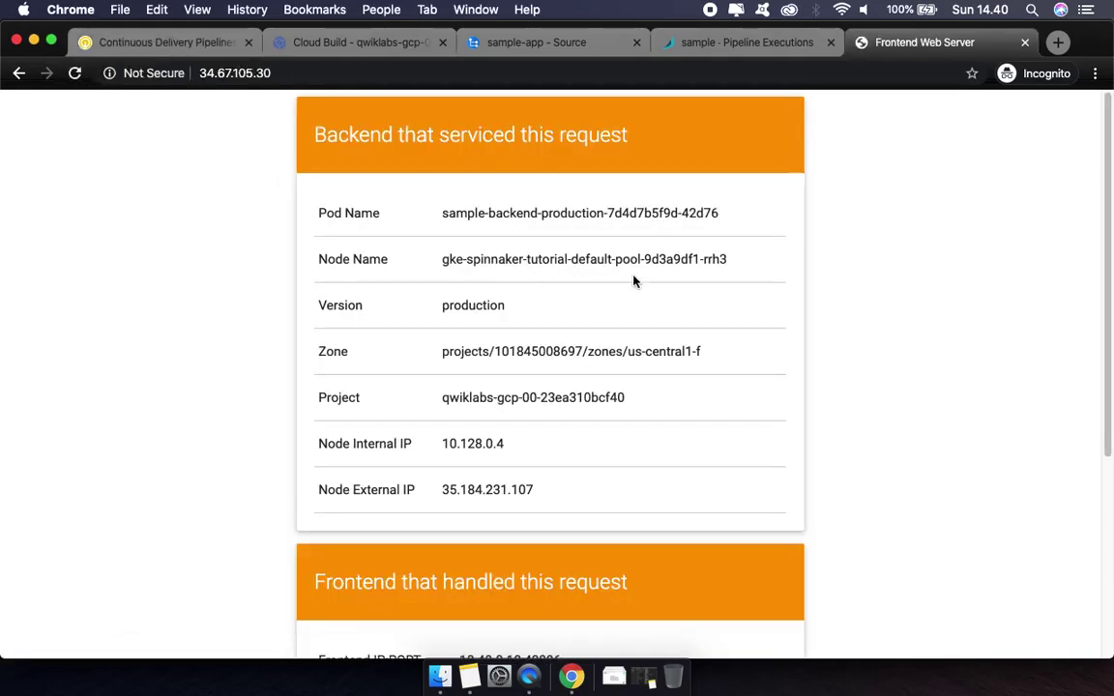
Review the lab's rollback verification instructions and its example screenshot of the canary backend and frontend
{"action": "left_click", "coordinate": [161, 43]}
{"action": "scroll", "coordinate": [634, 476], "scroll_direction": "down", "scroll_amount": 10}
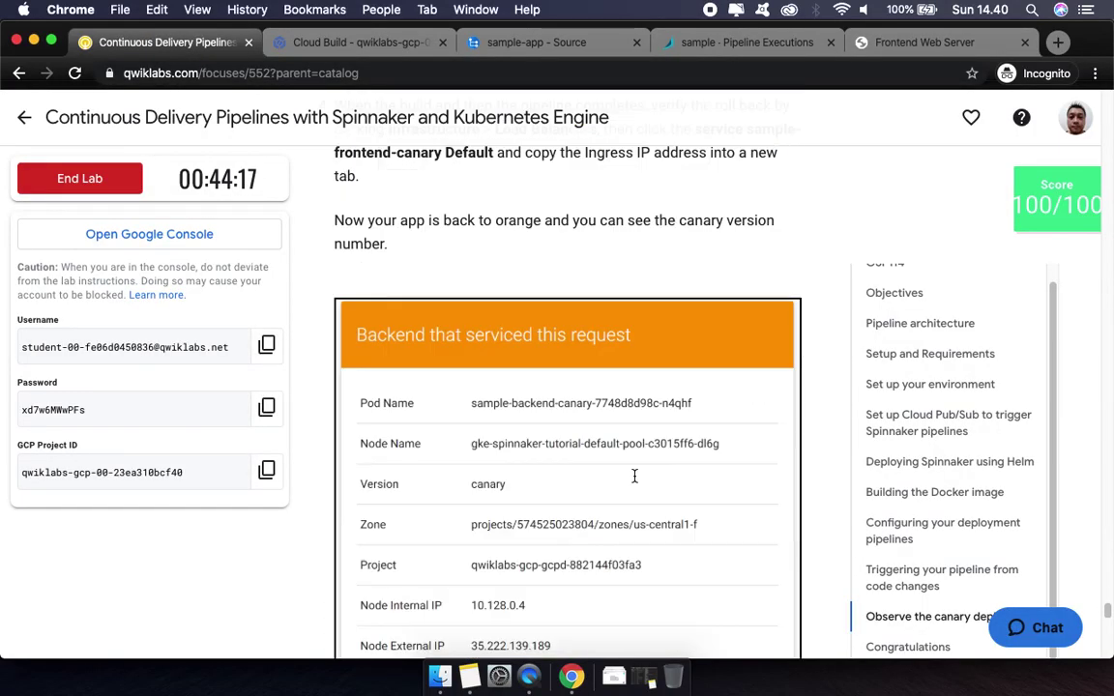
{"action": "scroll", "coordinate": [601, 504], "scroll_direction": "down", "scroll_amount": 10}
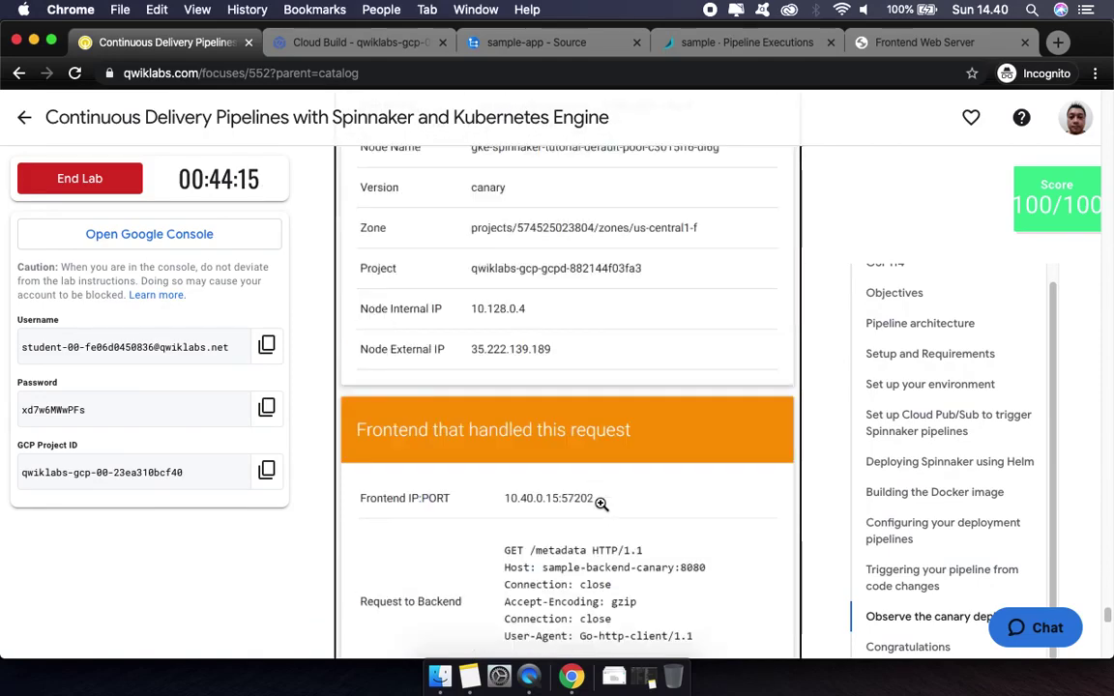
{"action": "scroll", "coordinate": [597, 508], "scroll_direction": "up", "scroll_amount": 10}
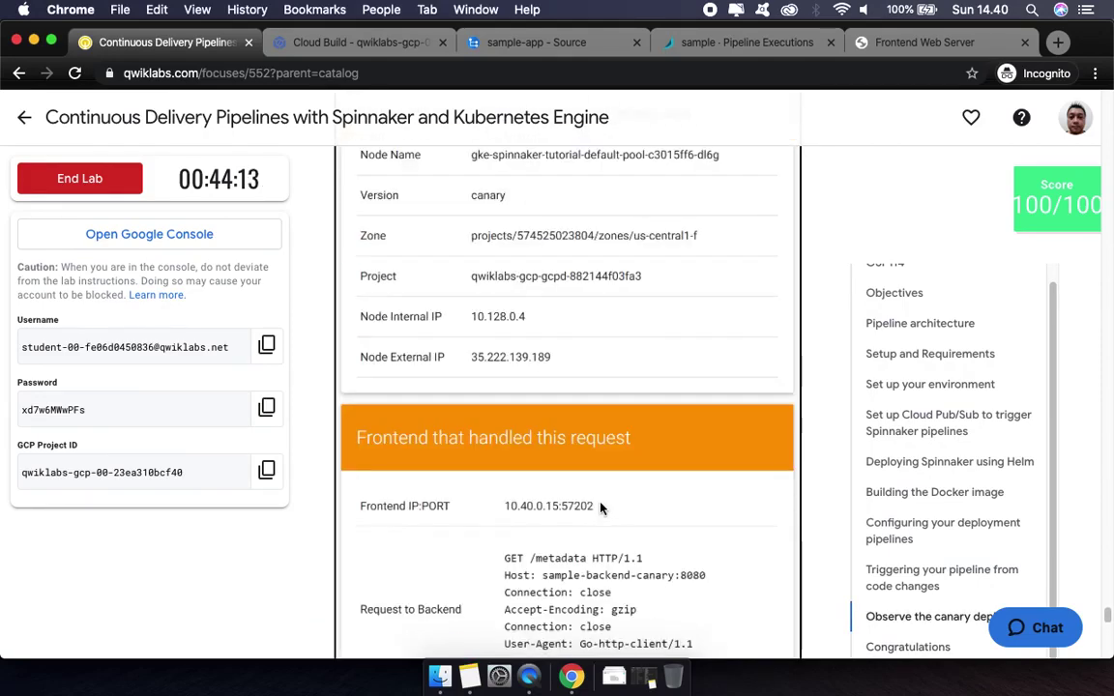
Review the lab's optional rollback commands and its instructions for approving the production deployment after canary testing
{"action": "scroll", "coordinate": [542, 373], "scroll_direction": "down", "scroll_amount": 6}
{"action": "mouse_move", "coordinate": [559, 378]}
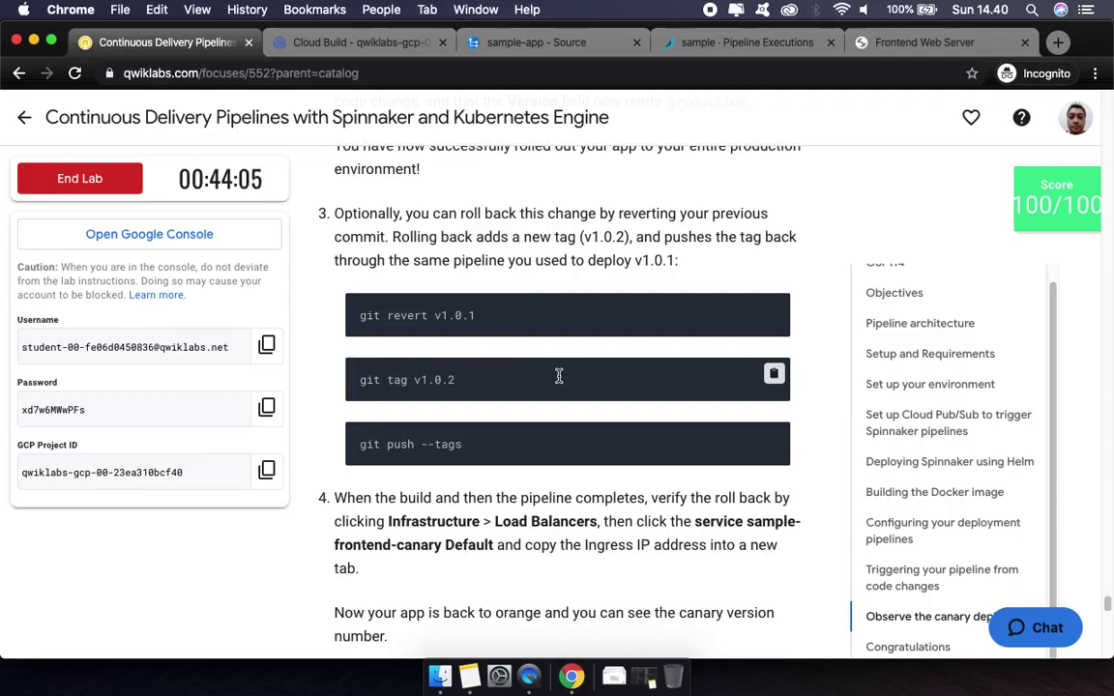
{"action": "scroll", "coordinate": [558, 376], "scroll_direction": "up", "scroll_amount": 3}
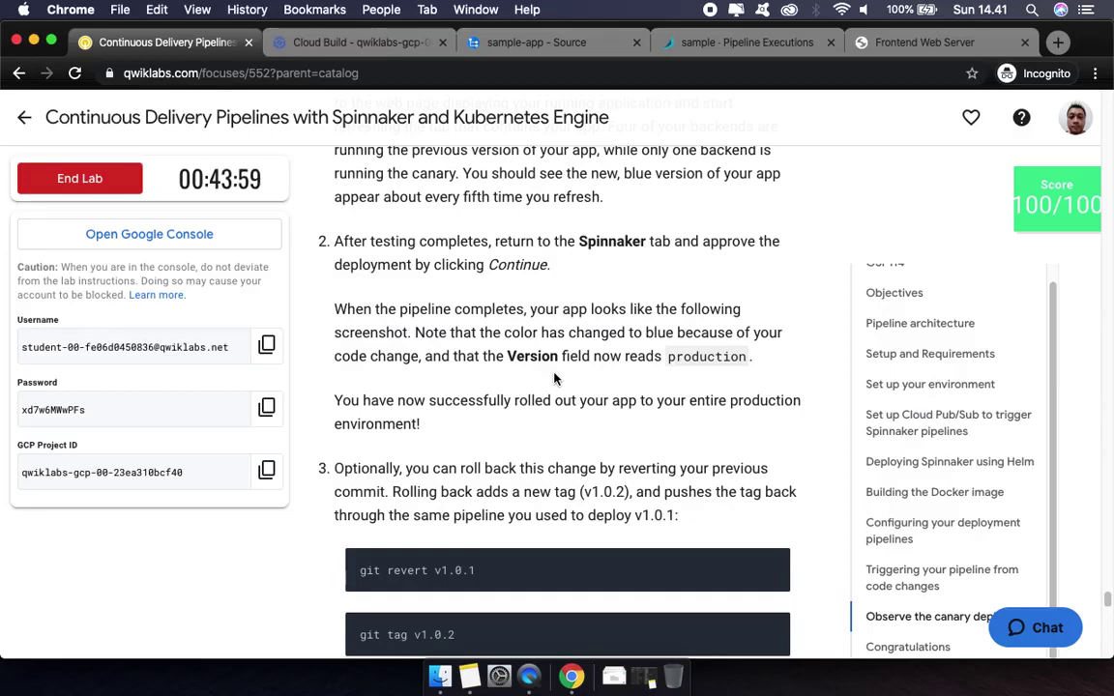
{"action": "scroll", "coordinate": [555, 379], "scroll_direction": "up", "scroll_amount": 2}
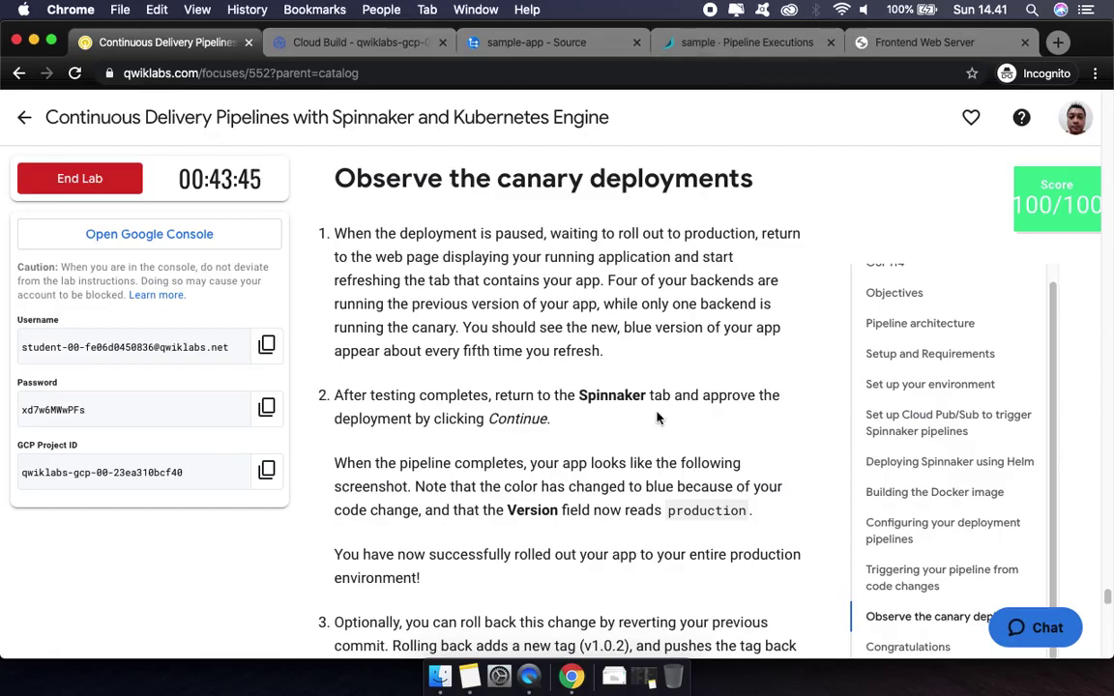
{"action": "scroll", "coordinate": [656, 418], "scroll_direction": "up", "scroll_amount": 5}
{"action": "scroll", "coordinate": [657, 418], "scroll_direction": "down", "scroll_amount": 4}
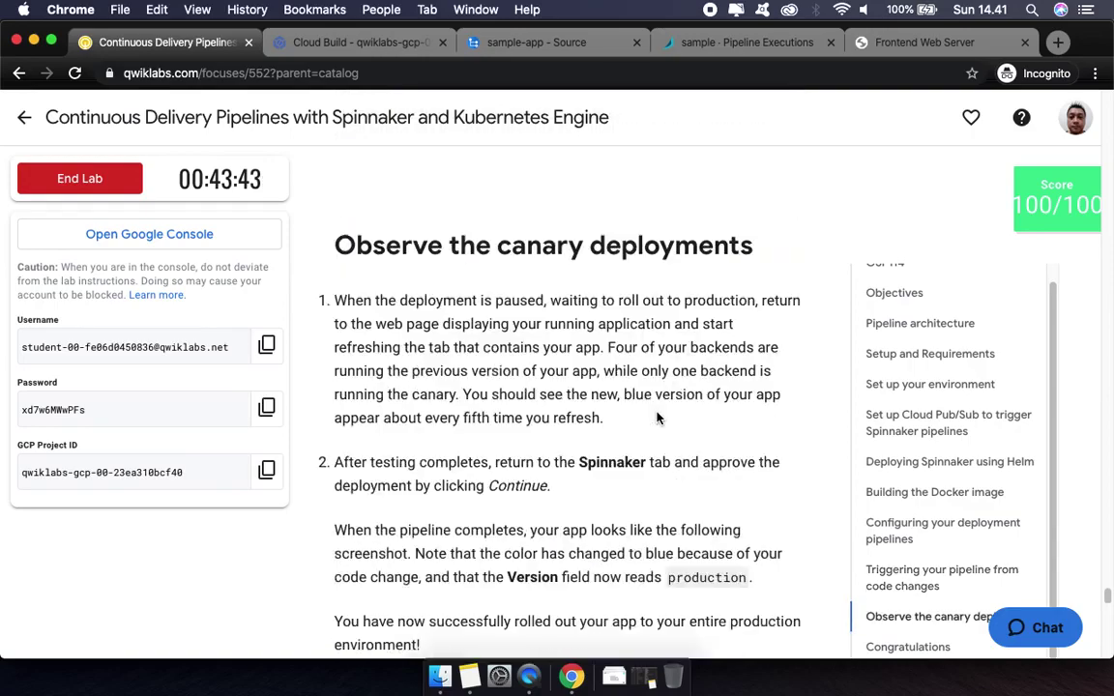
{"action": "scroll", "coordinate": [657, 418], "scroll_direction": "down", "scroll_amount": 6}
{"action": "scroll", "coordinate": [656, 417], "scroll_direction": "up", "scroll_amount": 3}
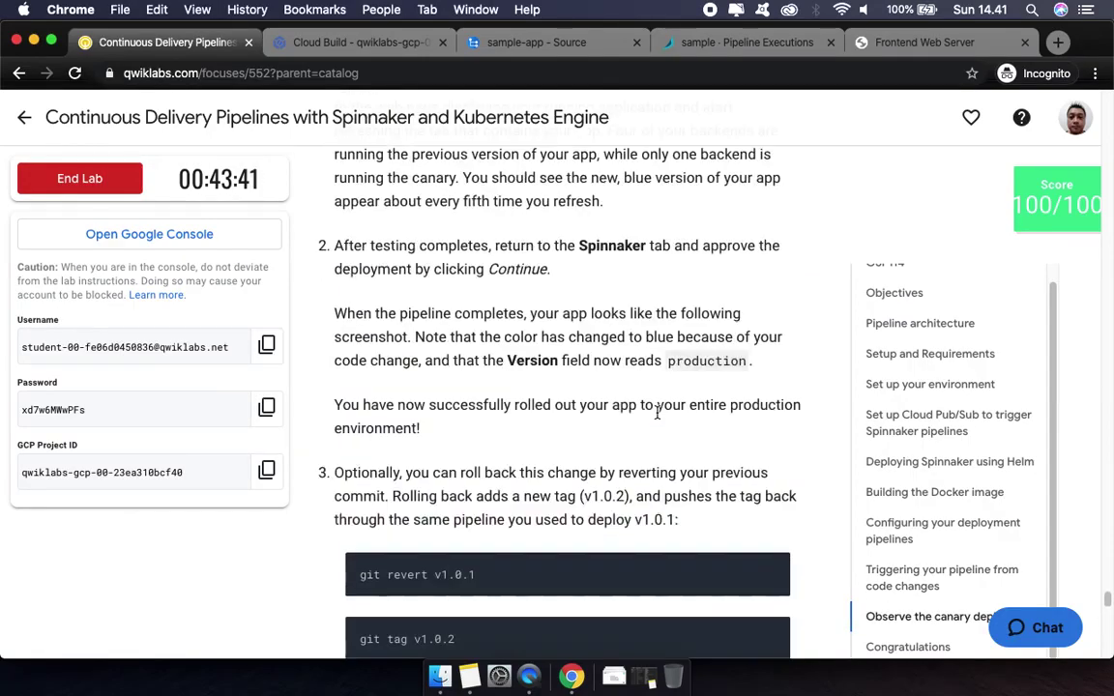
{"action": "scroll", "coordinate": [656, 412], "scroll_direction": "up", "scroll_amount": 2}
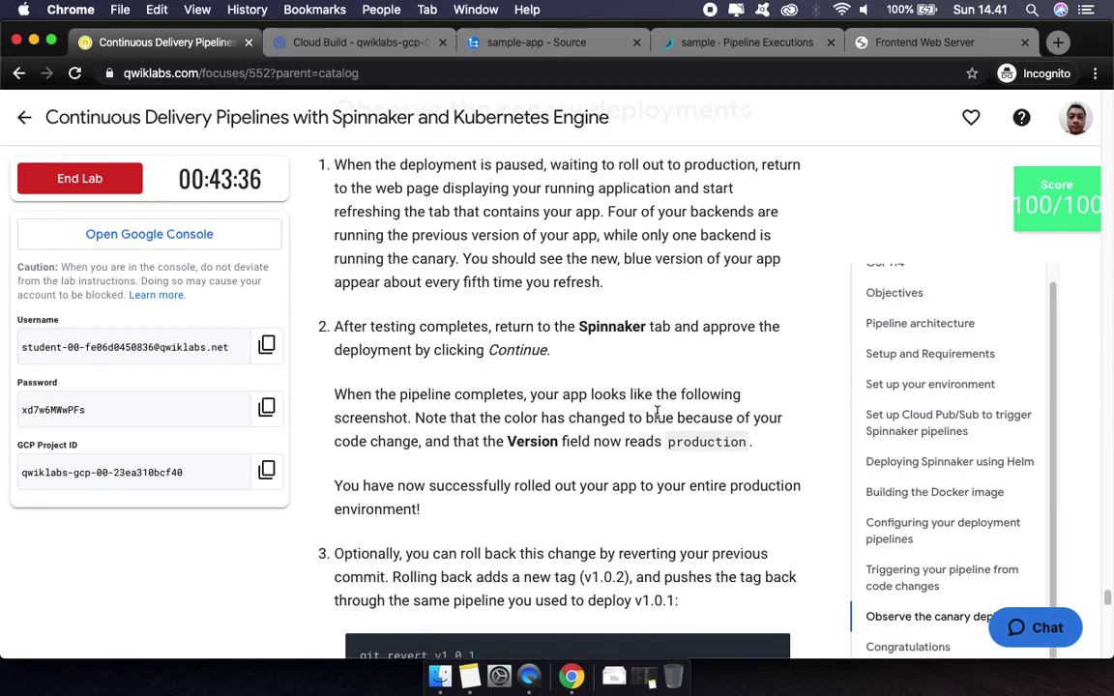
Switch to Spinnaker and approve the Deploy to Production stage of the running Pub/Sub-triggered Deploy pipeline
{"action": "left_click", "coordinate": [760, 48]}
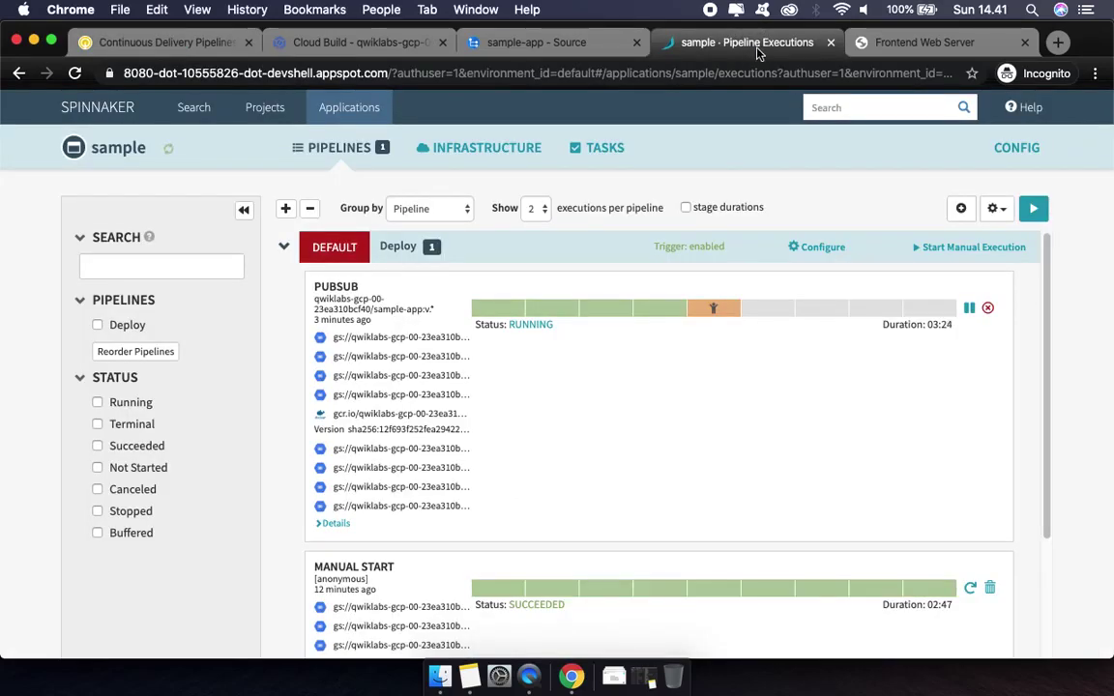
{"action": "mouse_move", "coordinate": [714, 320]}
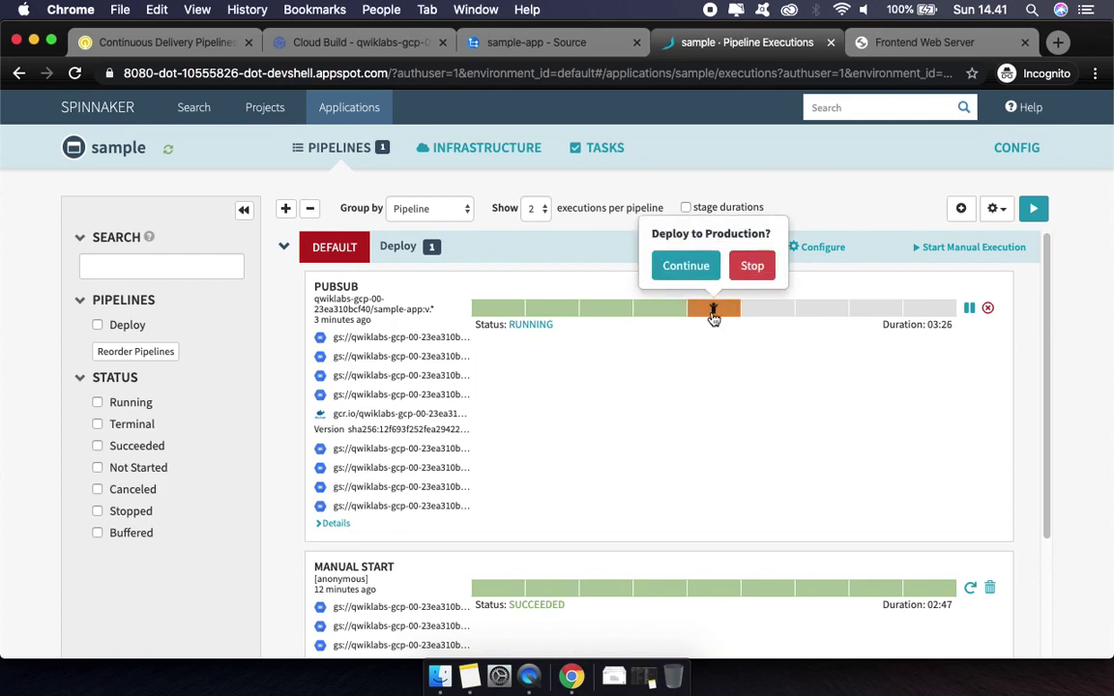
{"action": "left_click", "coordinate": [689, 267]}
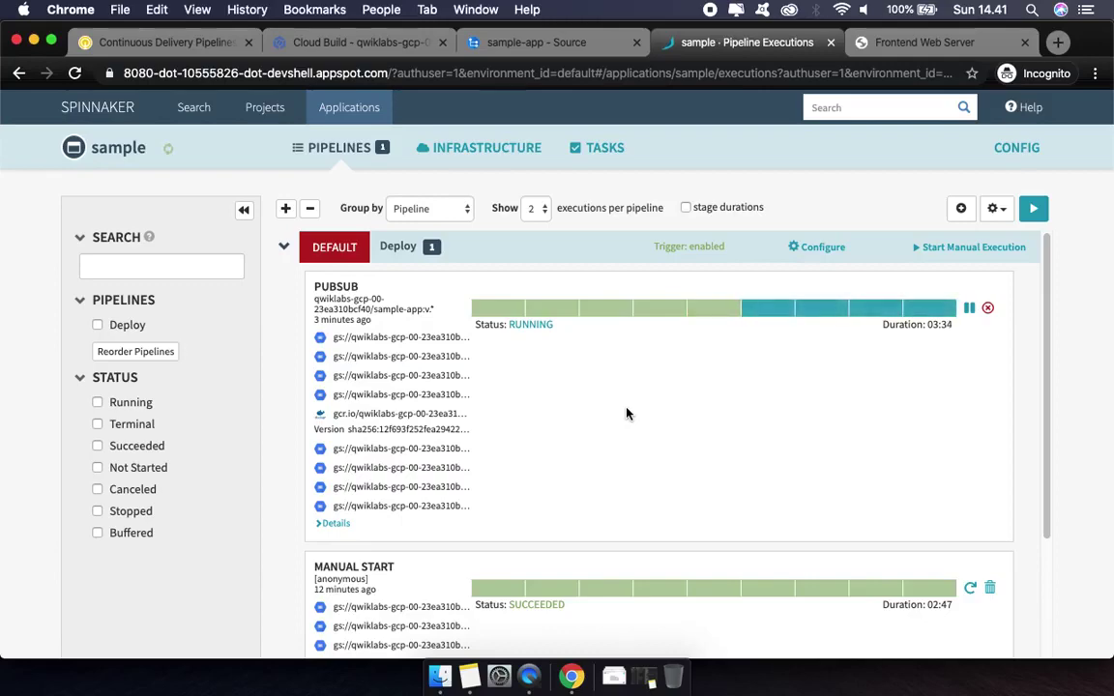
Reload the sample app's frontend page to check which version the production backend serves
{"action": "left_click", "coordinate": [538, 43]}
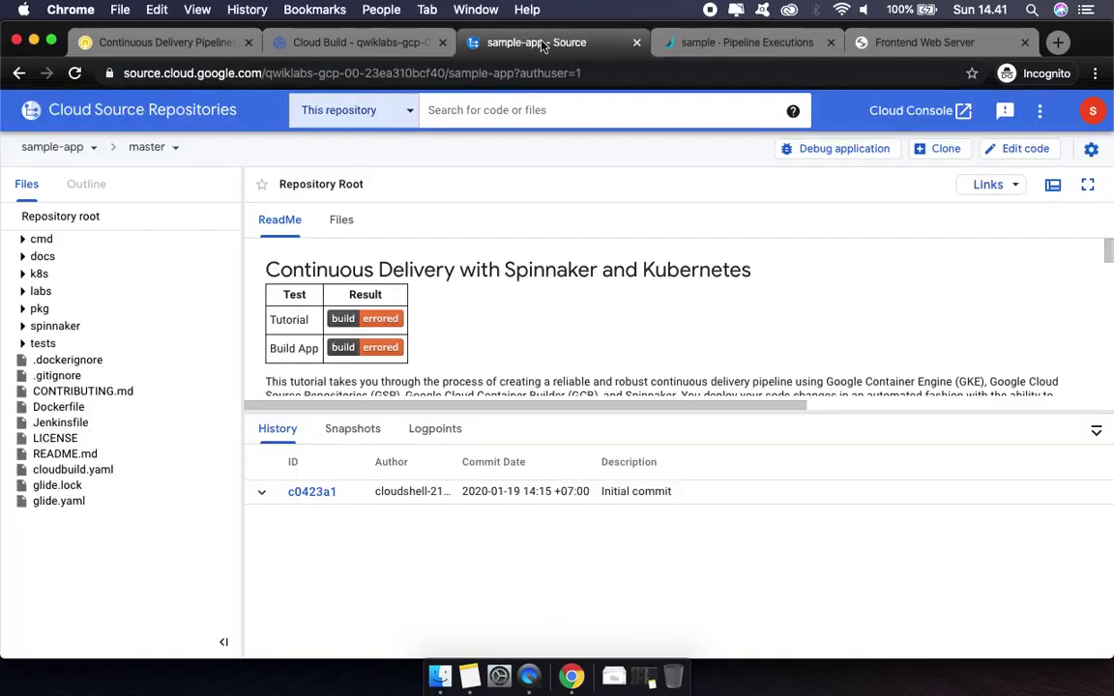
{"action": "left_click", "coordinate": [732, 47]}
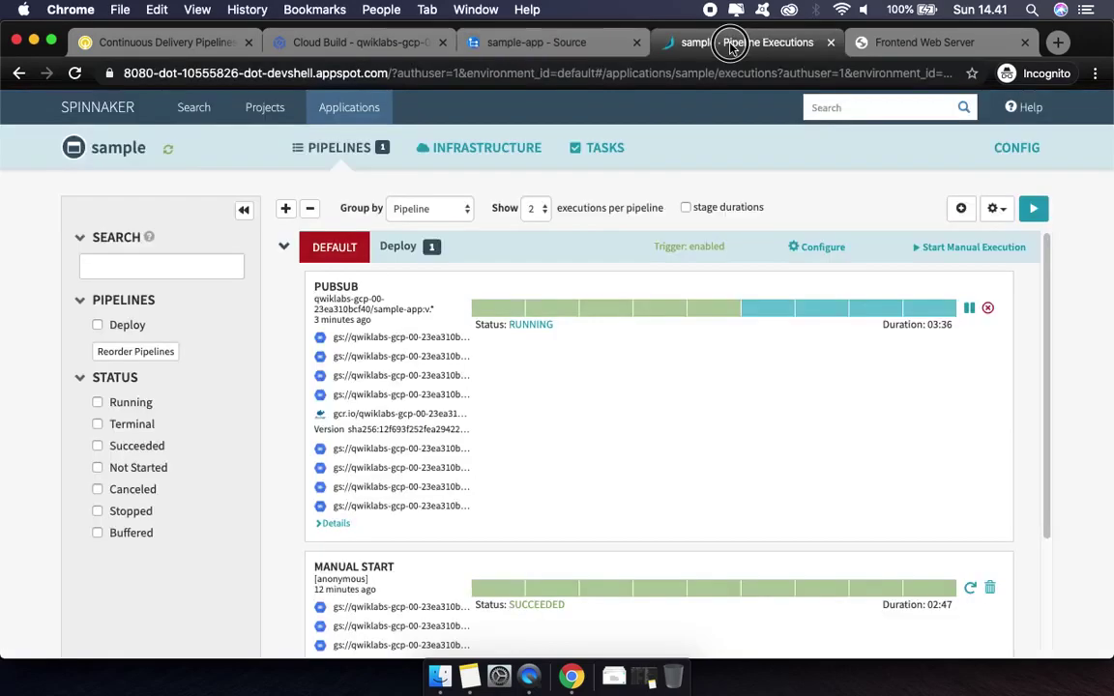
{"action": "left_click", "coordinate": [898, 43]}
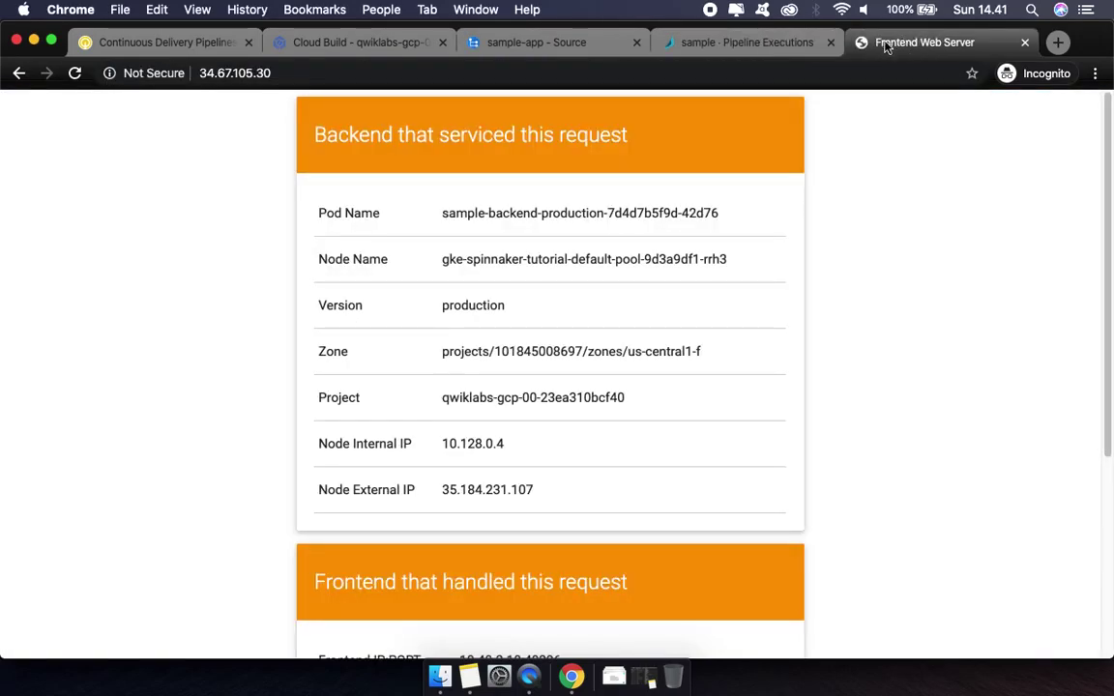
{"action": "left_click", "coordinate": [69, 72]}
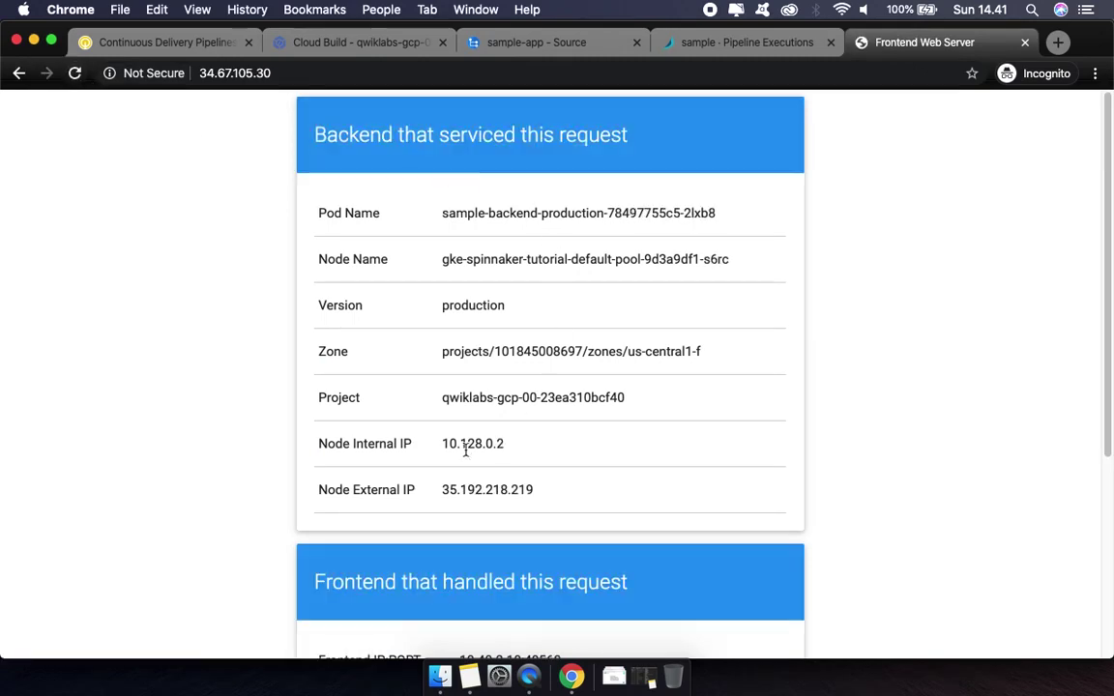
Return to the lab instructions and read from the blue version check through to the git rollback commands
{"action": "left_click", "coordinate": [735, 44]}
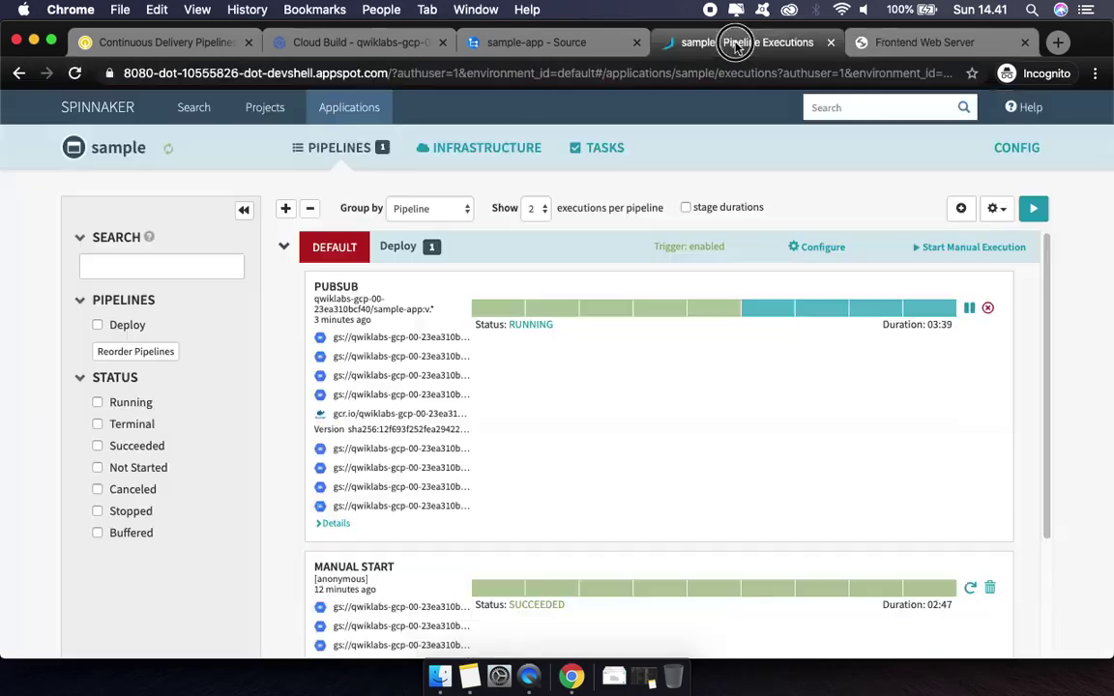
{"action": "left_click", "coordinate": [509, 43]}
{"action": "left_click", "coordinate": [166, 43]}
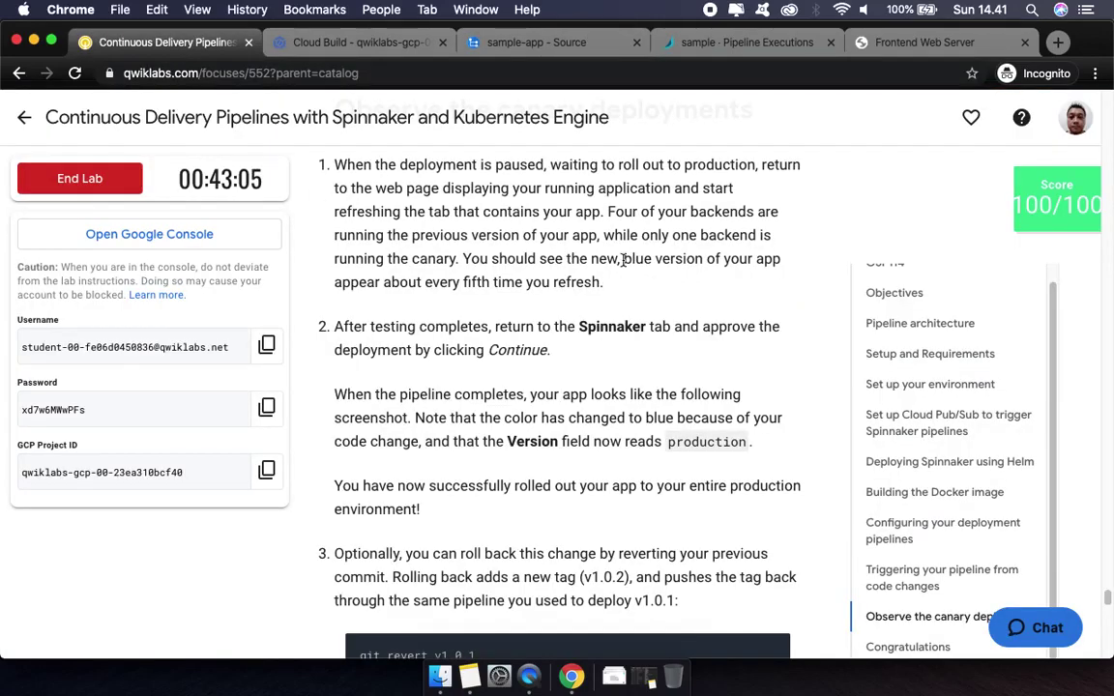
{"action": "left_click_drag", "start_coordinate": [623, 259], "coordinate": [703, 258]}
{"action": "left_click", "coordinate": [526, 278]}
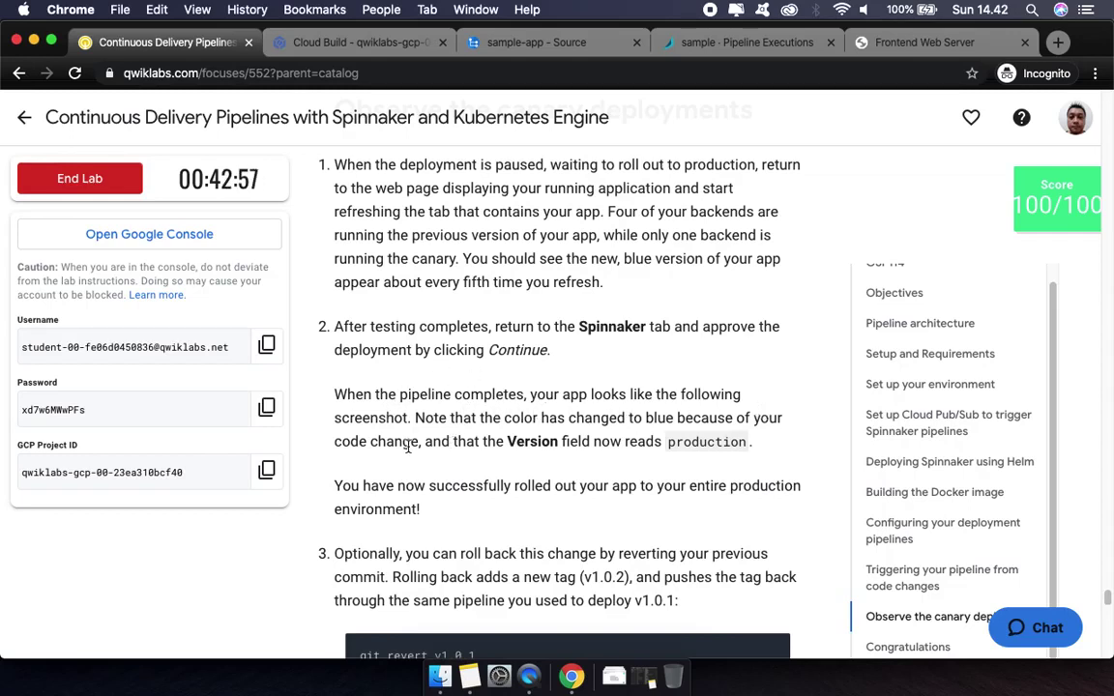
{"action": "scroll", "coordinate": [387, 415], "scroll_direction": "down", "scroll_amount": 2}
{"action": "scroll", "coordinate": [411, 447], "scroll_direction": "down", "scroll_amount": 4}
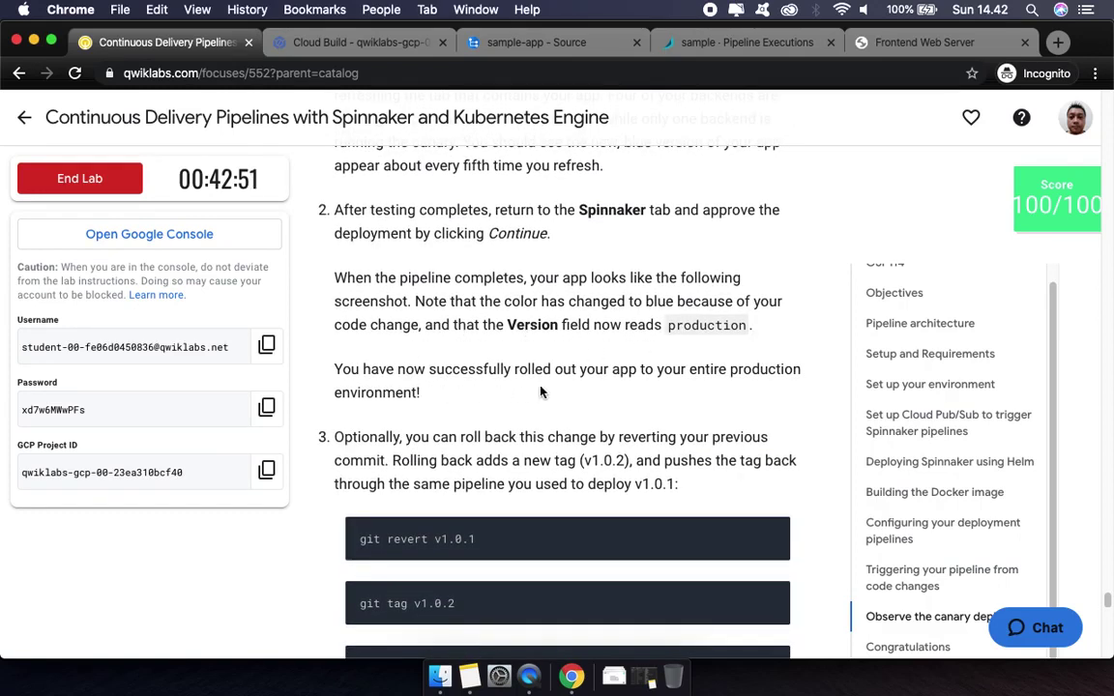
{"action": "scroll", "coordinate": [542, 436], "scroll_direction": "down", "scroll_amount": 4}
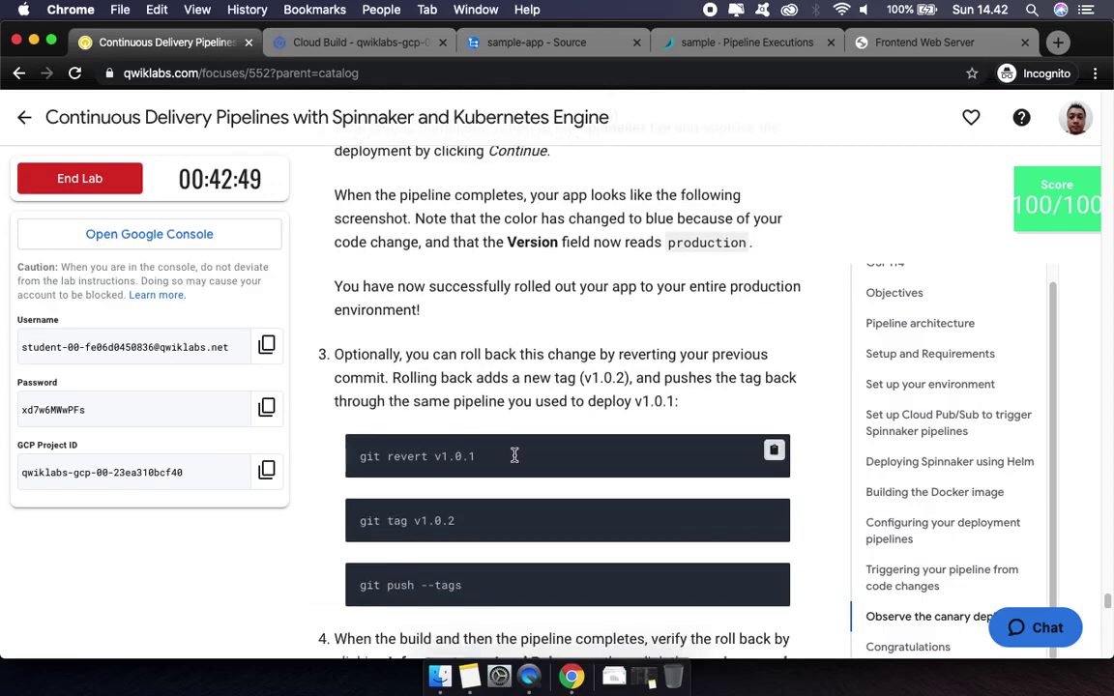
Check the Deploy pipeline's execution status in Spinnaker, then go back to the lab's rollback instructions
{"action": "left_click", "coordinate": [677, 42]}
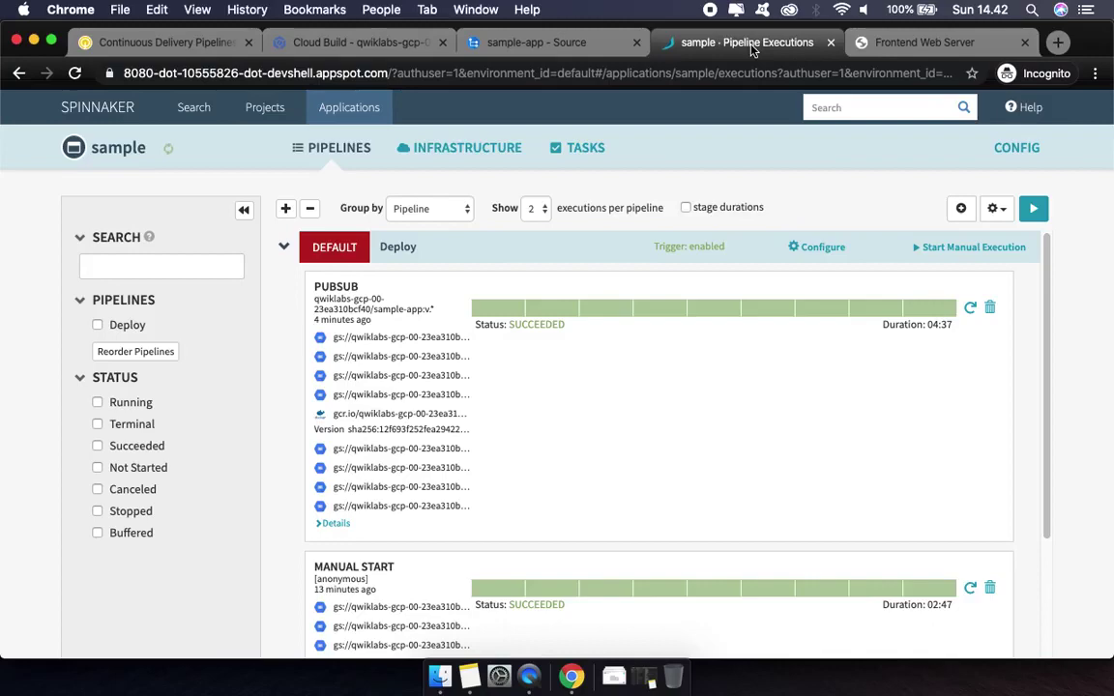
{"action": "left_click", "coordinate": [561, 46]}
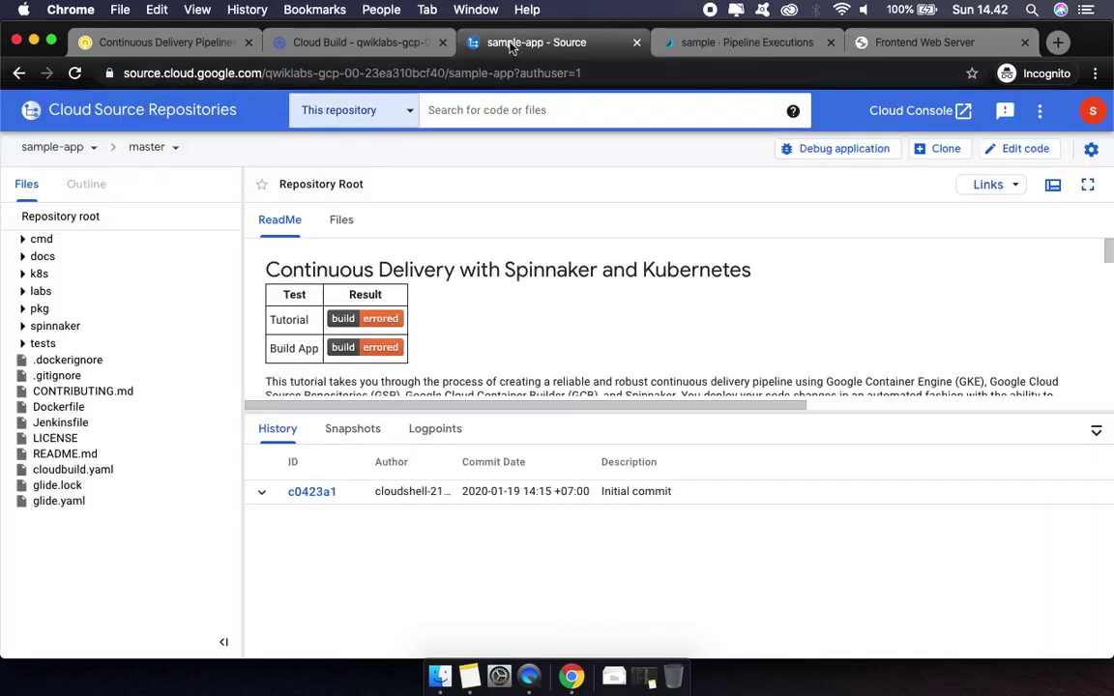
{"action": "left_click", "coordinate": [165, 42]}
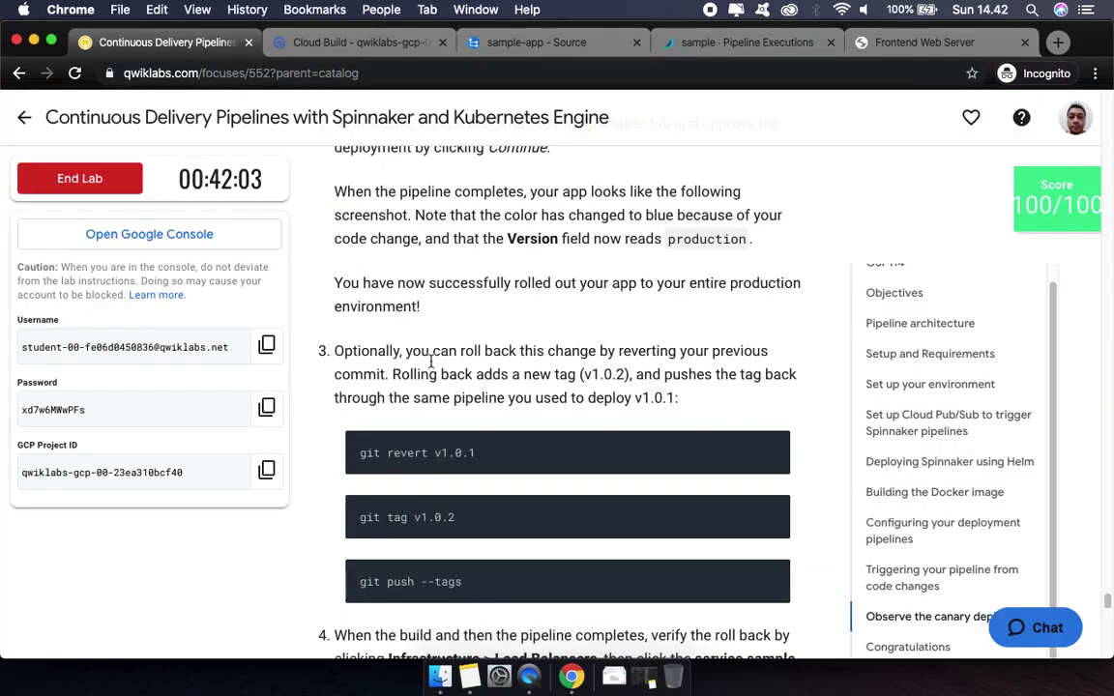
Copy the lab's revert command, reconnect Cloud Shell and run git revert v1.0.1 in the sample-app folder
{"action": "left_click", "coordinate": [774, 451]}
{"action": "left_click", "coordinate": [329, 42]}
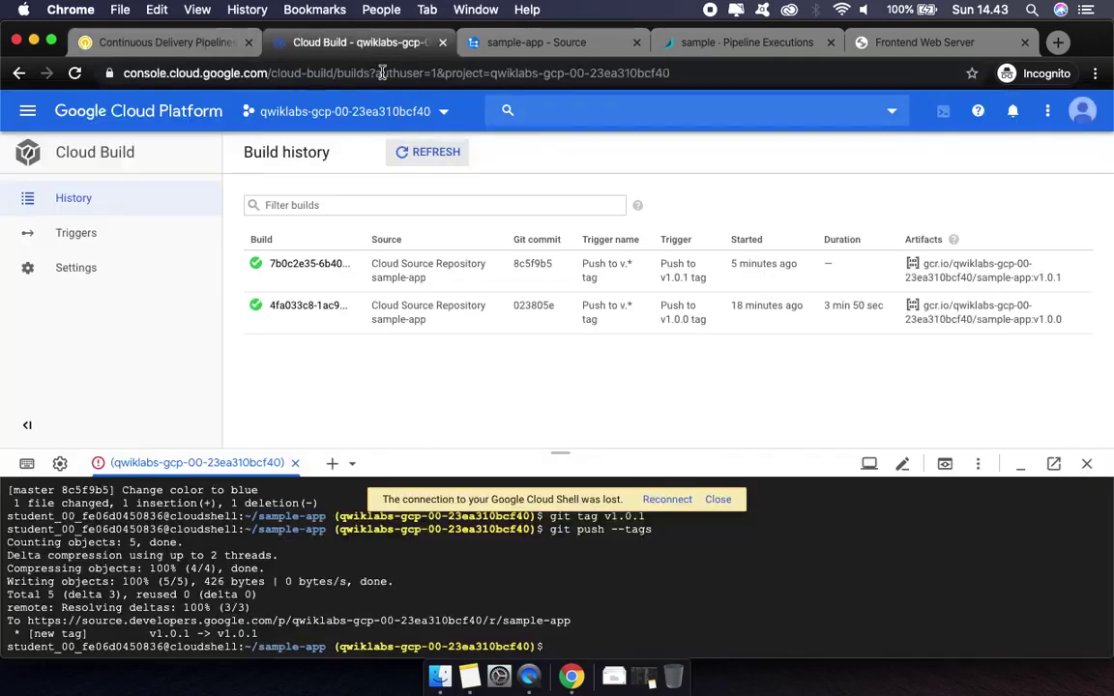
{"action": "left_click", "coordinate": [669, 499]}
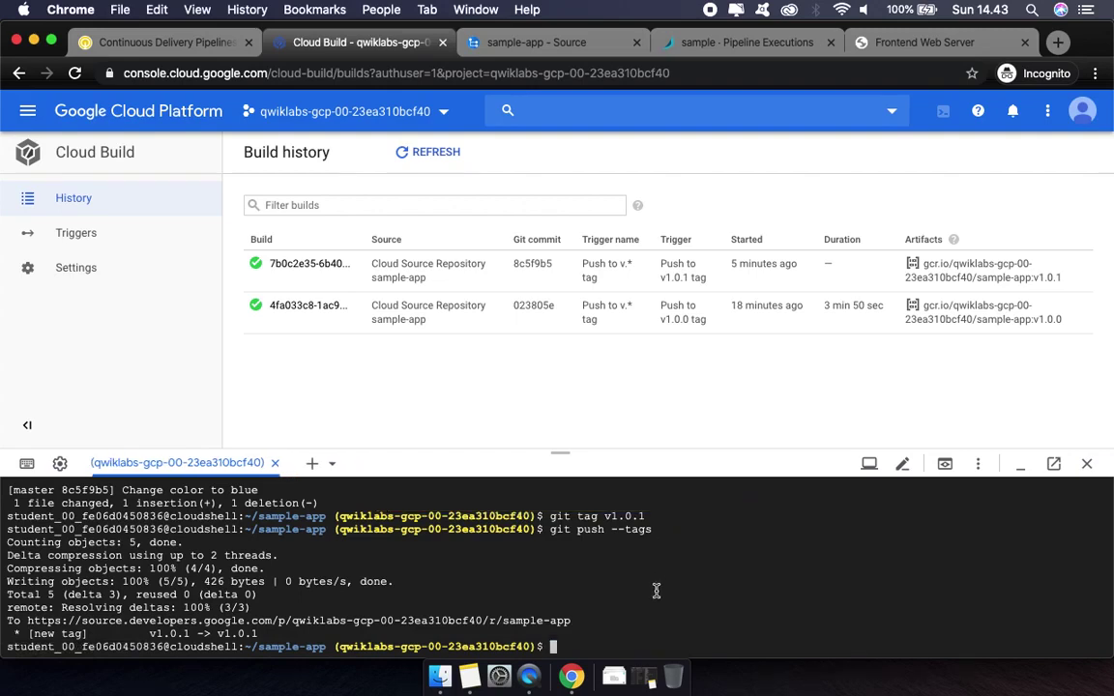
{"action": "left_click", "coordinate": [656, 590]}
{"action": "type", "text": "git revert v1.0.1"}
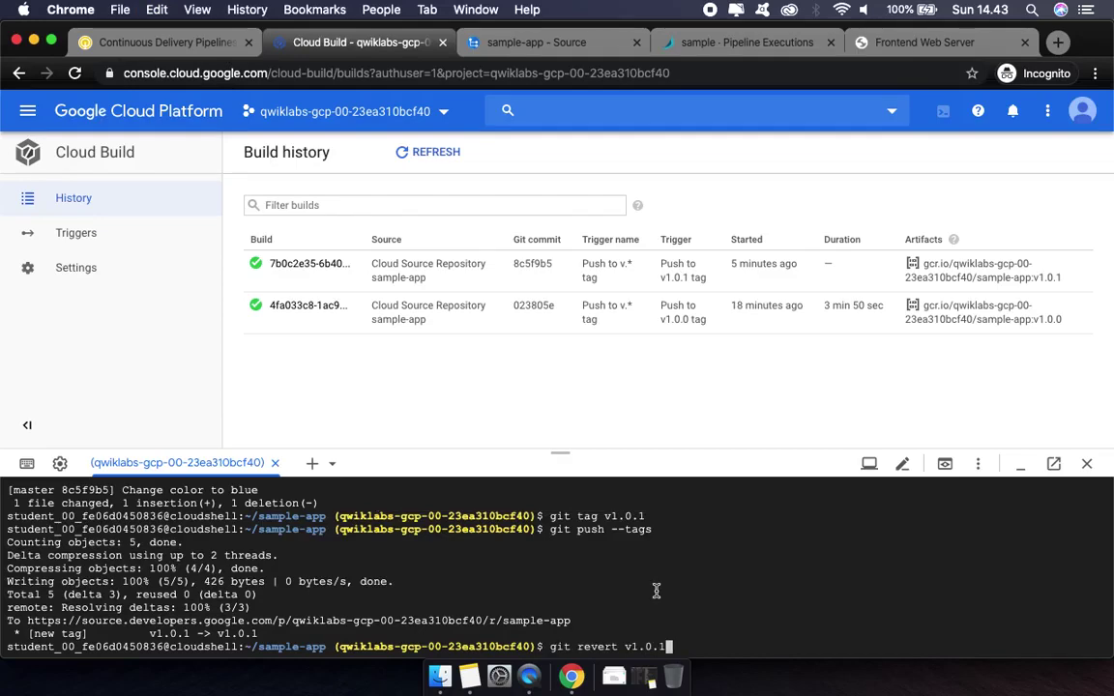
{"action": "key", "text": "Return"}
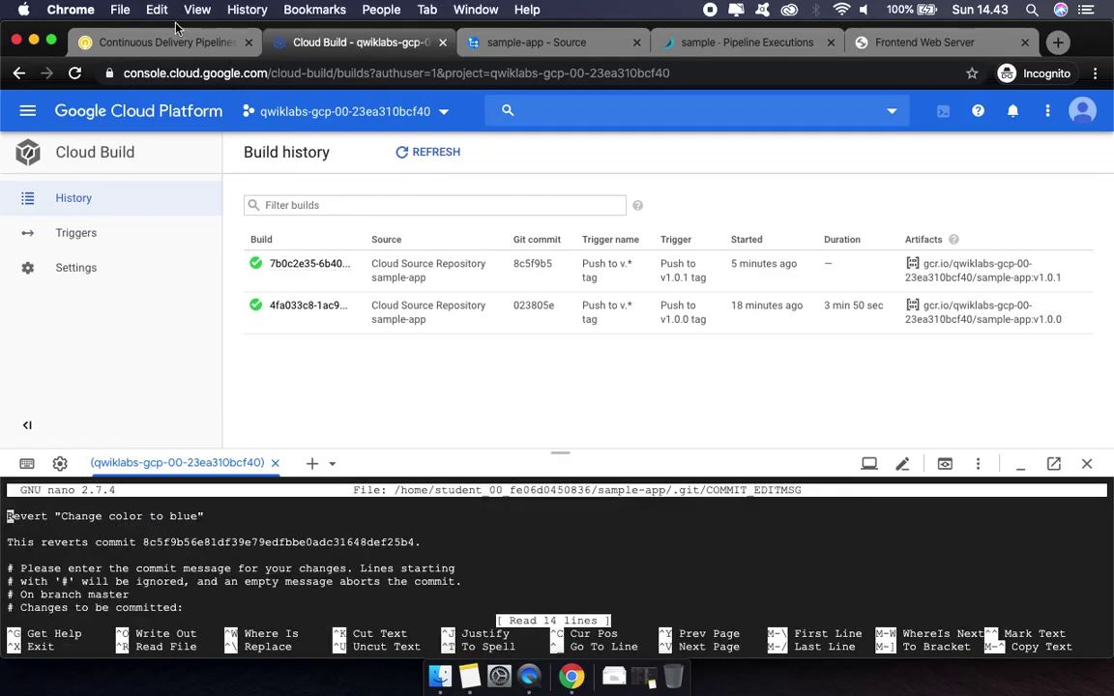
Consult the lab's rollback steps, look through the revert commit message in nano and exit with the default text to commit it
{"action": "left_click", "coordinate": [148, 39]}
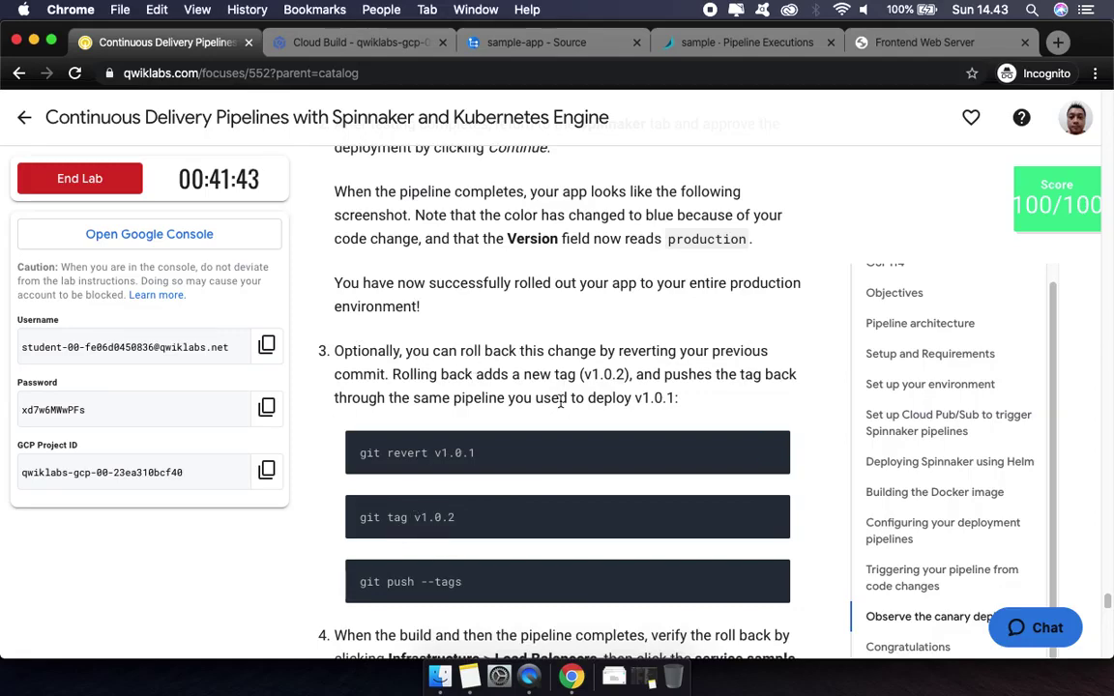
{"action": "scroll", "coordinate": [560, 401], "scroll_direction": "down", "scroll_amount": 4}
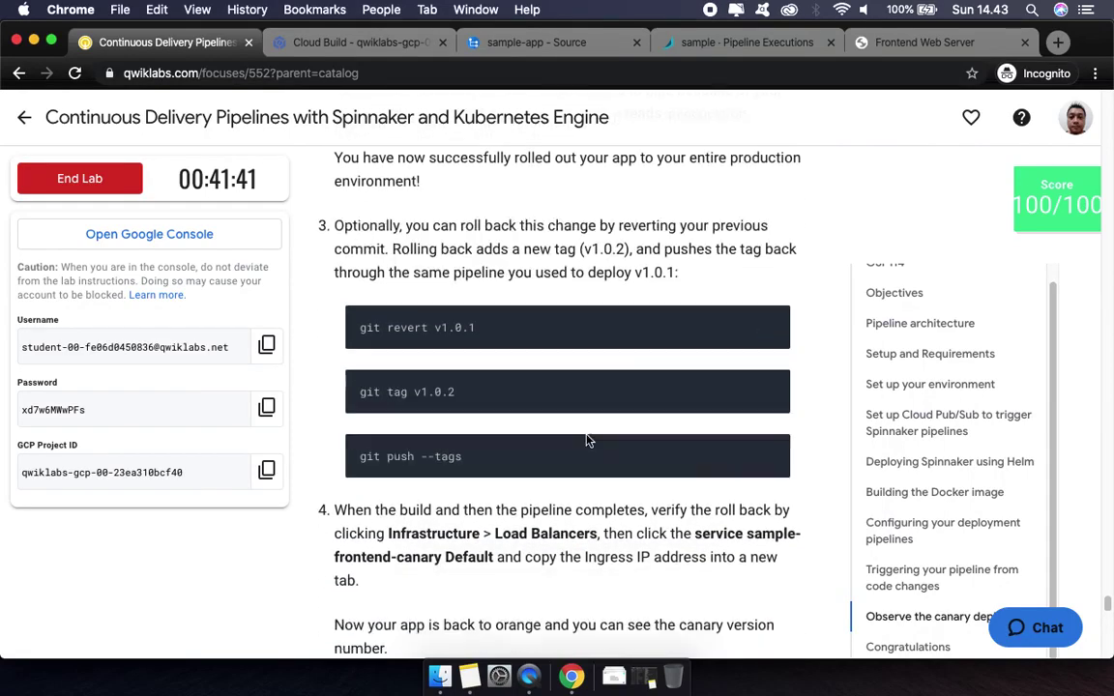
{"action": "scroll", "coordinate": [587, 440], "scroll_direction": "down", "scroll_amount": 1}
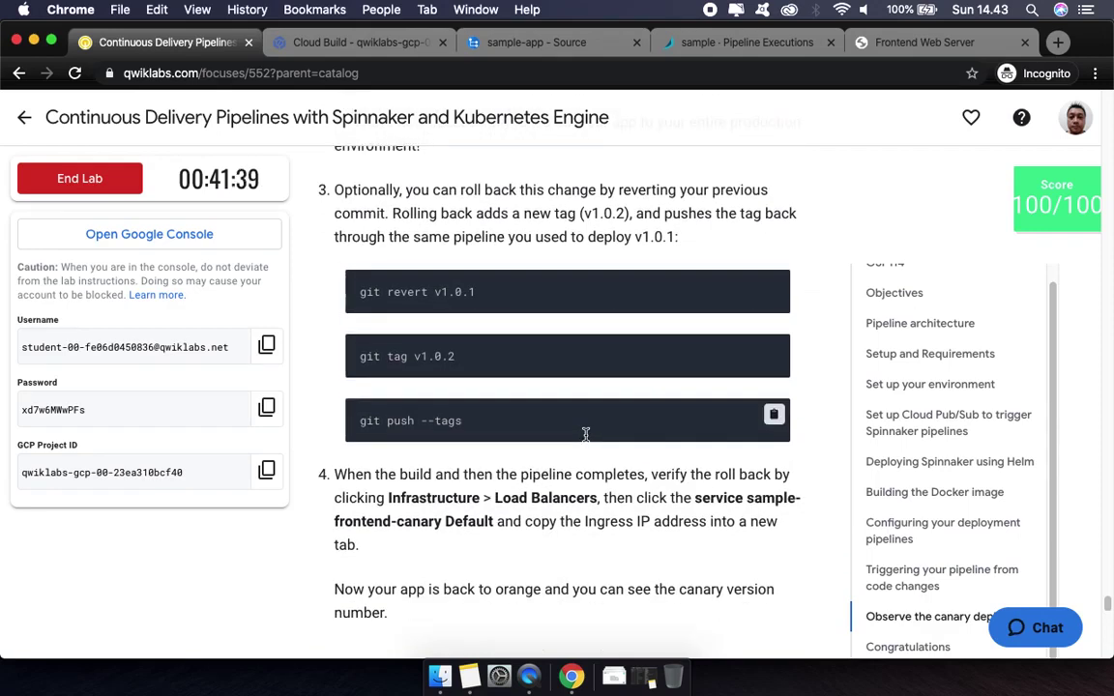
{"action": "left_click", "coordinate": [326, 45]}
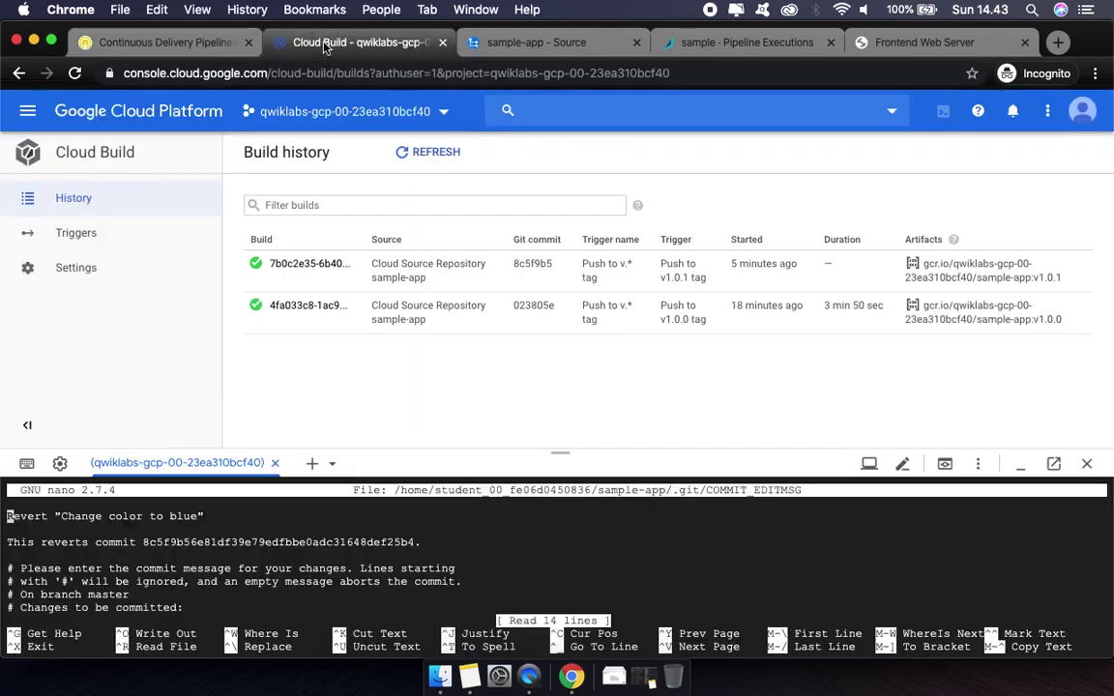
{"action": "key", "text": "Down"}
{"action": "key", "text": "Down"}
{"action": "key", "text": "Down"}
{"action": "key", "text": "Down"}
{"action": "key", "text": "Down"}
{"action": "key", "text": "Down"}
{"action": "key", "text": "Down"}
{"action": "key", "text": "Down"}
{"action": "key", "text": "Down"}
{"action": "key", "text": "Down"}
{"action": "key", "text": "Down"}
{"action": "key", "text": "Down"}
{"action": "key", "text": "Down"}
{"action": "key", "text": "Down"}
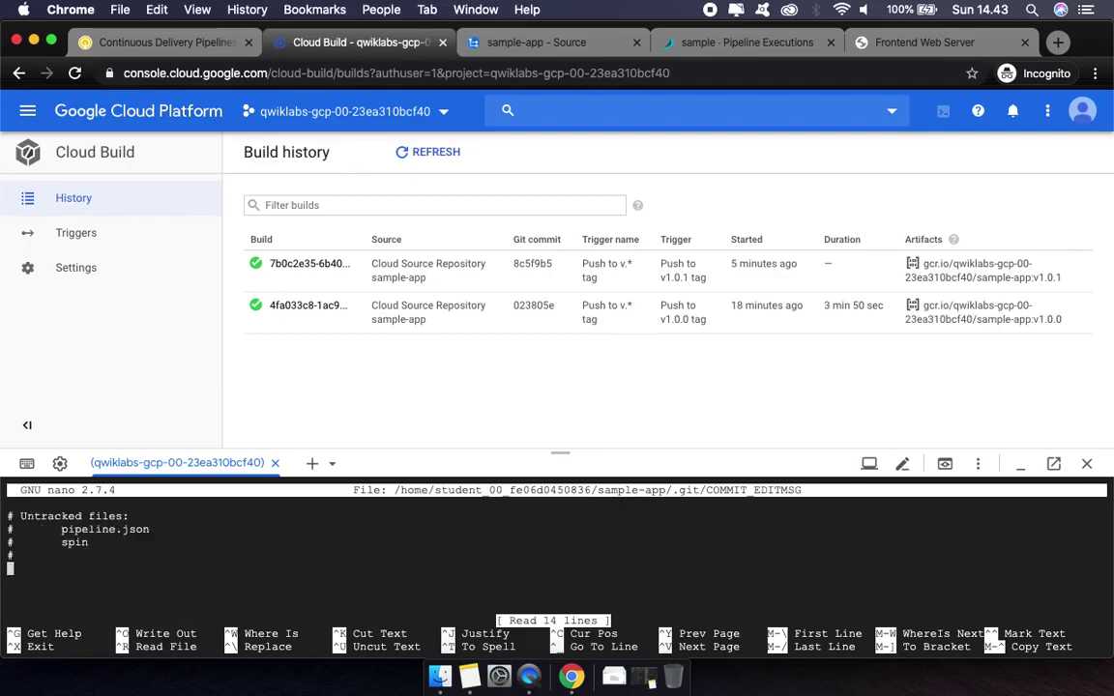
{"action": "key", "text": "Up"}
{"action": "key", "text": "Up"}
{"action": "key", "text": "Up"}
{"action": "key", "text": "Up"}
{"action": "key", "text": "Up"}
{"action": "key", "text": "Up"}
{"action": "key", "text": "Up"}
{"action": "key", "text": "Up"}
{"action": "key", "text": "Up"}
{"action": "key", "text": "Up"}
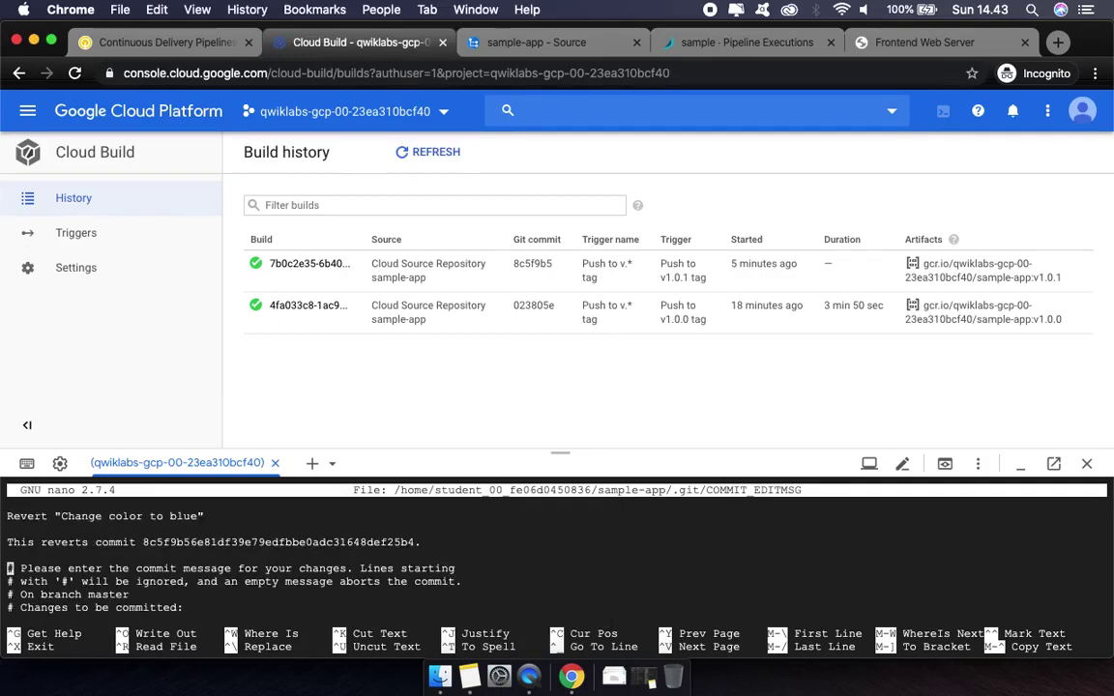
{"action": "key", "text": "Up"}
{"action": "key", "text": "Up"}
{"action": "key", "text": "Up"}
{"action": "key", "text": "Up"}
{"action": "key", "text": "ctrl+x"}
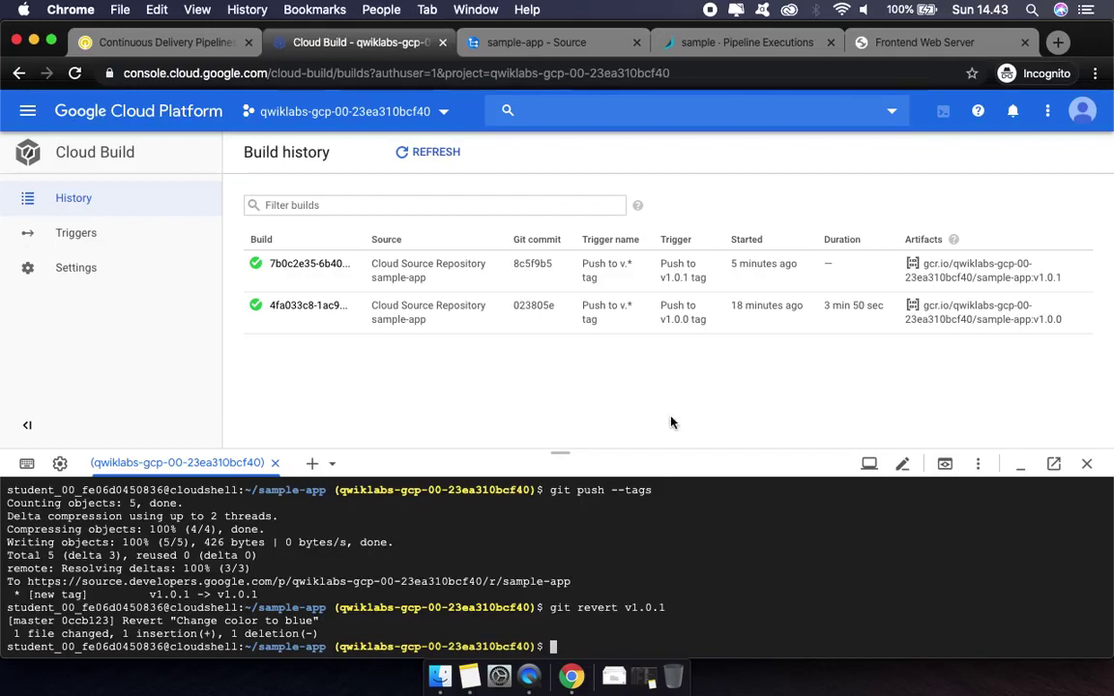
Copy the lab's tag command and run git tag v1.0.2 in Cloud Shell
{"action": "left_click", "coordinate": [145, 44]}
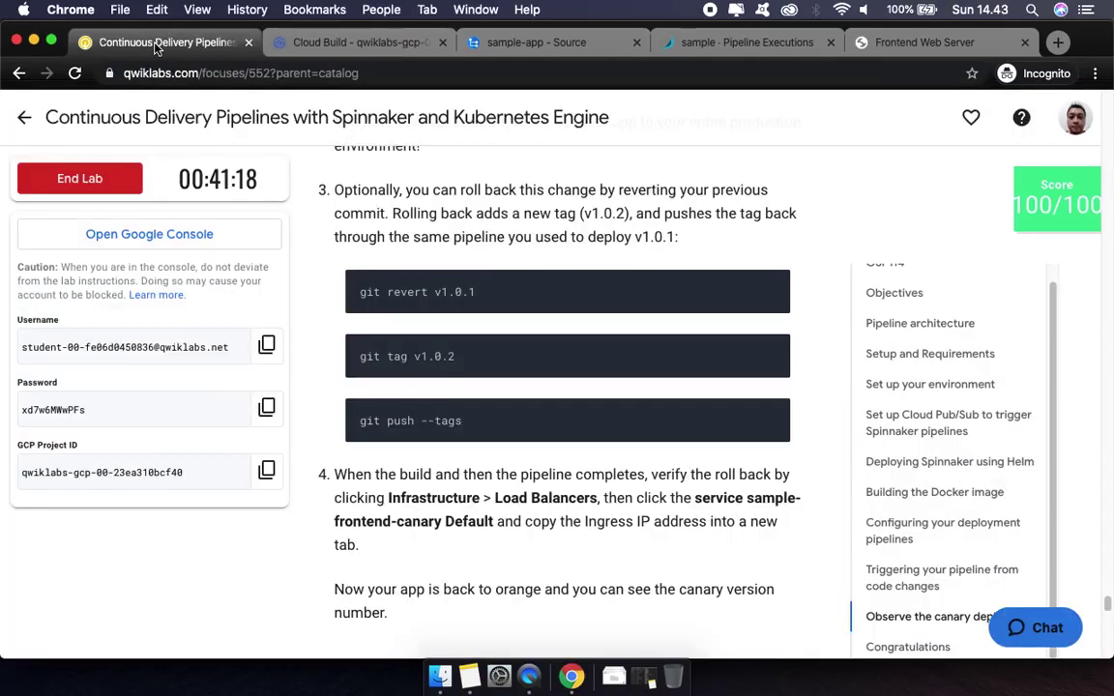
{"action": "left_click", "coordinate": [773, 350]}
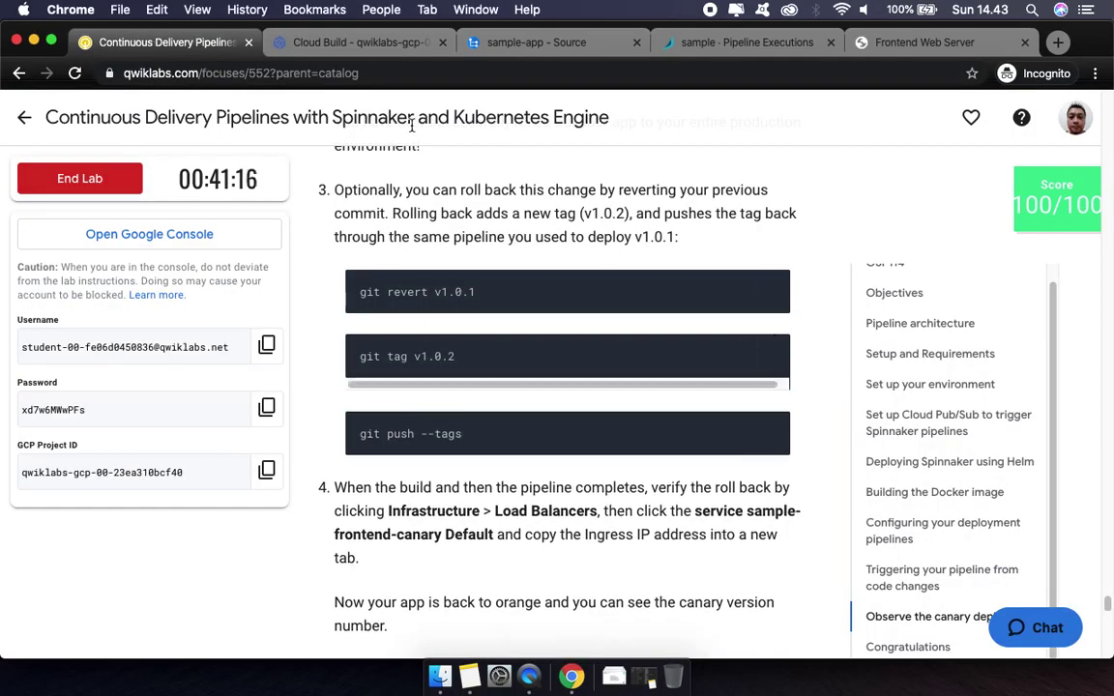
{"action": "left_click", "coordinate": [358, 43]}
{"action": "key", "text": "super+v"}
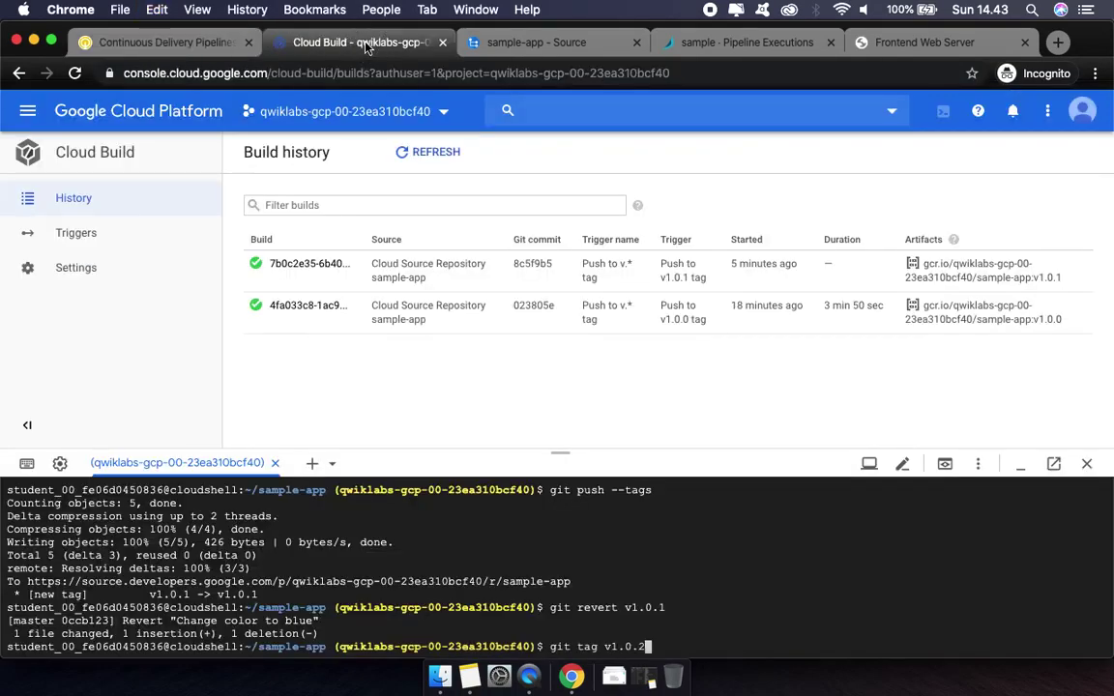
{"action": "key", "text": "Return"}
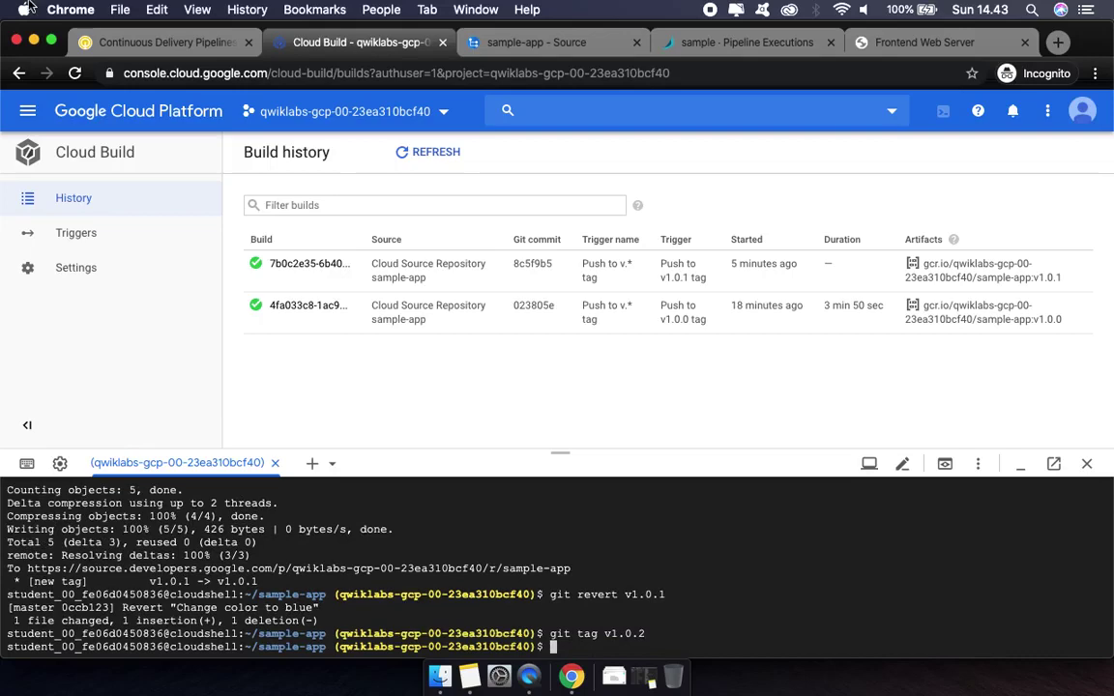
Copy the lab's push command and run git push --tags in Cloud Shell
{"action": "left_click", "coordinate": [97, 42]}
{"action": "left_click", "coordinate": [777, 418]}
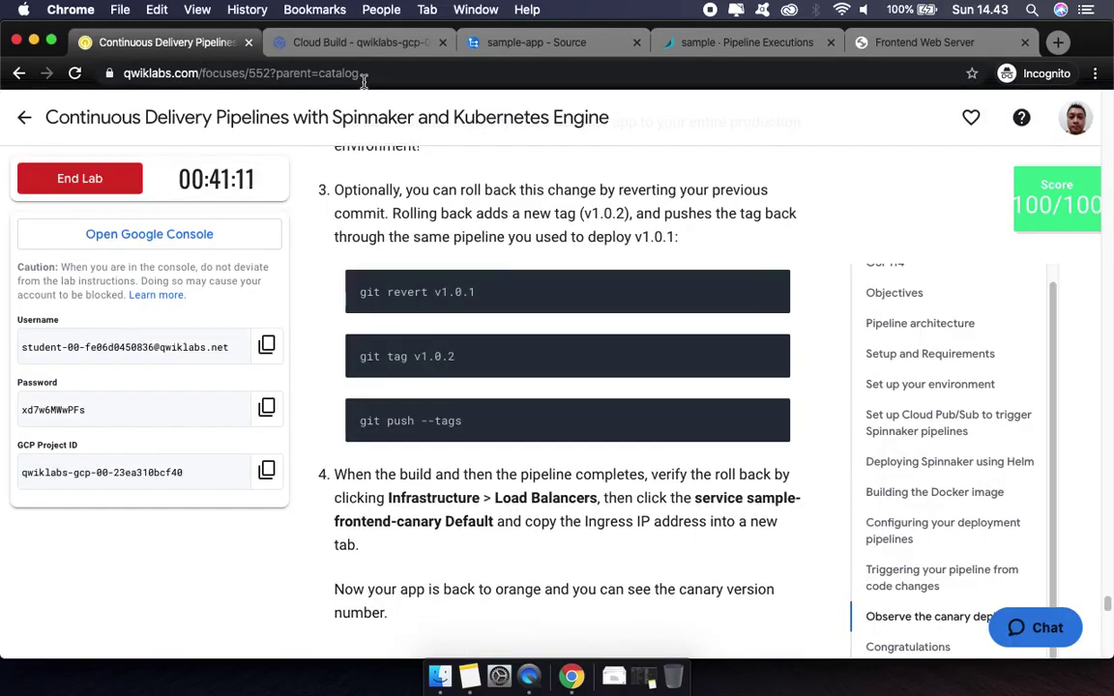
{"action": "left_click", "coordinate": [356, 45]}
{"action": "key", "text": "super+v"}
{"action": "key", "text": "Return"}
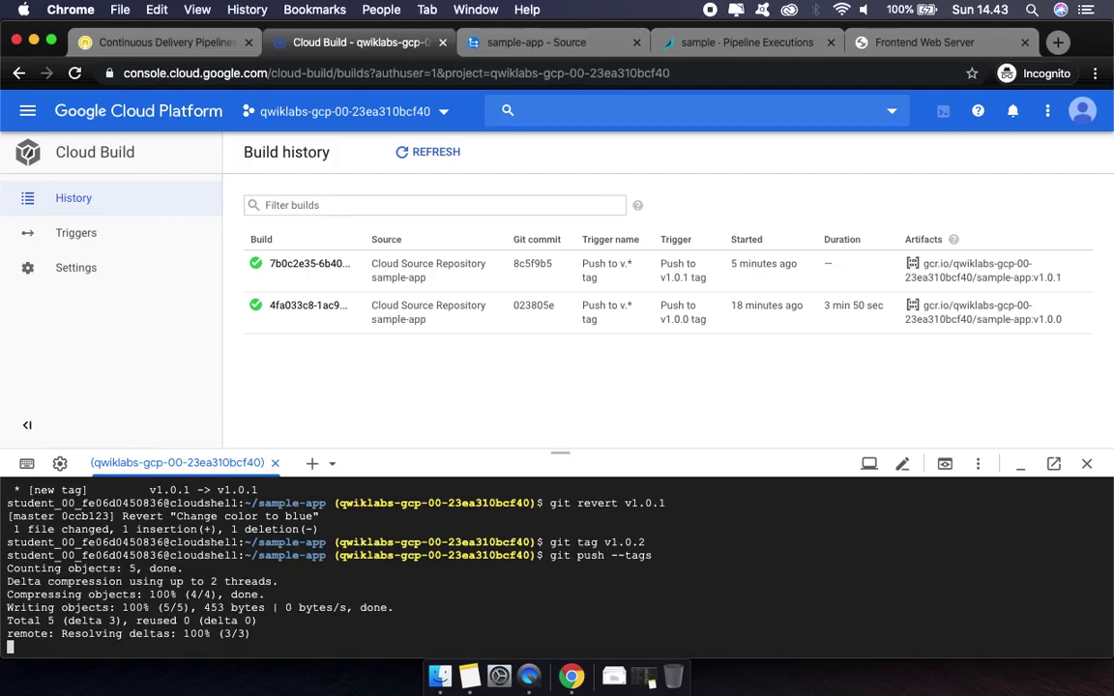
Read the lab's rollback verification step and bring up the sample application's load balancers in Spinnaker
{"action": "left_click", "coordinate": [154, 42]}
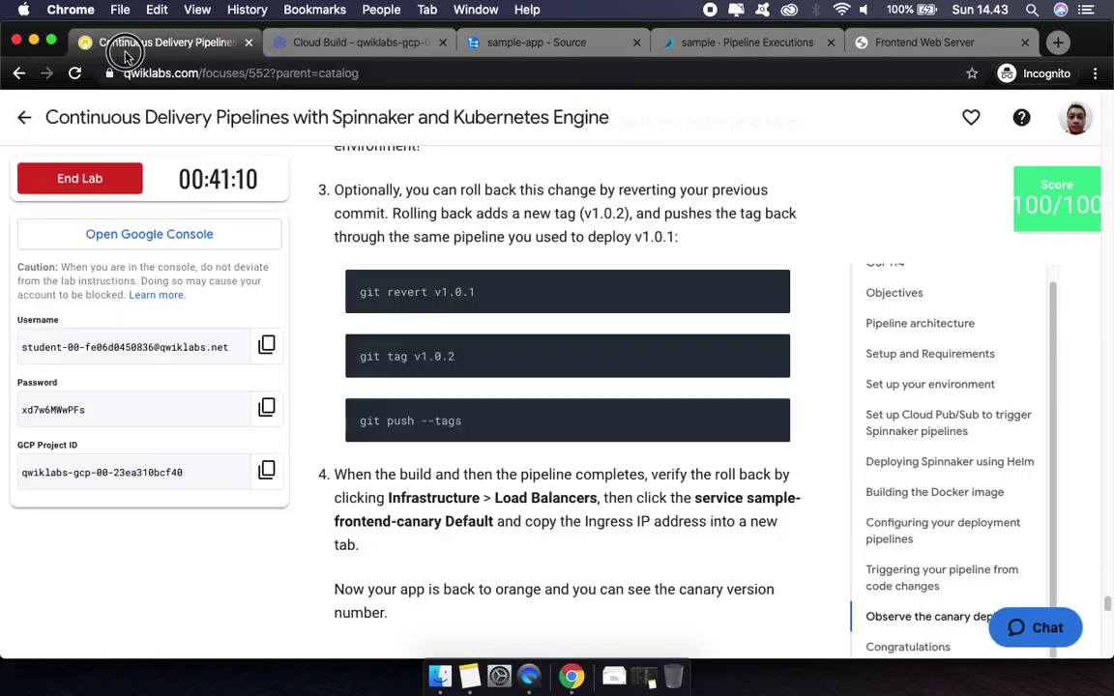
{"action": "scroll", "coordinate": [577, 559], "scroll_direction": "down", "scroll_amount": 5}
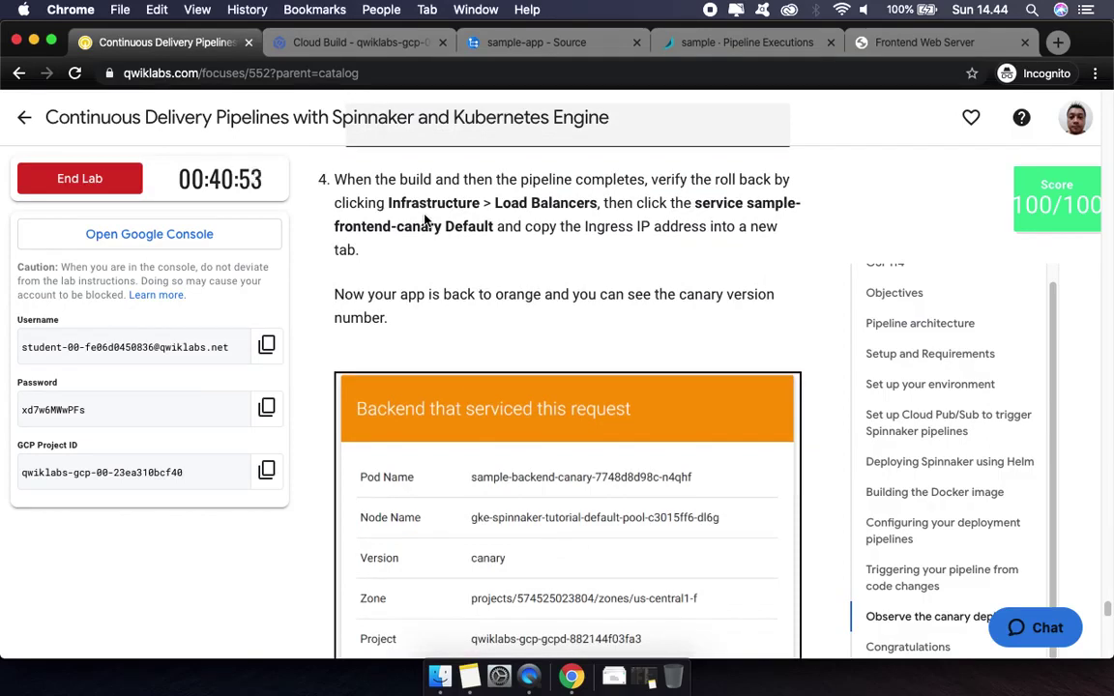
{"action": "left_click", "coordinate": [719, 50]}
{"action": "left_click", "coordinate": [466, 152]}
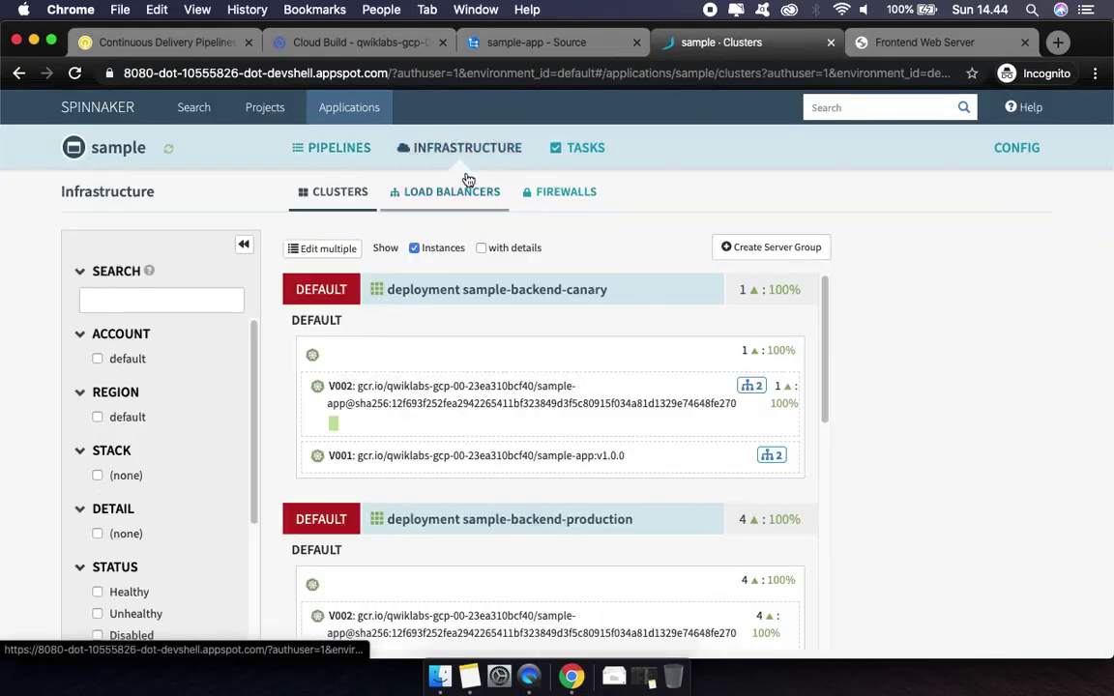
{"action": "left_click", "coordinate": [443, 194]}
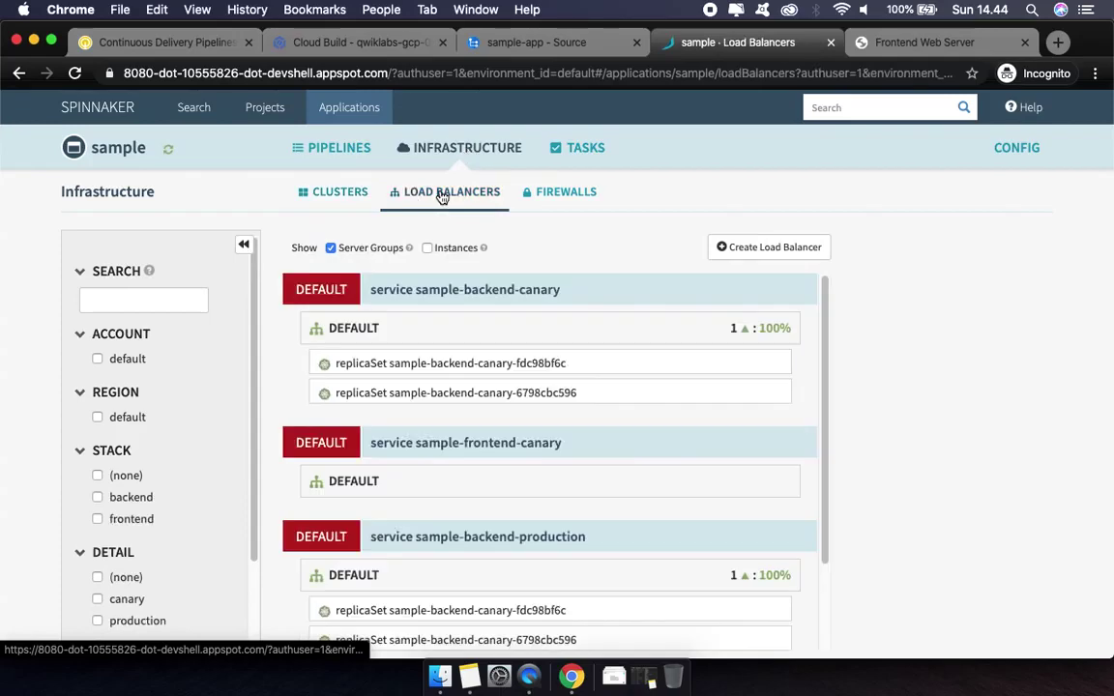
{"action": "left_click", "coordinate": [122, 43]}
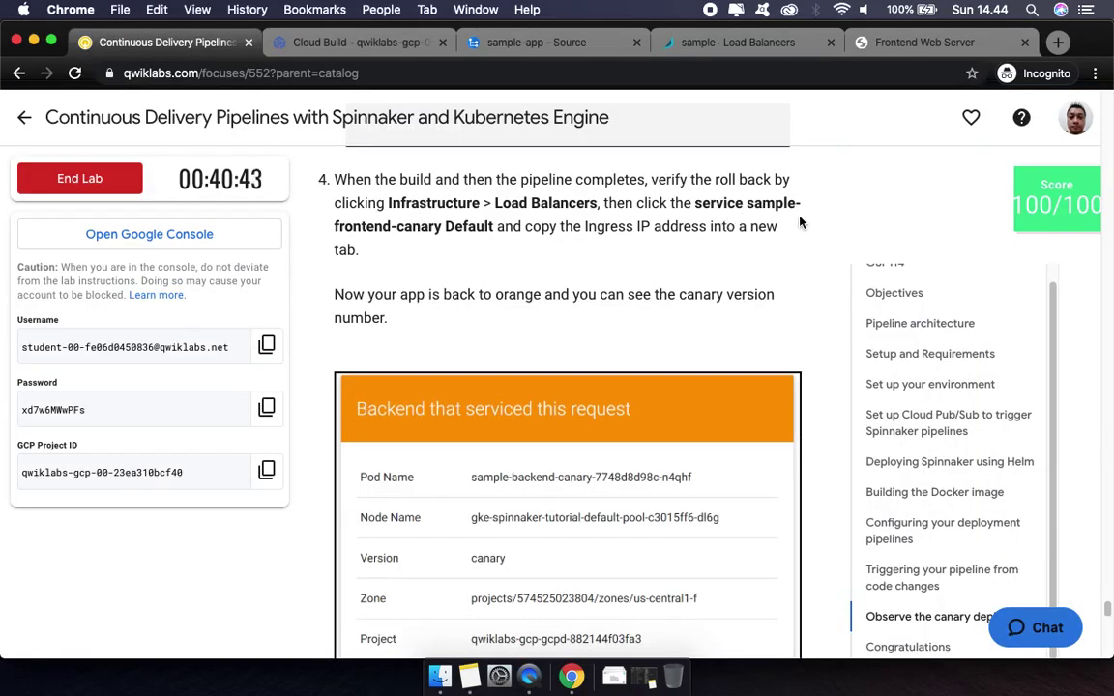
{"action": "left_click", "coordinate": [658, 44]}
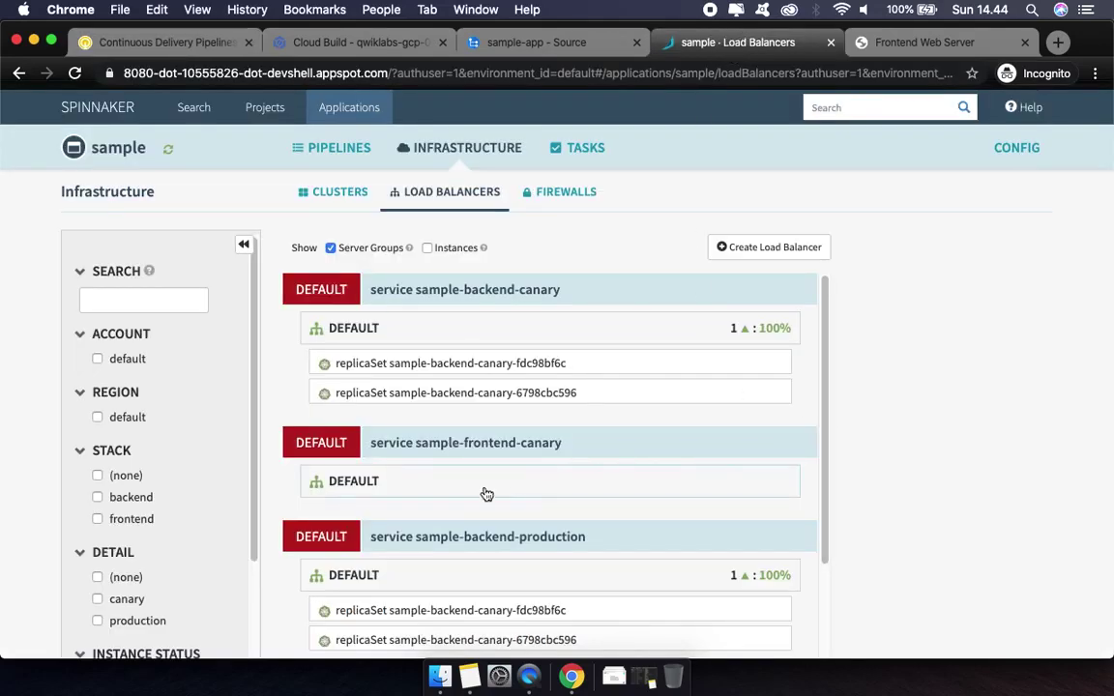
Copy the Ingress IP of the sample-frontend-canary Default service, open it in a new browser tab and look over the page
{"action": "left_click", "coordinate": [354, 490]}
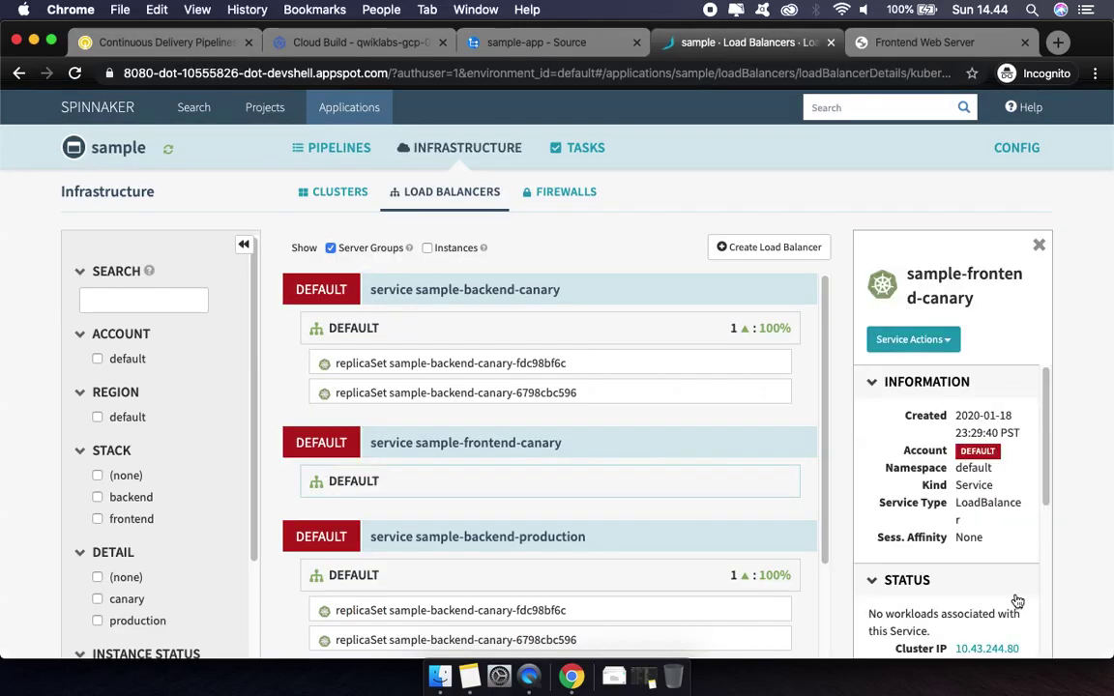
{"action": "scroll", "coordinate": [968, 581], "scroll_direction": "down", "scroll_amount": 5}
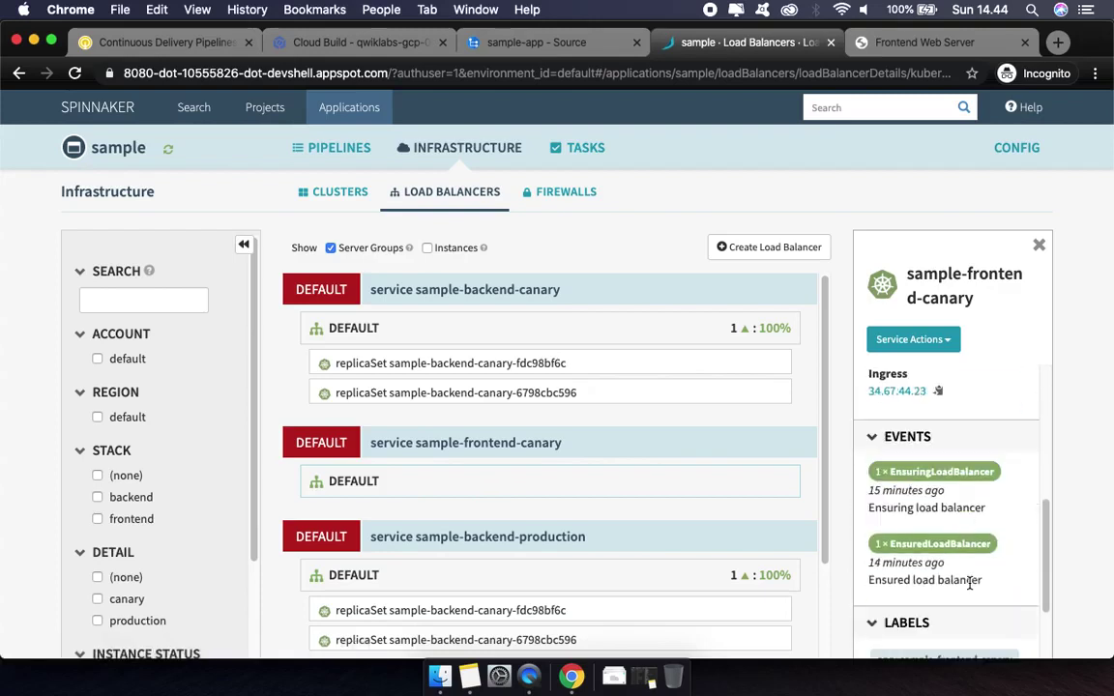
{"action": "left_click", "coordinate": [939, 392]}
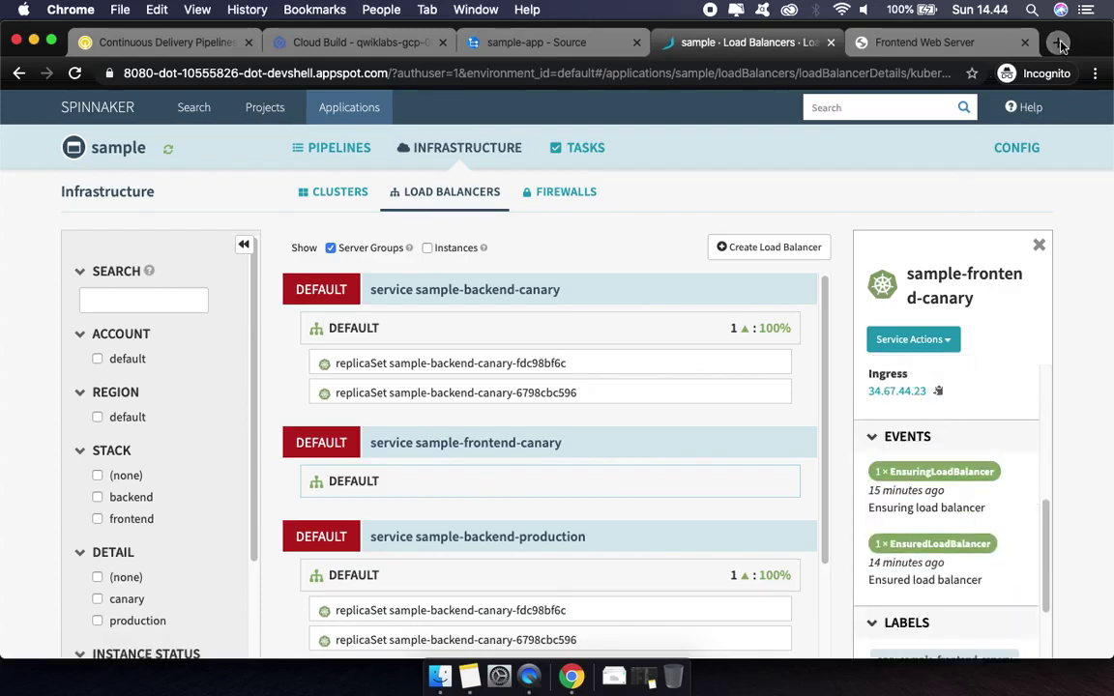
{"action": "key", "text": "super+t"}
{"action": "key", "text": "super+v"}
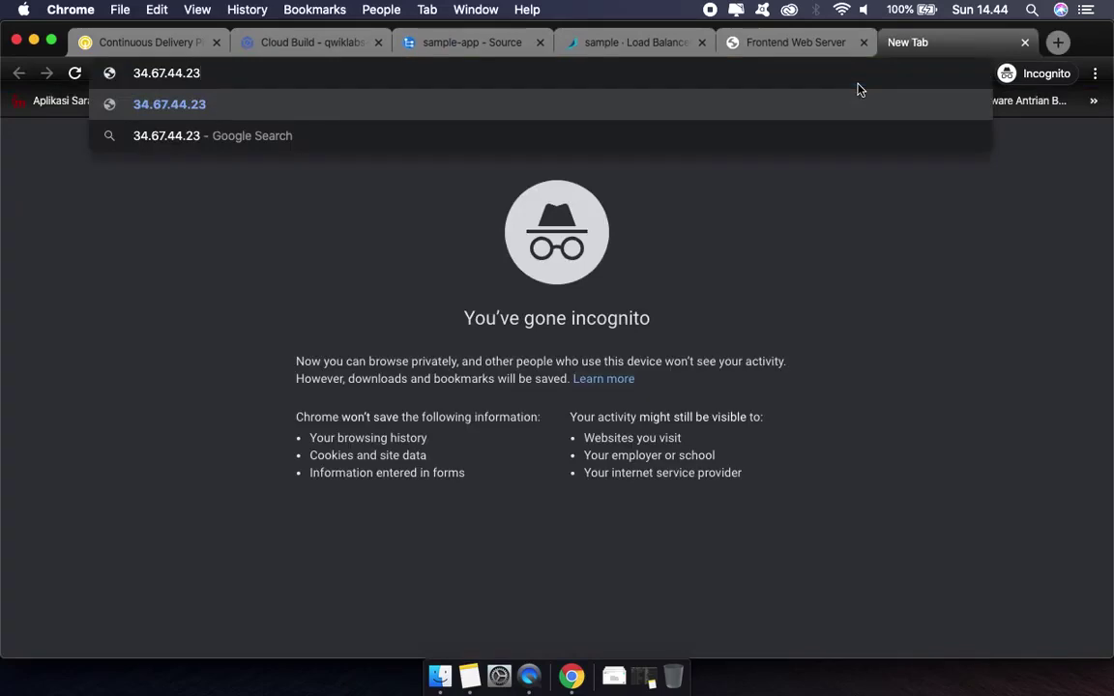
{"action": "key", "text": "Return"}
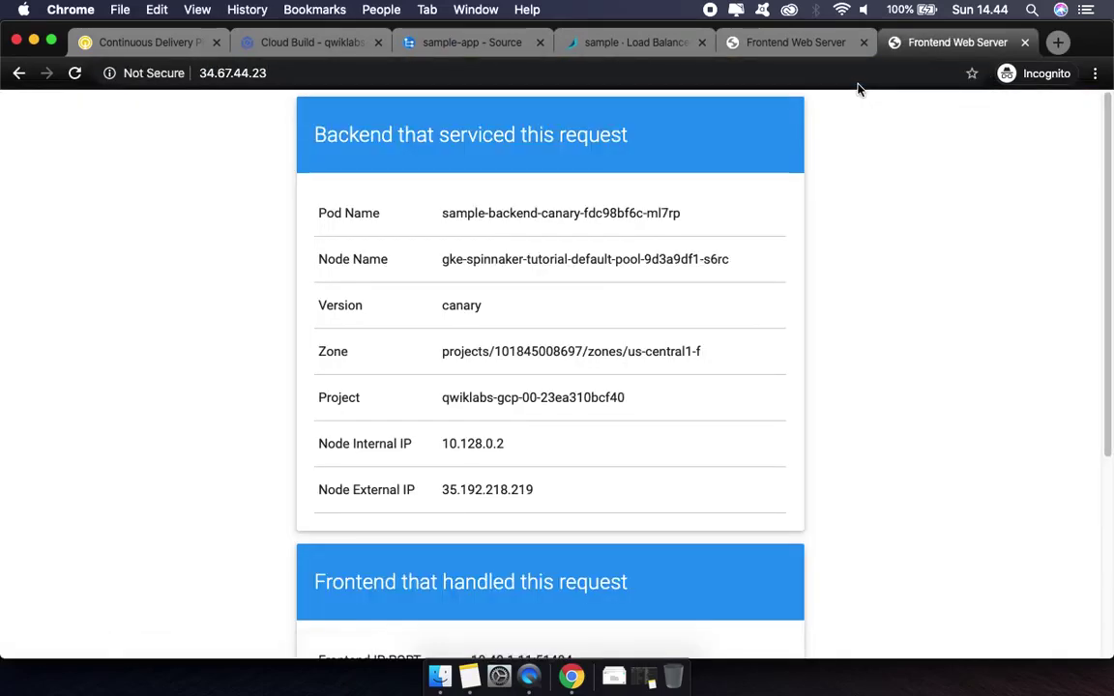
{"action": "scroll", "coordinate": [574, 566], "scroll_direction": "down", "scroll_amount": 5}
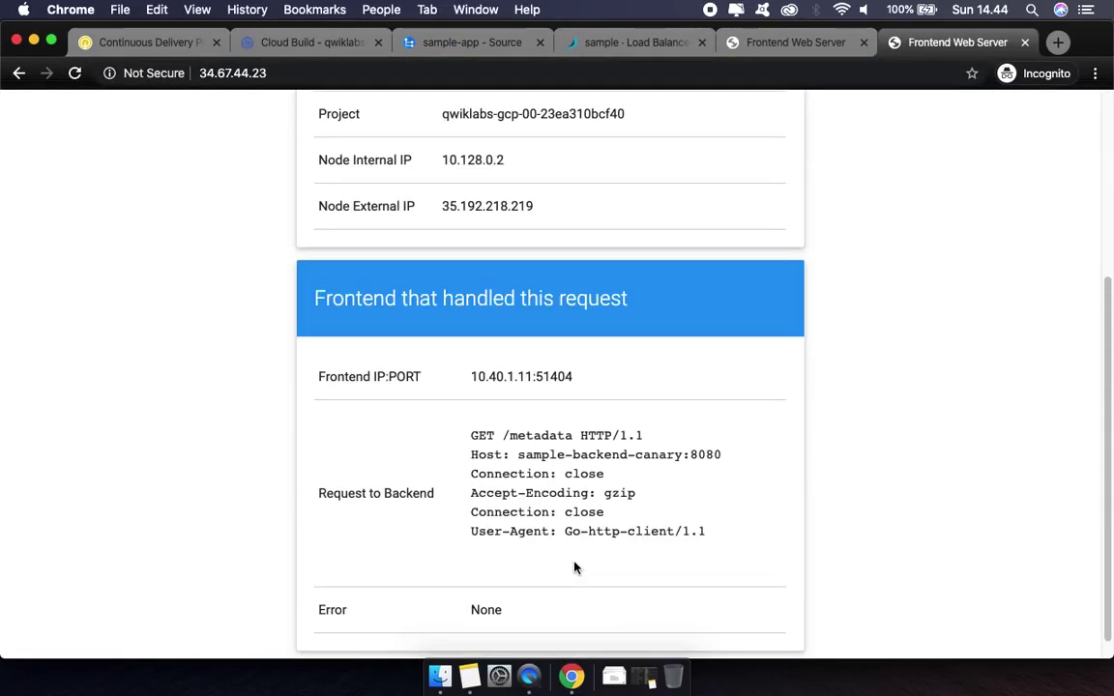
{"action": "scroll", "coordinate": [527, 316], "scroll_direction": "up", "scroll_amount": 5}
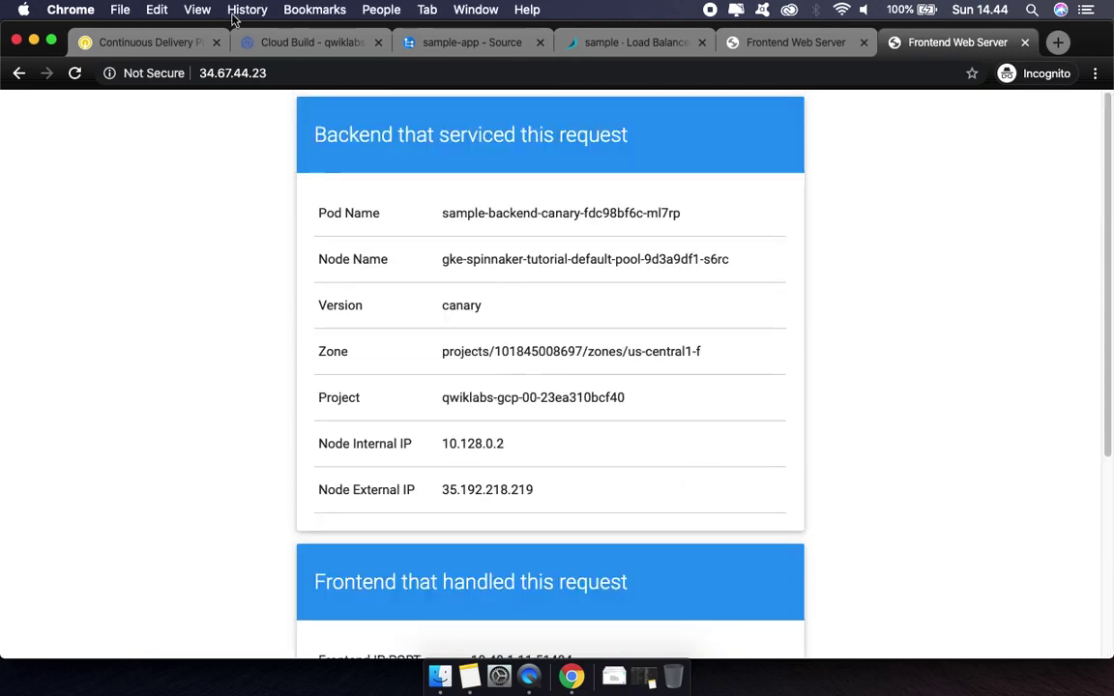
Return to the lab instructions and read from the expected rollback result through to the end of the page
{"action": "left_click", "coordinate": [193, 51]}
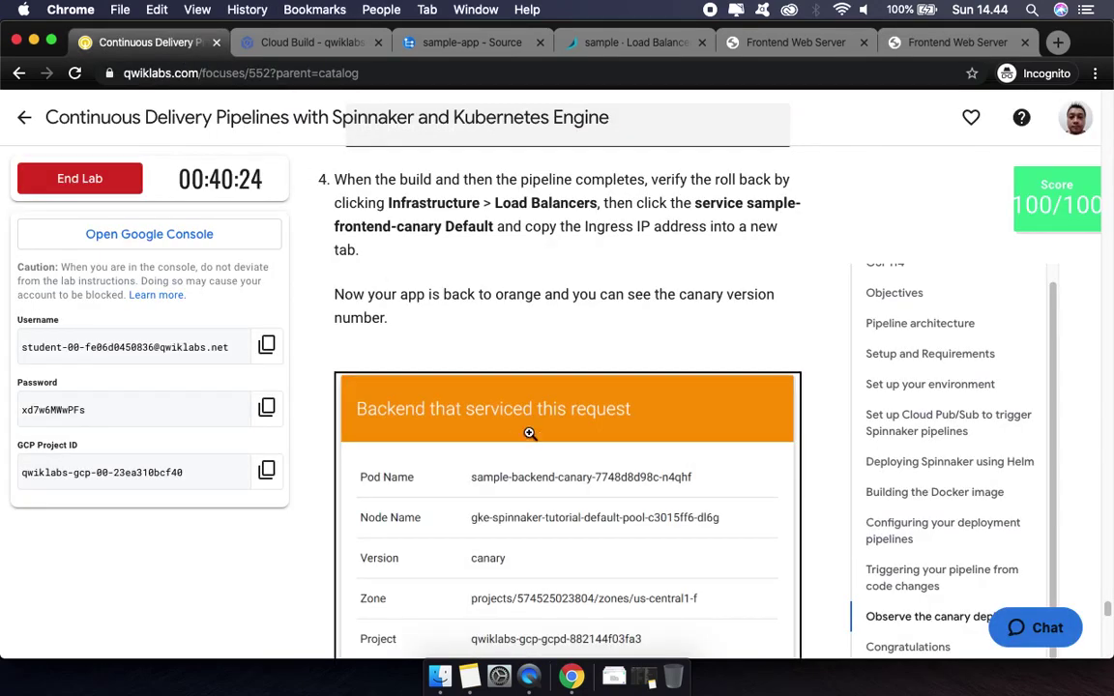
{"action": "scroll", "coordinate": [530, 433], "scroll_direction": "down", "scroll_amount": 2}
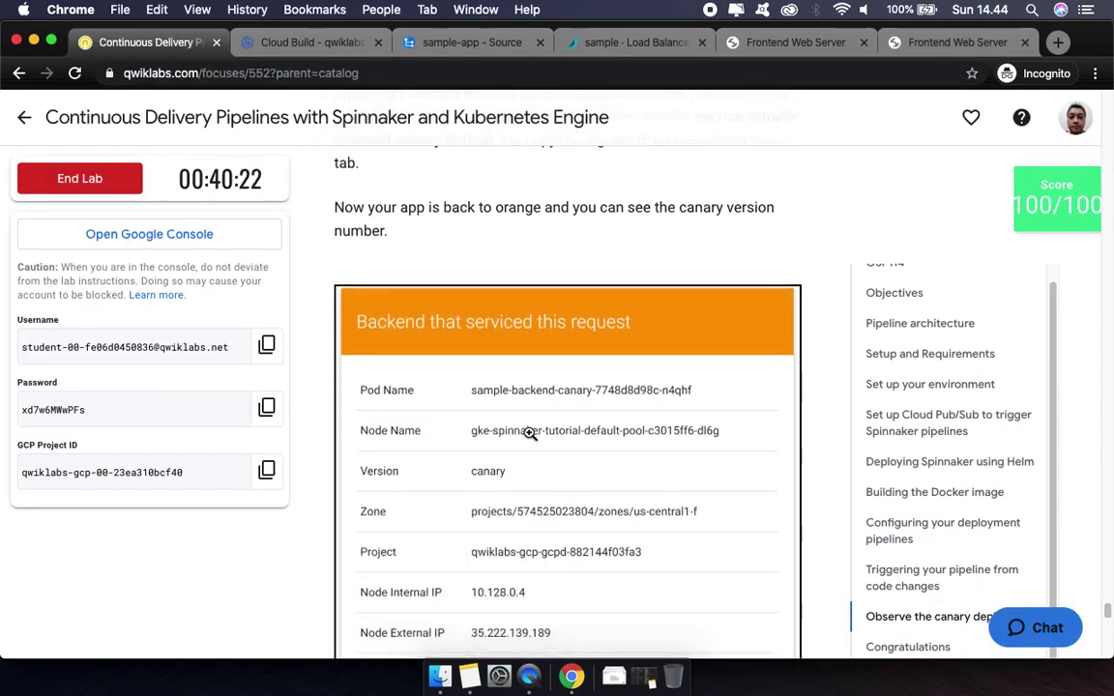
{"action": "scroll", "coordinate": [530, 433], "scroll_direction": "down", "scroll_amount": 15}
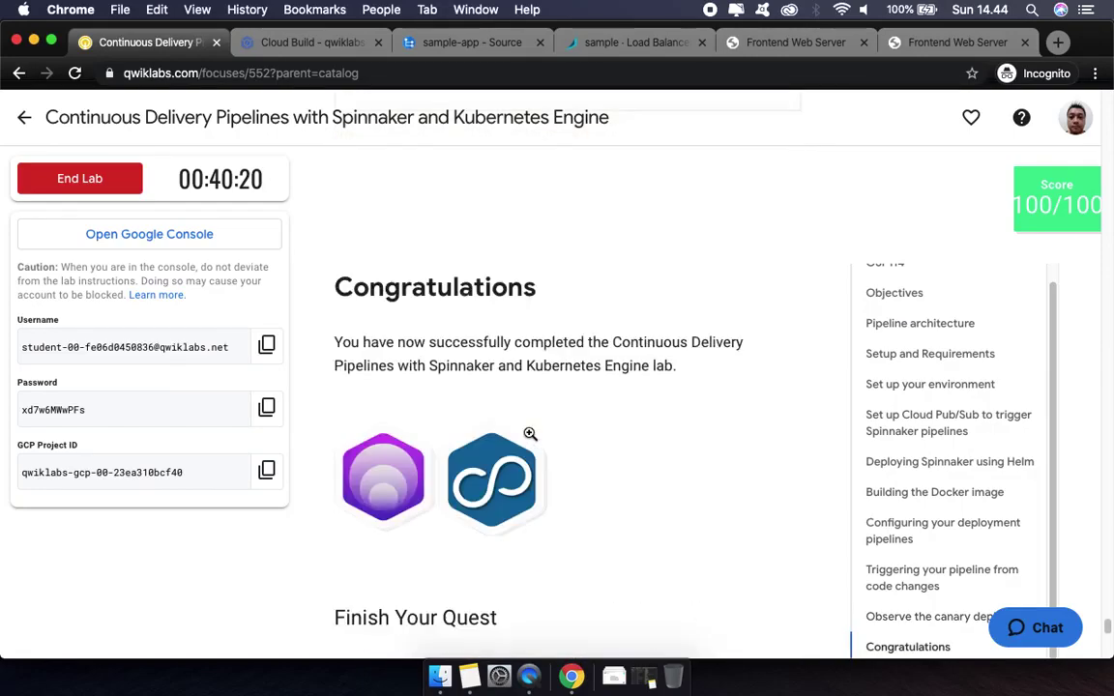
{"action": "scroll", "coordinate": [530, 433], "scroll_direction": "down", "scroll_amount": 2}
{"action": "scroll", "coordinate": [530, 433], "scroll_direction": "down", "scroll_amount": 14}
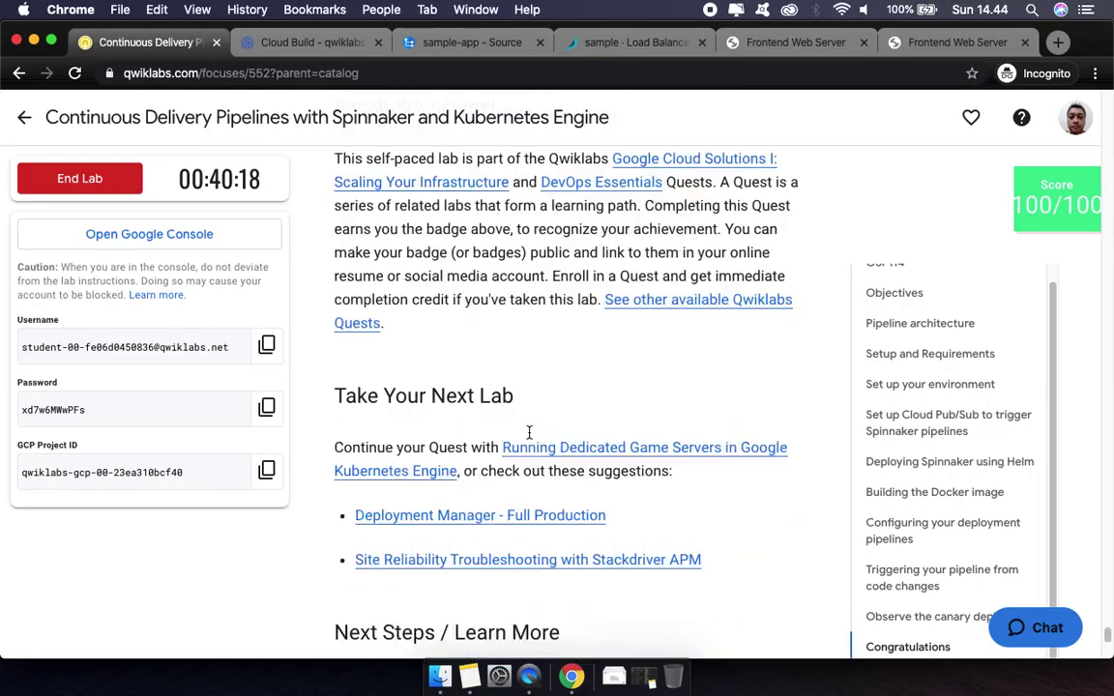
{"action": "scroll", "coordinate": [530, 438], "scroll_direction": "down", "scroll_amount": 7}
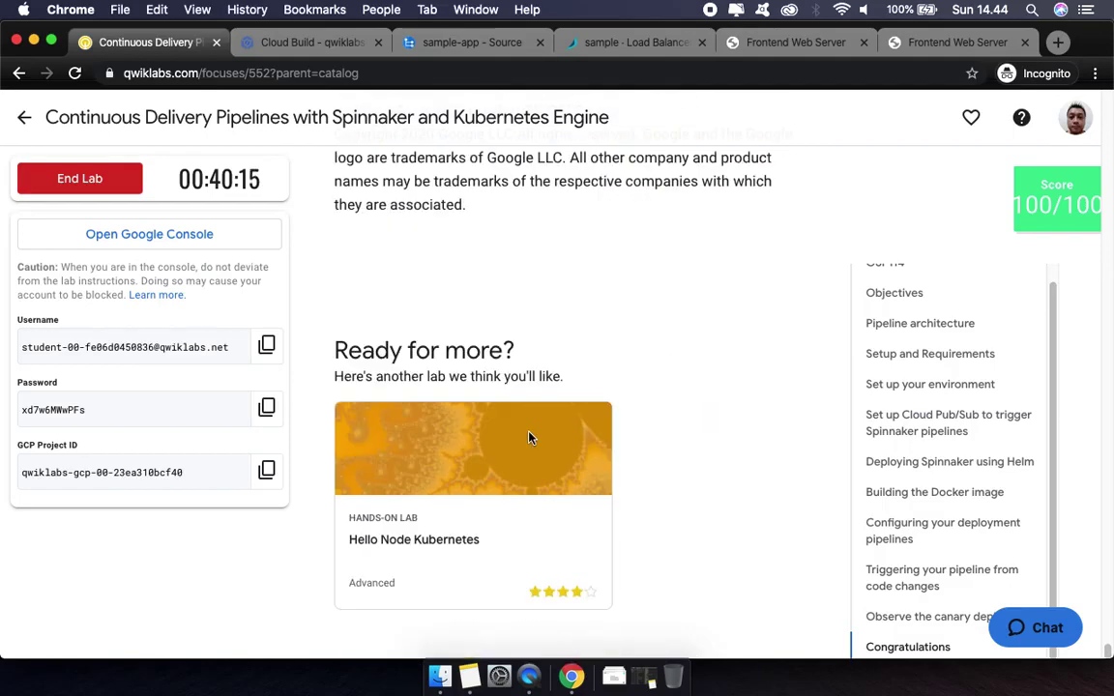
End the lab, submit a five-star rating without a comment and dismiss the review notice
{"action": "left_click", "coordinate": [100, 180]}
{"action": "left_click", "coordinate": [707, 223]}
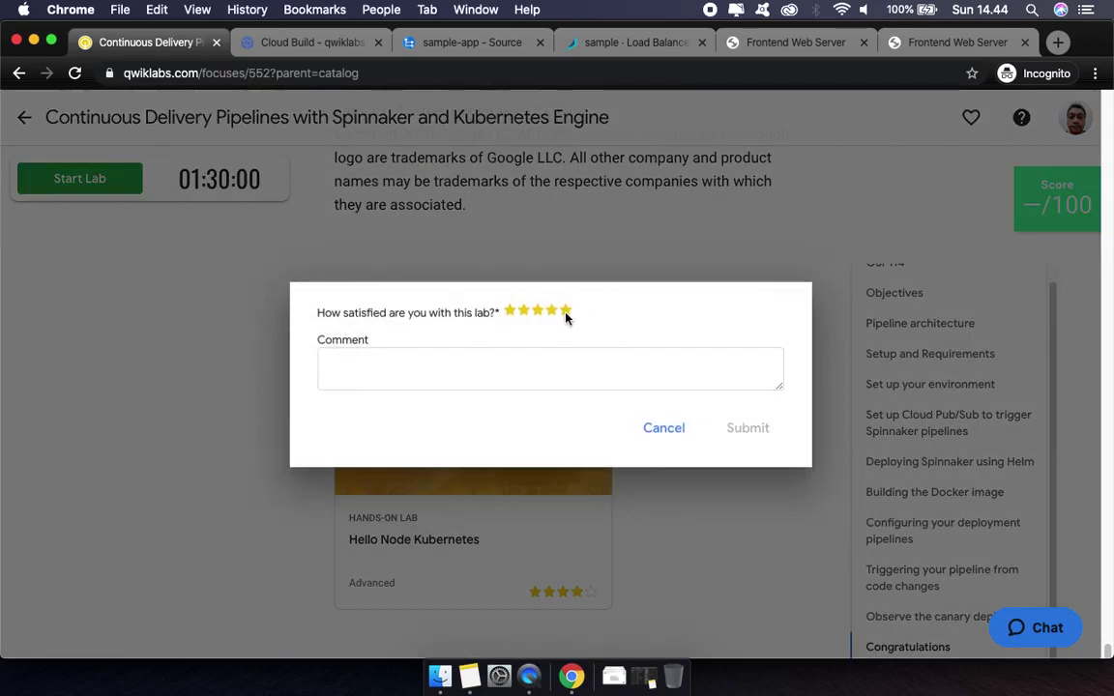
{"action": "left_click", "coordinate": [565, 316]}
{"action": "left_click", "coordinate": [754, 429]}
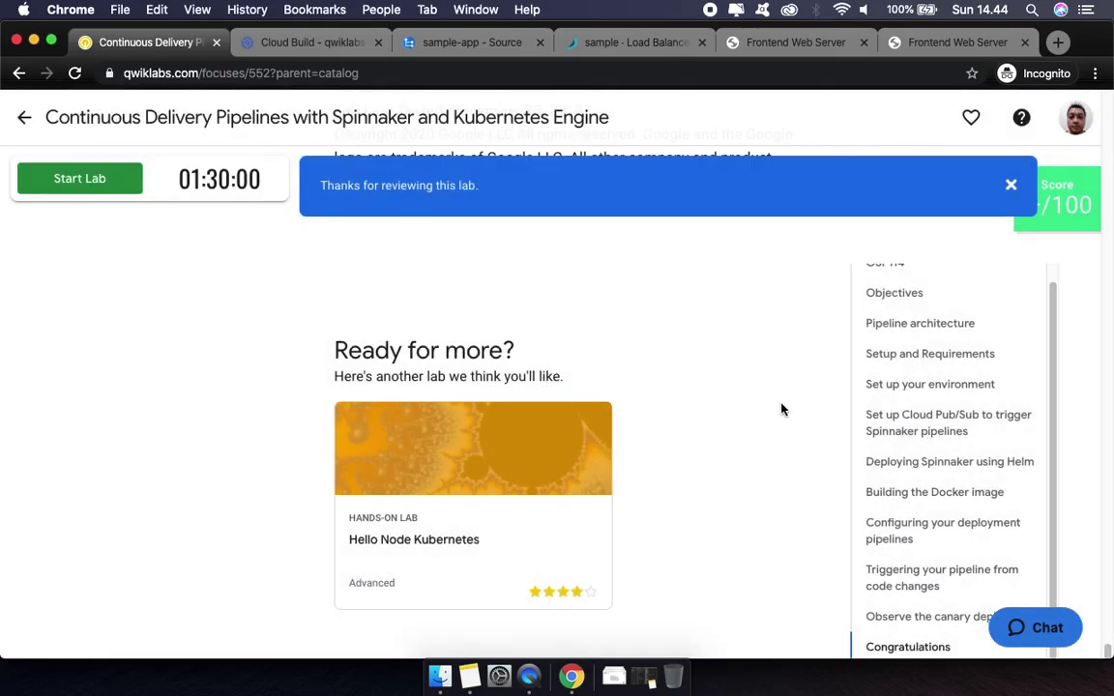
{"action": "left_click", "coordinate": [1011, 187]}
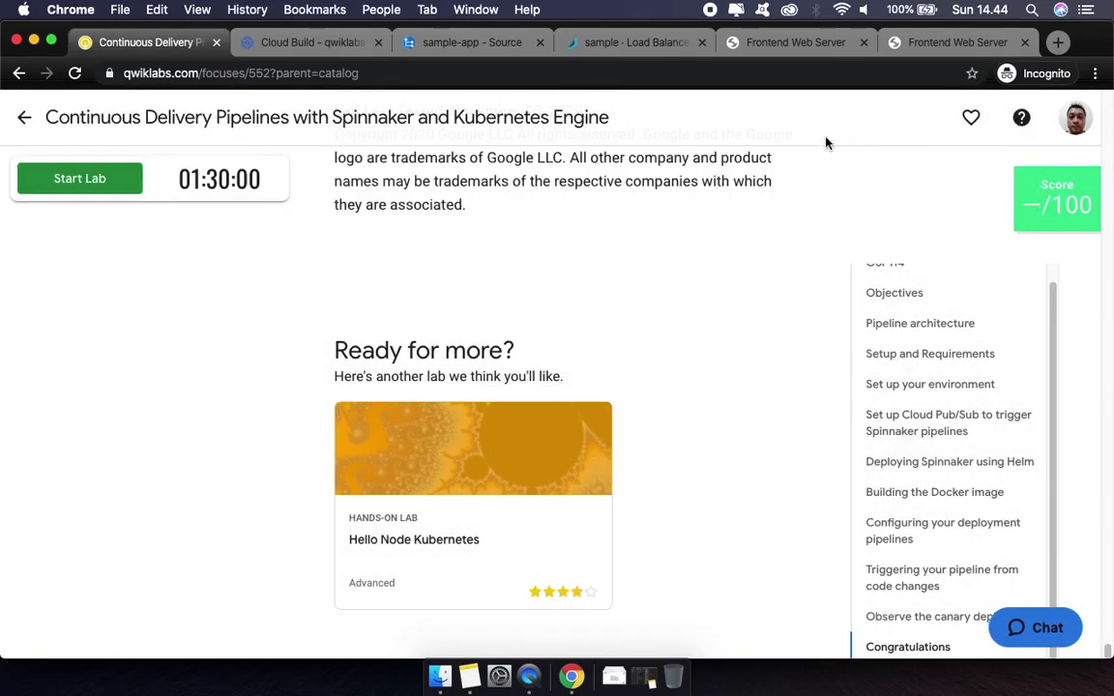
Close the frontend, Spinnaker, source repository and Cloud Build pages, leaving only the lab page open
{"action": "left_click", "coordinate": [1026, 43]}
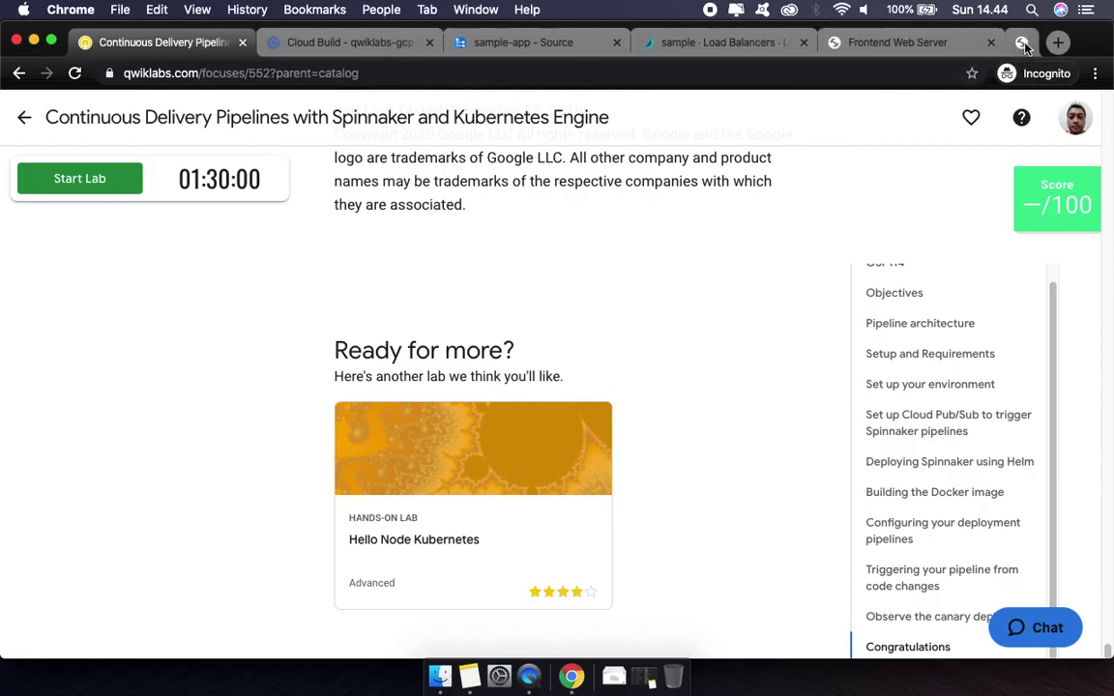
{"action": "left_click", "coordinate": [1026, 44]}
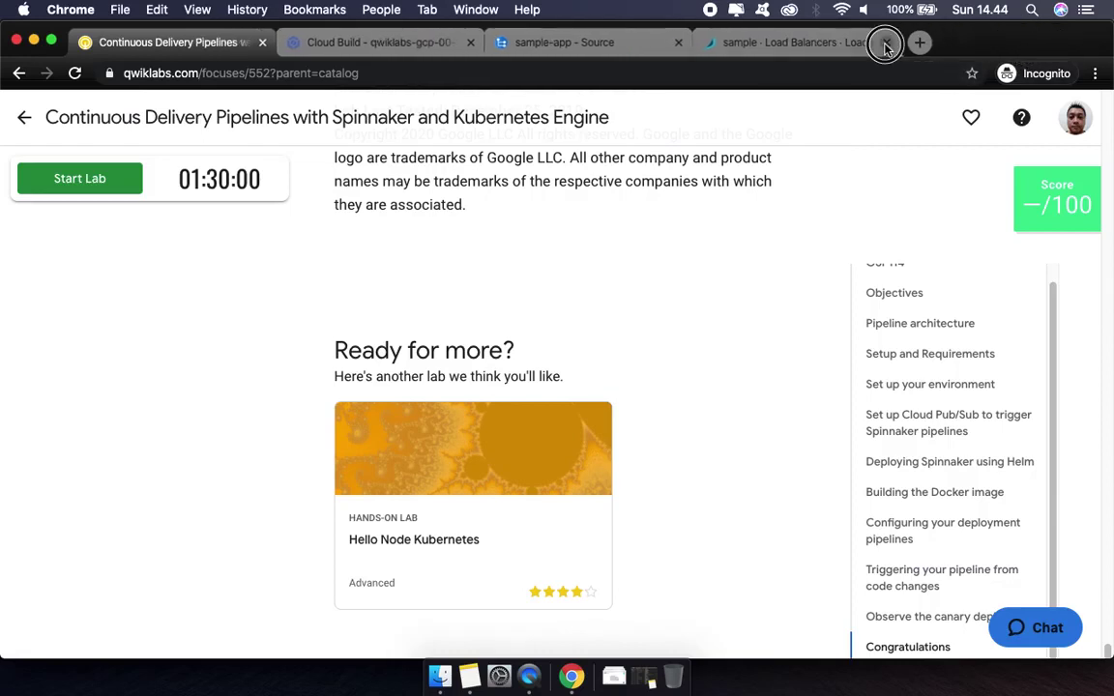
{"action": "left_click", "coordinate": [879, 43]}
{"action": "left_click", "coordinate": [680, 44]}
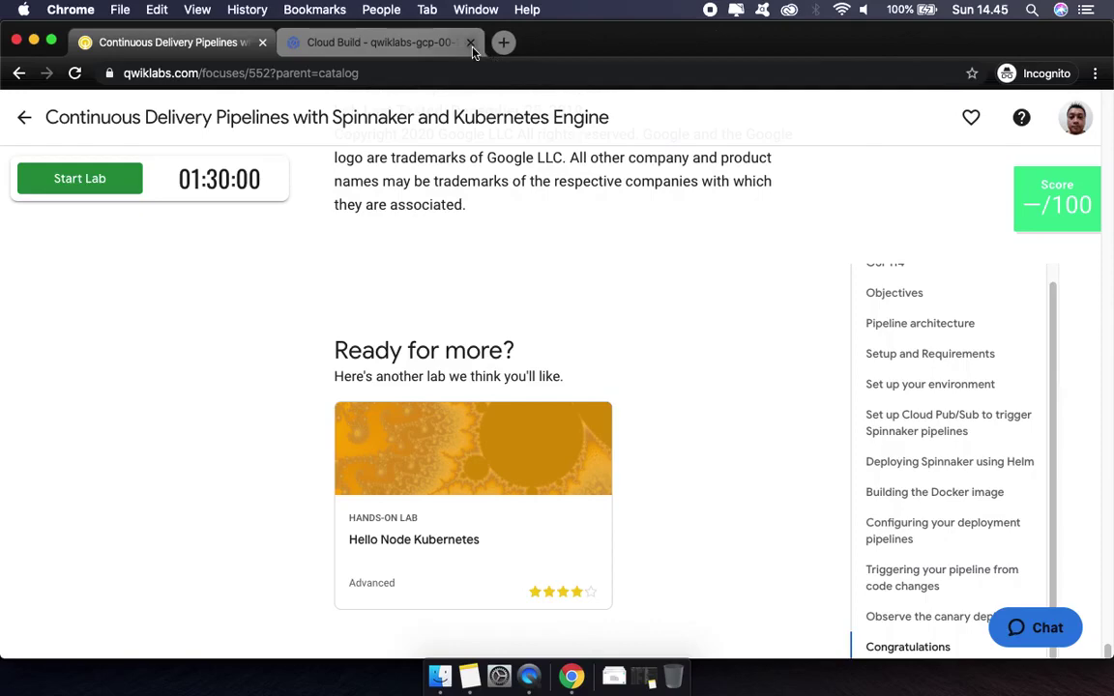
{"action": "left_click", "coordinate": [470, 42]}
{"action": "left_click", "coordinate": [685, 255]}
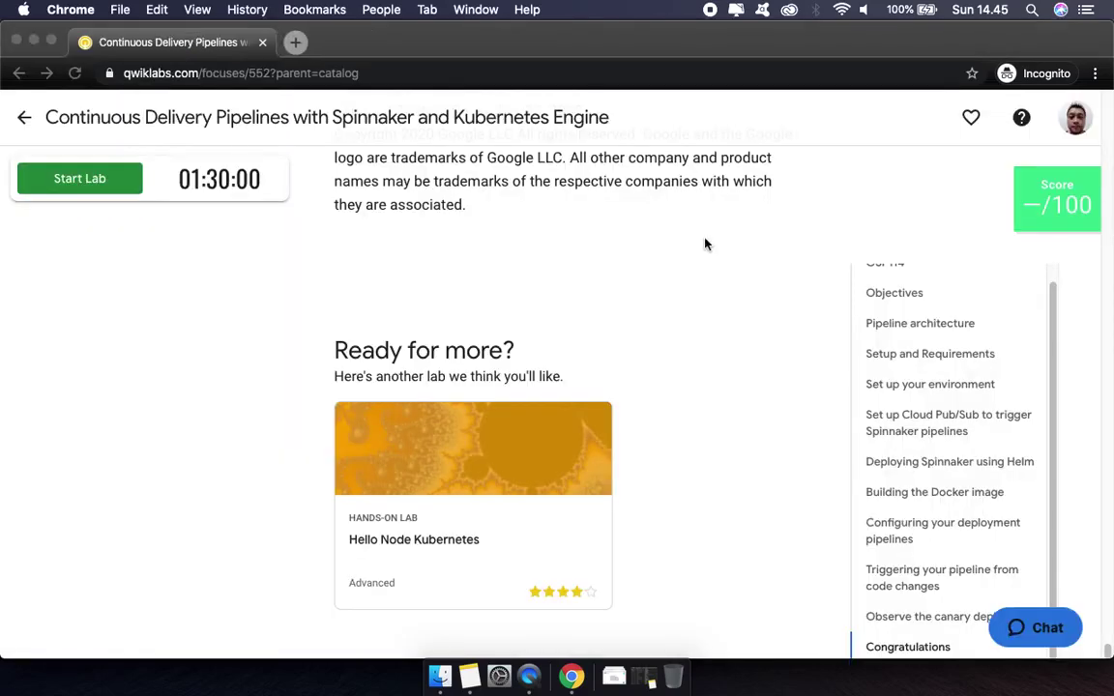